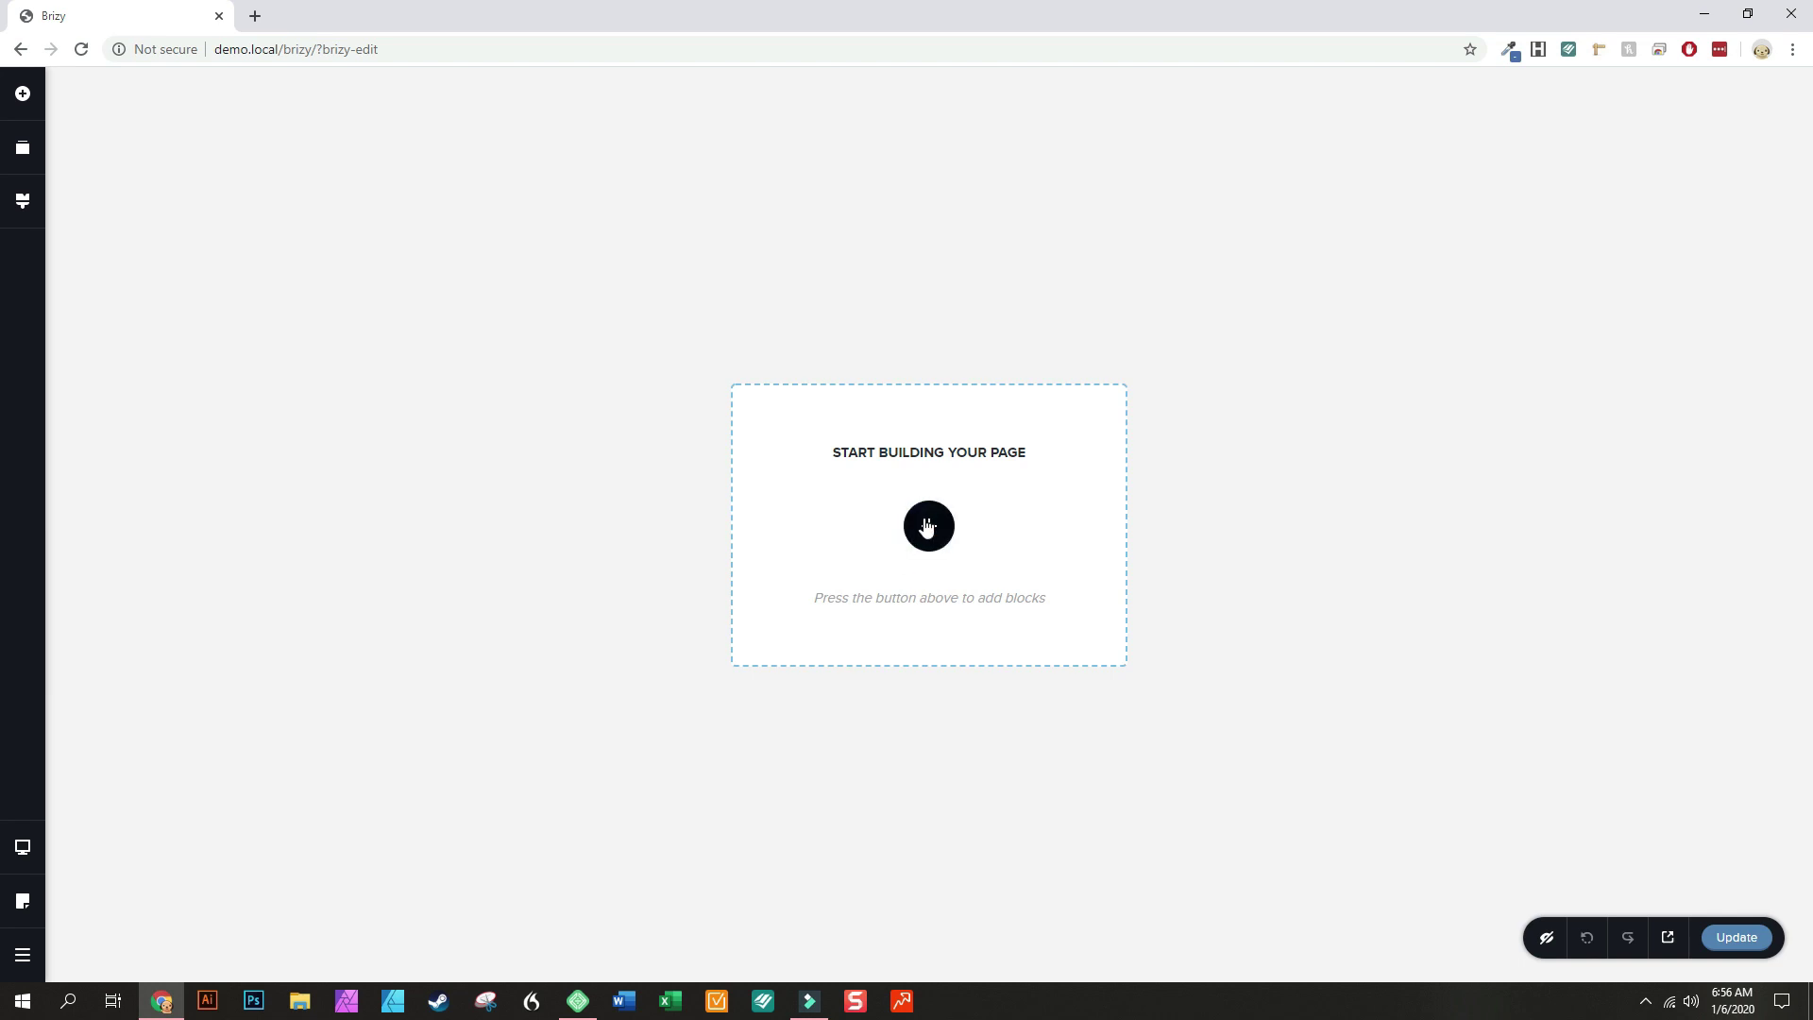
Open the block library from the empty page's + placeholder to show the Kit #2 light blocks
{"action": "left_click", "coordinate": [929, 527]}
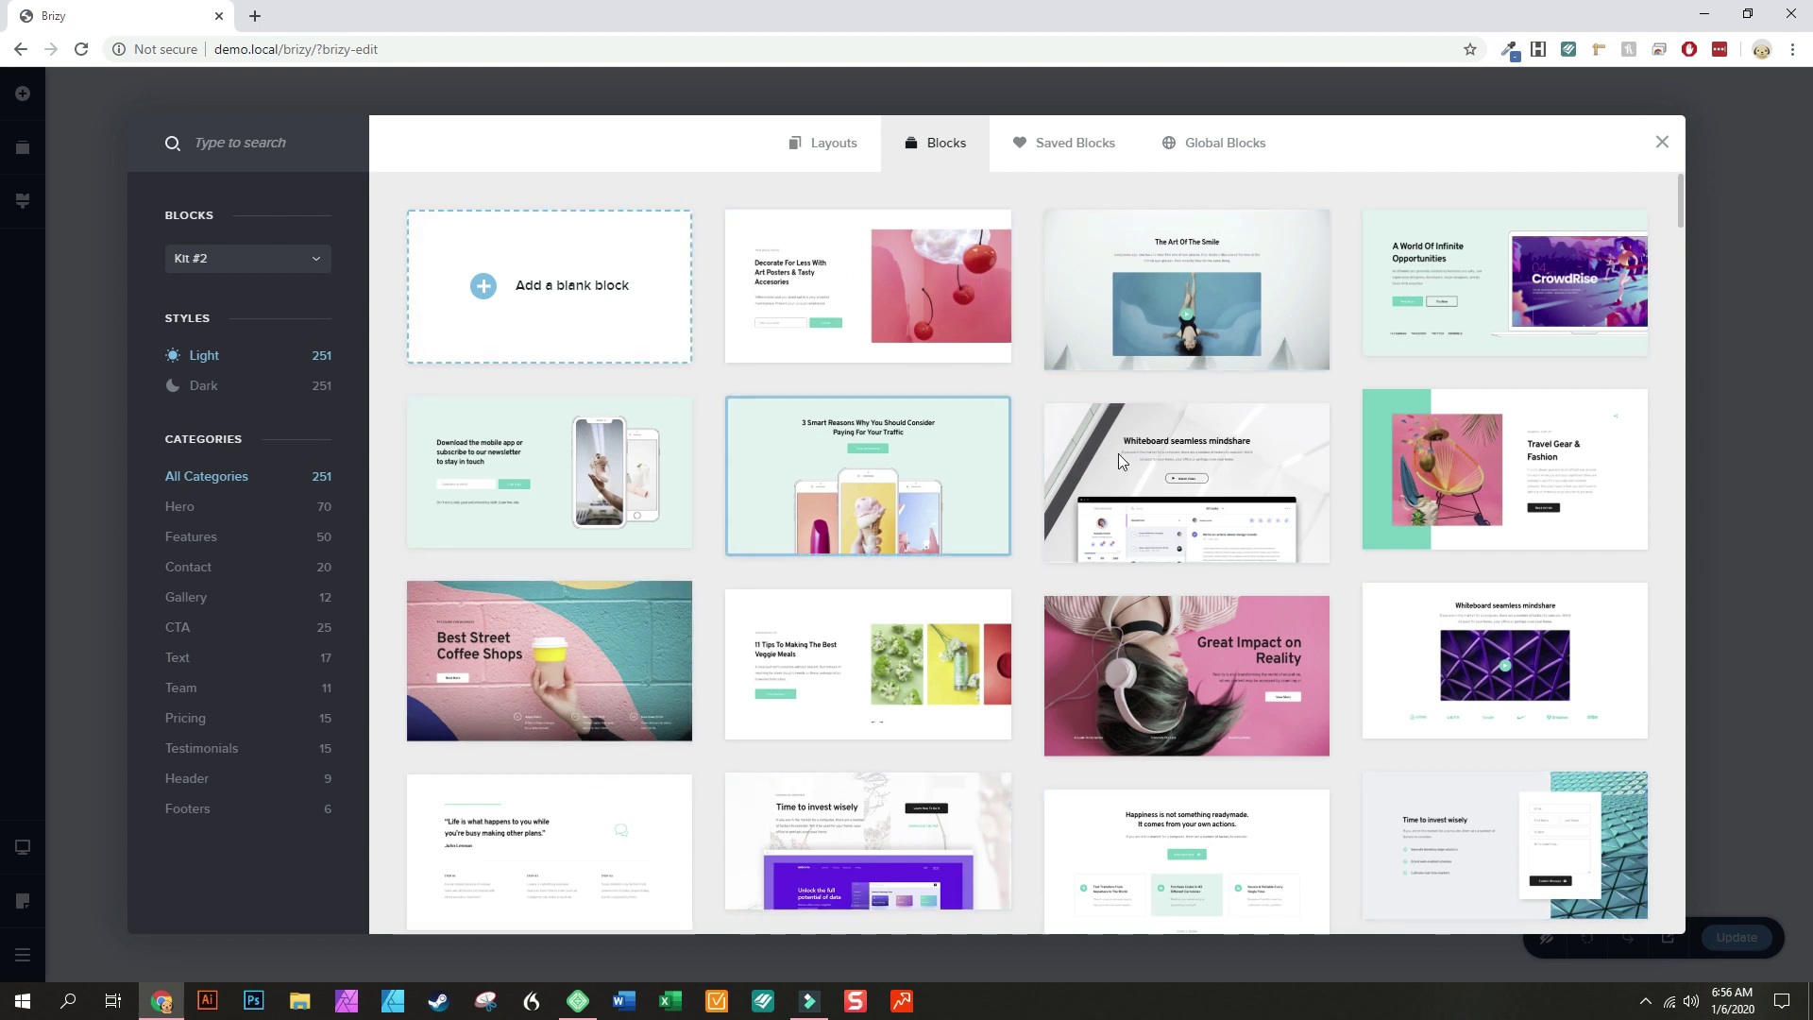
Check the Saved Blocks and Global Blocks collections, then return to the Blocks grid
{"action": "left_click", "coordinate": [1076, 144]}
{"action": "left_click", "coordinate": [1177, 158]}
{"action": "left_click", "coordinate": [1116, 162]}
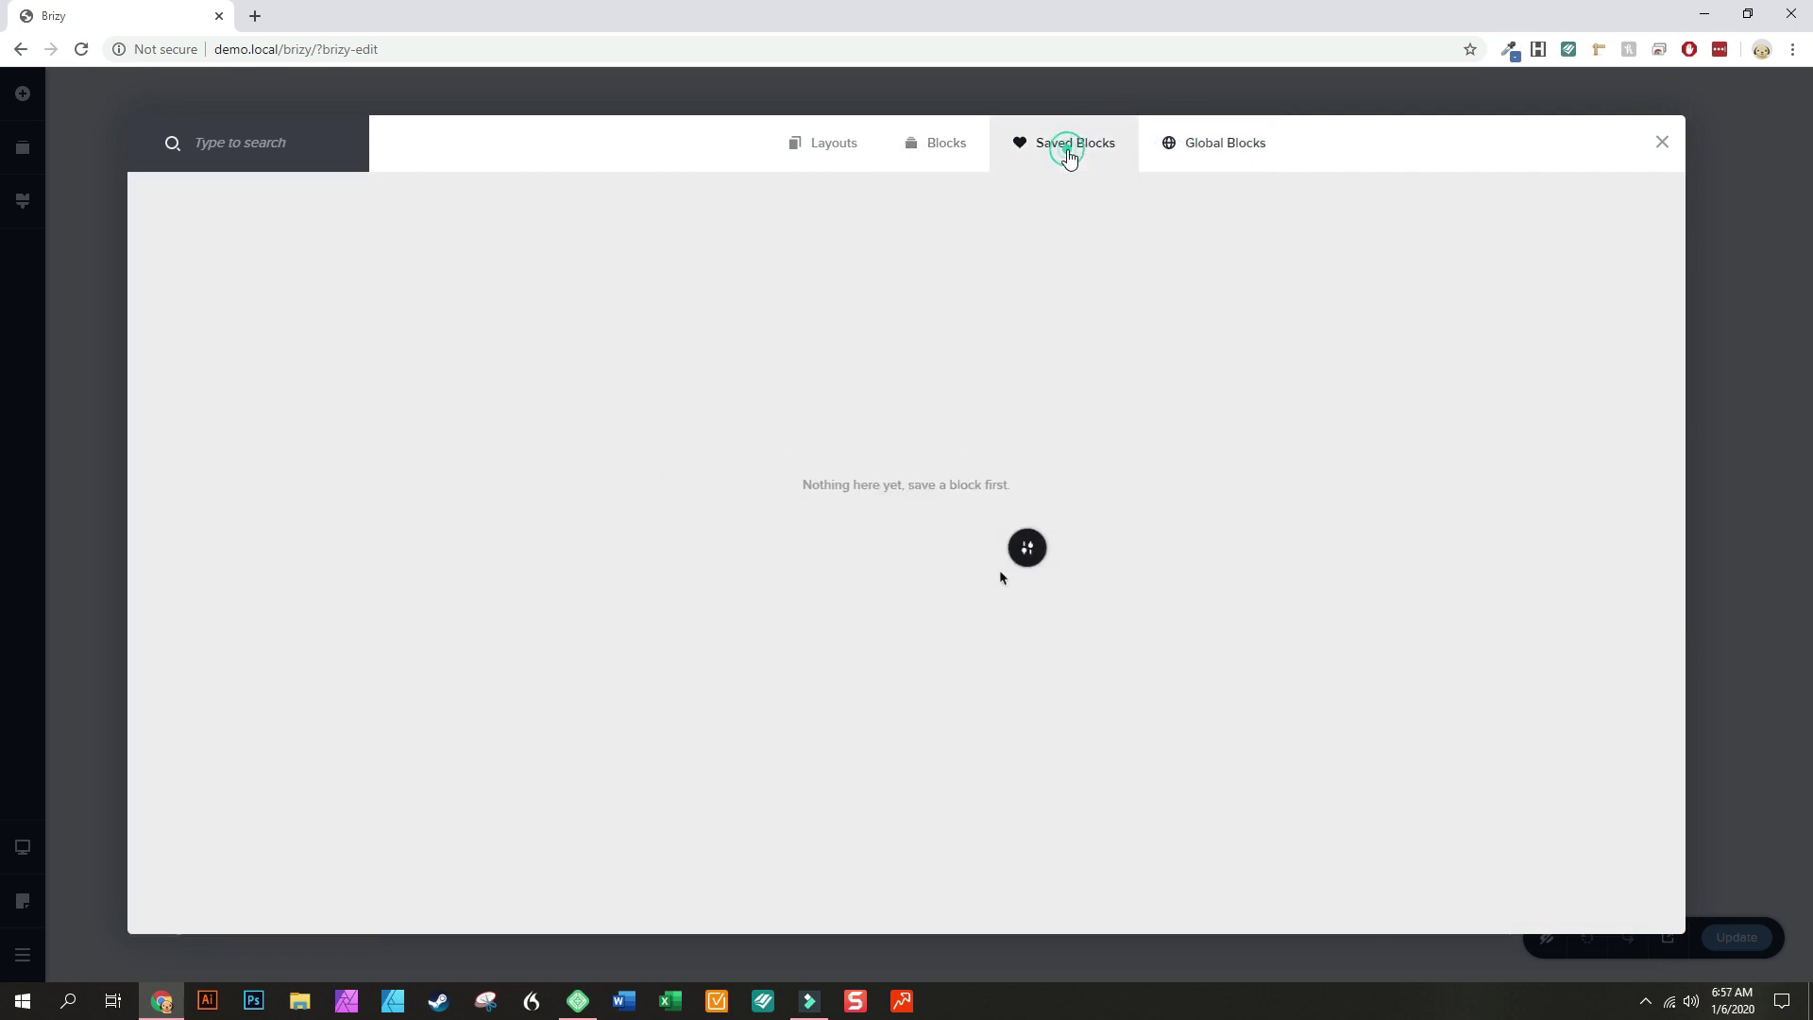
{"action": "left_click", "coordinate": [935, 151]}
Scroll through the 27 full-page designs on the Layouts tab
{"action": "left_click", "coordinate": [829, 149]}
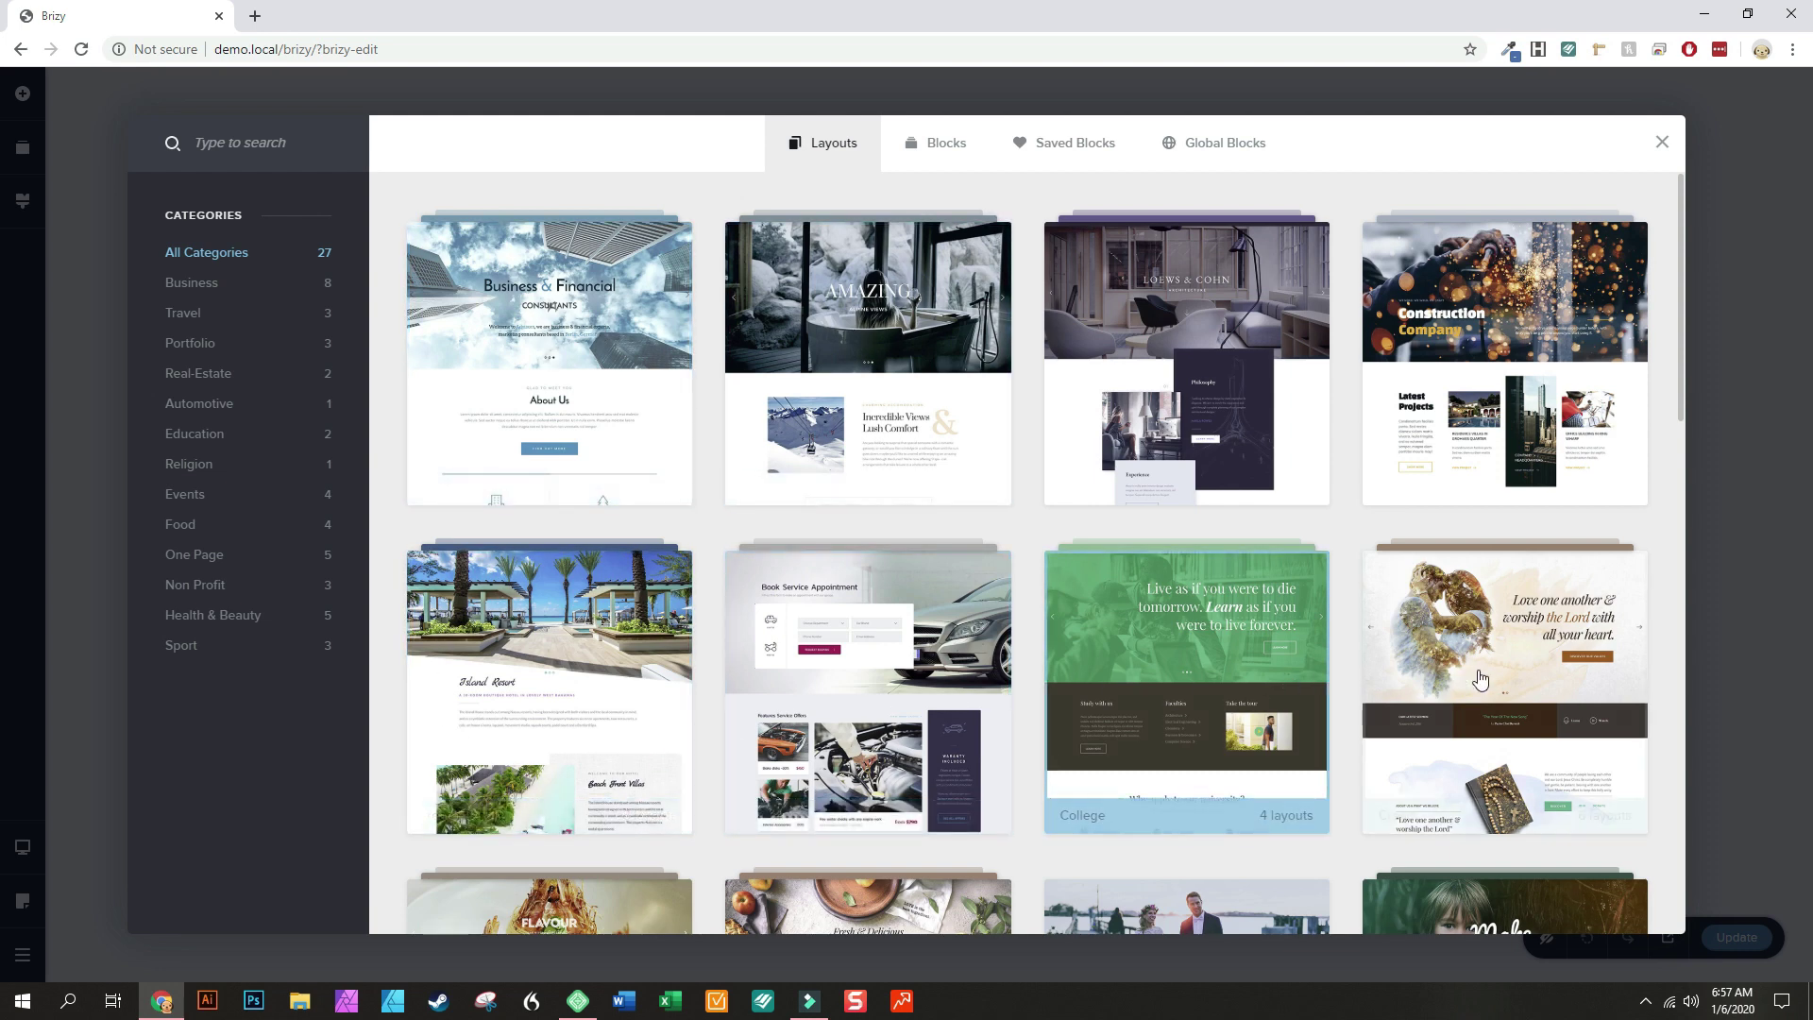
{"action": "scroll", "coordinate": [1405, 713], "scroll_direction": "down", "scroll_amount": 2}
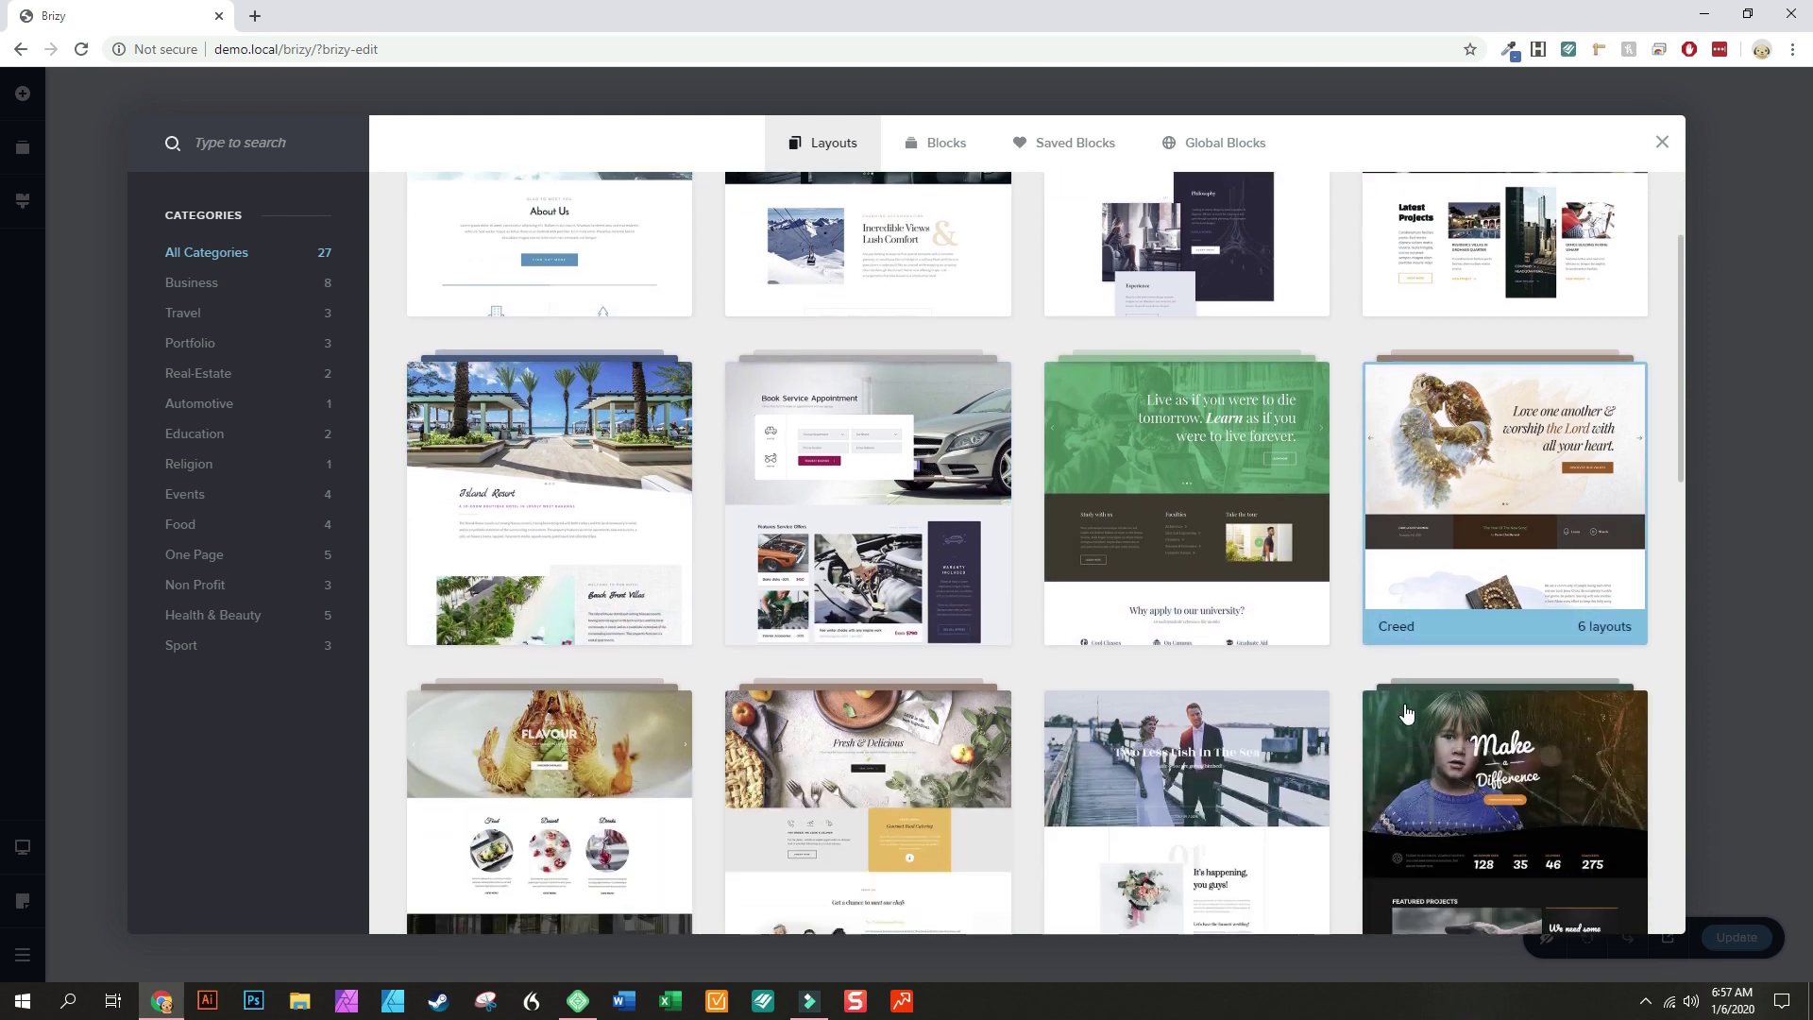
{"action": "scroll", "coordinate": [1404, 713], "scroll_direction": "down", "scroll_amount": 3}
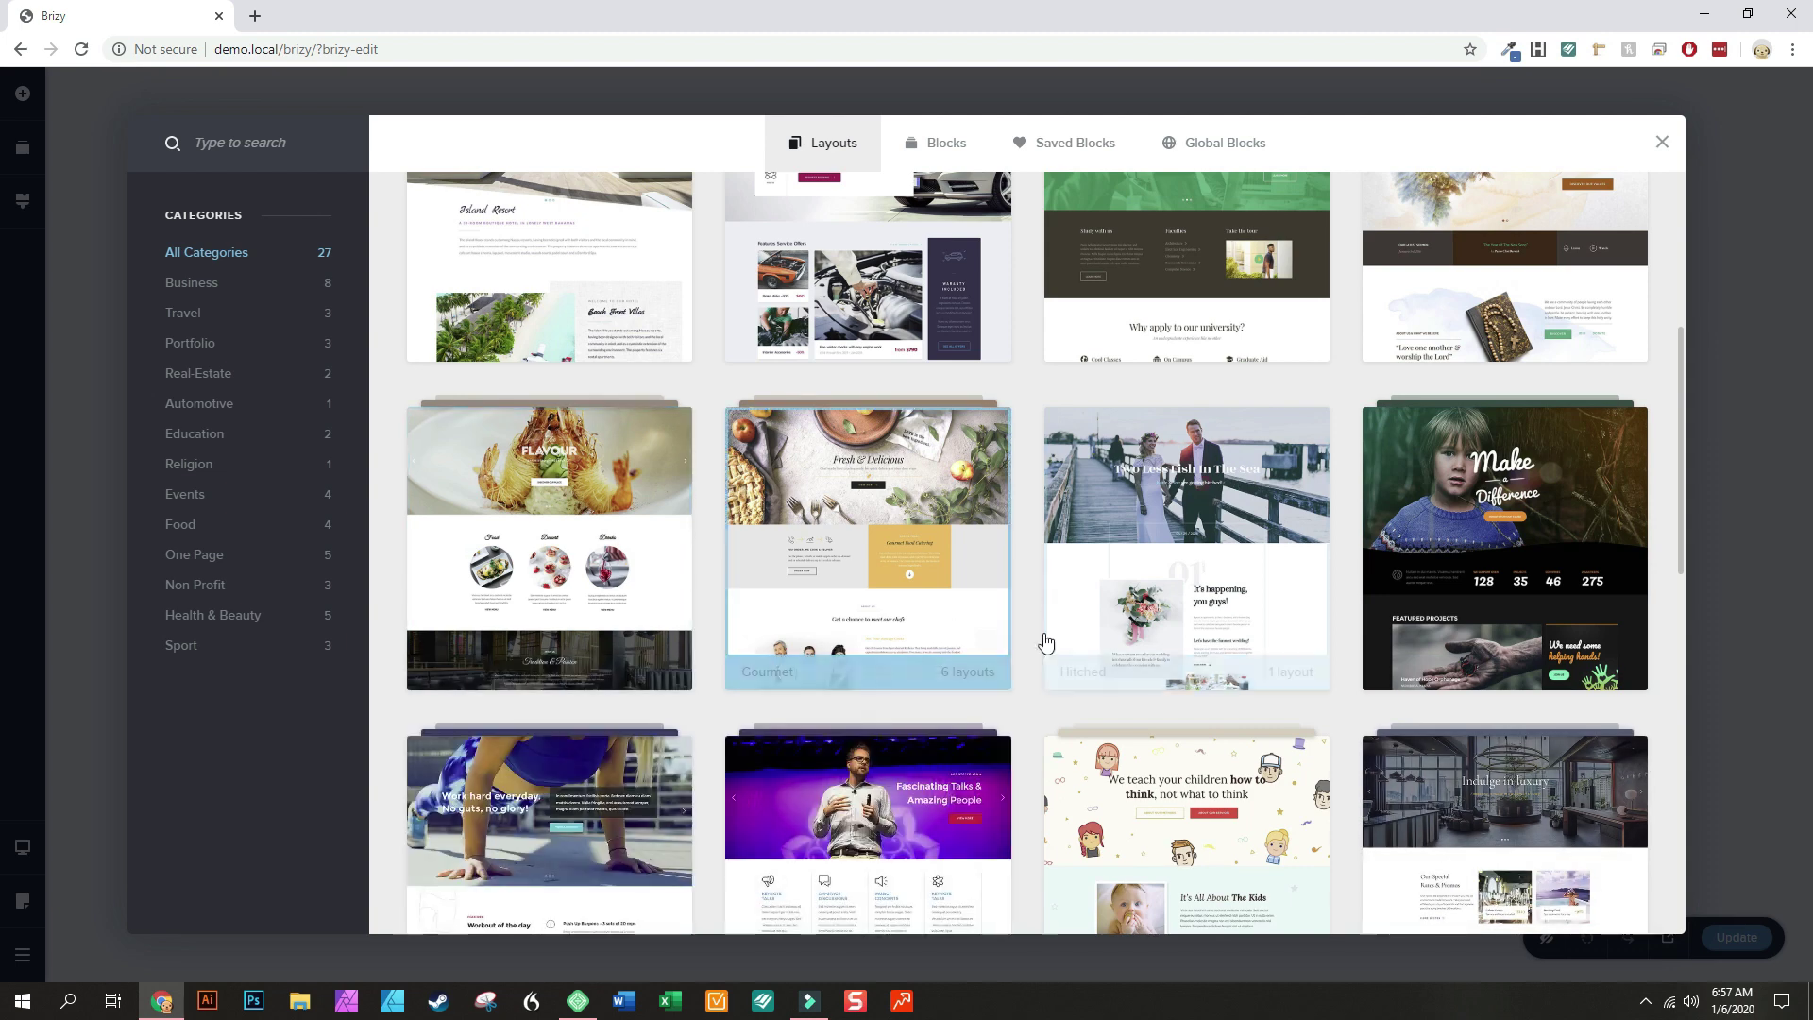
{"action": "scroll", "coordinate": [794, 743], "scroll_direction": "down", "scroll_amount": 3}
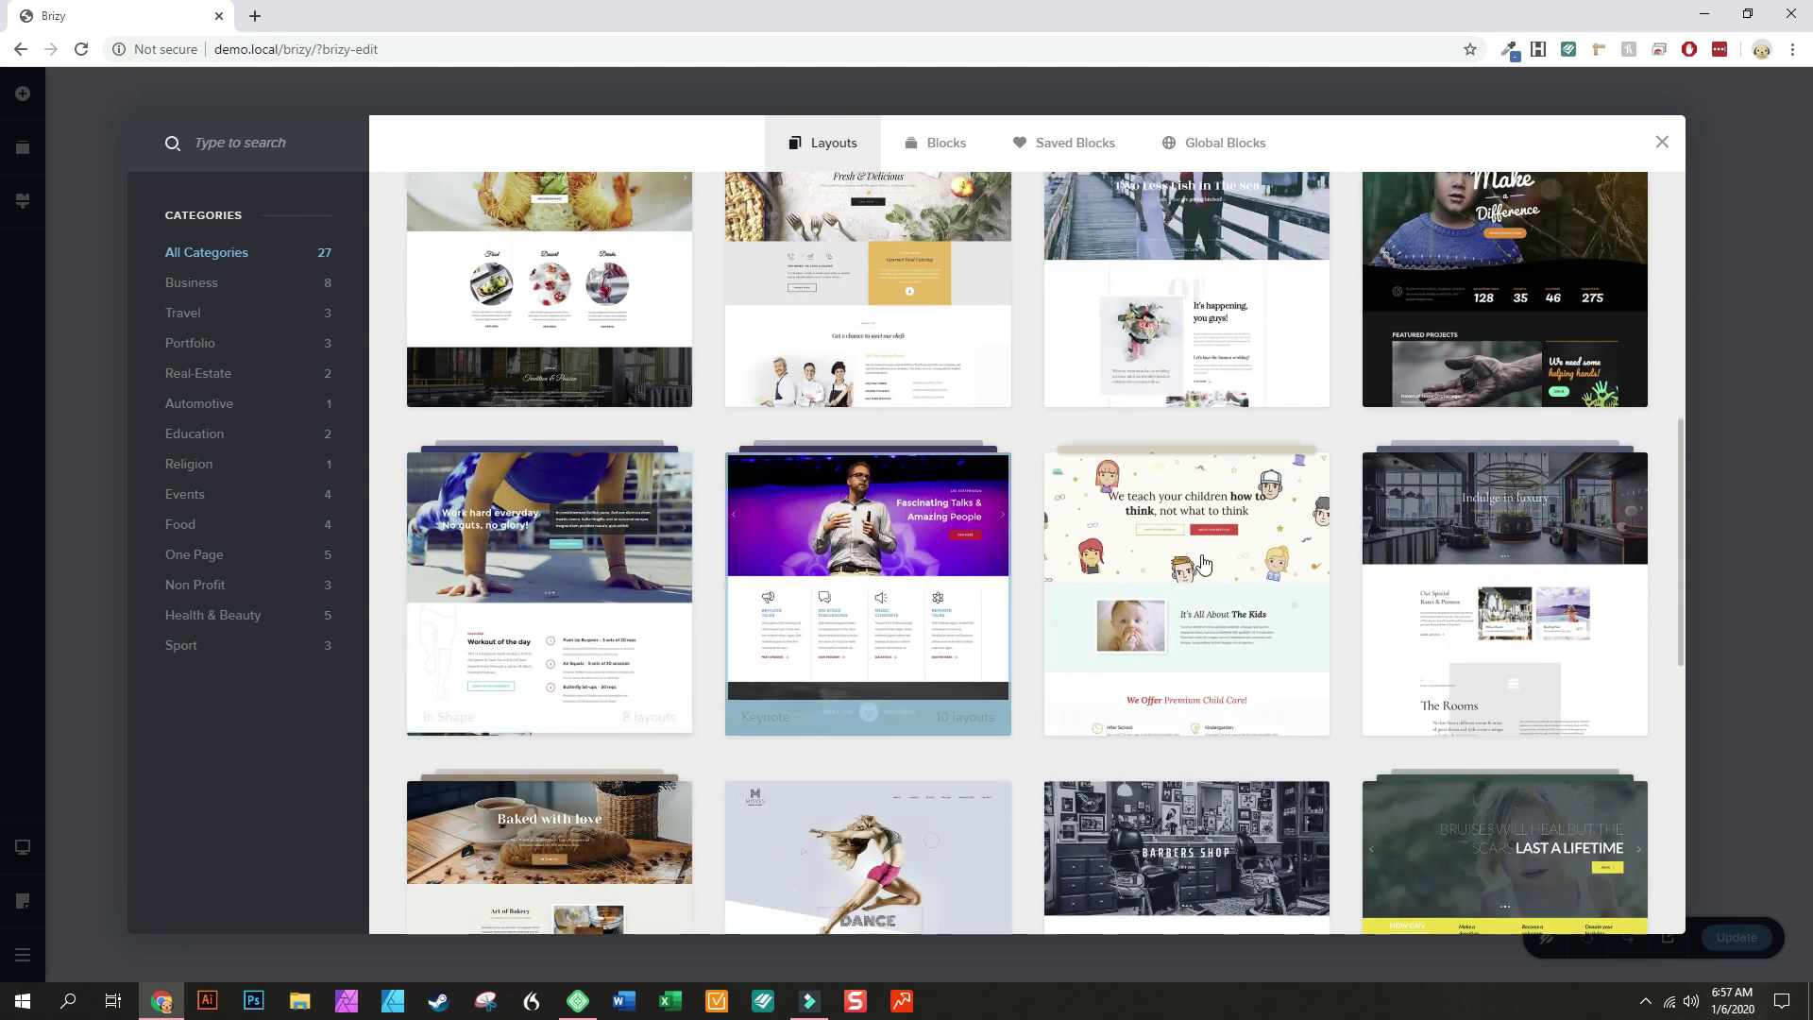
{"action": "scroll", "coordinate": [696, 676], "scroll_direction": "down", "scroll_amount": 3}
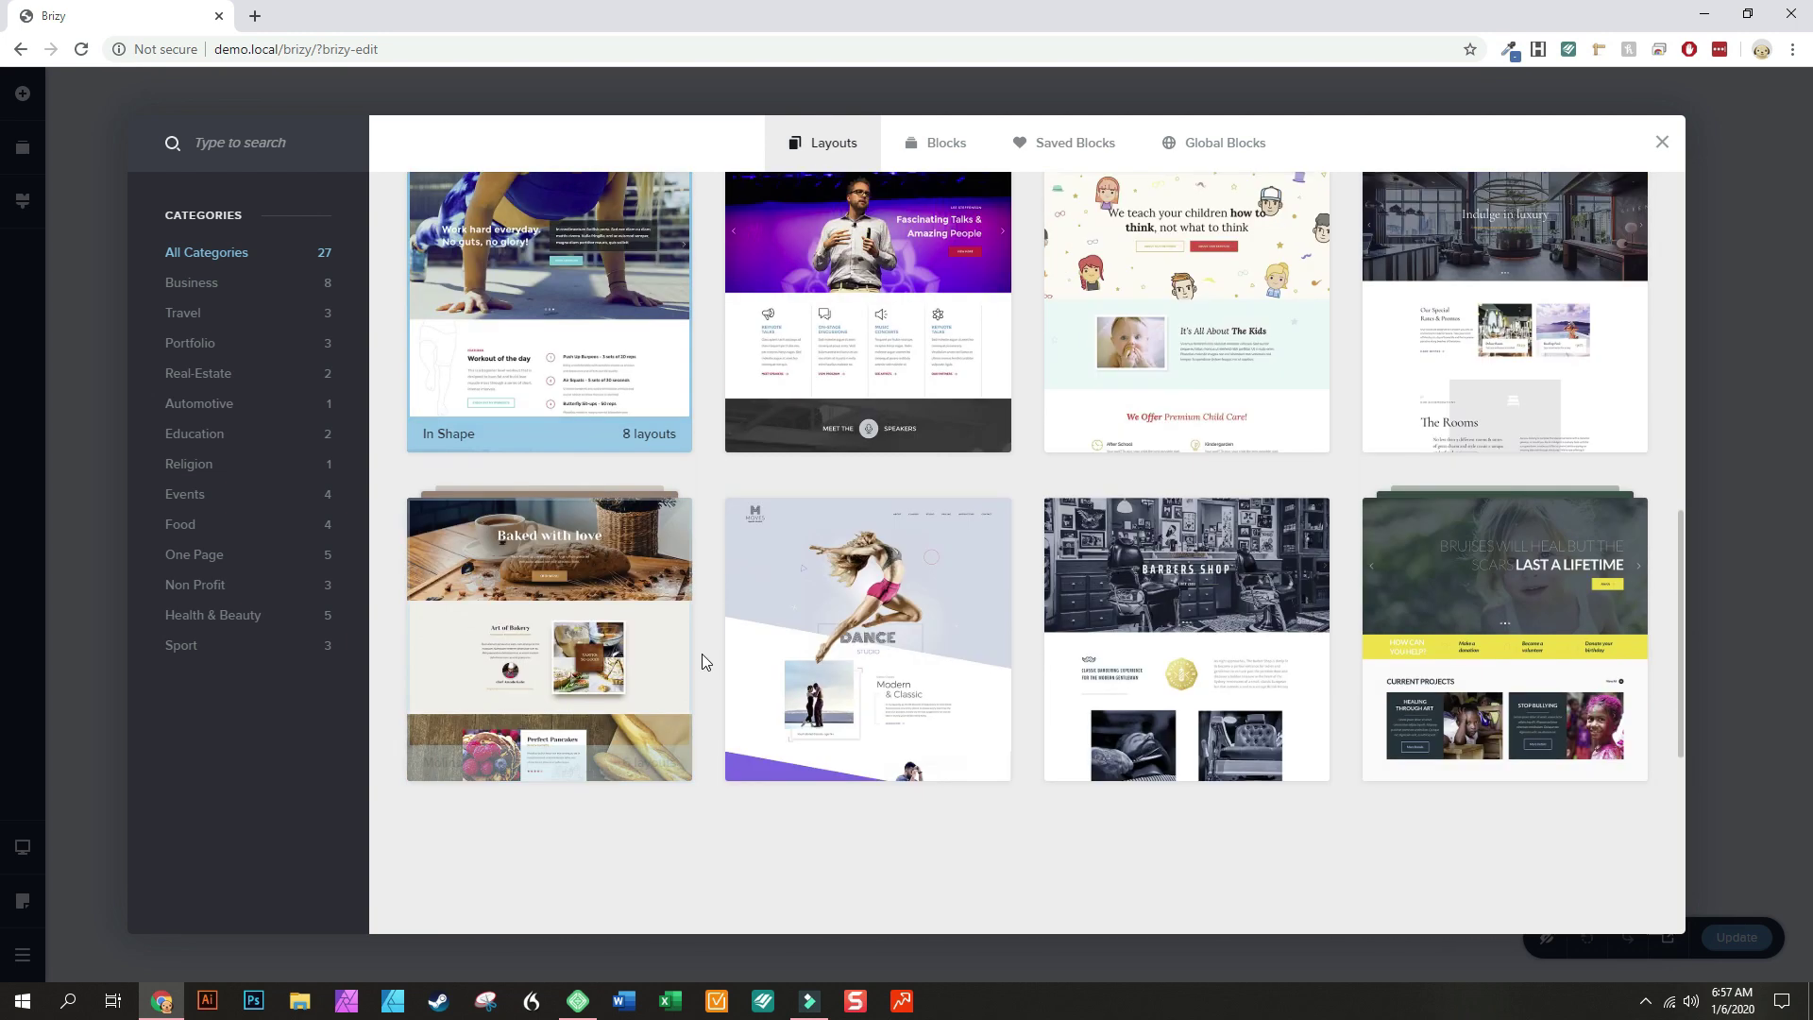
{"action": "scroll", "coordinate": [1376, 741], "scroll_direction": "down", "scroll_amount": 4}
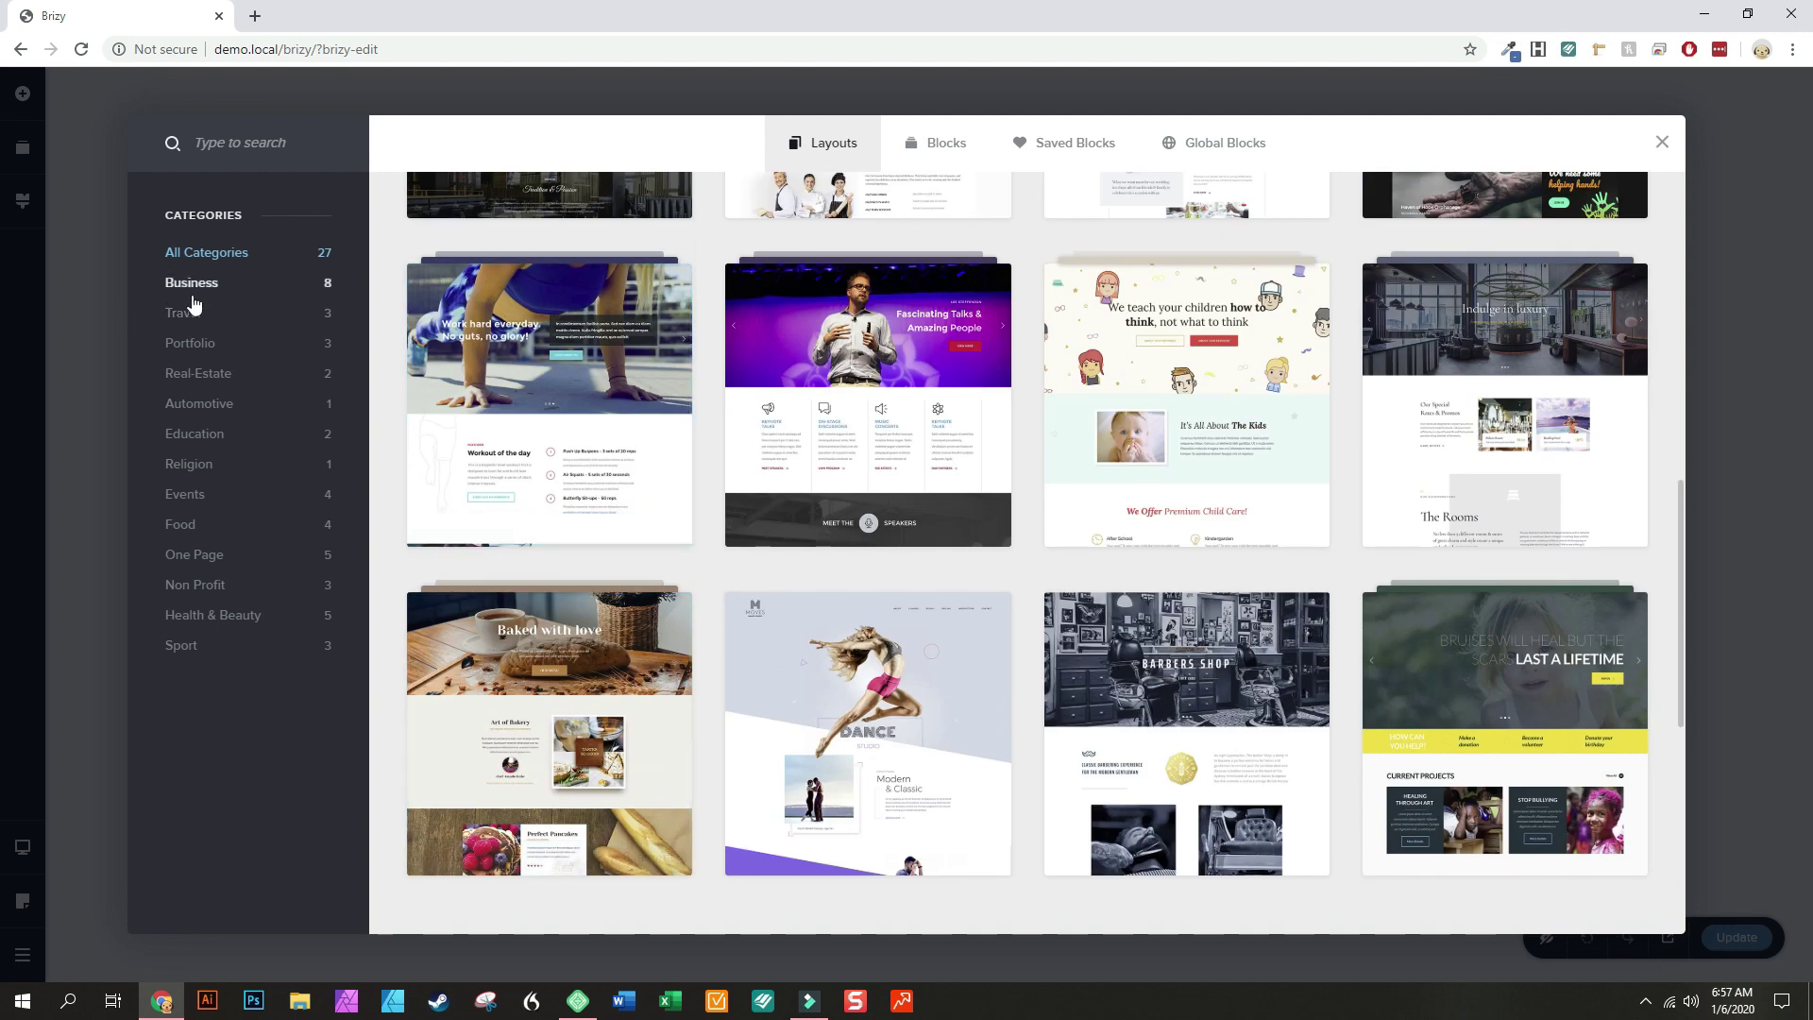
{"action": "left_click", "coordinate": [946, 146]}
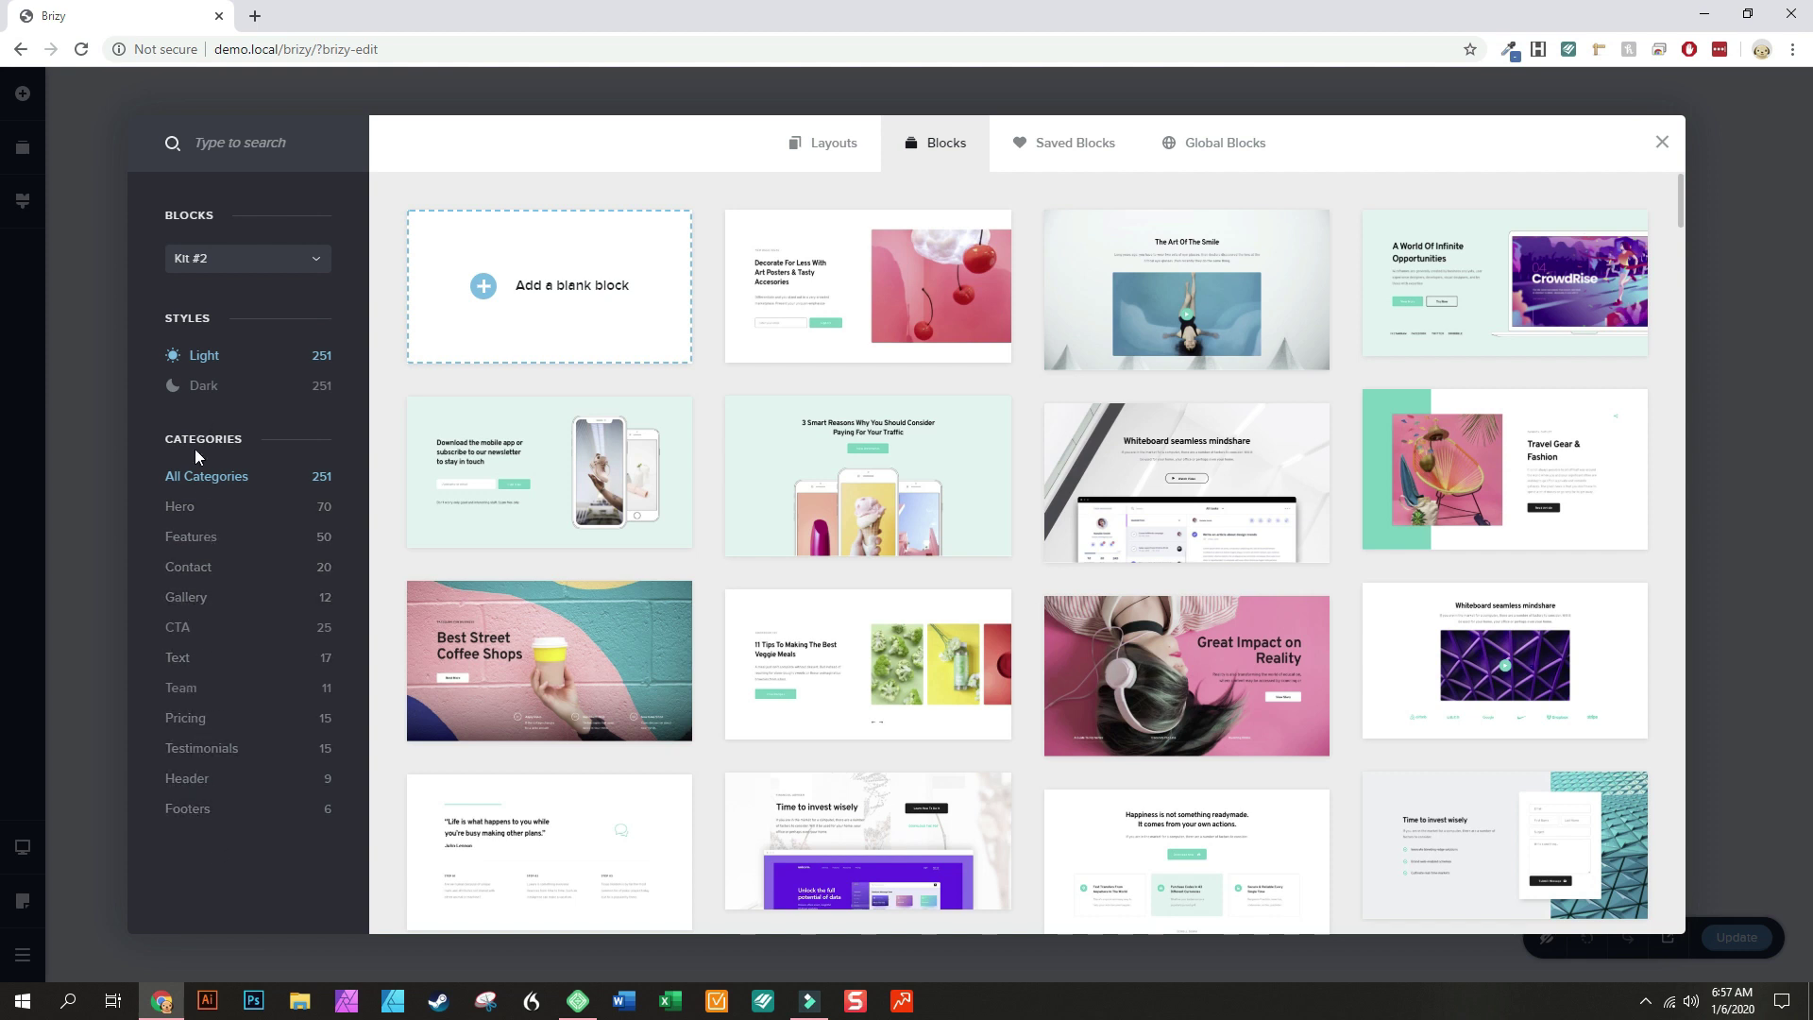
Switch the library blocks to the Dark style
{"action": "left_click", "coordinate": [206, 387]}
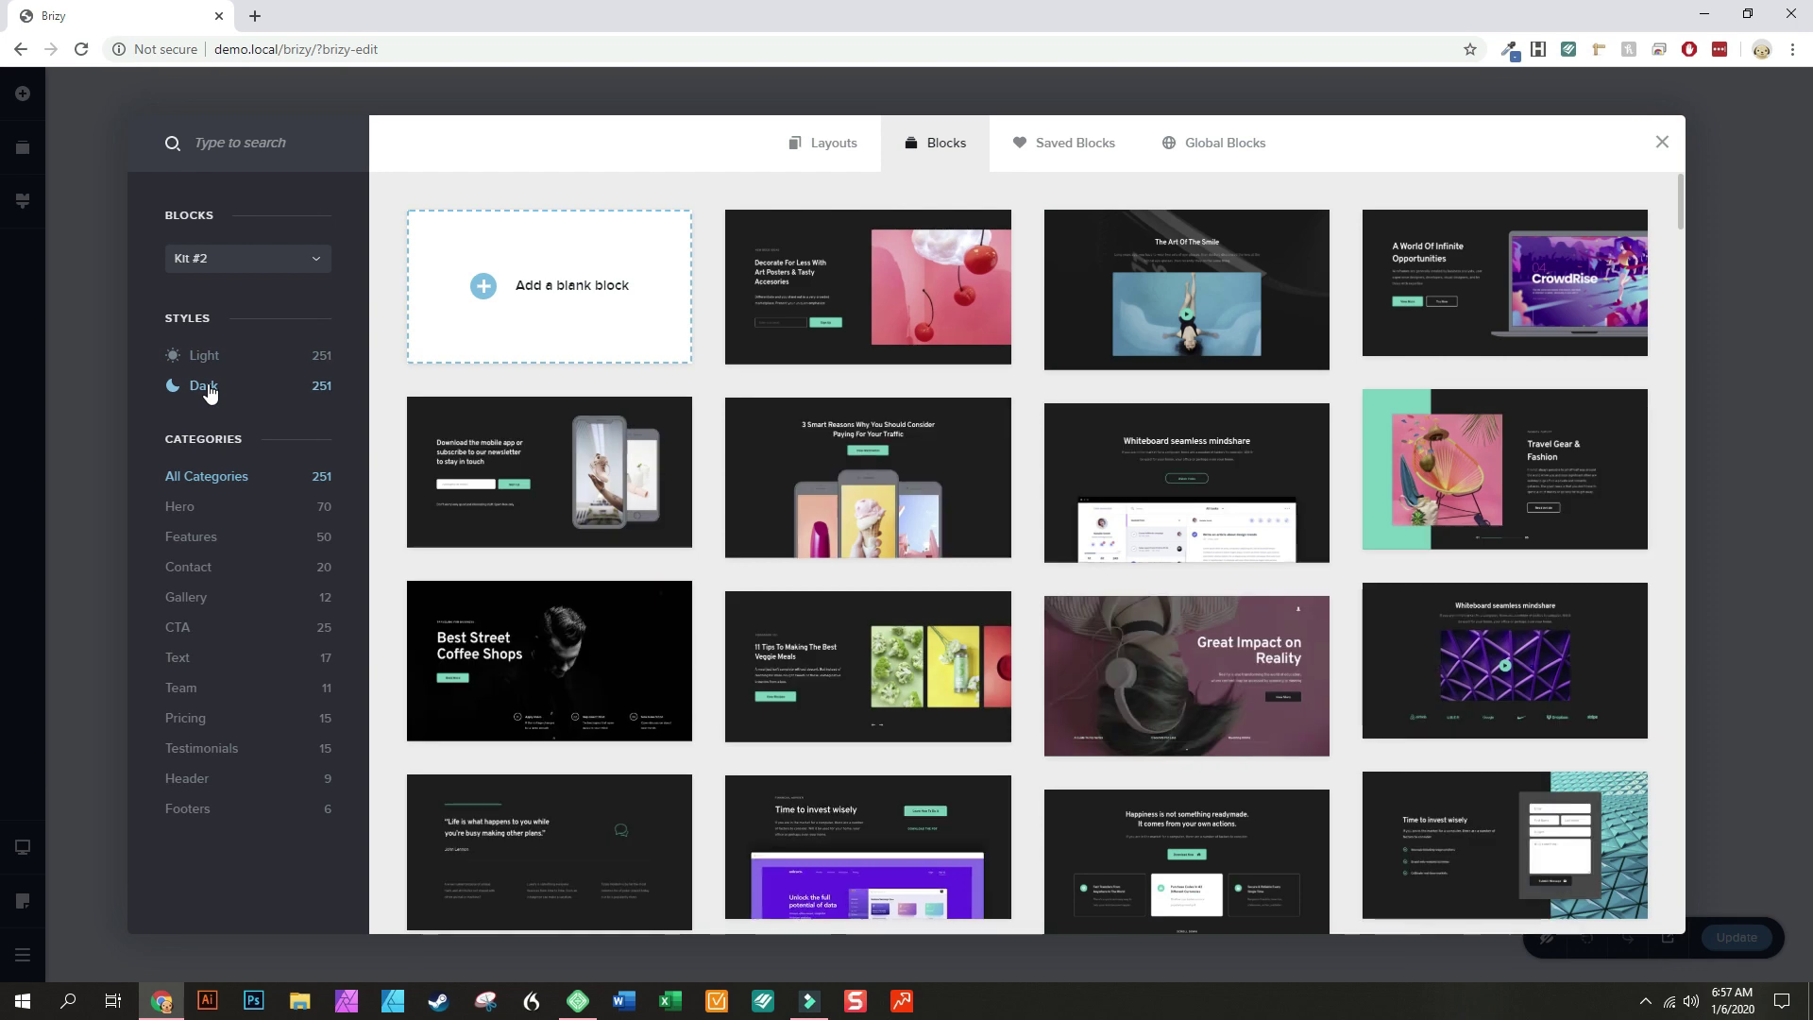
{"action": "scroll", "coordinate": [1076, 496], "scroll_direction": "down", "scroll_amount": 4}
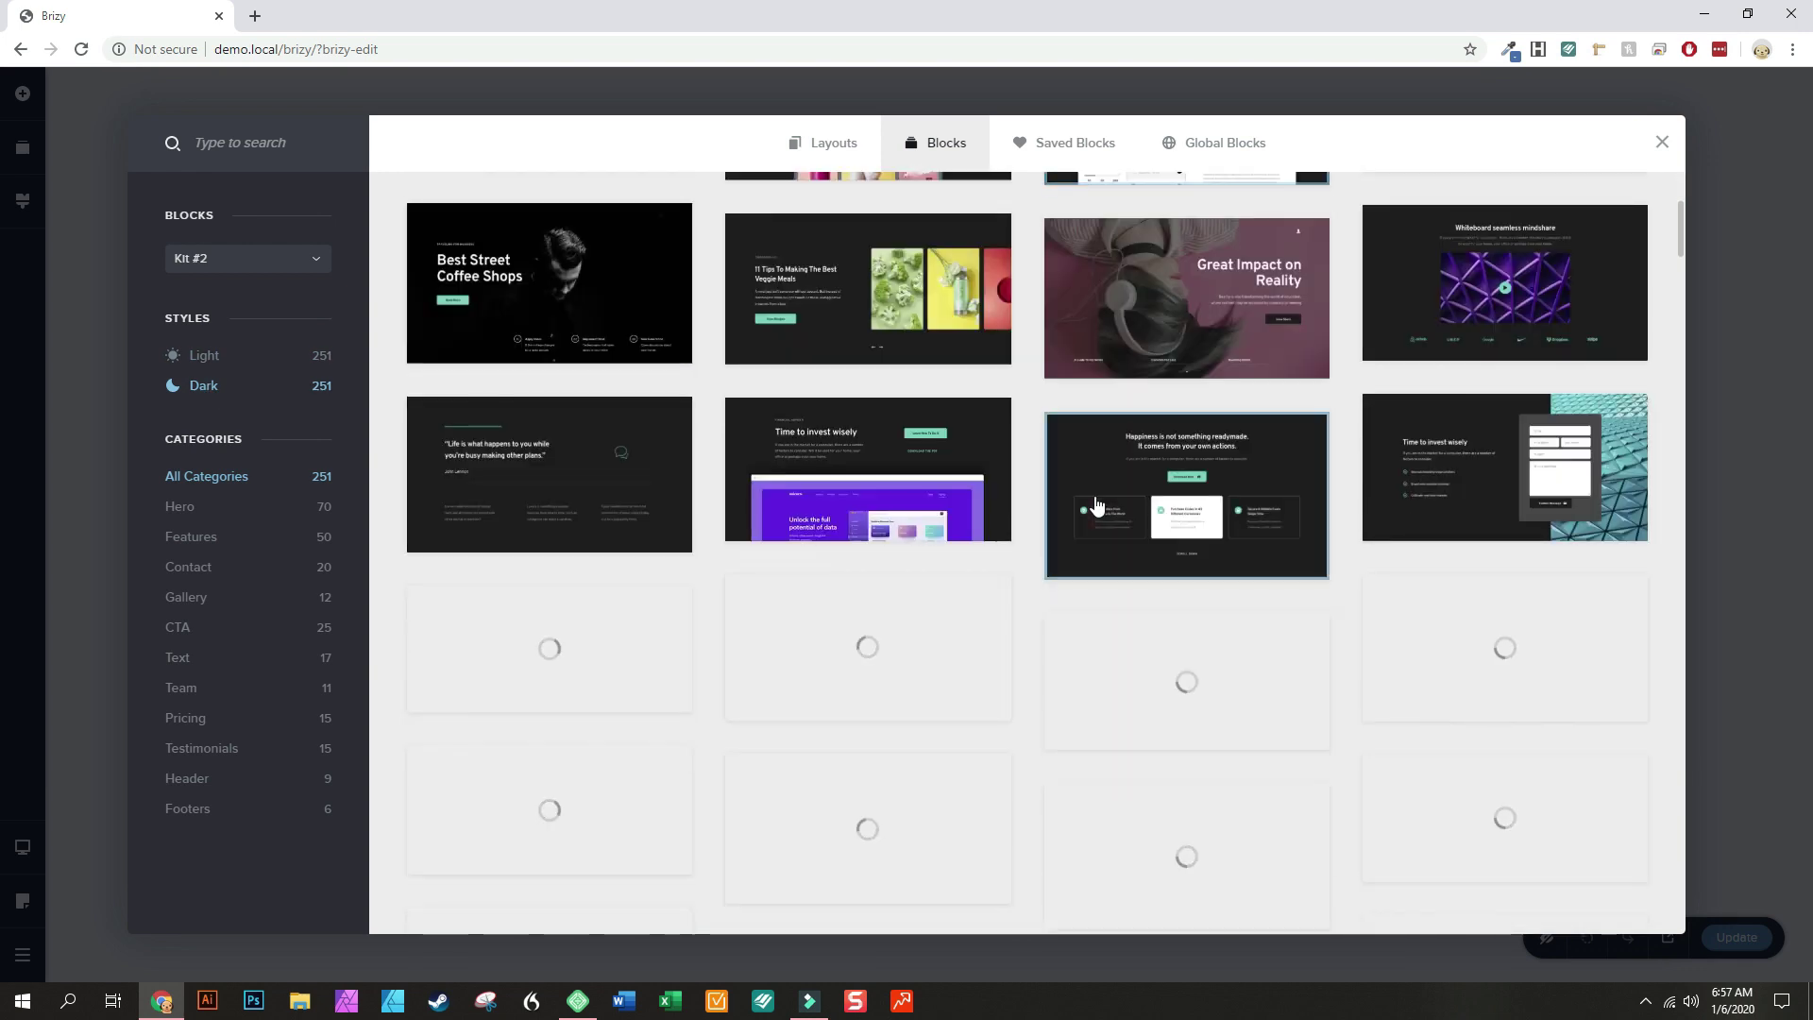
{"action": "scroll", "coordinate": [1095, 505], "scroll_direction": "up", "scroll_amount": 4}
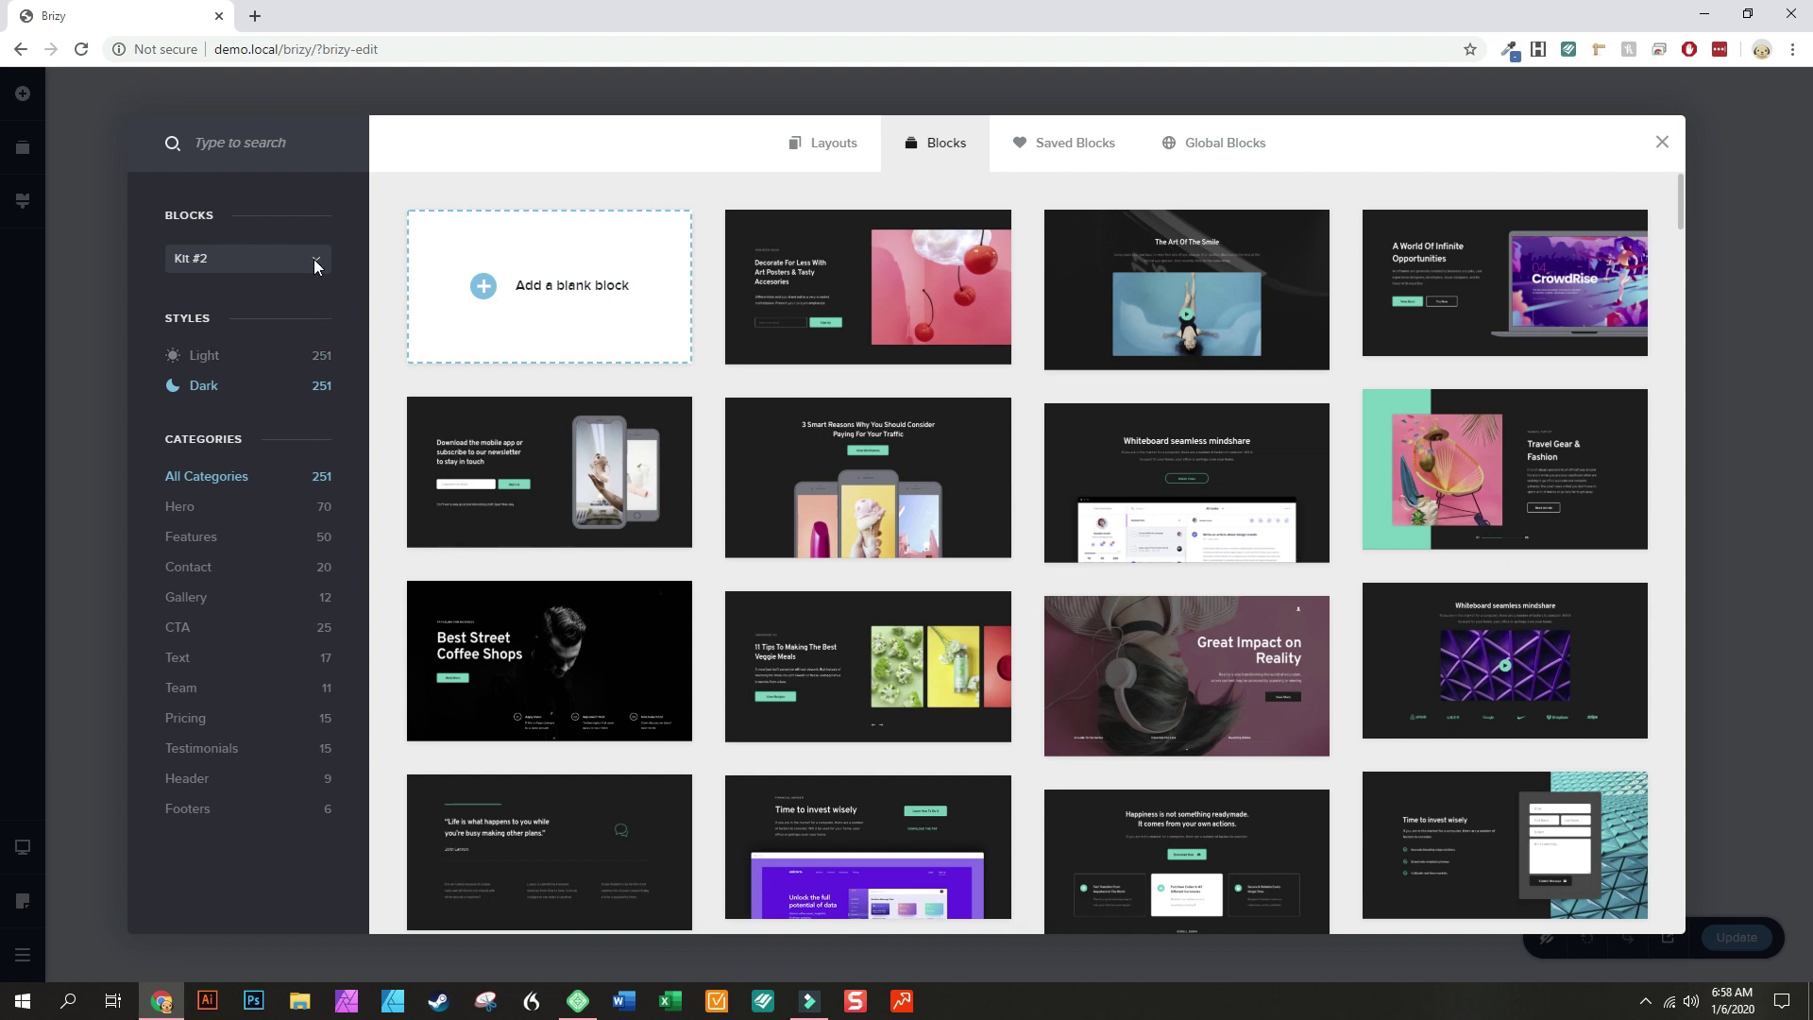
Switch to Kit #1 and compare Light and Dark, ending on 134 dark blocks
{"action": "left_click", "coordinate": [277, 272]}
{"action": "left_click", "coordinate": [202, 291]}
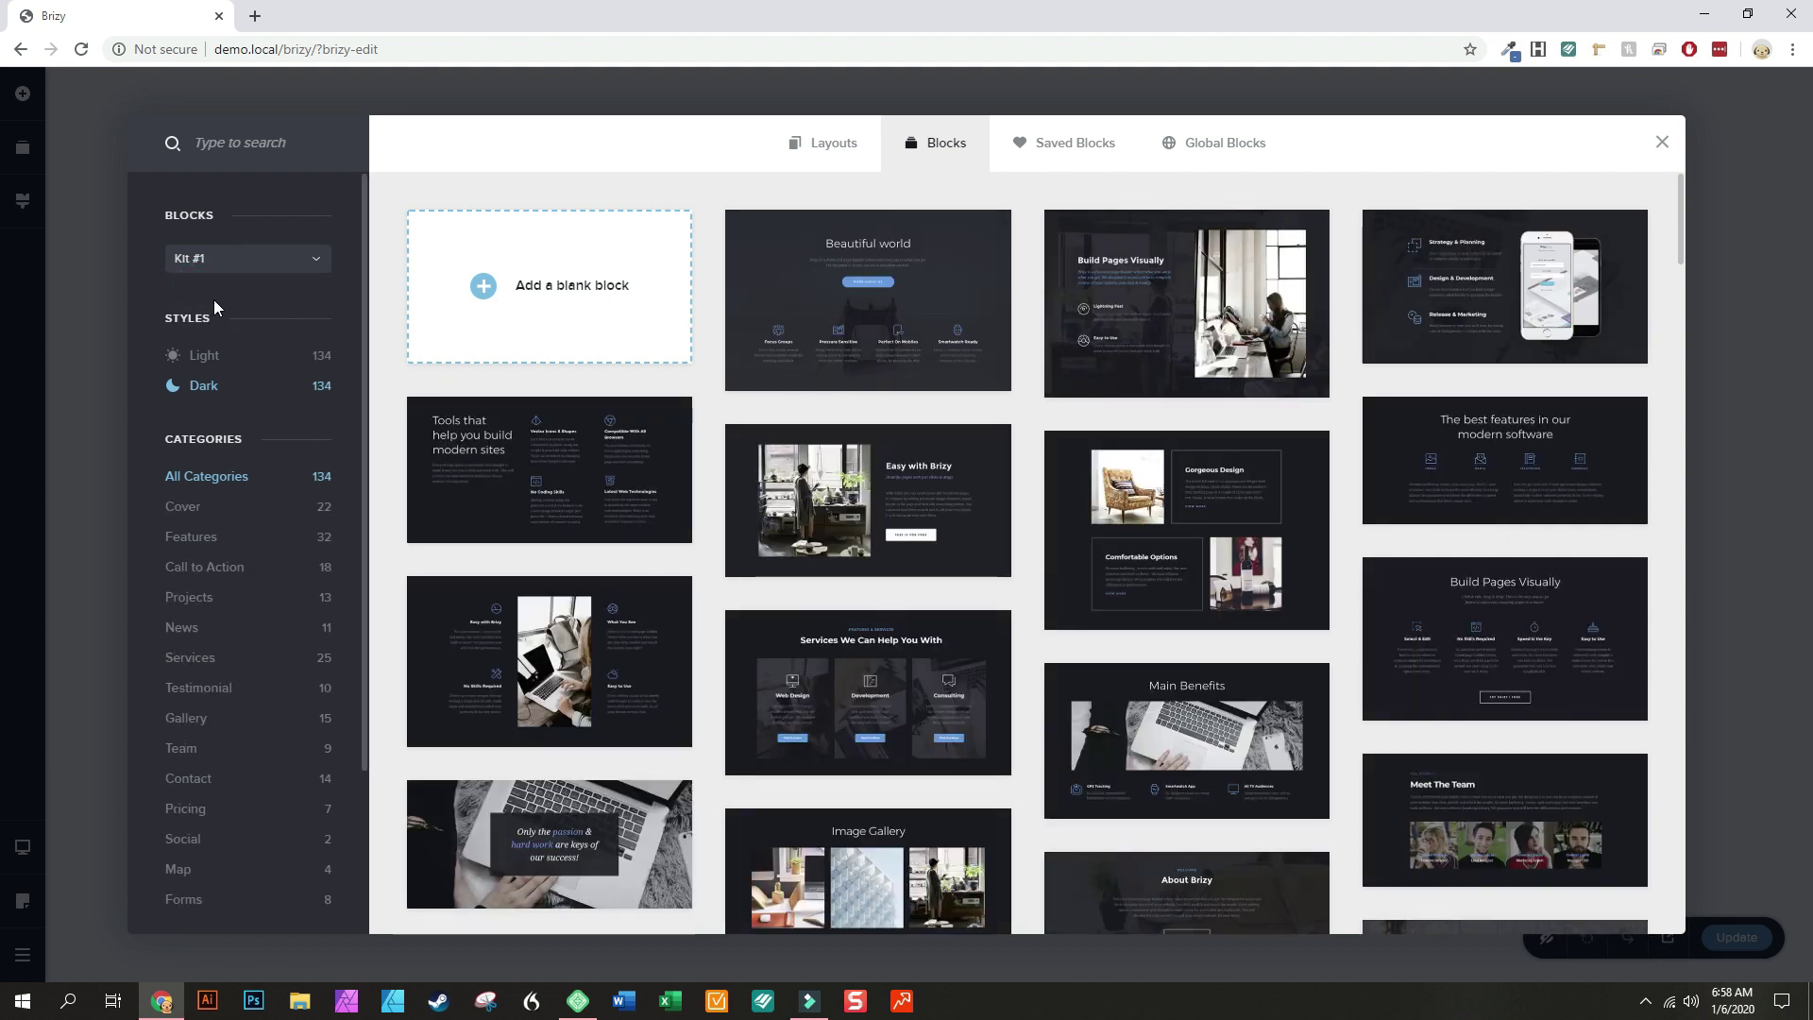
{"action": "left_click", "coordinate": [207, 364]}
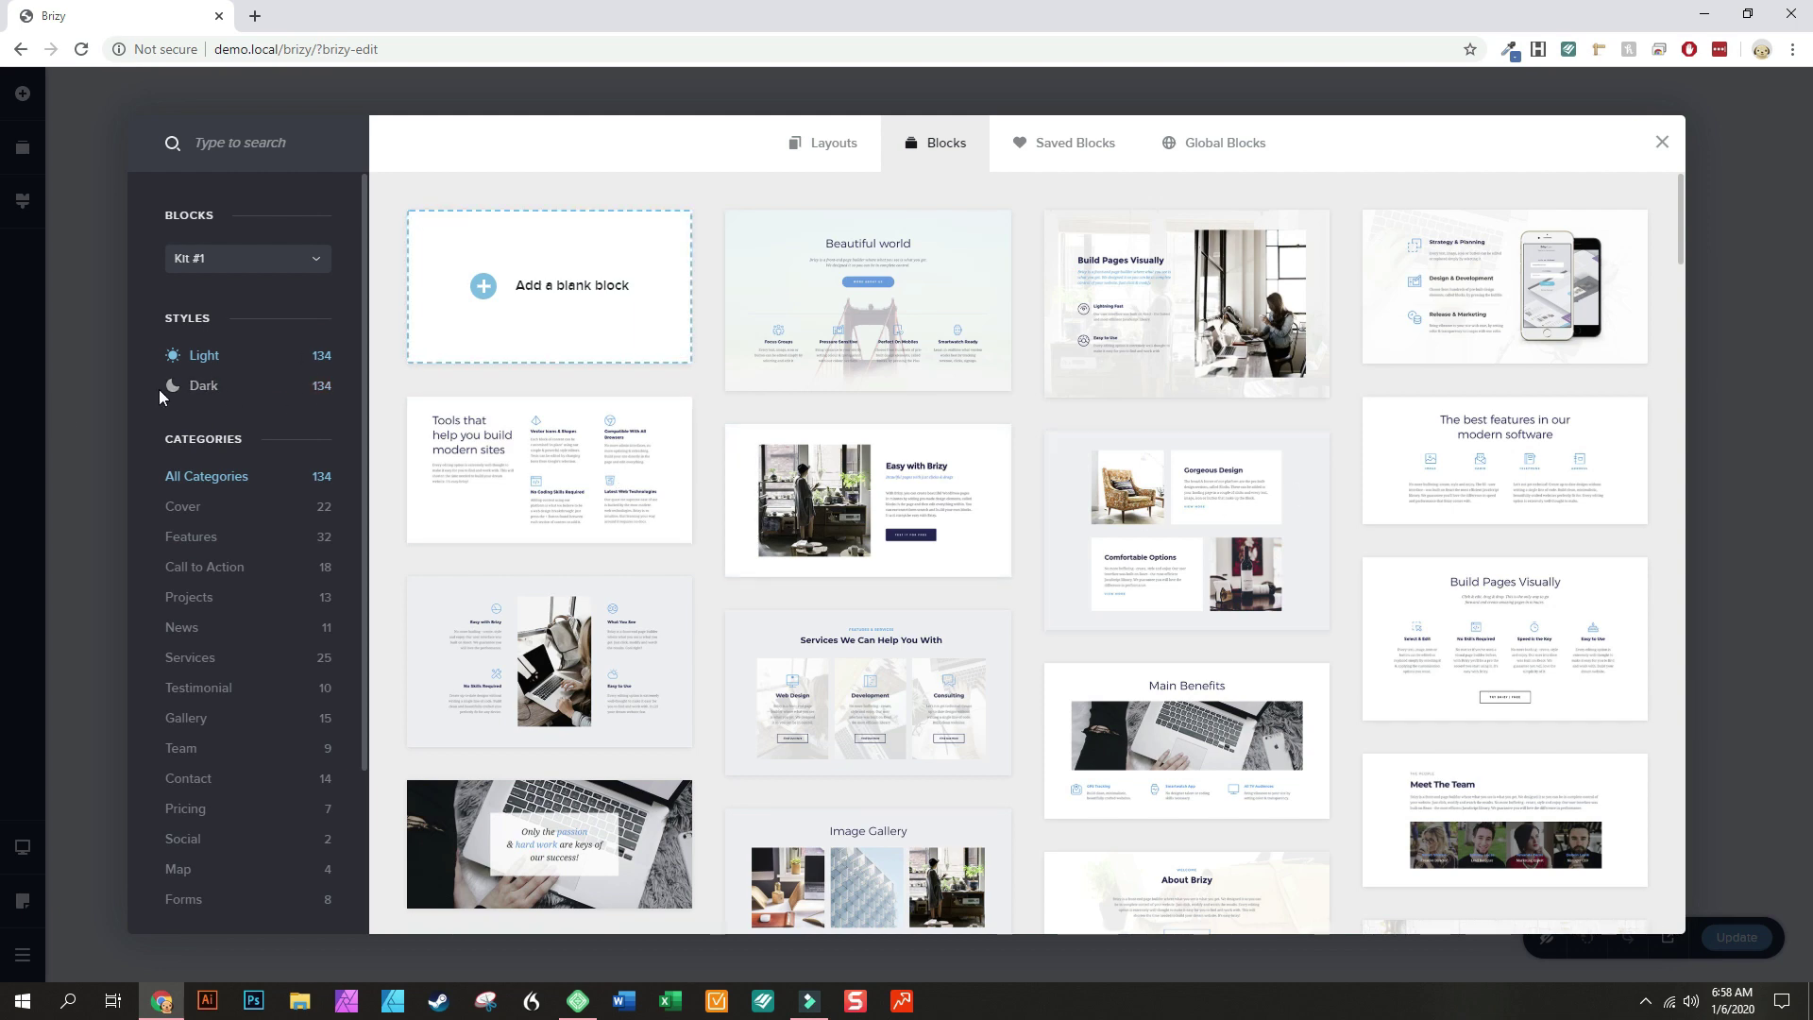
{"action": "left_click", "coordinate": [198, 394]}
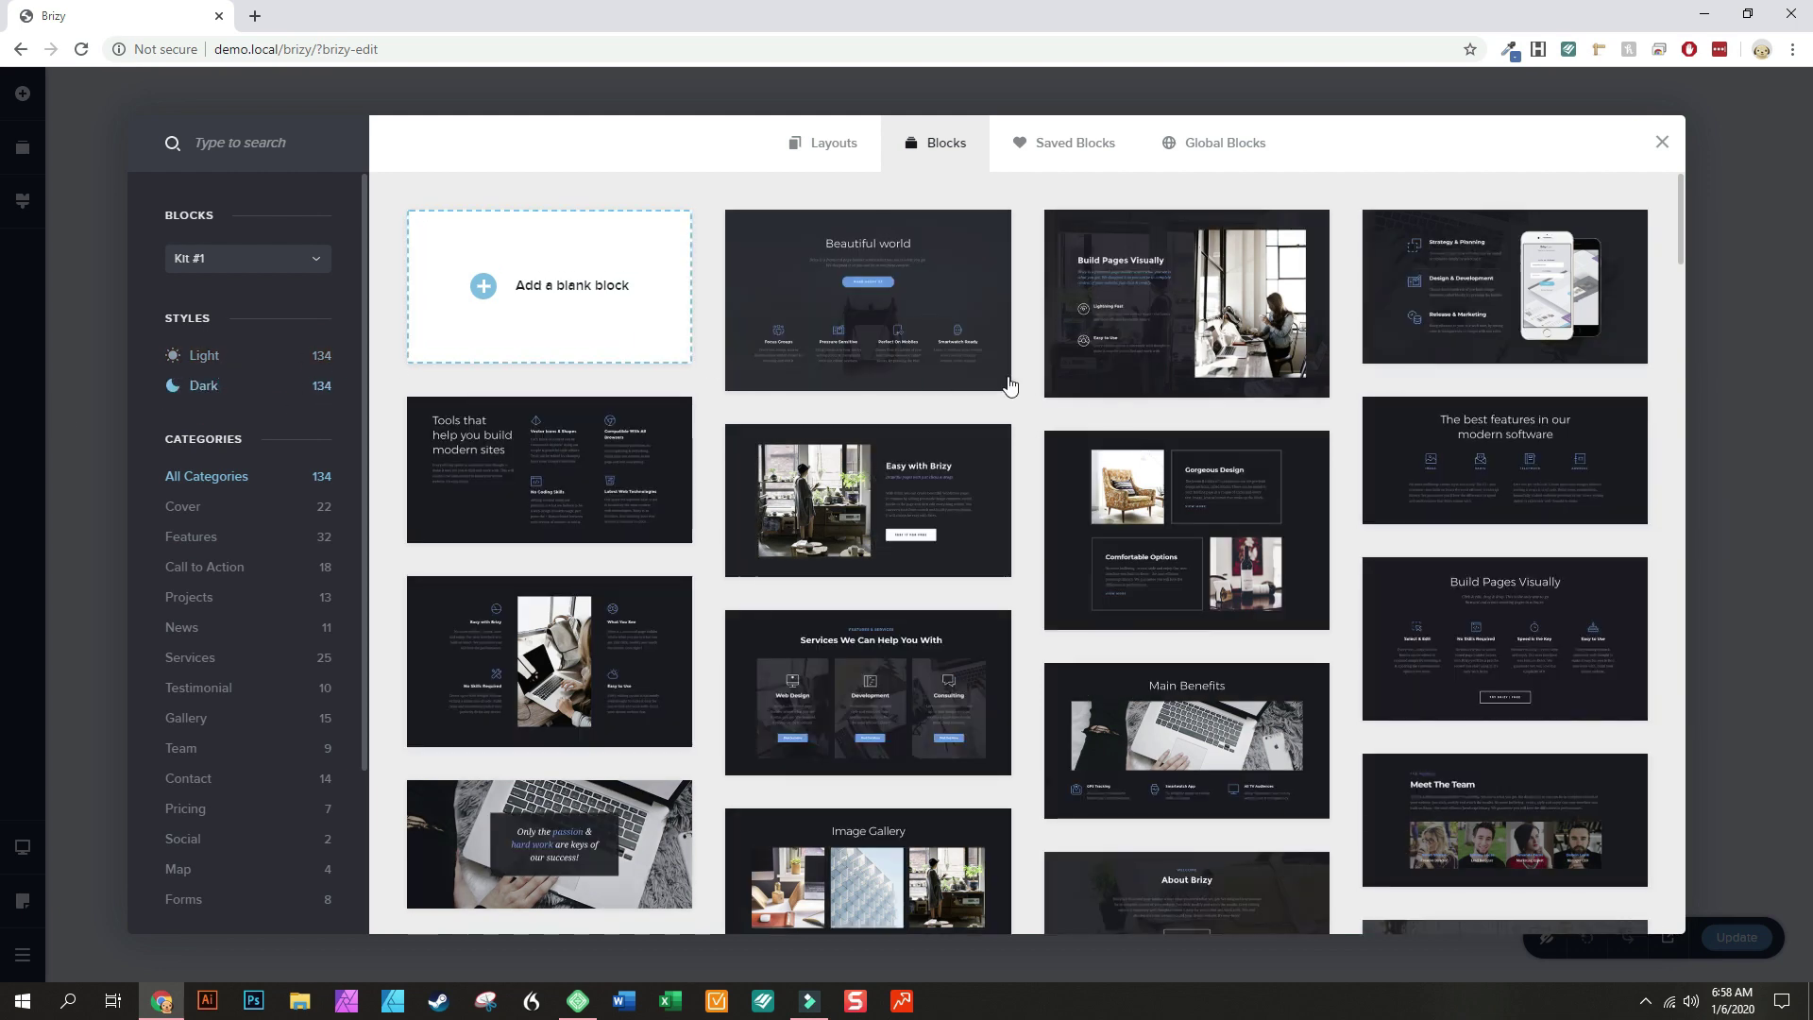
{"action": "scroll", "coordinate": [1046, 458], "scroll_direction": "down", "scroll_amount": 2}
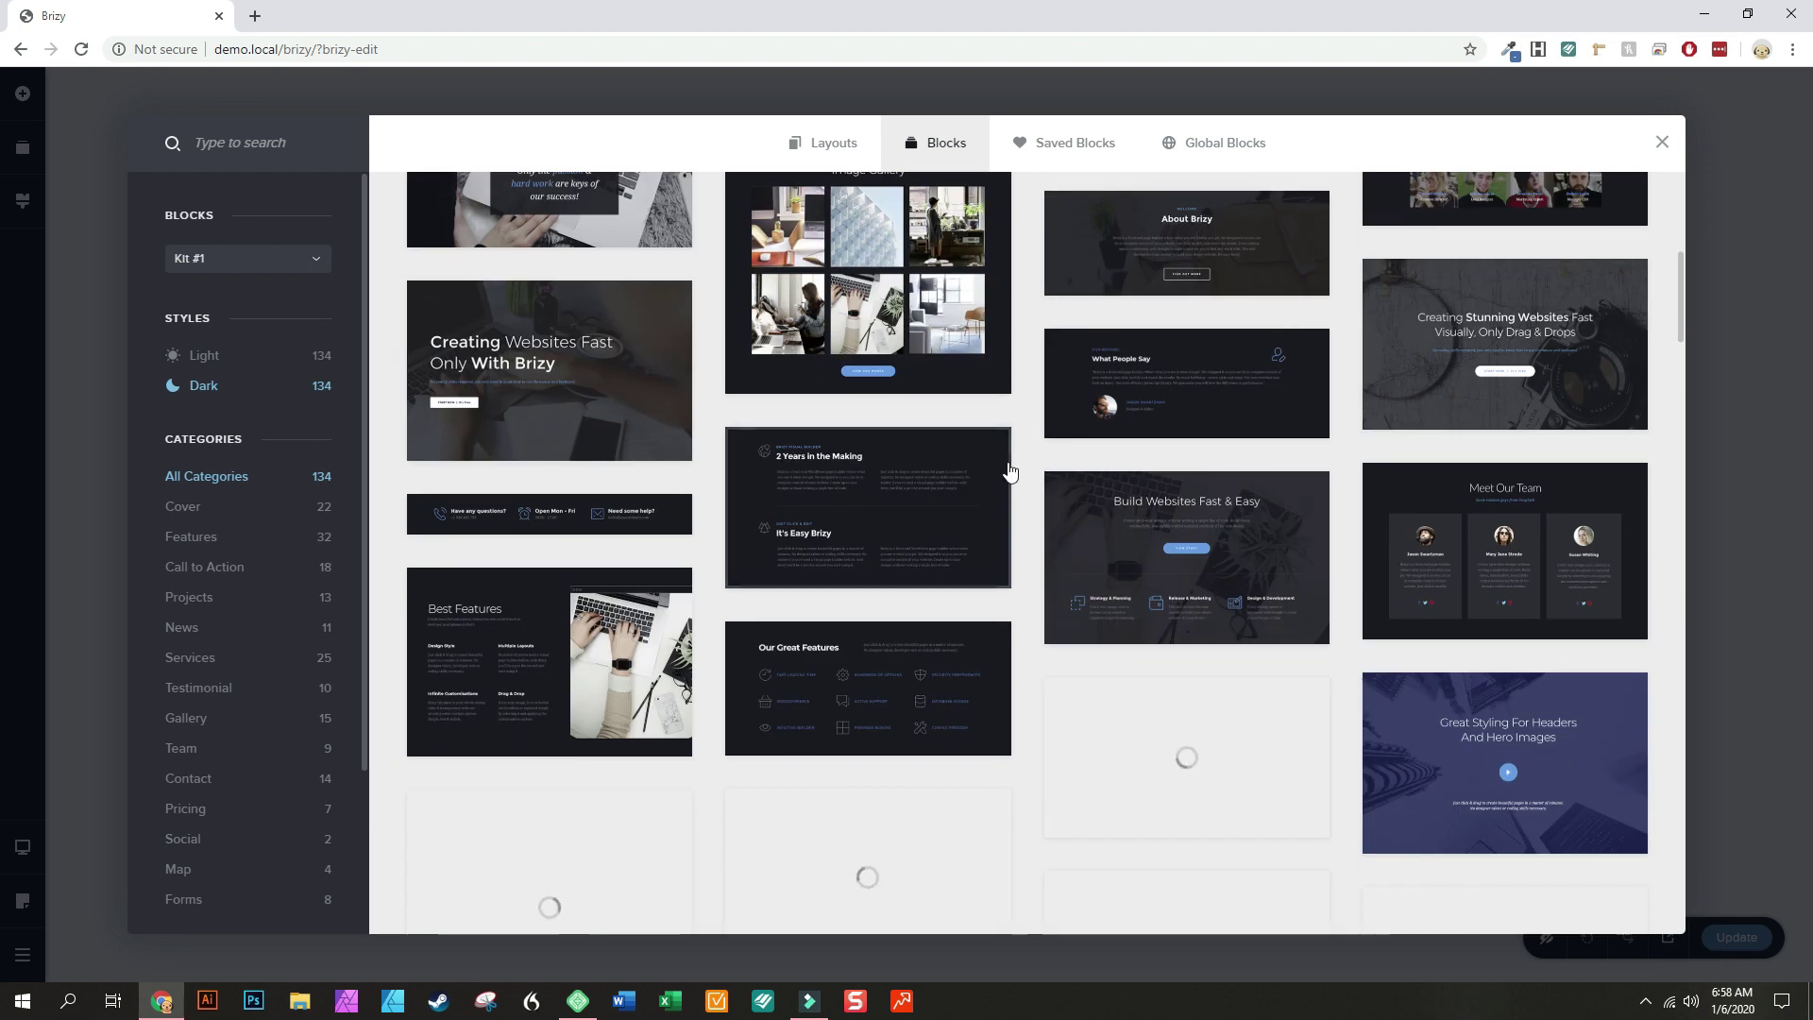
{"action": "scroll", "coordinate": [985, 484], "scroll_direction": "up", "scroll_amount": 2}
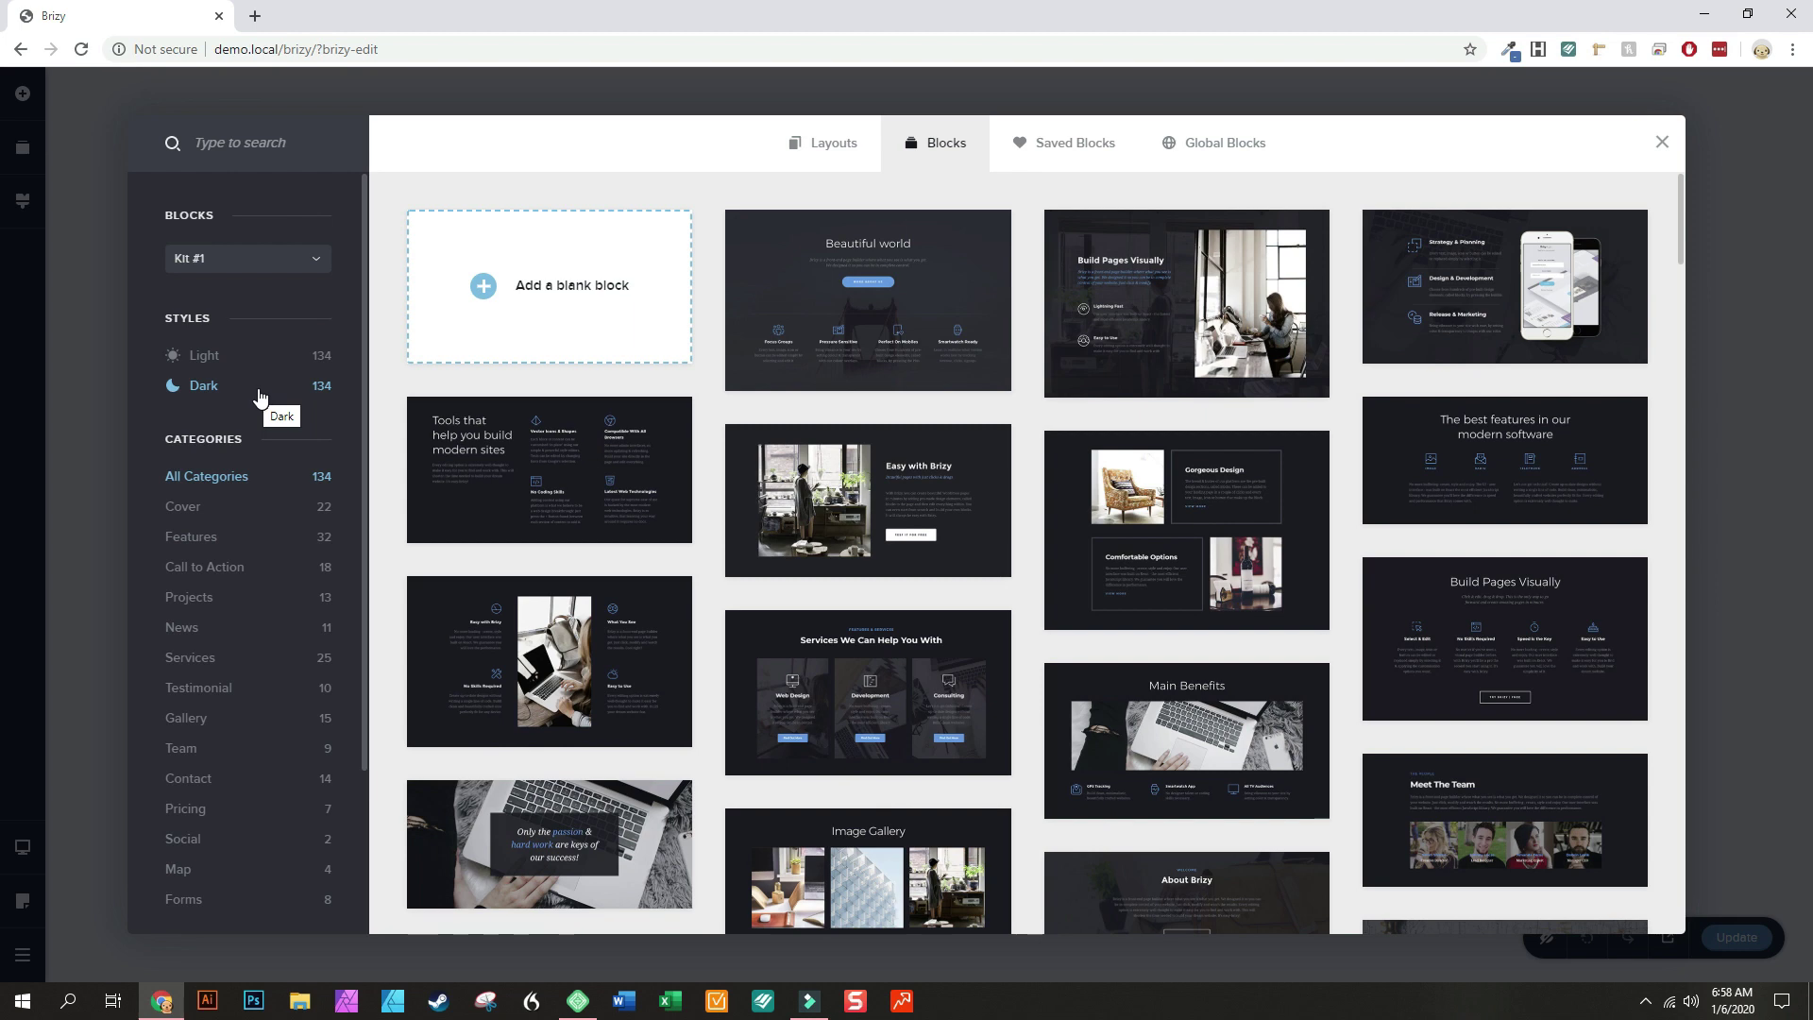
Return the library to Light style blocks from Kit #2
{"action": "left_click", "coordinate": [198, 359]}
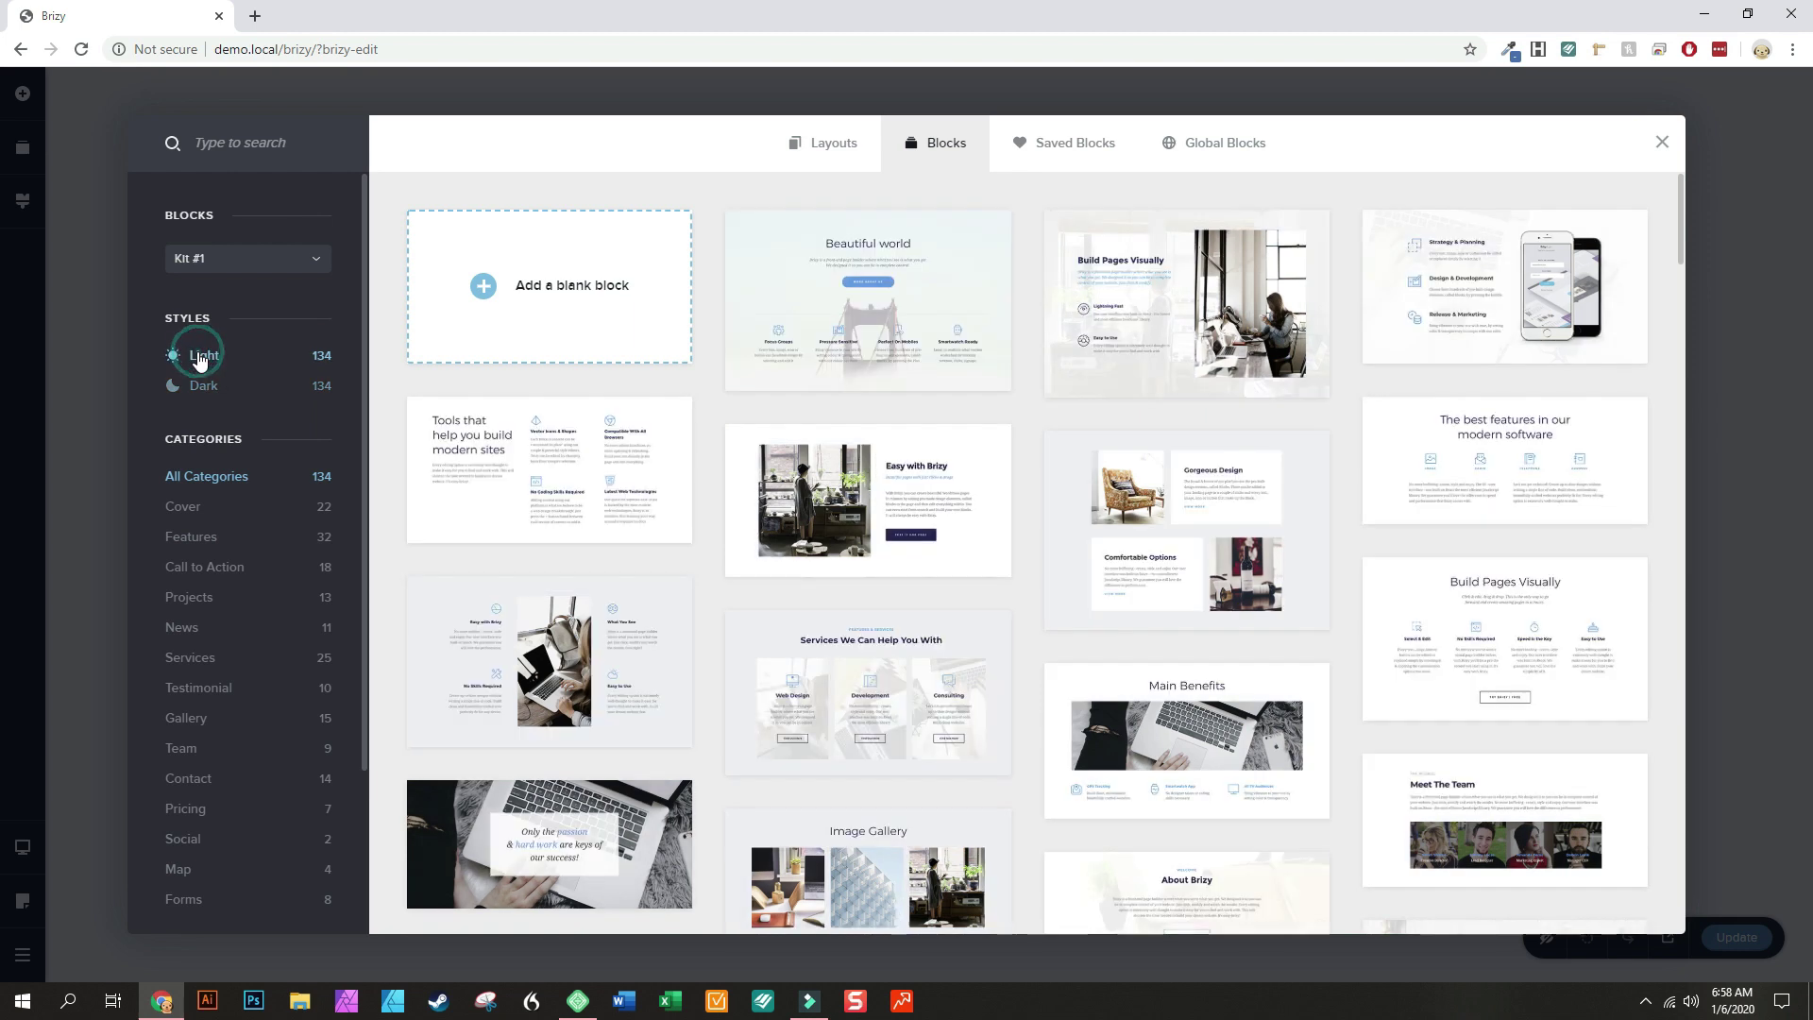
{"action": "left_click", "coordinate": [215, 267]}
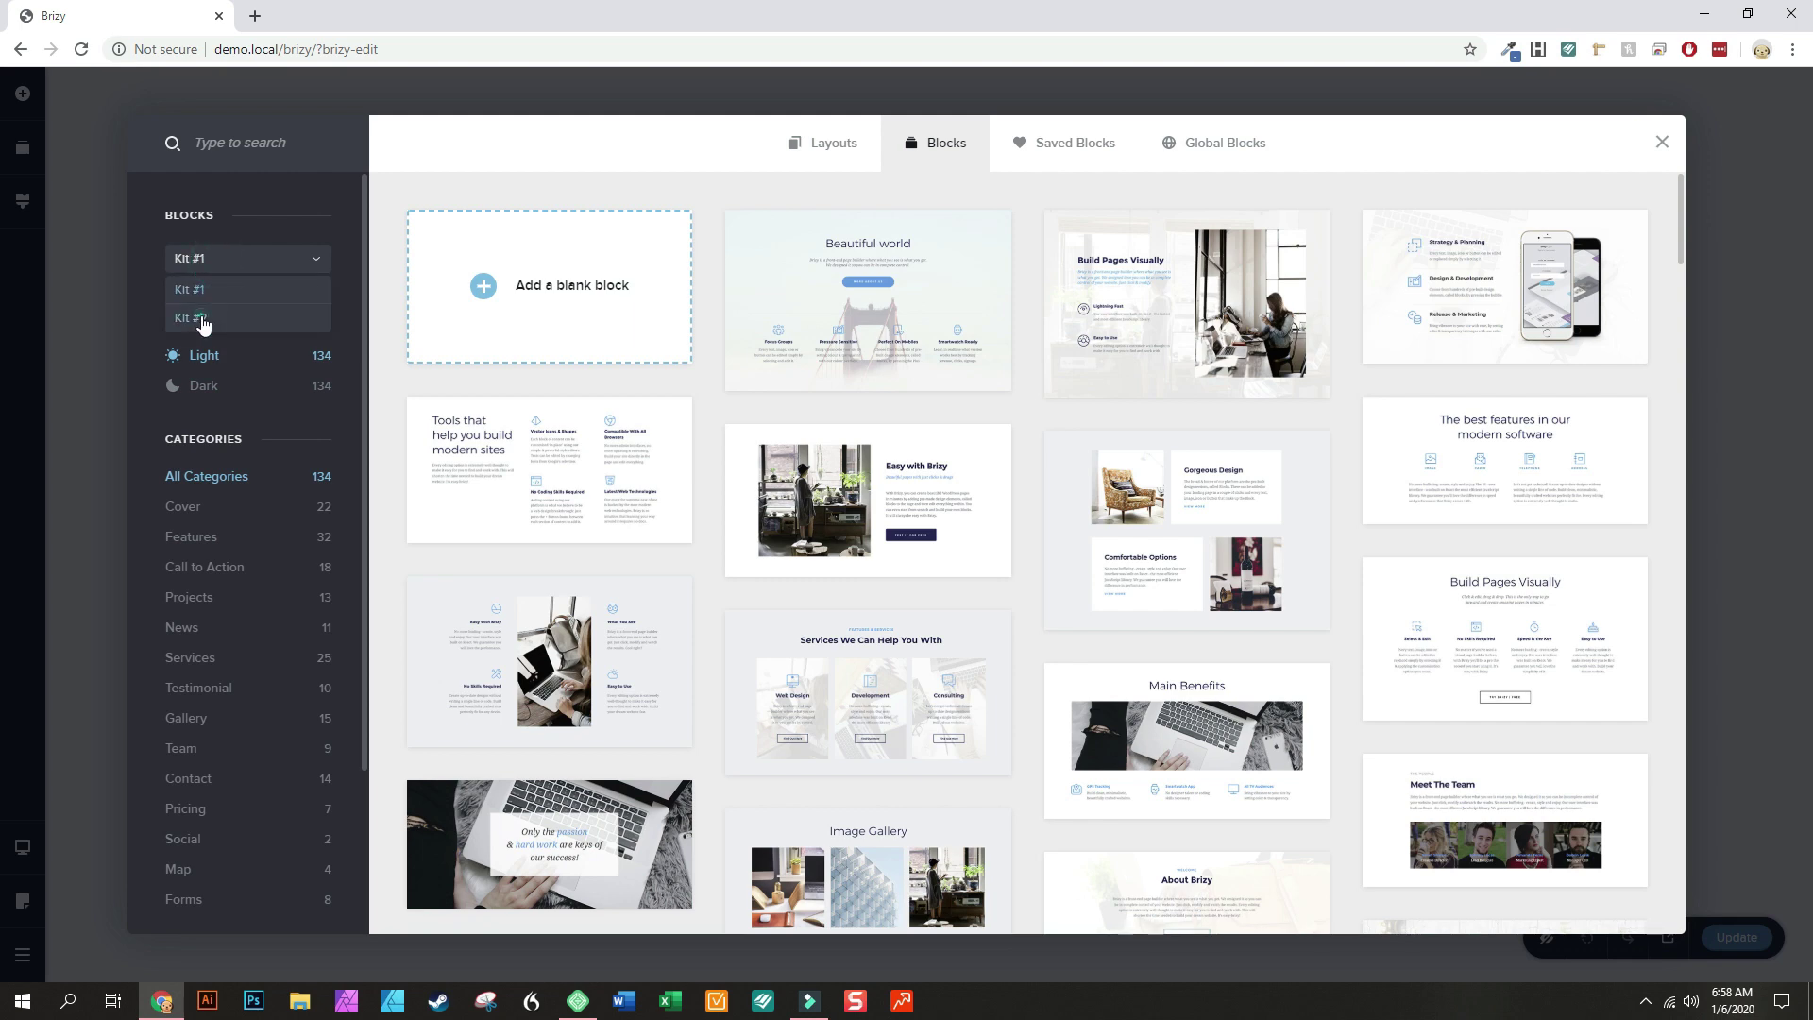
{"action": "left_click", "coordinate": [197, 319]}
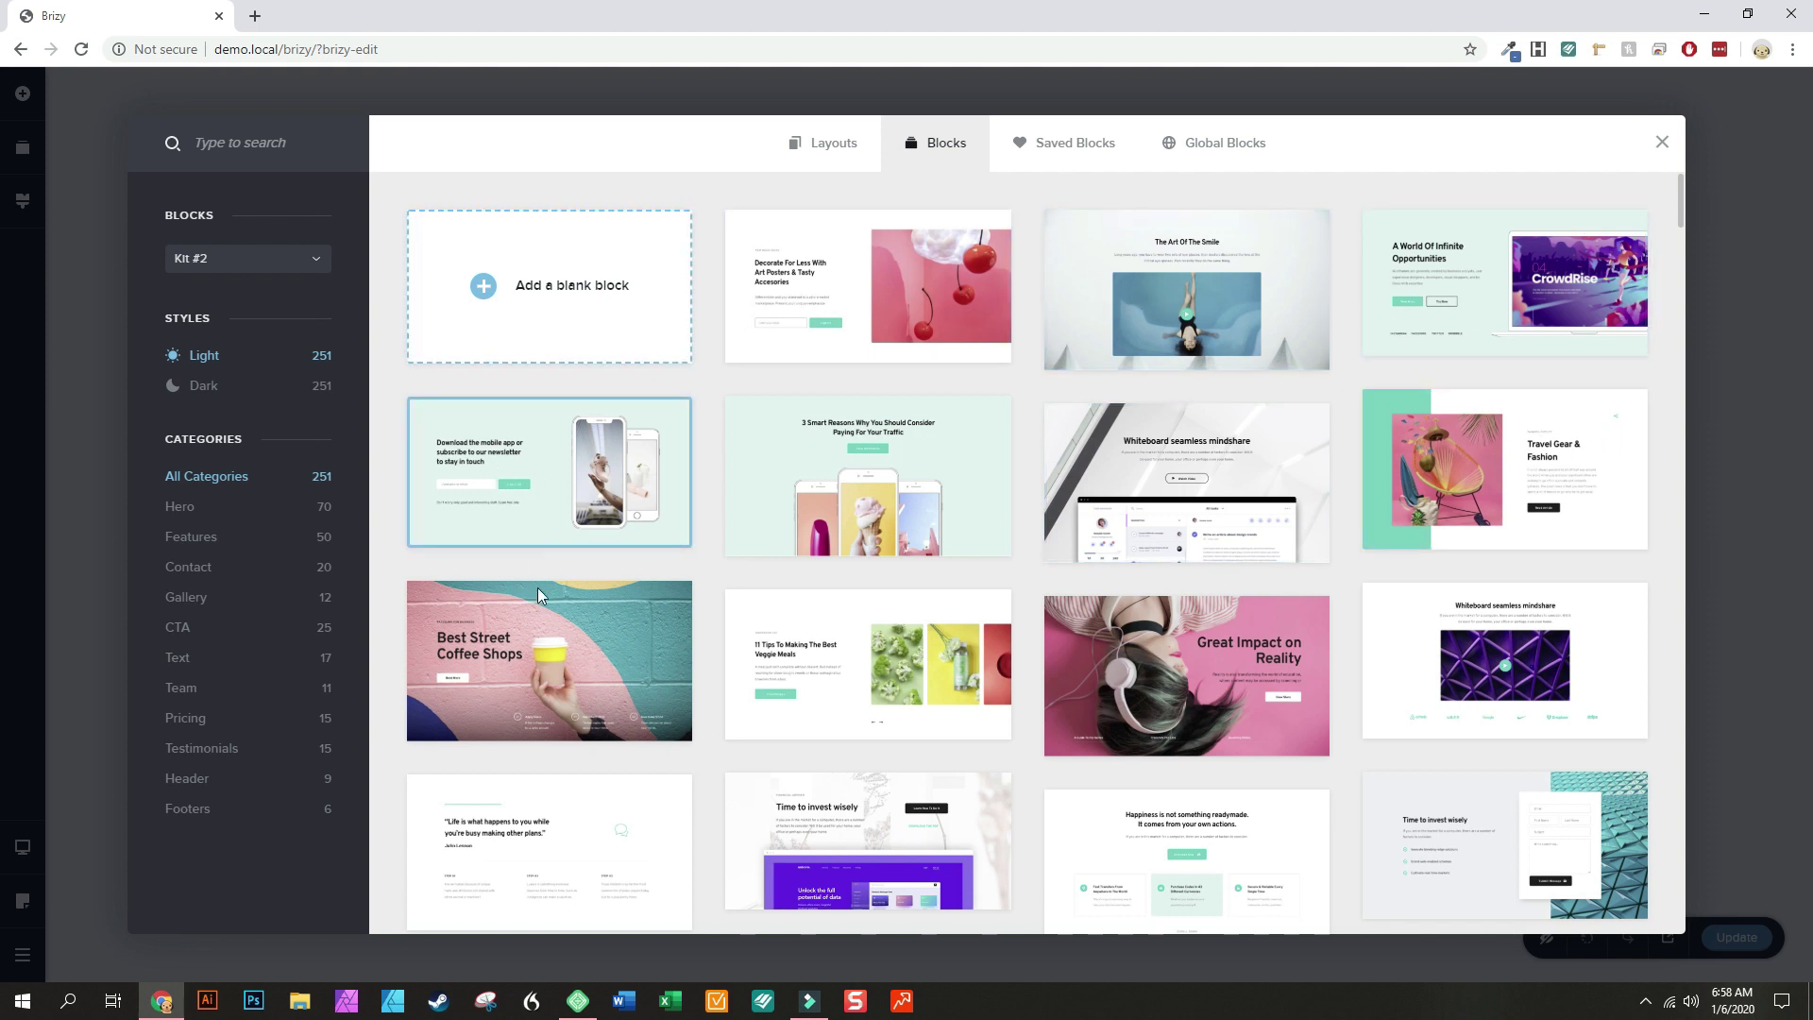
Insert the 'Great Impact on Reality' hero block with the pink headphones photo
{"action": "scroll", "coordinate": [538, 585], "scroll_direction": "down", "scroll_amount": 2}
{"action": "scroll", "coordinate": [531, 616], "scroll_direction": "down", "scroll_amount": 2}
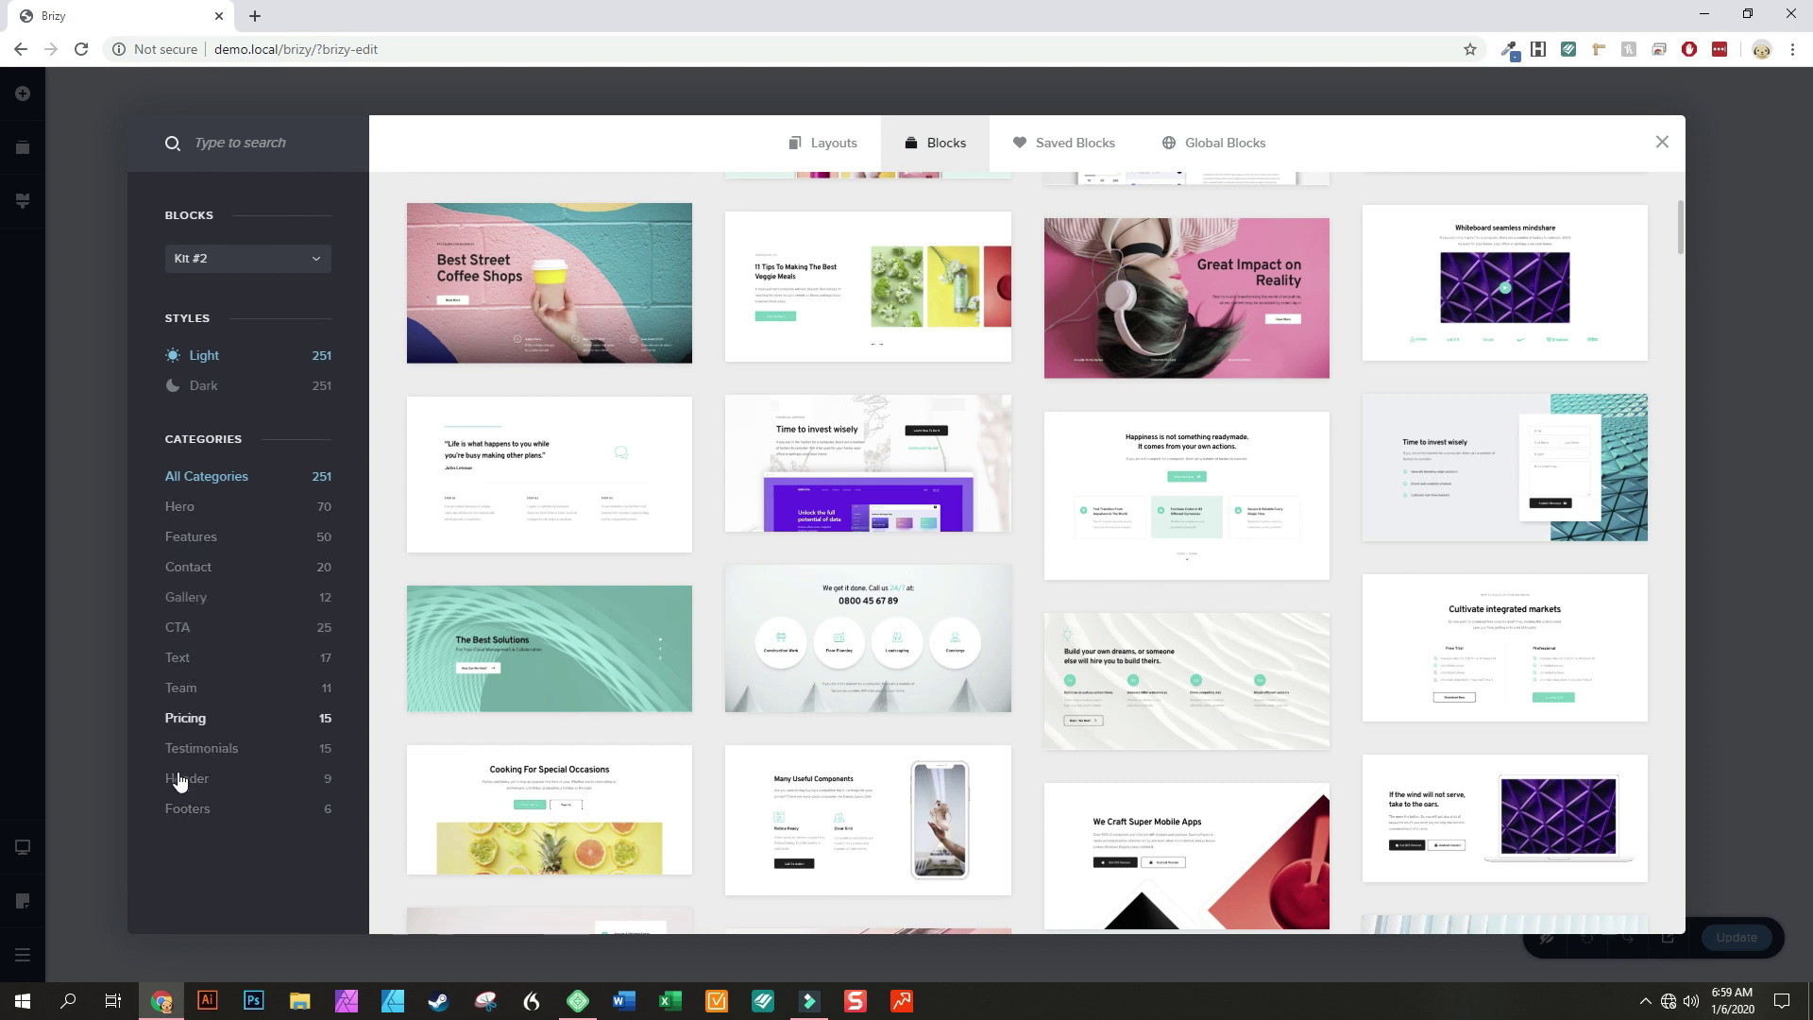
{"action": "scroll", "coordinate": [1053, 613], "scroll_direction": "down", "scroll_amount": 6}
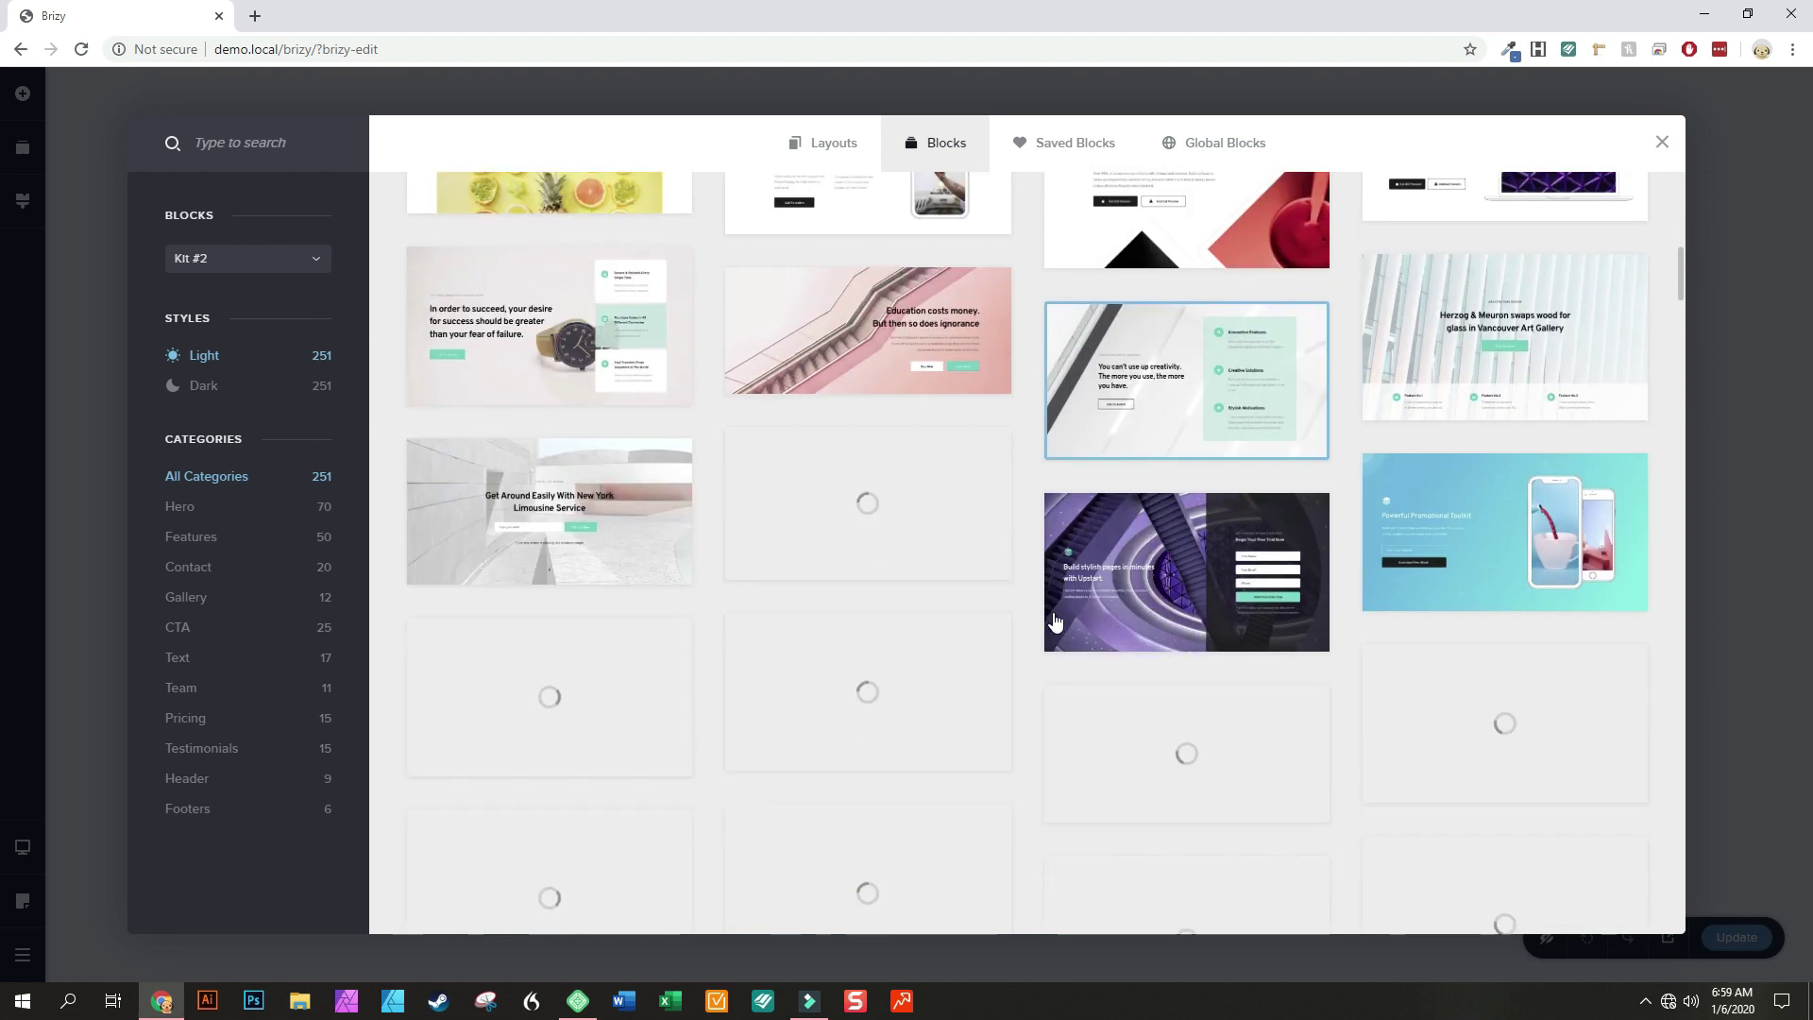
{"action": "scroll", "coordinate": [1012, 638], "scroll_direction": "up", "scroll_amount": 6}
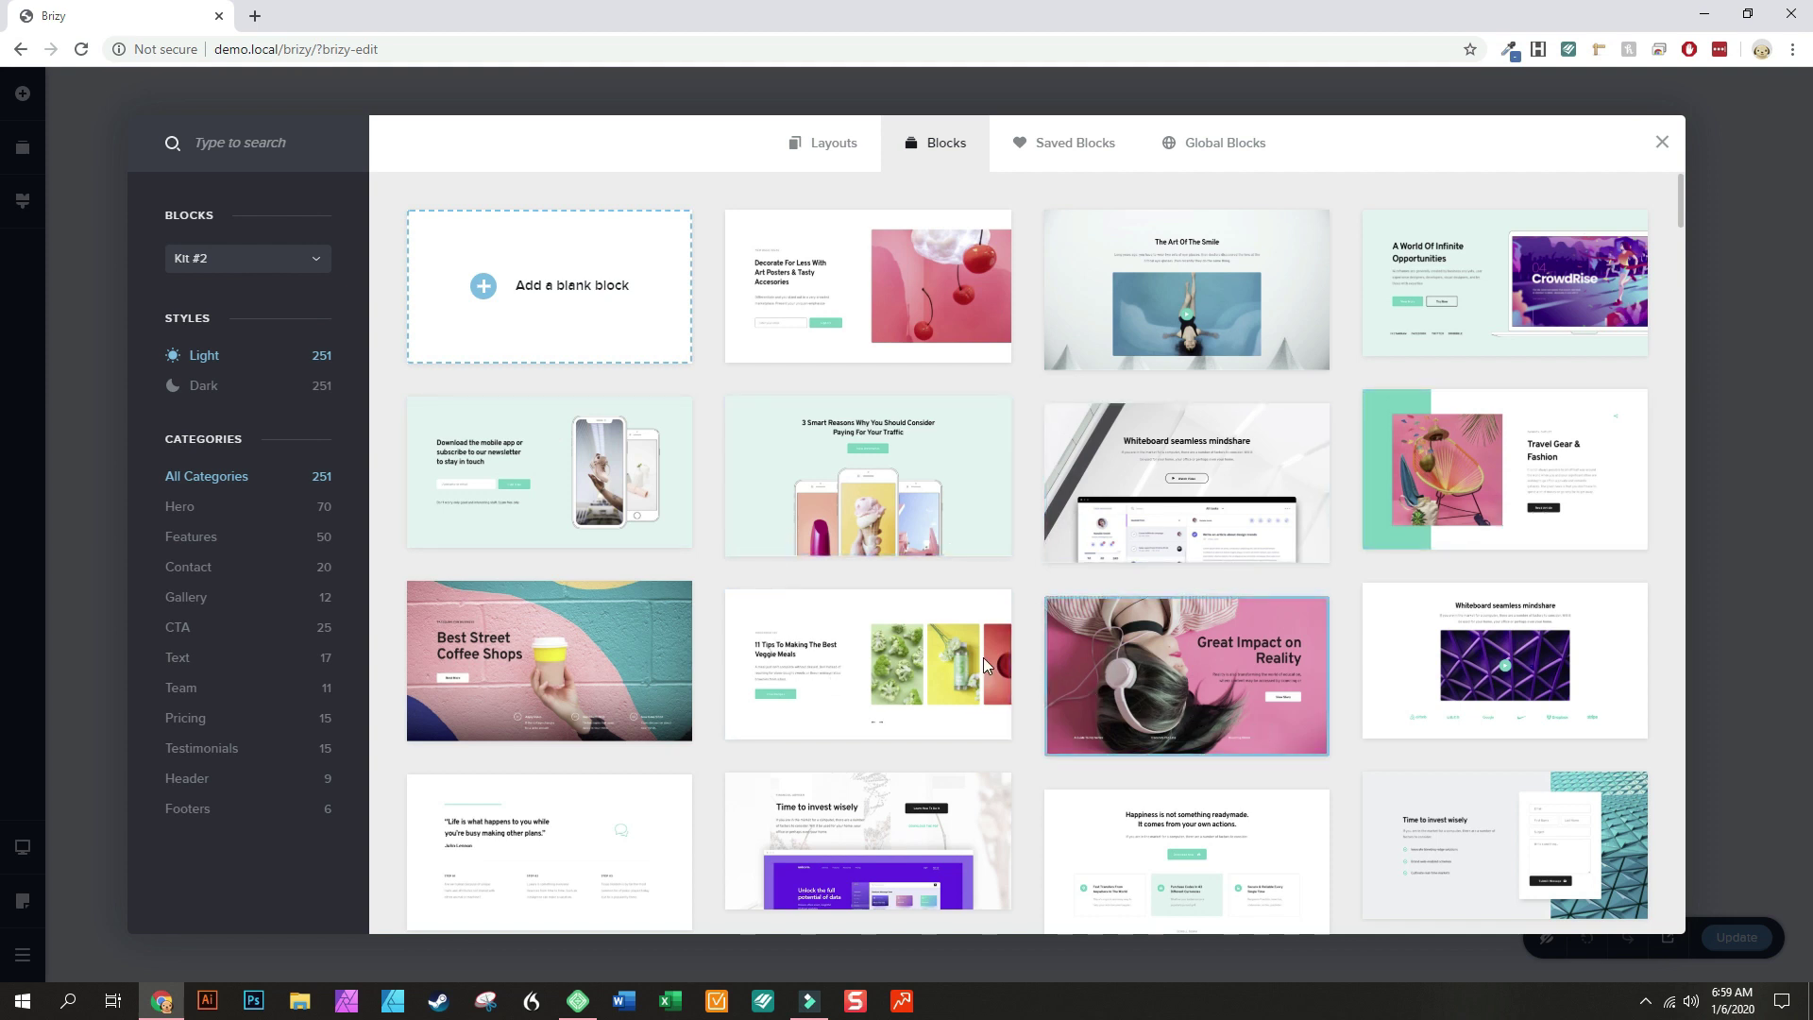
{"action": "left_click", "coordinate": [1237, 665]}
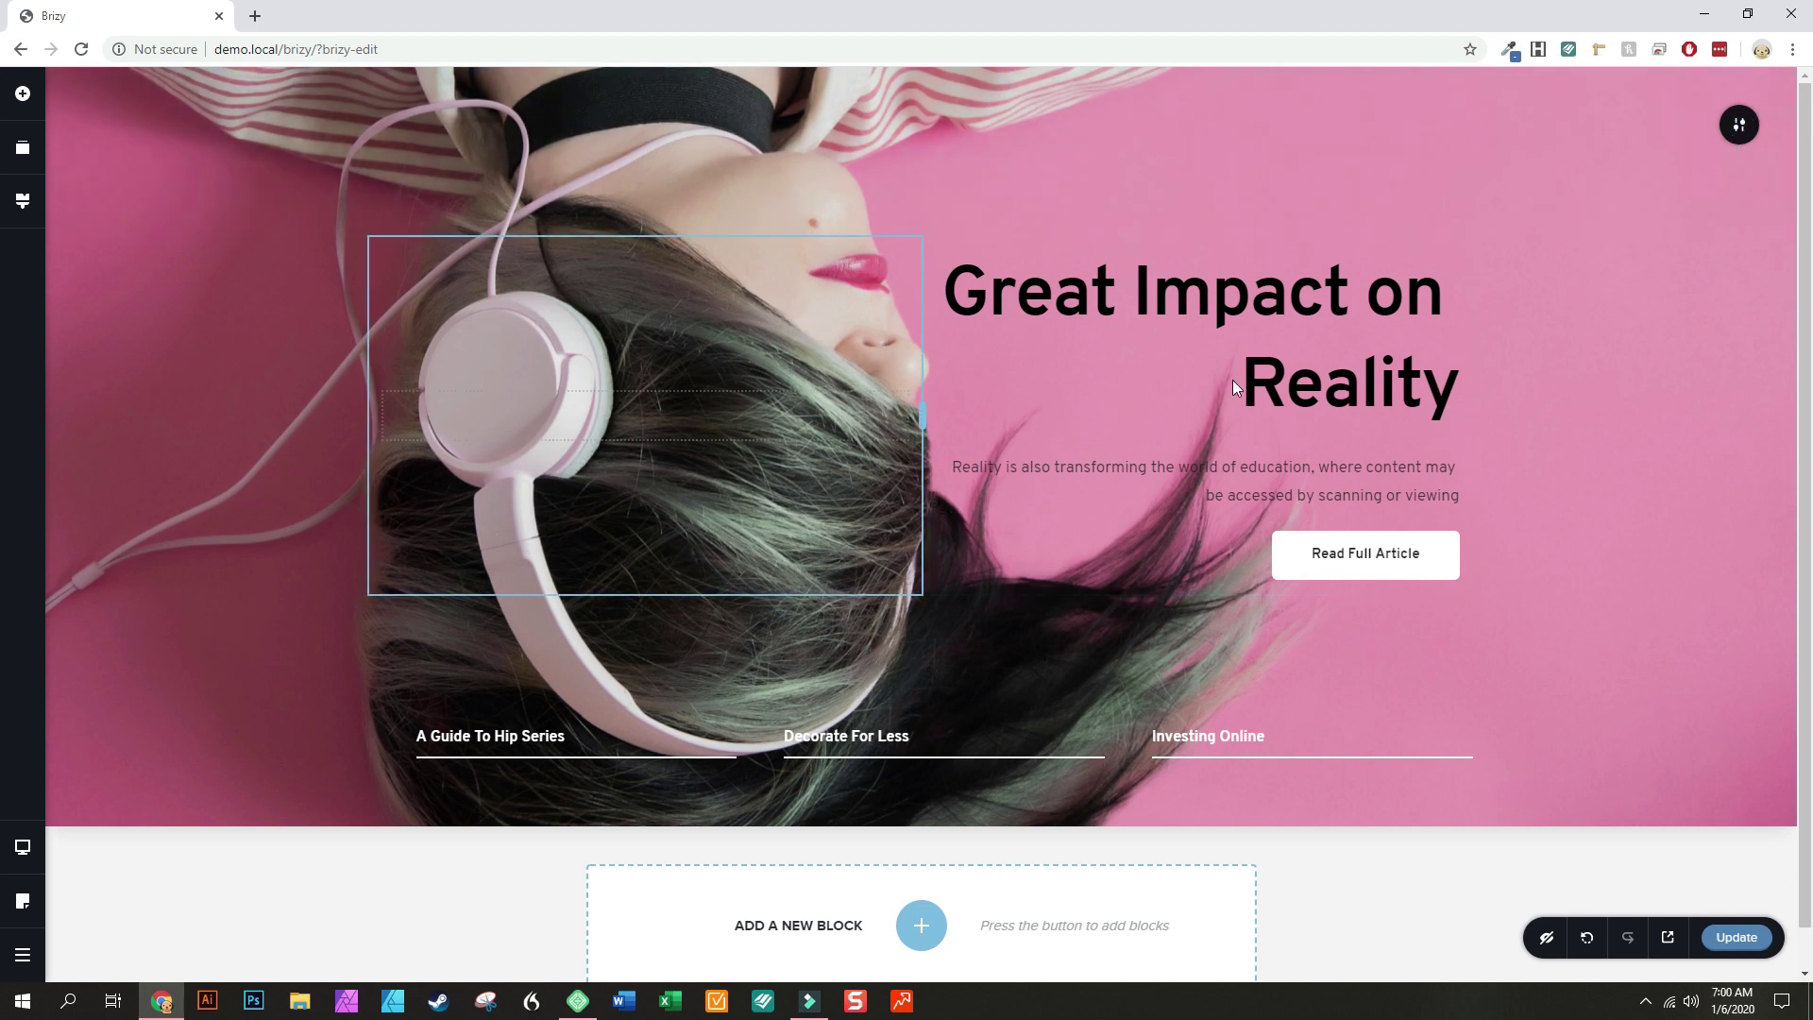
Select the 'Great Impact on Reality' heading to show its text toolbar
{"action": "left_click", "coordinate": [1263, 327]}
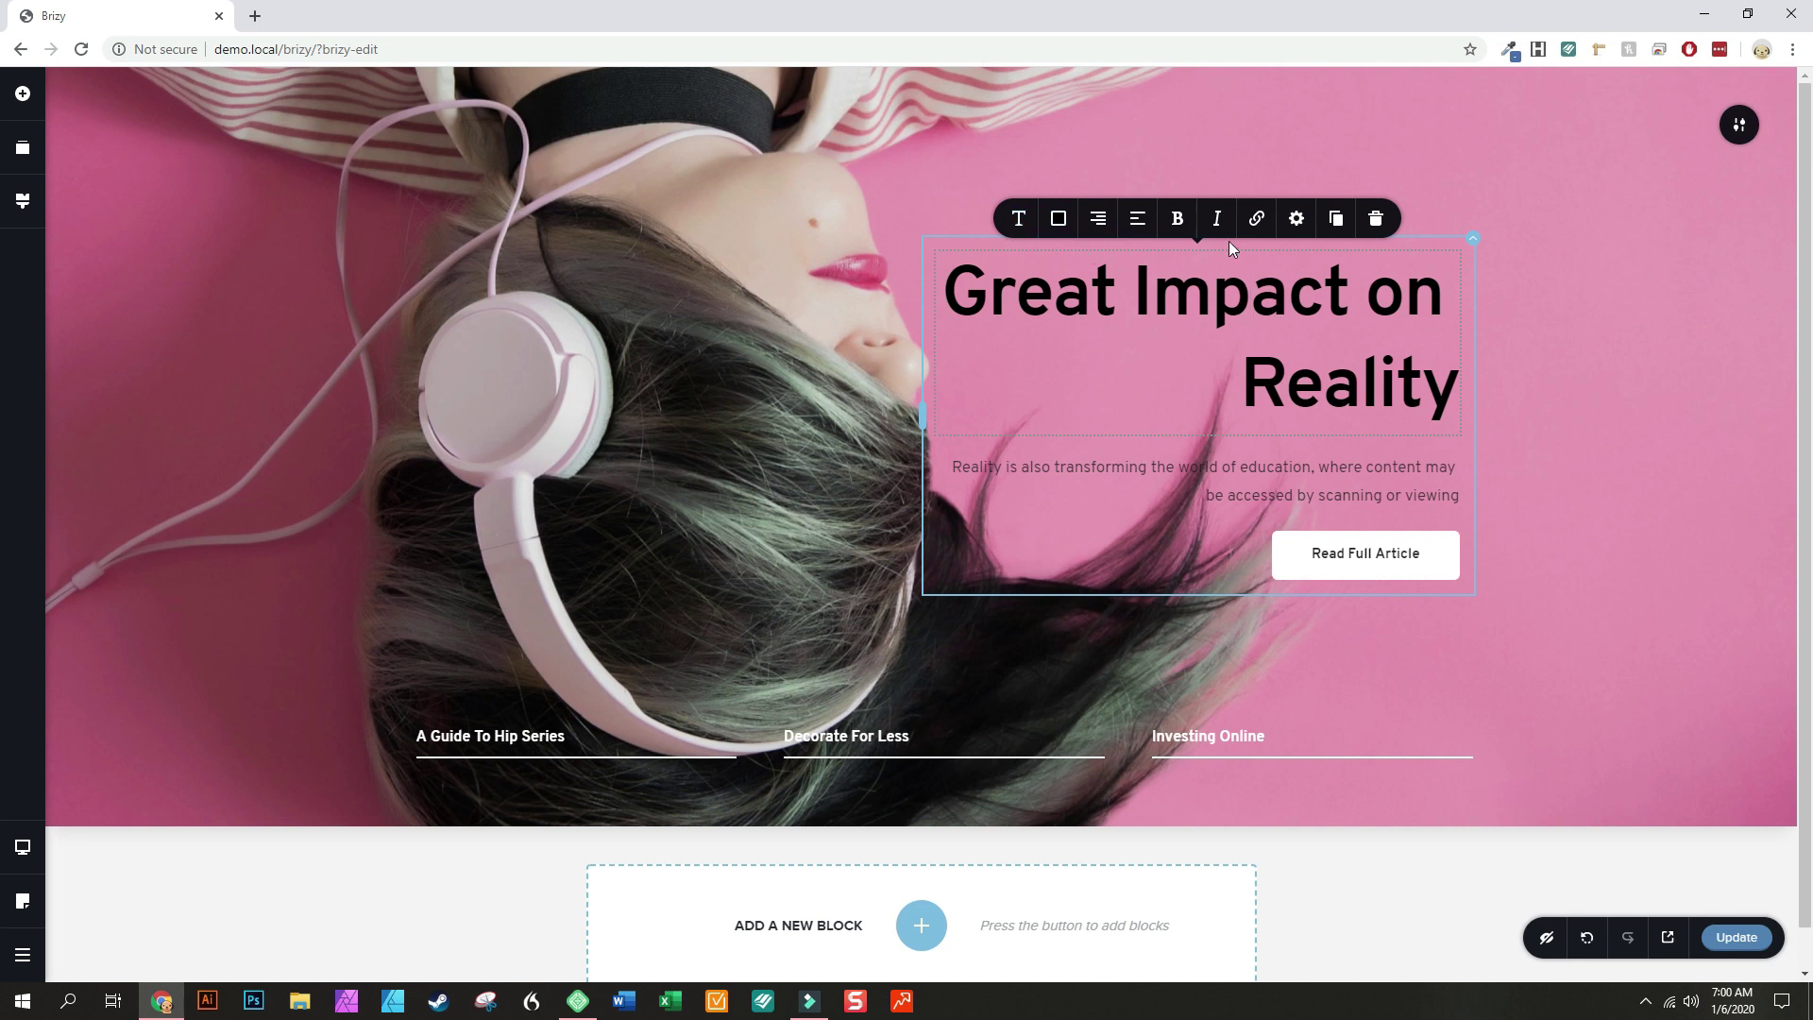
Open the heading's typography settings and browse fonts for the Paragraph text style
{"action": "left_click", "coordinate": [1020, 229]}
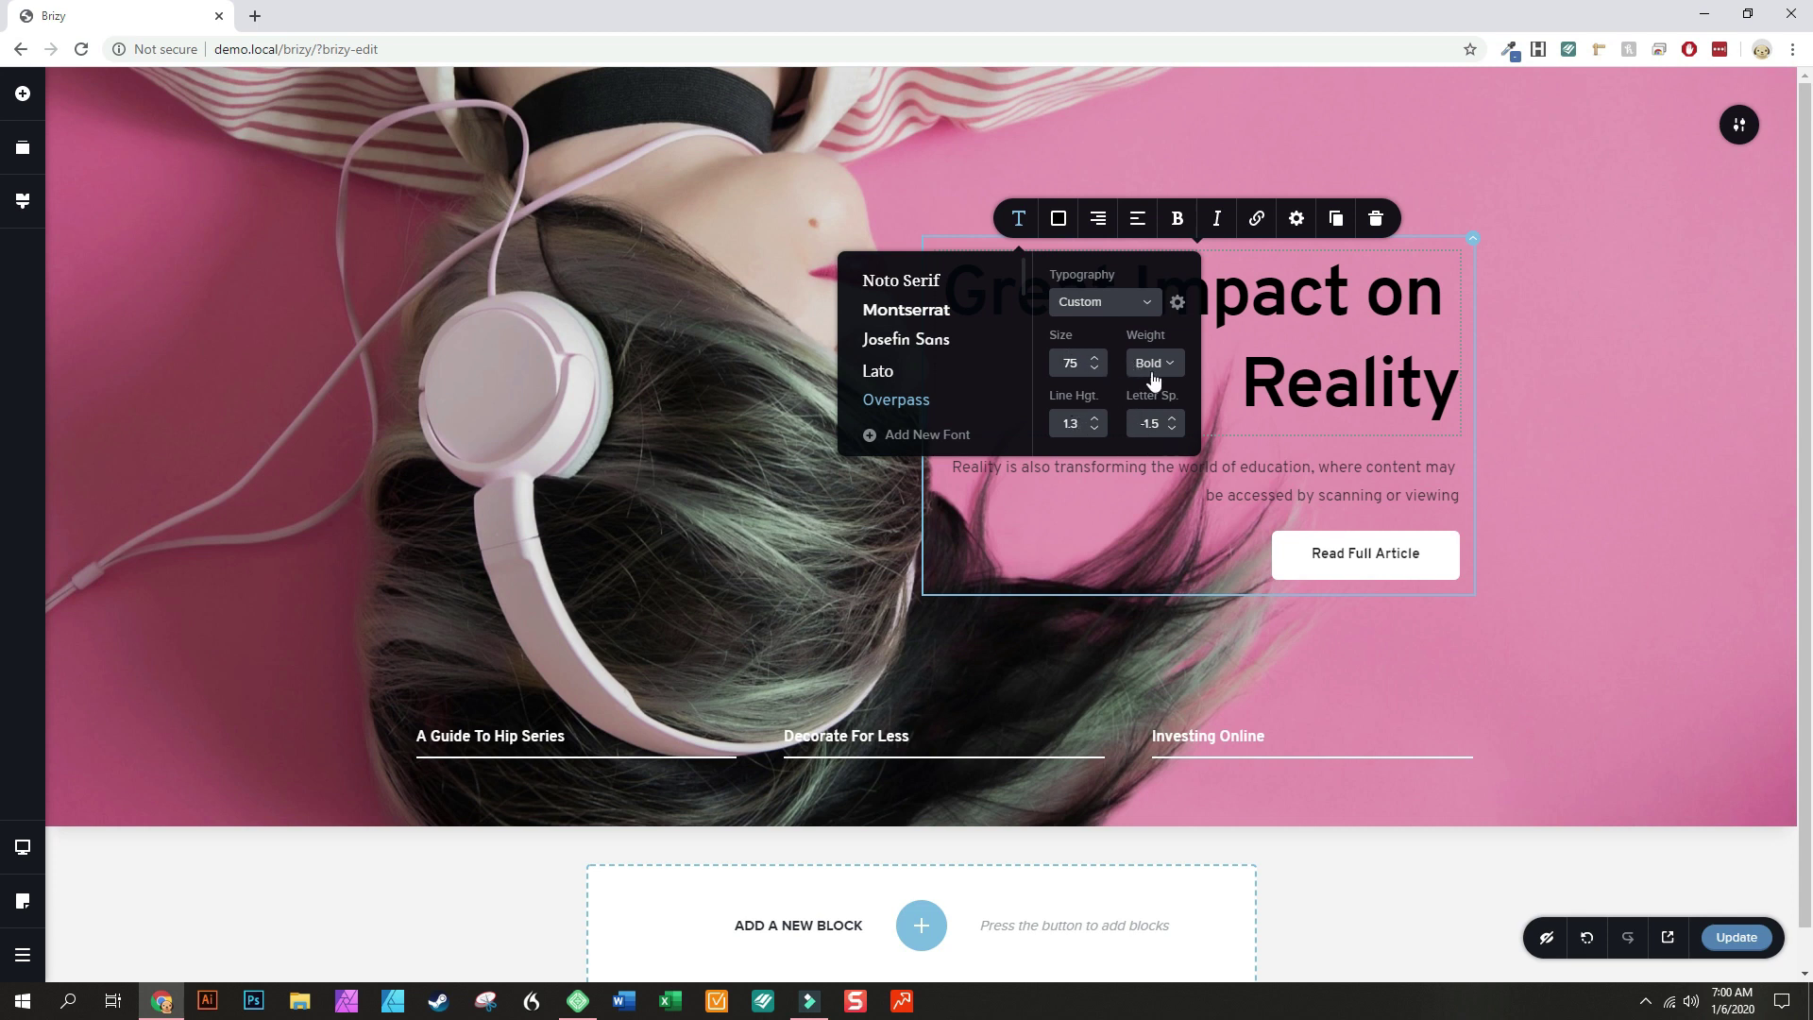
{"action": "left_click", "coordinate": [1177, 303]}
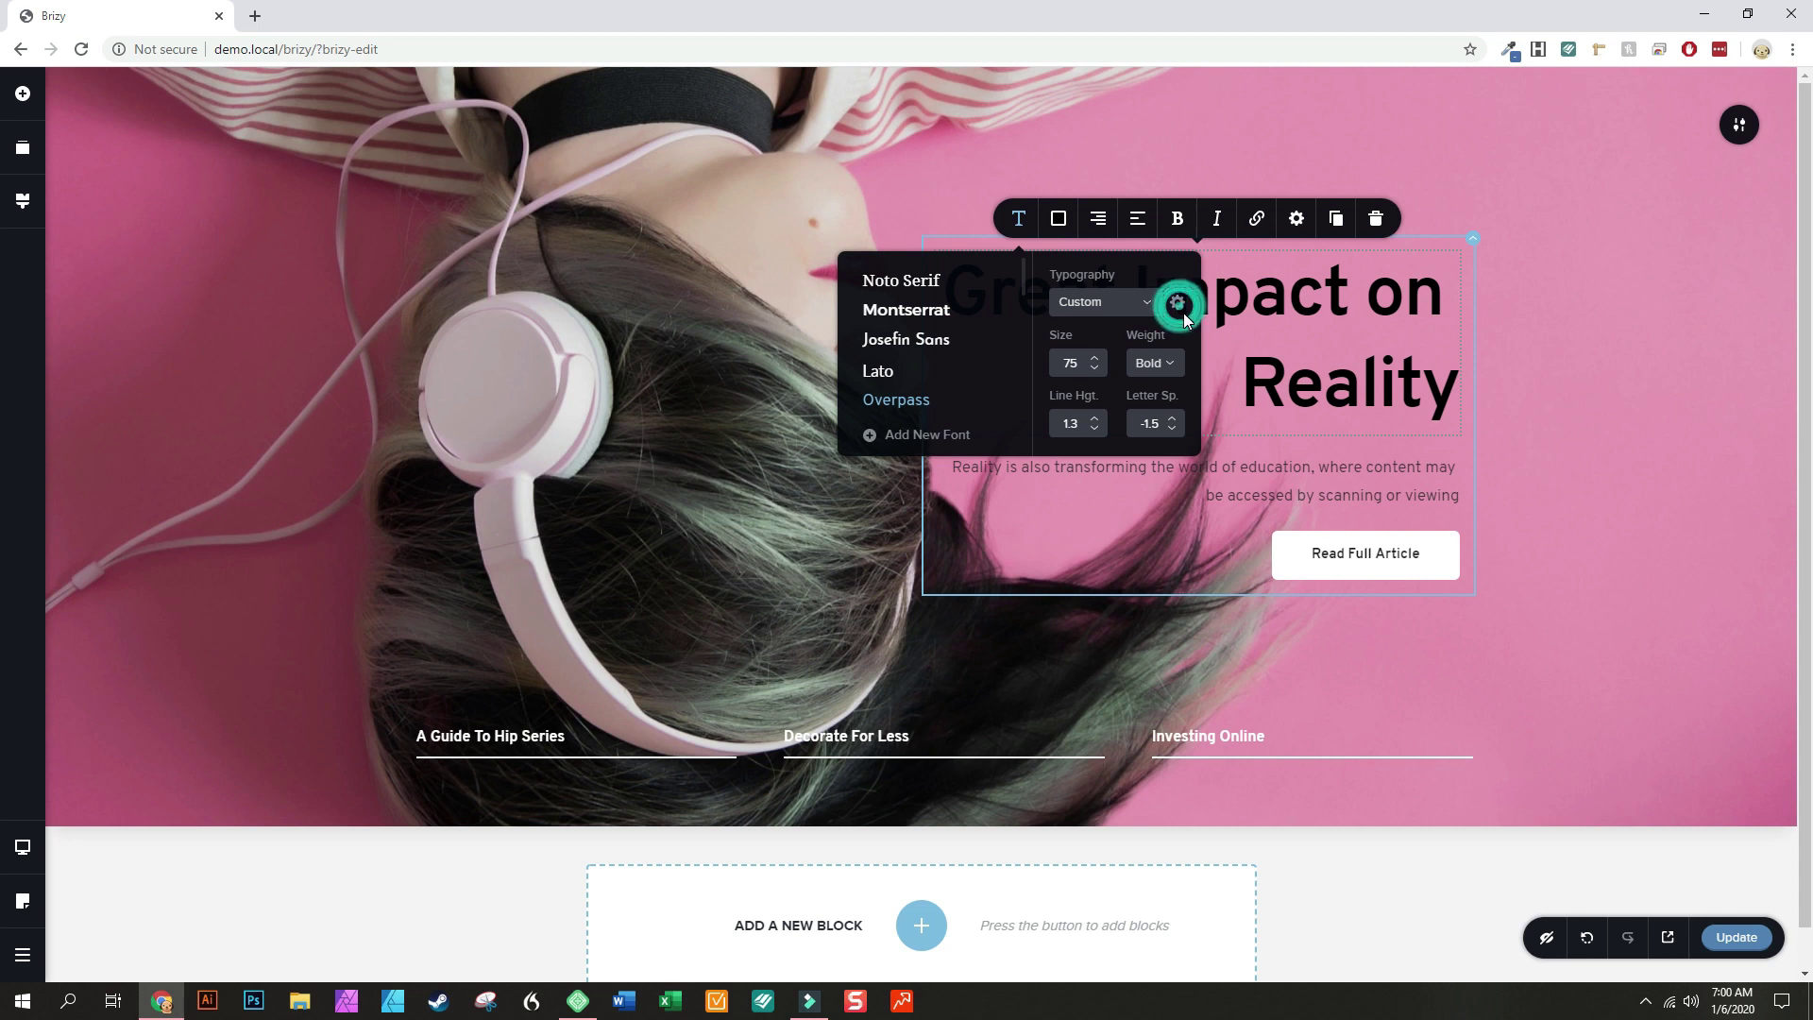
{"action": "left_click", "coordinate": [1177, 303]}
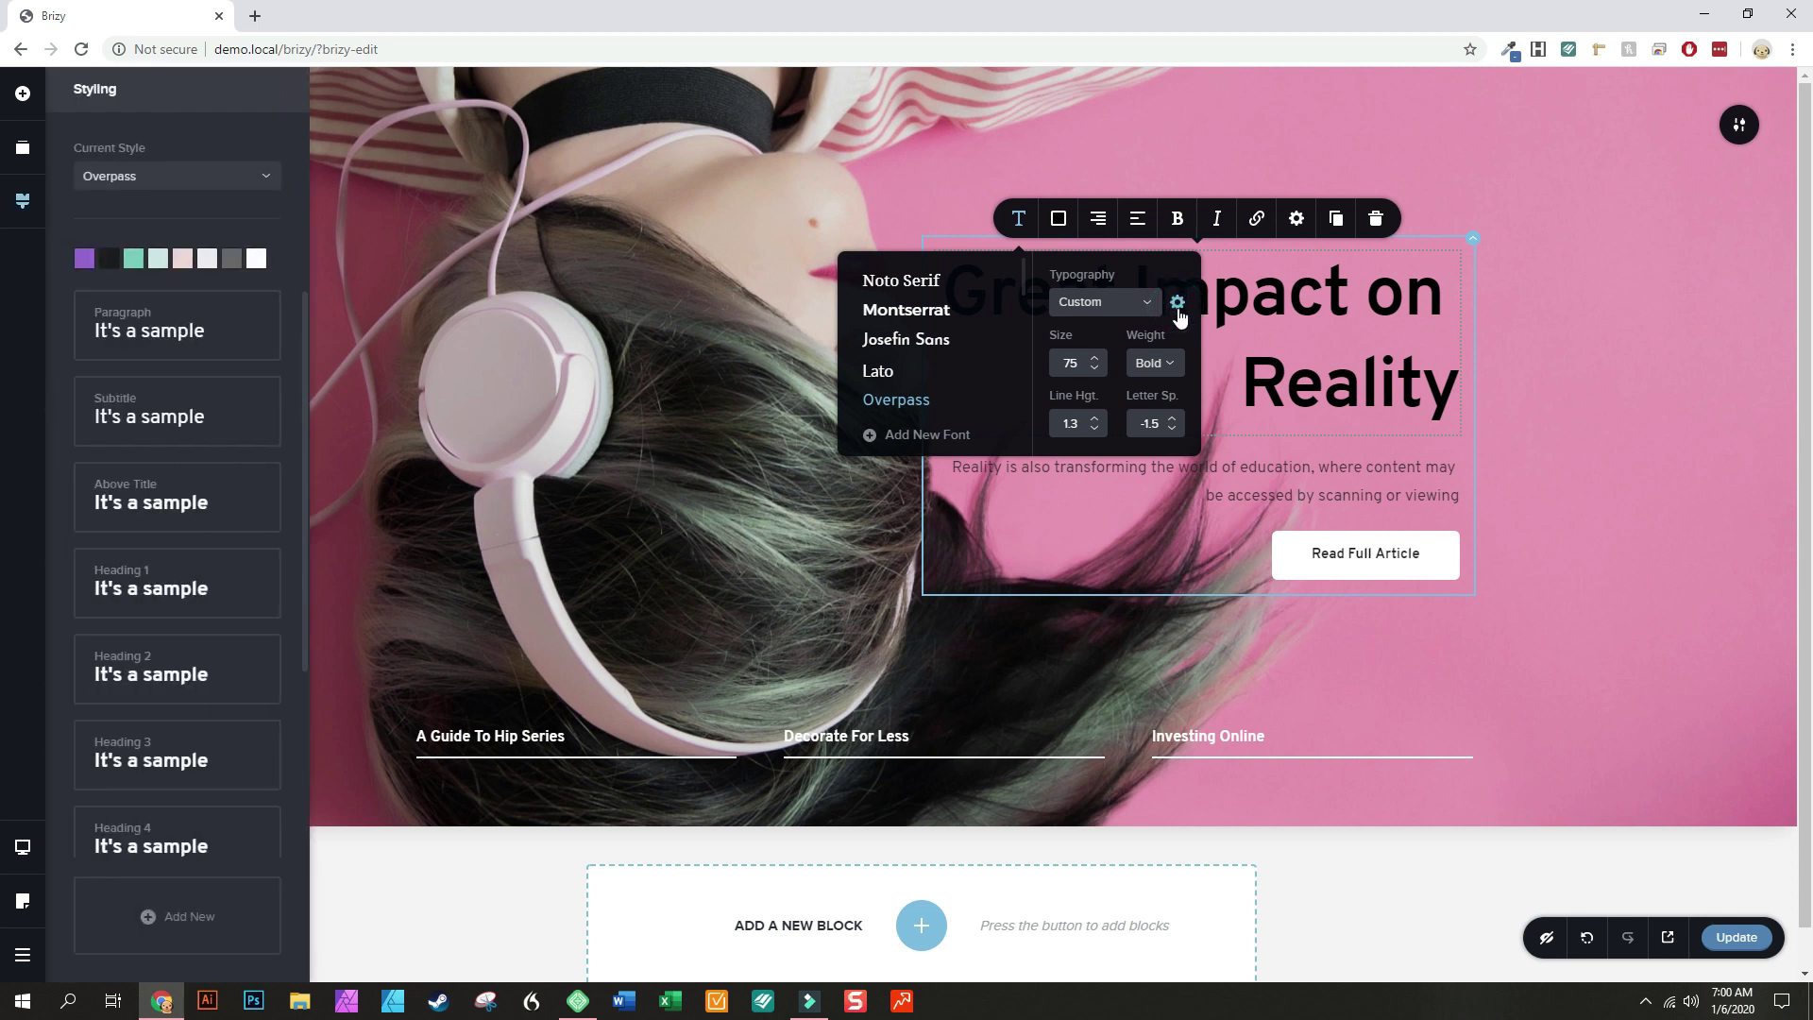
{"action": "left_click", "coordinate": [146, 325]}
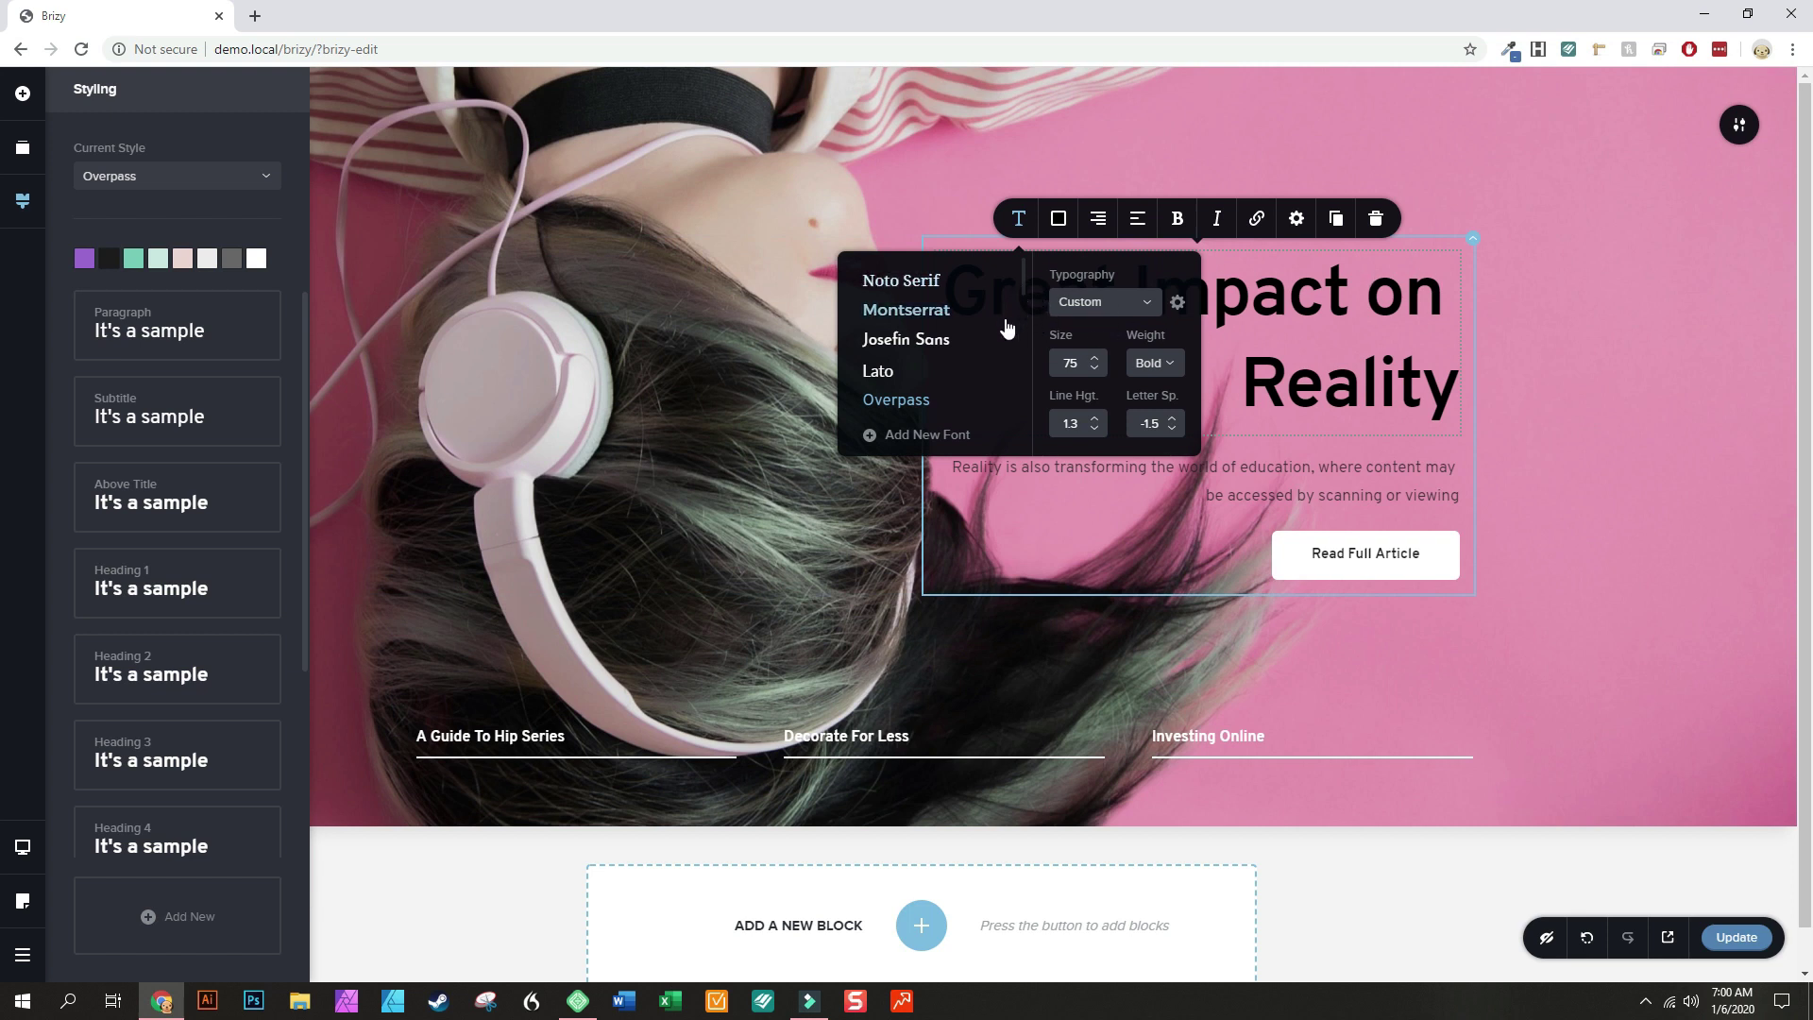
{"action": "scroll", "coordinate": [1005, 328], "scroll_direction": "down", "scroll_amount": 1}
{"action": "scroll", "coordinate": [1010, 330], "scroll_direction": "up", "scroll_amount": 1}
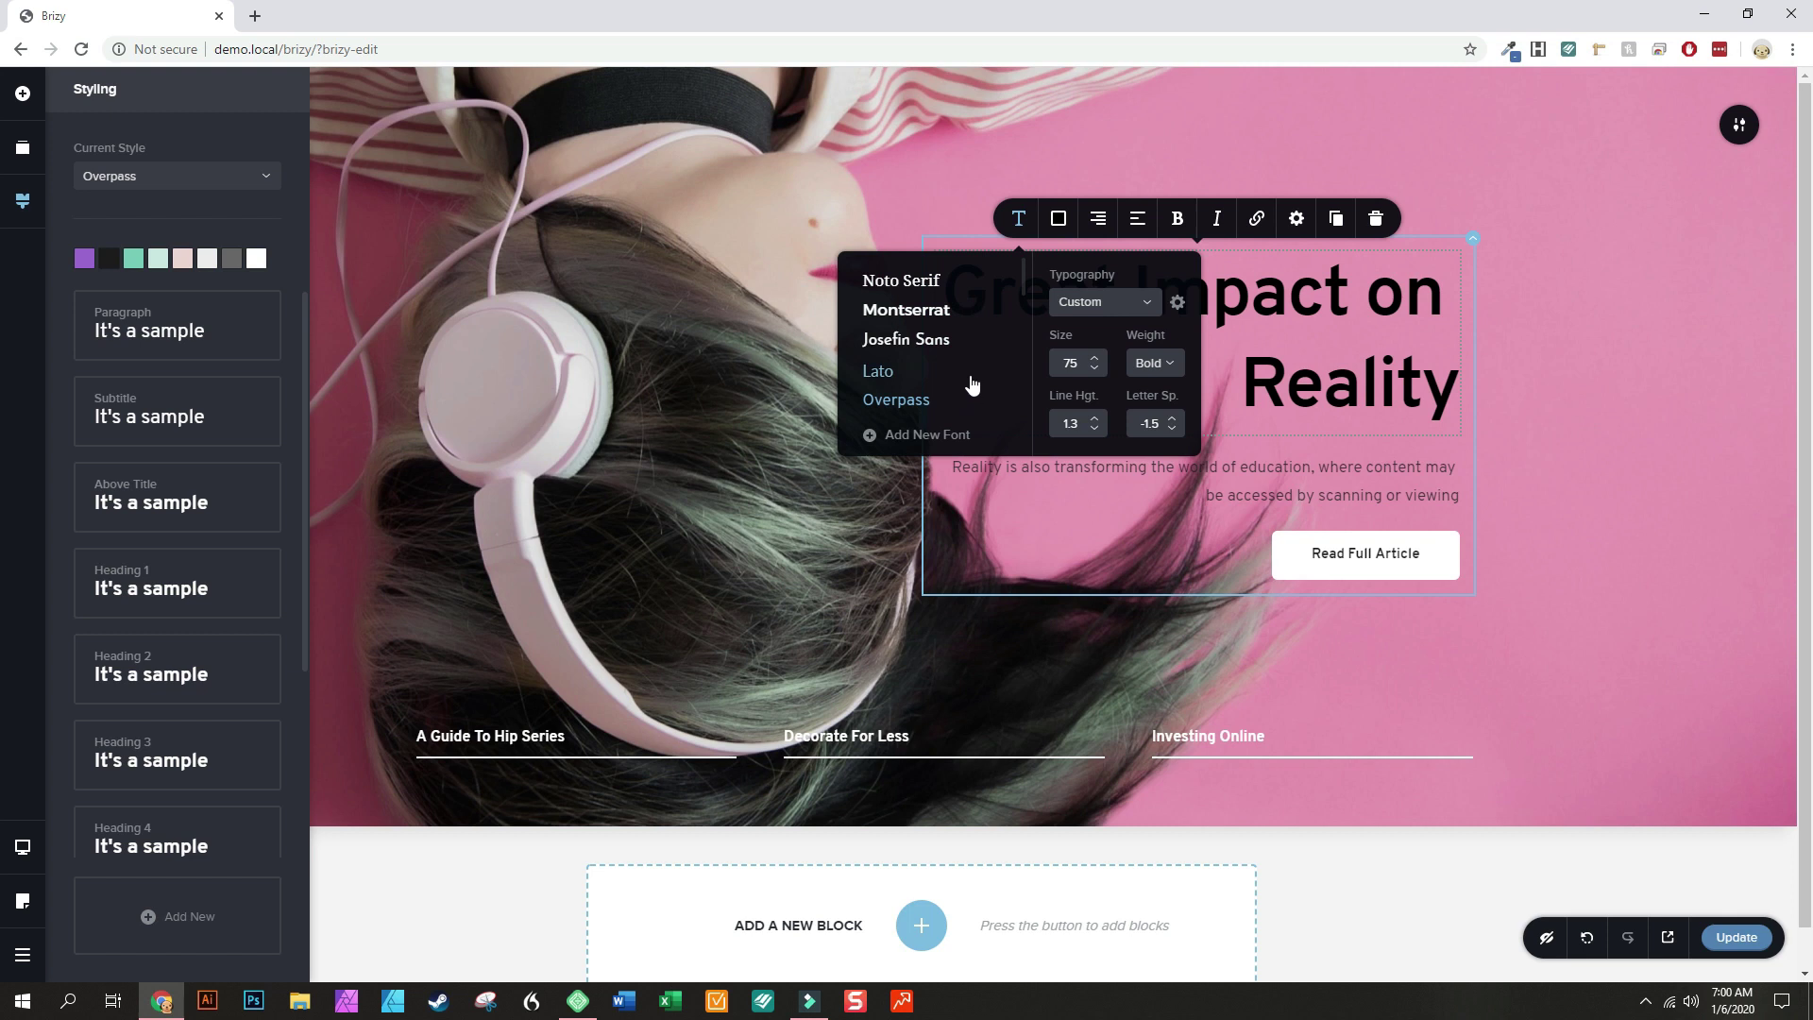
{"action": "scroll", "coordinate": [984, 363], "scroll_direction": "down", "scroll_amount": 2}
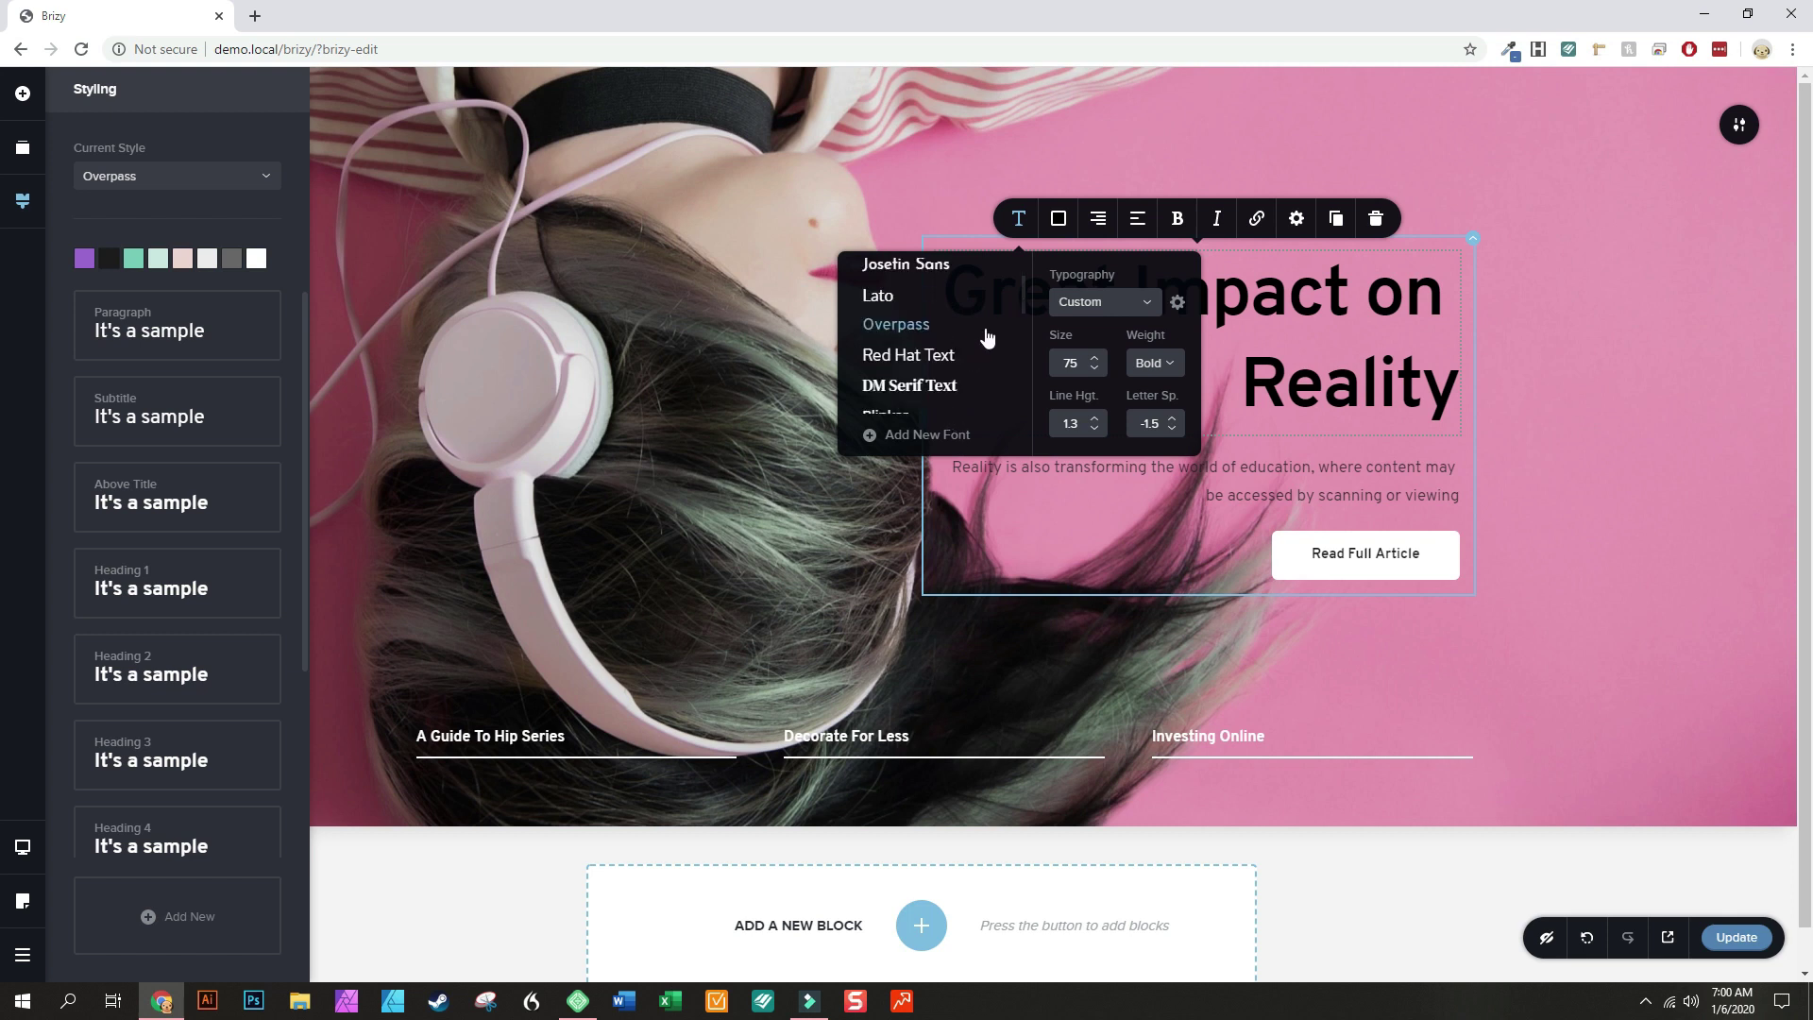
{"action": "scroll", "coordinate": [988, 368], "scroll_direction": "down", "scroll_amount": 3}
{"action": "scroll", "coordinate": [990, 363], "scroll_direction": "up", "scroll_amount": 4}
{"action": "scroll", "coordinate": [989, 363], "scroll_direction": "up", "scroll_amount": 1}
{"action": "left_click", "coordinate": [930, 435]}
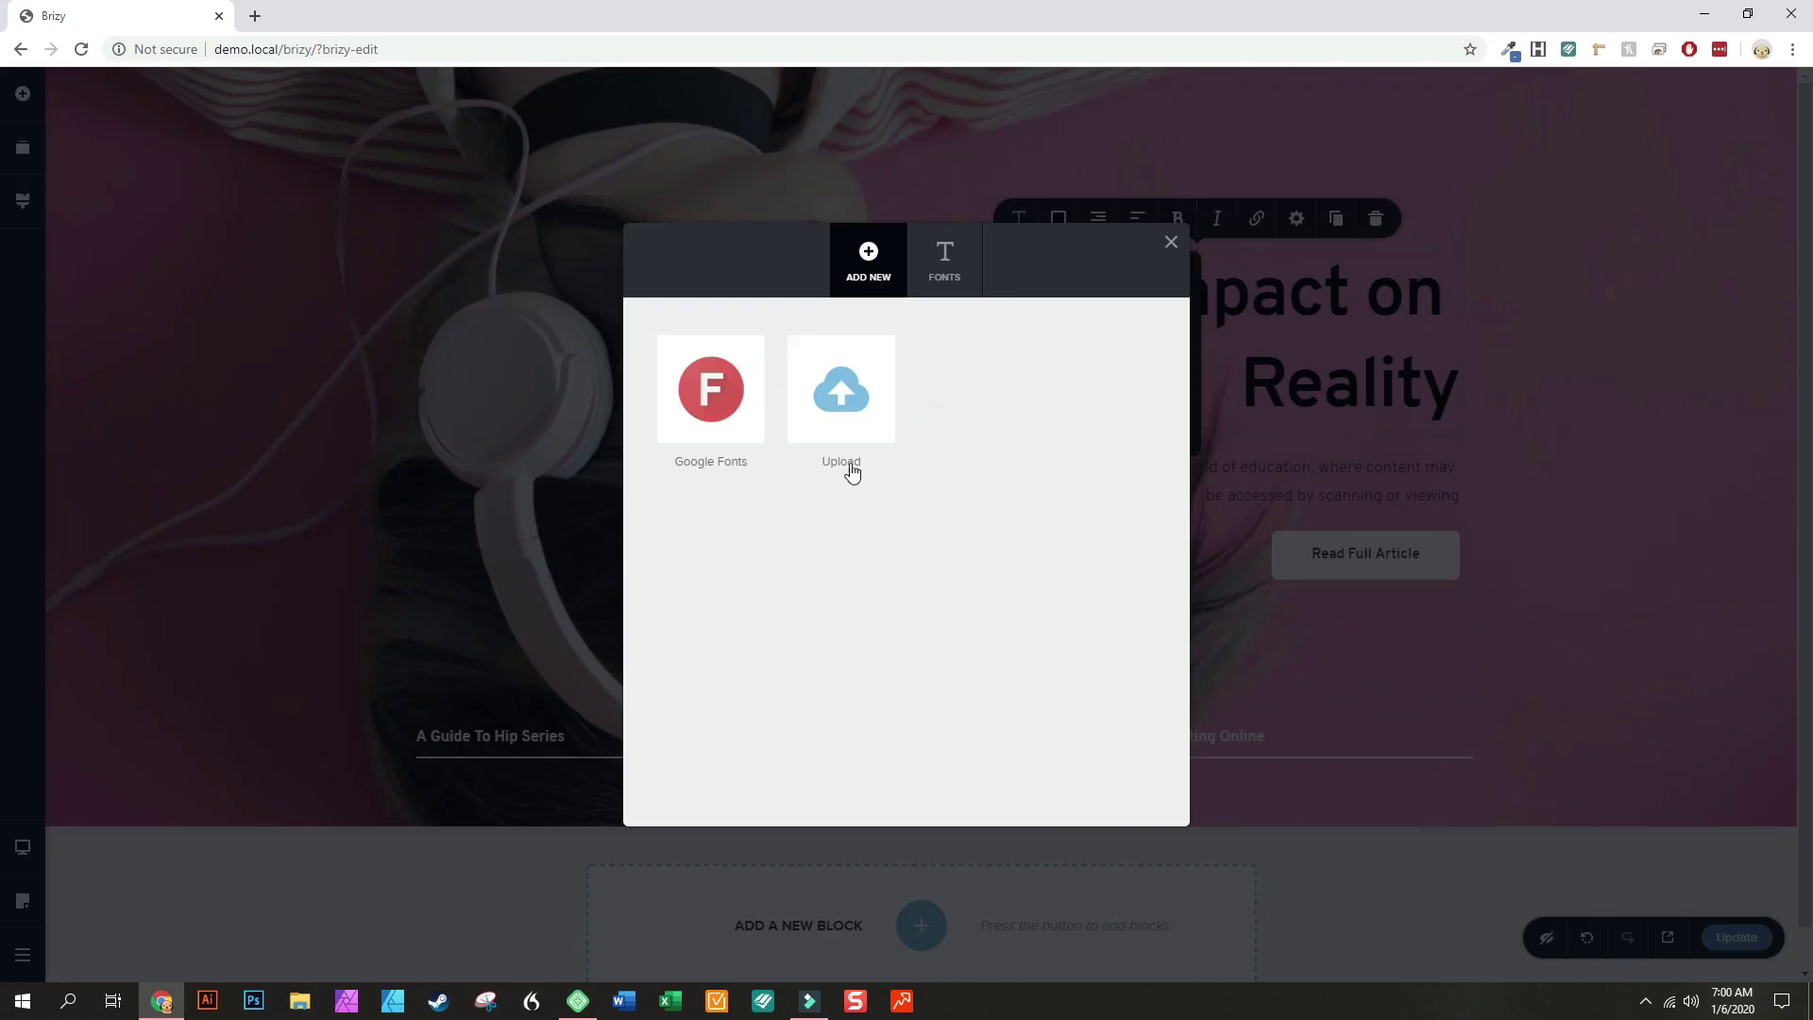
{"action": "left_click", "coordinate": [938, 282]}
{"action": "scroll", "coordinate": [861, 451], "scroll_direction": "down", "scroll_amount": 5}
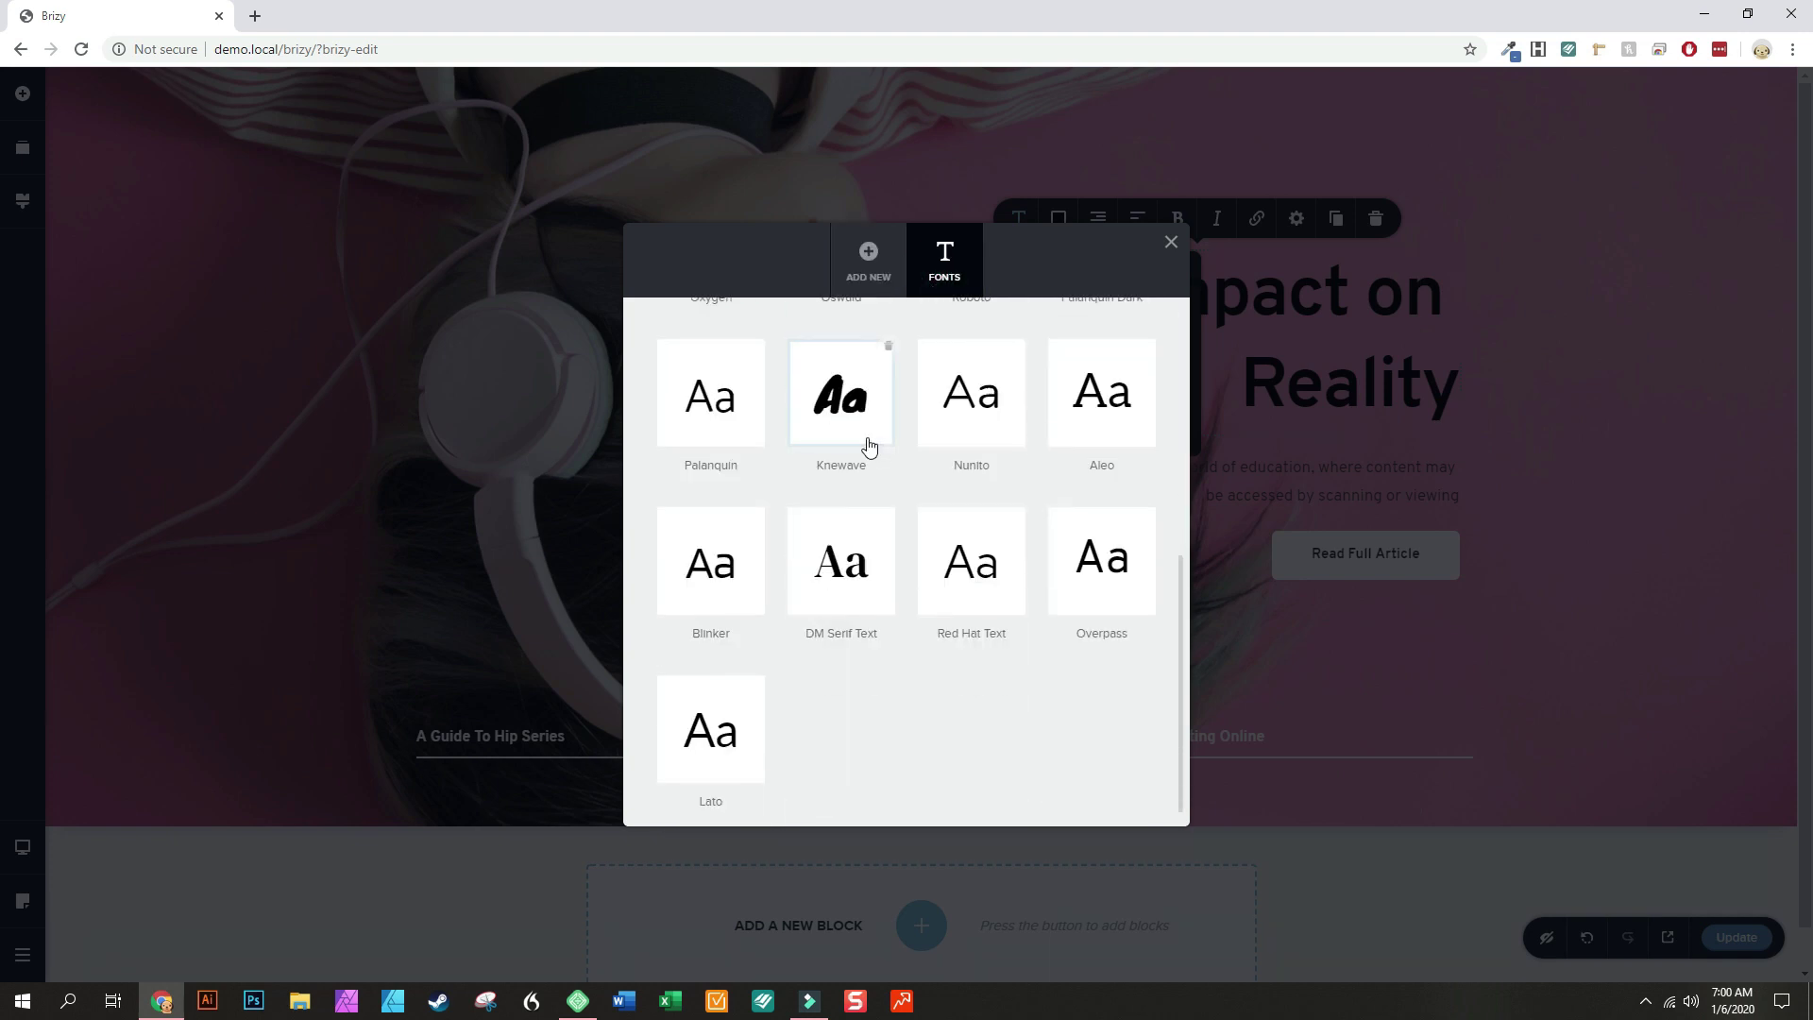
{"action": "scroll", "coordinate": [859, 443], "scroll_direction": "up", "scroll_amount": 5}
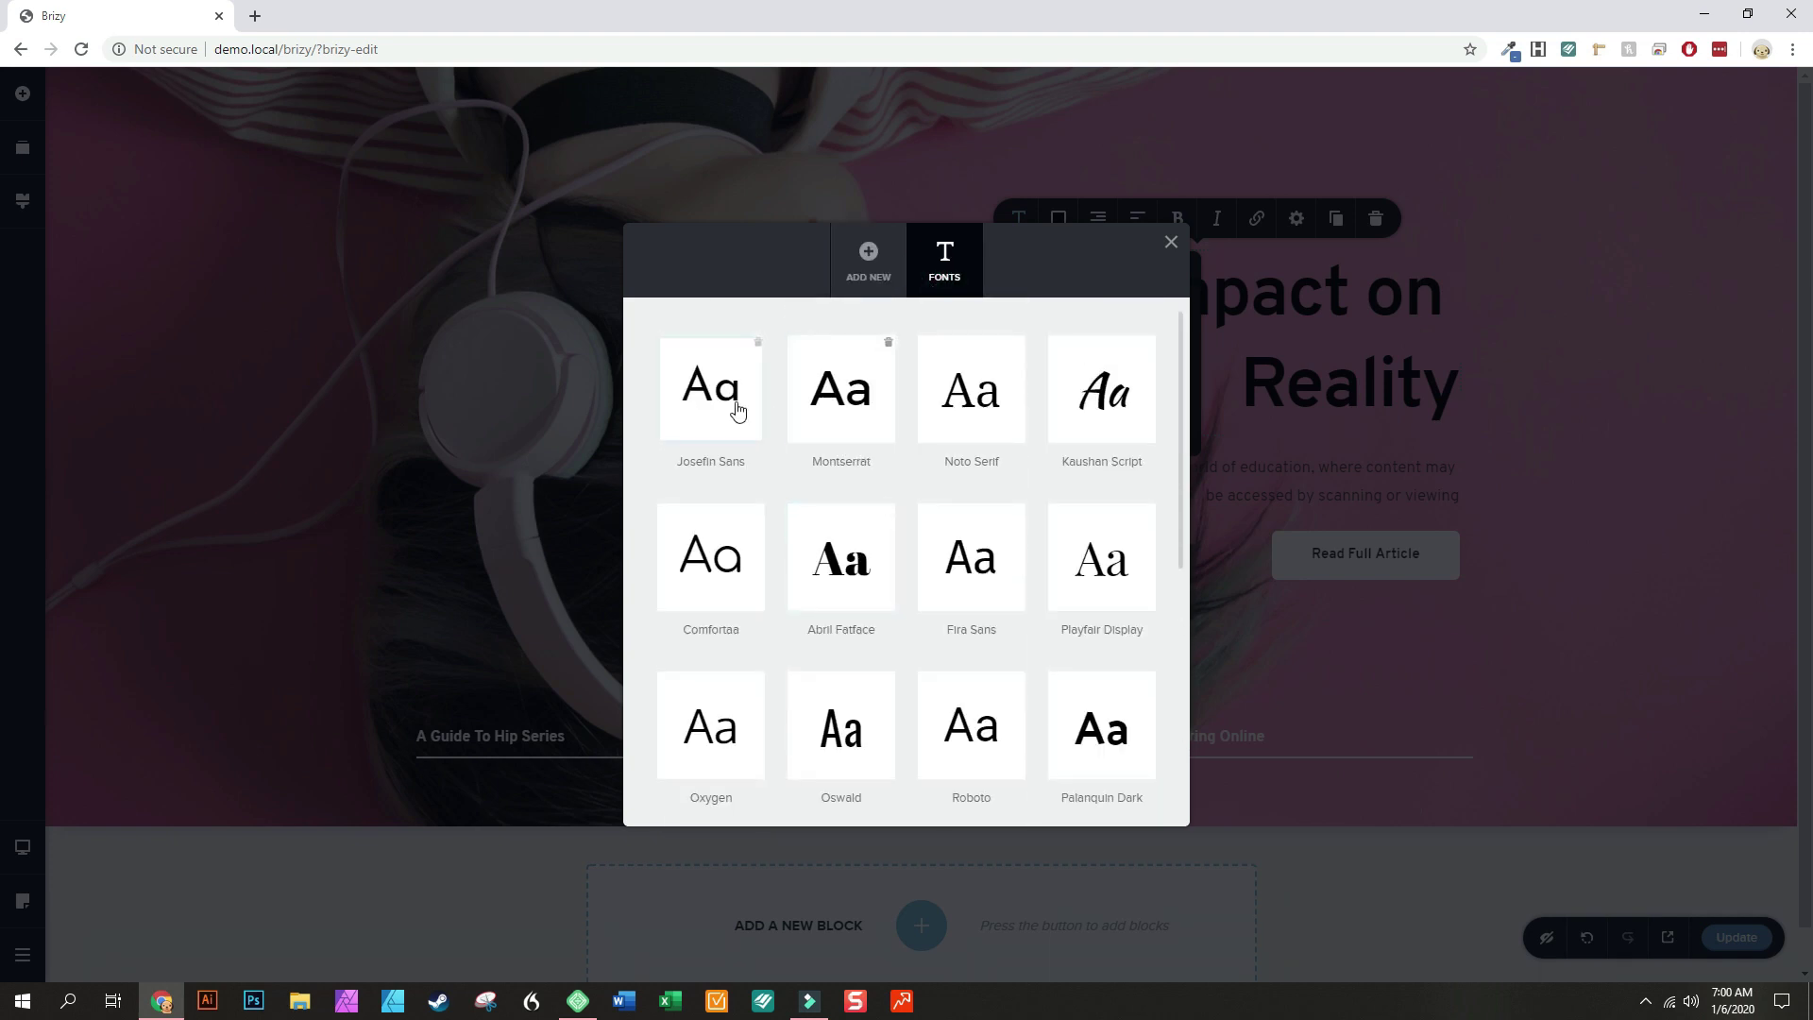
{"action": "left_click", "coordinate": [1170, 243]}
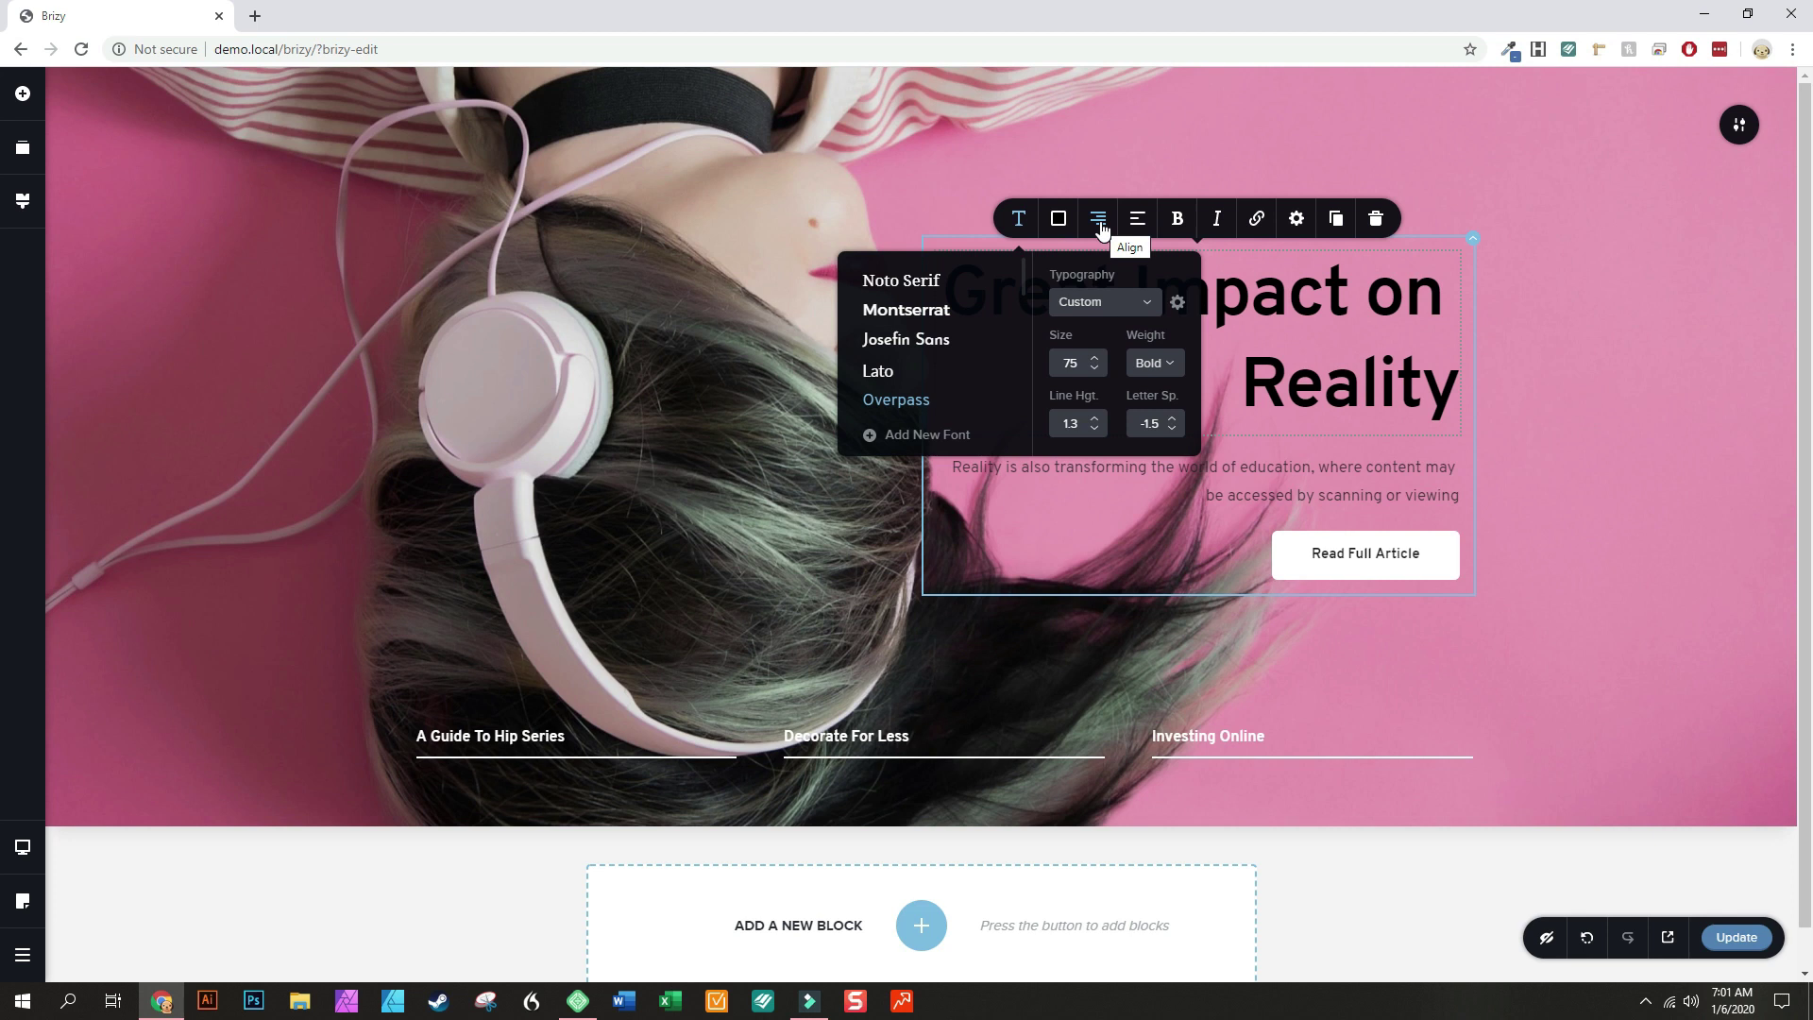
Apply restaurant-hero-03 as the heading's Color Mask image and deselect to view it
{"action": "left_click", "coordinate": [1056, 220]}
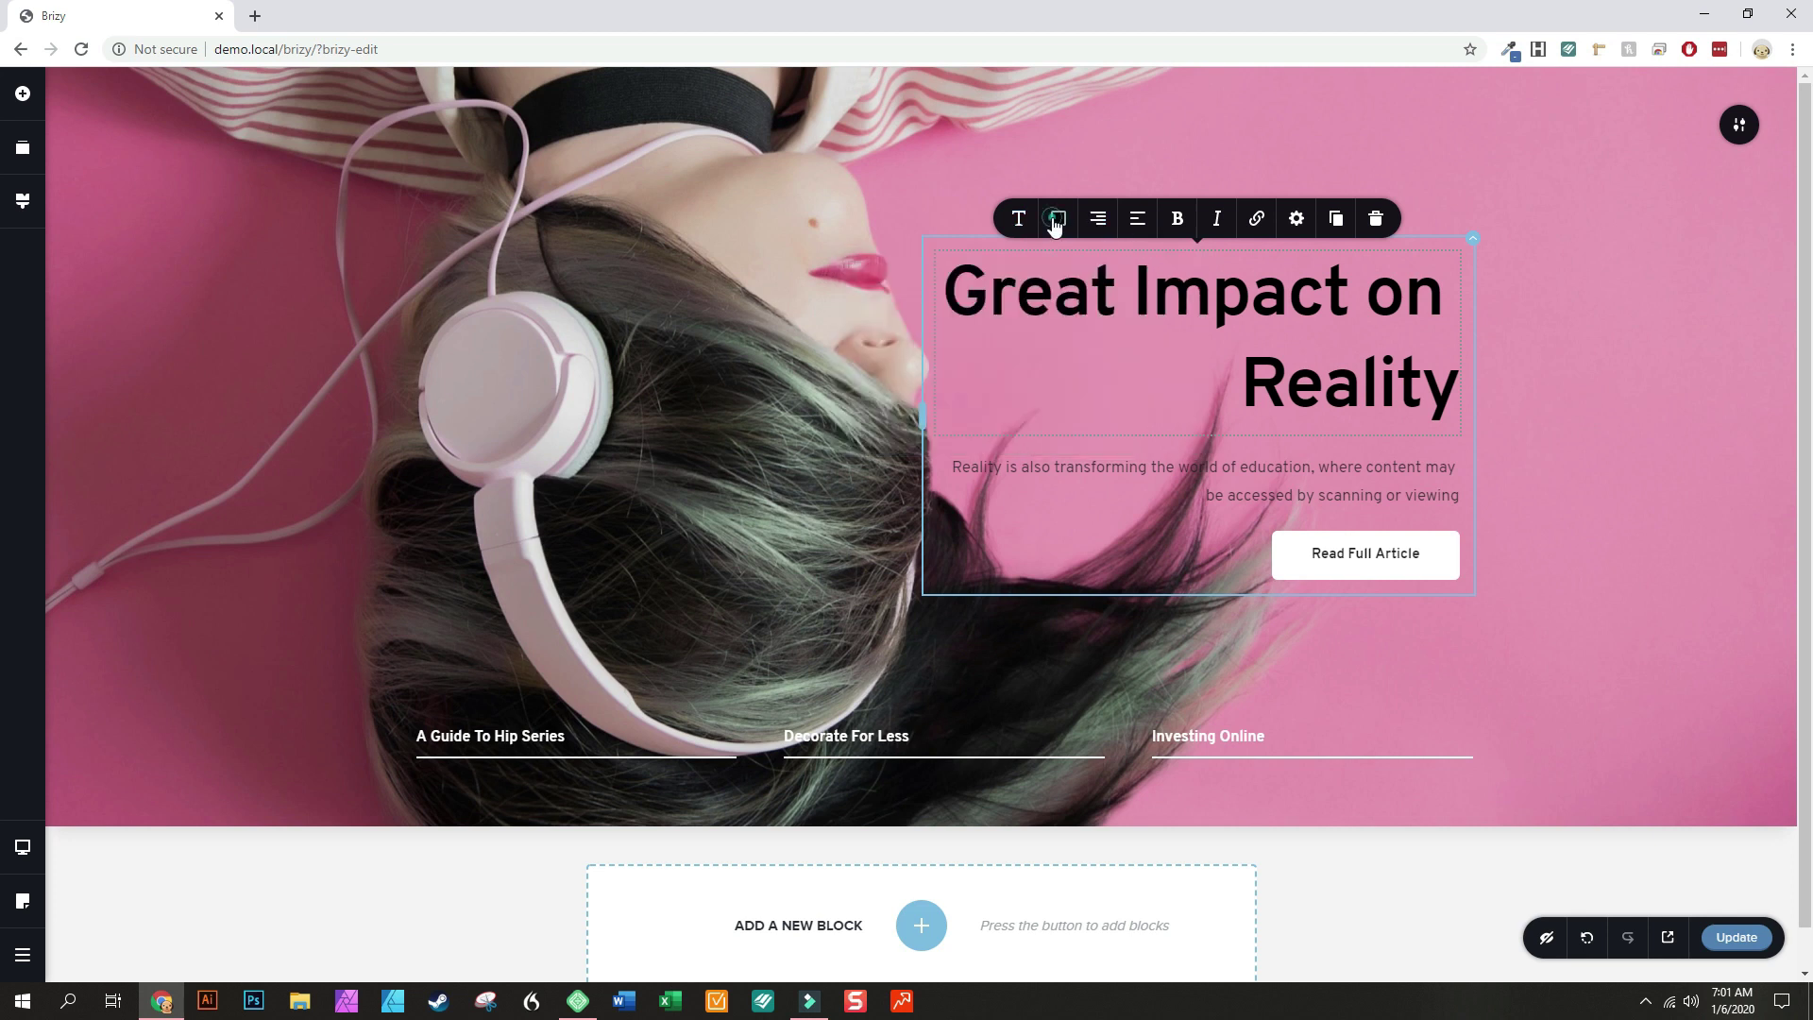
{"action": "left_click", "coordinate": [1056, 220]}
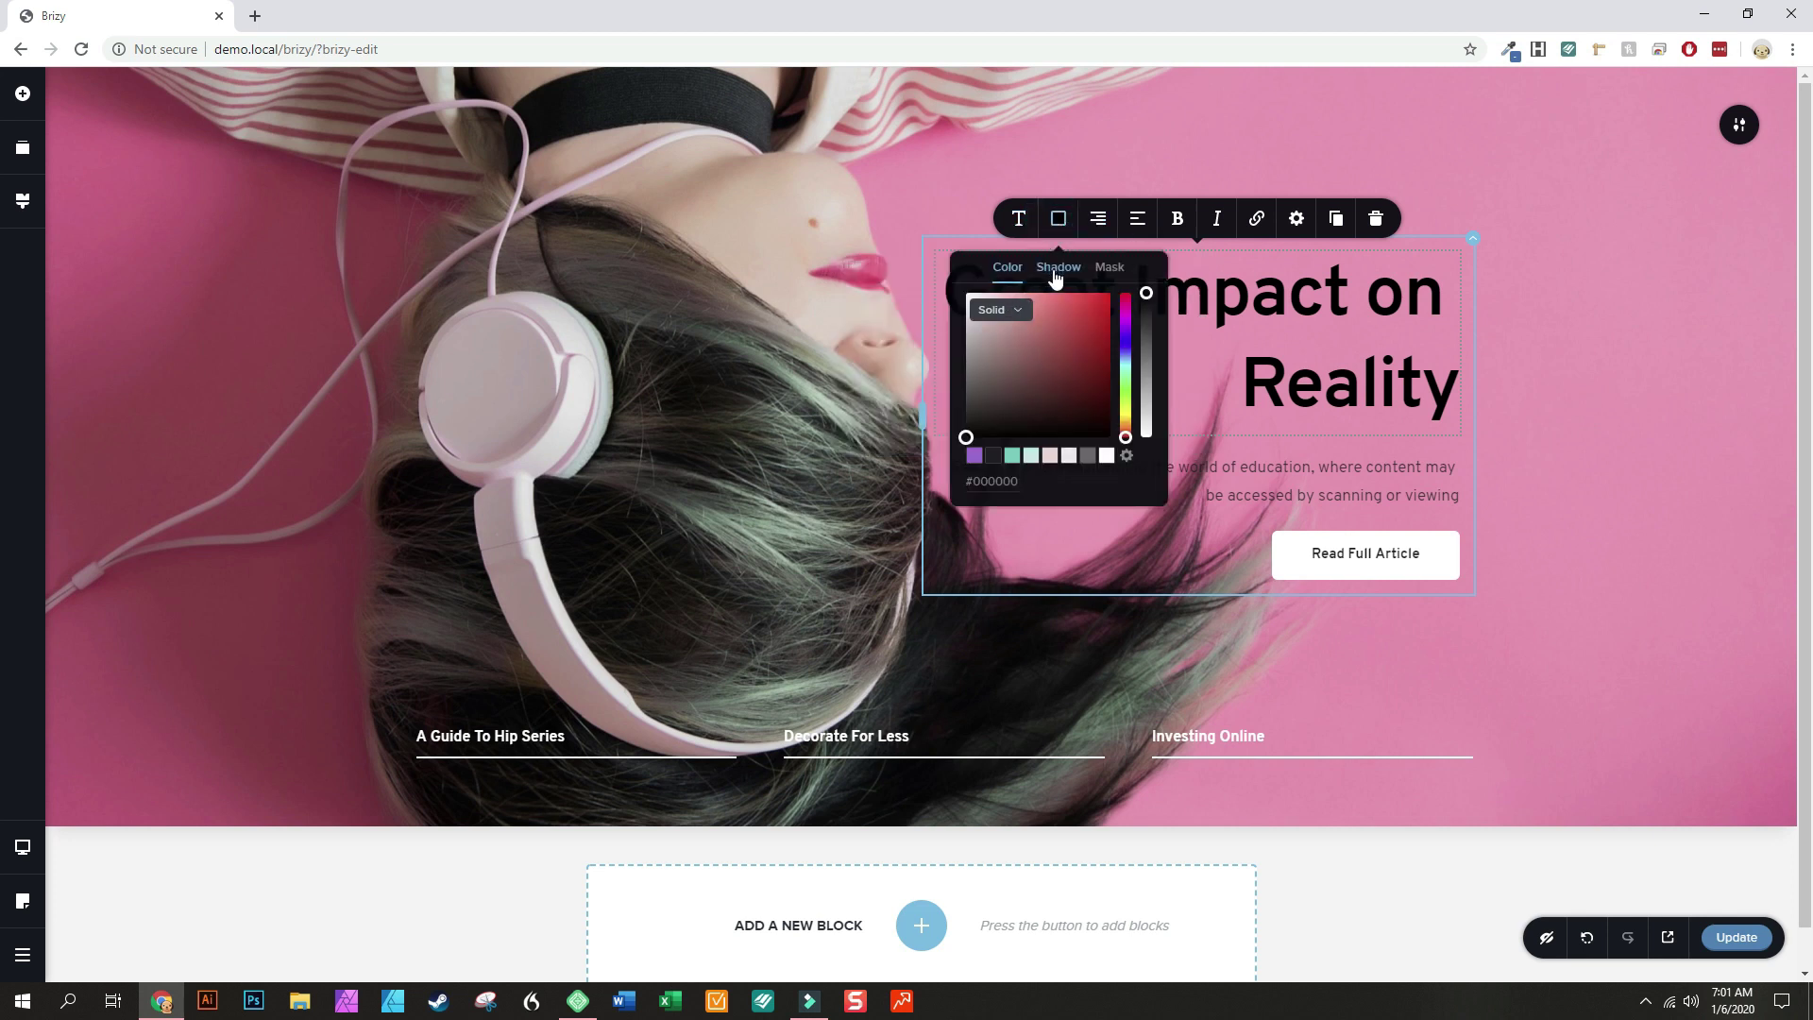
{"action": "left_click", "coordinate": [1109, 283]}
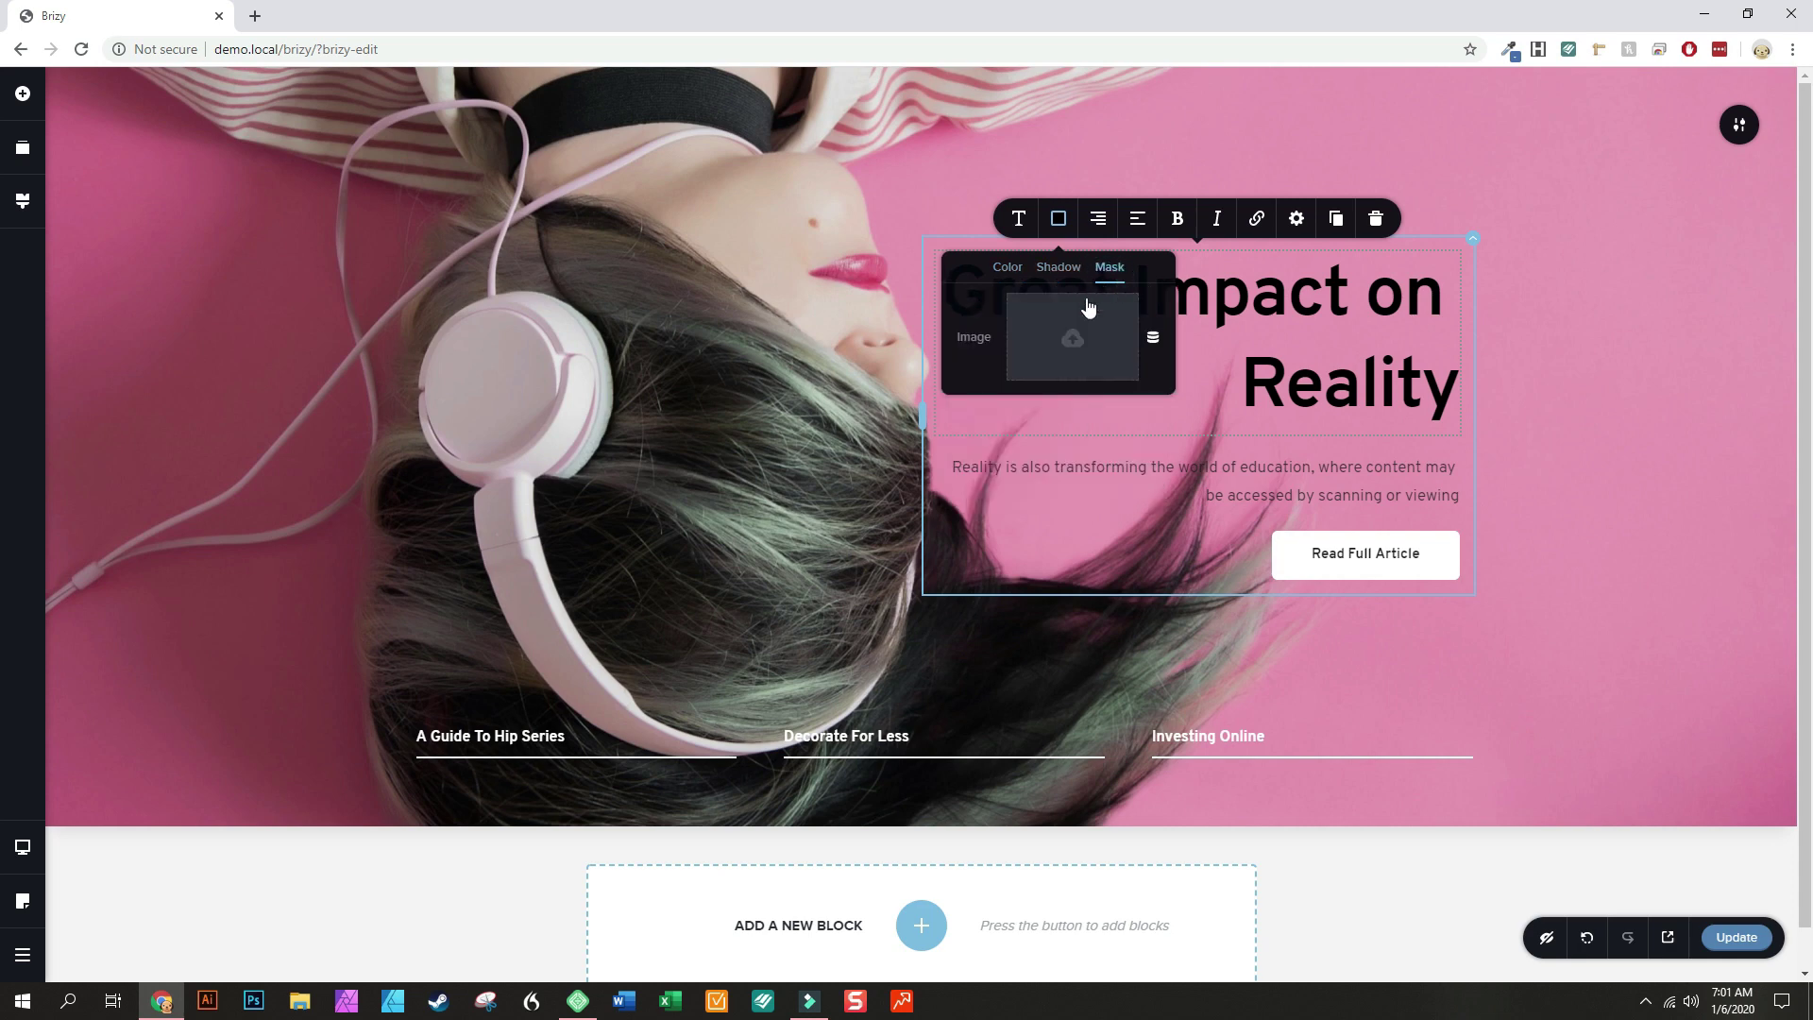
{"action": "left_click", "coordinate": [1046, 341]}
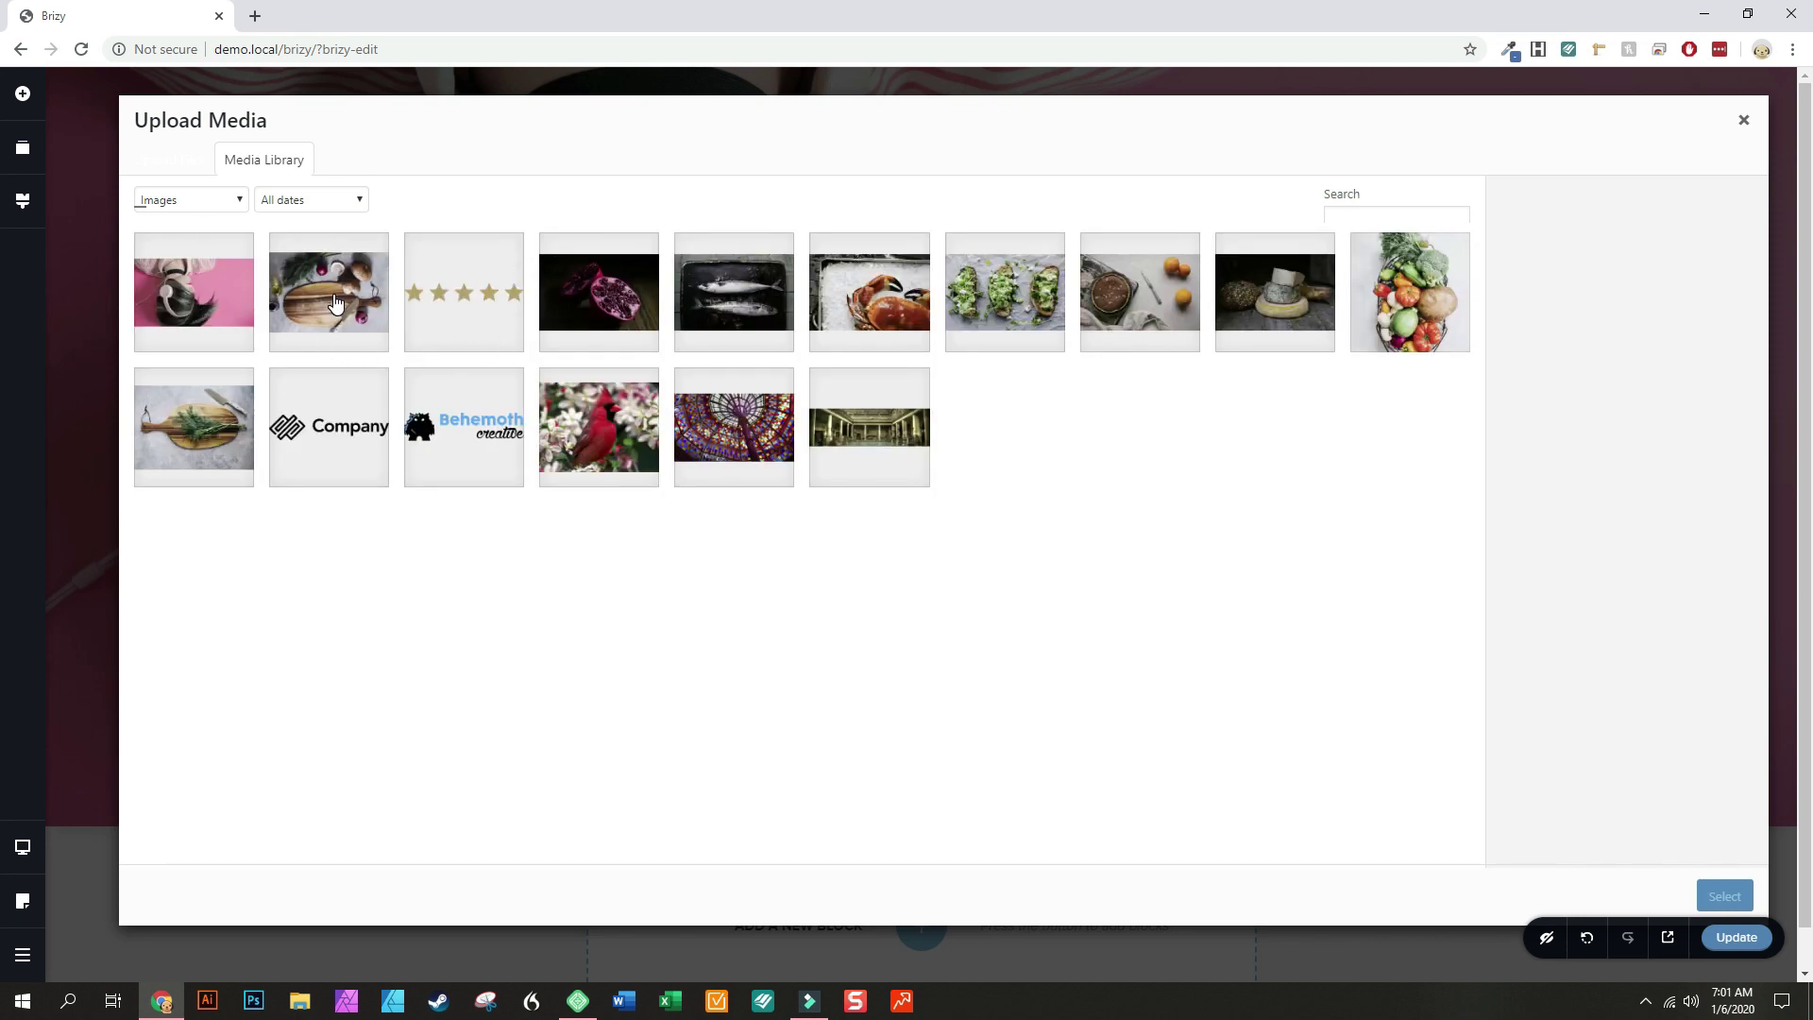
{"action": "left_click", "coordinate": [366, 301]}
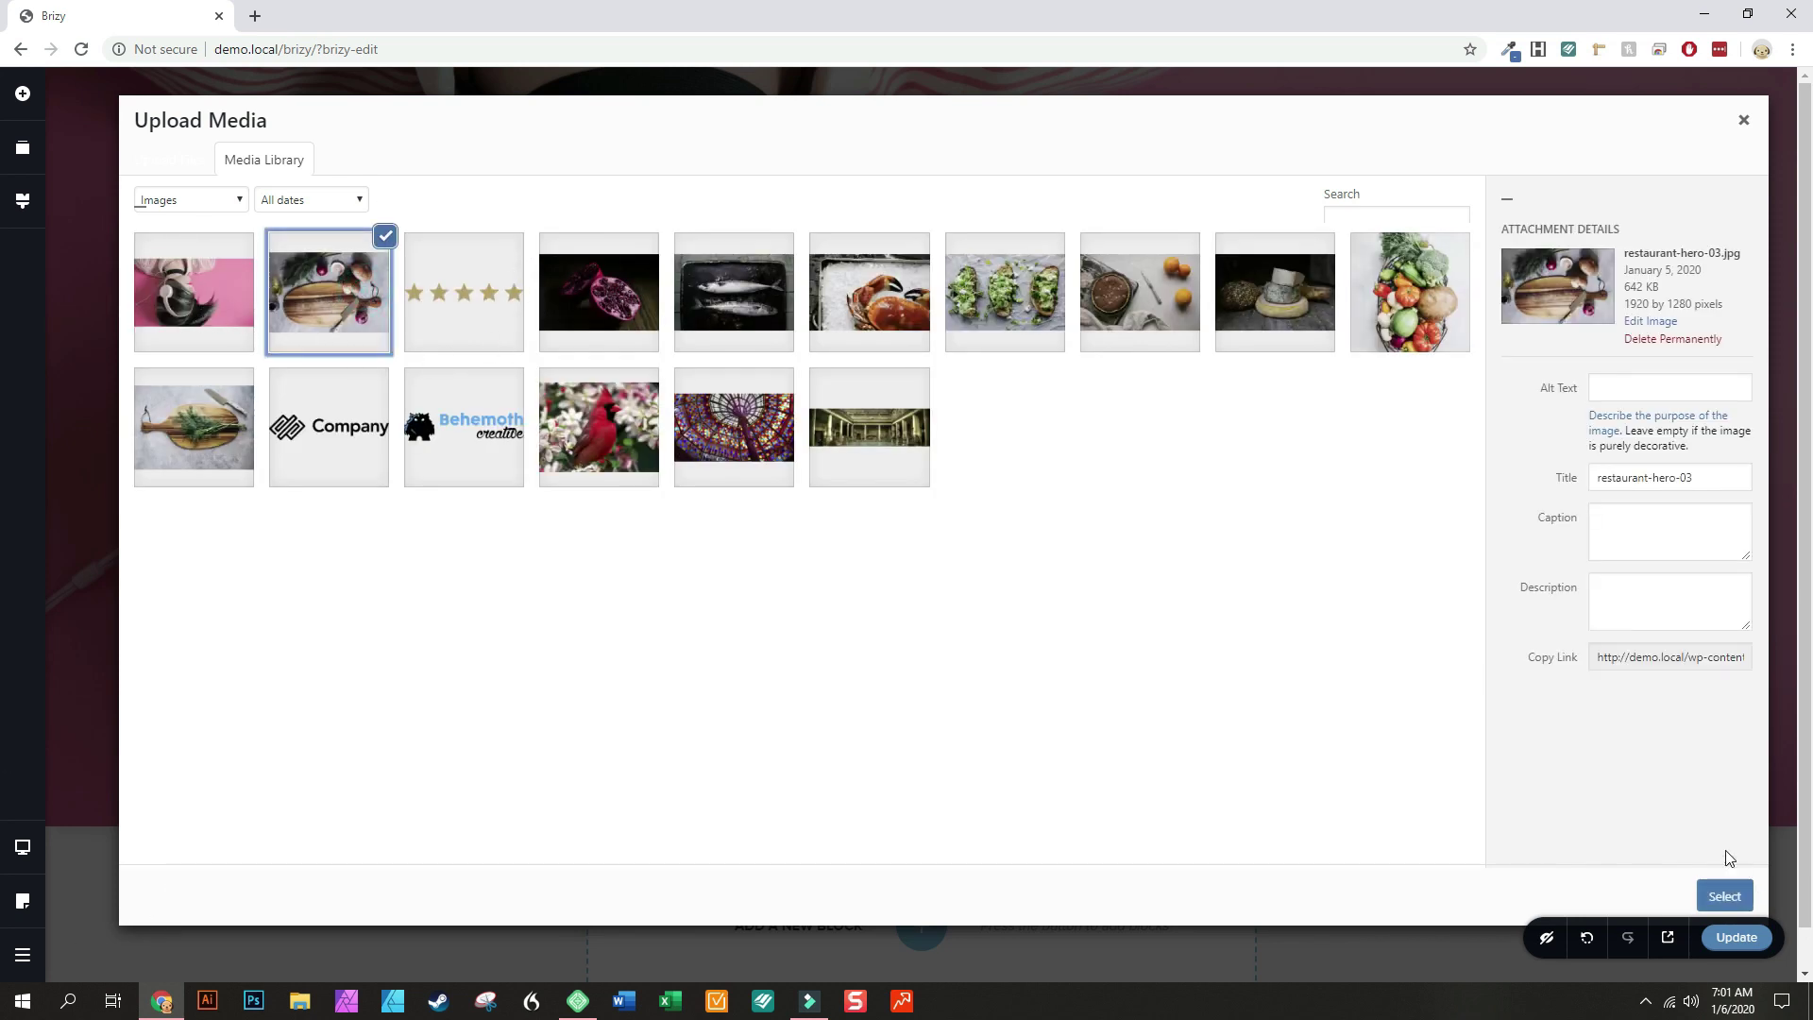
{"action": "left_click", "coordinate": [1726, 899]}
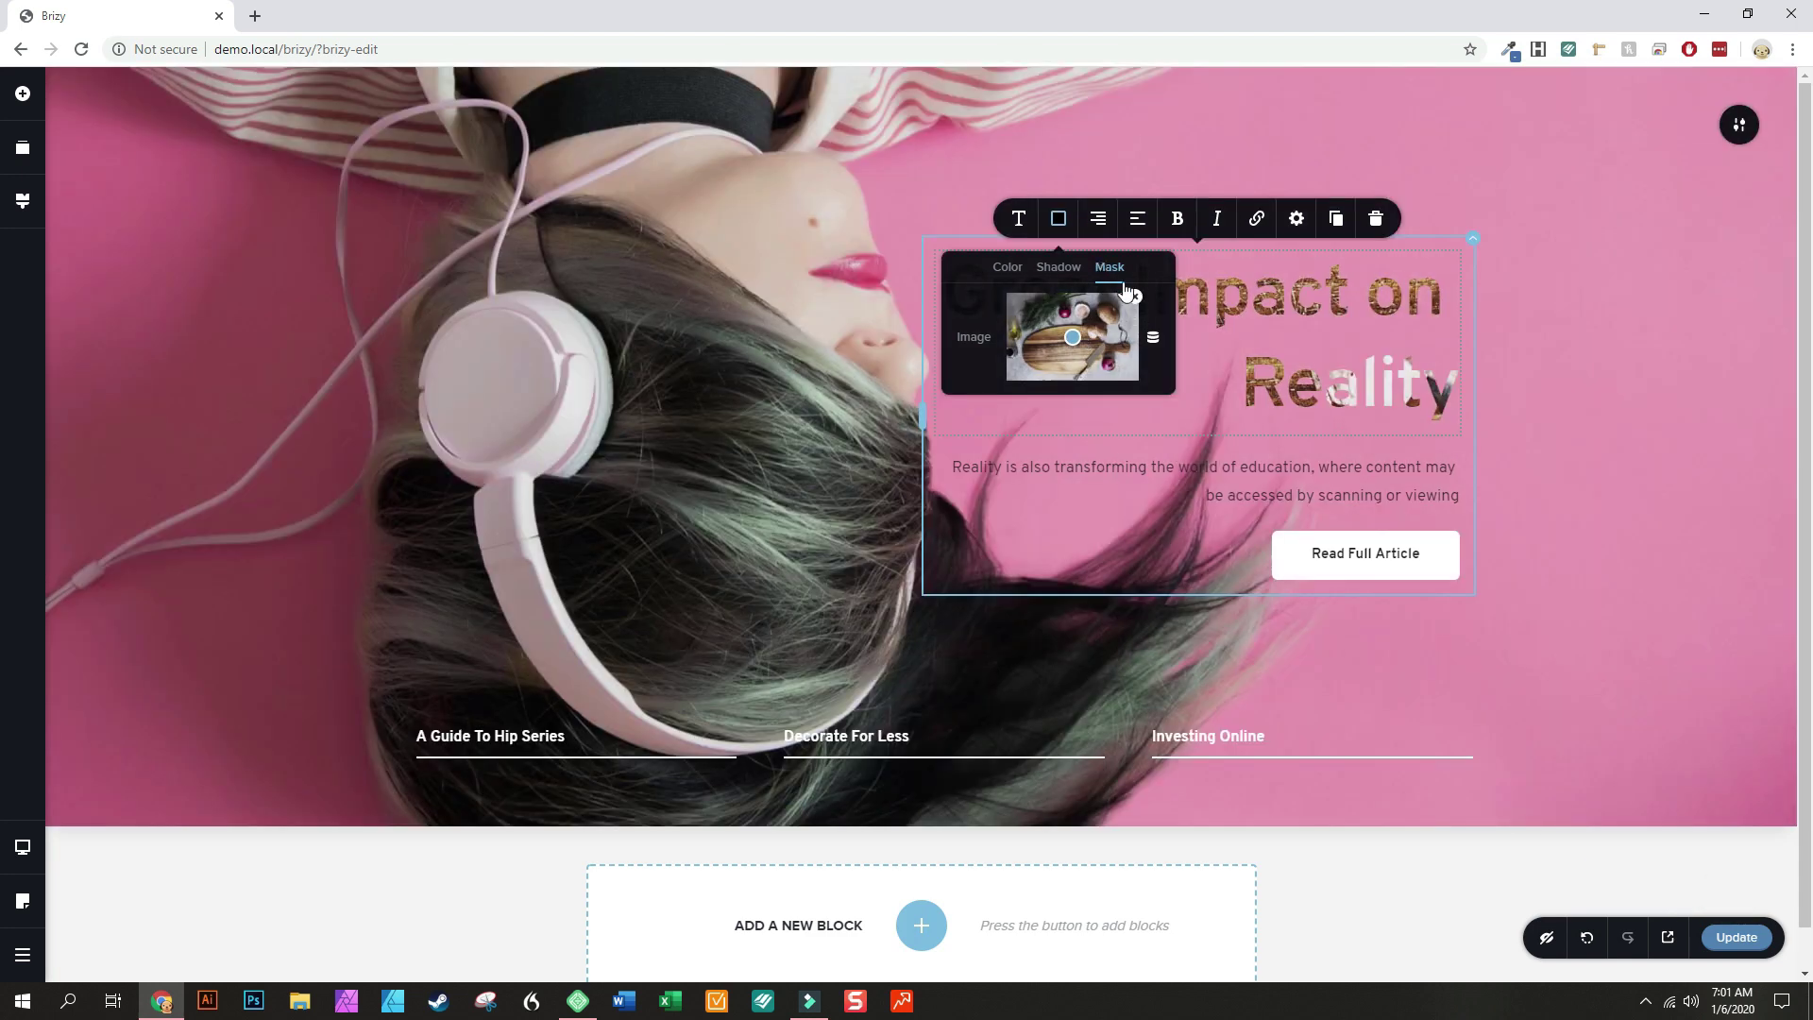
{"action": "left_click", "coordinate": [1533, 342]}
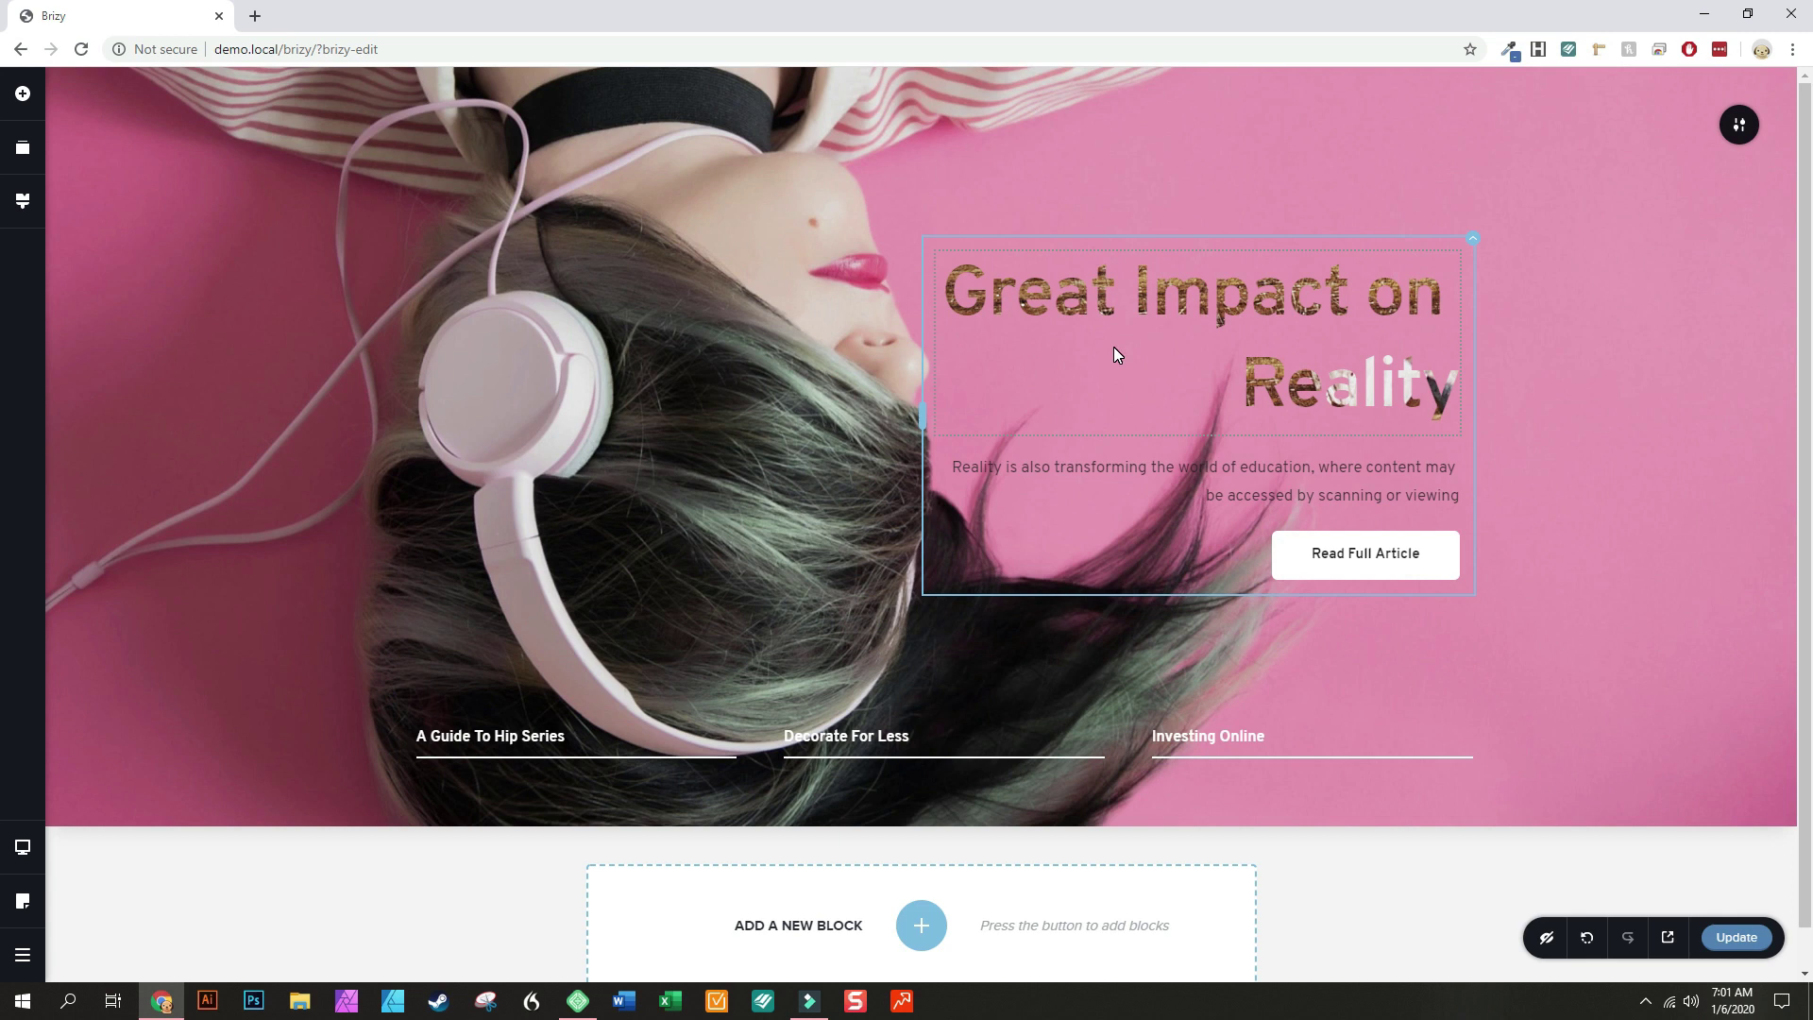
Nudge the heading's mask focal point right so another part of the photo shows
{"action": "left_click", "coordinate": [1220, 299]}
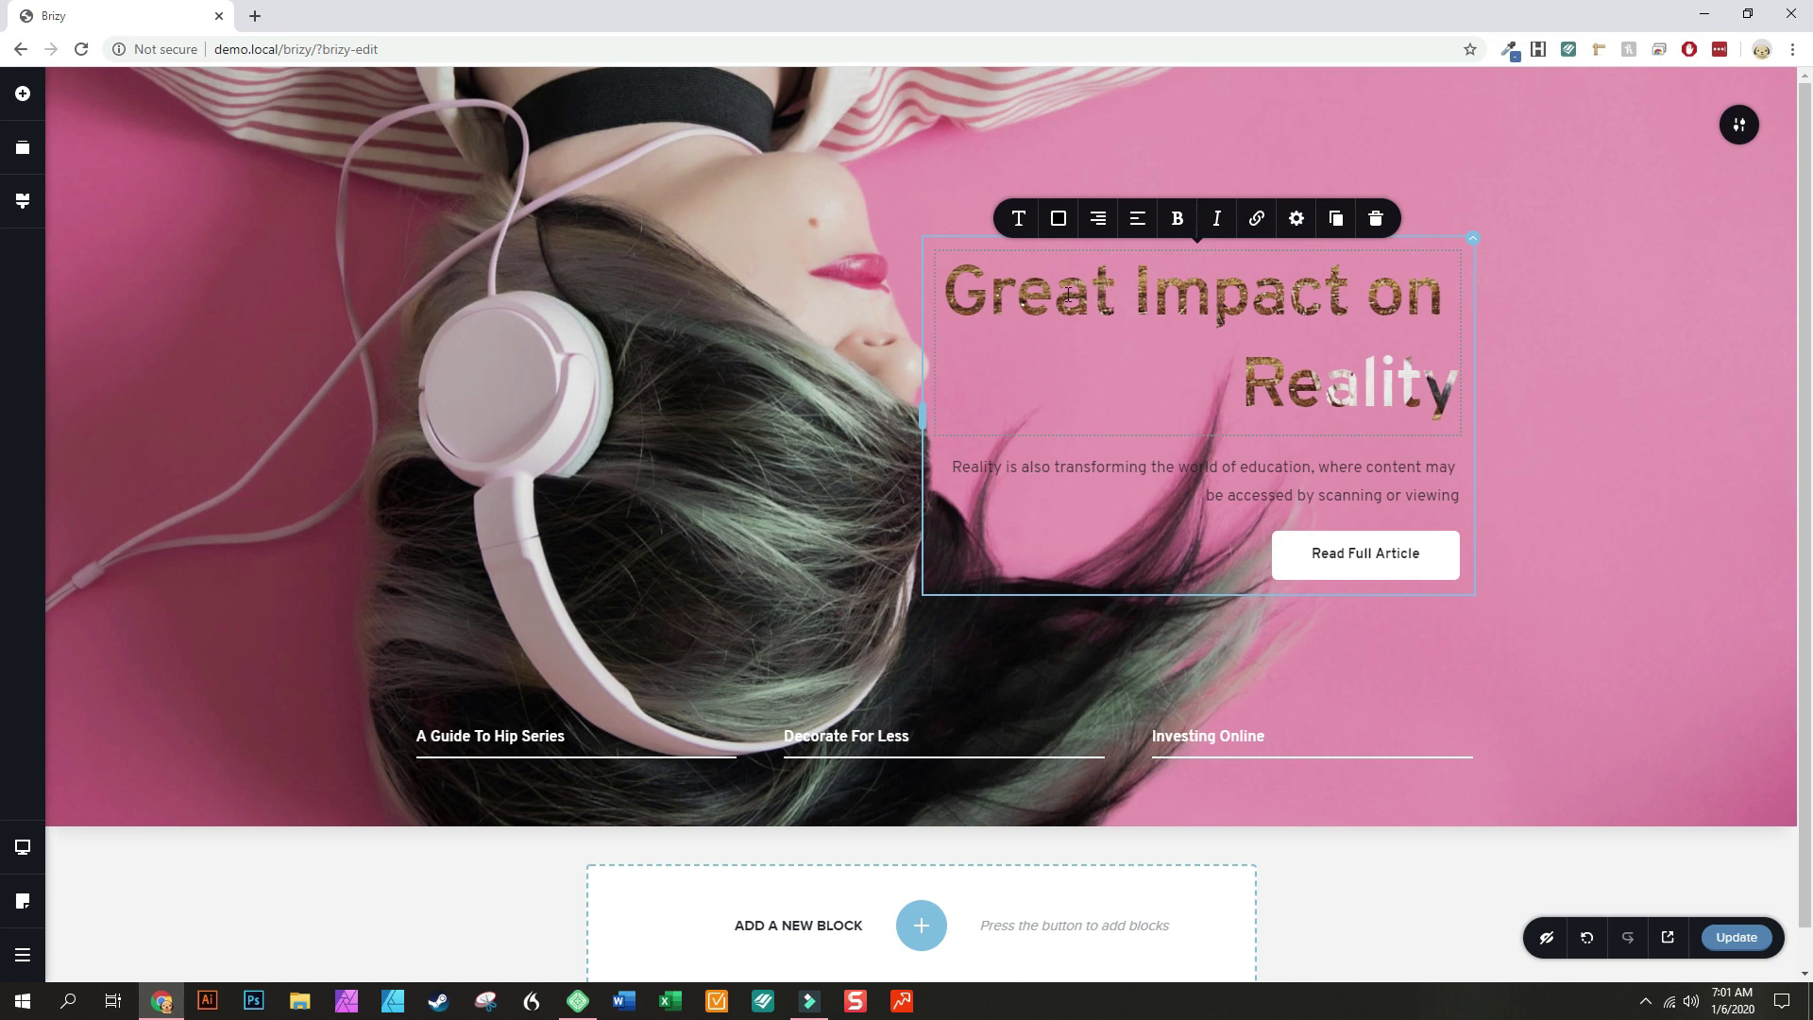
{"action": "left_click", "coordinate": [1059, 219]}
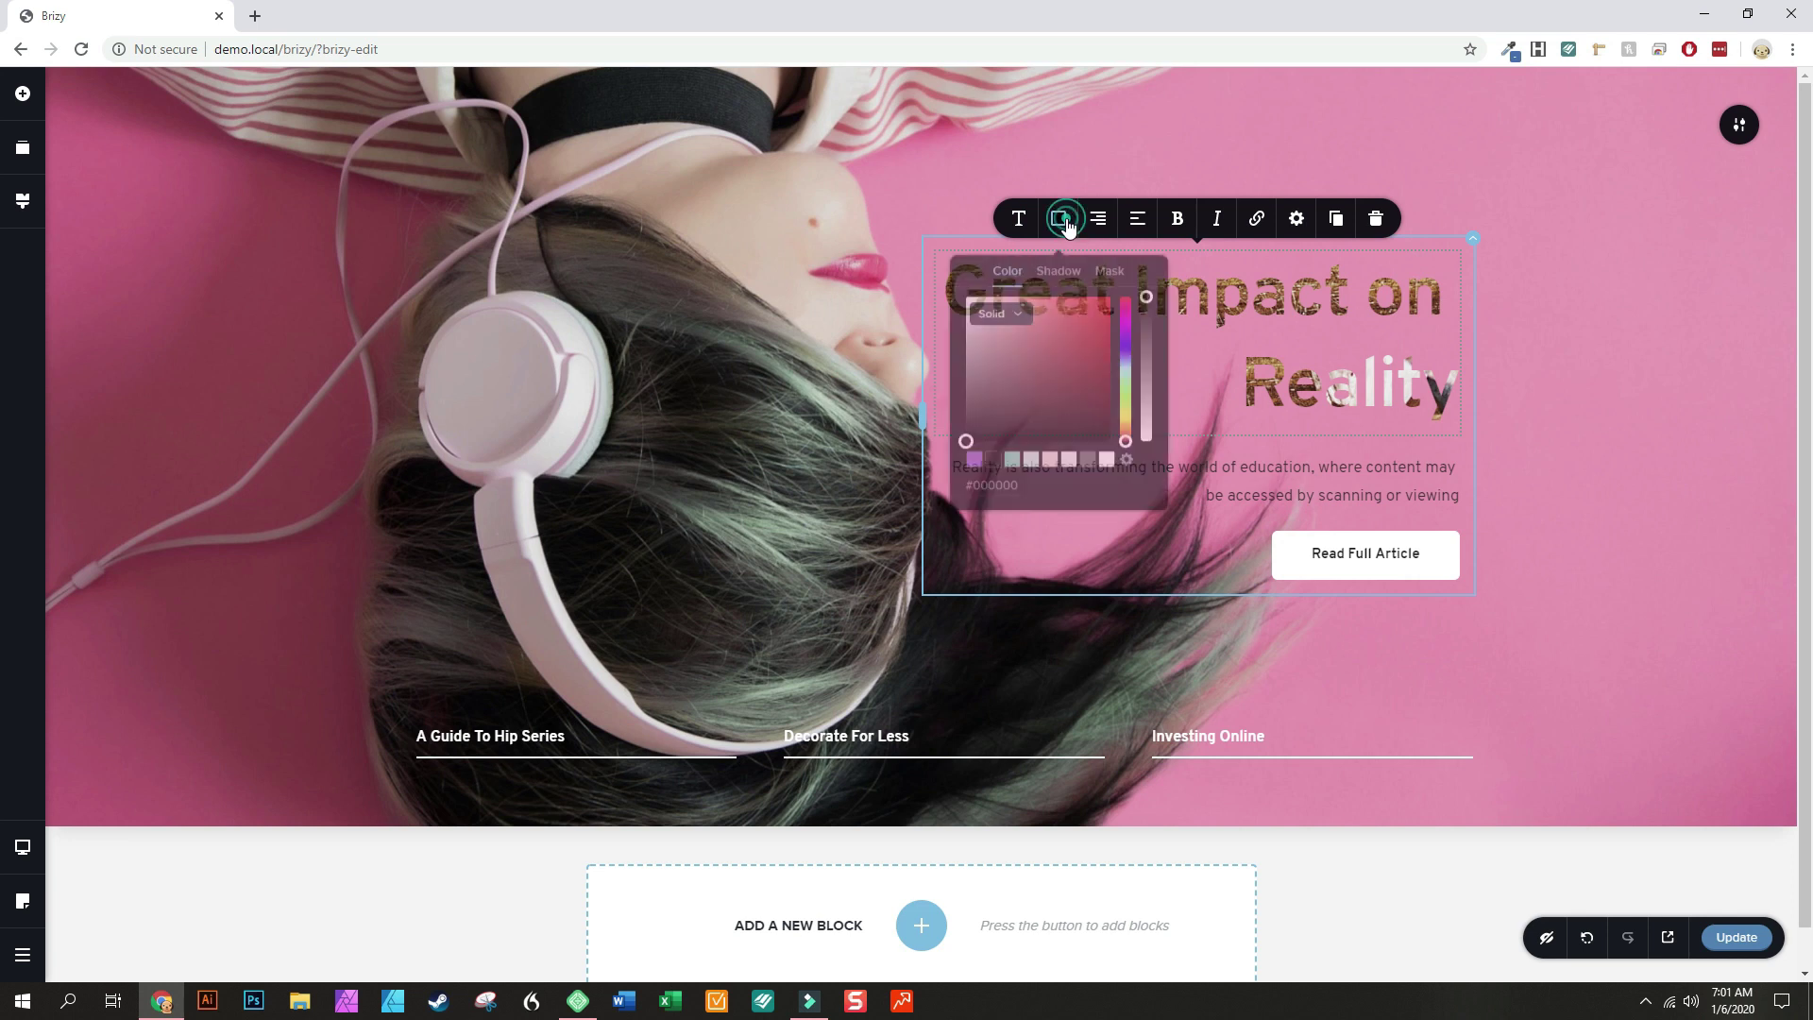
{"action": "left_click", "coordinate": [1108, 268]}
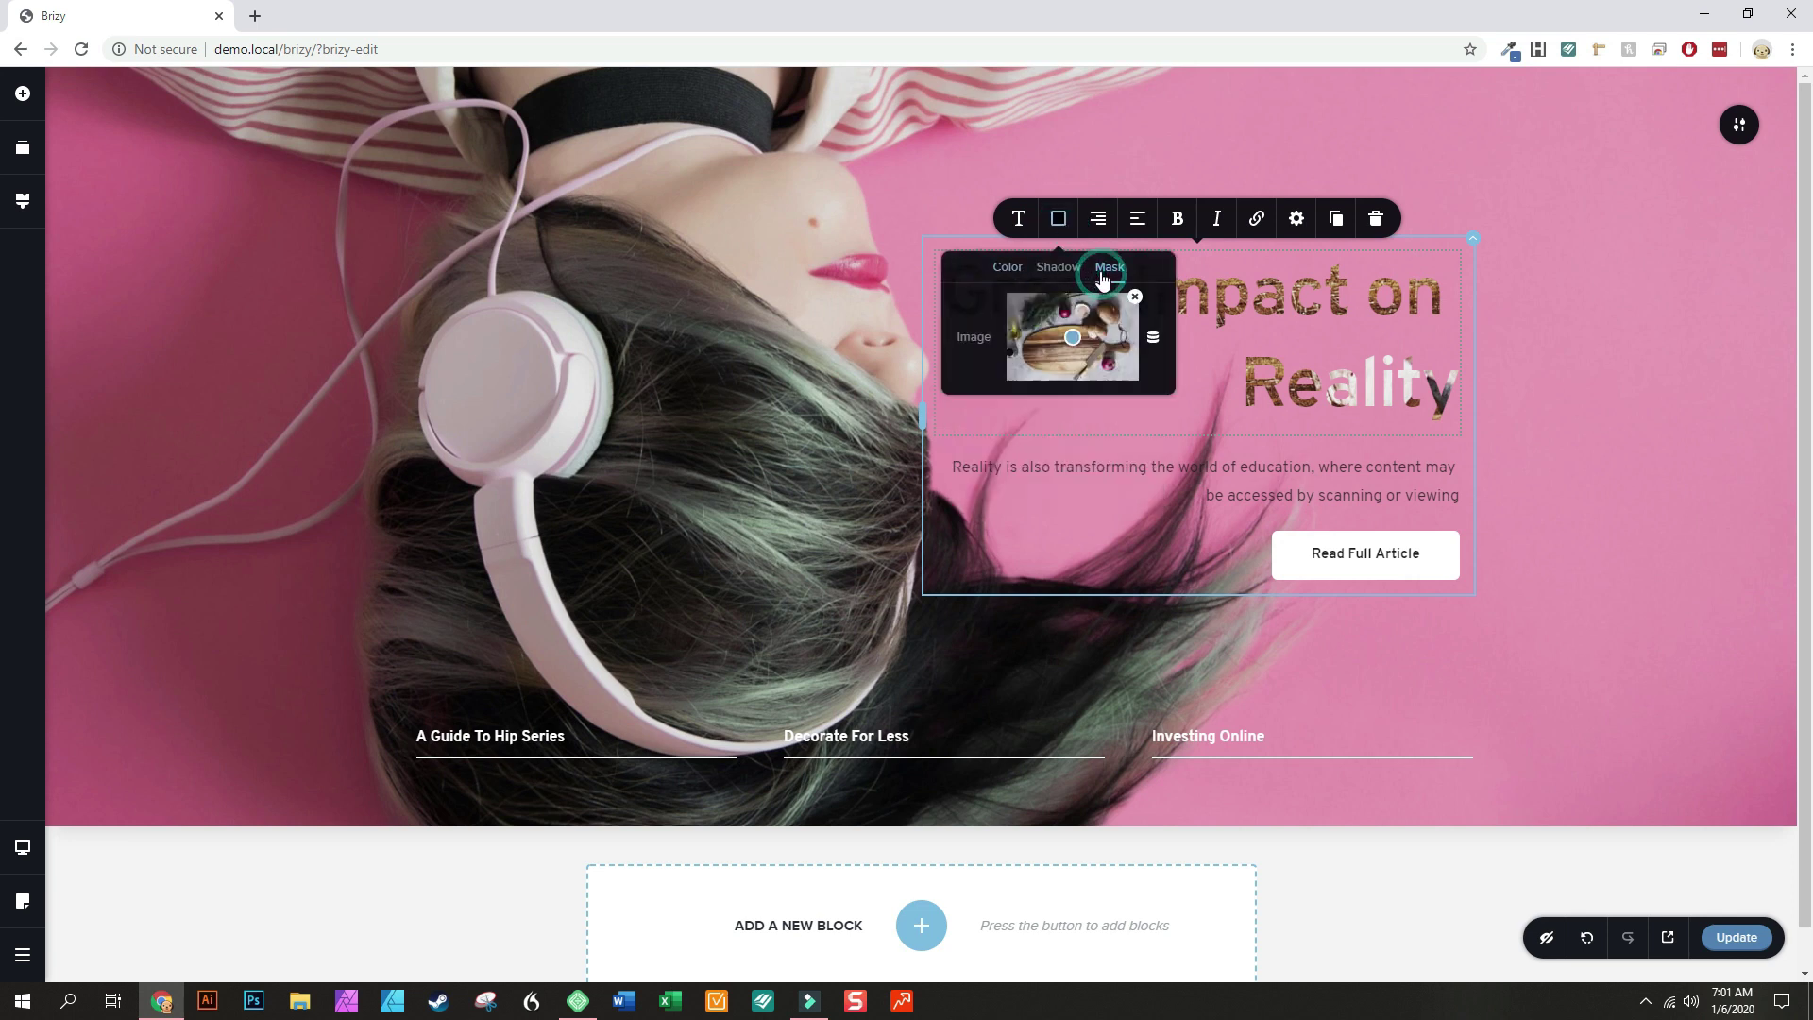
{"action": "mouse_move", "coordinate": [1071, 340]}
{"action": "left_mouse_down"}
{"action": "mouse_move", "coordinate": [1014, 315]}
{"action": "mouse_move", "coordinate": [1117, 366]}
{"action": "mouse_move", "coordinate": [1086, 382]}
{"action": "mouse_move", "coordinate": [1030, 340]}
{"action": "mouse_move", "coordinate": [1078, 380]}
{"action": "mouse_move", "coordinate": [1033, 316]}
{"action": "mouse_move", "coordinate": [1095, 342]}
{"action": "mouse_move", "coordinate": [1064, 364]}
{"action": "mouse_move", "coordinate": [1086, 349]}
{"action": "mouse_move", "coordinate": [1057, 354]}
{"action": "mouse_move", "coordinate": [1062, 318]}
{"action": "mouse_move", "coordinate": [1105, 321]}
{"action": "mouse_move", "coordinate": [1062, 351]}
{"action": "mouse_move", "coordinate": [1035, 327]}
{"action": "mouse_move", "coordinate": [1086, 340]}
{"action": "left_mouse_up"}
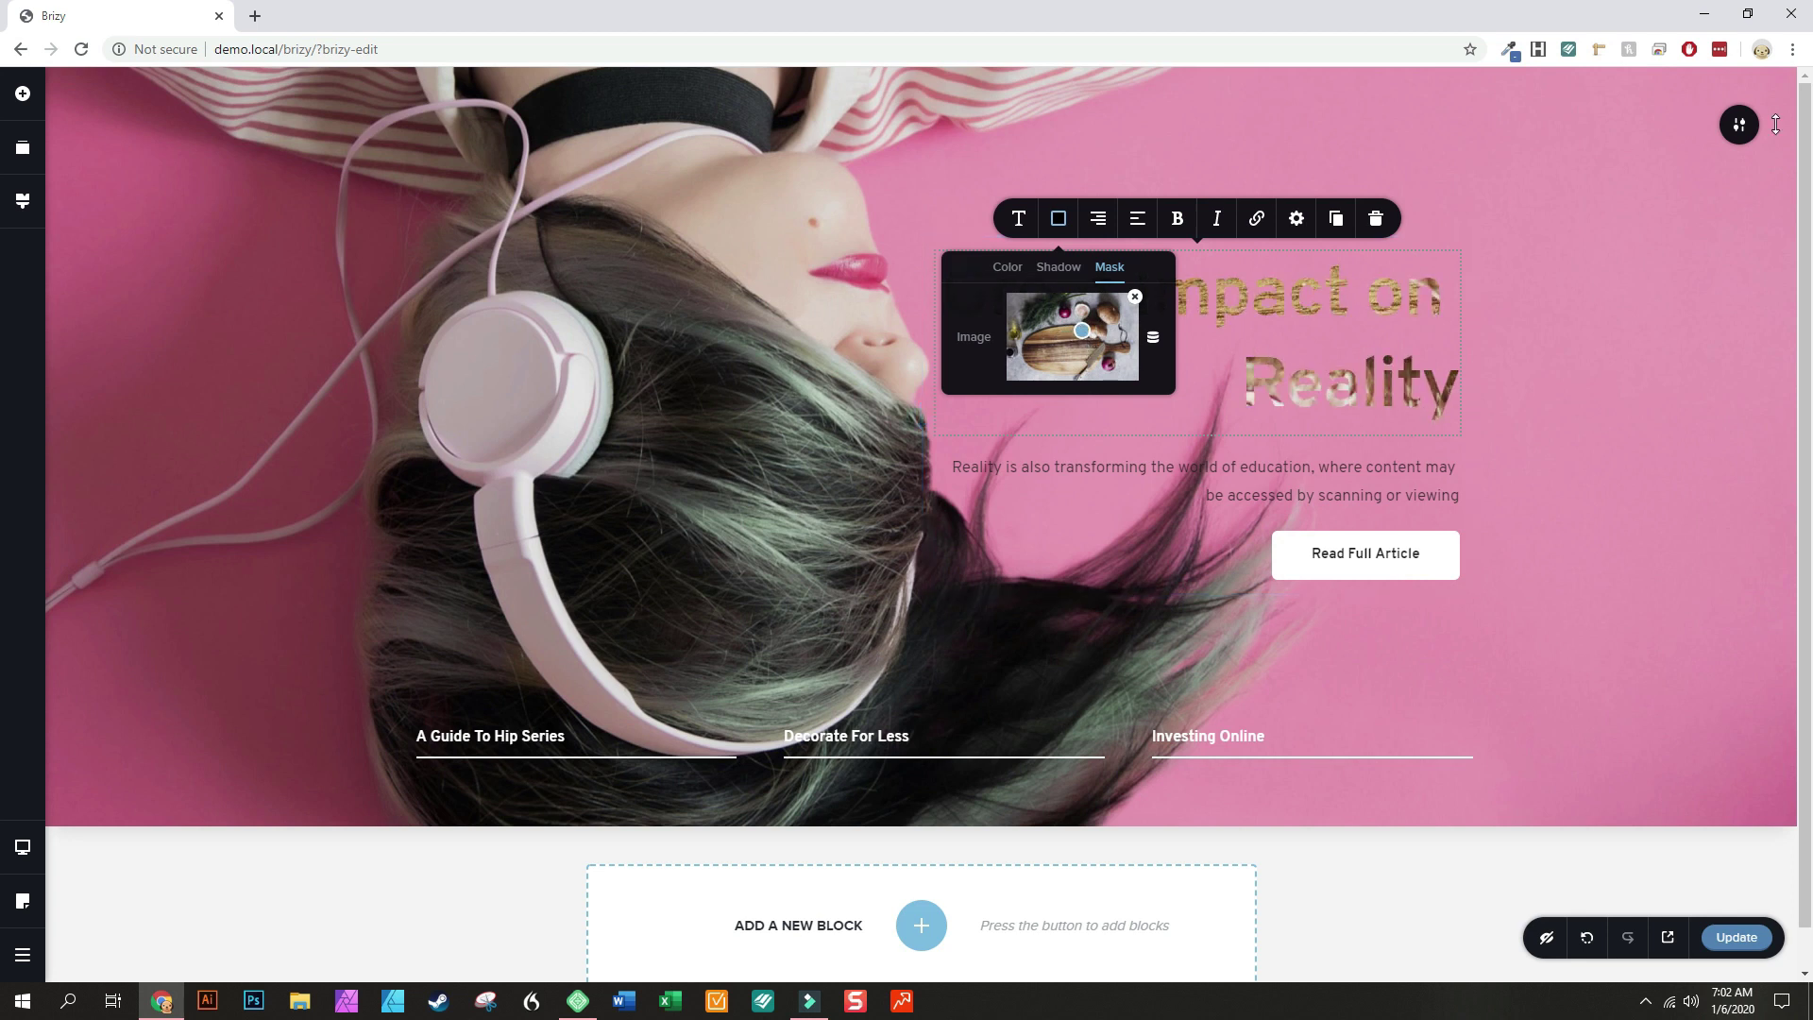
{"action": "left_click", "coordinate": [1747, 132]}
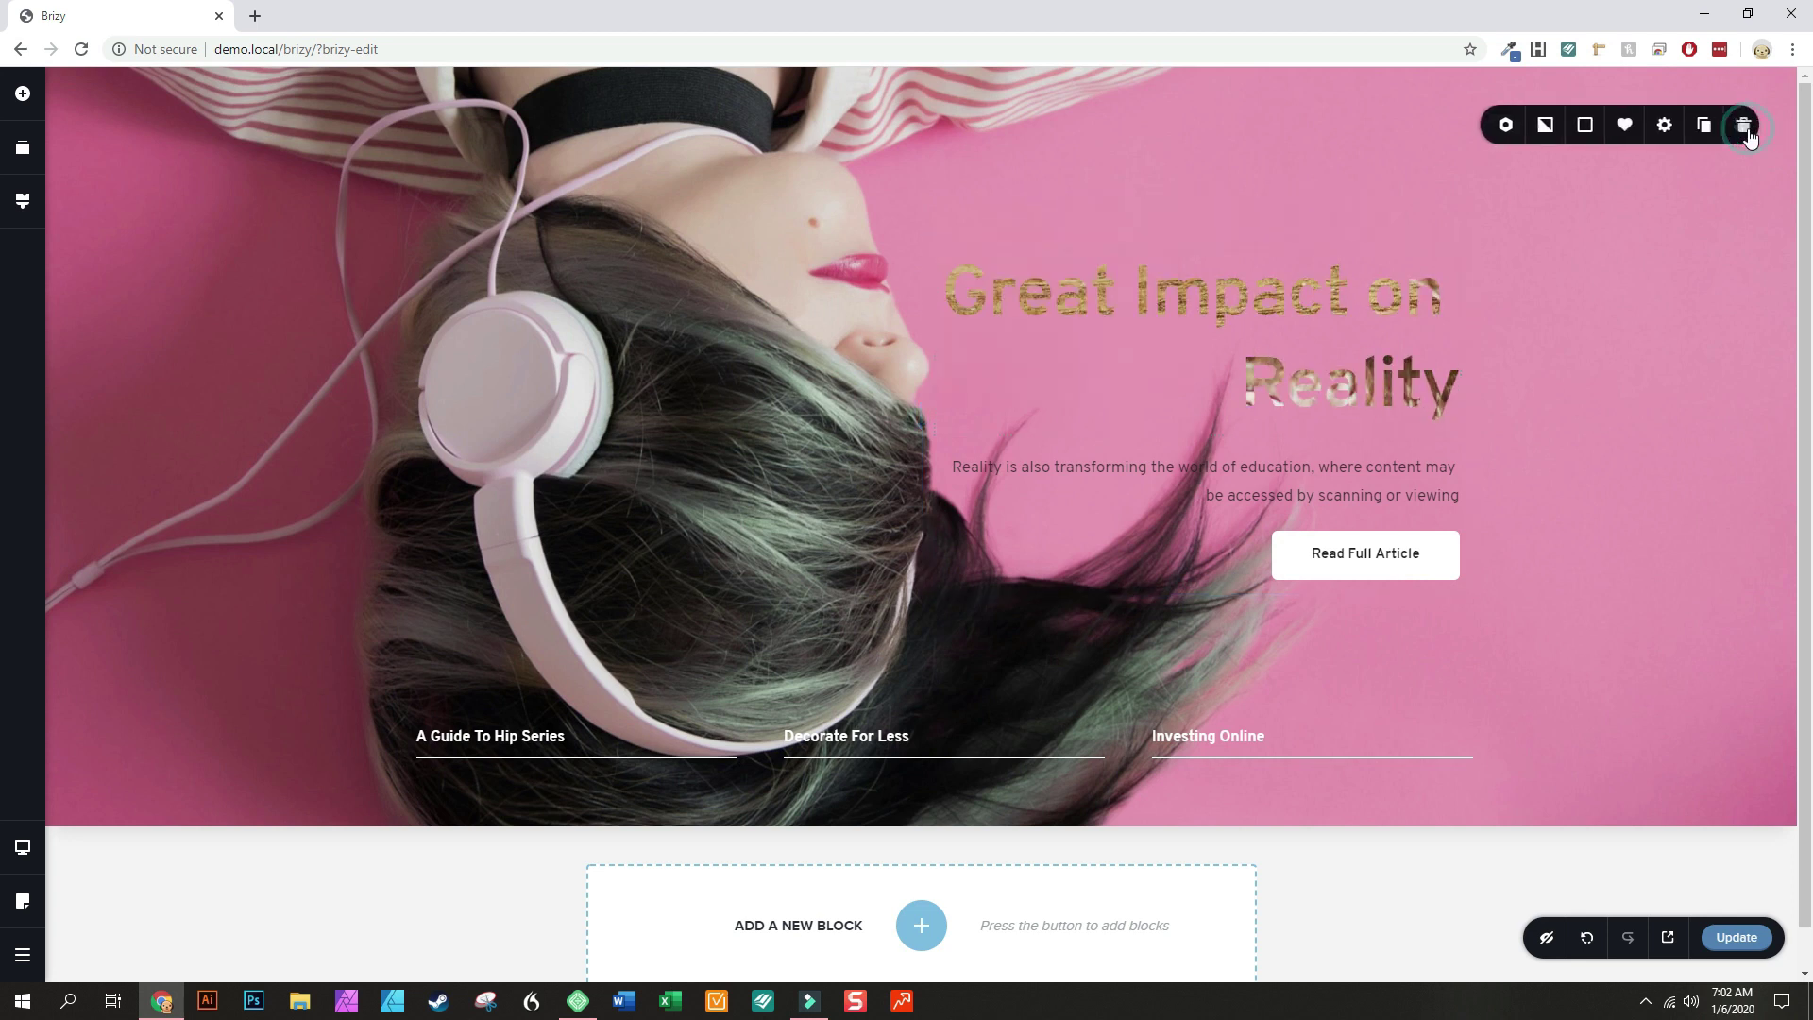
Drag the hero background's focal point up to reveal more of the striped top
{"action": "left_click", "coordinate": [1531, 134]}
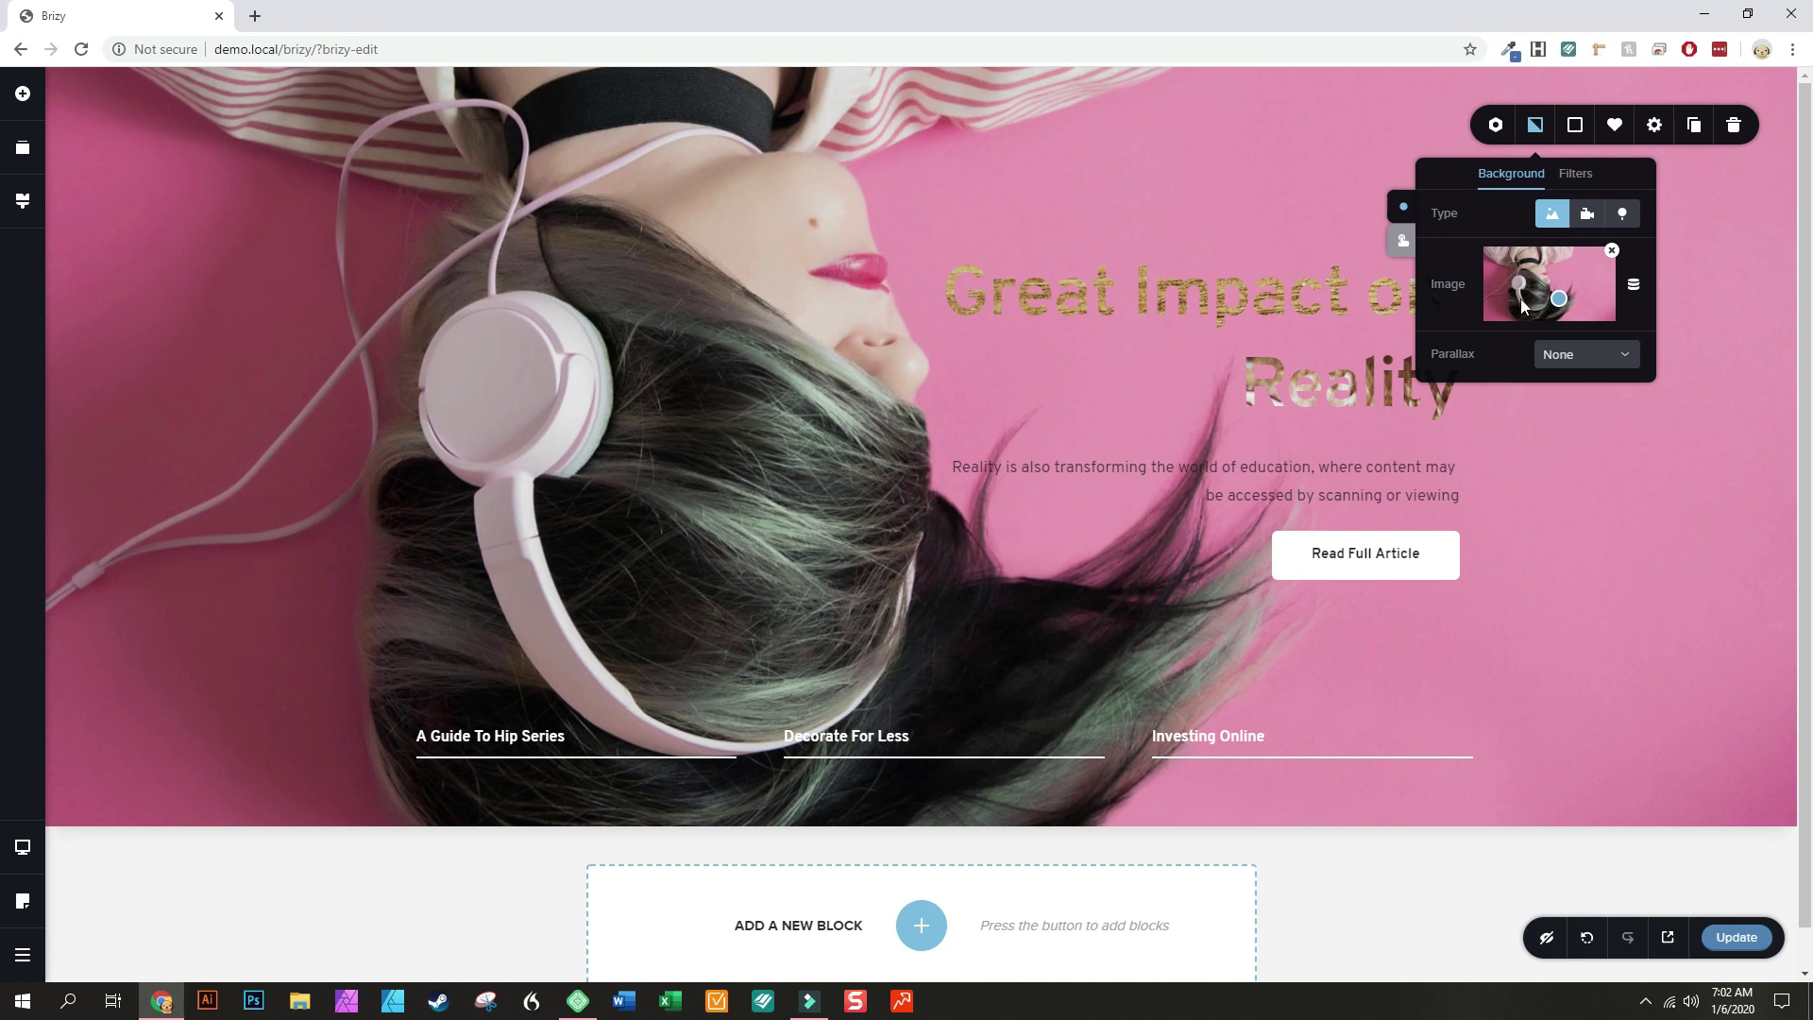
{"action": "mouse_move", "coordinate": [1551, 291]}
{"action": "left_mouse_down"}
{"action": "mouse_move", "coordinate": [1507, 281]}
{"action": "mouse_move", "coordinate": [1600, 265]}
{"action": "mouse_move", "coordinate": [1571, 371]}
{"action": "mouse_move", "coordinate": [1551, 220]}
{"action": "mouse_move", "coordinate": [1553, 268]}
{"action": "left_mouse_up"}
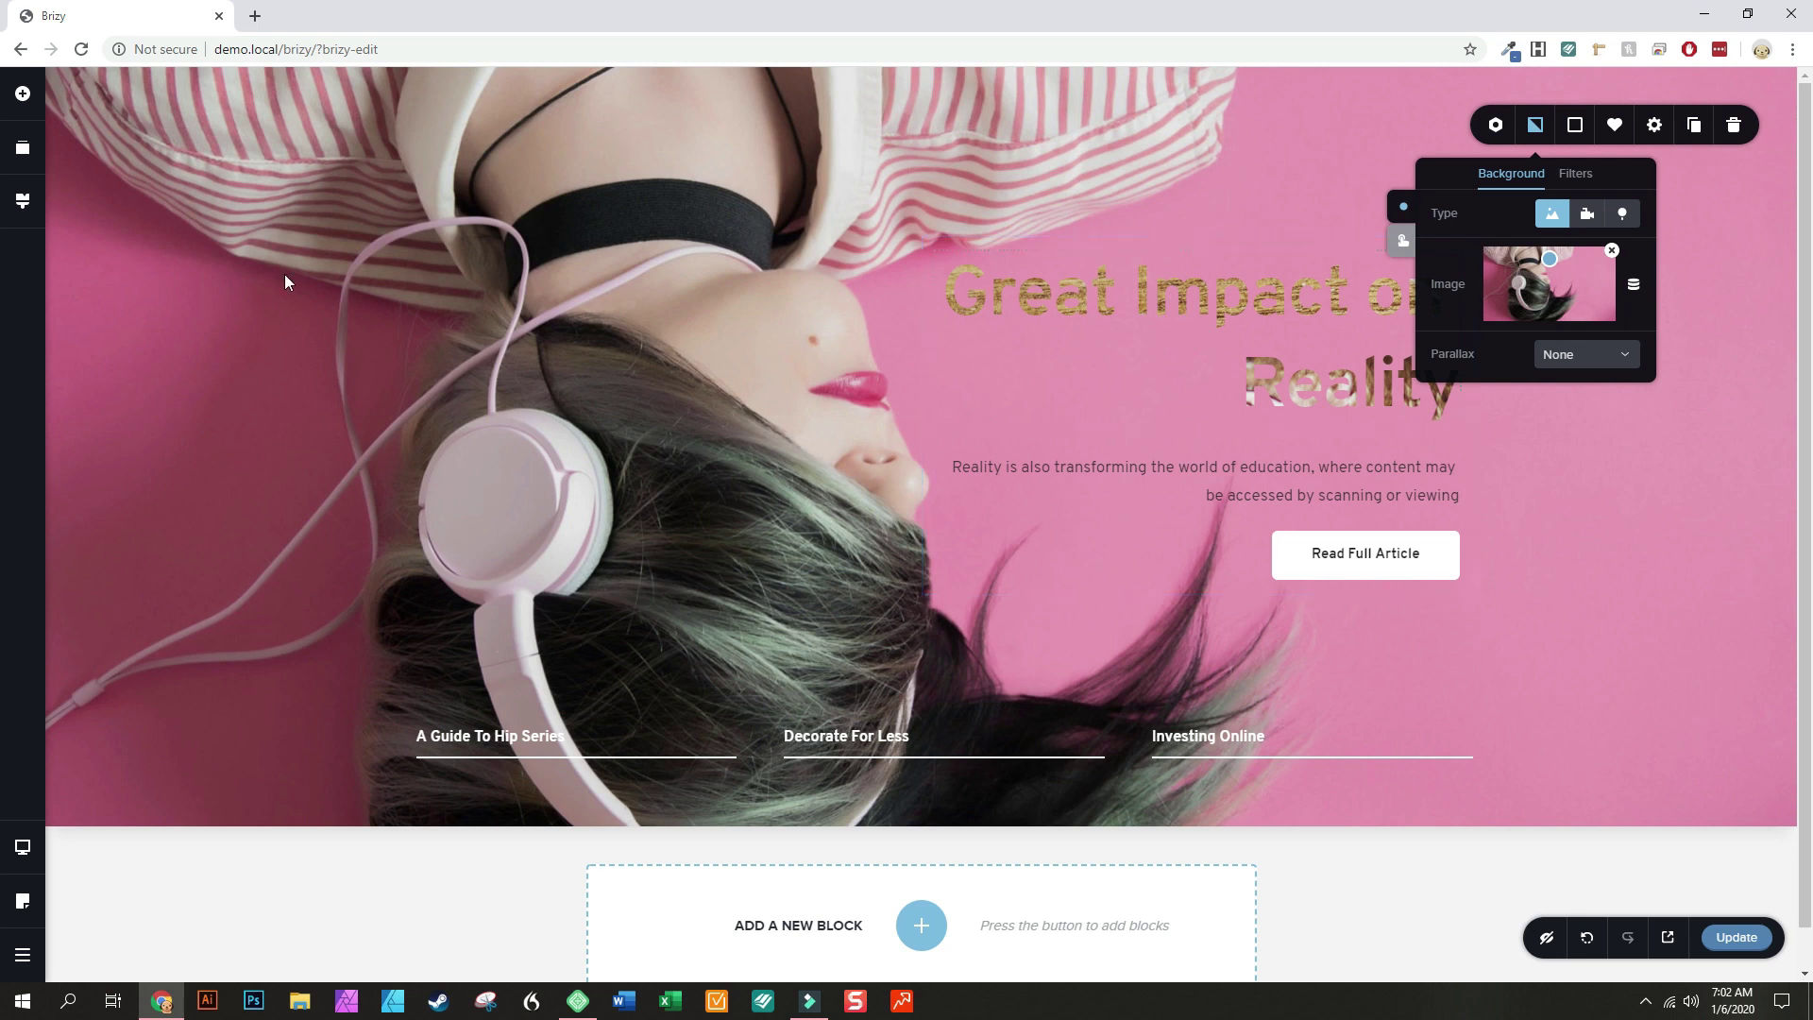
{"action": "left_click", "coordinate": [1214, 203]}
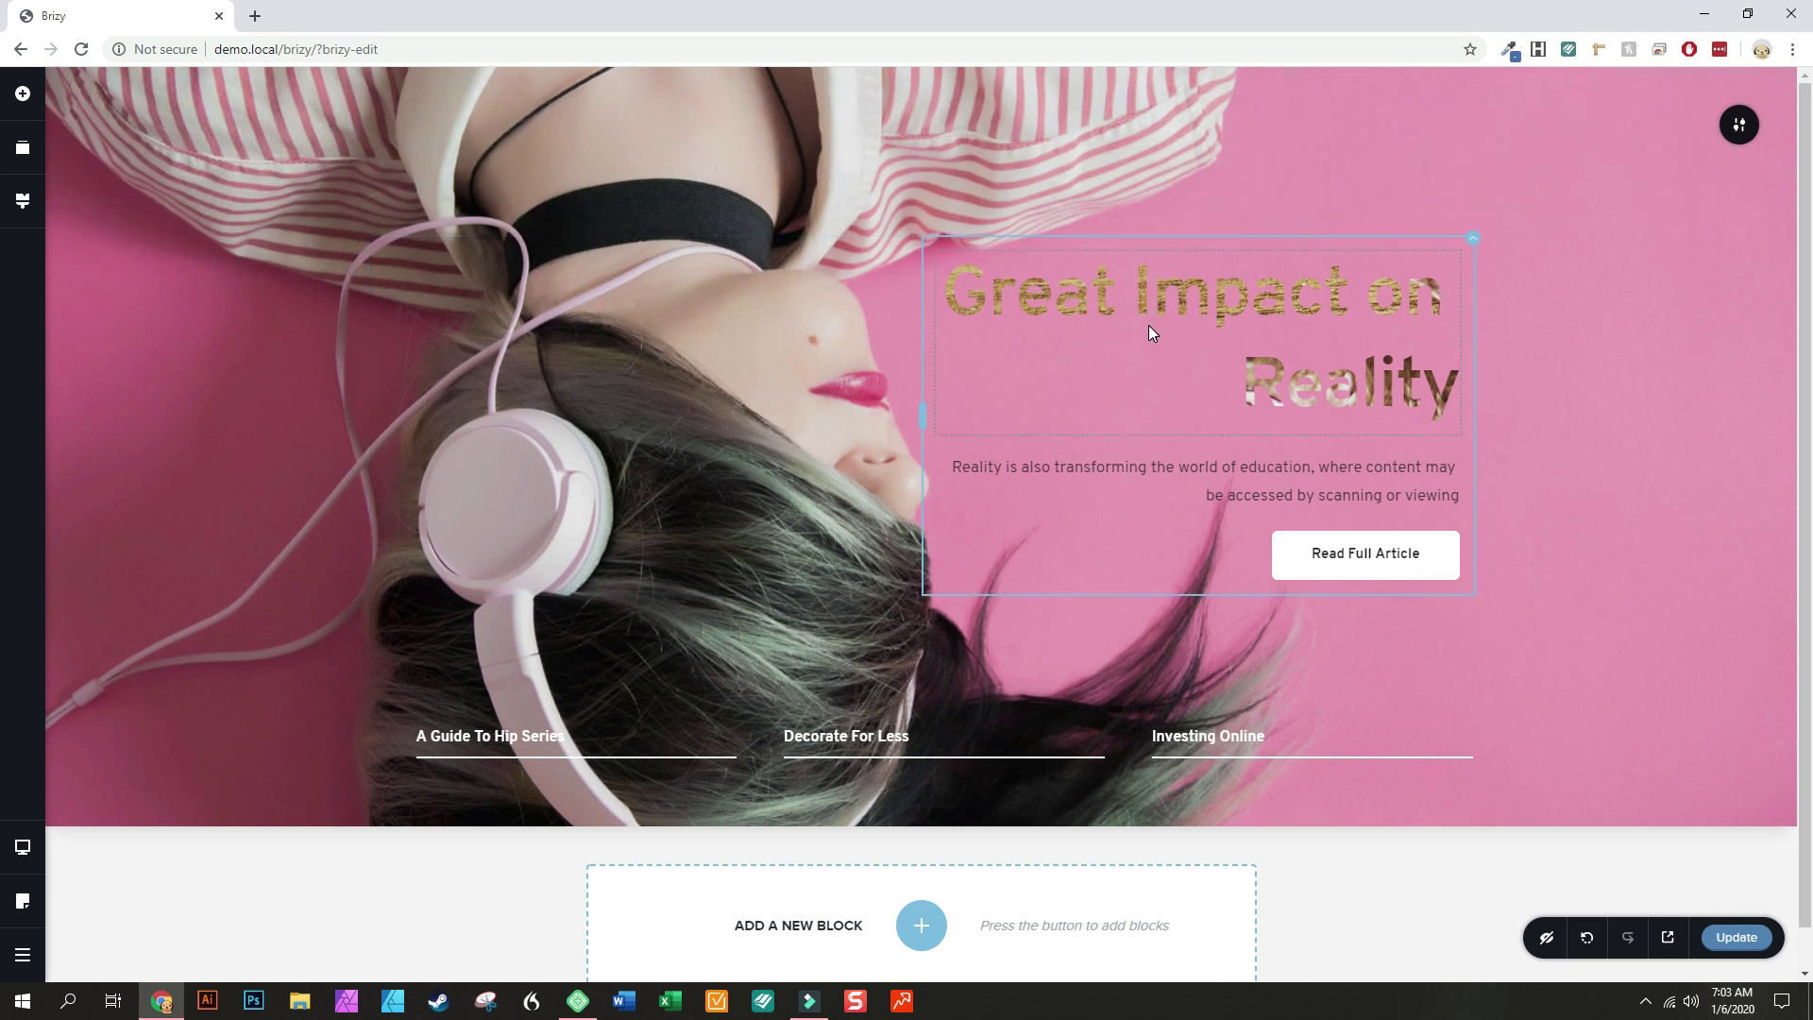
{"action": "left_click", "coordinate": [1199, 302]}
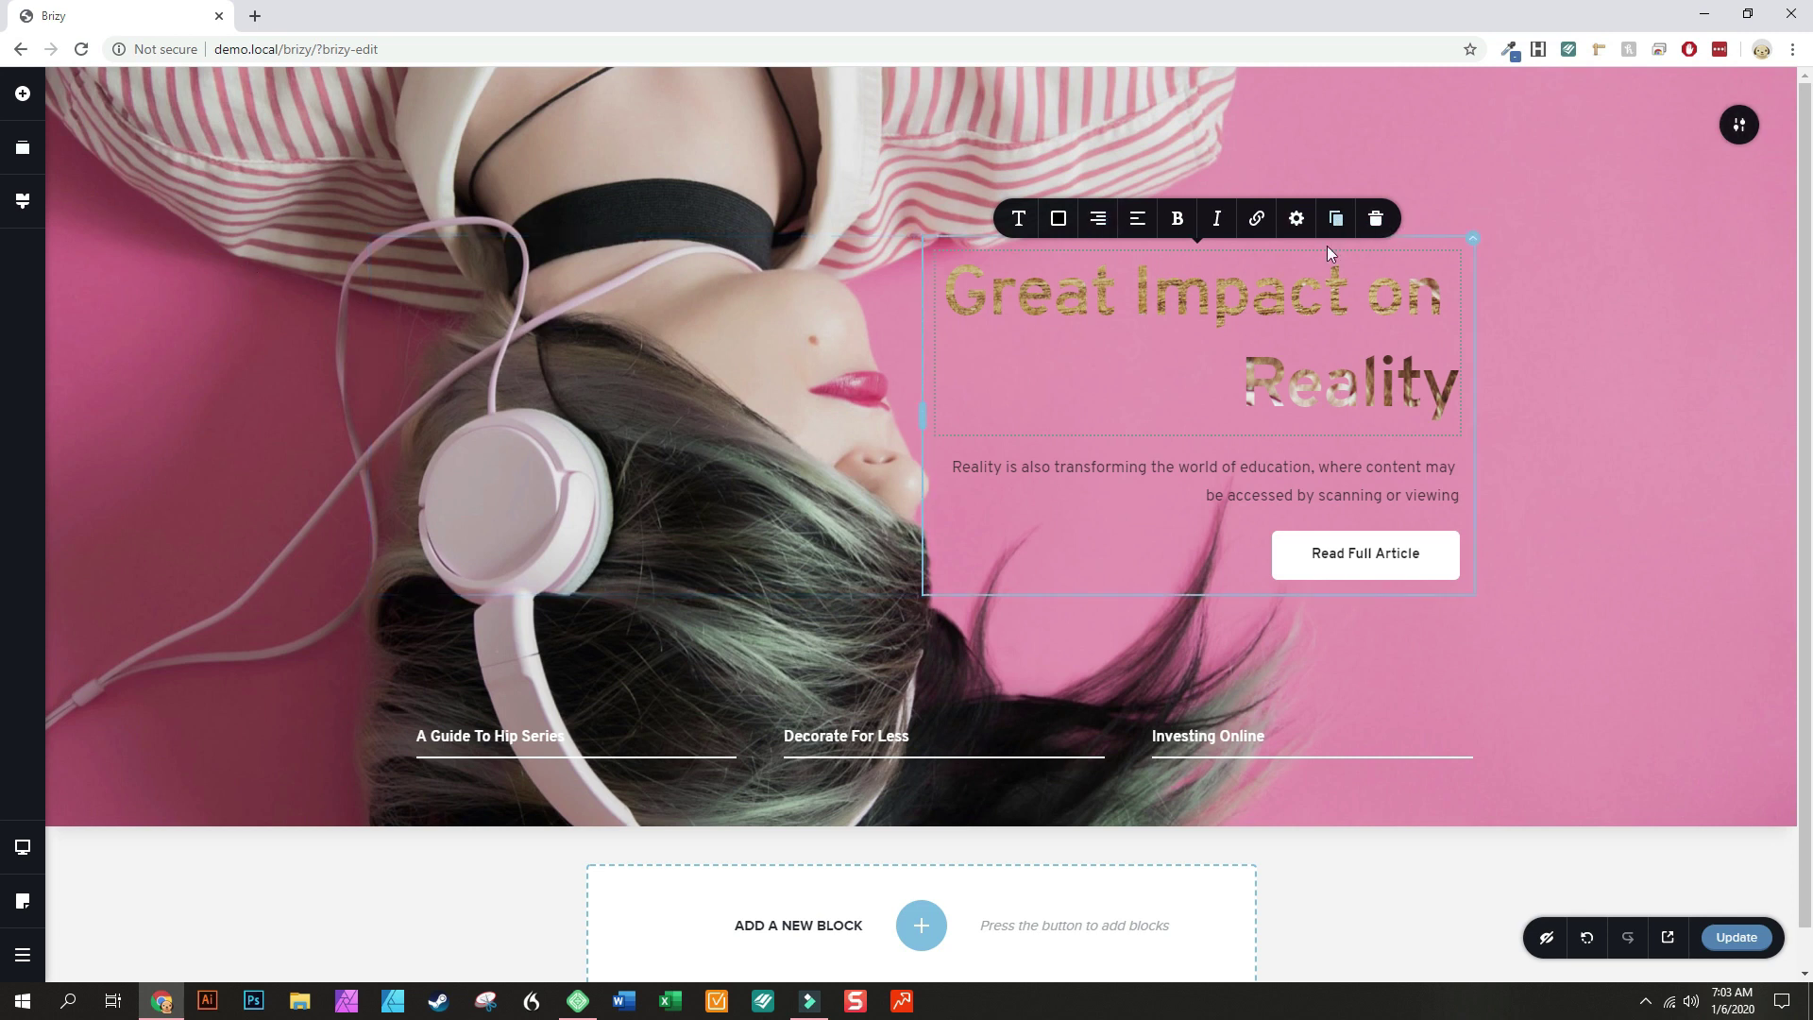
{"action": "left_click", "coordinate": [1322, 555]}
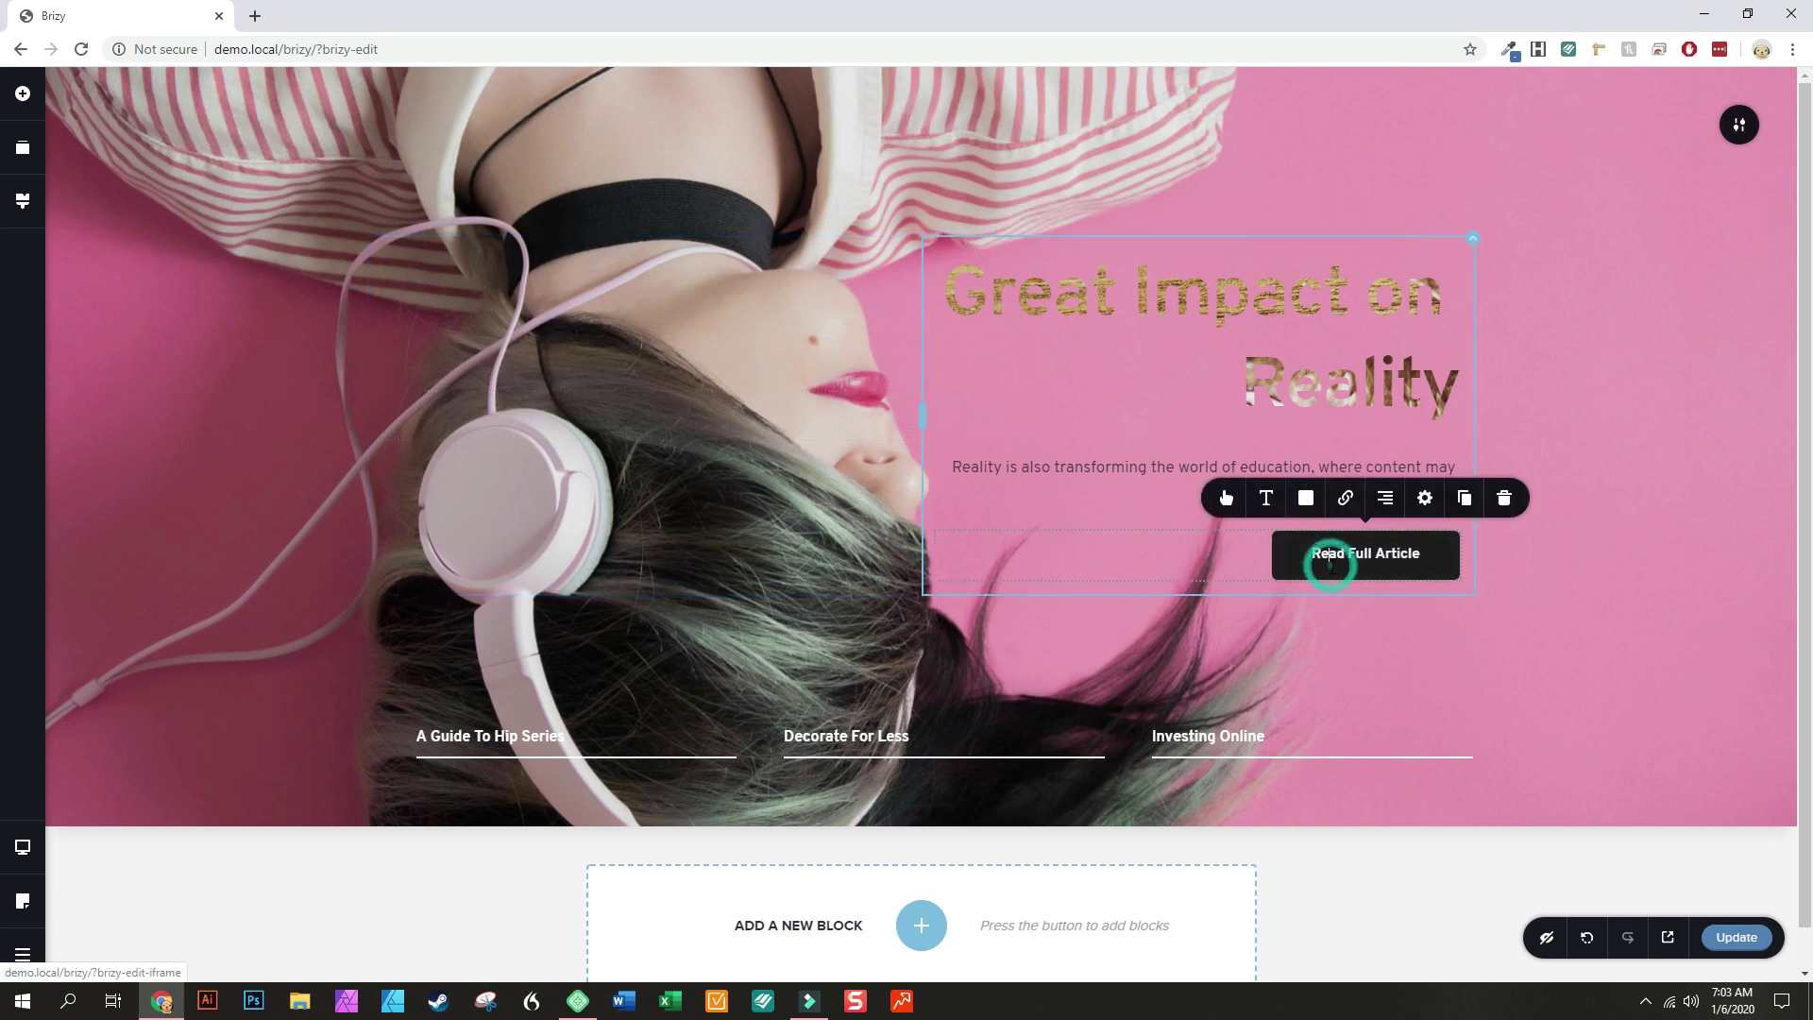
{"action": "left_click", "coordinate": [1310, 552]}
{"action": "left_click", "coordinate": [1112, 468]}
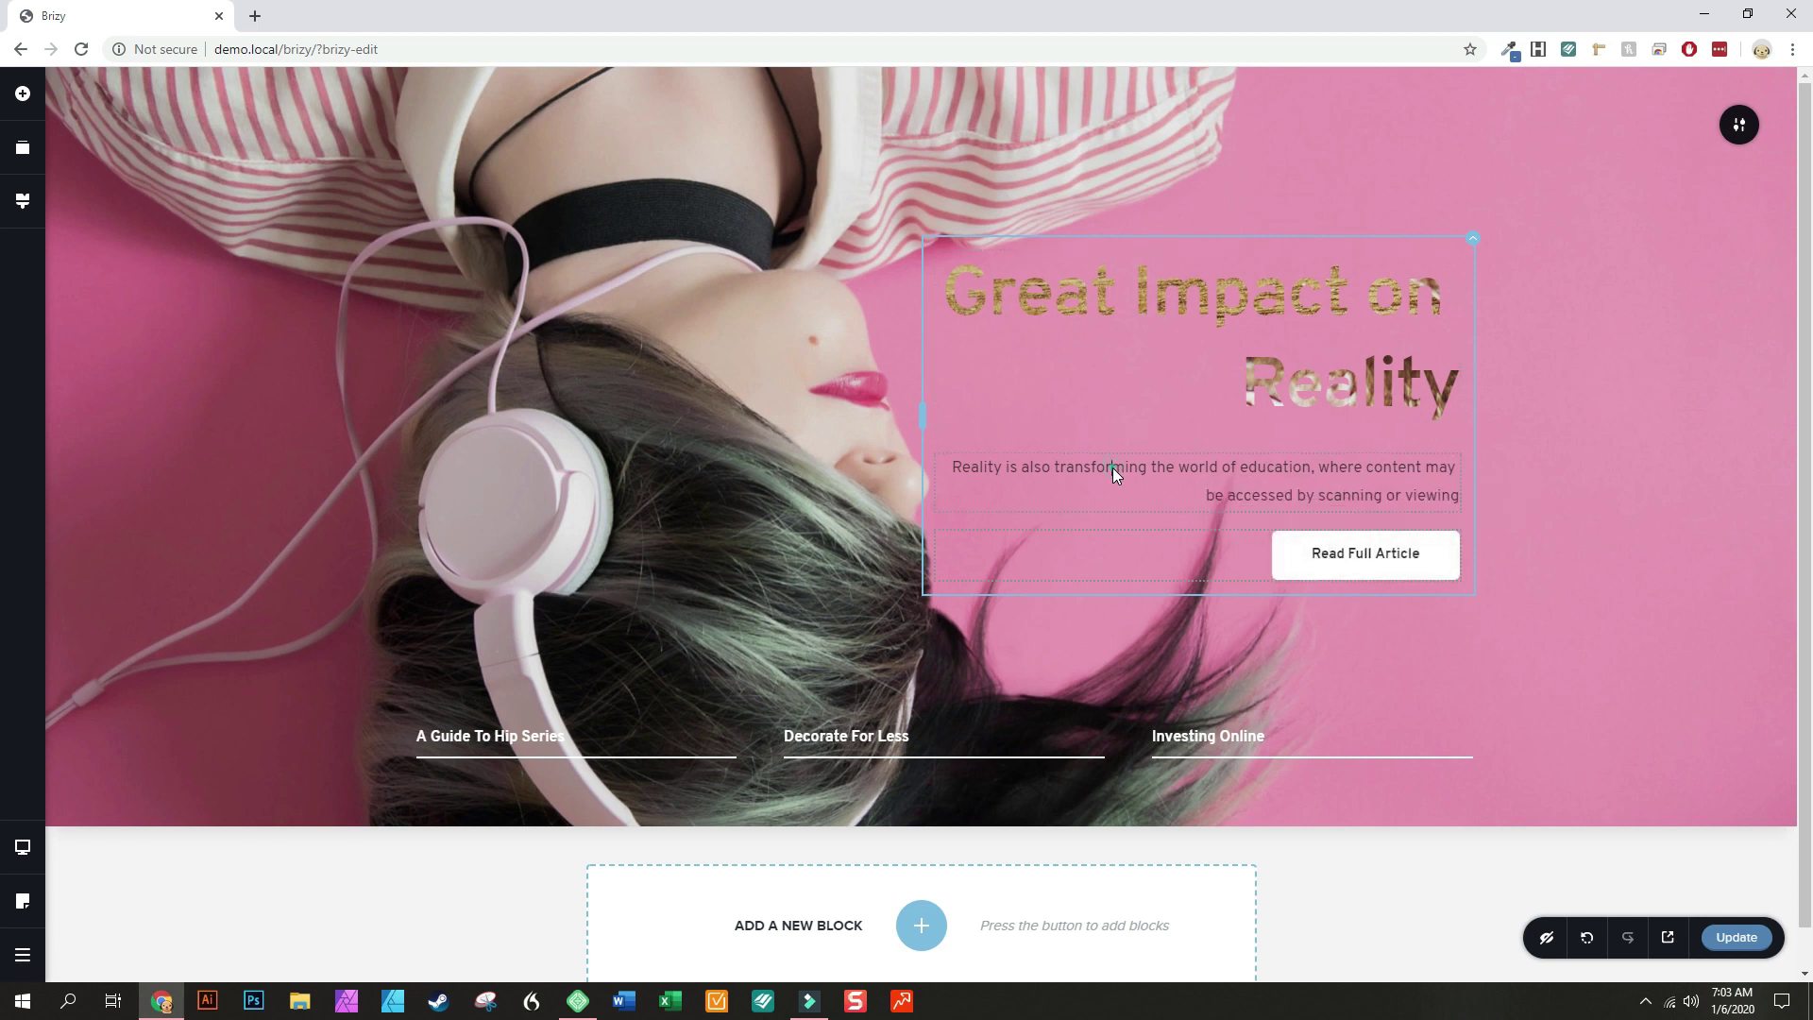
{"action": "left_click", "coordinate": [863, 741]}
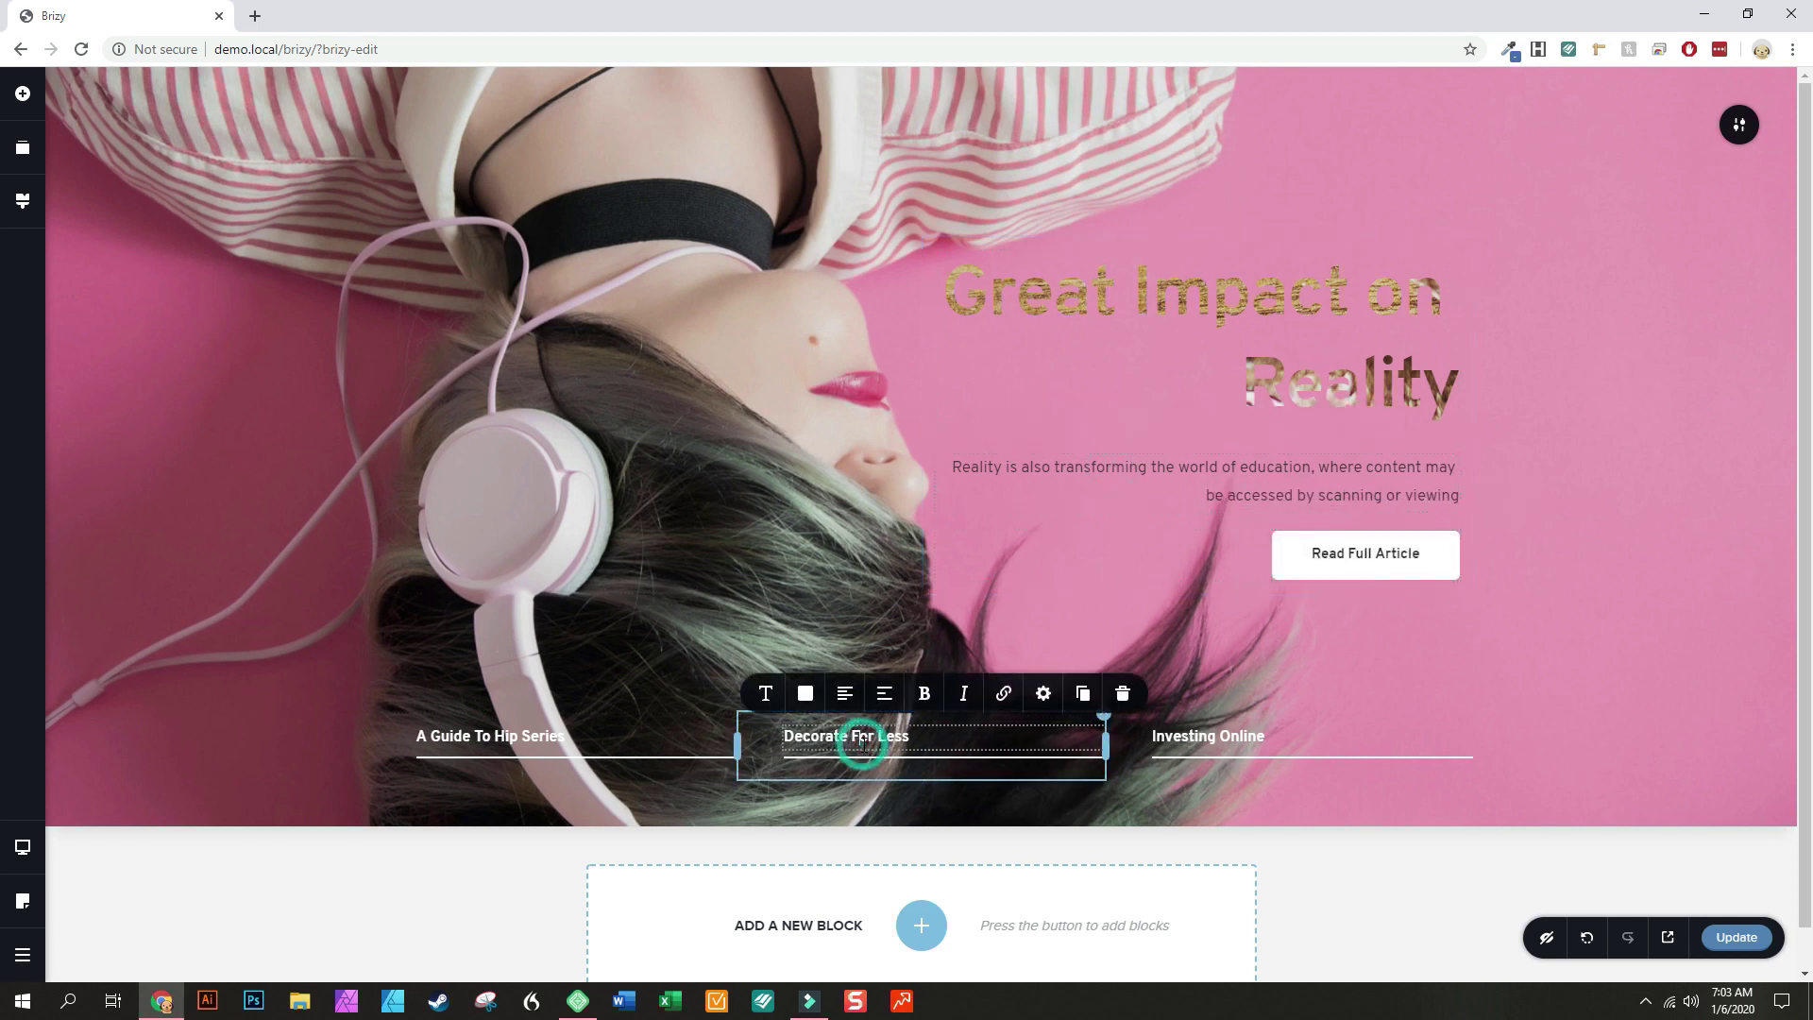
{"action": "left_click", "coordinate": [541, 738]}
{"action": "left_click", "coordinate": [541, 734]}
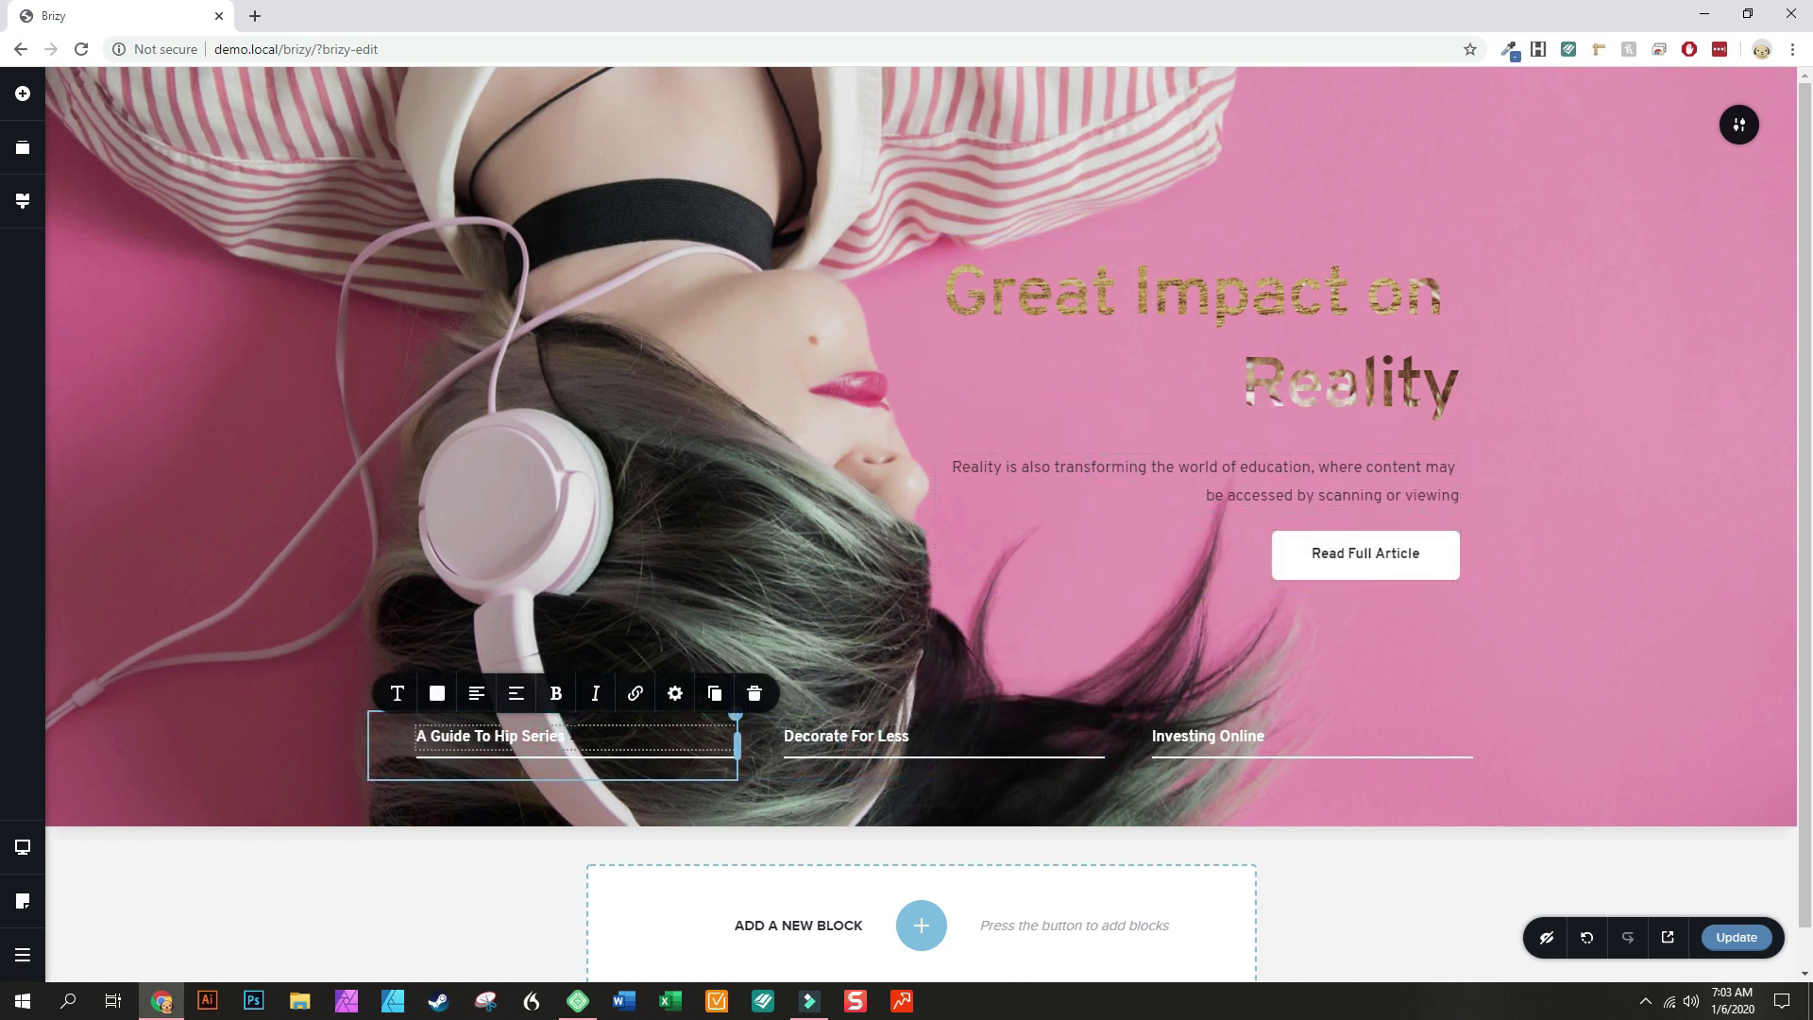
{"action": "left_click", "coordinate": [1269, 735]}
{"action": "left_click", "coordinate": [1550, 214]}
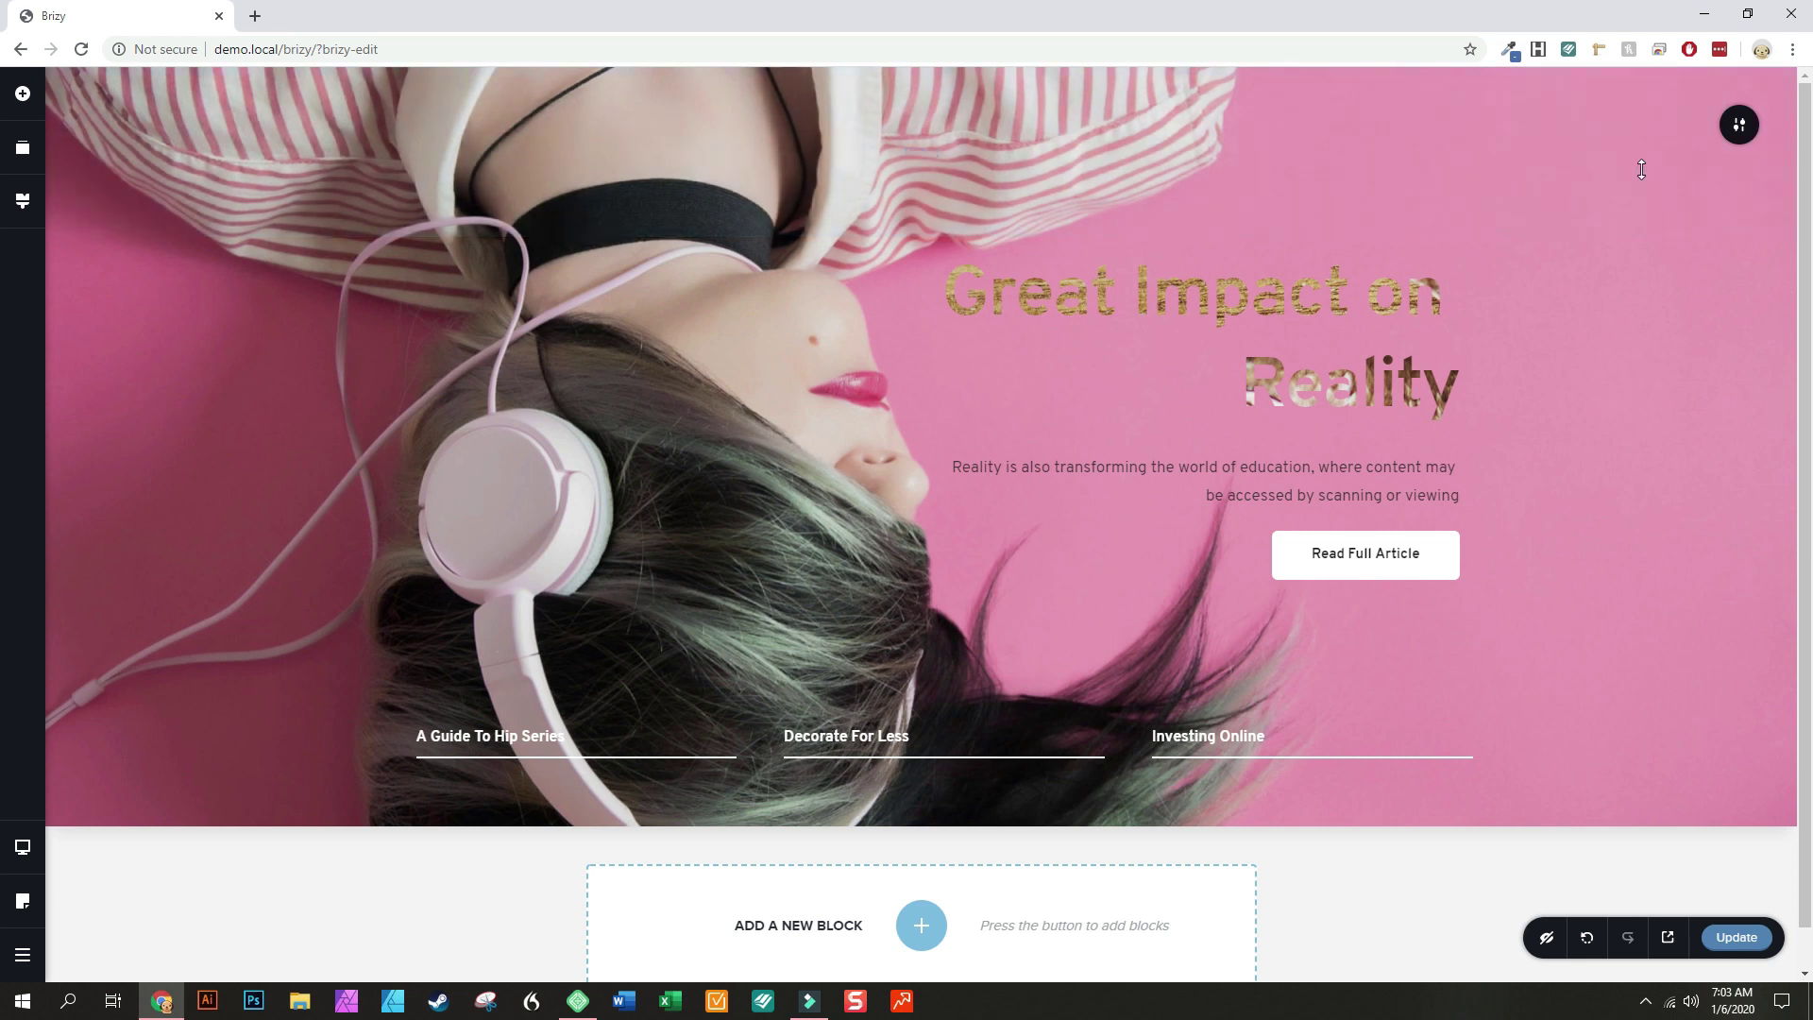
{"action": "left_click", "coordinate": [1738, 124]}
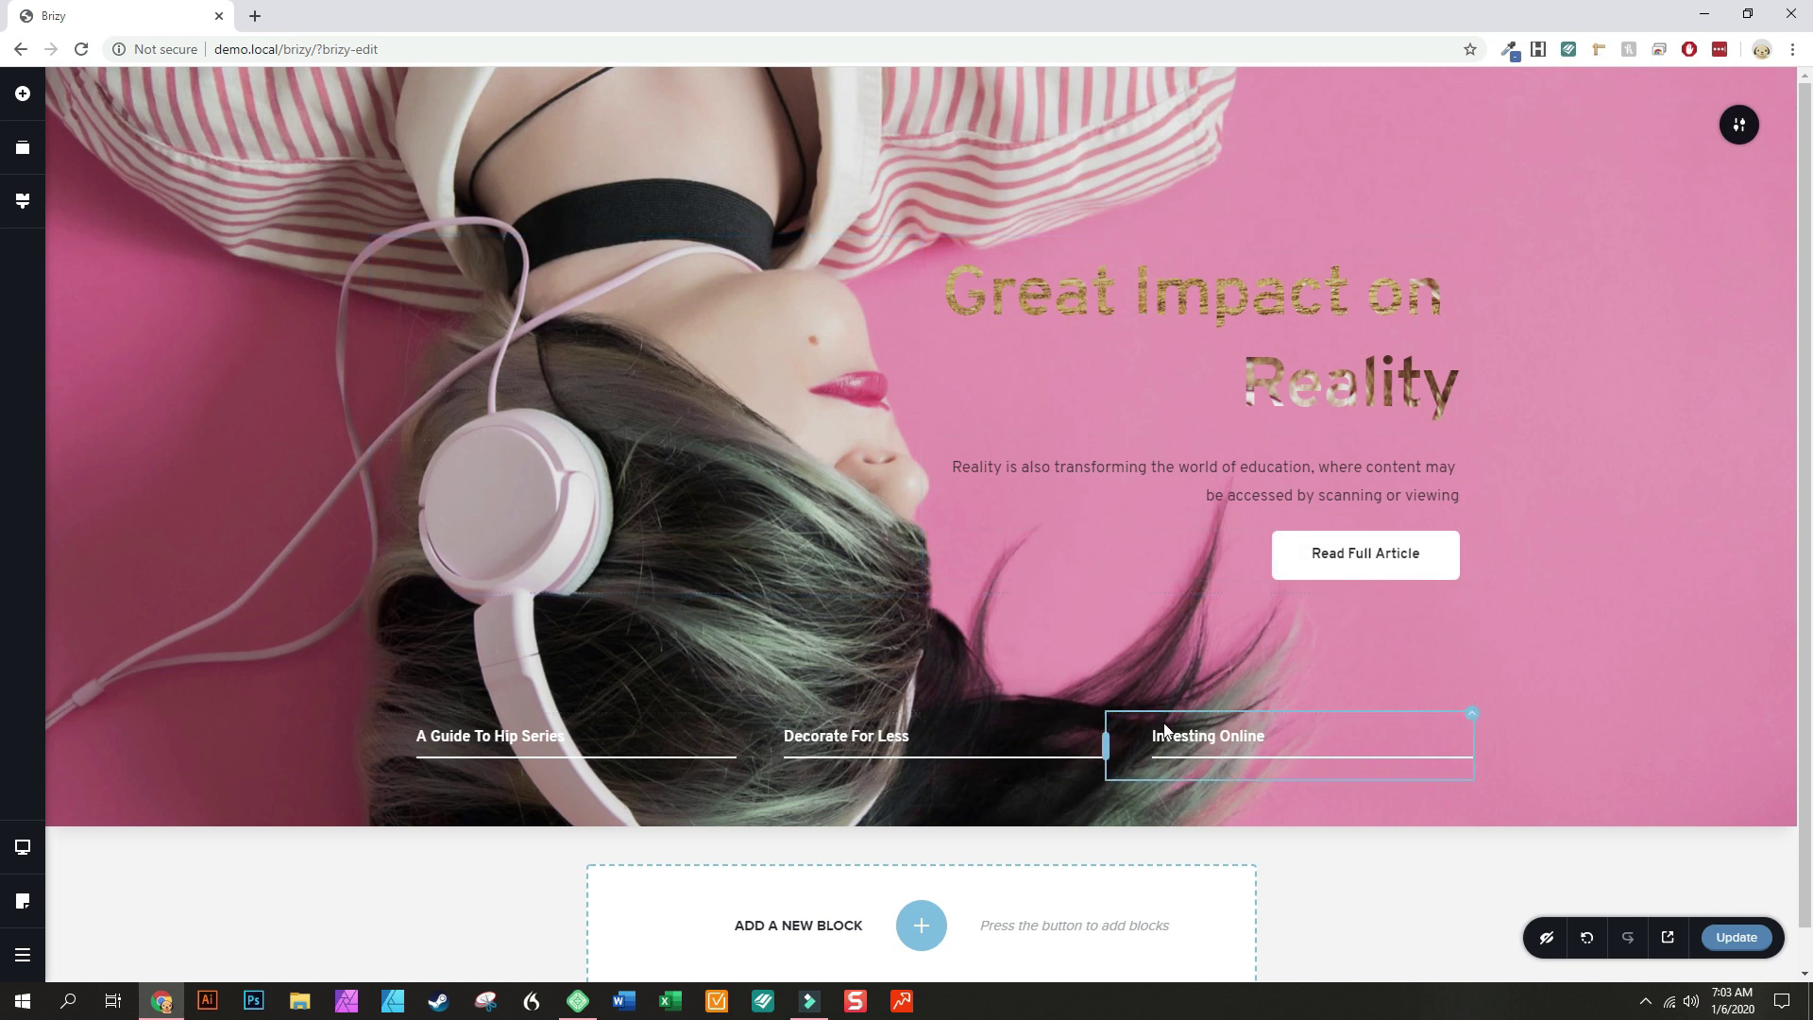
{"action": "left_click", "coordinate": [818, 761]}
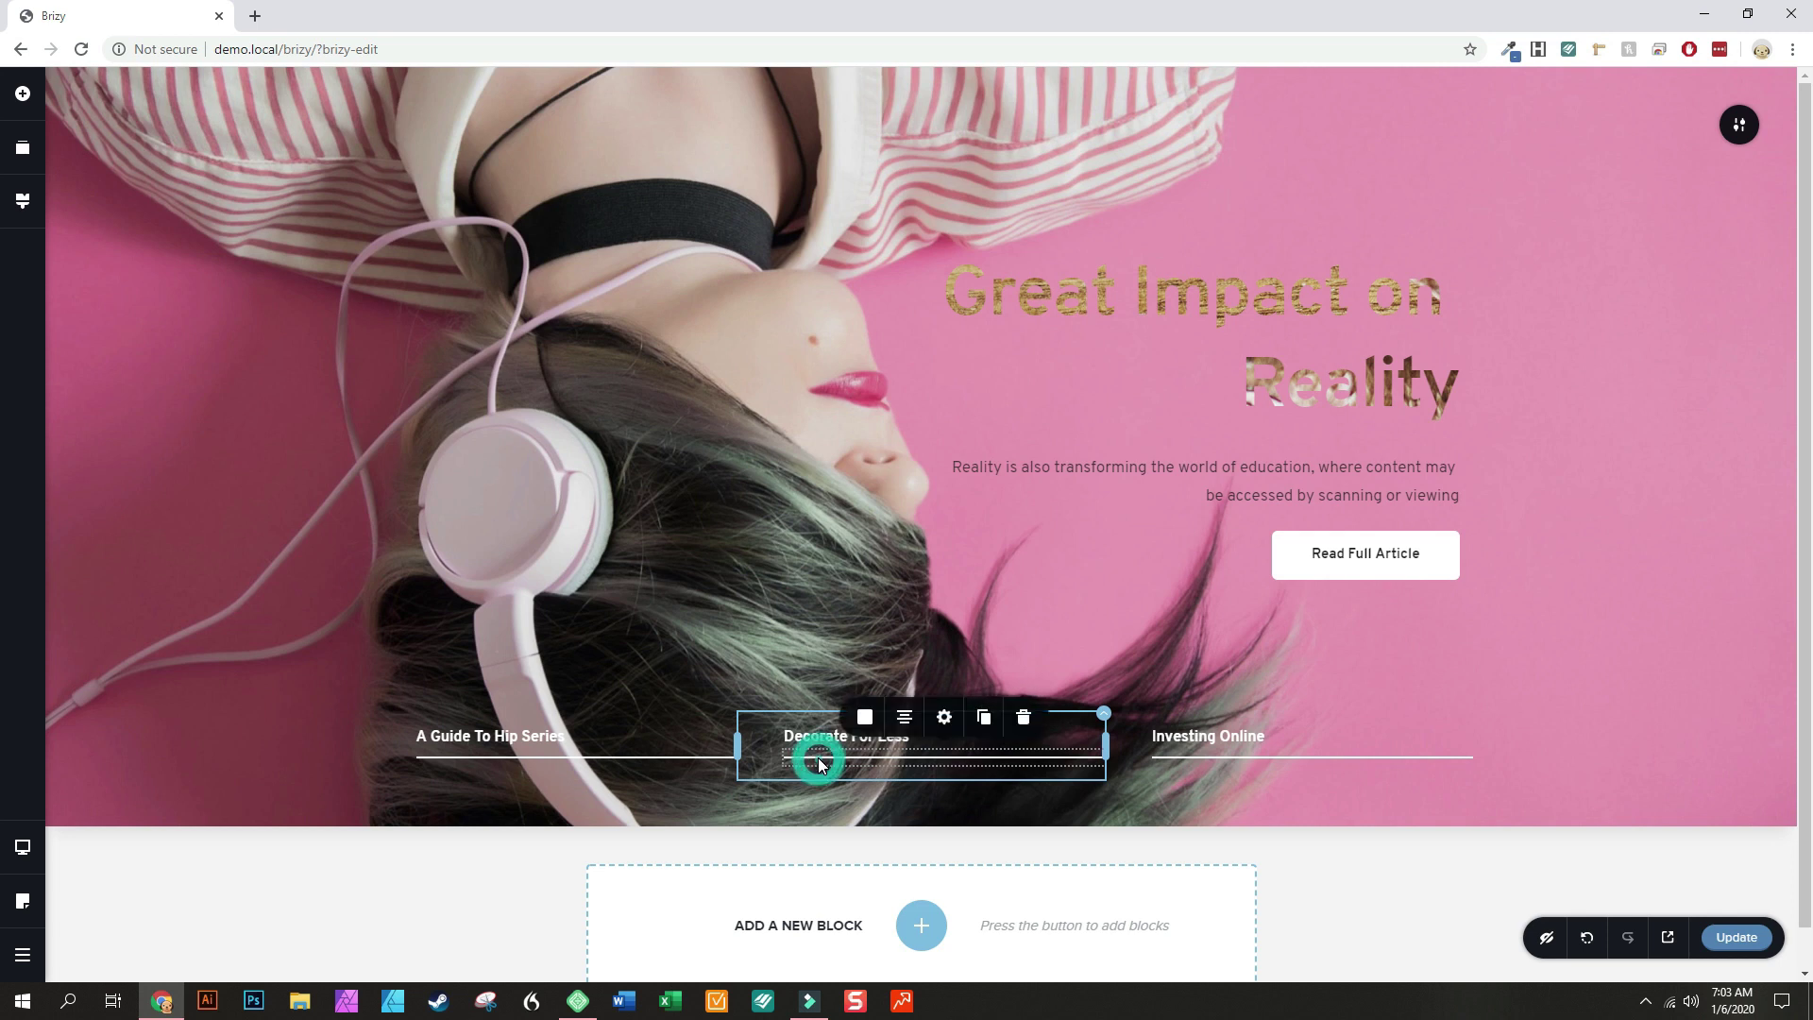
{"action": "left_click", "coordinate": [575, 761]}
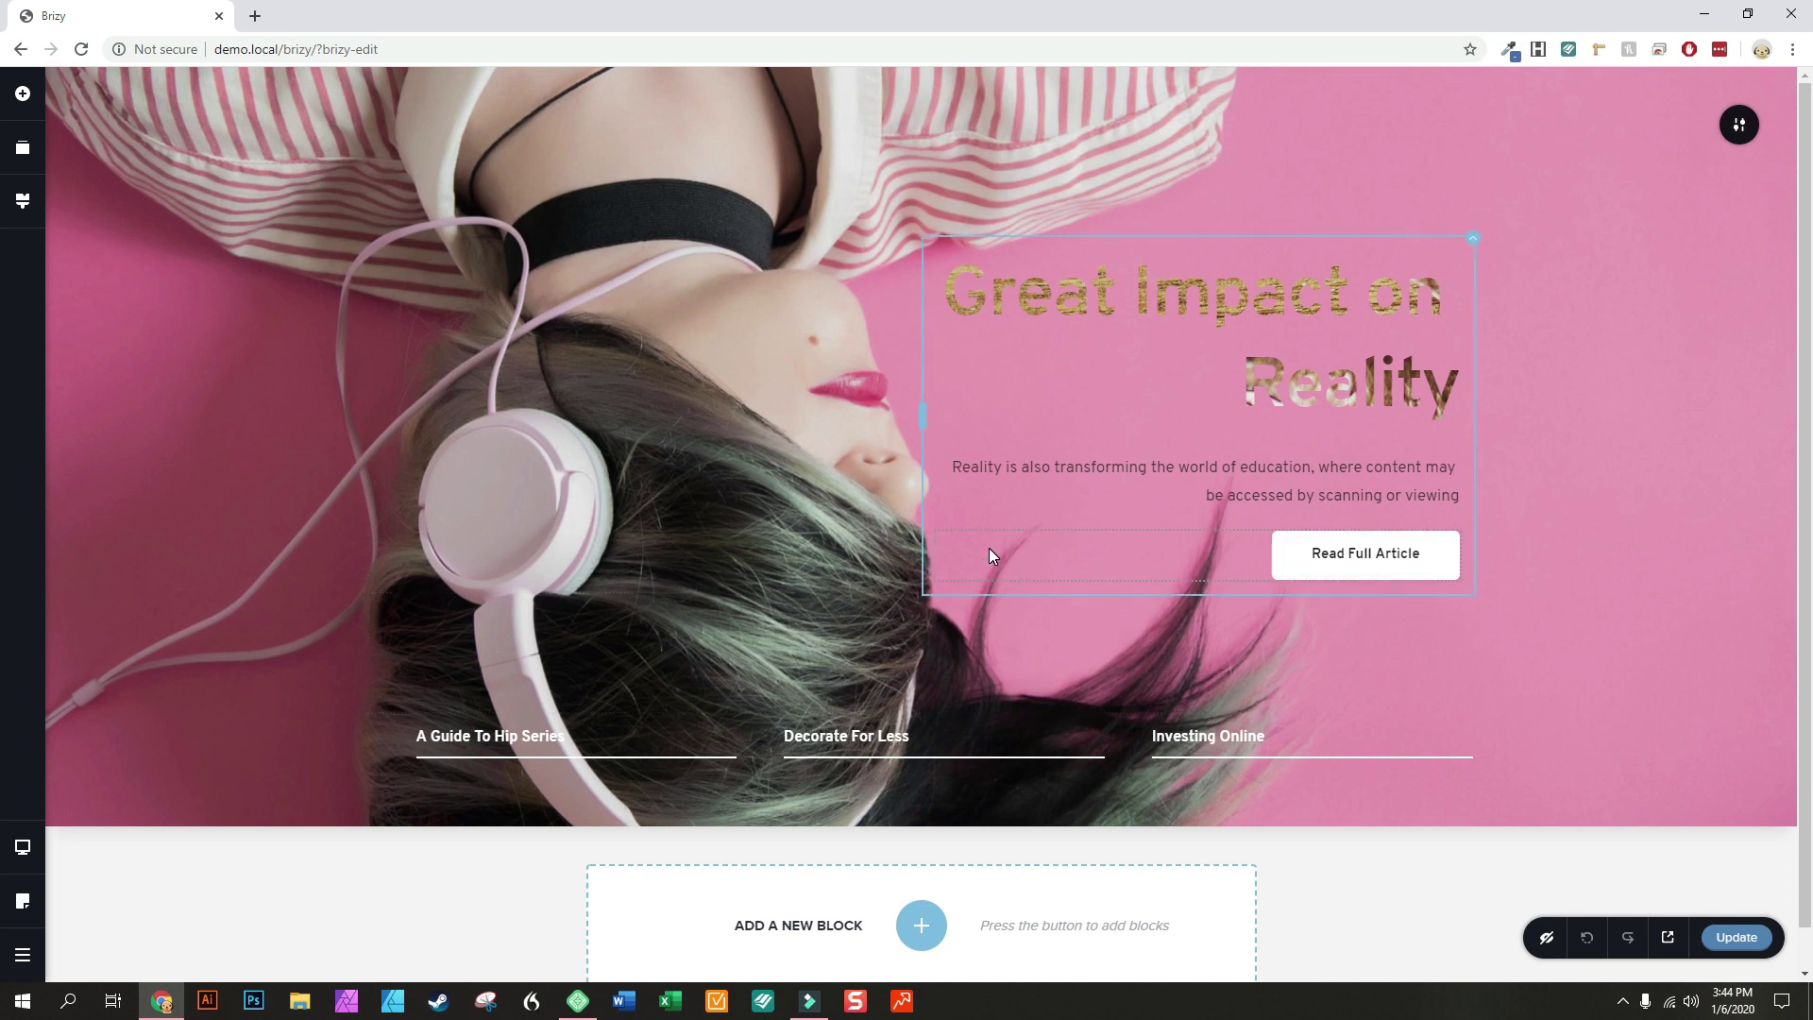
Try the Magazine and then Graceful global styles on the page
{"action": "left_click", "coordinate": [21, 204]}
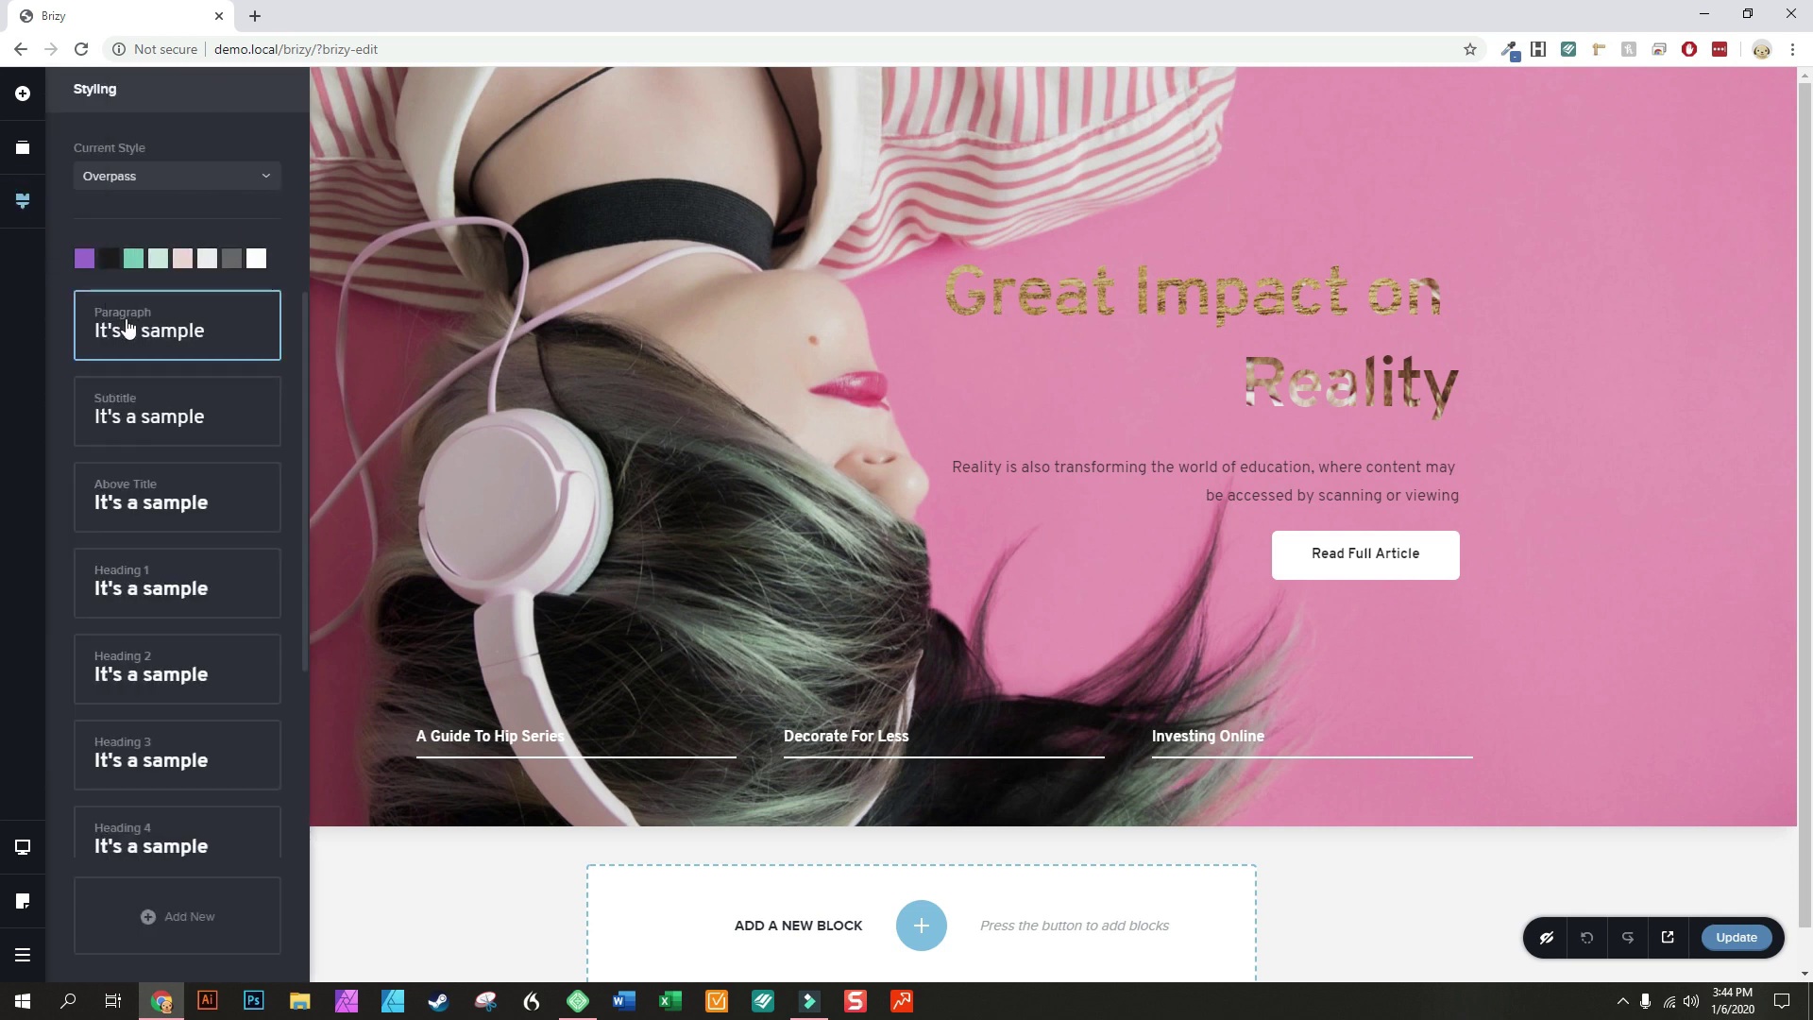
{"action": "left_click", "coordinate": [173, 178]}
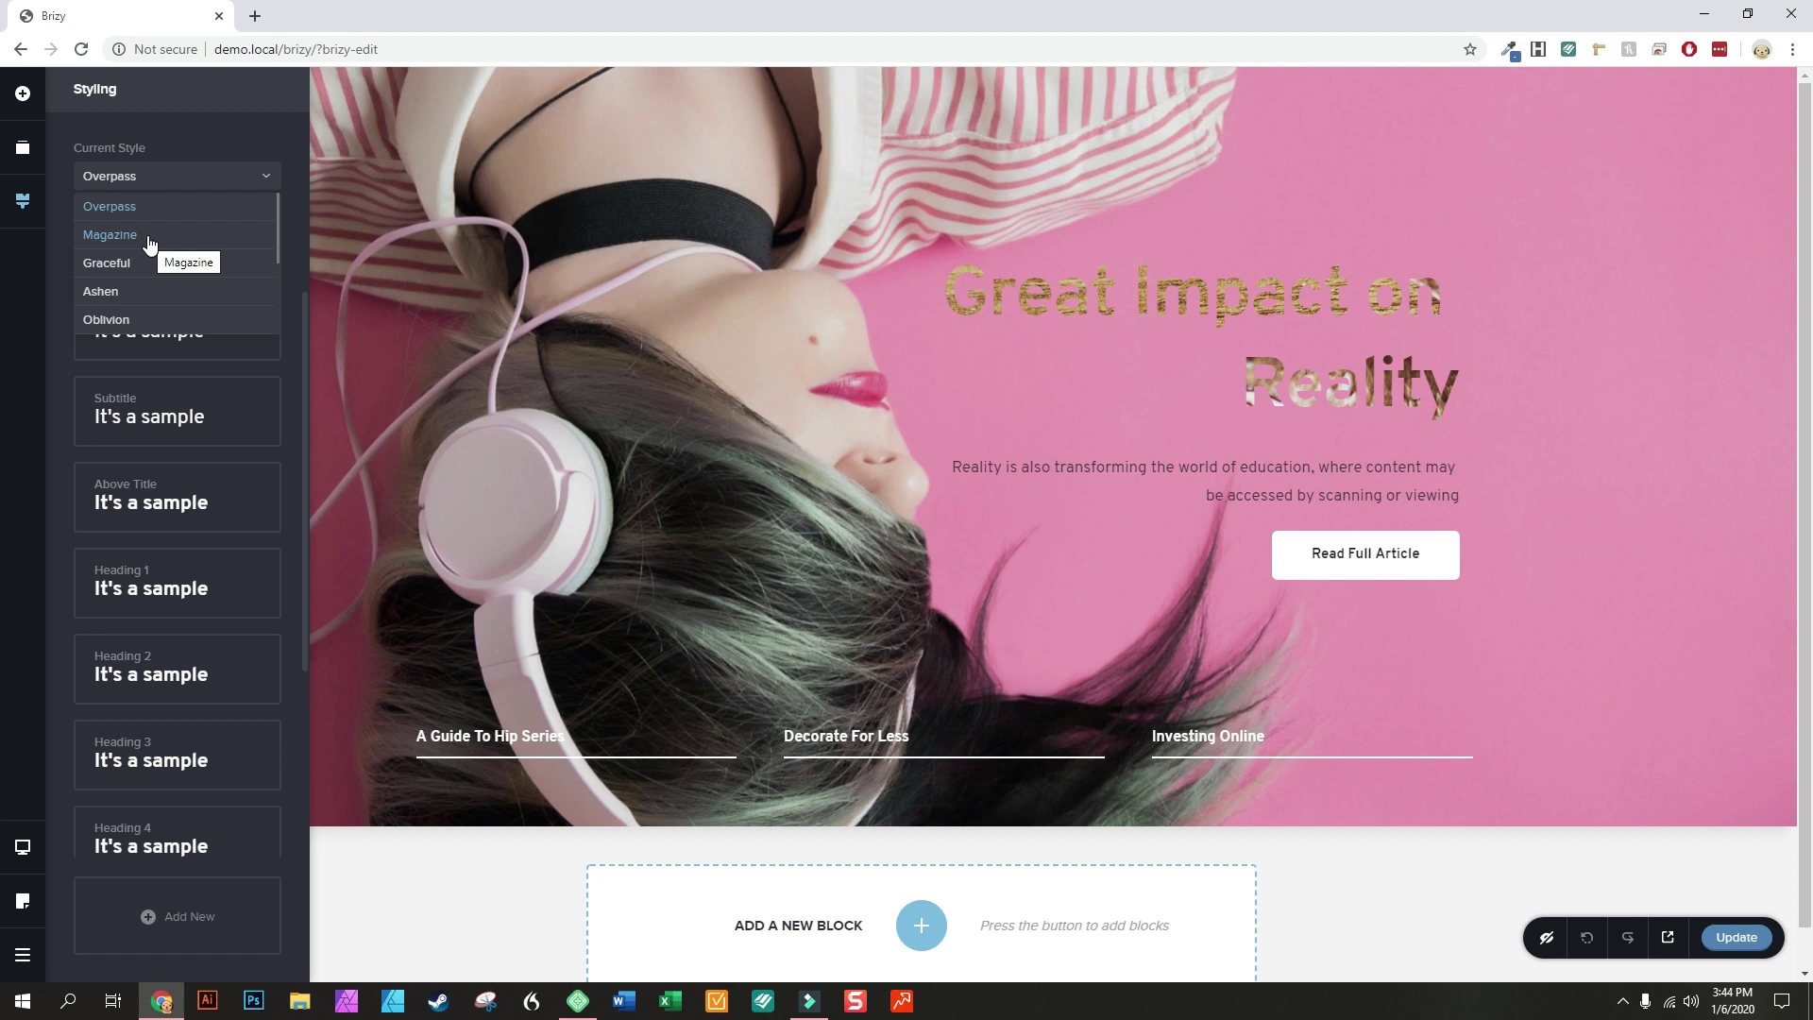
{"action": "left_click", "coordinate": [148, 236]}
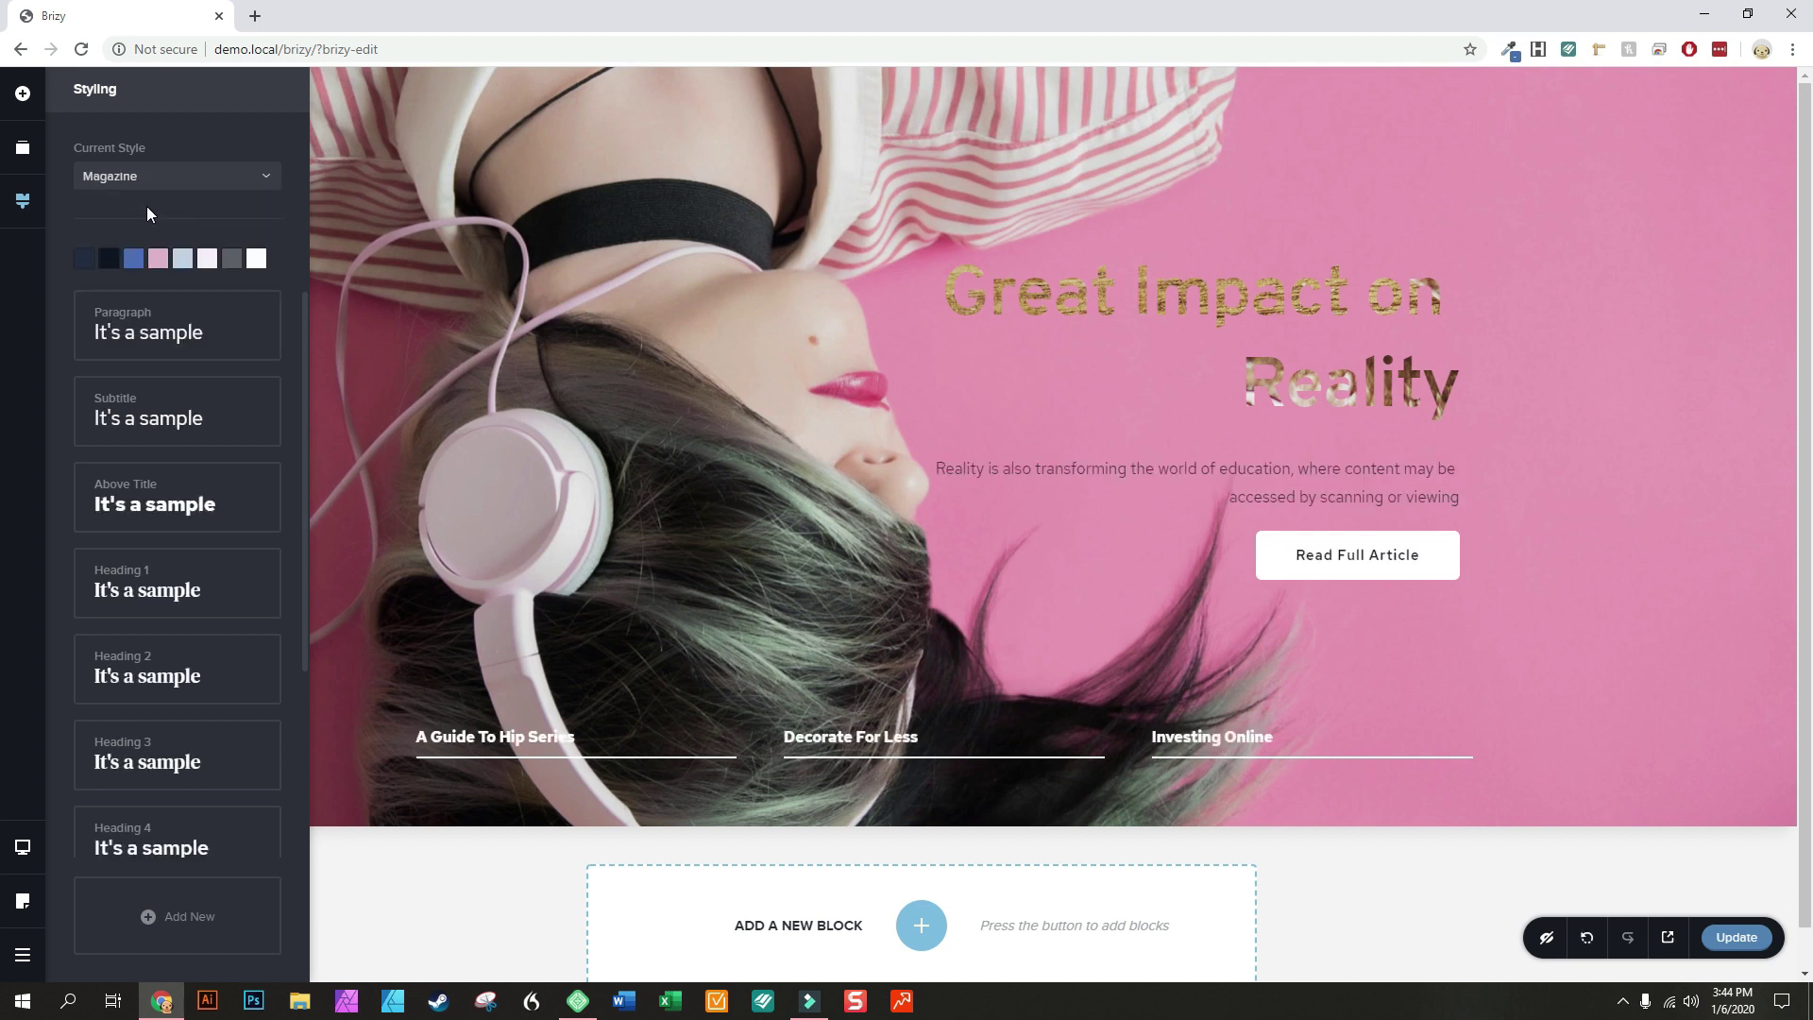
{"action": "left_click", "coordinate": [133, 179]}
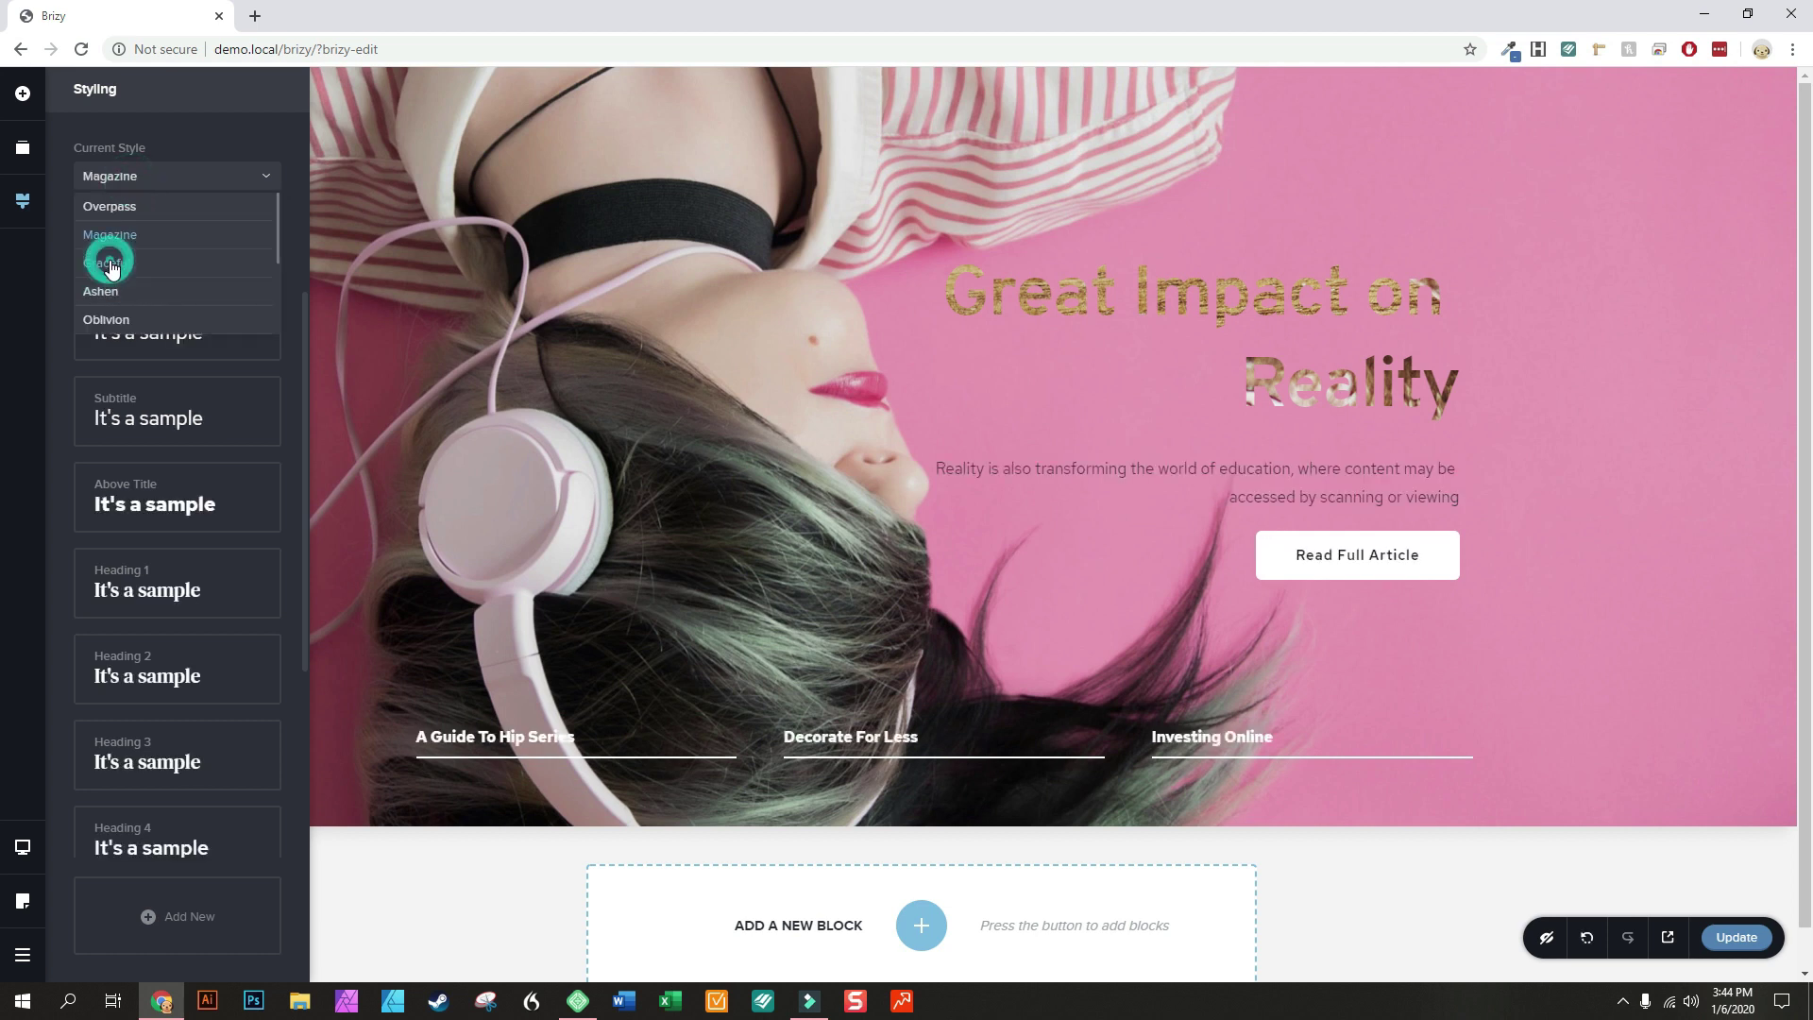
{"action": "left_click", "coordinate": [112, 268]}
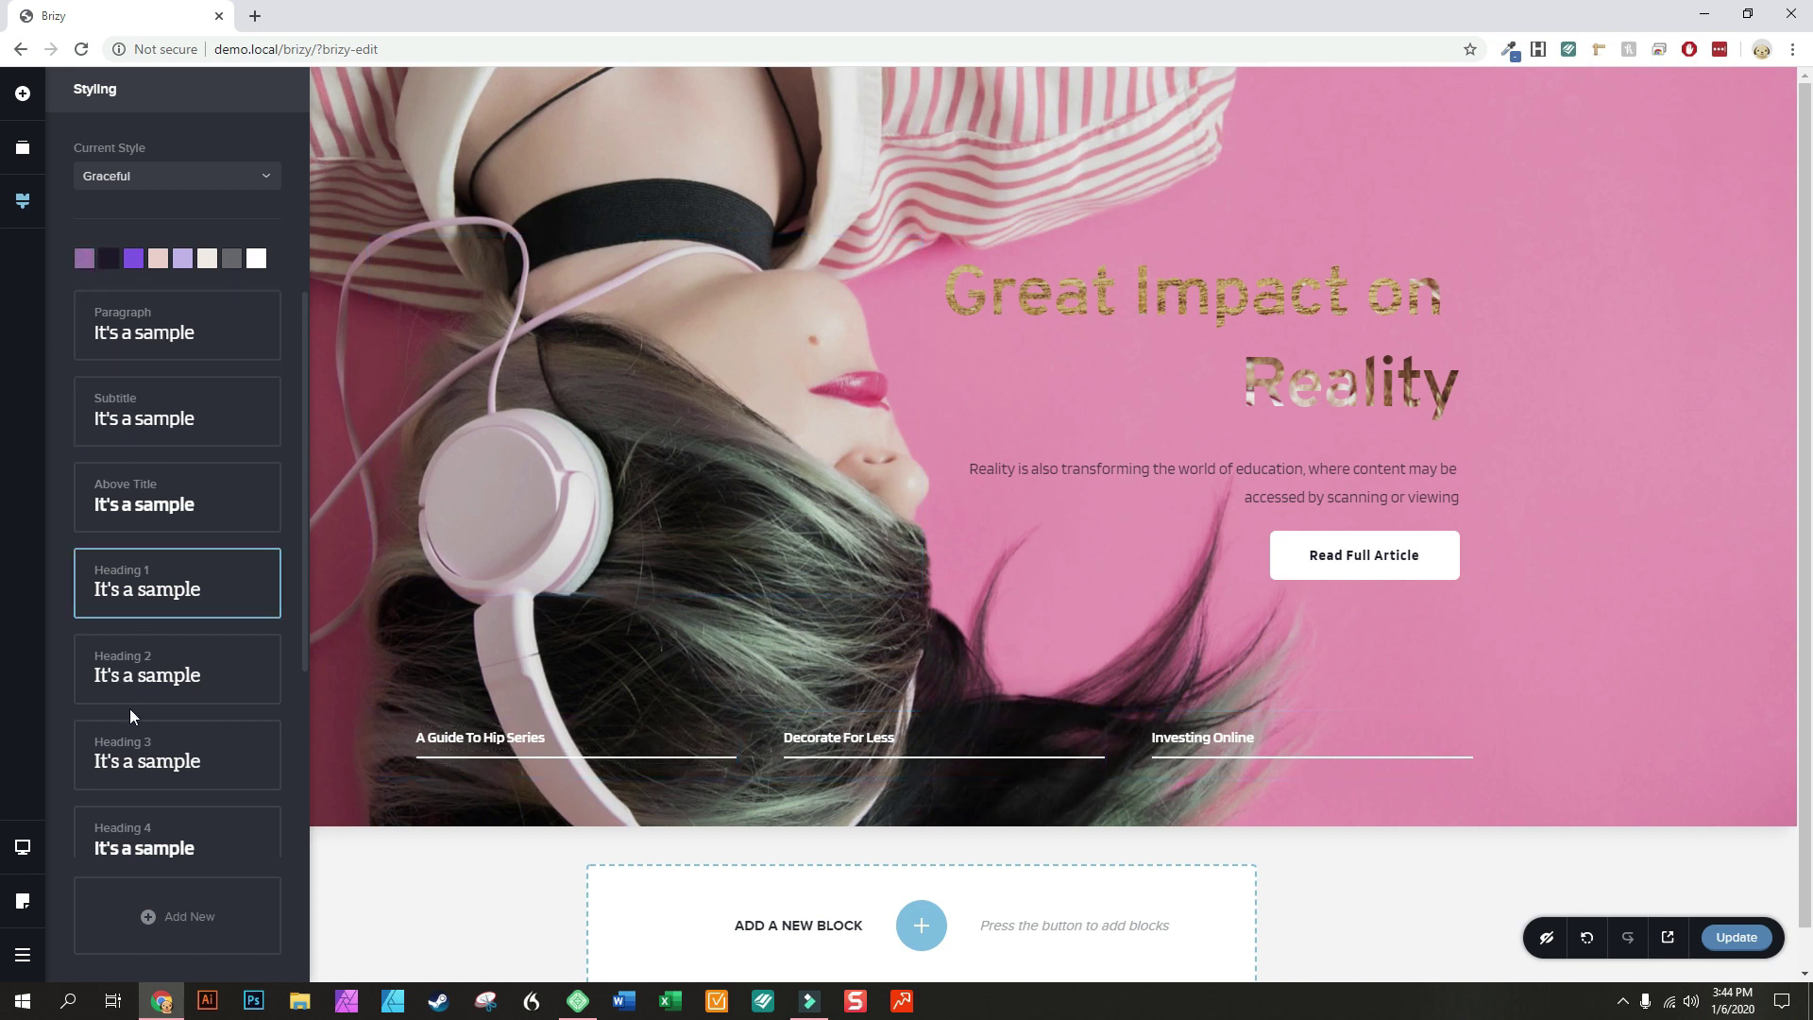
Apply the Ashen global style with its new palette and text styling
{"action": "scroll", "coordinate": [132, 722], "scroll_direction": "down", "scroll_amount": 3}
{"action": "scroll", "coordinate": [143, 699], "scroll_direction": "up", "scroll_amount": 3}
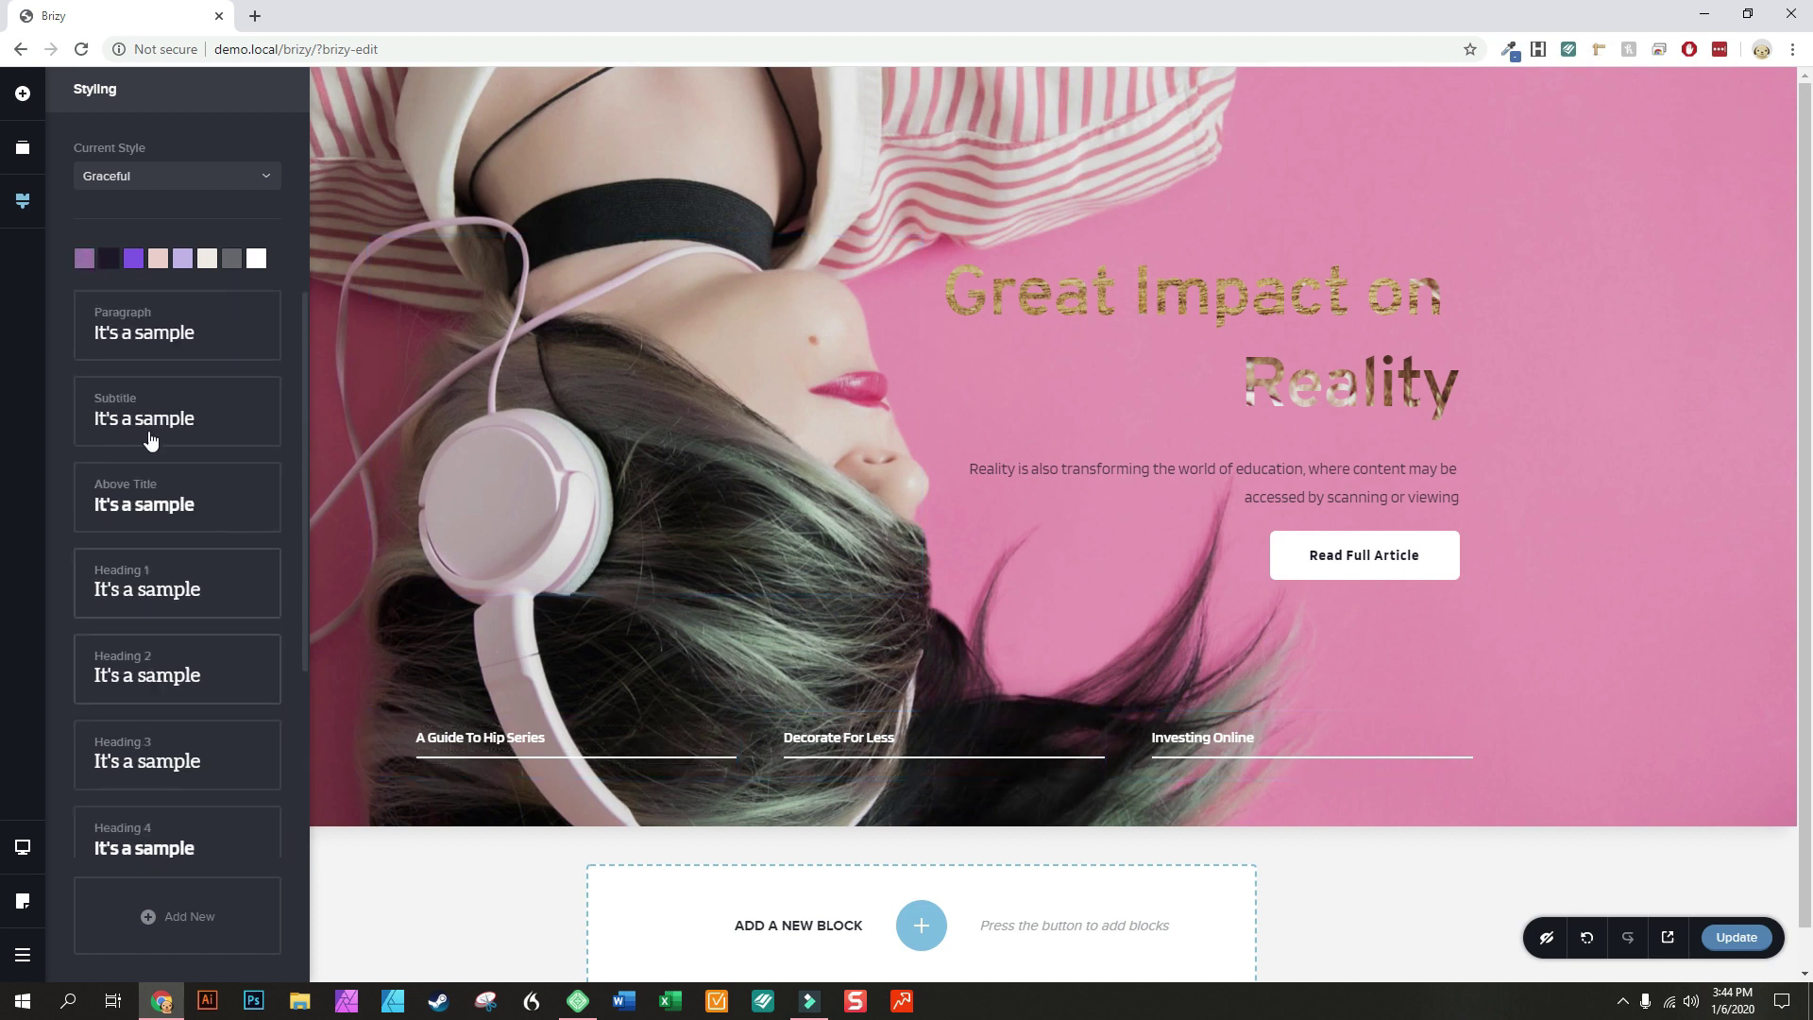
{"action": "left_click", "coordinate": [132, 189]}
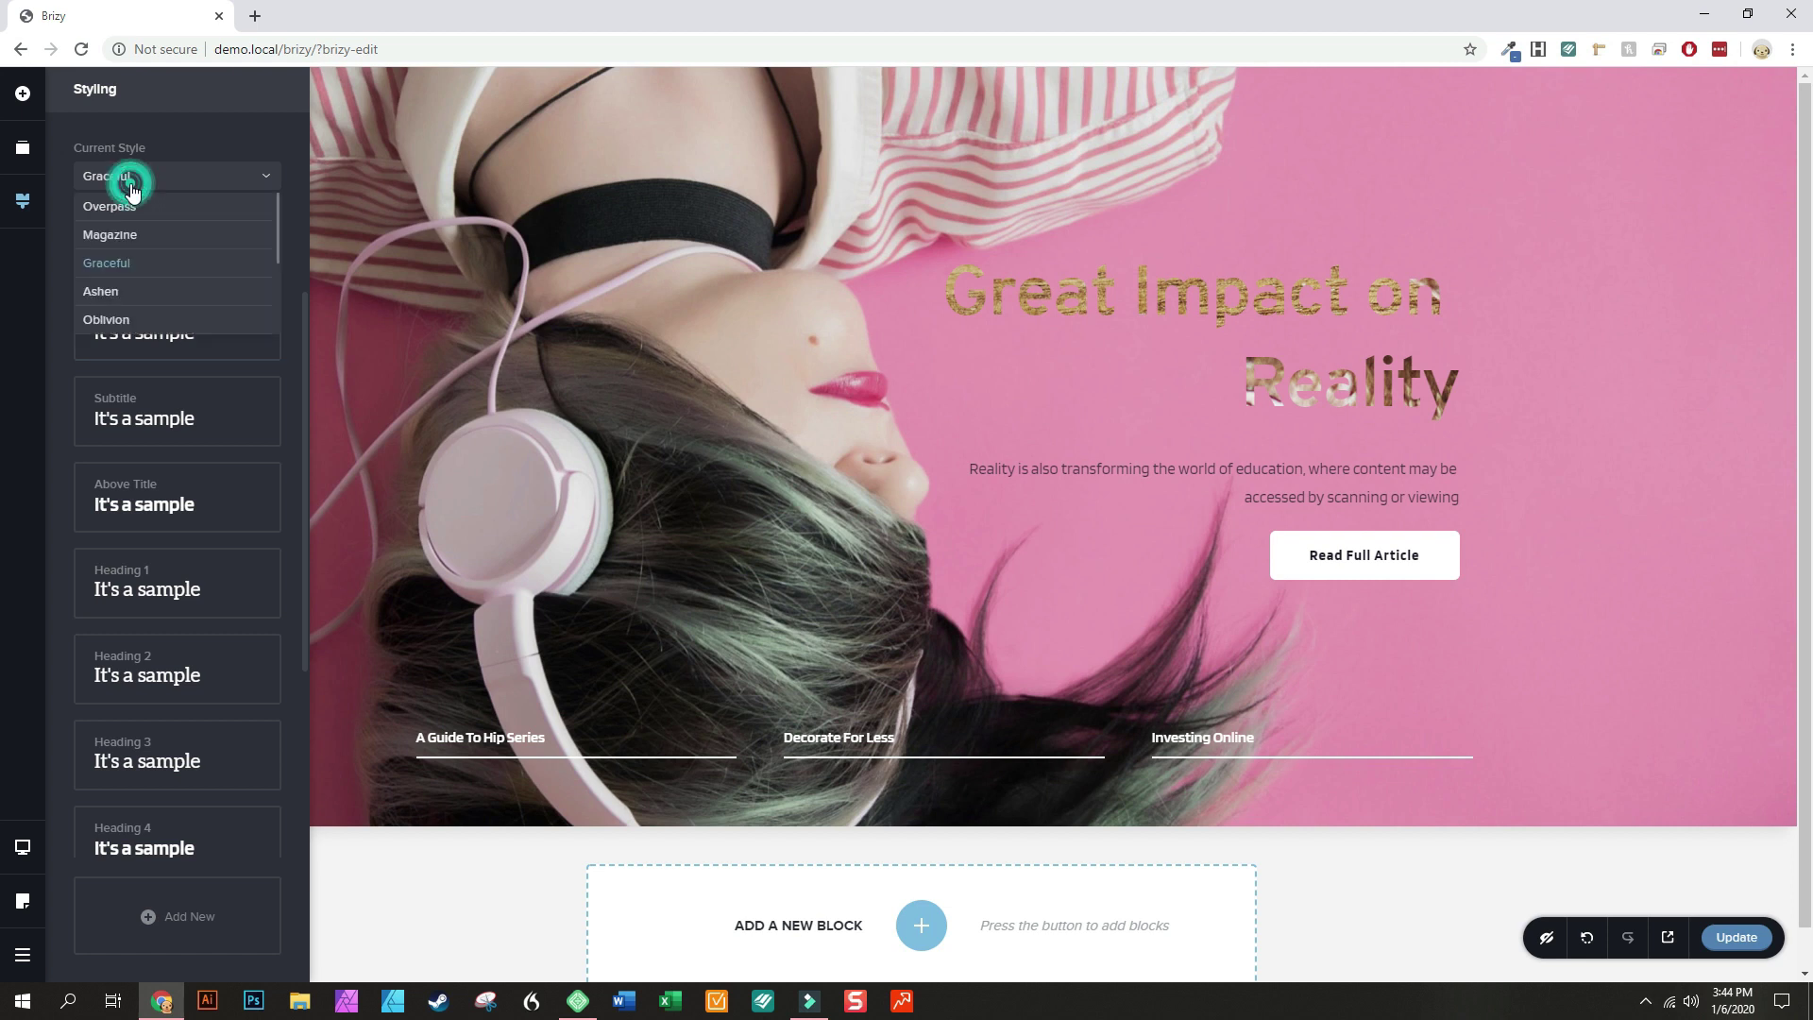
{"action": "left_click", "coordinate": [114, 298]}
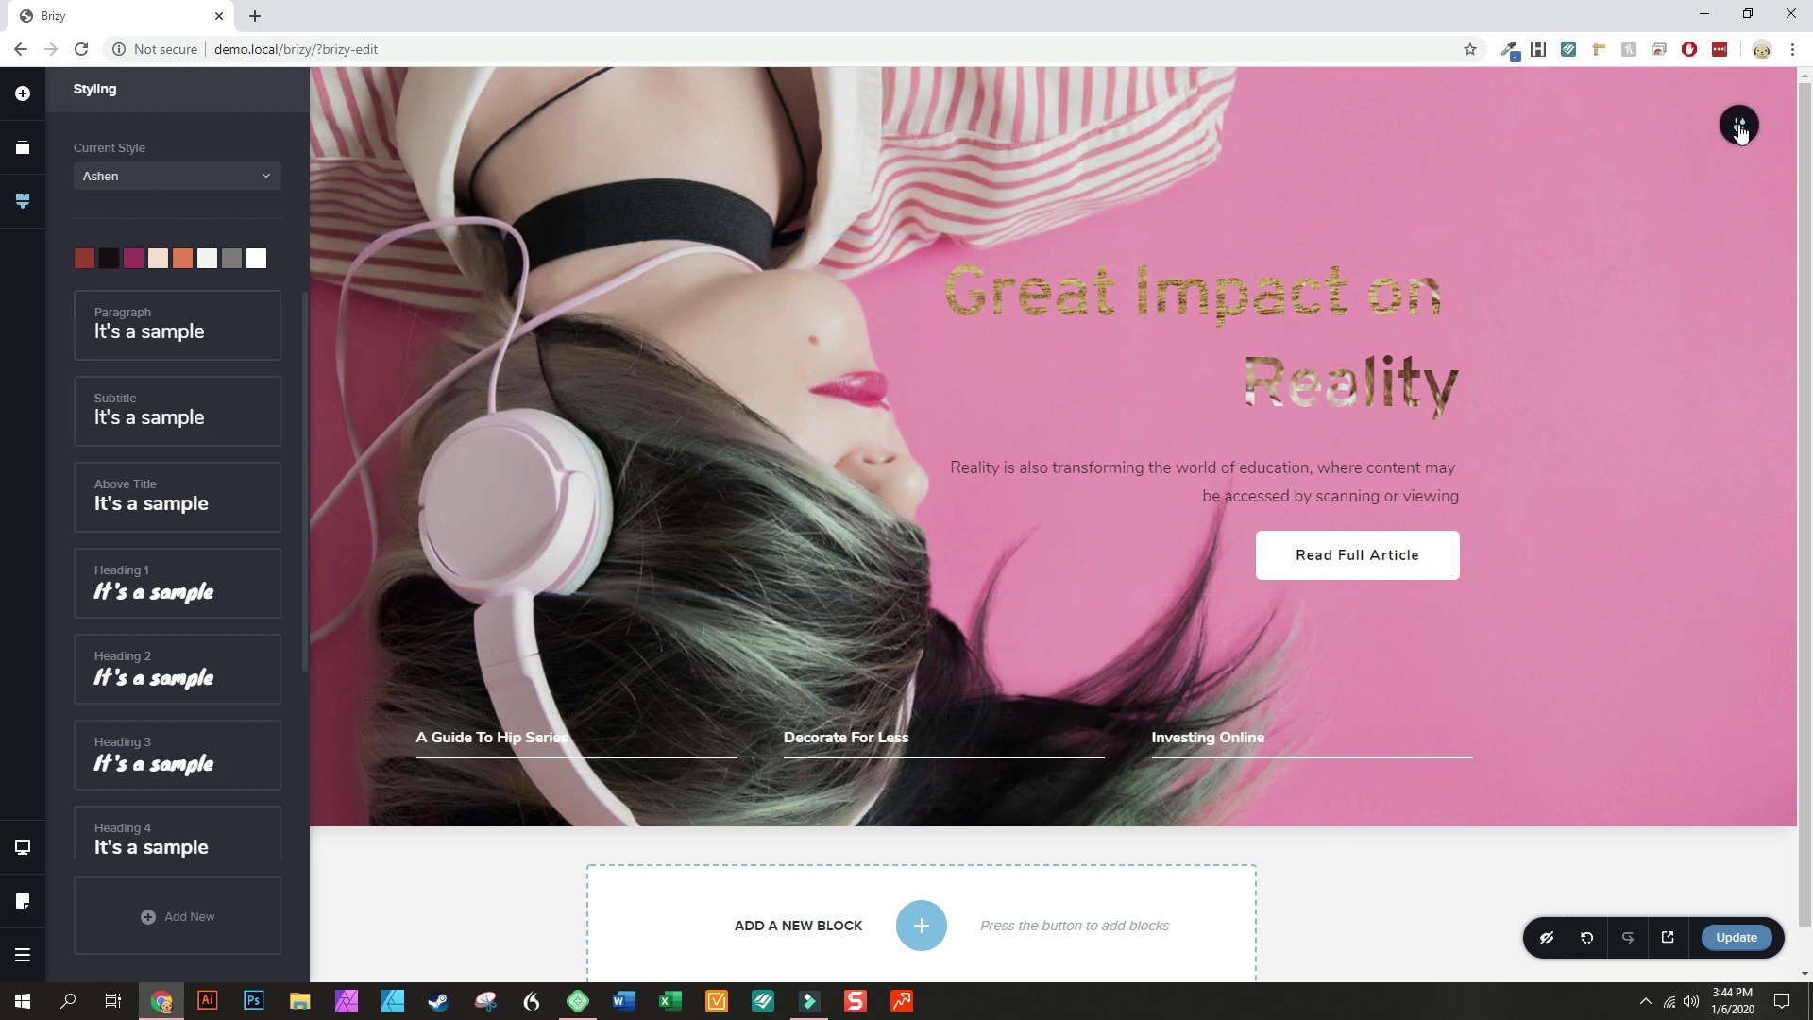
{"action": "left_click", "coordinate": [1740, 127]}
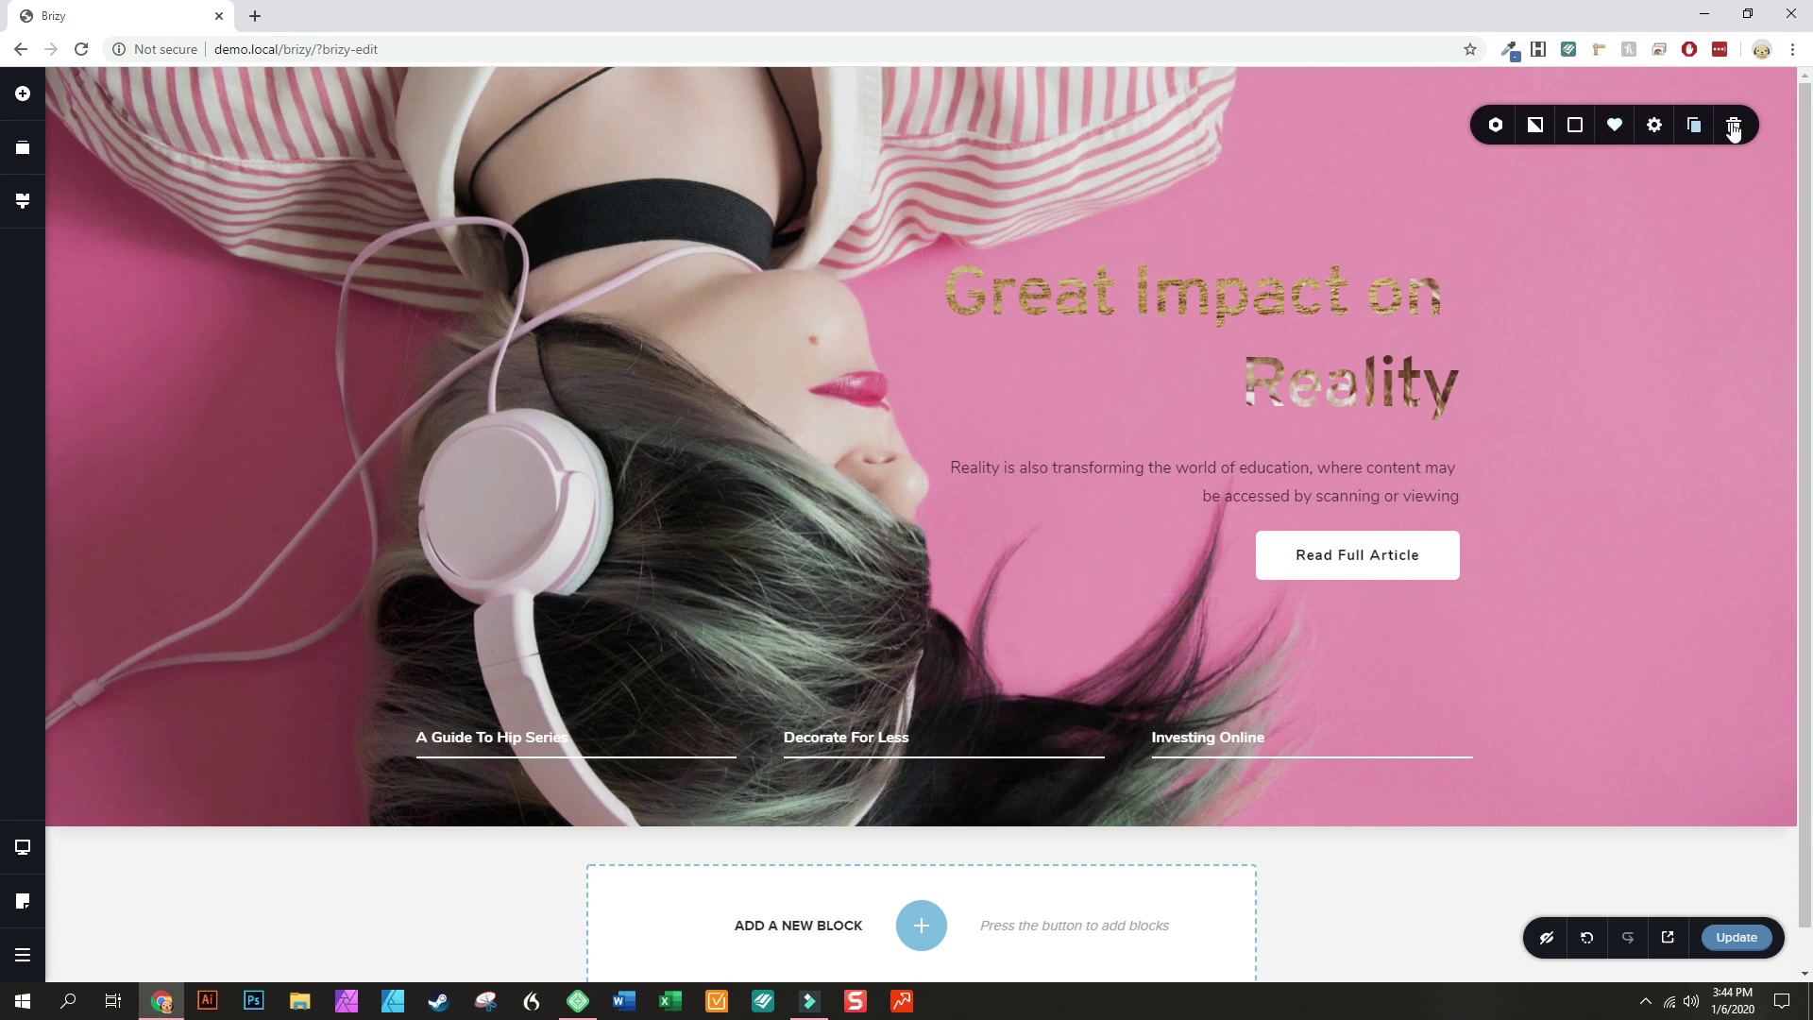
Delete the hero section and open the Advisors pack in the Layouts library
{"action": "left_click", "coordinate": [1733, 128]}
{"action": "left_click", "coordinate": [913, 526]}
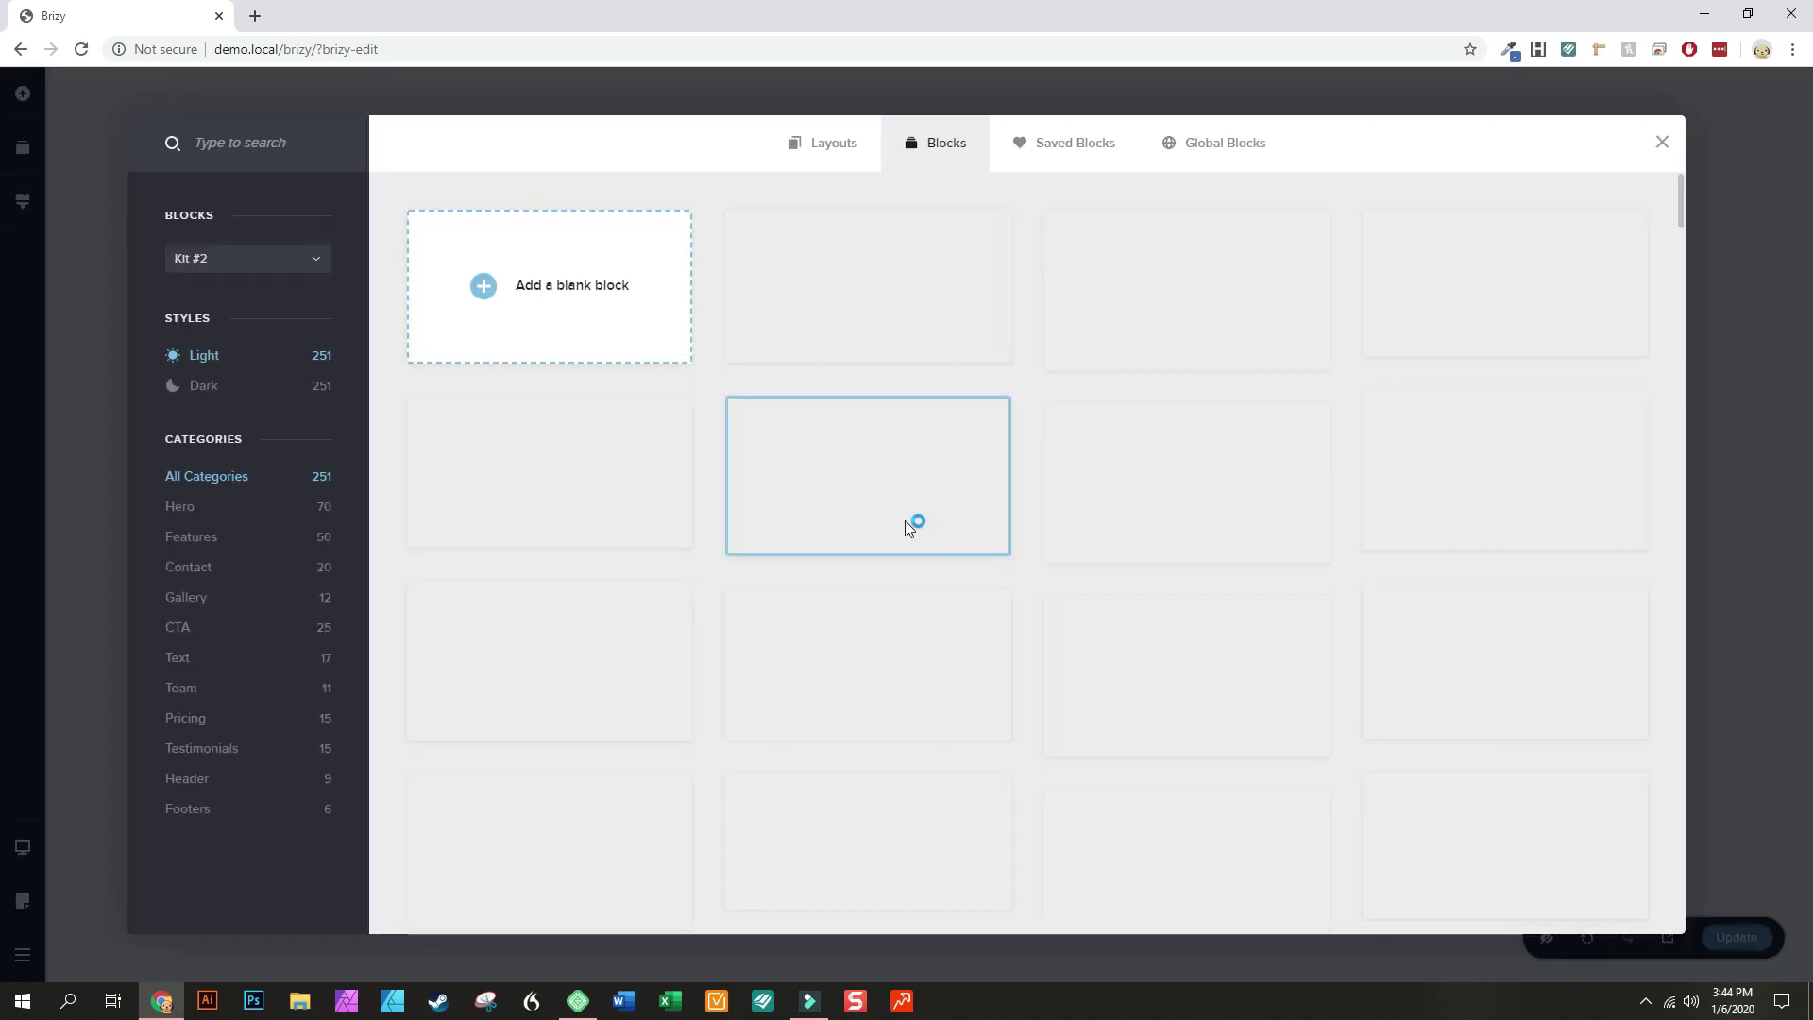
{"action": "left_click", "coordinate": [828, 146]}
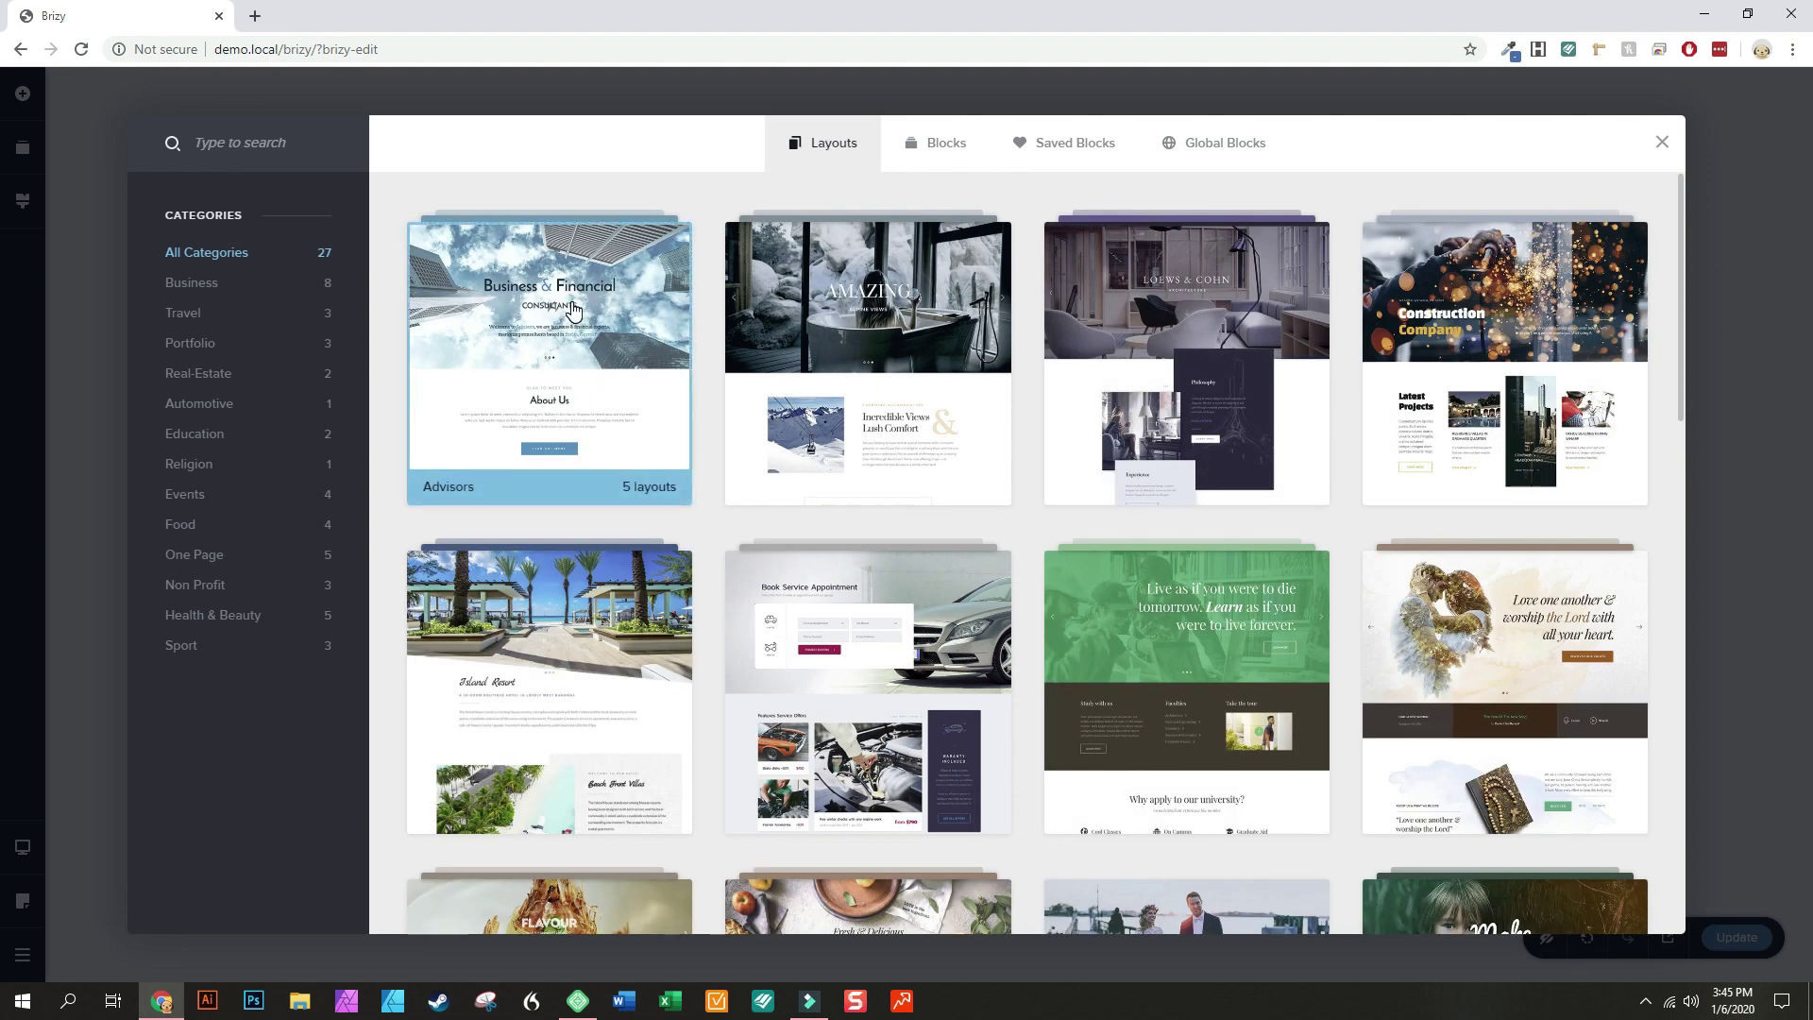
{"action": "left_click", "coordinate": [572, 310]}
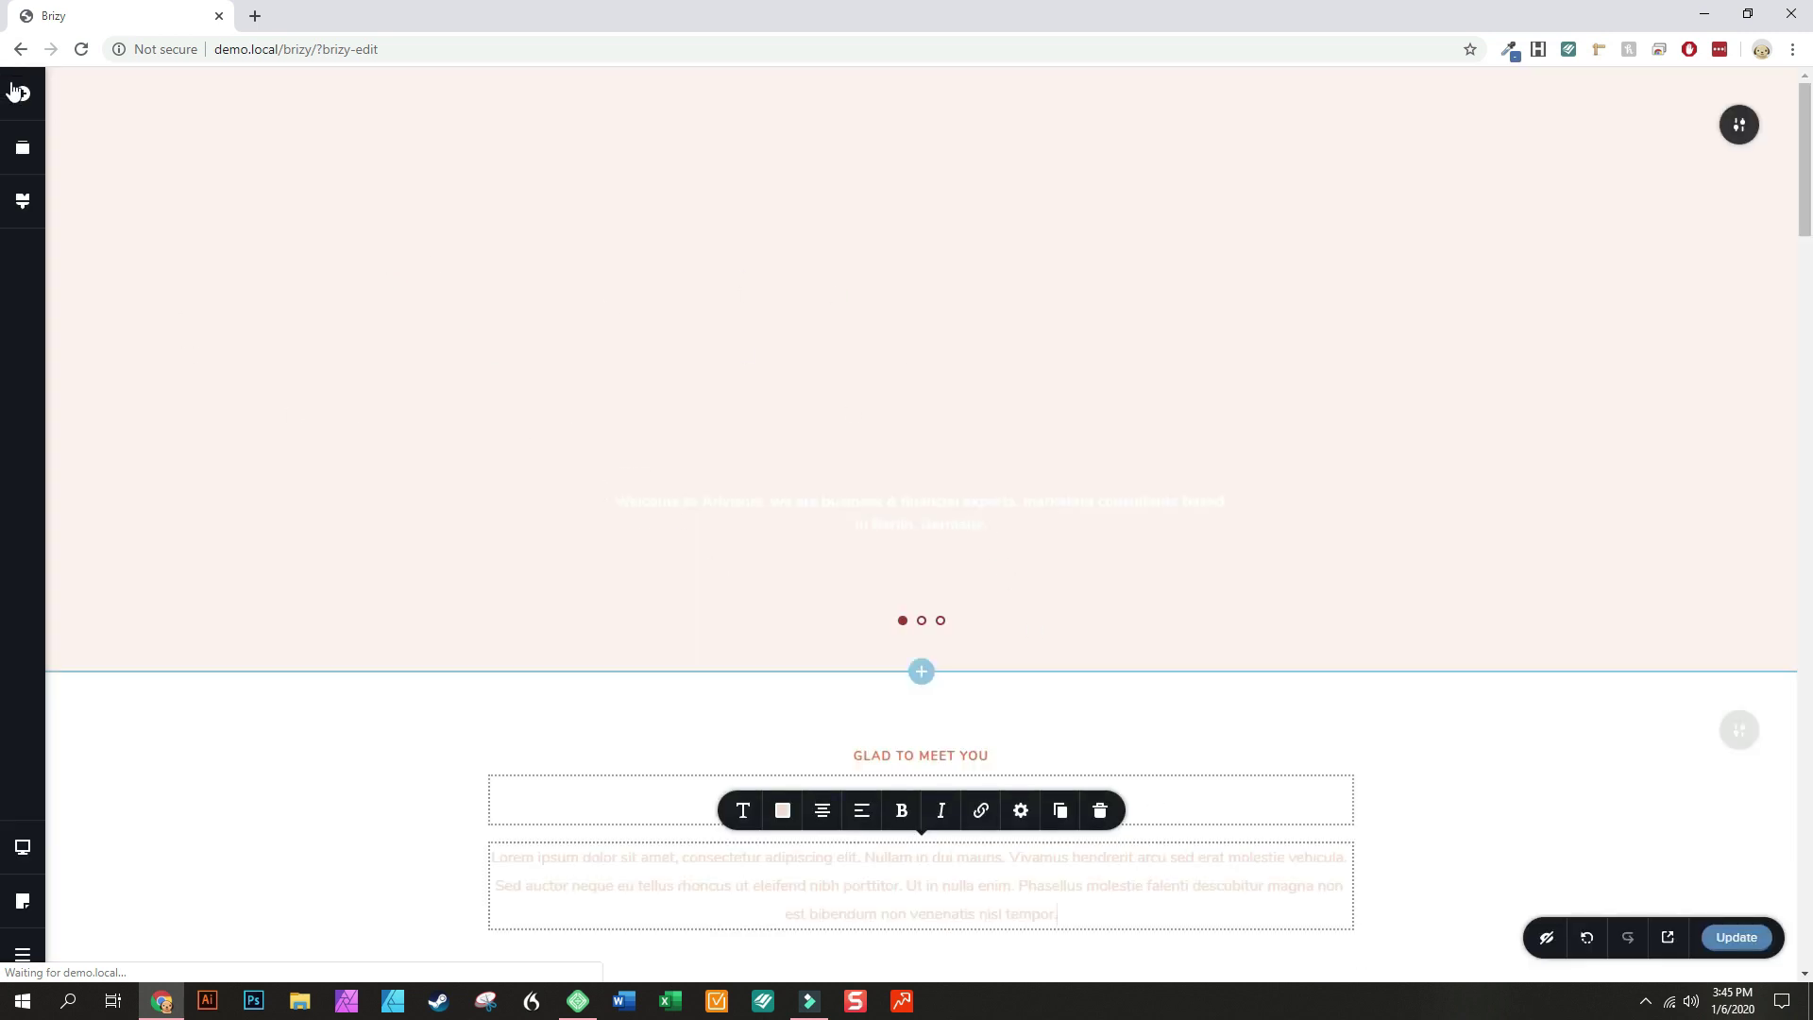
Change the Current Style from Ashen to Brizy default and scroll to review the Advisors page
{"action": "left_click", "coordinate": [27, 203]}
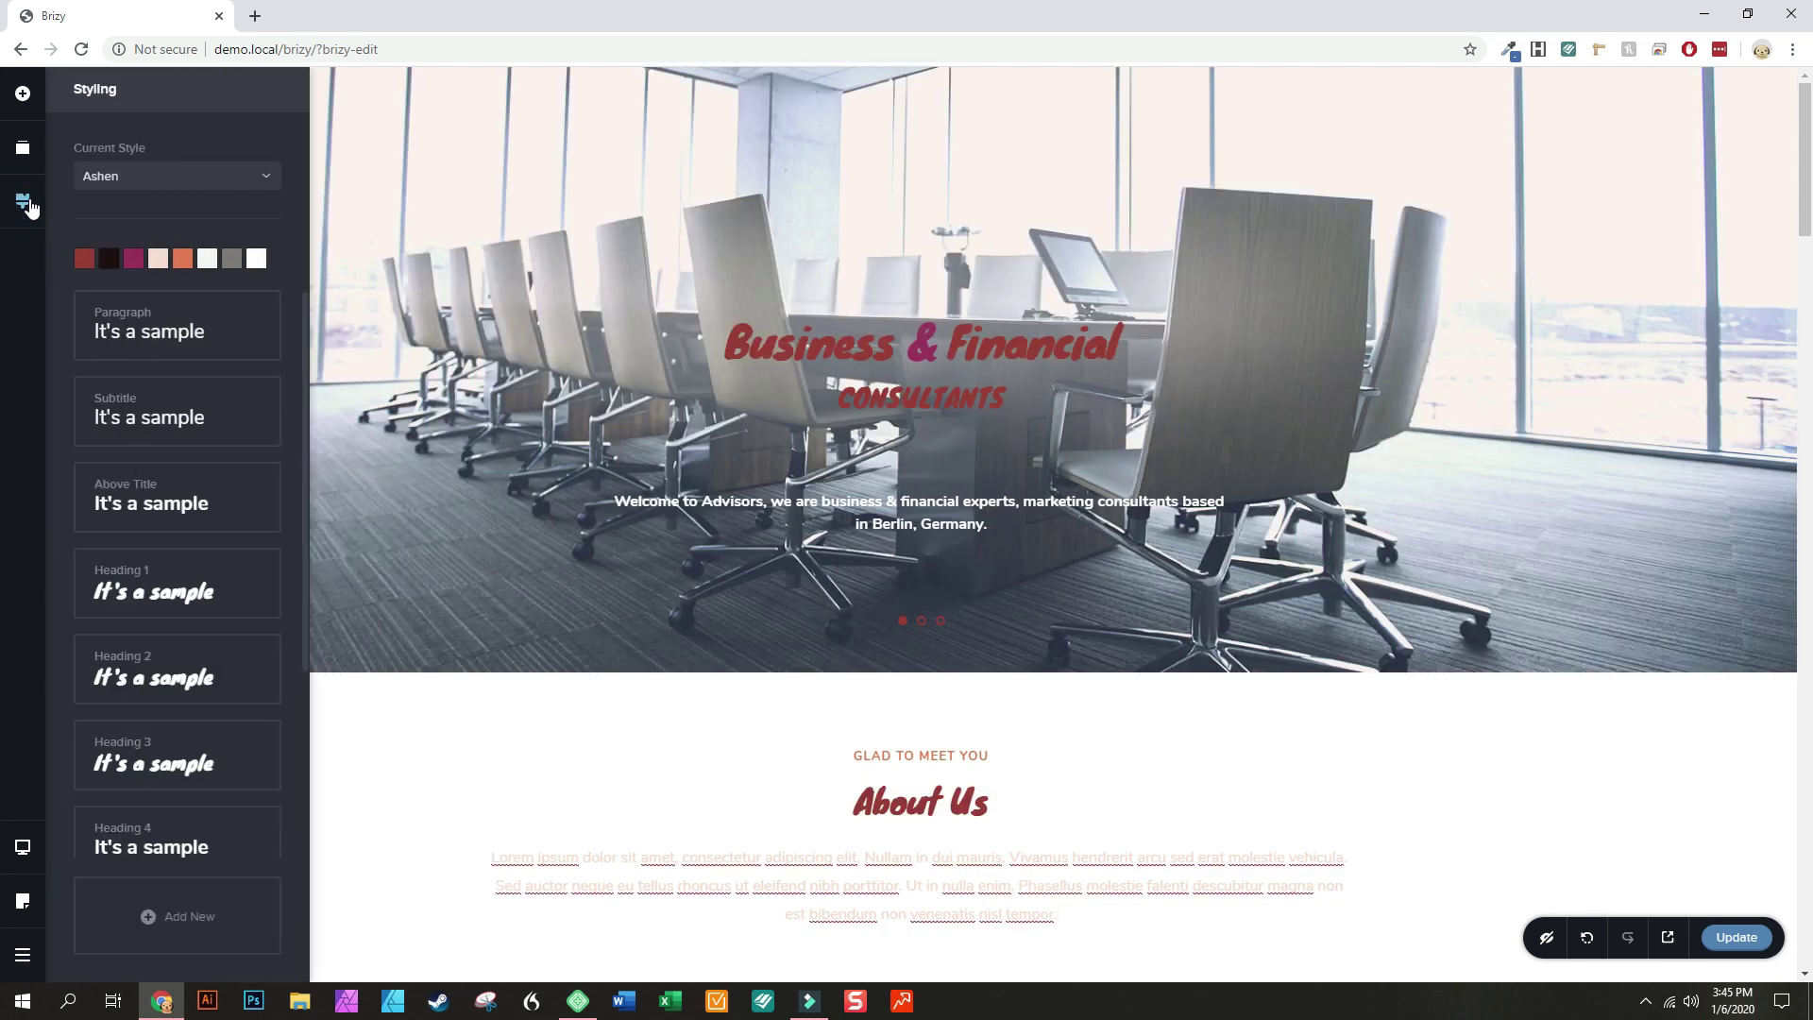
{"action": "left_click", "coordinate": [124, 180]}
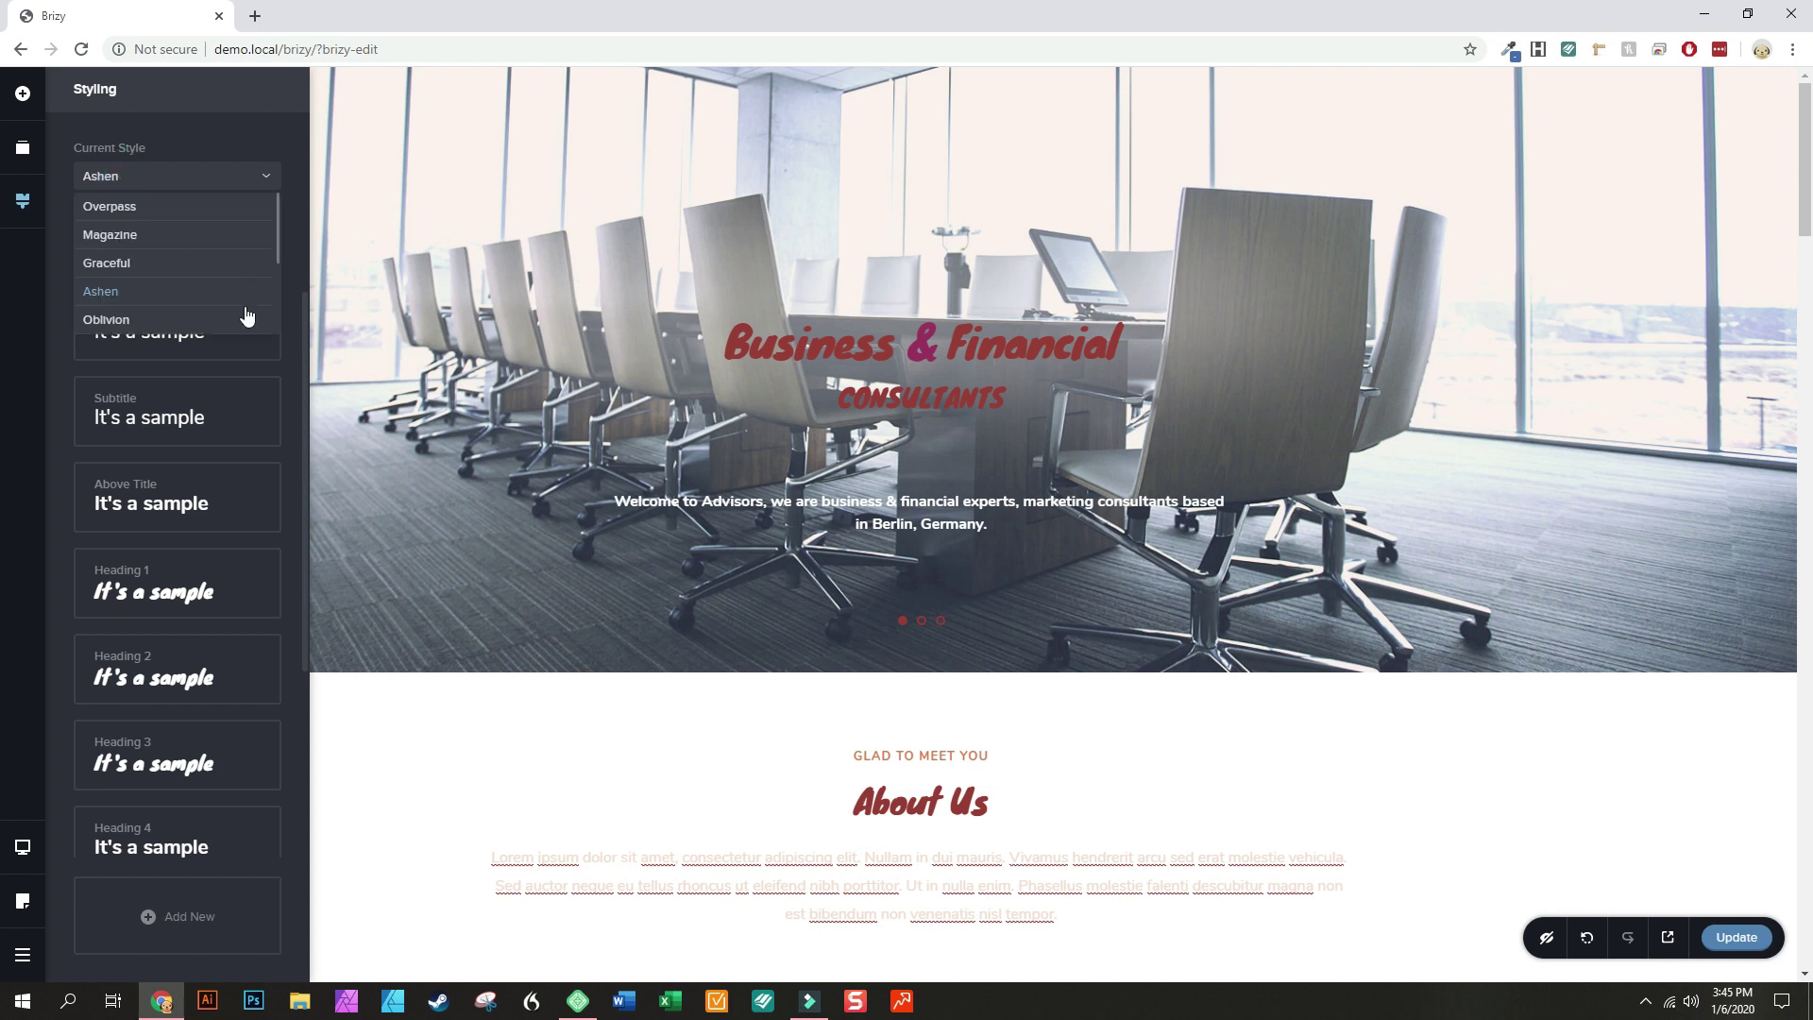
{"action": "scroll", "coordinate": [114, 307], "scroll_direction": "down", "scroll_amount": 3}
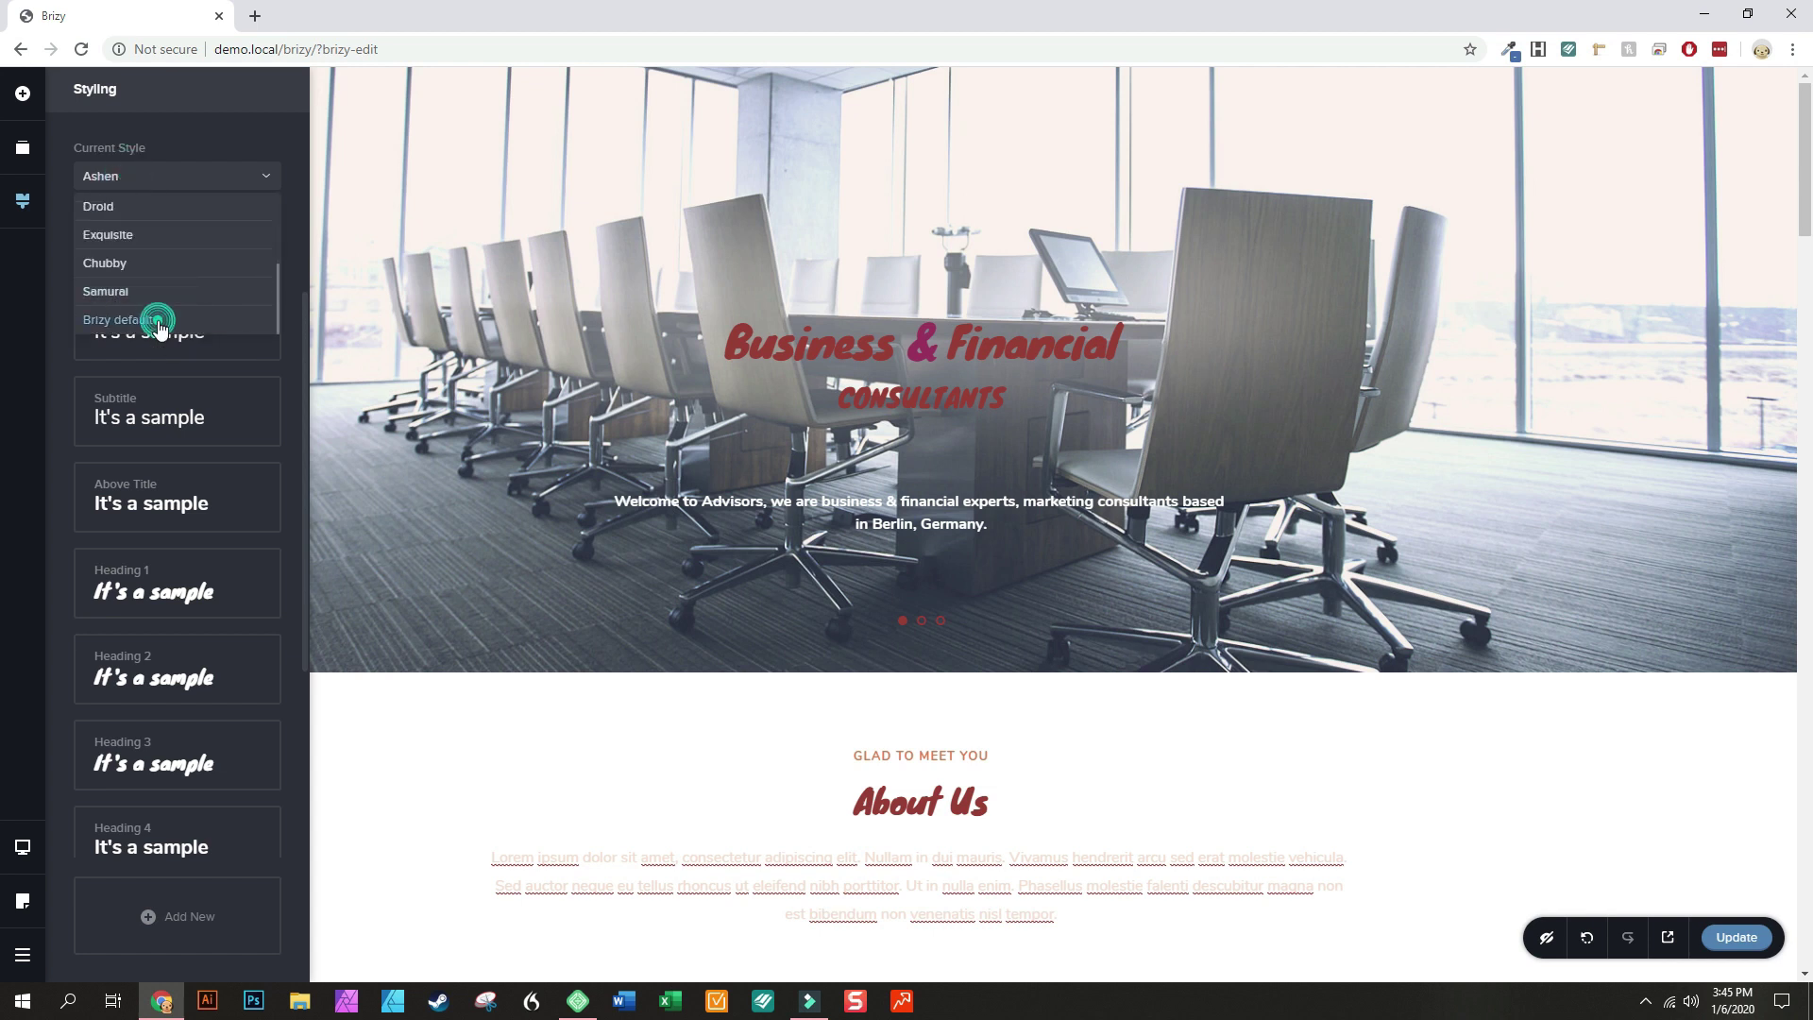
{"action": "left_click", "coordinate": [119, 320]}
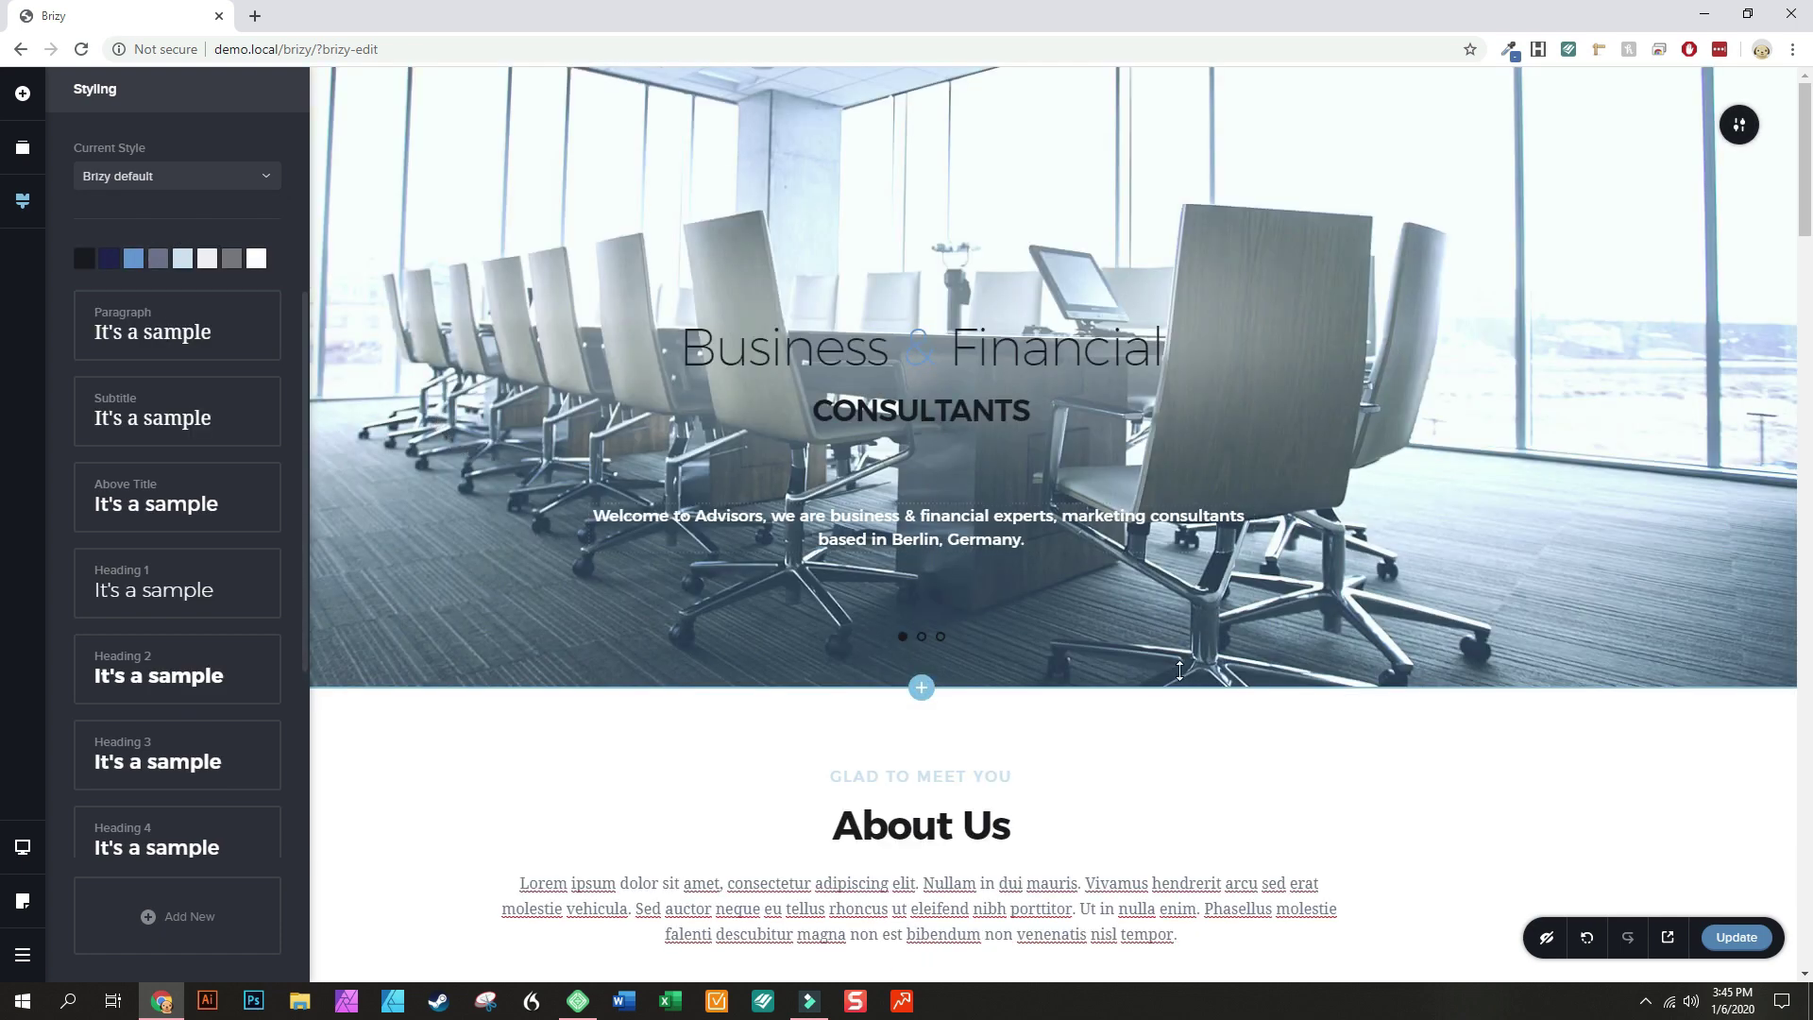
{"action": "scroll", "coordinate": [982, 606], "scroll_direction": "down", "scroll_amount": 10}
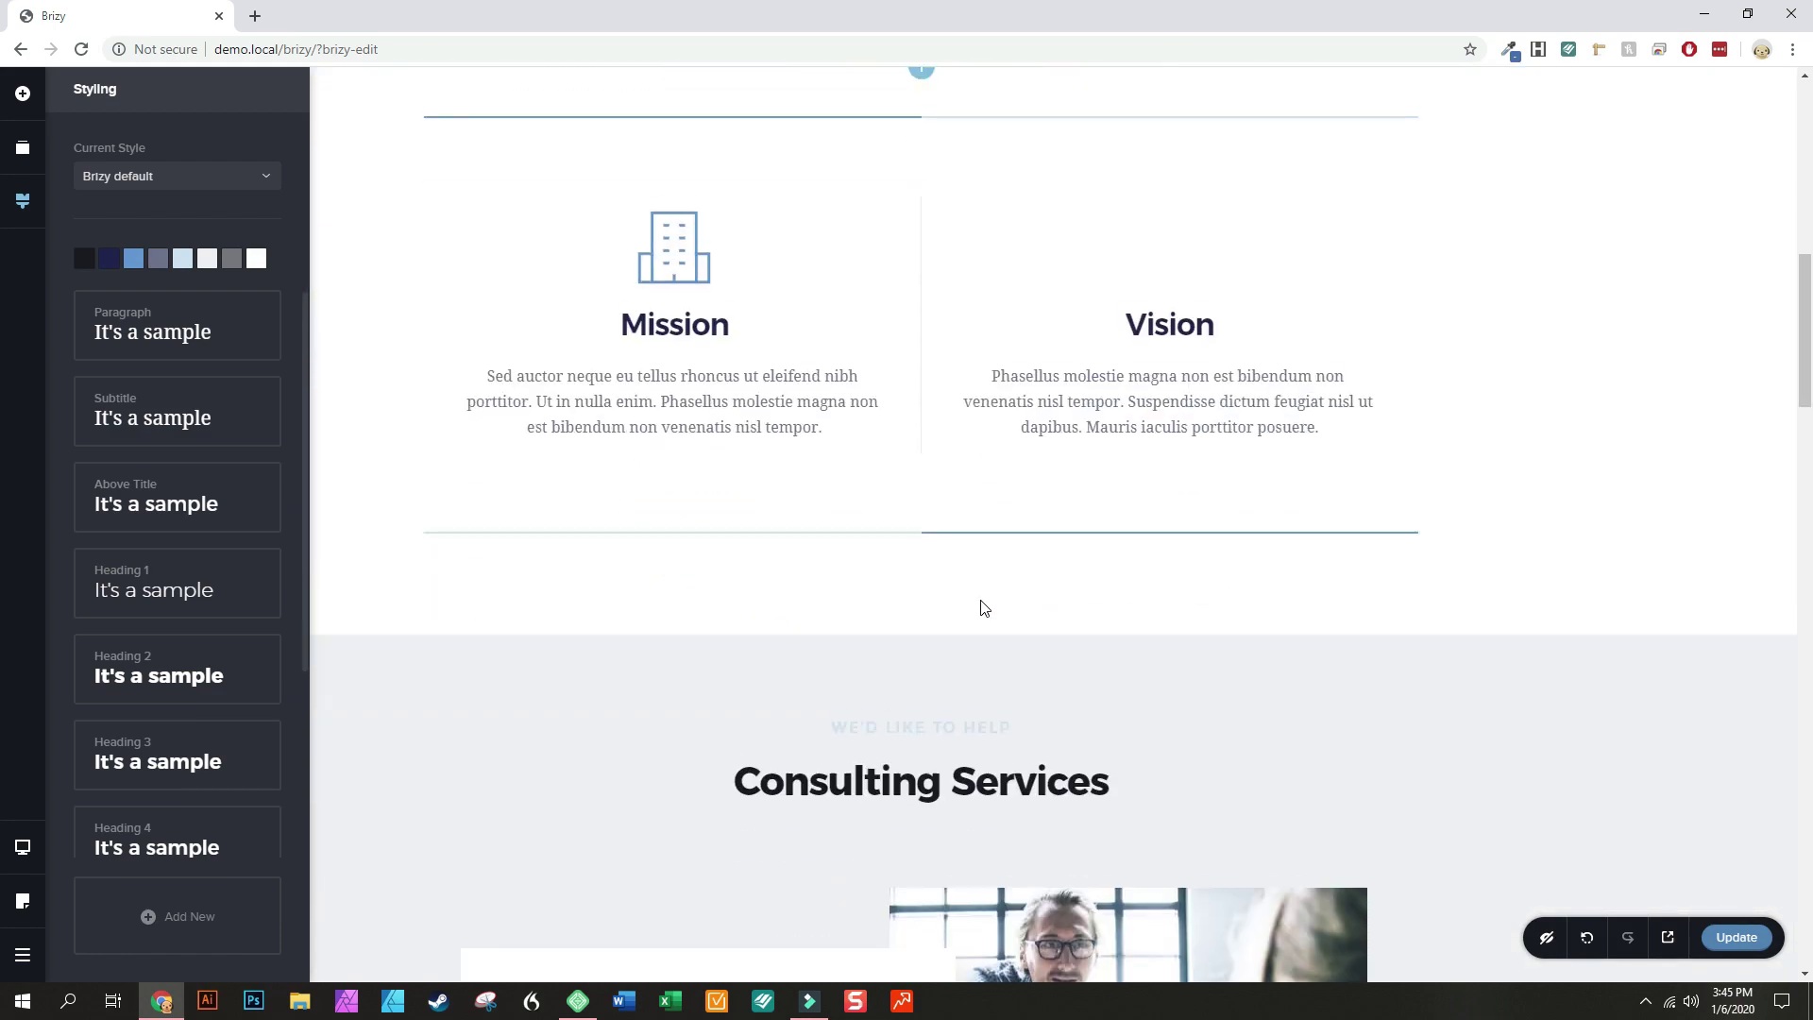
{"action": "scroll", "coordinate": [982, 606], "scroll_direction": "down", "scroll_amount": 5}
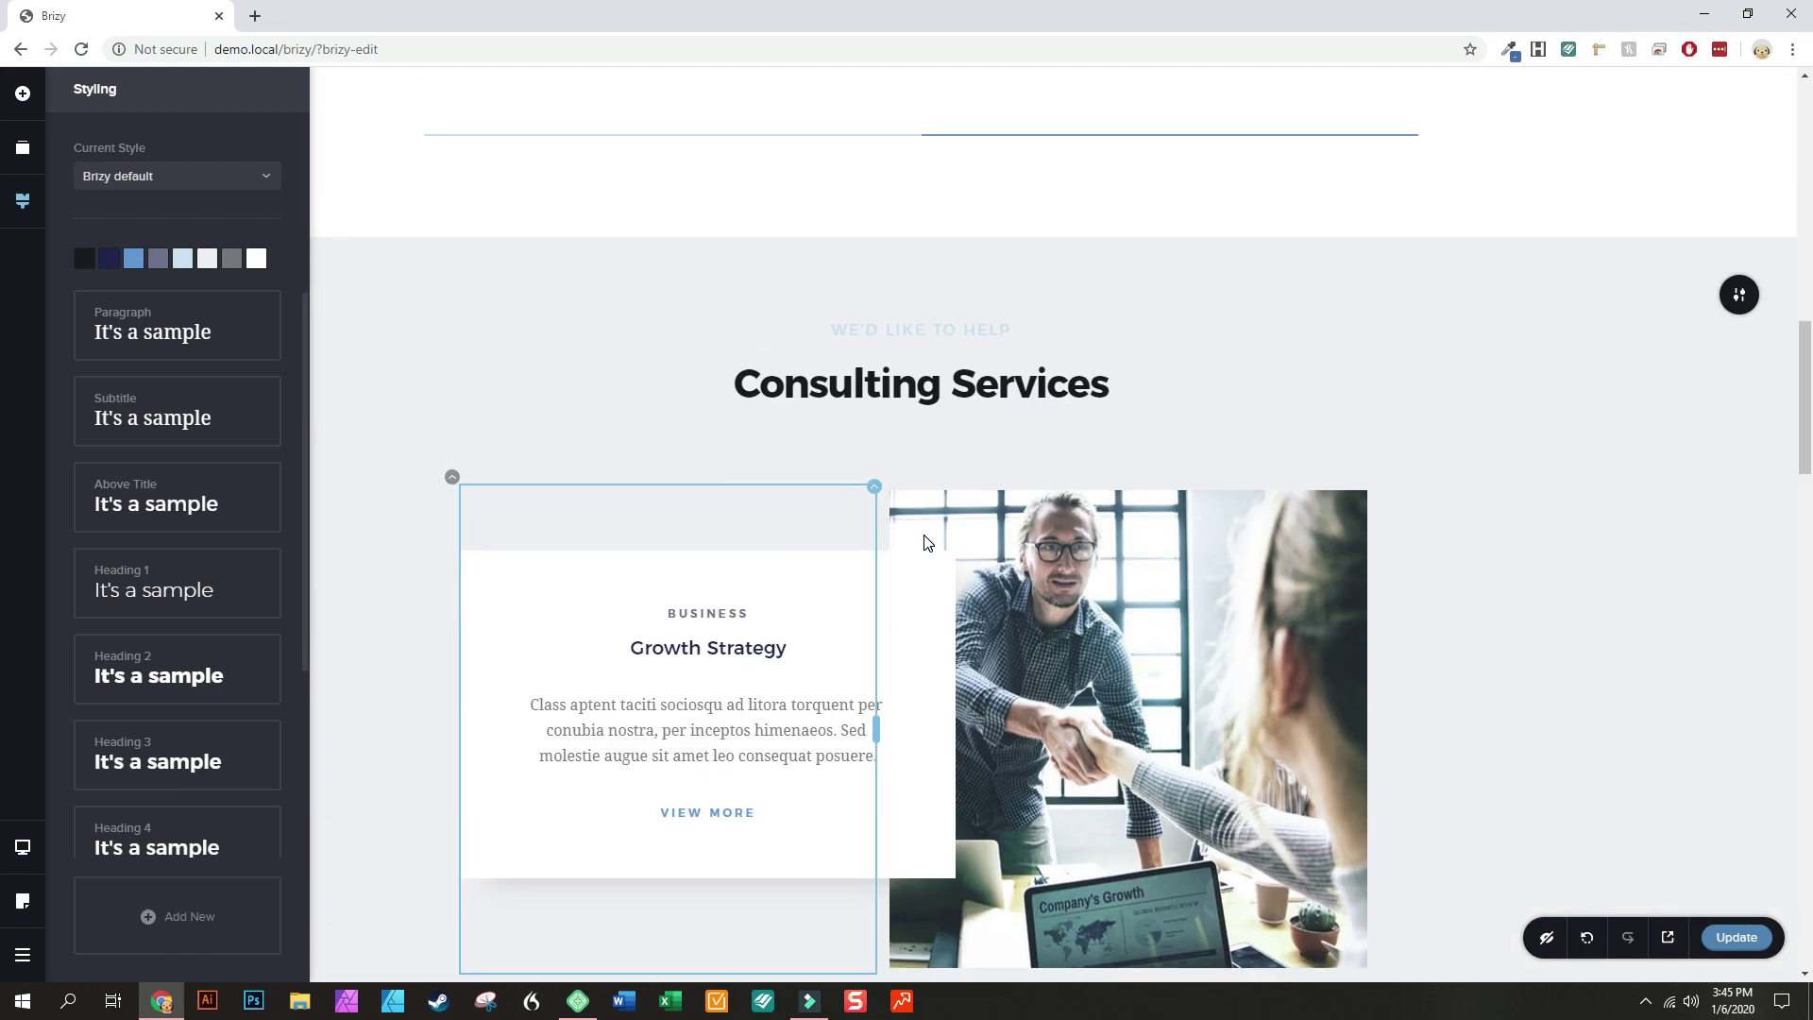
{"action": "scroll", "coordinate": [925, 542], "scroll_direction": "up", "scroll_amount": 15}
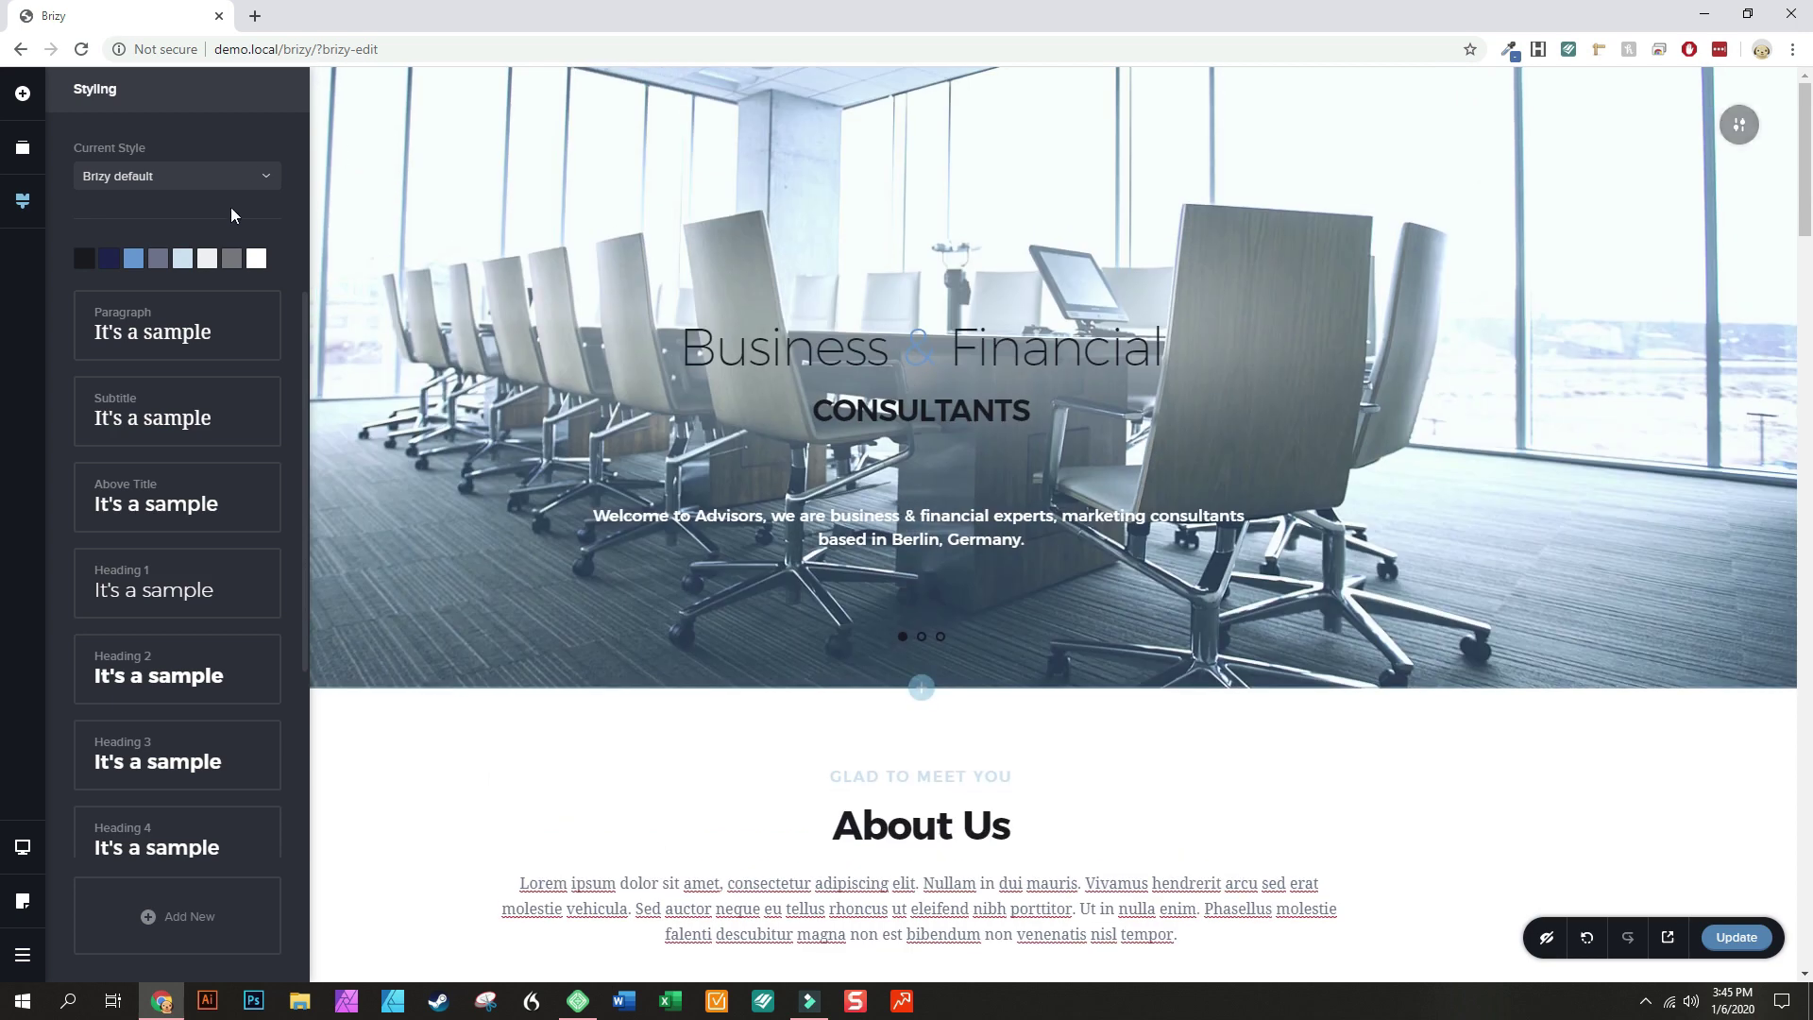
{"action": "left_click", "coordinate": [177, 176]}
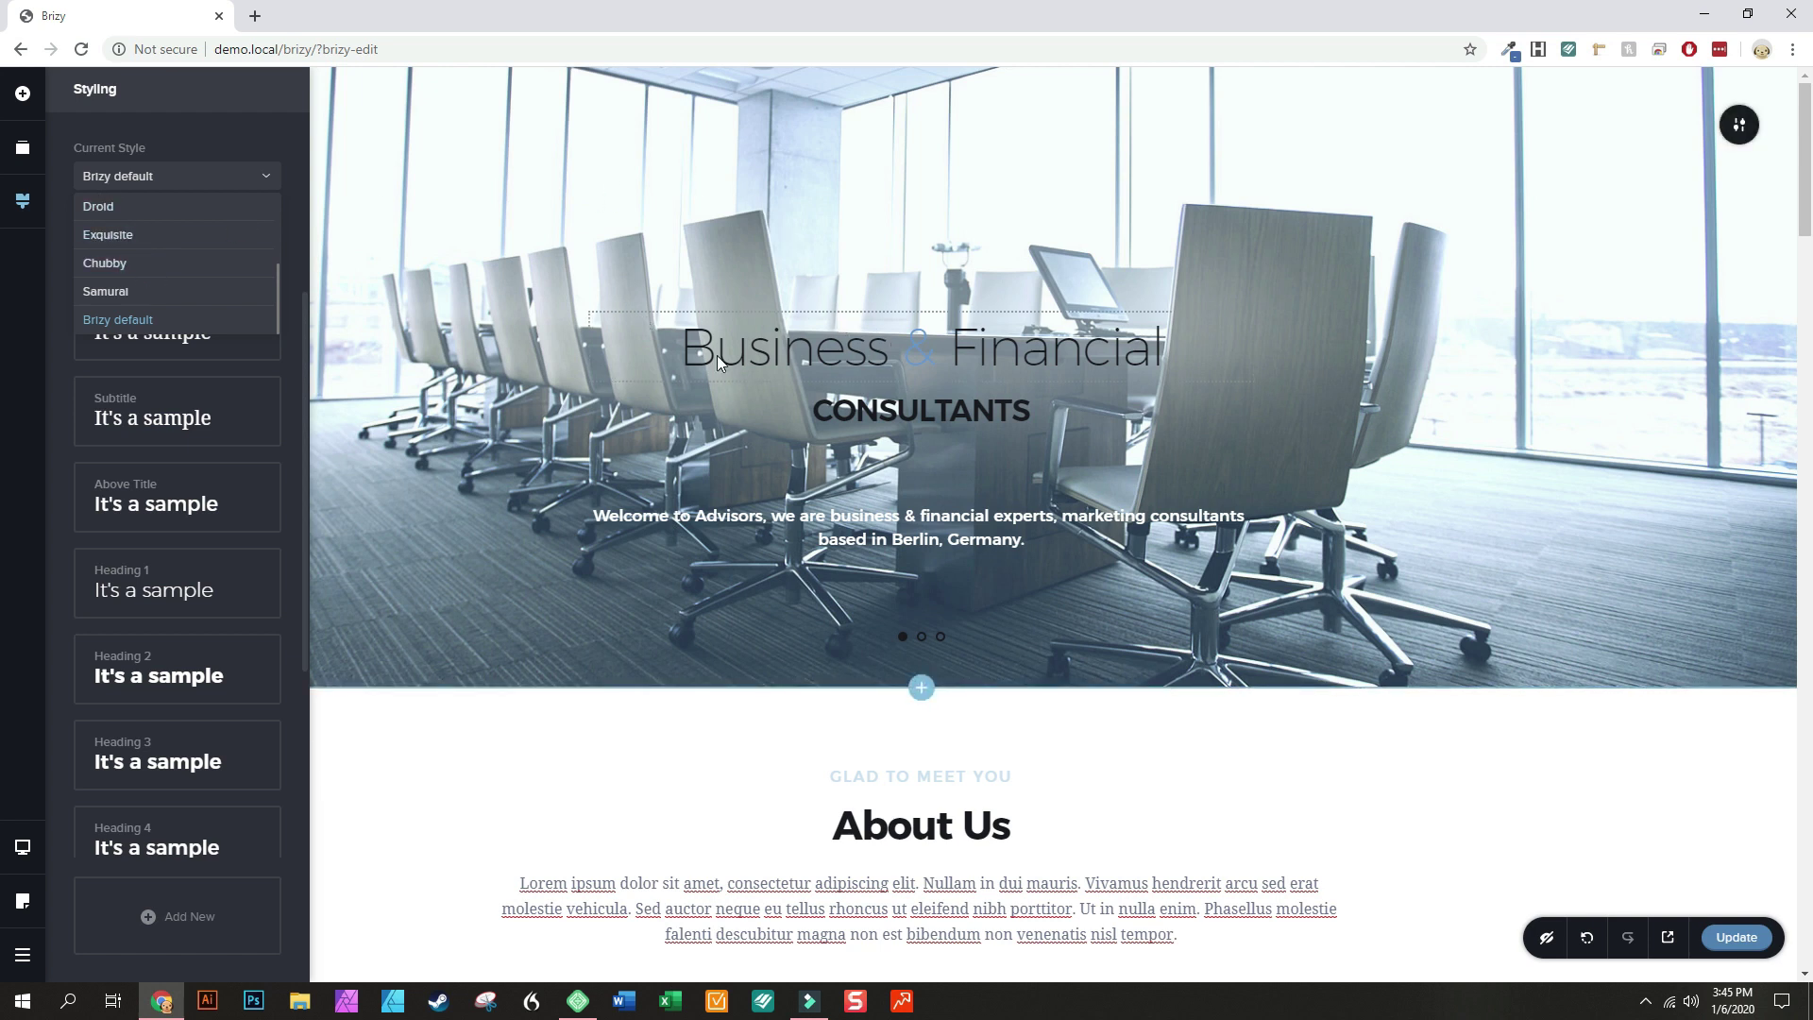
Switch the Current Style to Samurai and scroll to check the tan, orange and green palette
{"action": "left_click", "coordinate": [118, 291]}
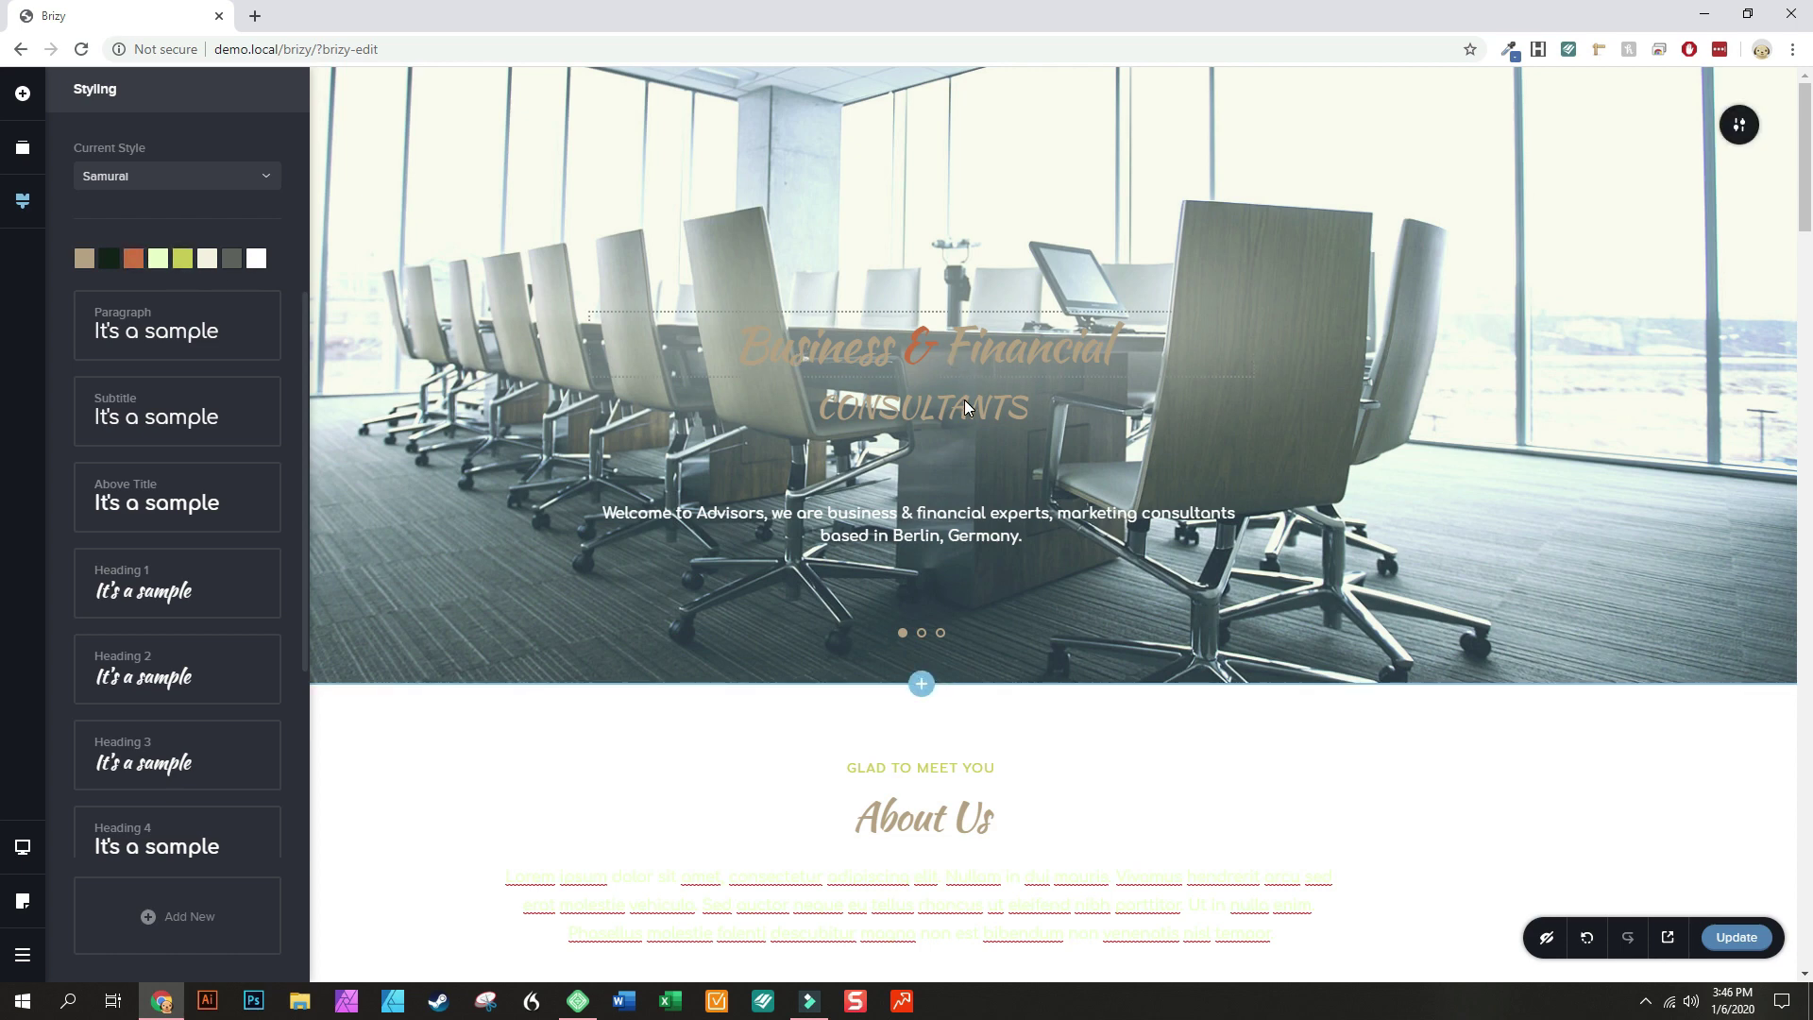
{"action": "scroll", "coordinate": [965, 400], "scroll_direction": "down", "scroll_amount": 12}
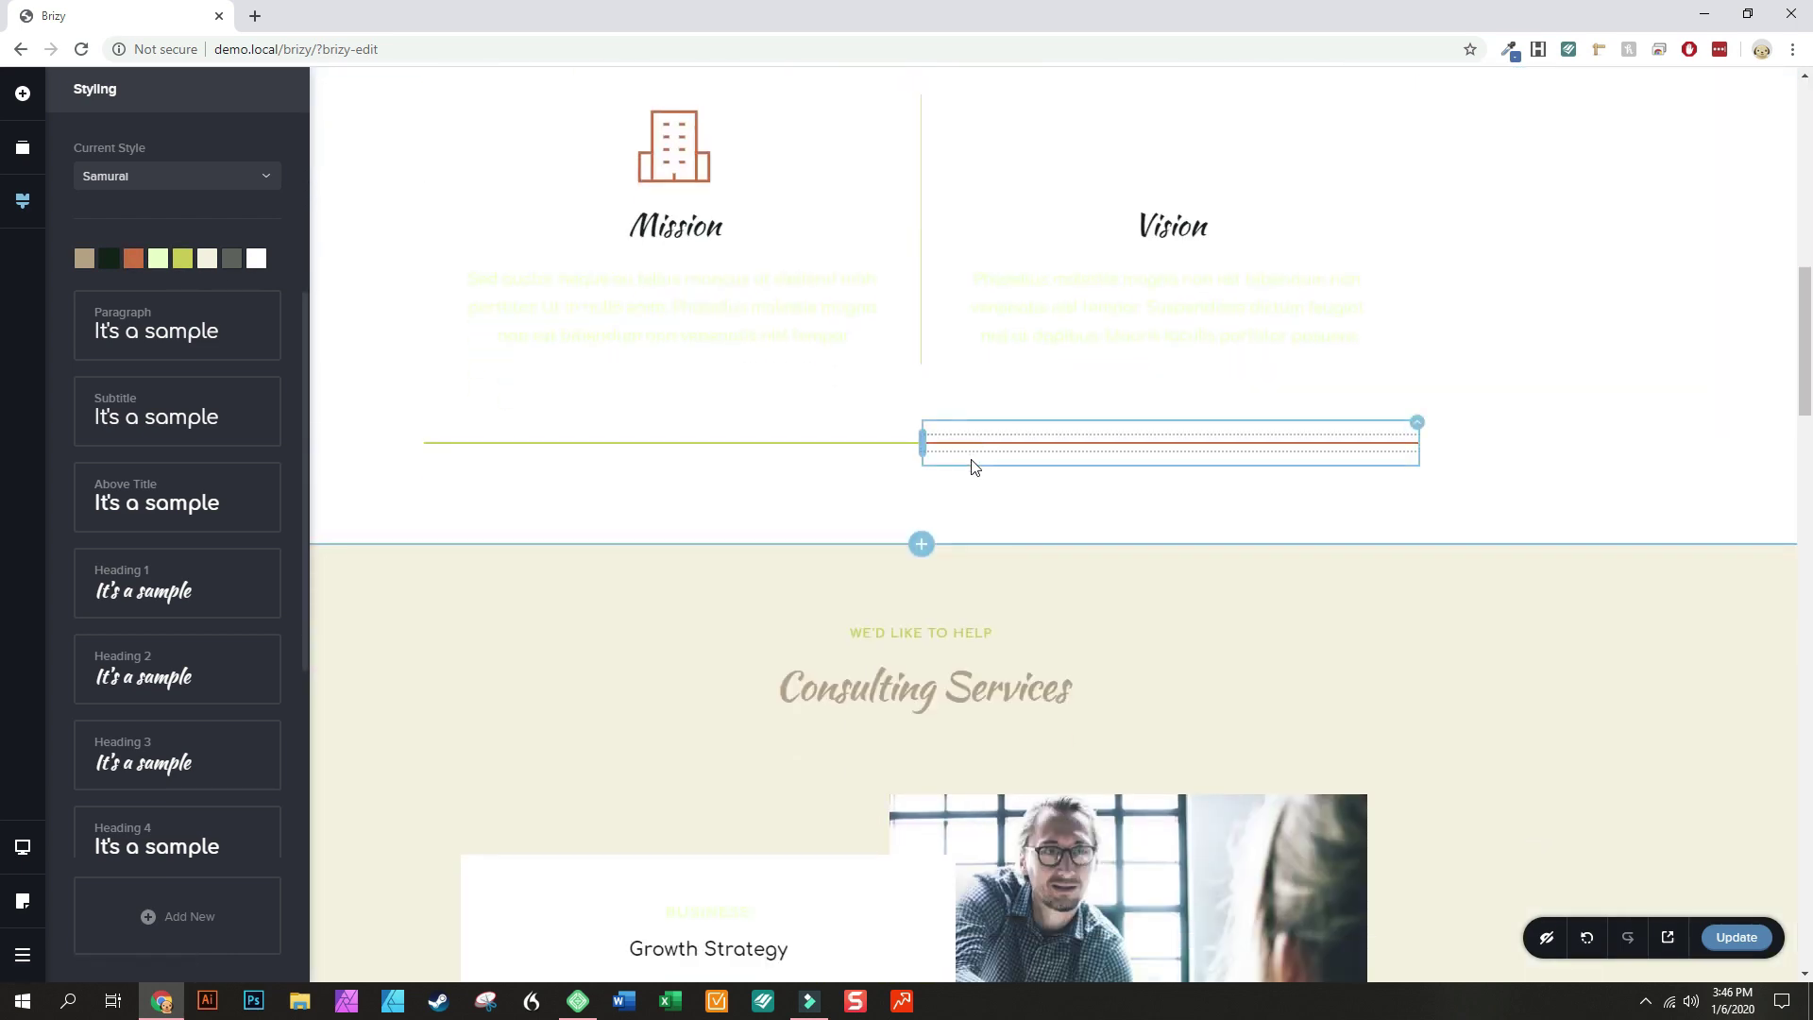
{"action": "scroll", "coordinate": [975, 467], "scroll_direction": "up", "scroll_amount": 12}
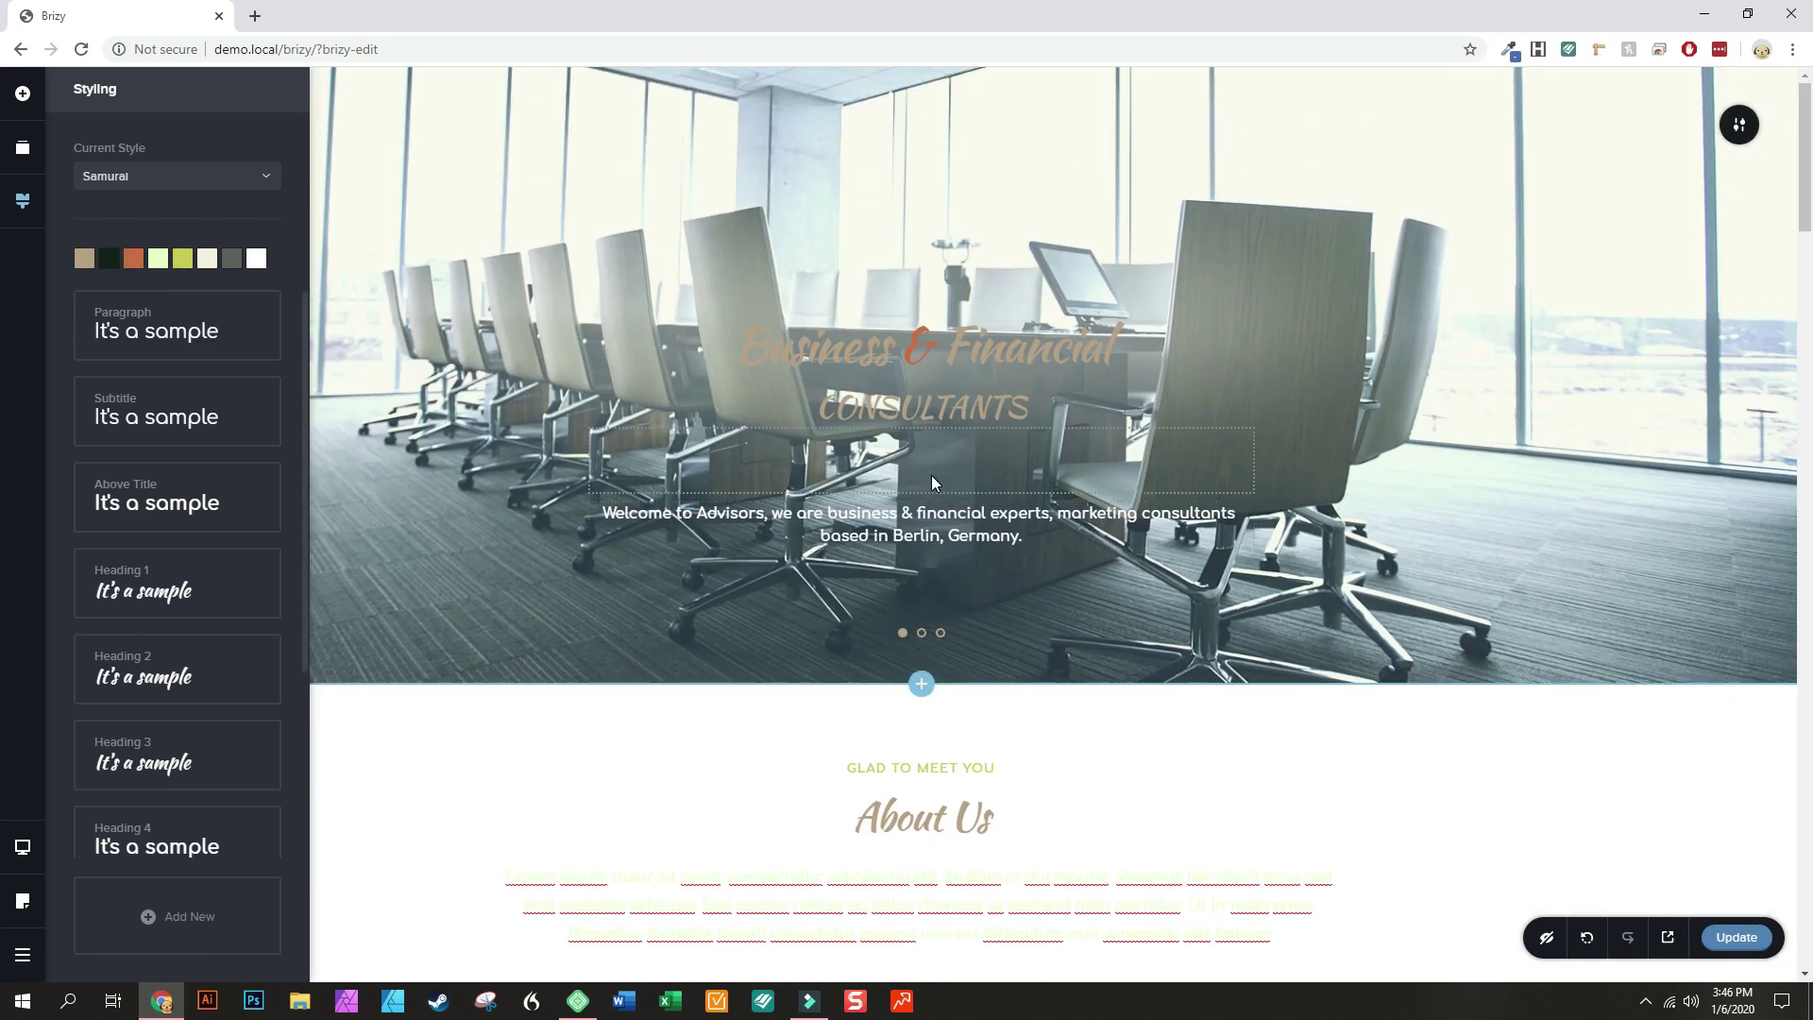
{"action": "left_click", "coordinate": [139, 176]}
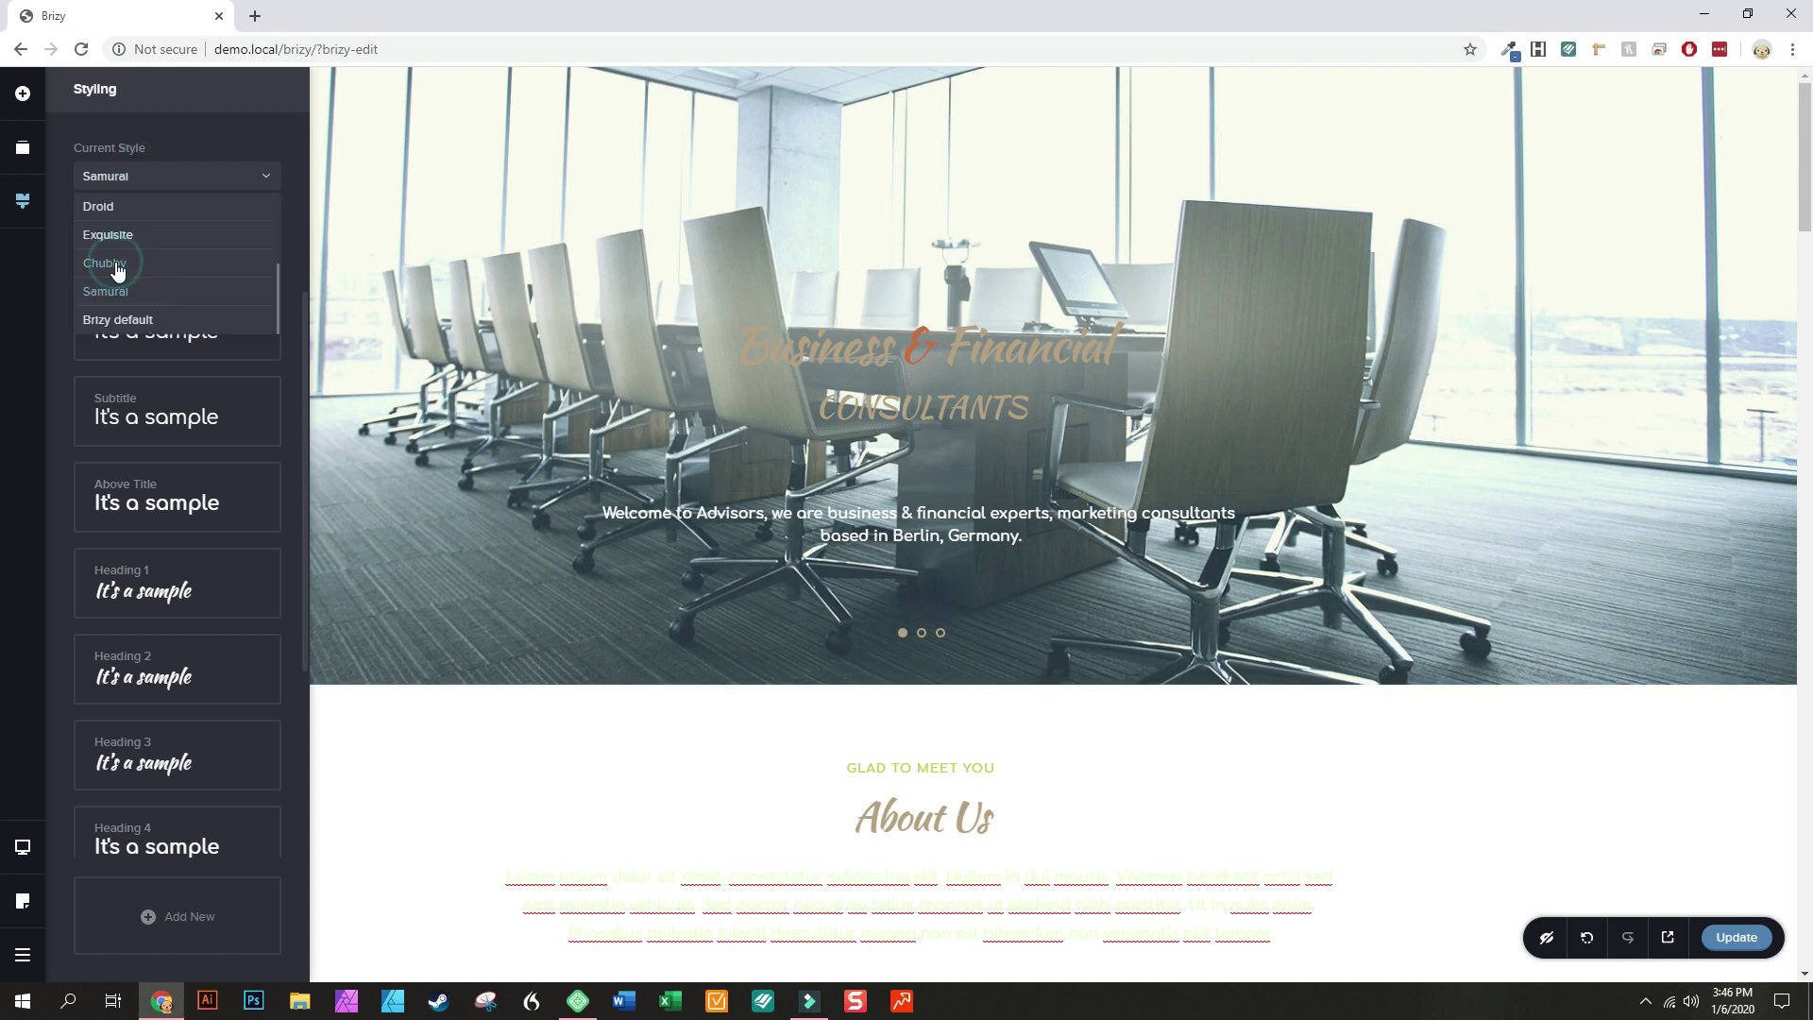
Select Chubby as Current Style, then scroll to Contact Us and back to the top
{"action": "left_click", "coordinate": [117, 268]}
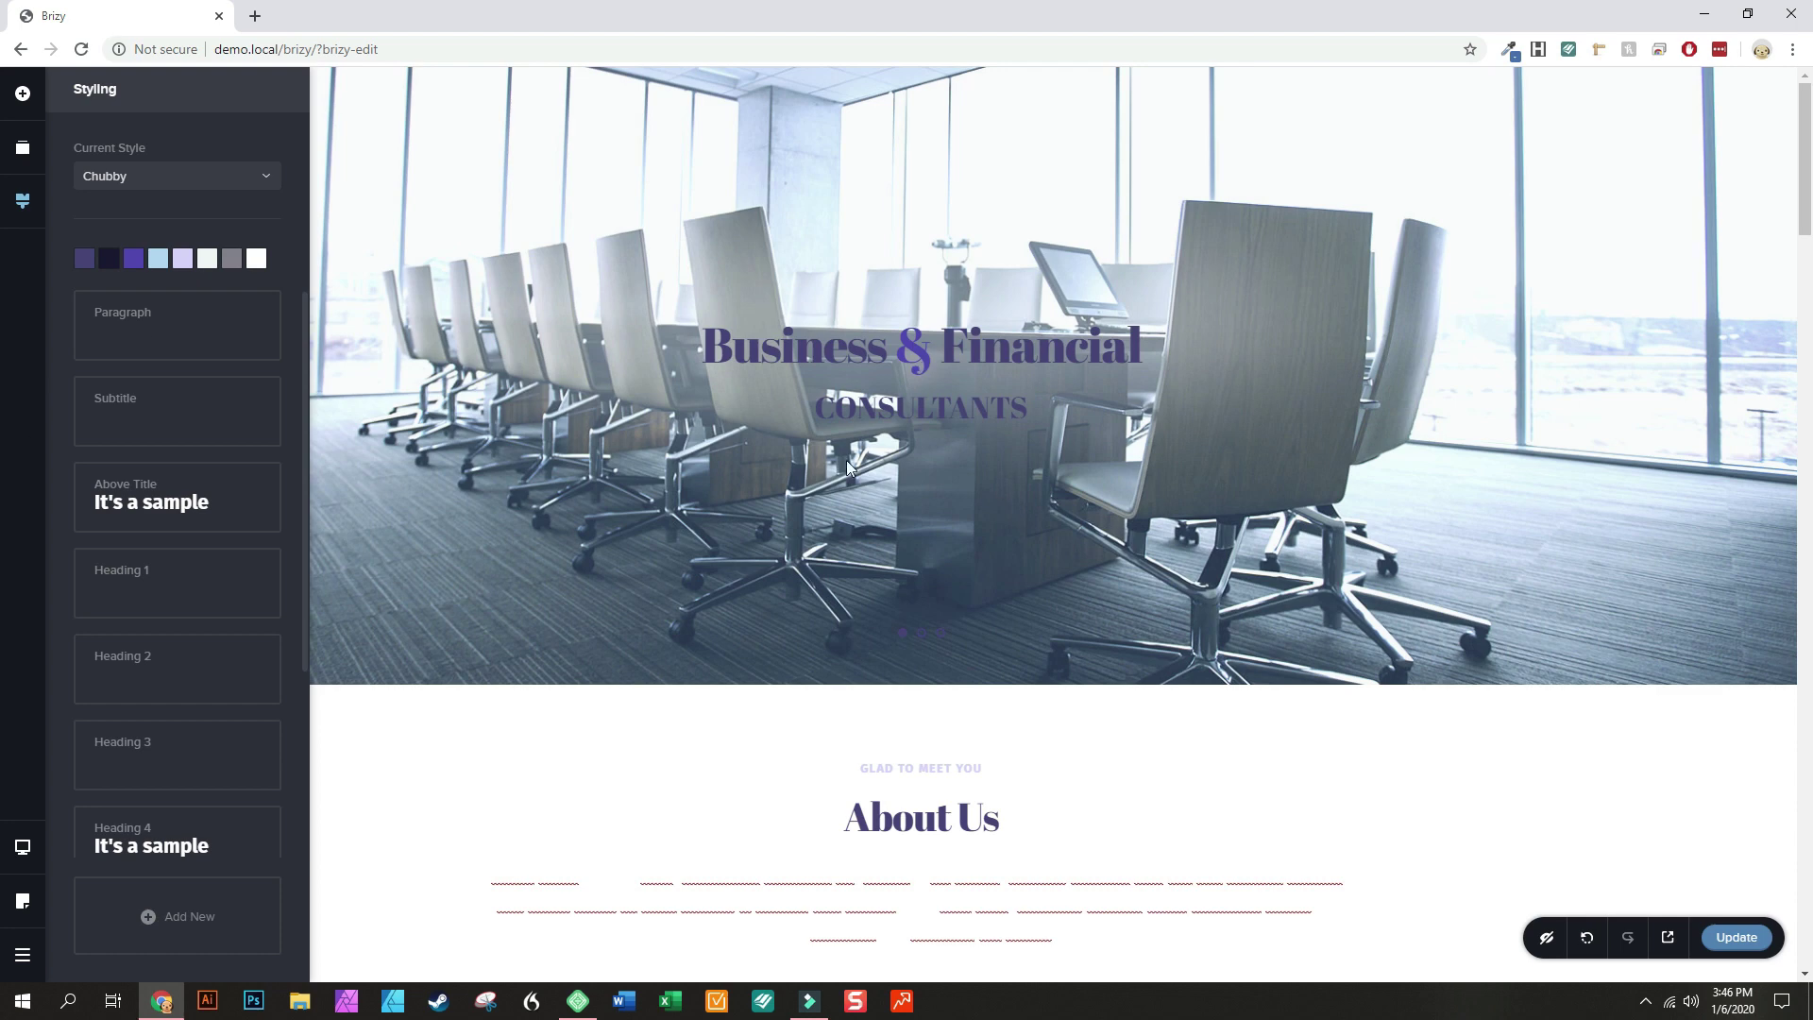
{"action": "scroll", "coordinate": [829, 459], "scroll_direction": "down", "scroll_amount": 15}
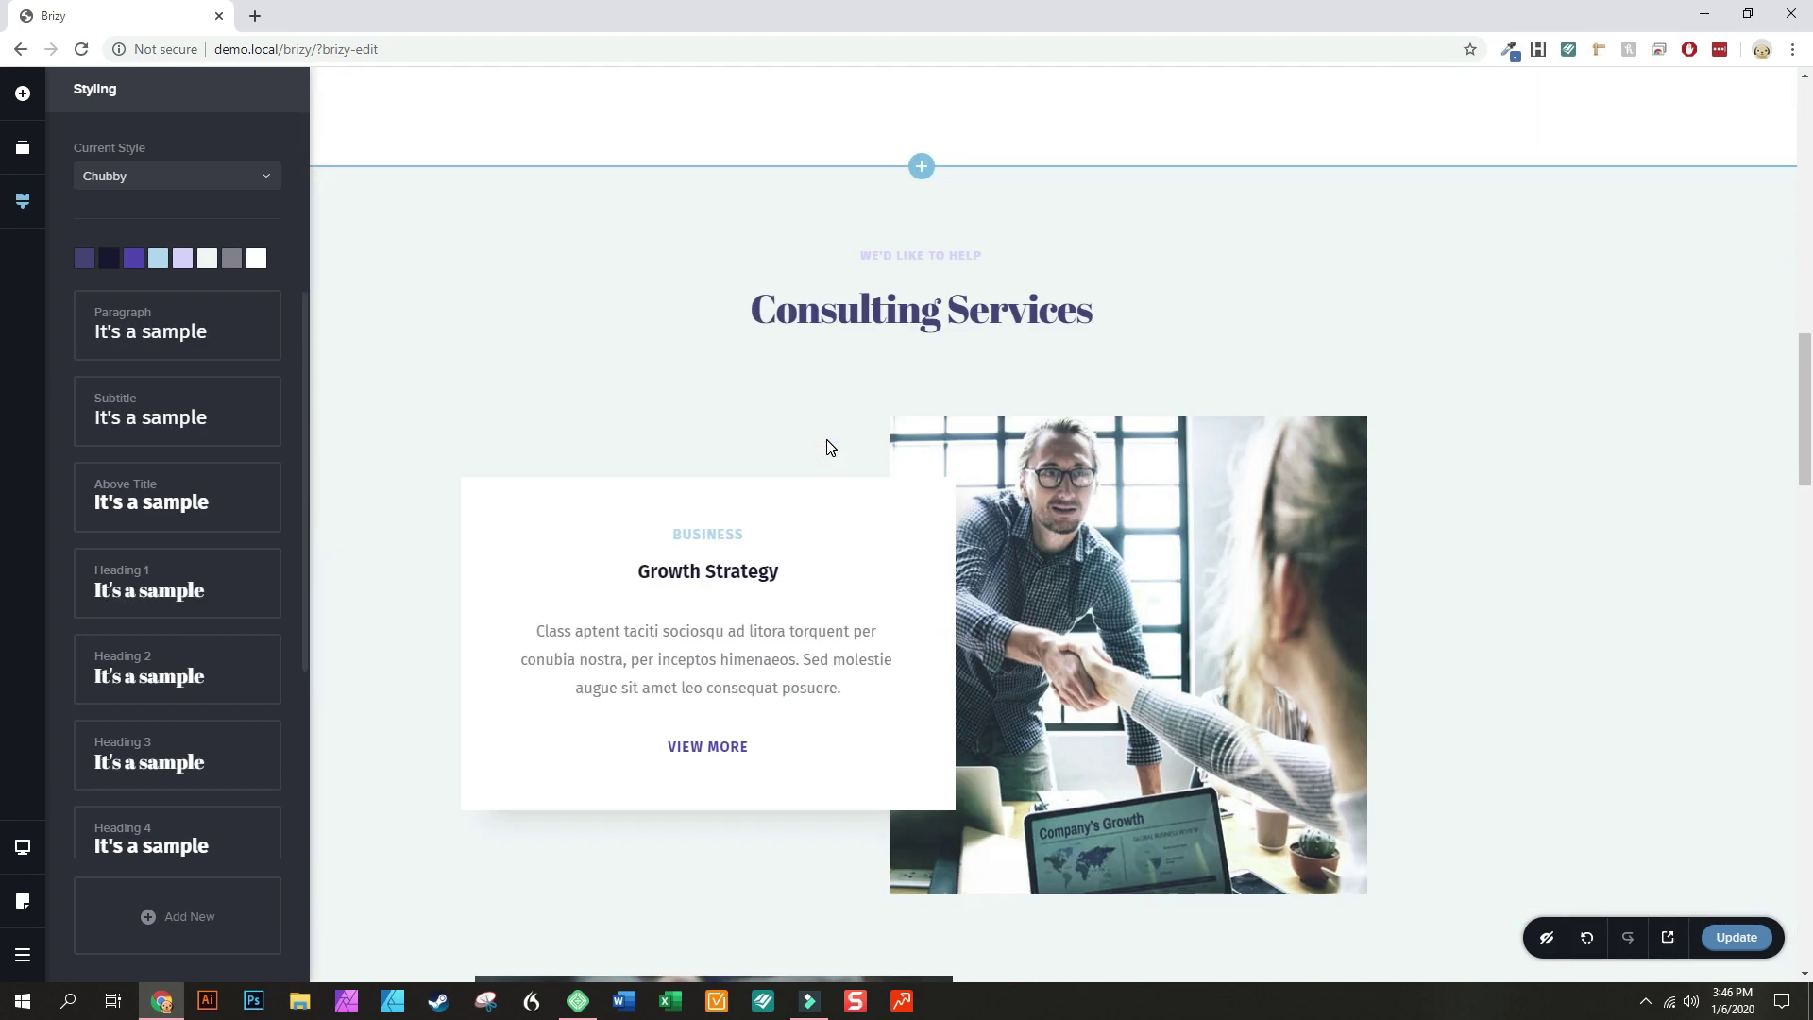
{"action": "scroll", "coordinate": [829, 460], "scroll_direction": "down", "scroll_amount": 4}
{"action": "scroll", "coordinate": [835, 453], "scroll_direction": "down", "scroll_amount": 5}
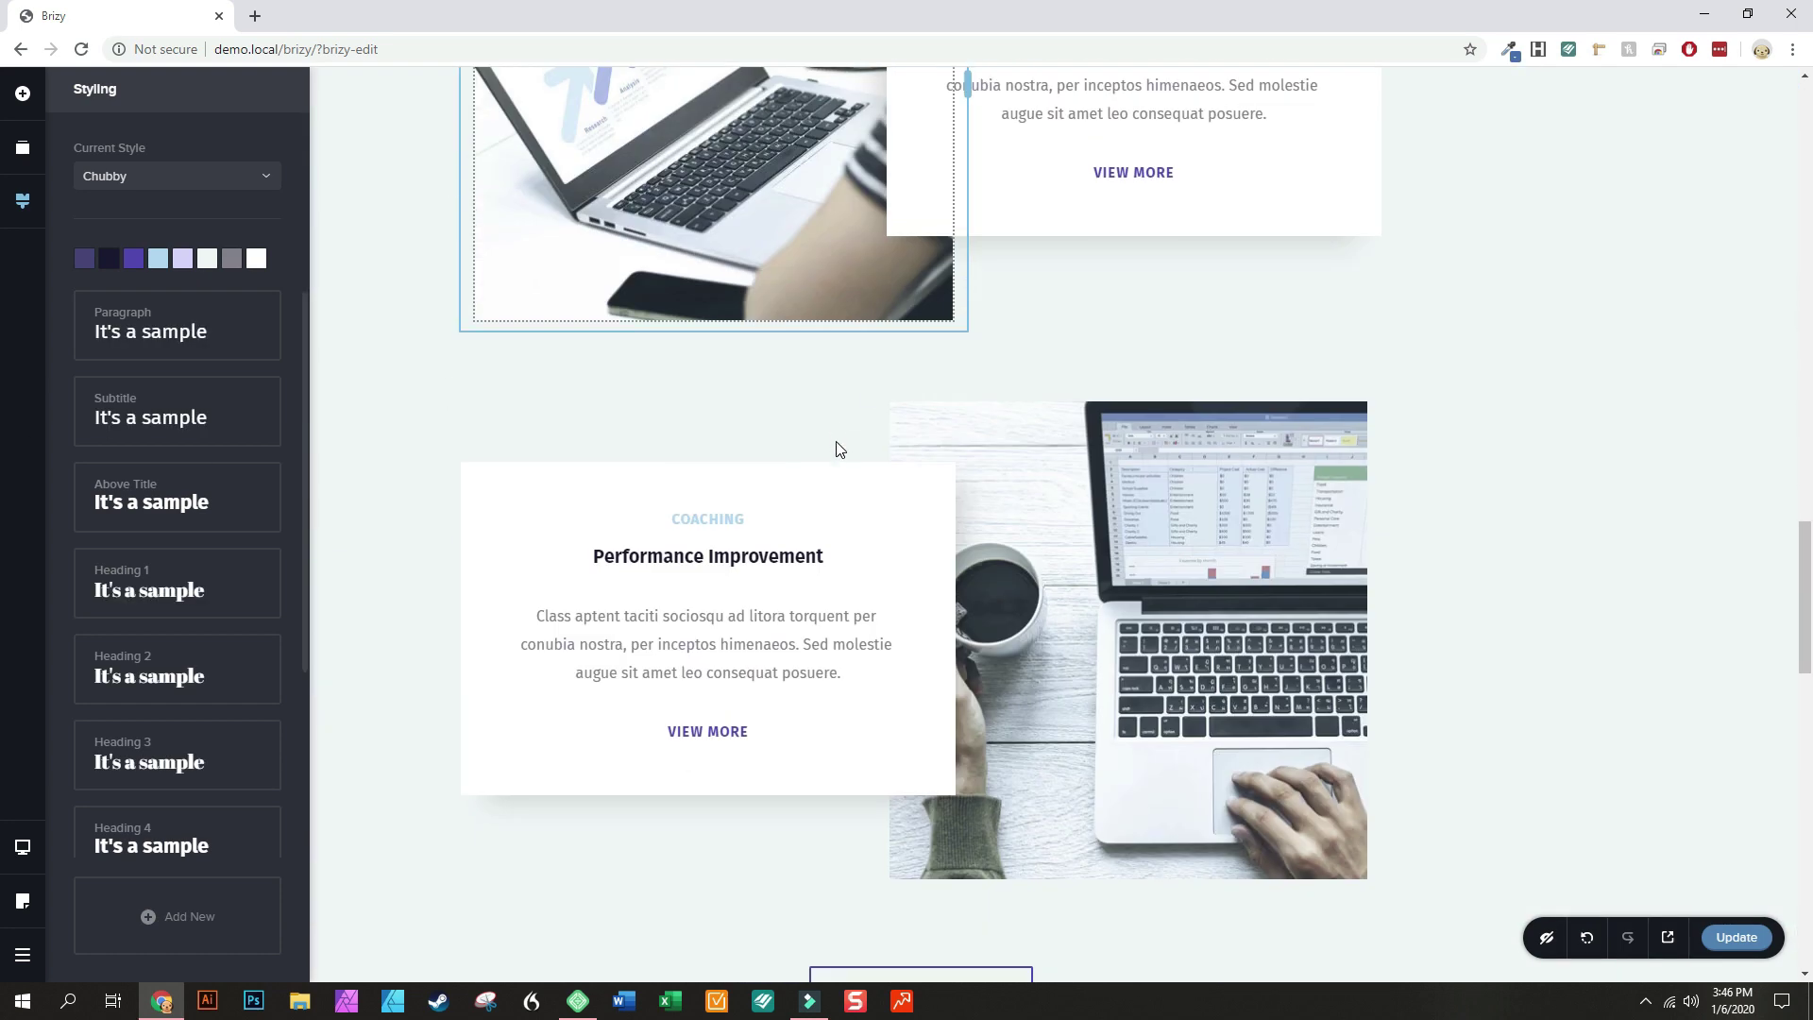
{"action": "scroll", "coordinate": [839, 448], "scroll_direction": "up", "scroll_amount": 12}
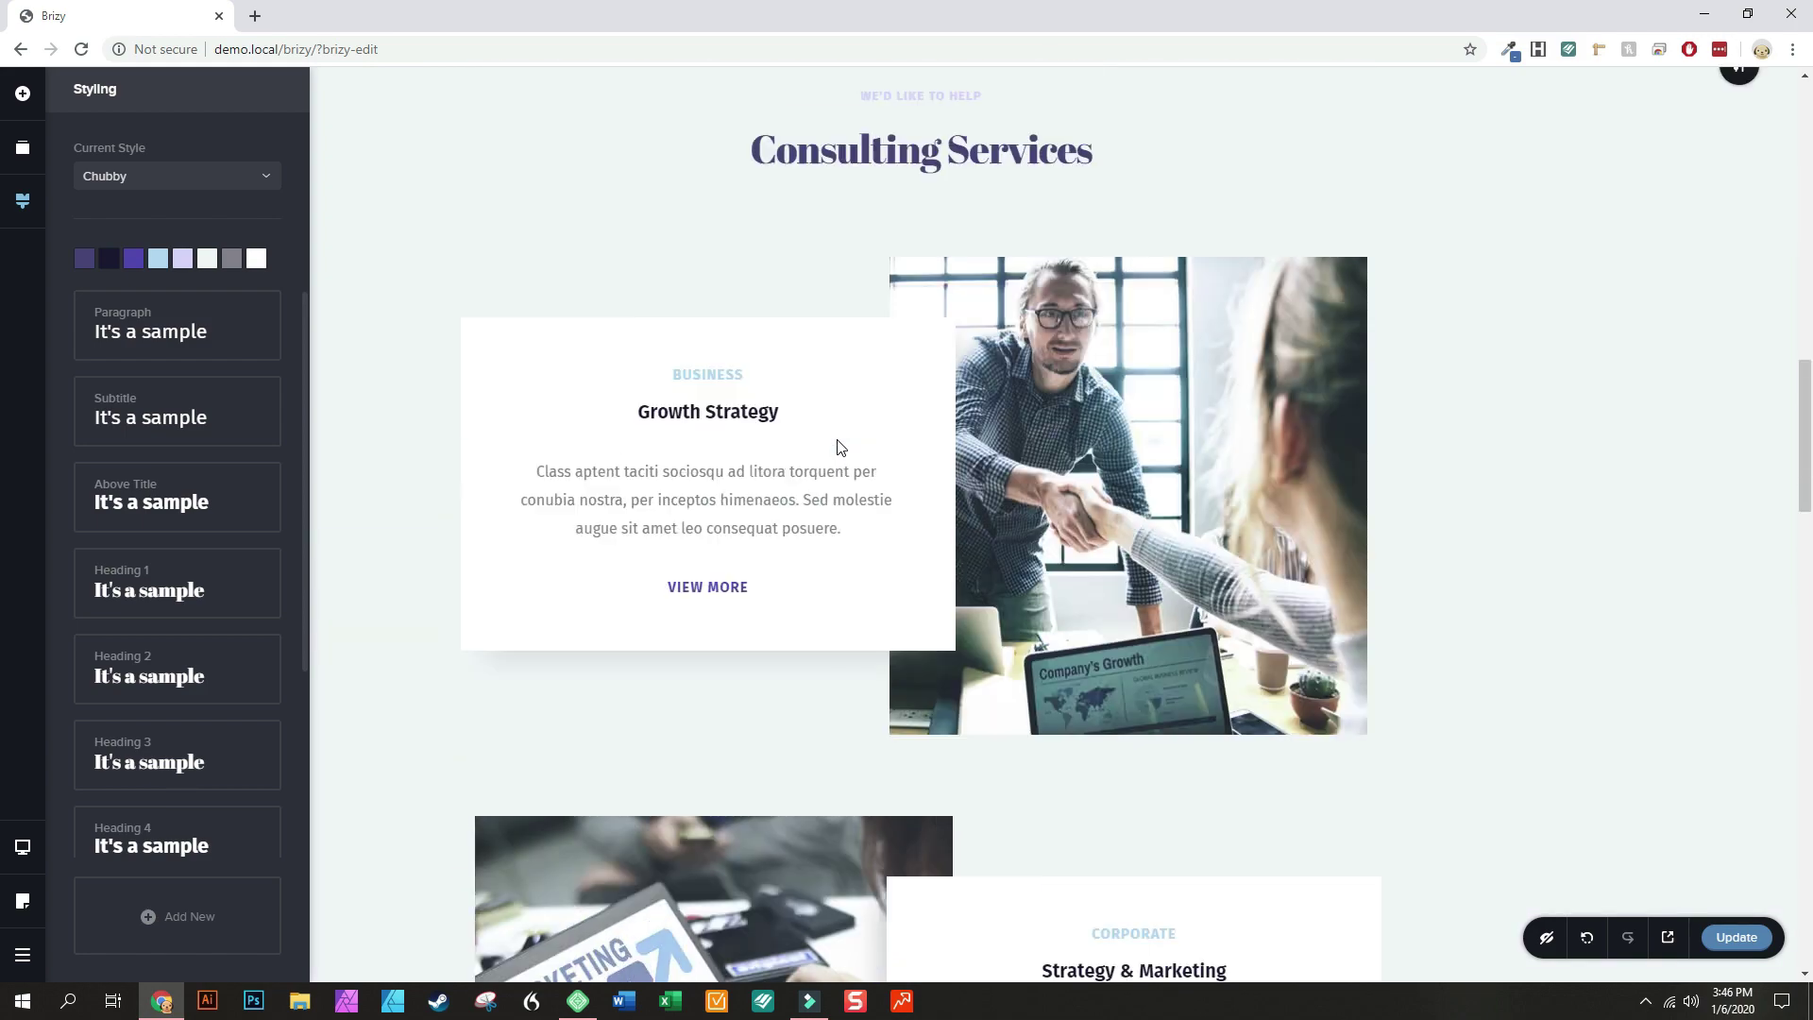
{"action": "scroll", "coordinate": [839, 447], "scroll_direction": "down", "scroll_amount": 5}
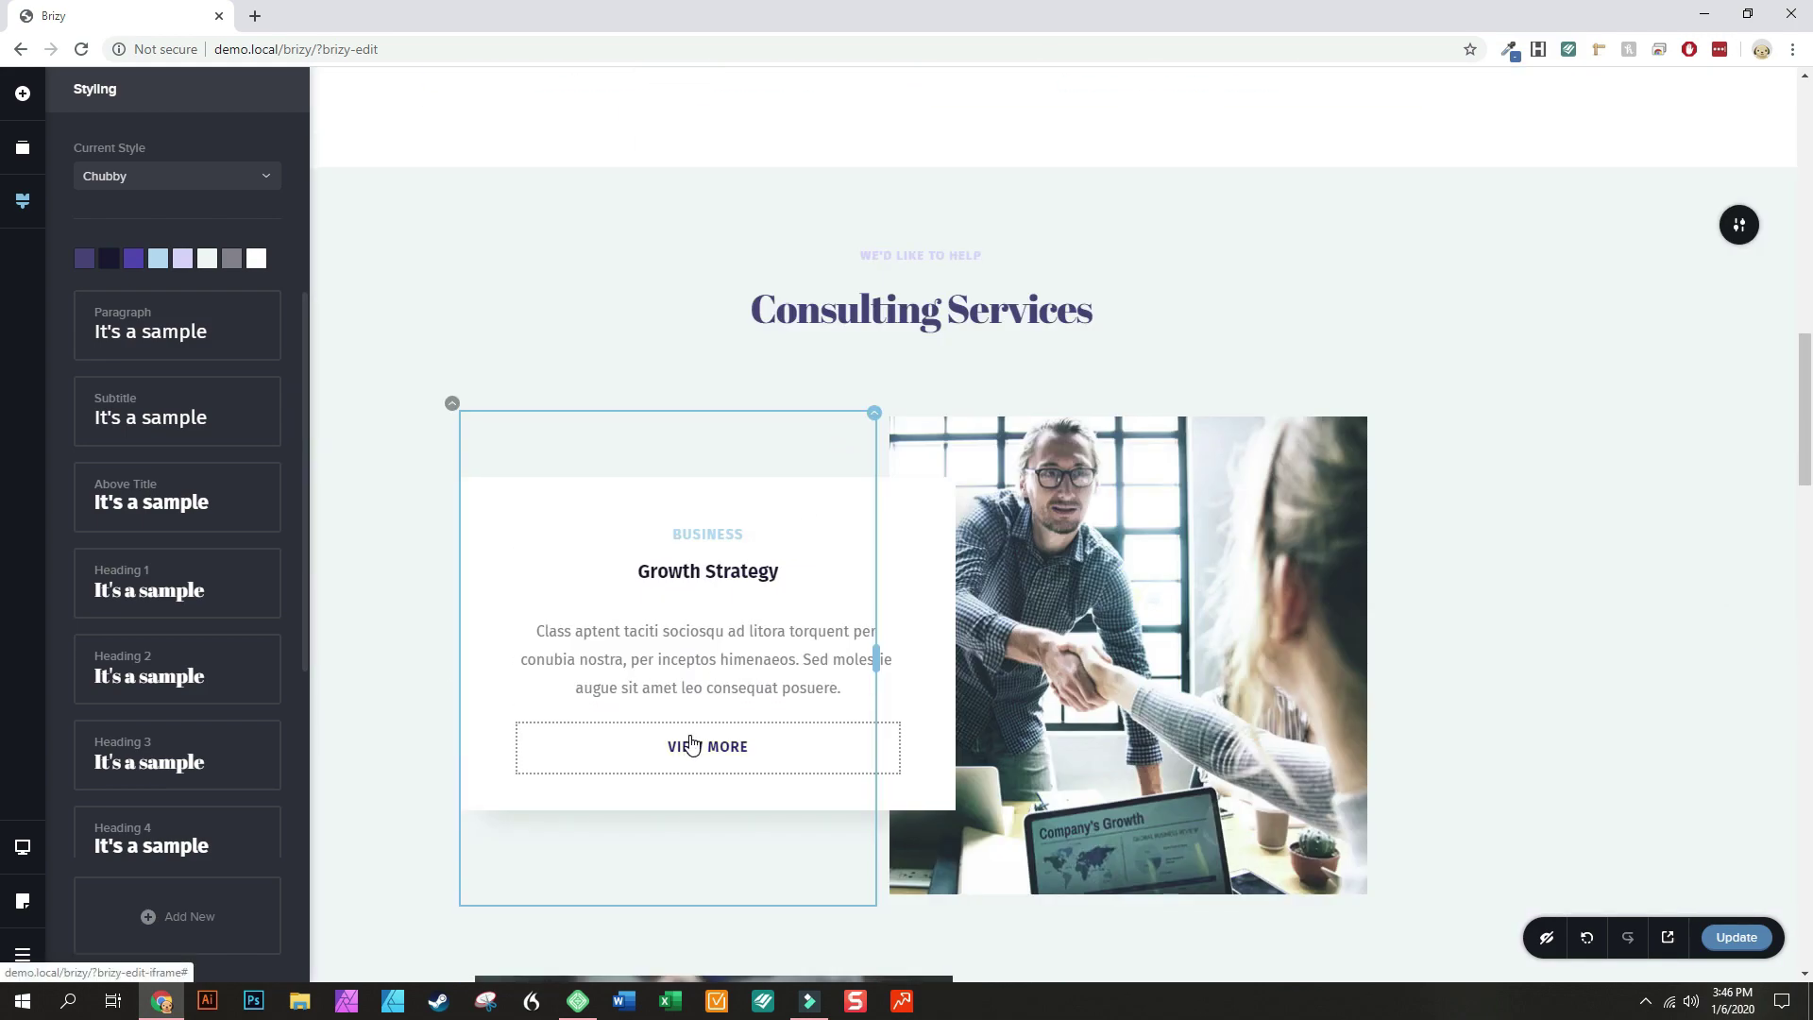
{"action": "scroll", "coordinate": [689, 743], "scroll_direction": "down", "scroll_amount": 20}
{"action": "scroll", "coordinate": [682, 703], "scroll_direction": "down", "scroll_amount": 10}
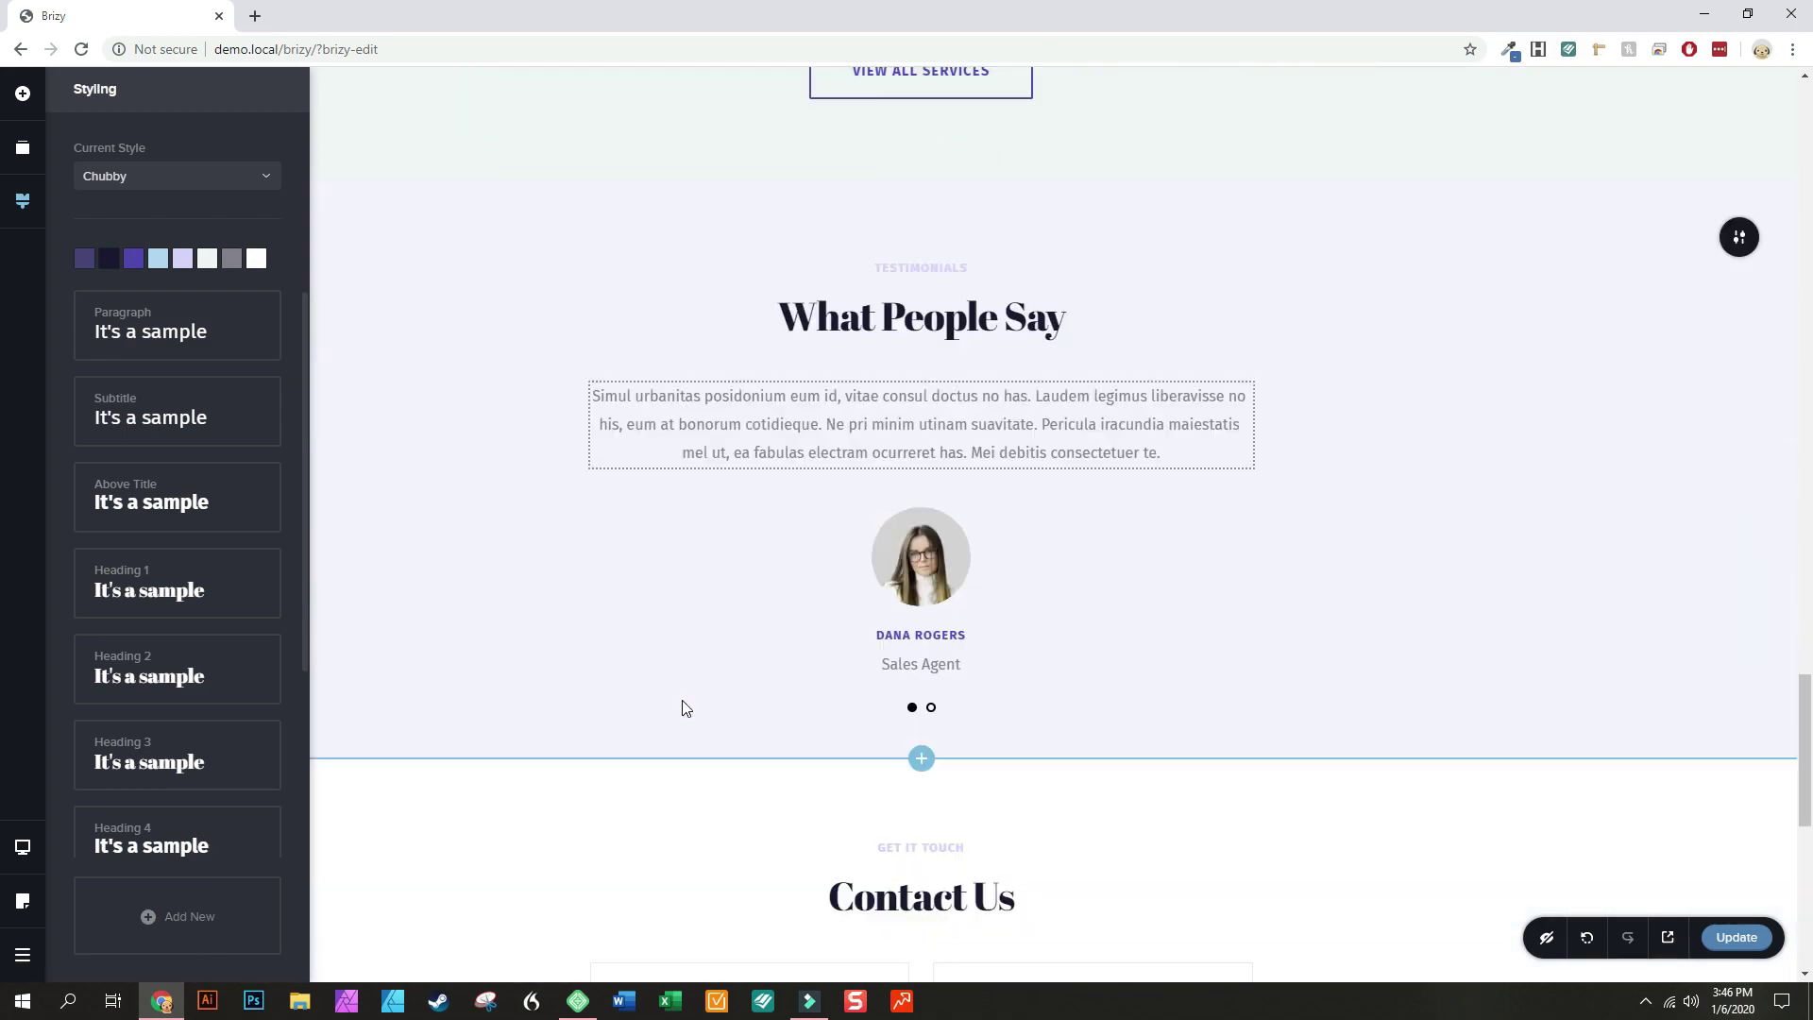
{"action": "scroll", "coordinate": [1086, 507], "scroll_direction": "up", "scroll_amount": 20}
{"action": "scroll", "coordinate": [1038, 510], "scroll_direction": "up", "scroll_amount": 15}
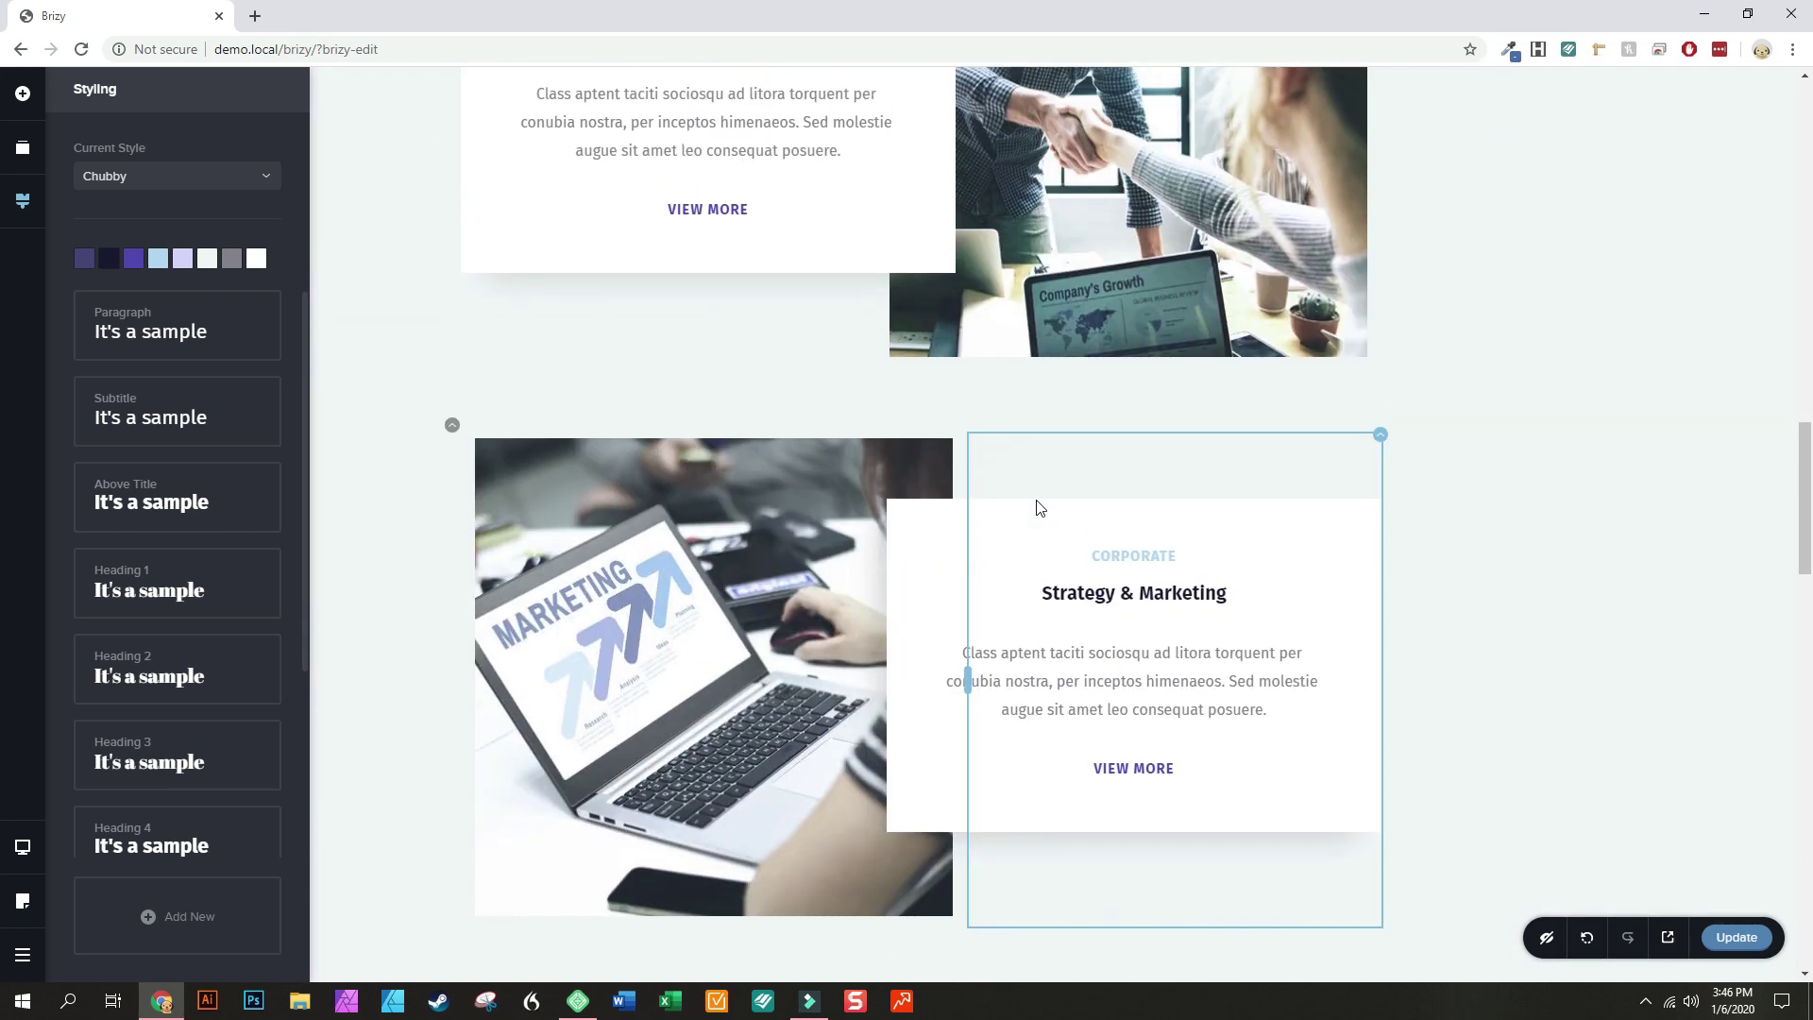
{"action": "scroll", "coordinate": [1034, 450], "scroll_direction": "up", "scroll_amount": 5}
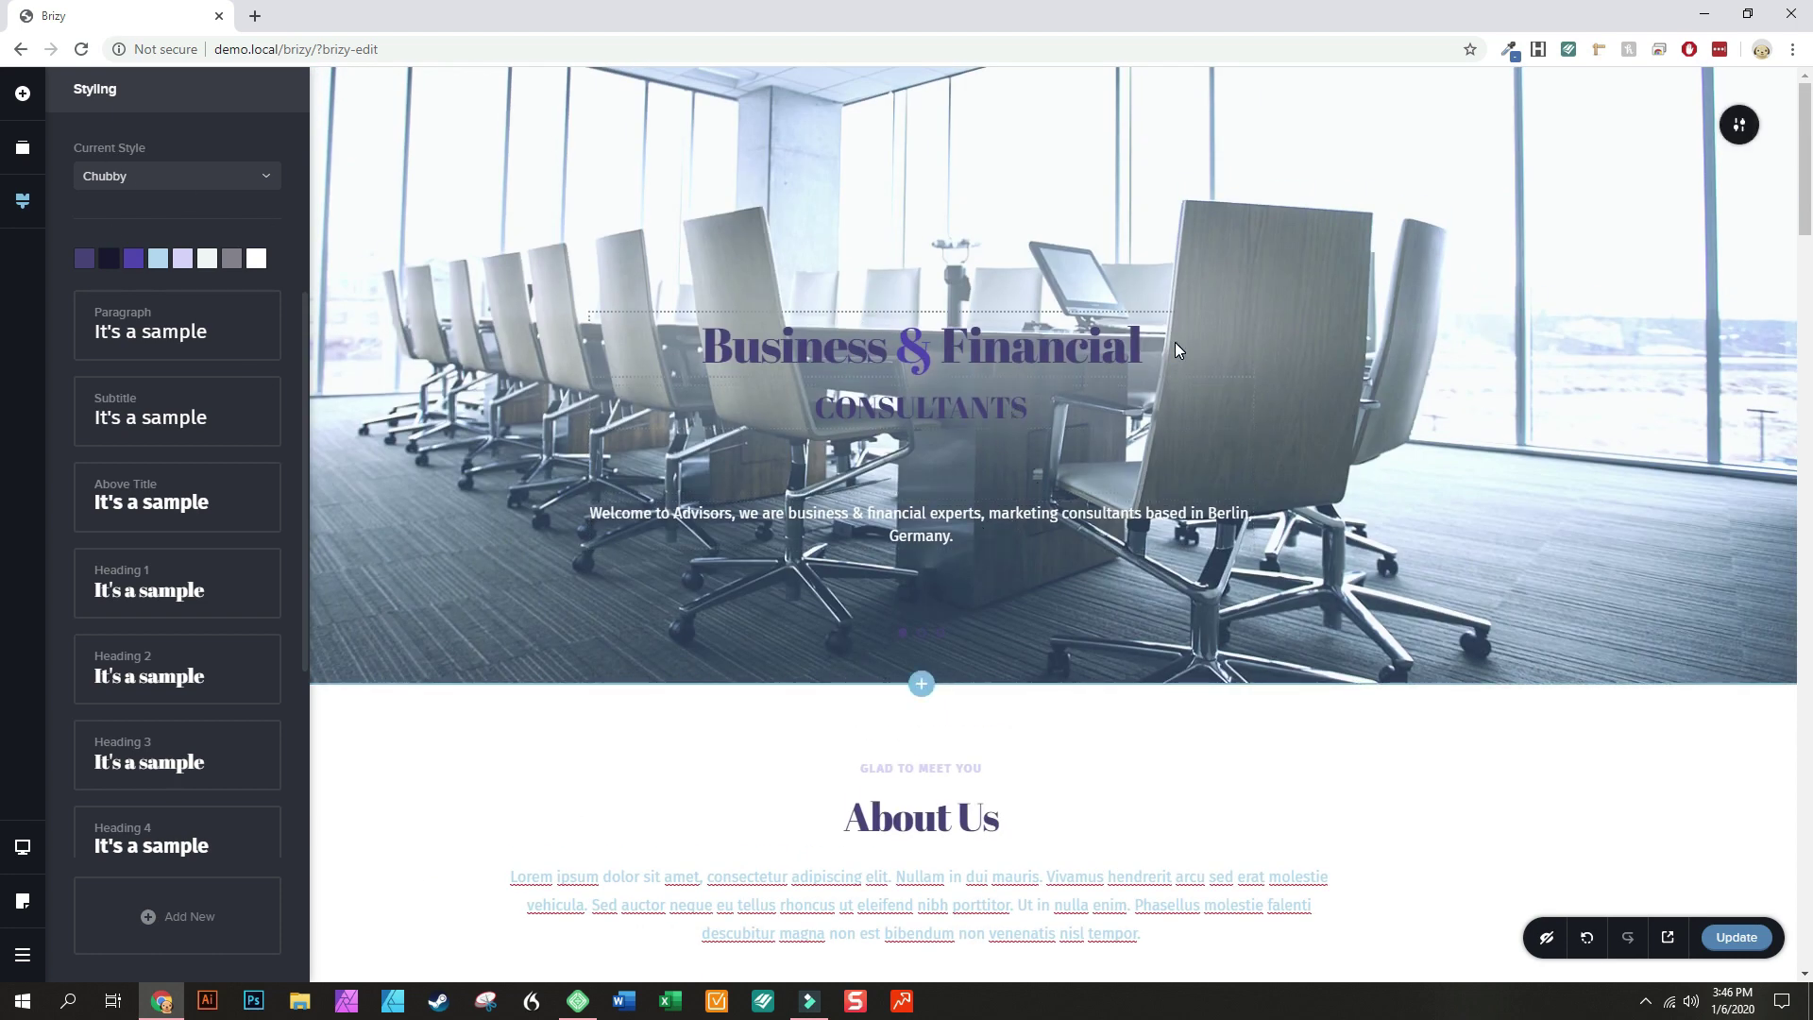
{"action": "left_click", "coordinate": [23, 146]}
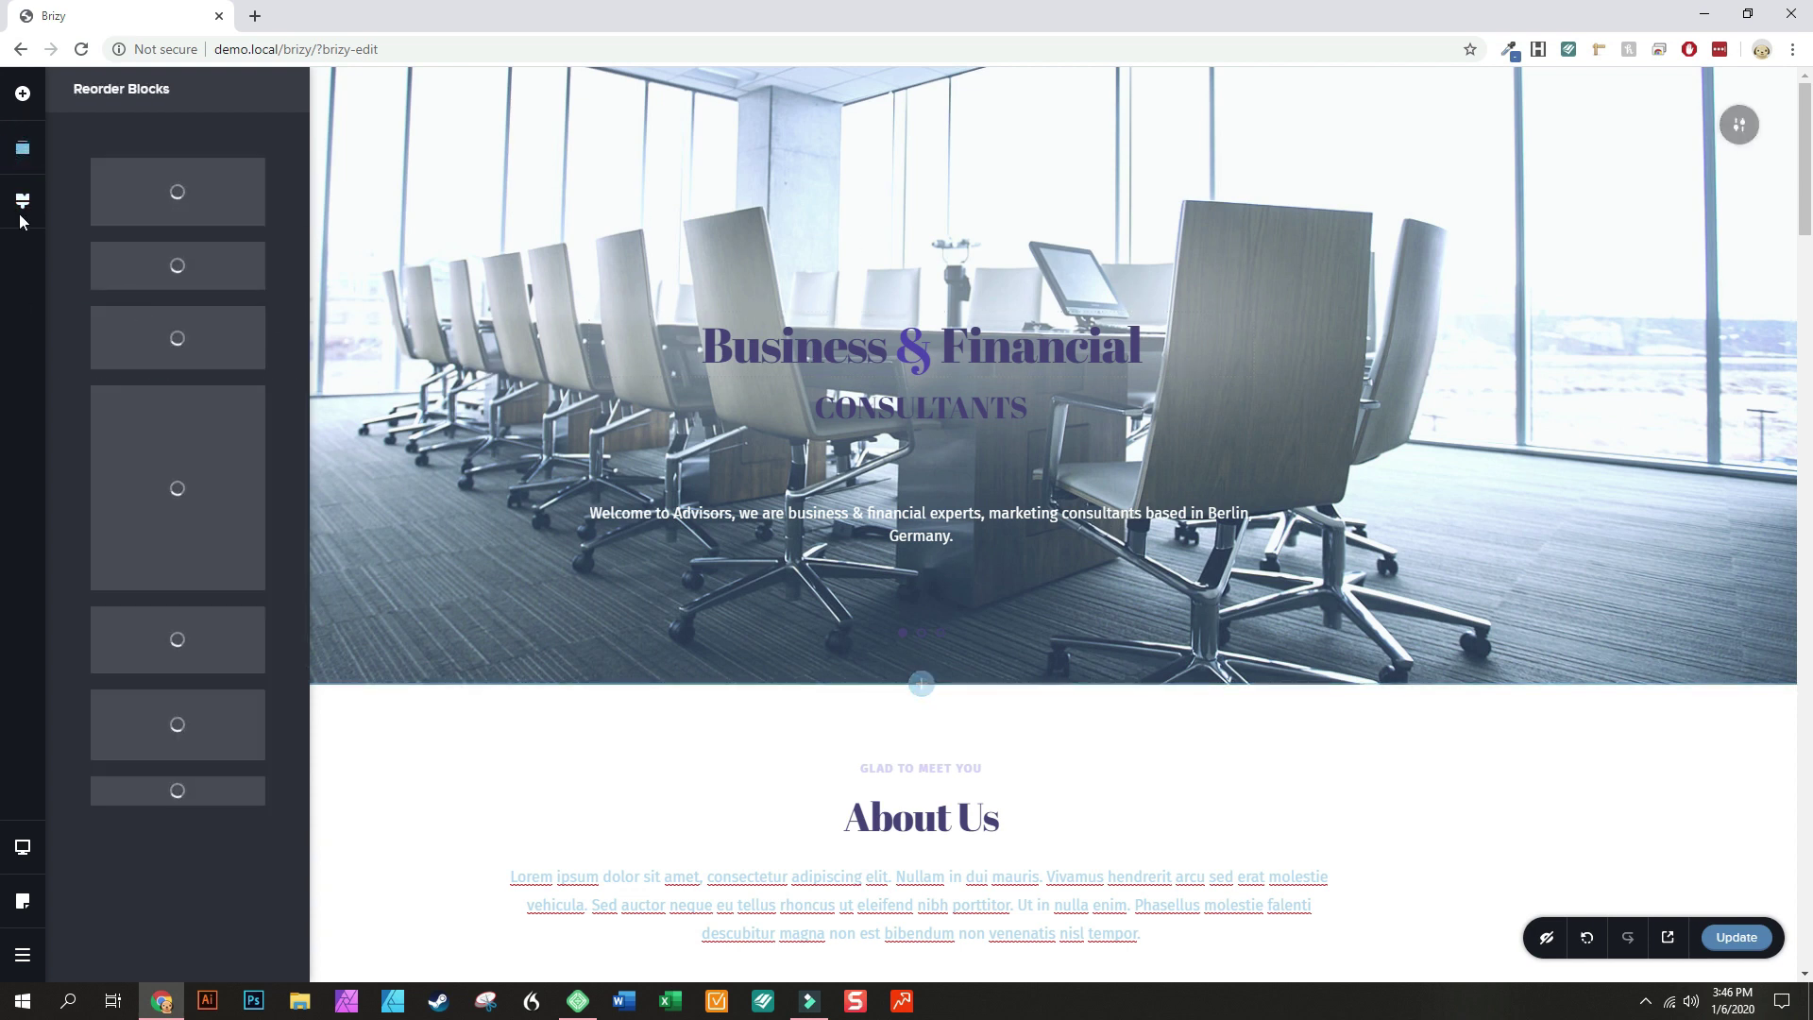
{"action": "mouse_move", "coordinate": [152, 218]}
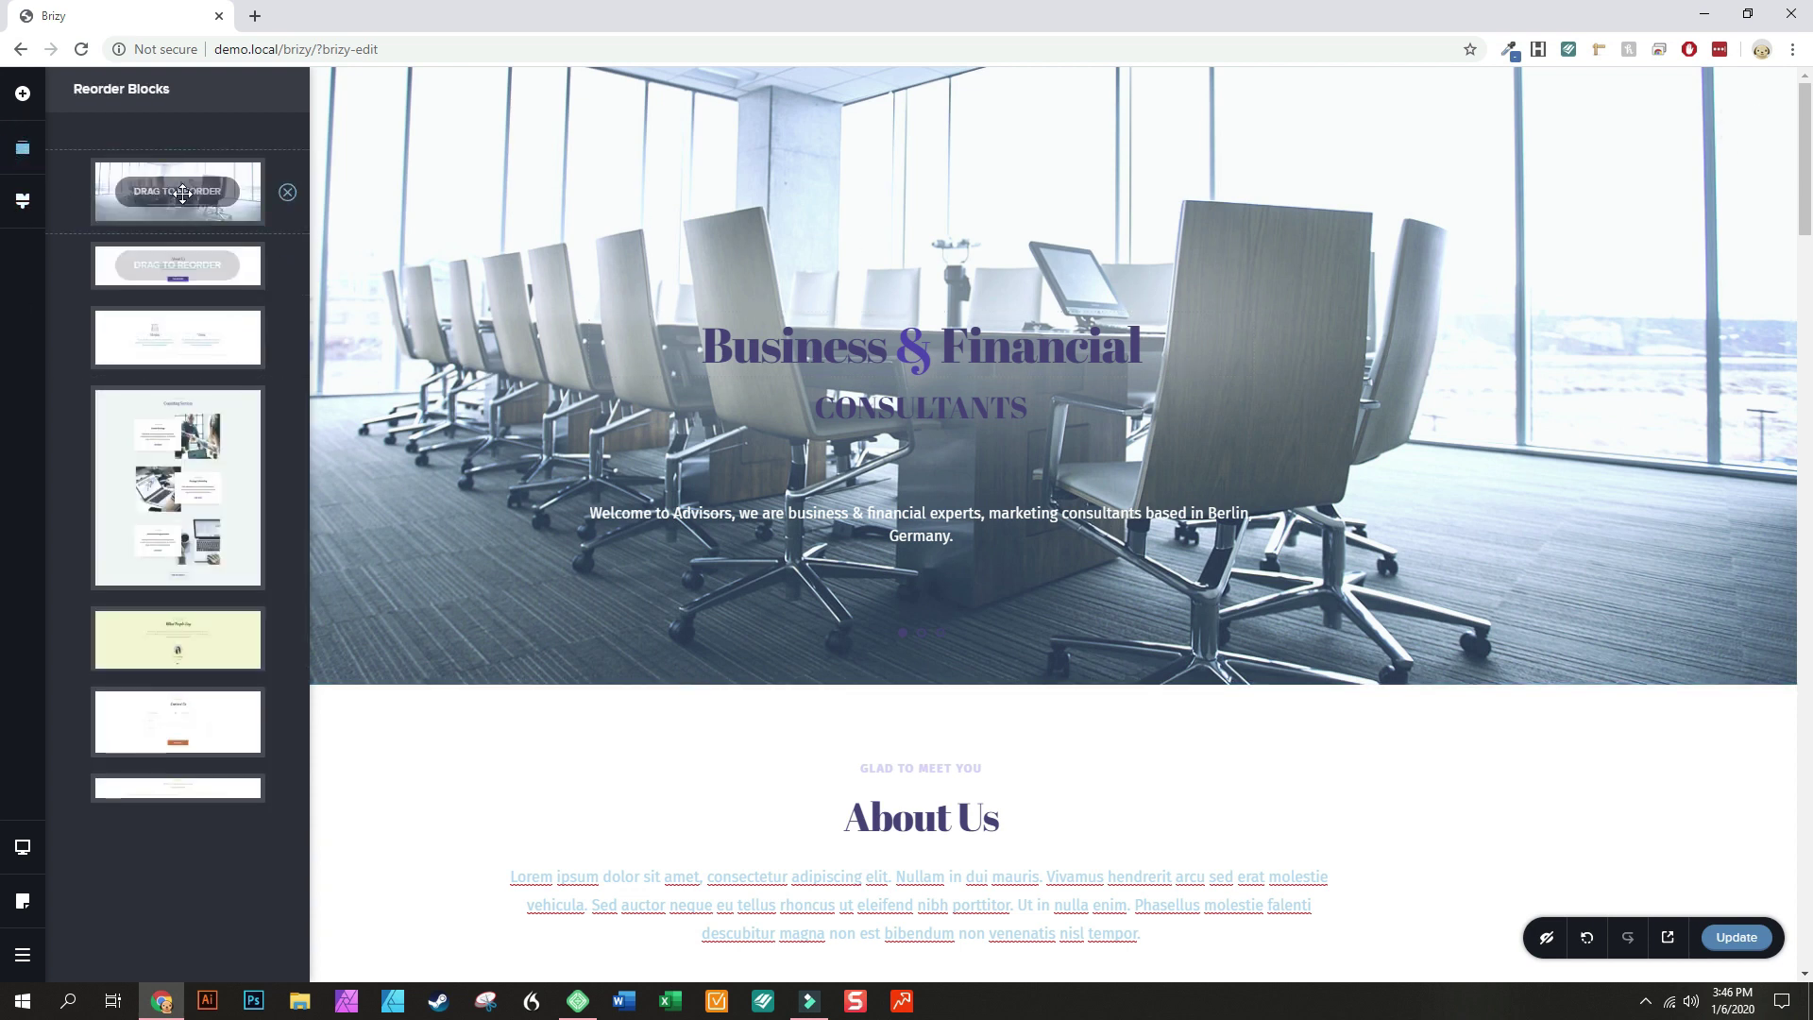
{"action": "mouse_move", "coordinate": [175, 265]}
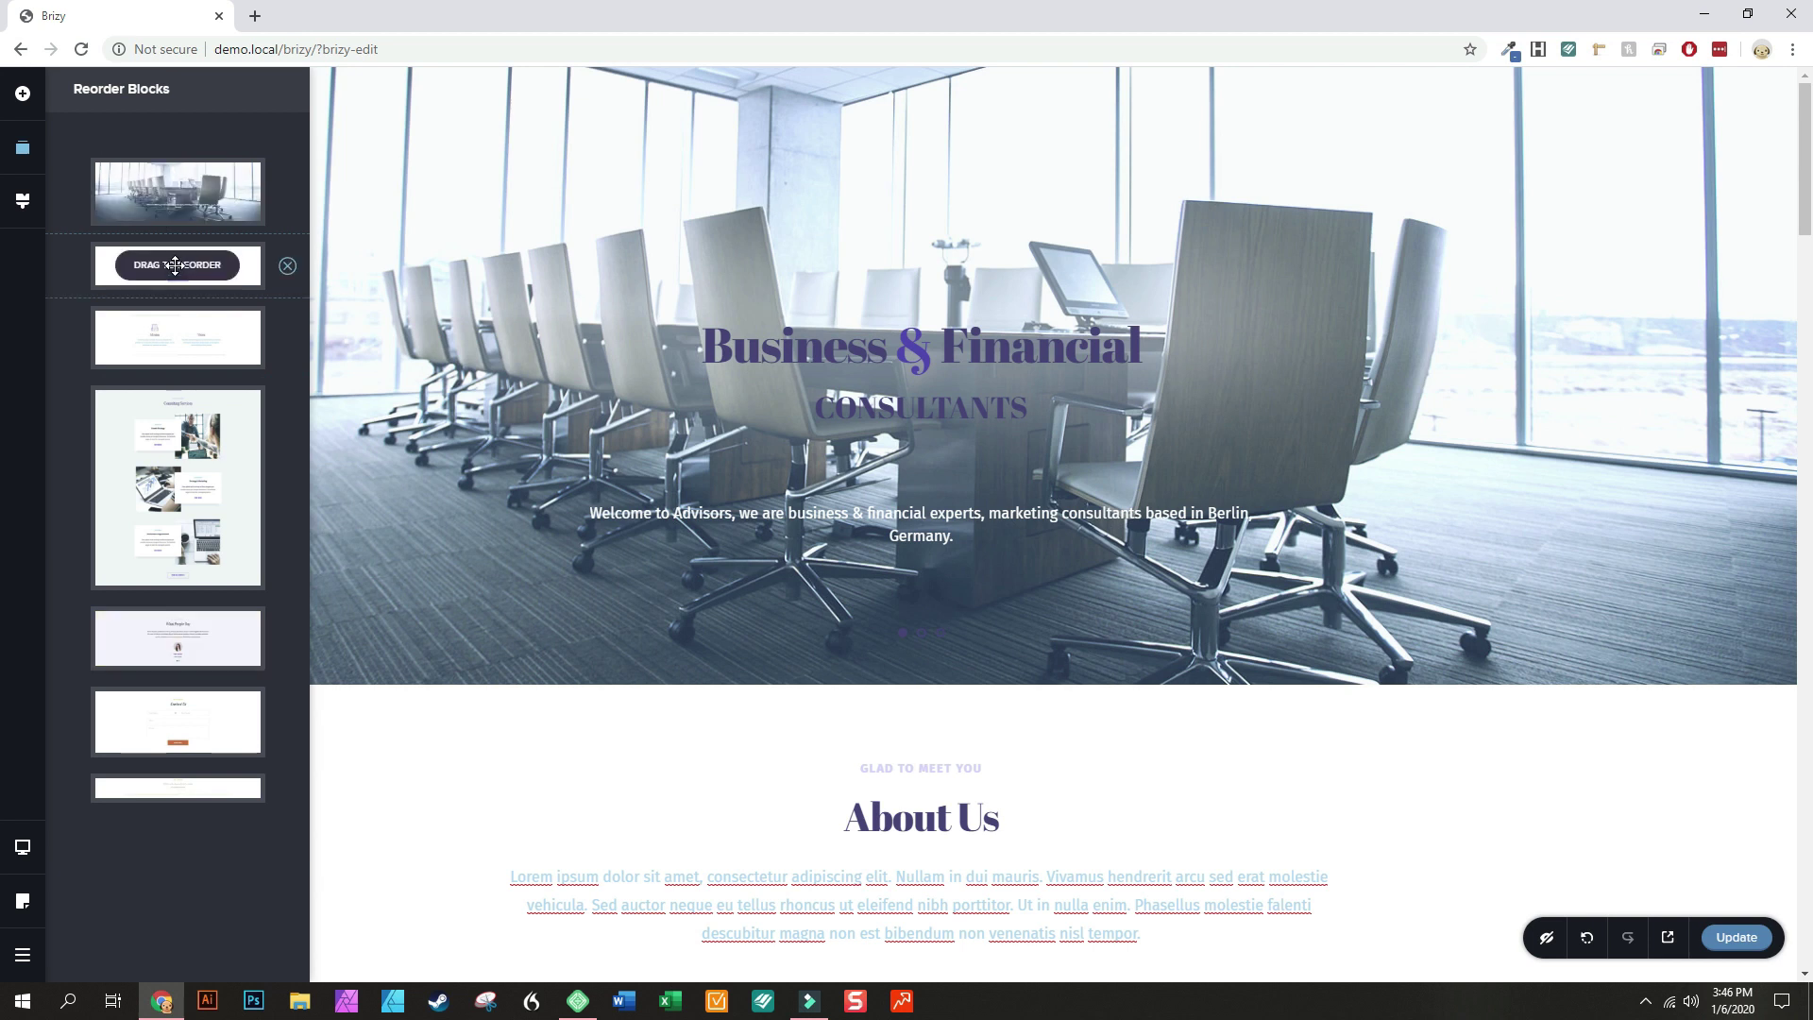
{"action": "mouse_move", "coordinate": [170, 347]}
{"action": "mouse_move", "coordinate": [185, 470]}
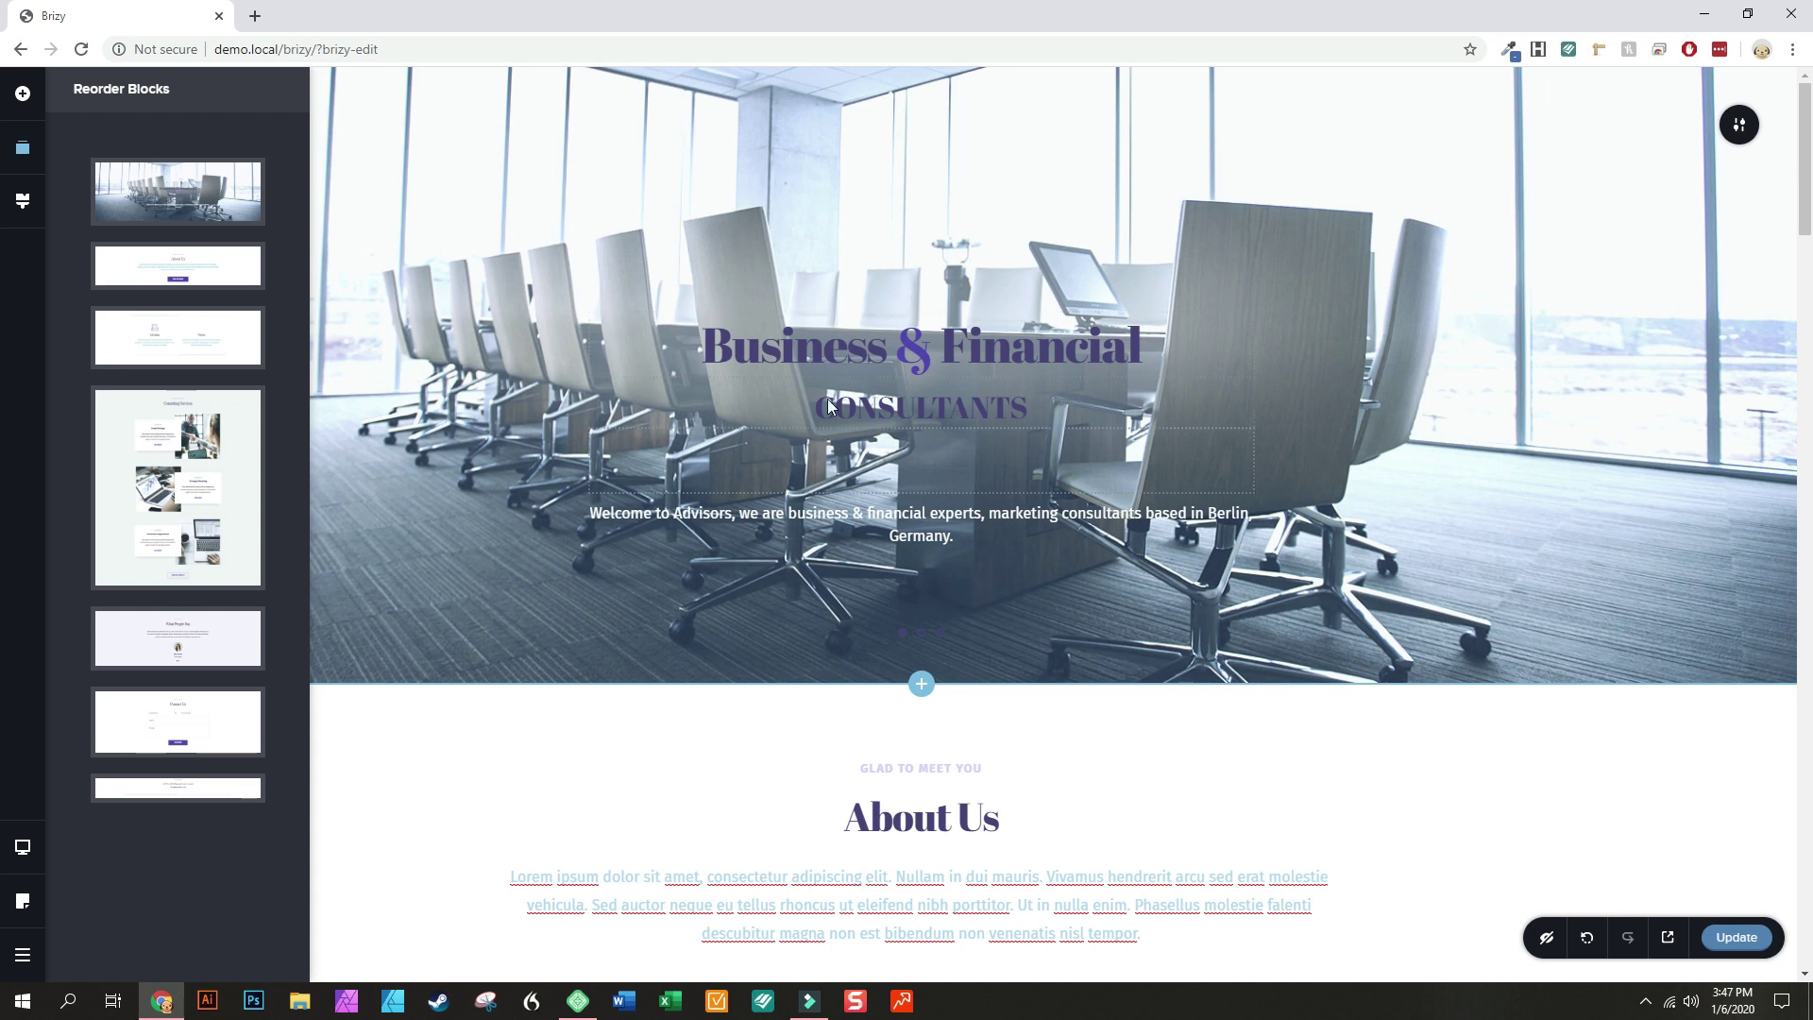
Select the CONSULTANTS heading word and bring up its link settings
{"action": "left_click", "coordinate": [840, 414]}
{"action": "double_click", "coordinate": [844, 409]}
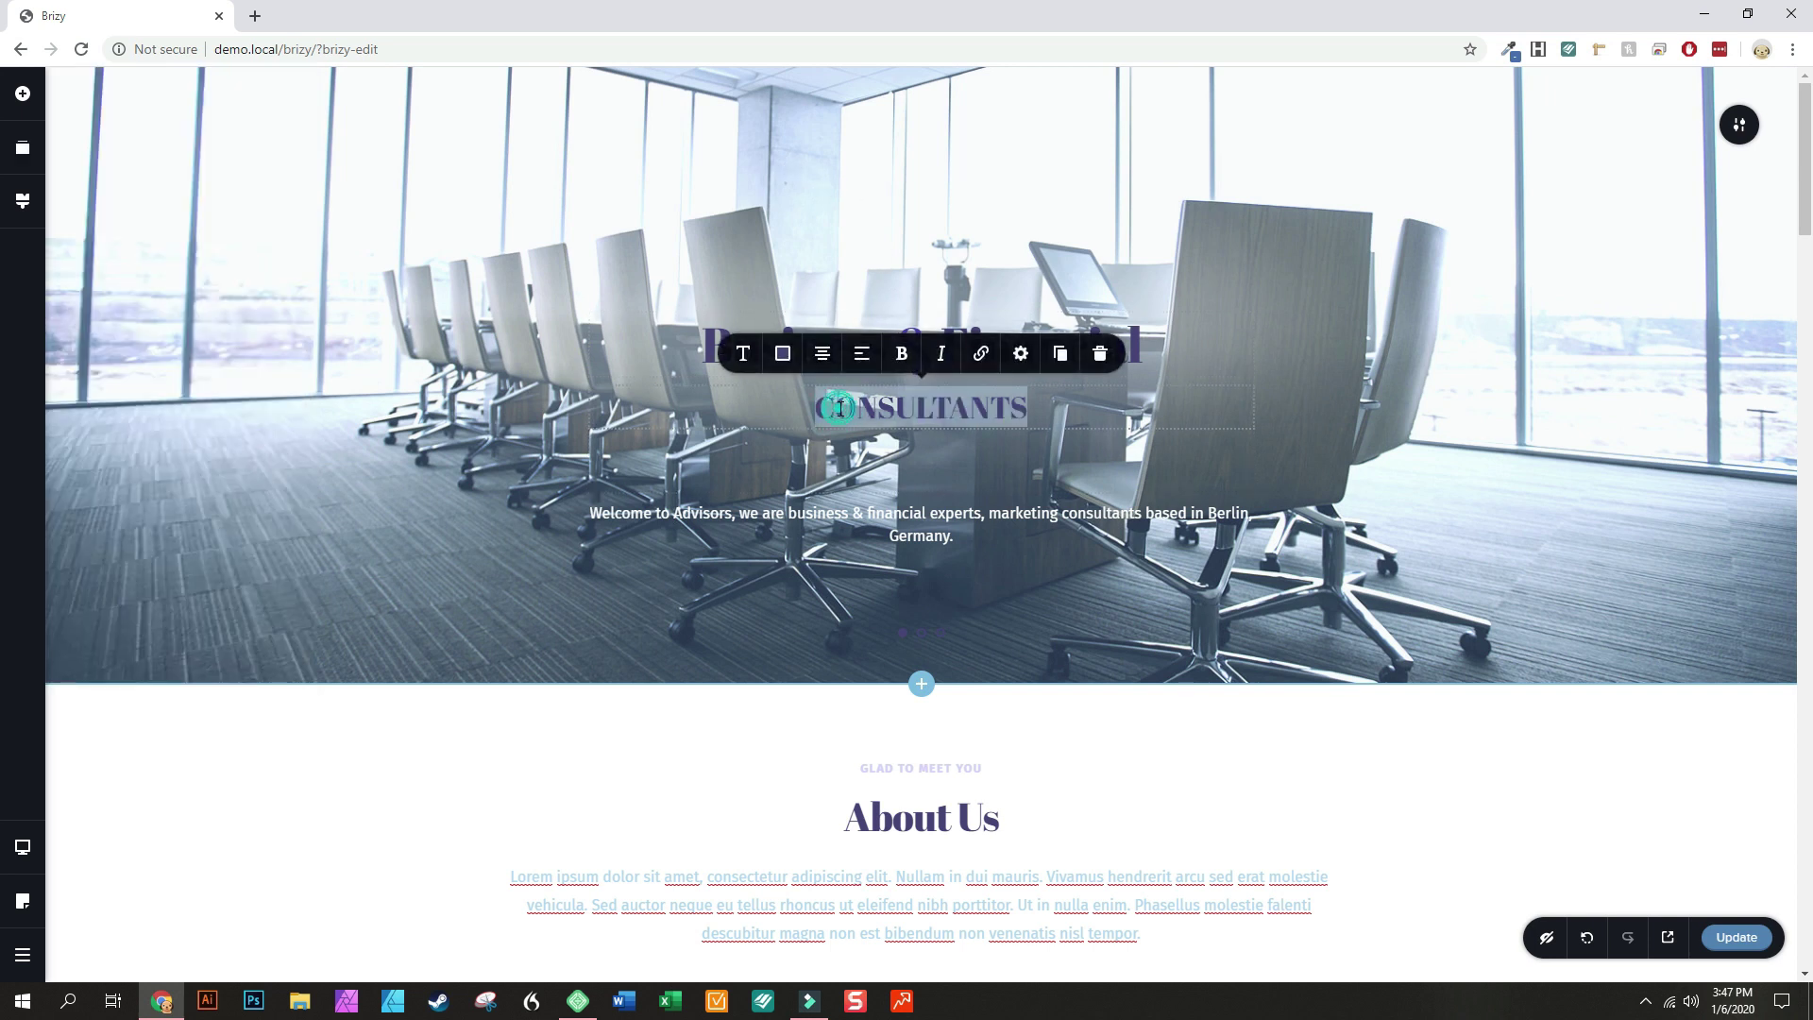
{"action": "left_click", "coordinate": [981, 355]}
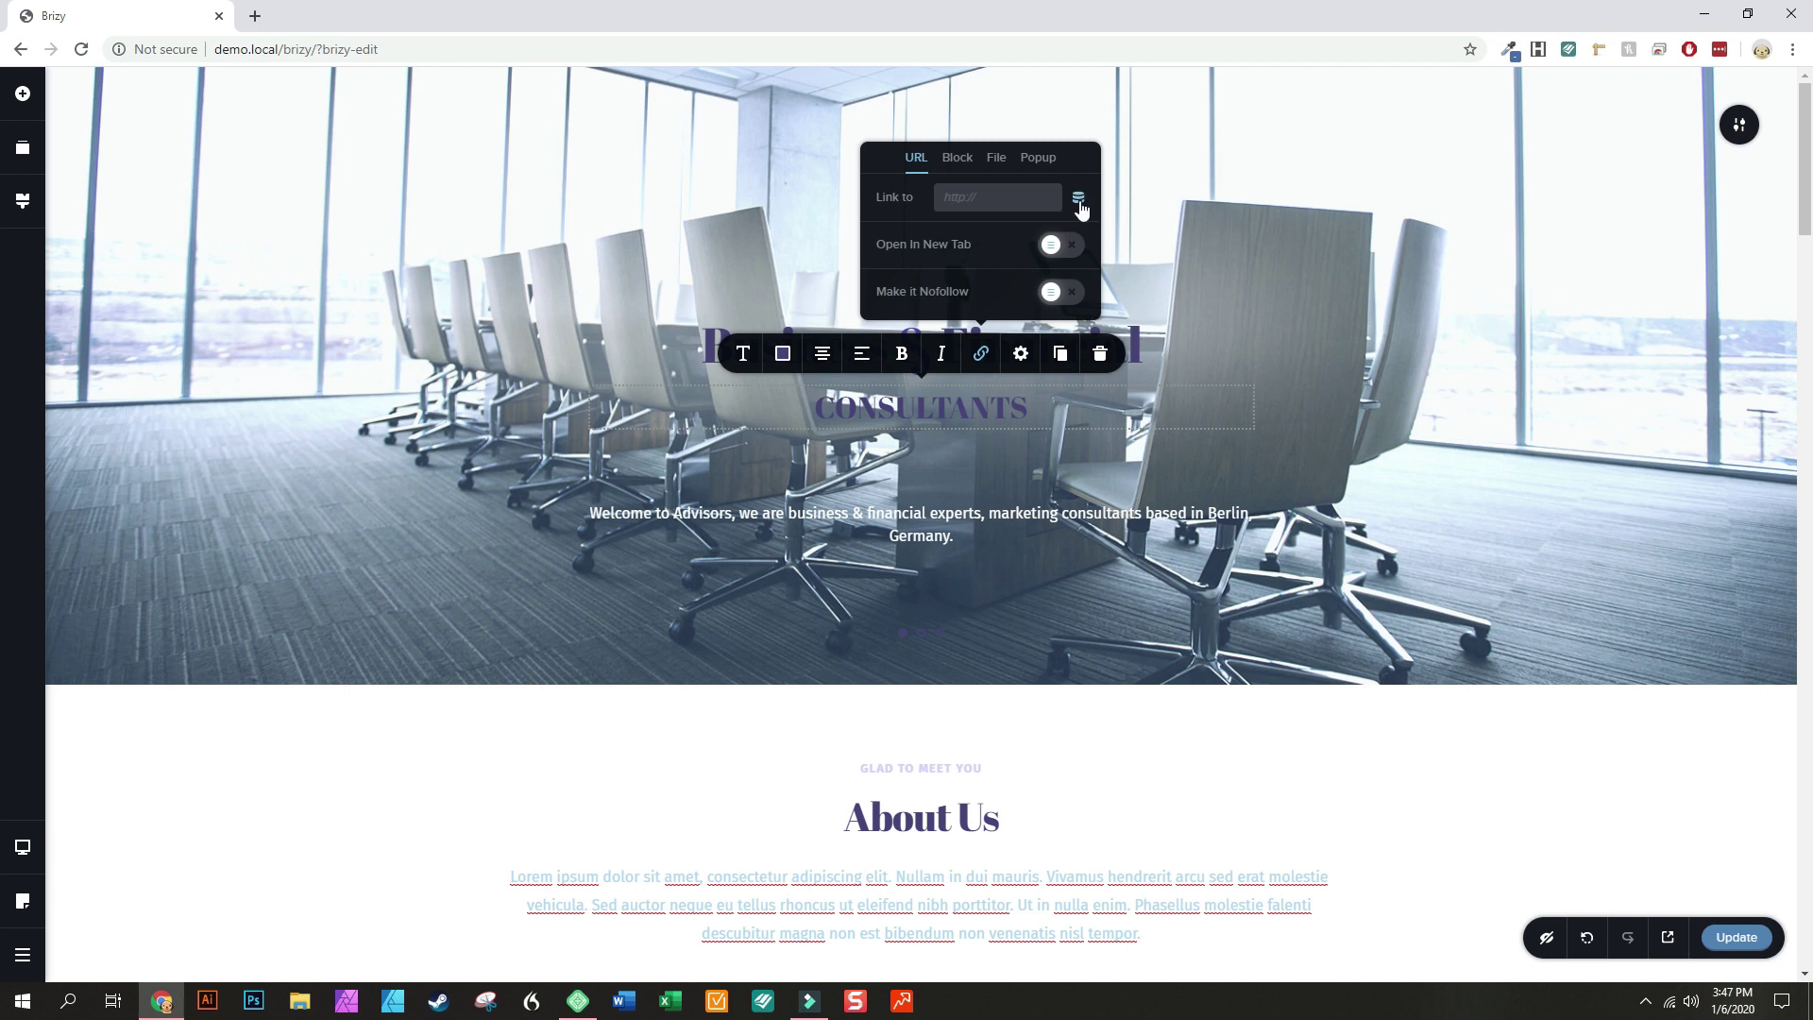
Drag a Text element into the hero just below the Business & Financial title
{"action": "left_click", "coordinate": [23, 95]}
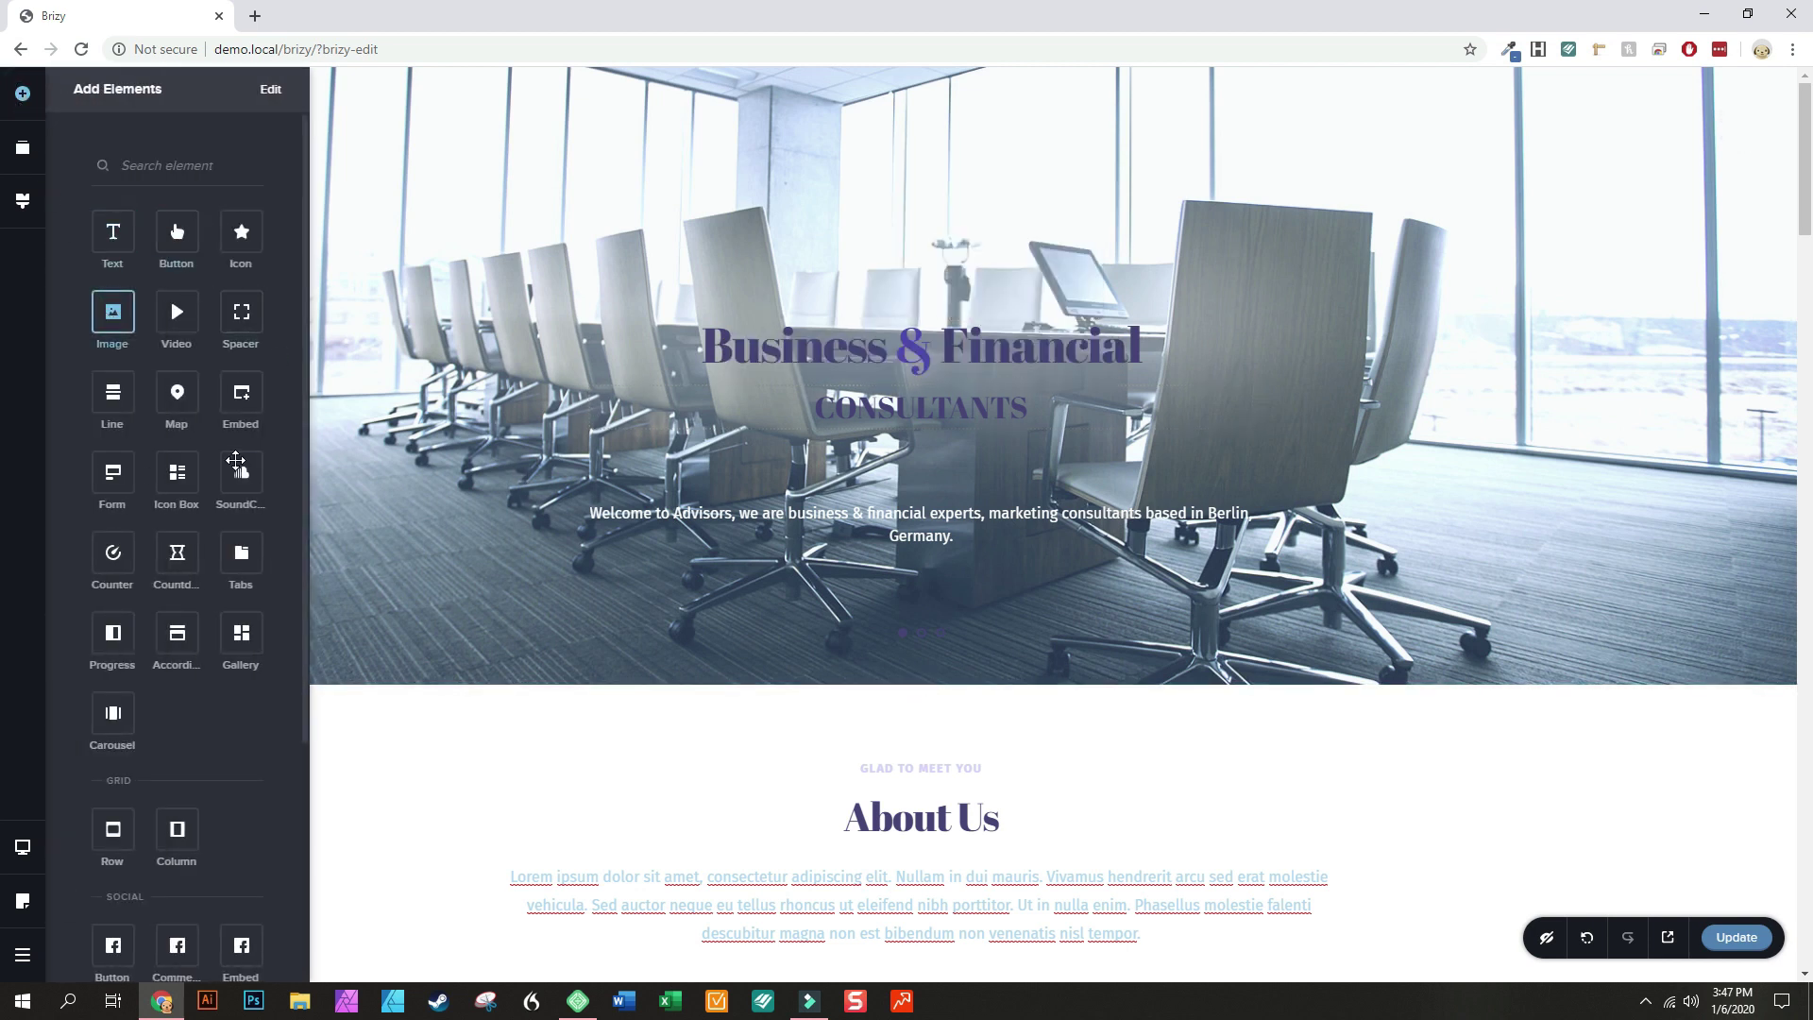
{"action": "scroll", "coordinate": [122, 396], "scroll_direction": "down", "scroll_amount": 2}
{"action": "scroll", "coordinate": [135, 411], "scroll_direction": "down", "scroll_amount": 2}
{"action": "scroll", "coordinate": [175, 482], "scroll_direction": "up", "scroll_amount": 4}
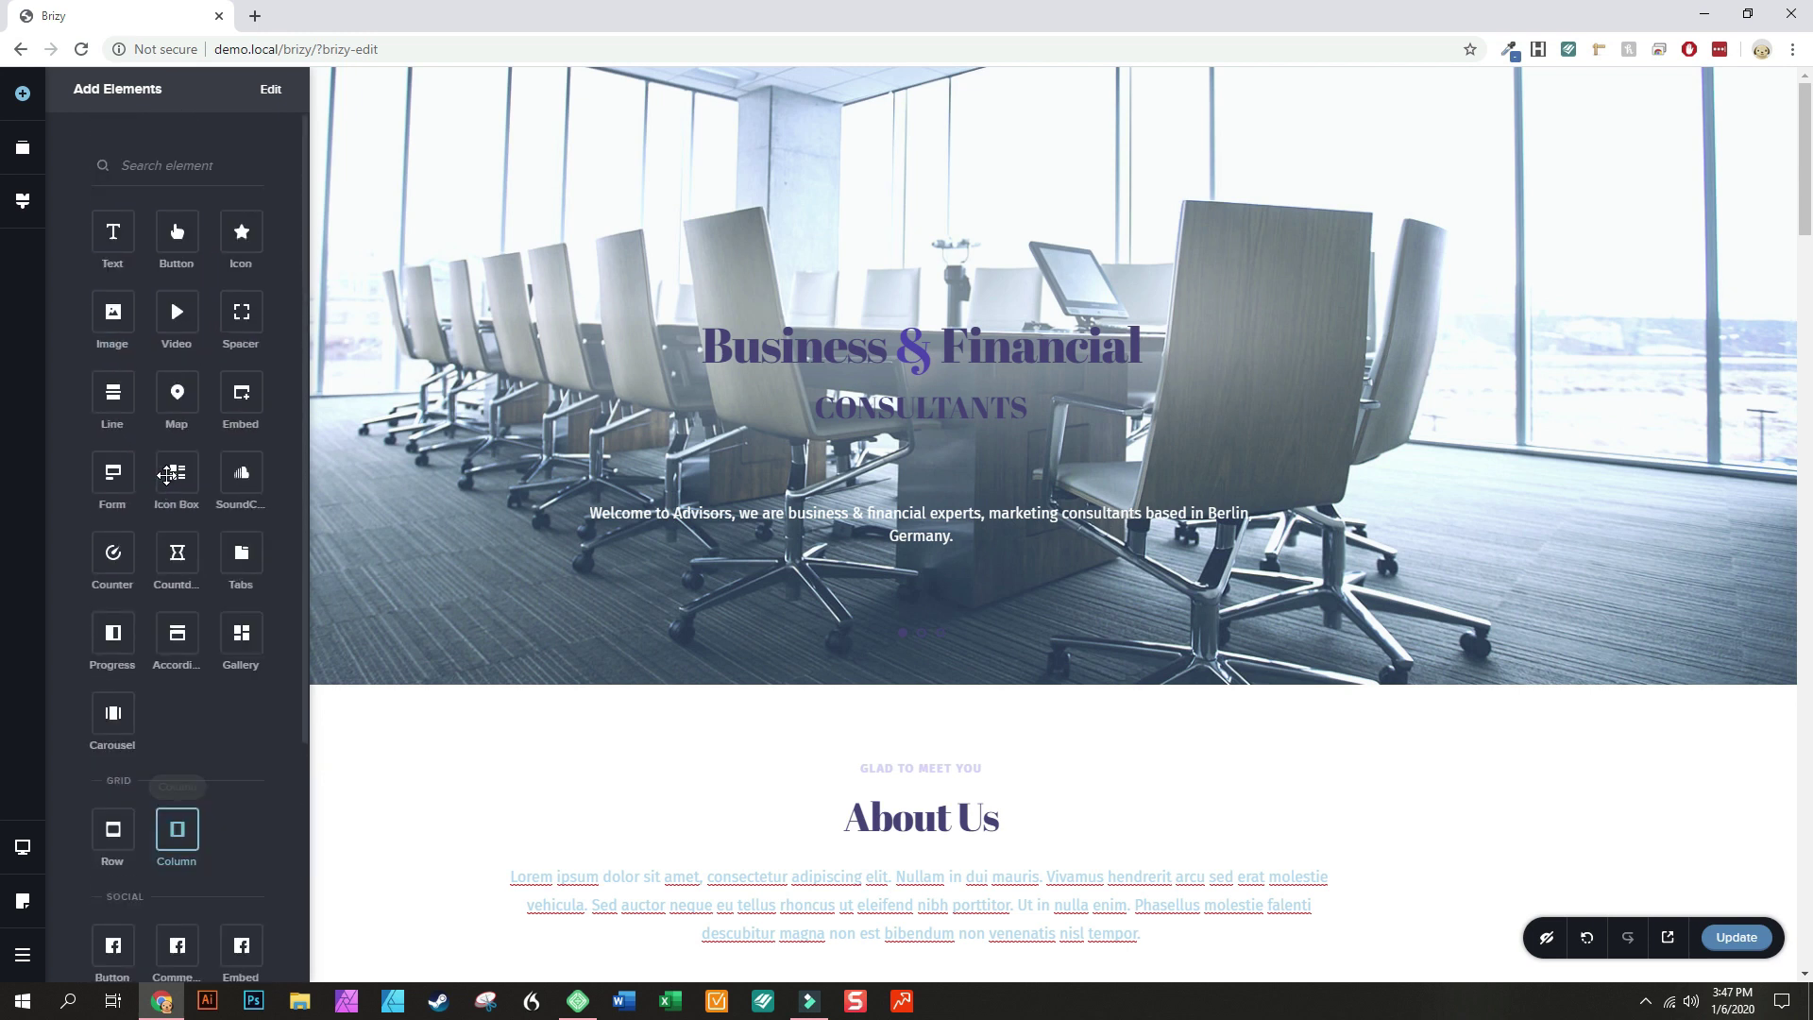
{"action": "left_click_drag", "start_coordinate": [797, 401], "coordinate": [892, 442]}
Select all the new placeholder paragraph's text and colour it white
{"action": "left_click", "coordinate": [776, 453]}
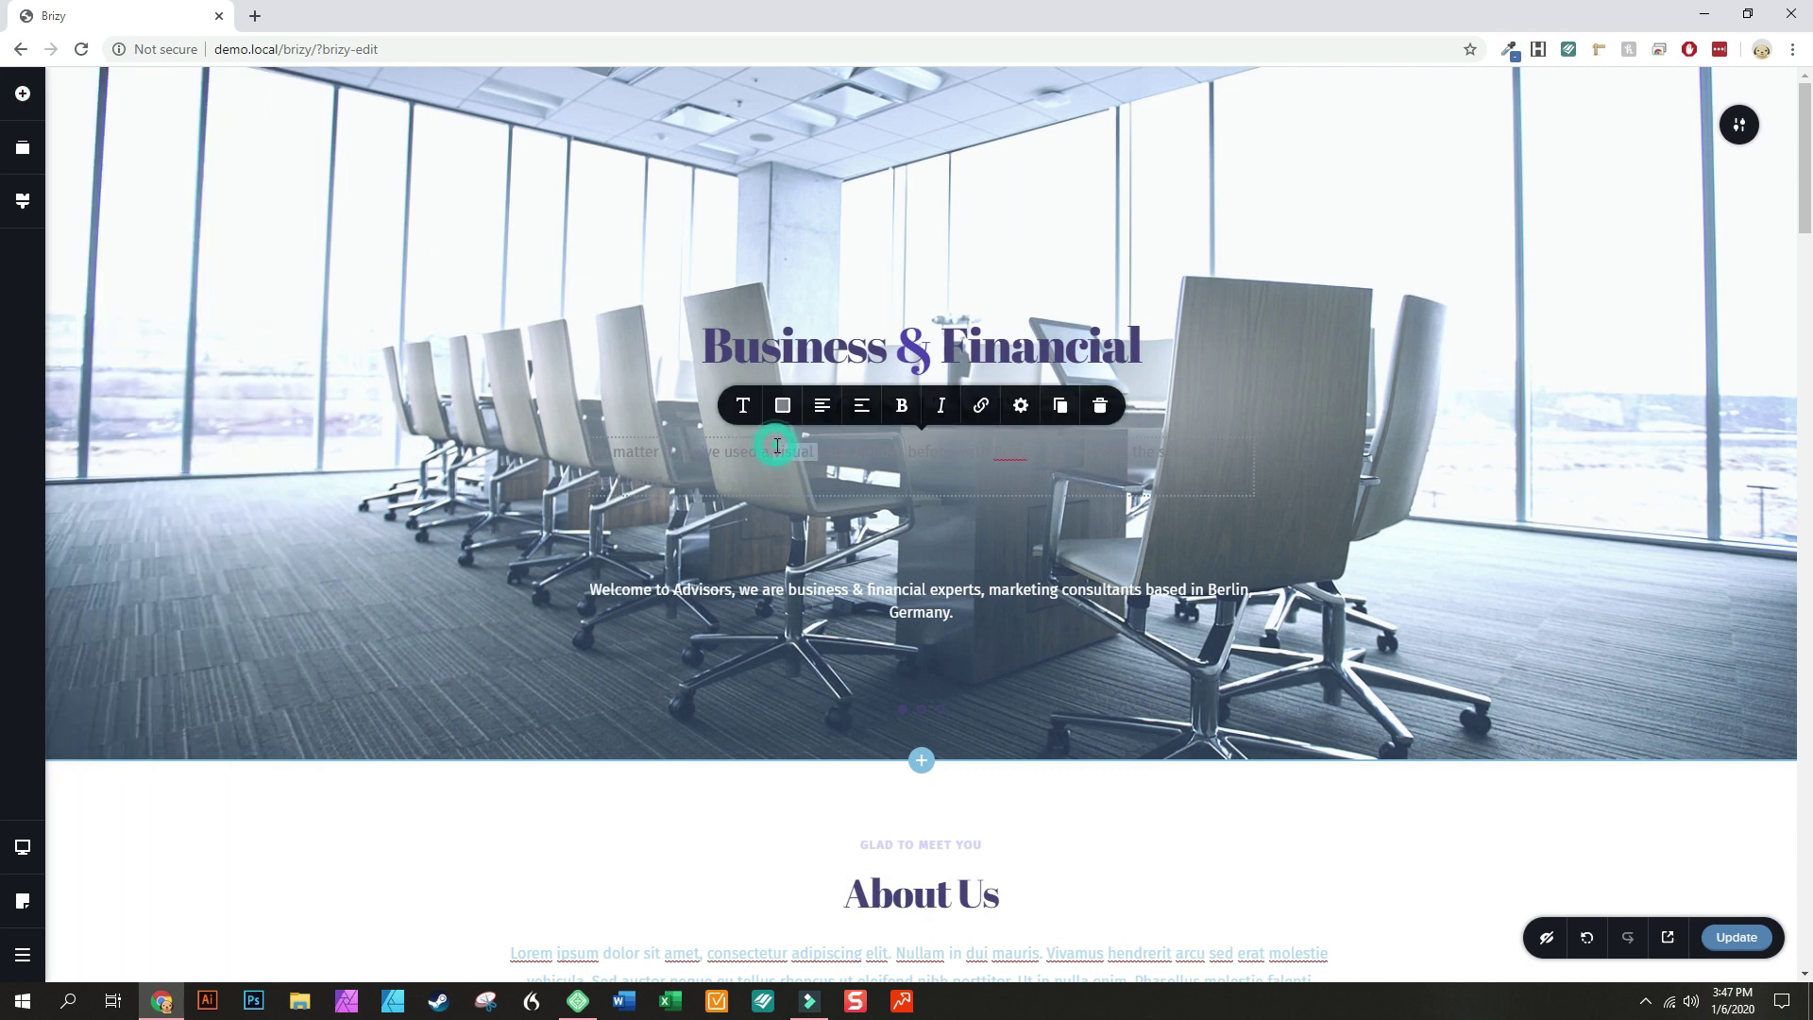
{"action": "triple_click", "coordinate": [779, 449]}
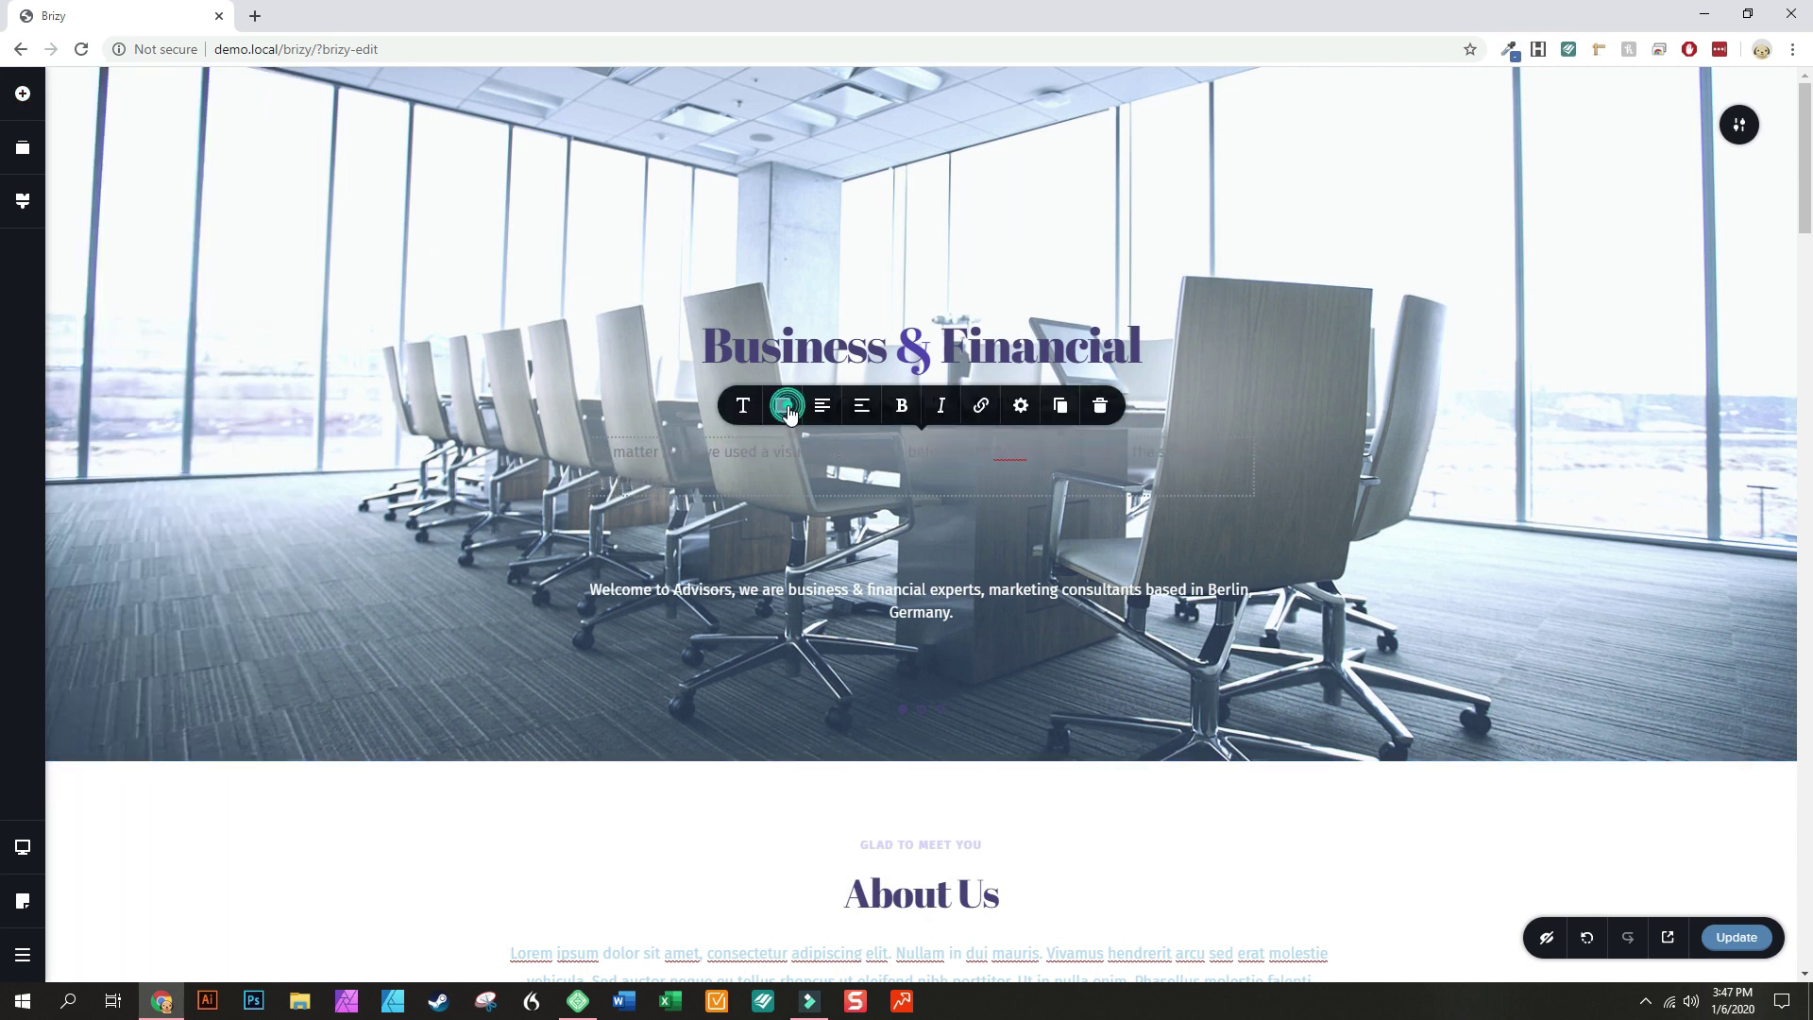
{"action": "left_click", "coordinate": [781, 409]}
{"action": "left_click", "coordinate": [838, 329]}
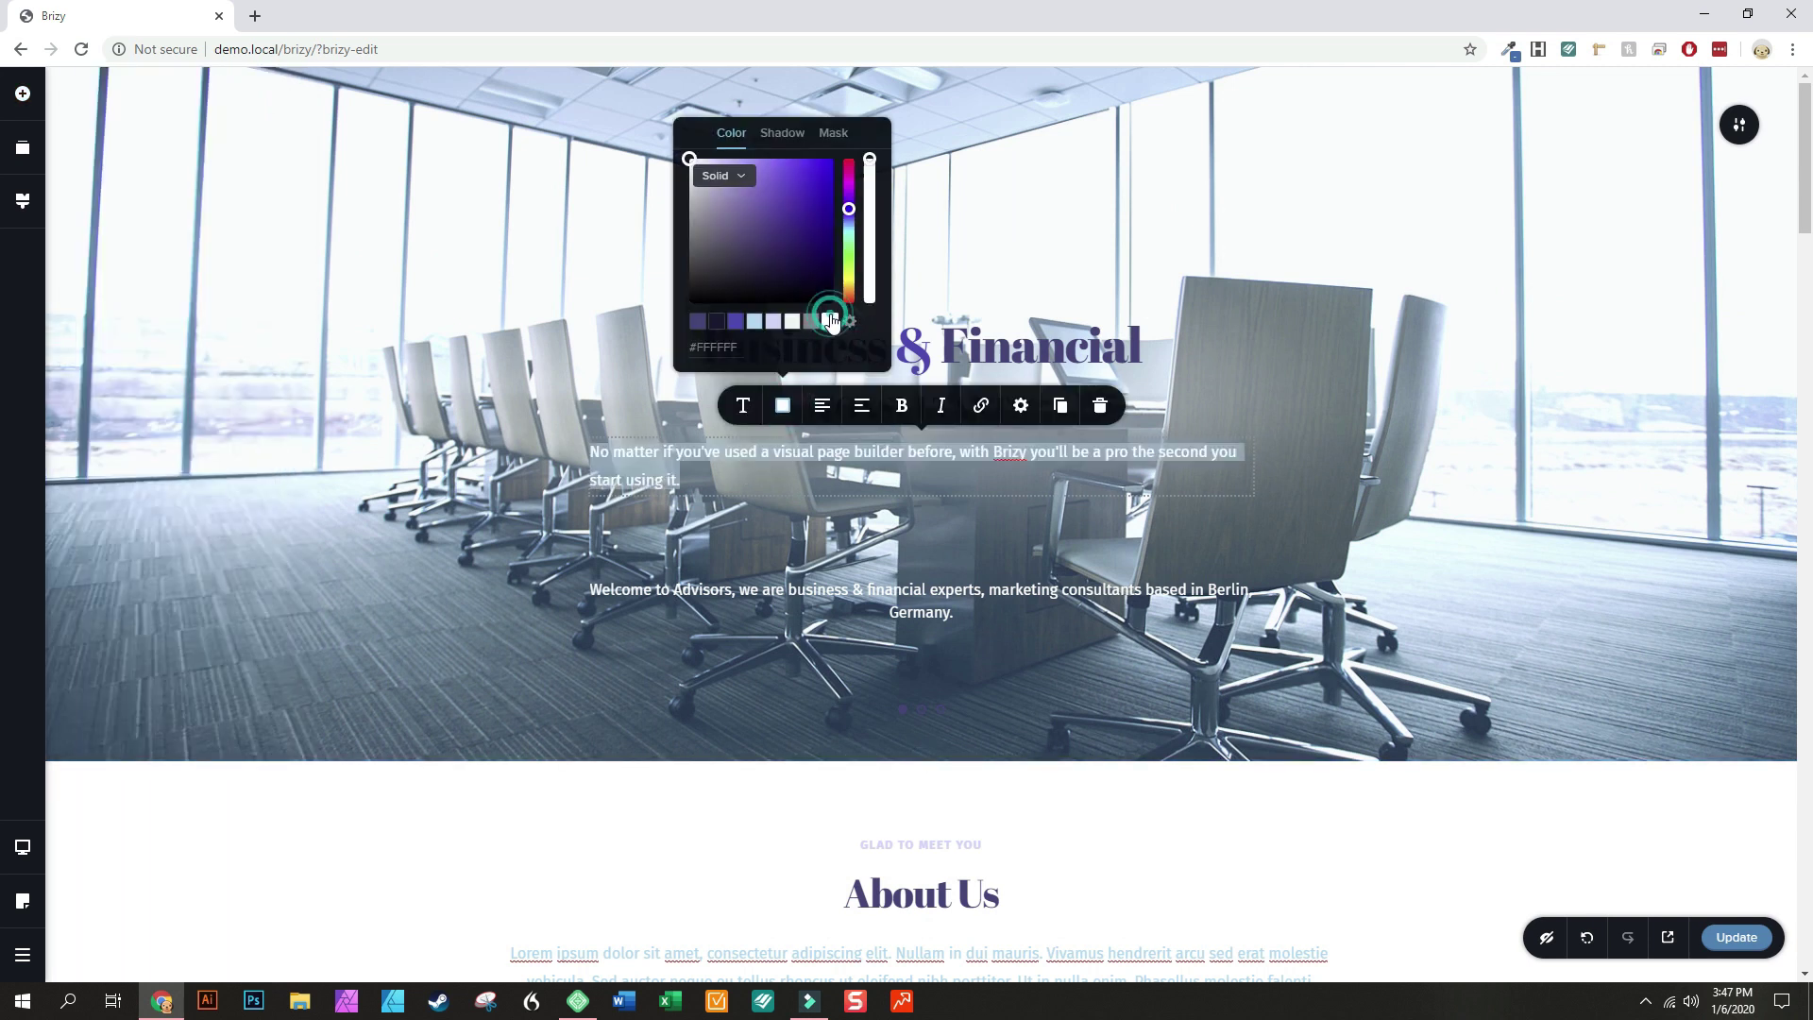
{"action": "left_click", "coordinate": [729, 501]}
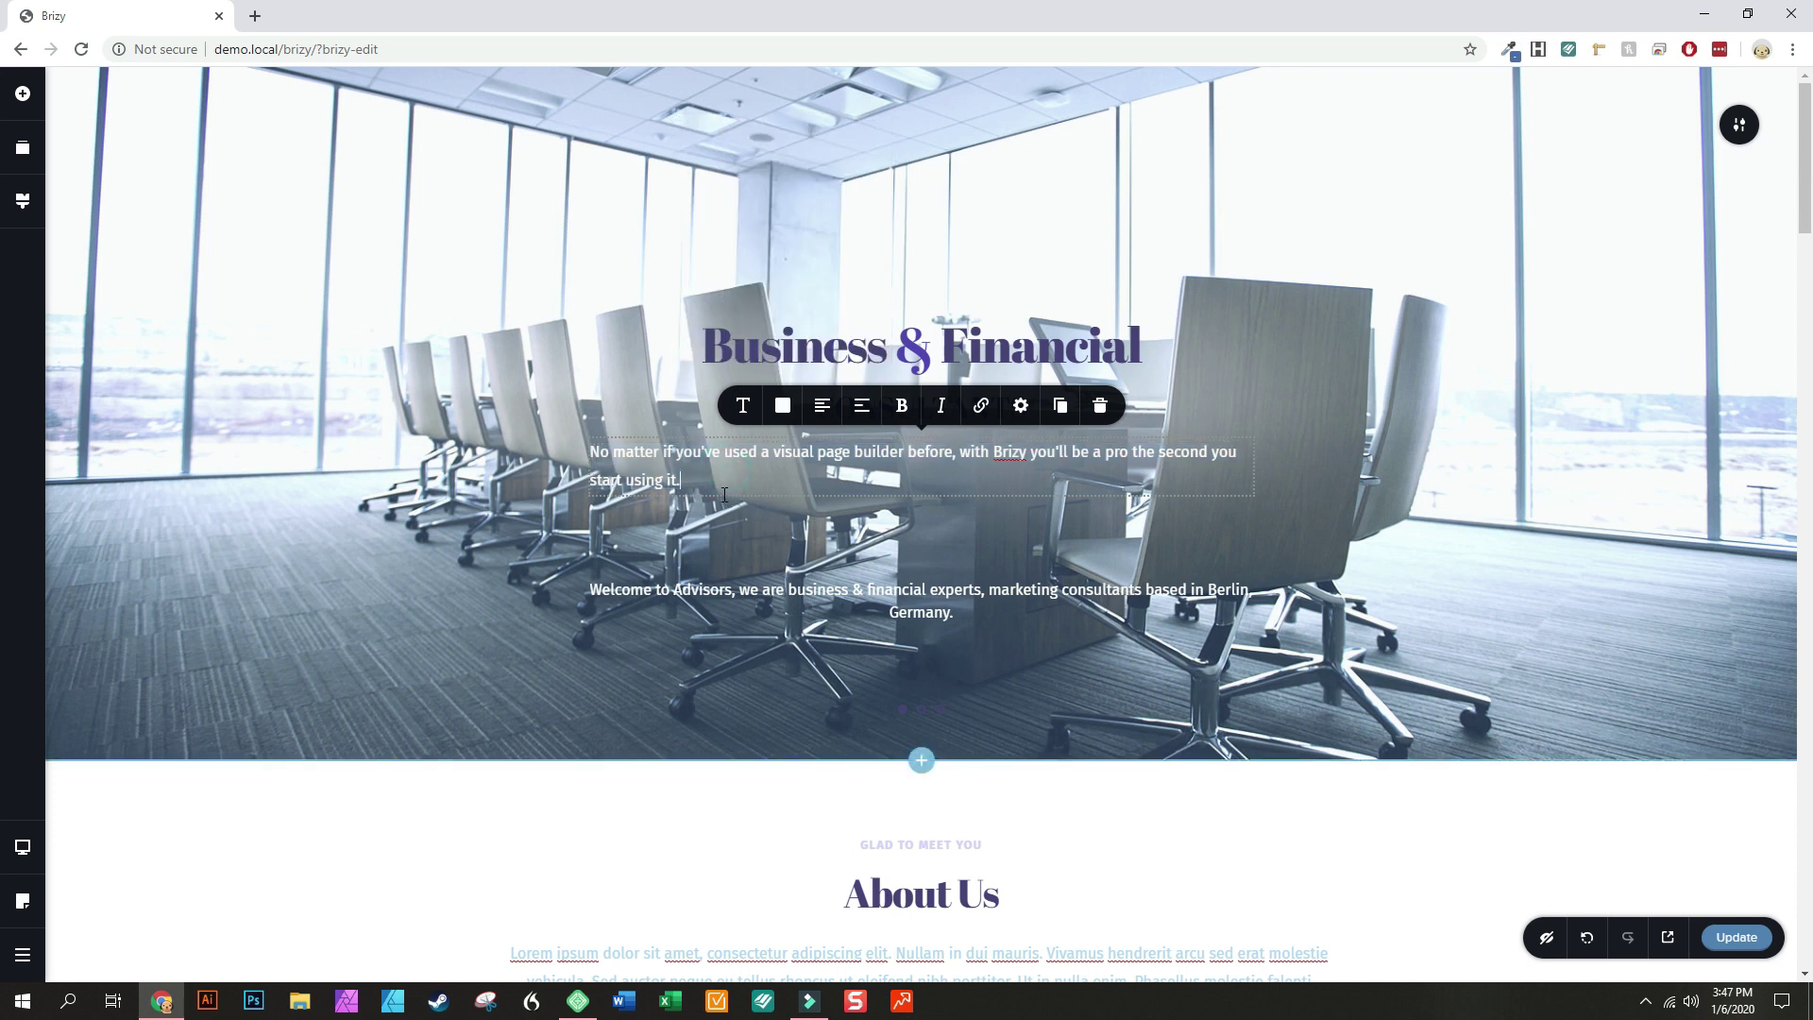
{"action": "left_click", "coordinate": [24, 95]}
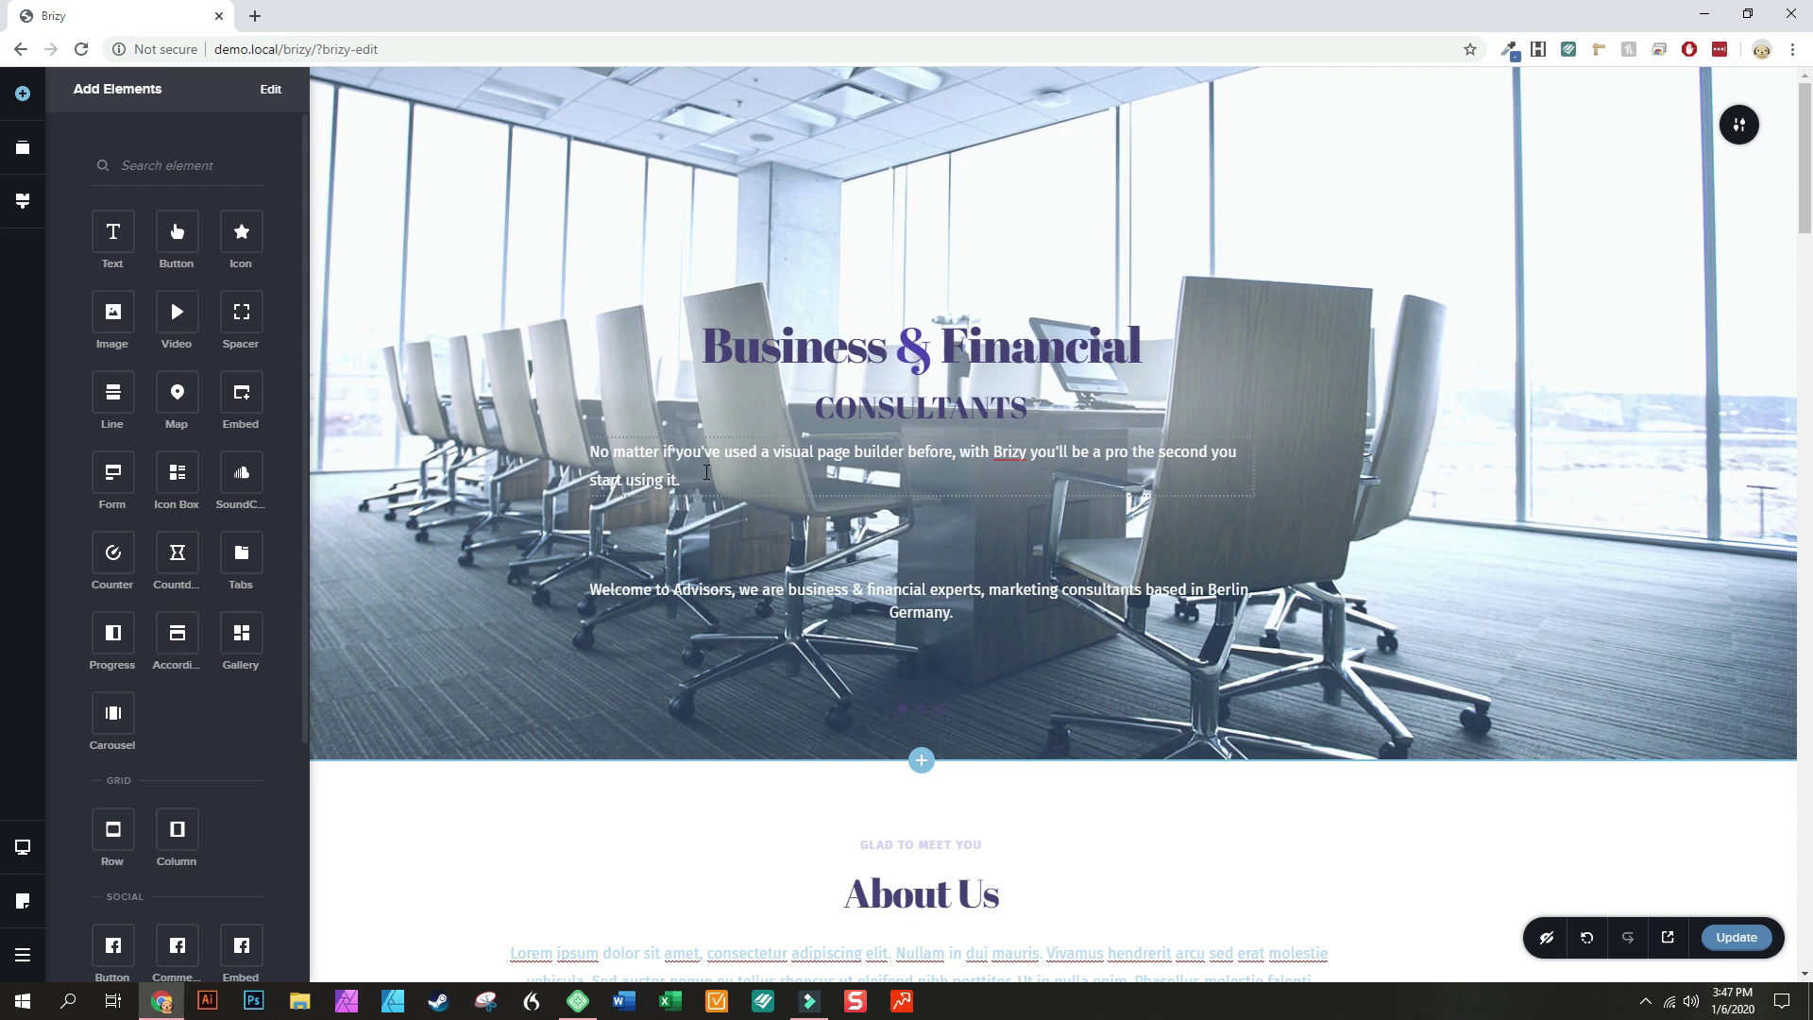
Overwrite the placeholder paragraph with # and insert the Post Title dynamic field
{"action": "left_click_drag", "start_coordinate": [698, 480], "coordinate": [557, 452]}
{"action": "type", "text": "#"}
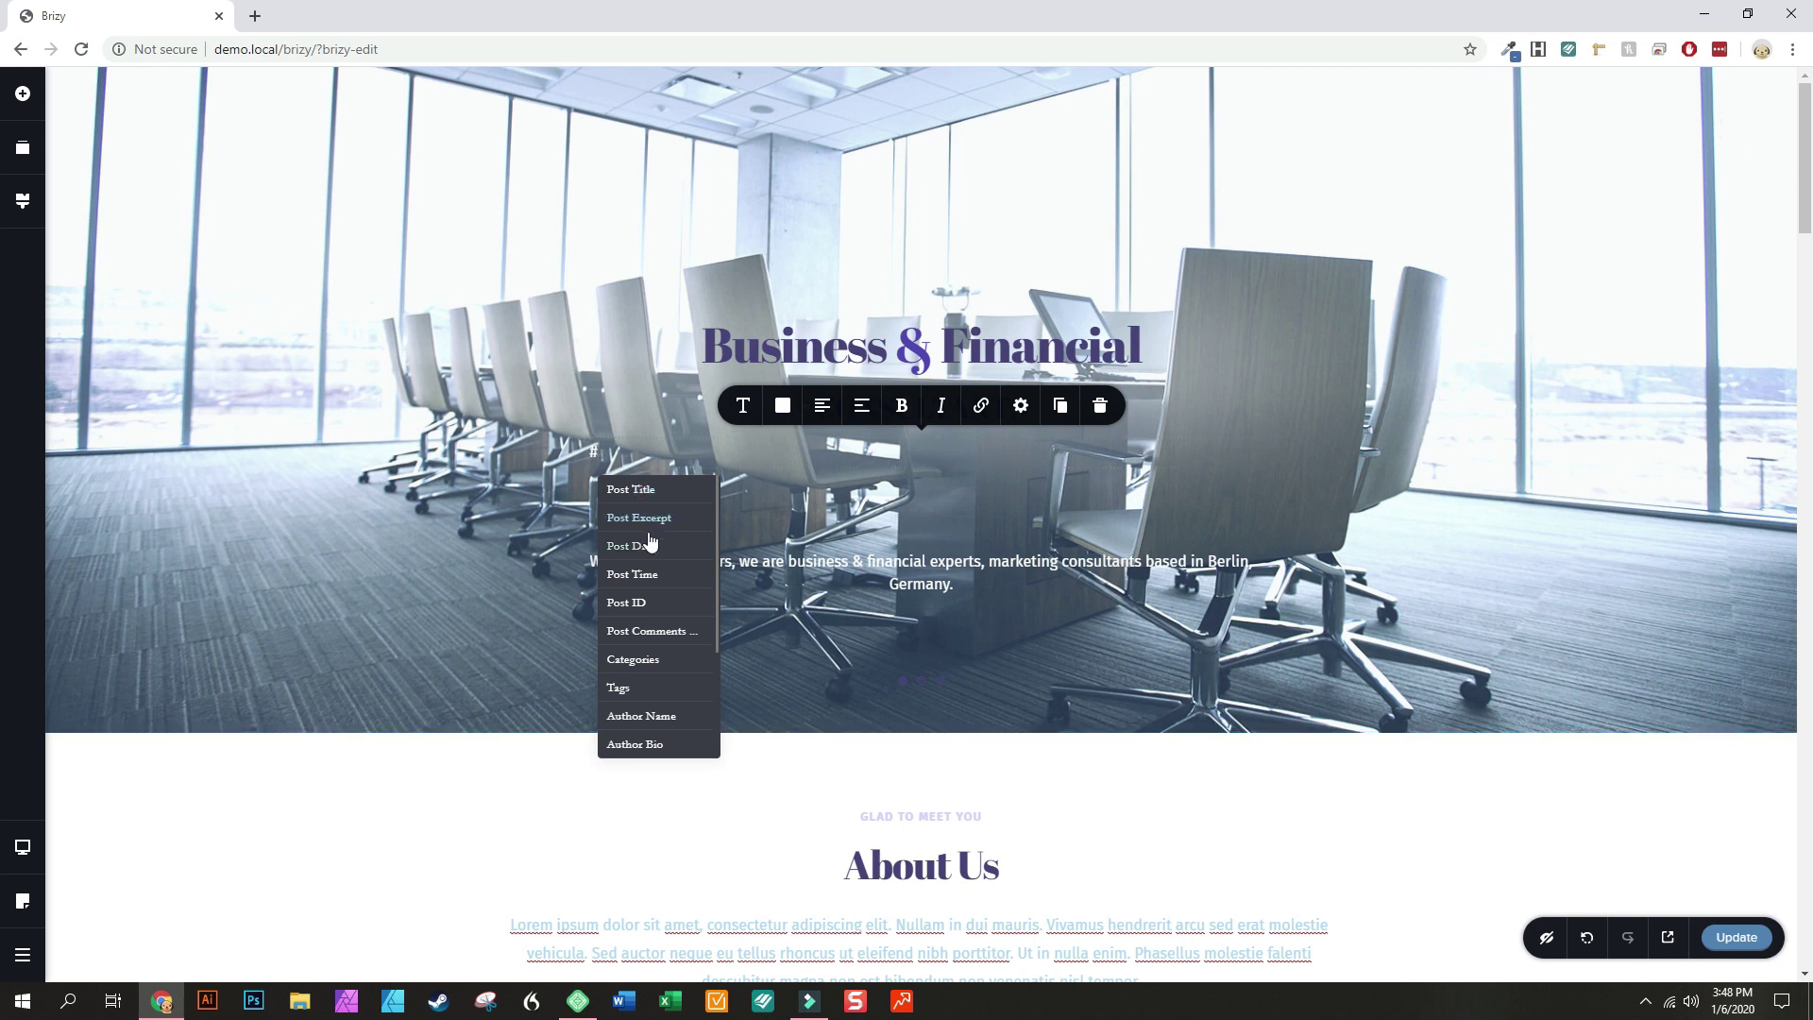
{"action": "scroll", "coordinate": [661, 718], "scroll_direction": "down", "scroll_amount": 3}
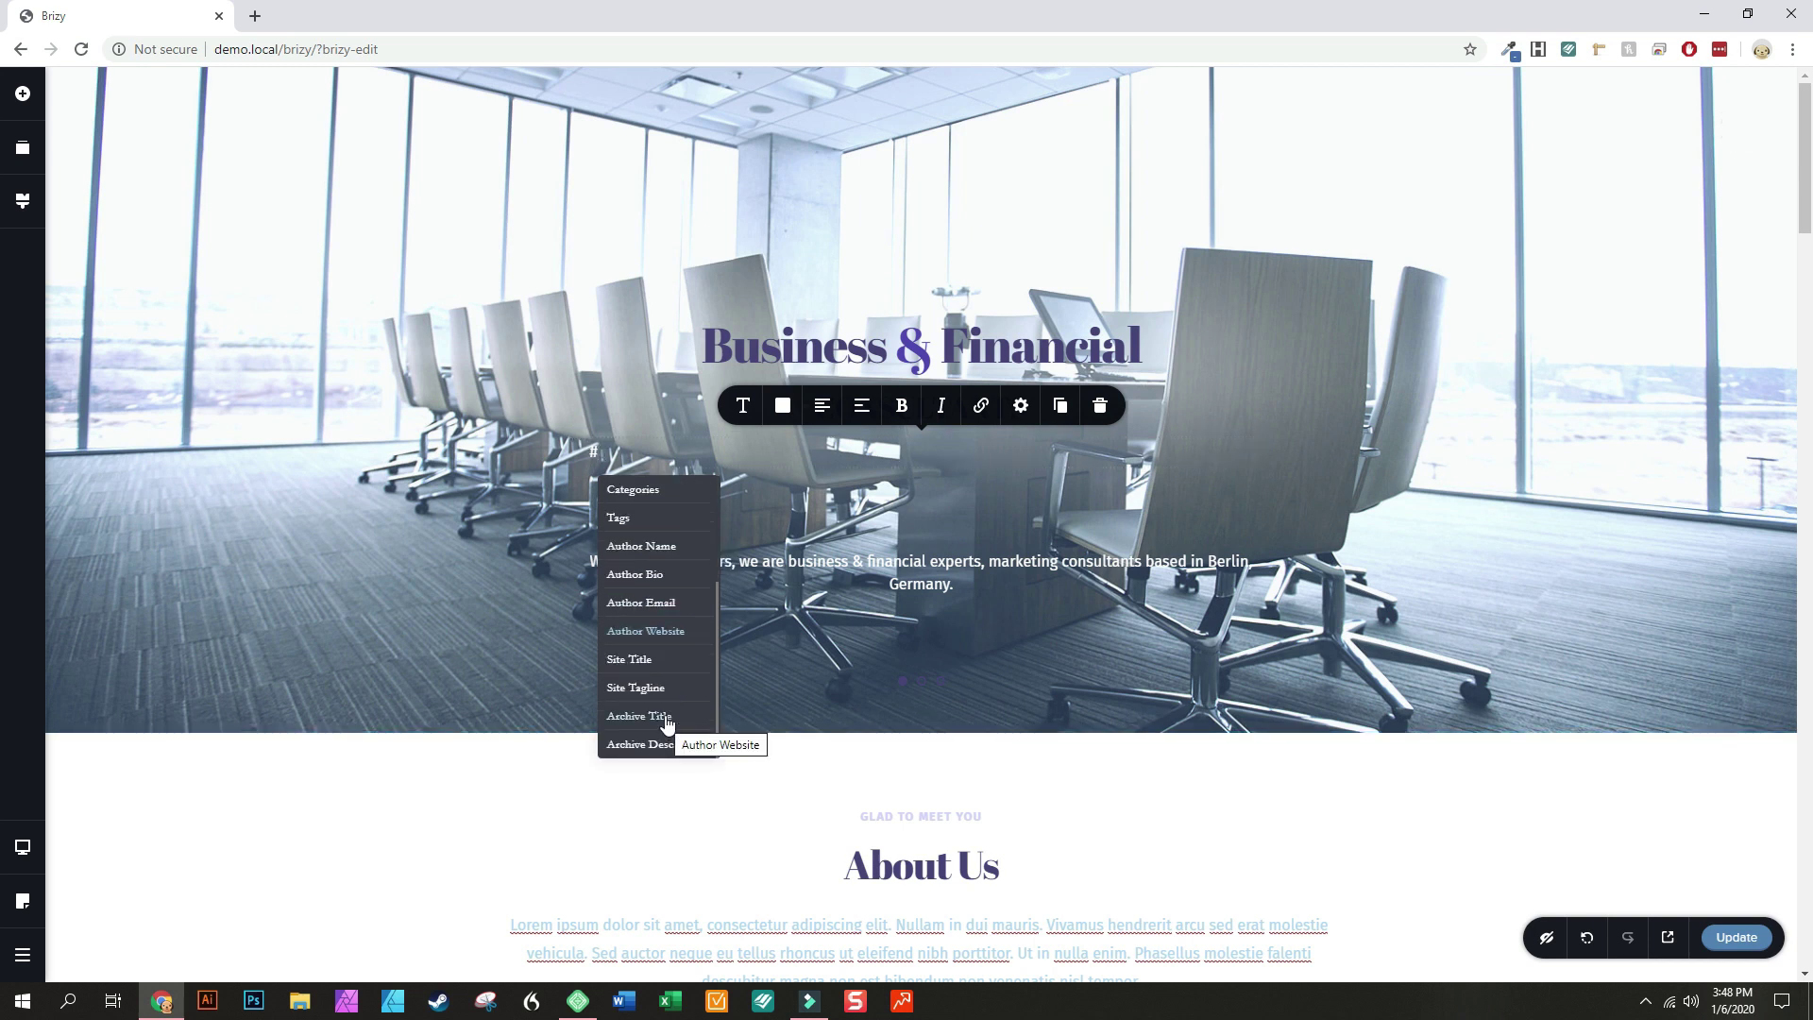
{"action": "scroll", "coordinate": [651, 709], "scroll_direction": "up", "scroll_amount": 3}
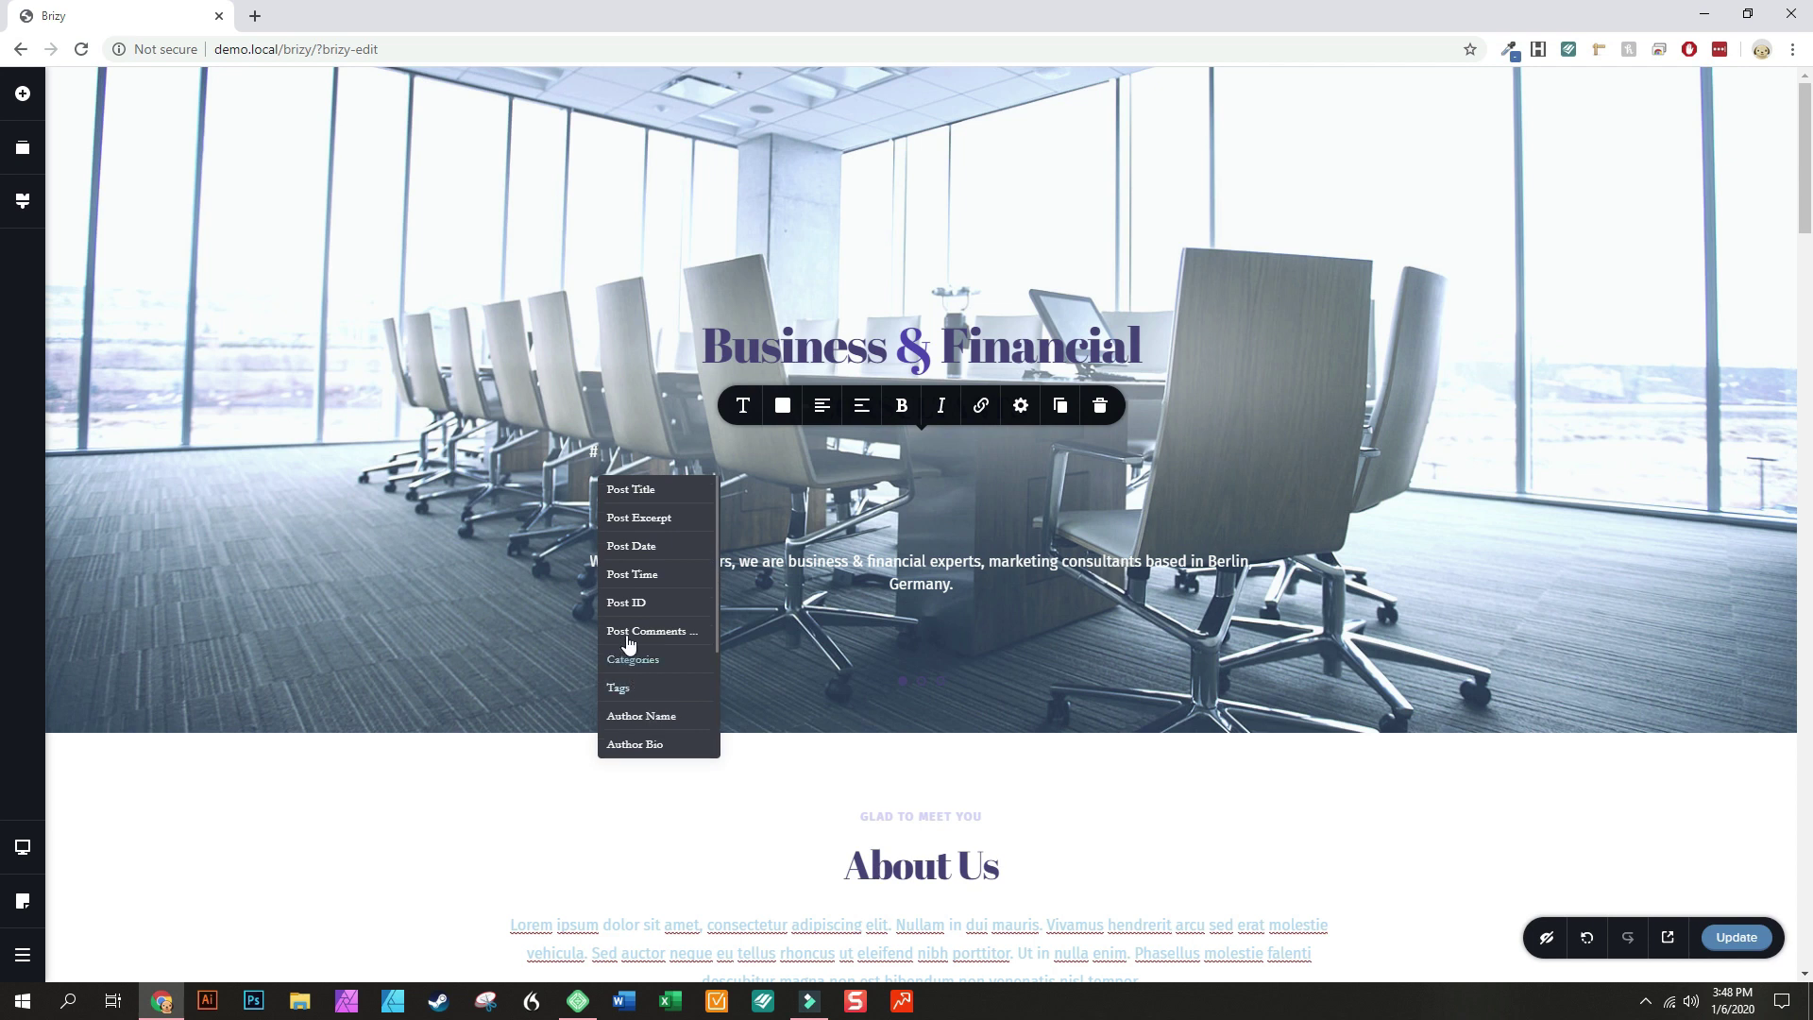
{"action": "left_click", "coordinate": [632, 498]}
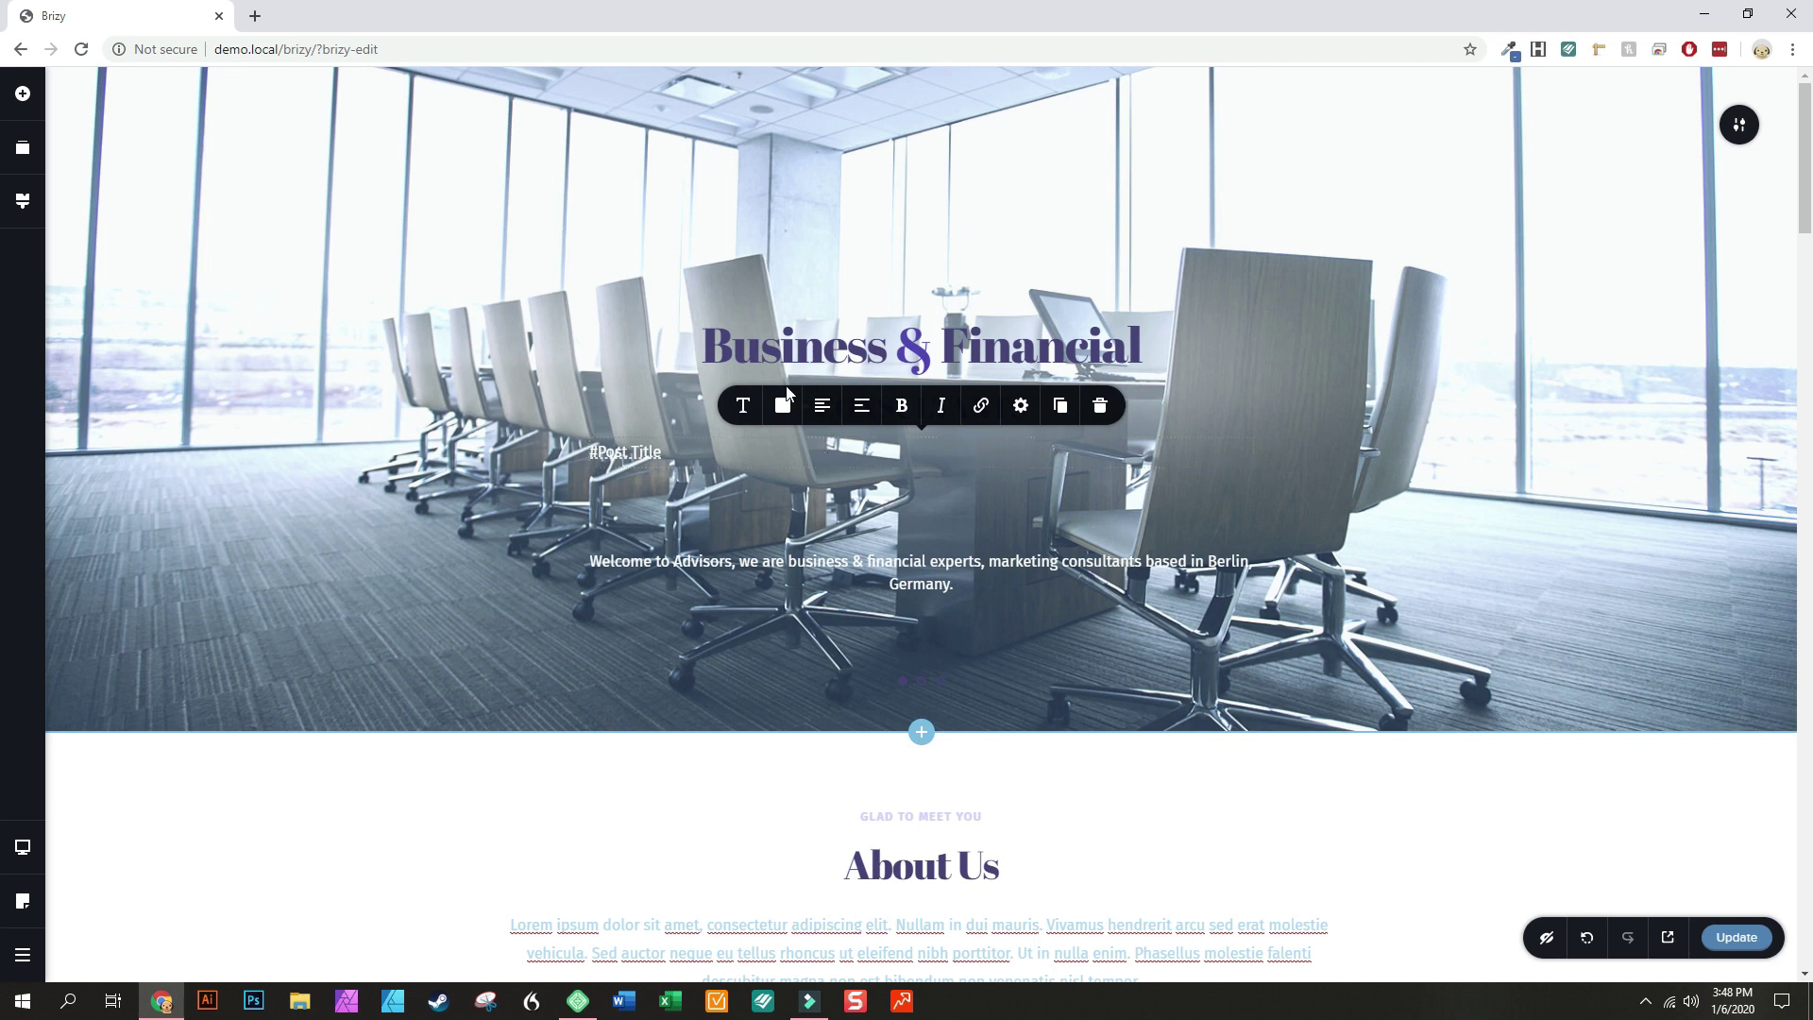
Set the page template to Brizy Template in Page settings while staying in the editor
{"action": "left_click", "coordinate": [23, 847]}
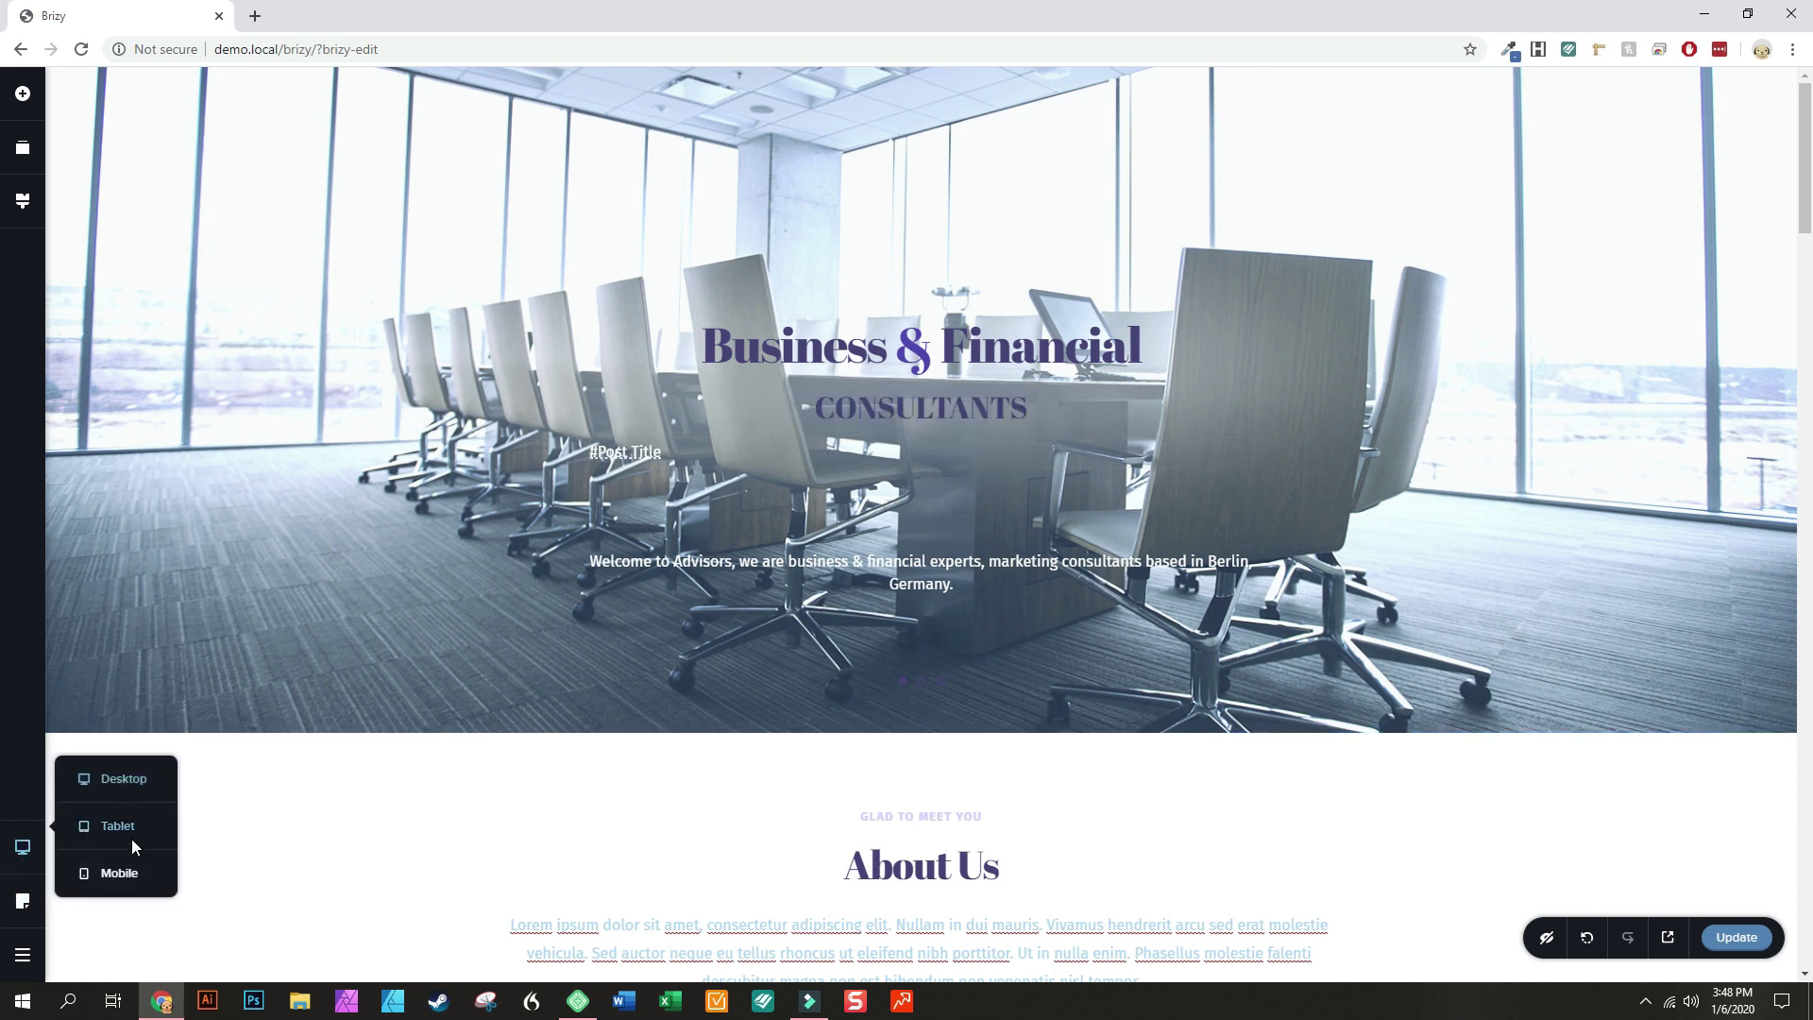
{"action": "left_click", "coordinate": [15, 908]}
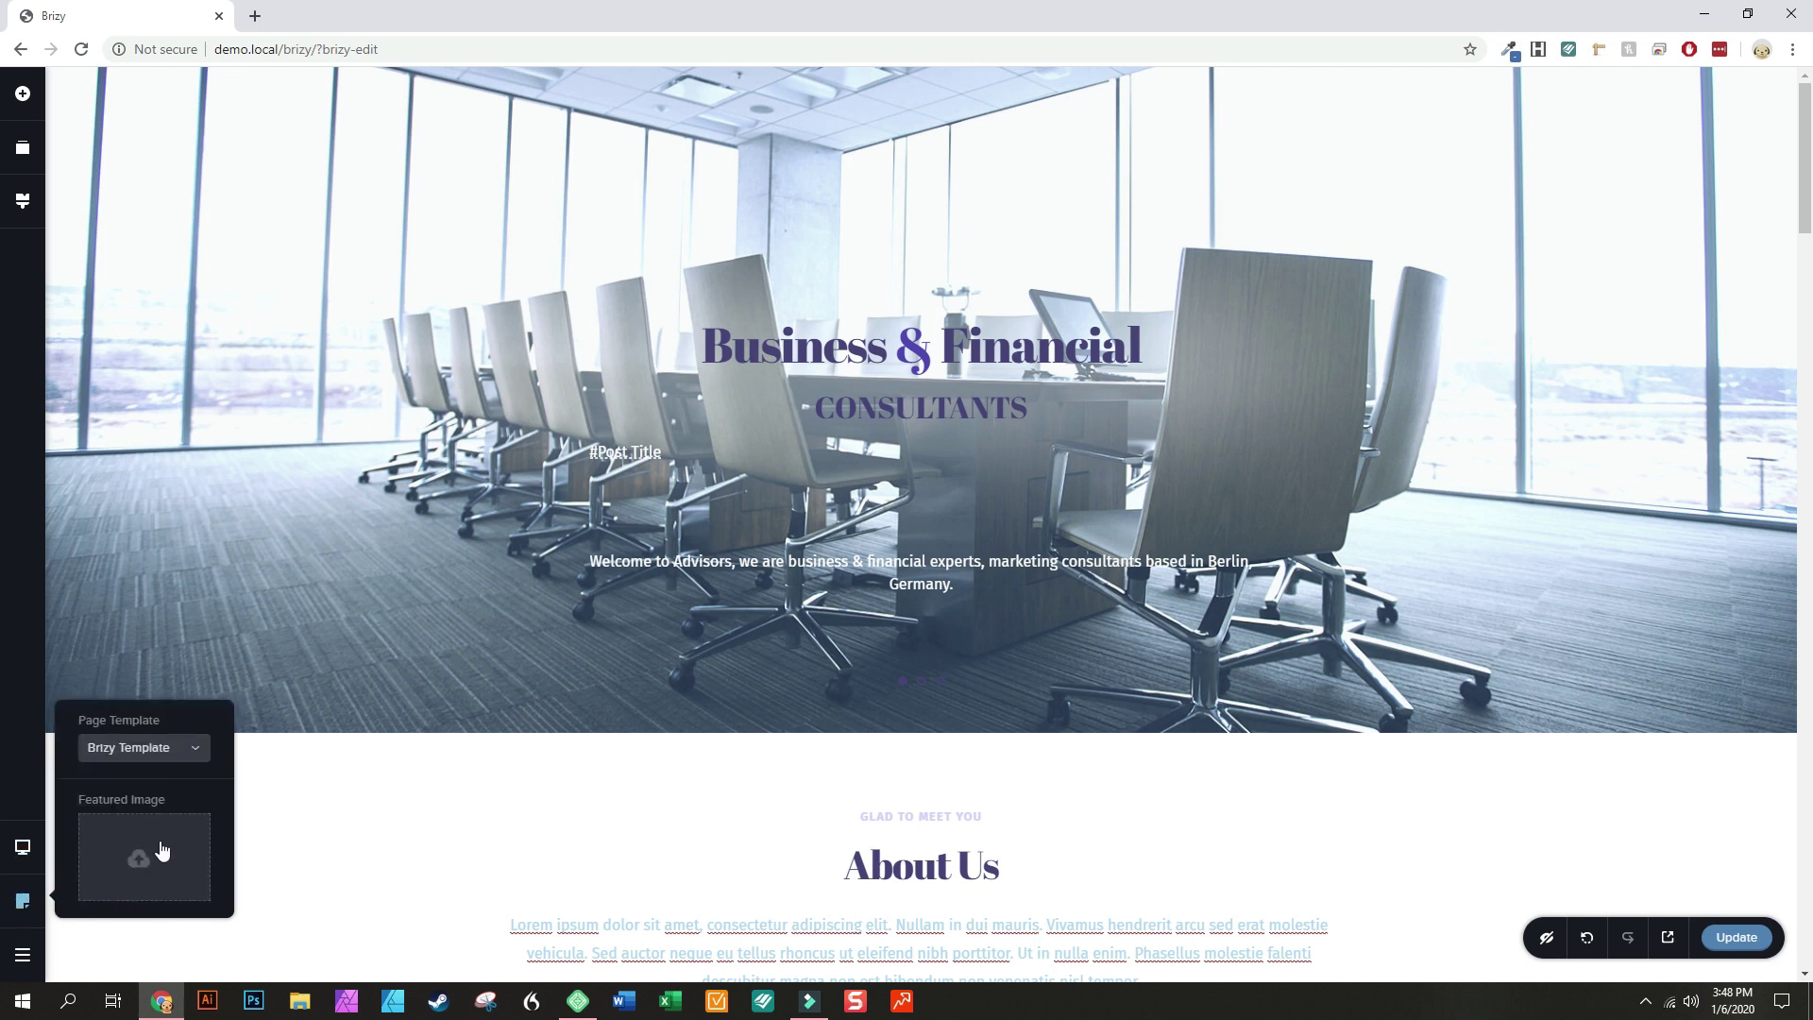
{"action": "left_click", "coordinate": [146, 747]}
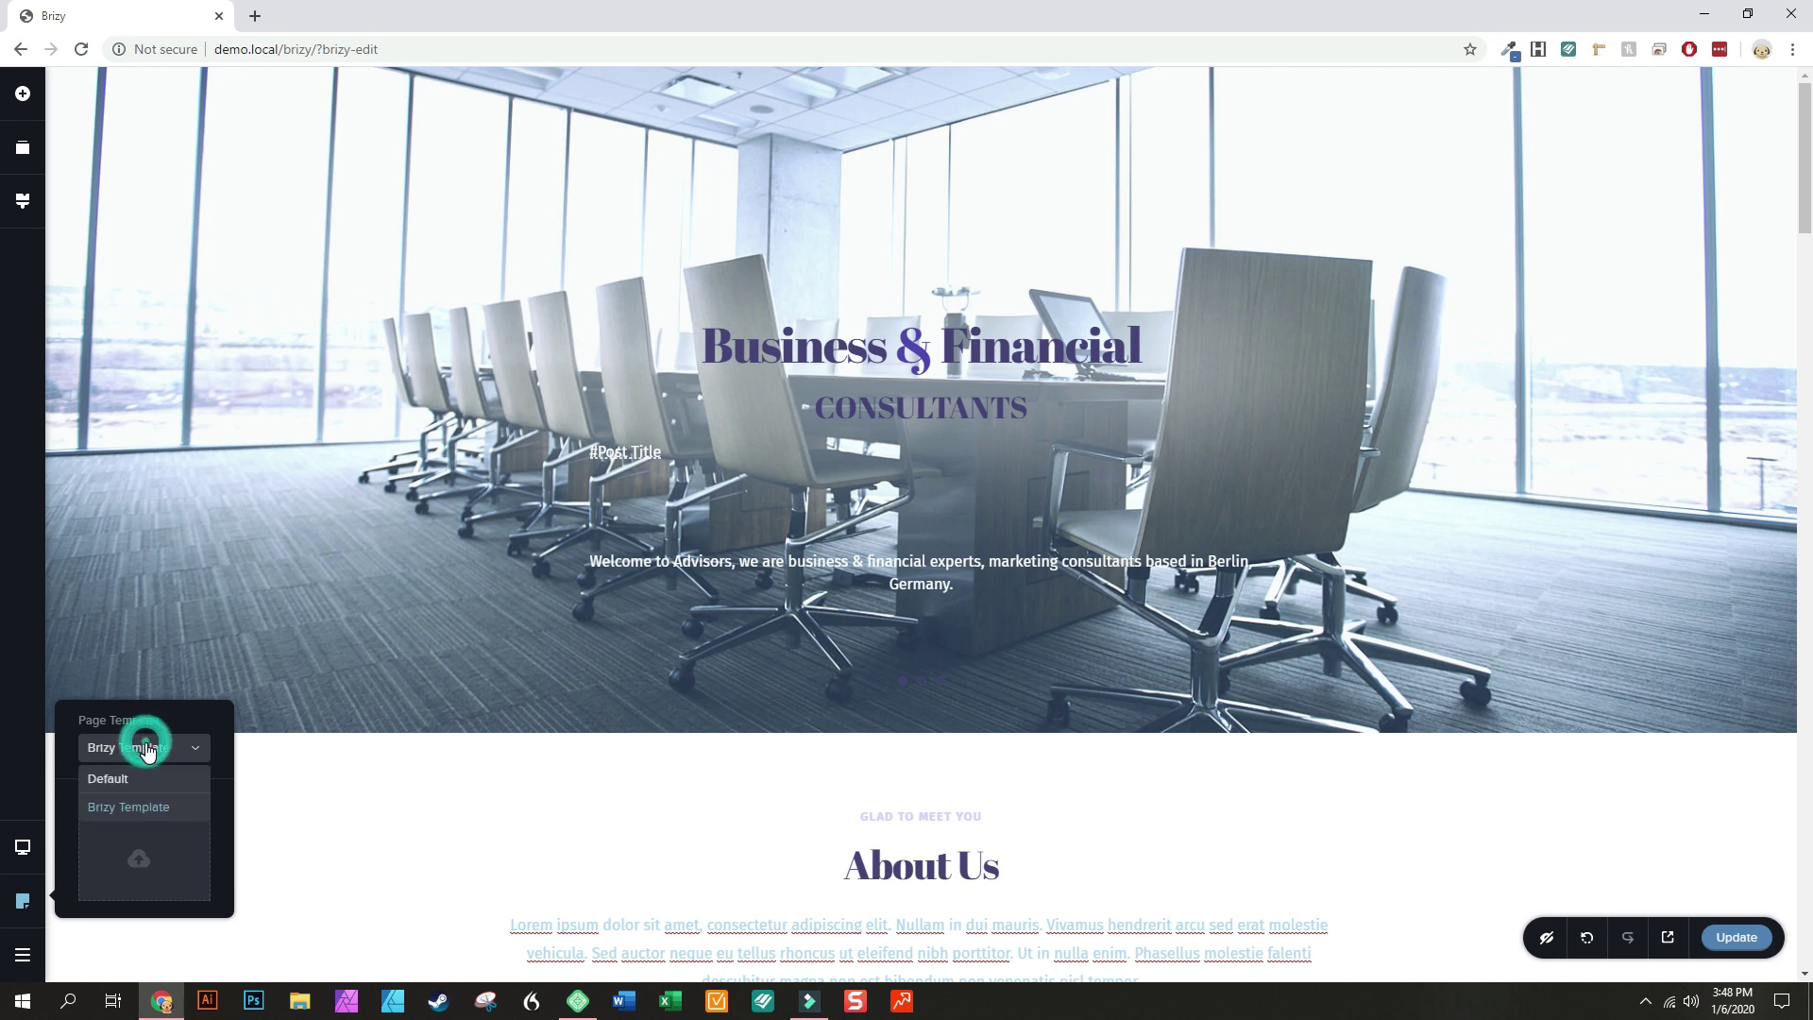
{"action": "left_click", "coordinate": [133, 810]}
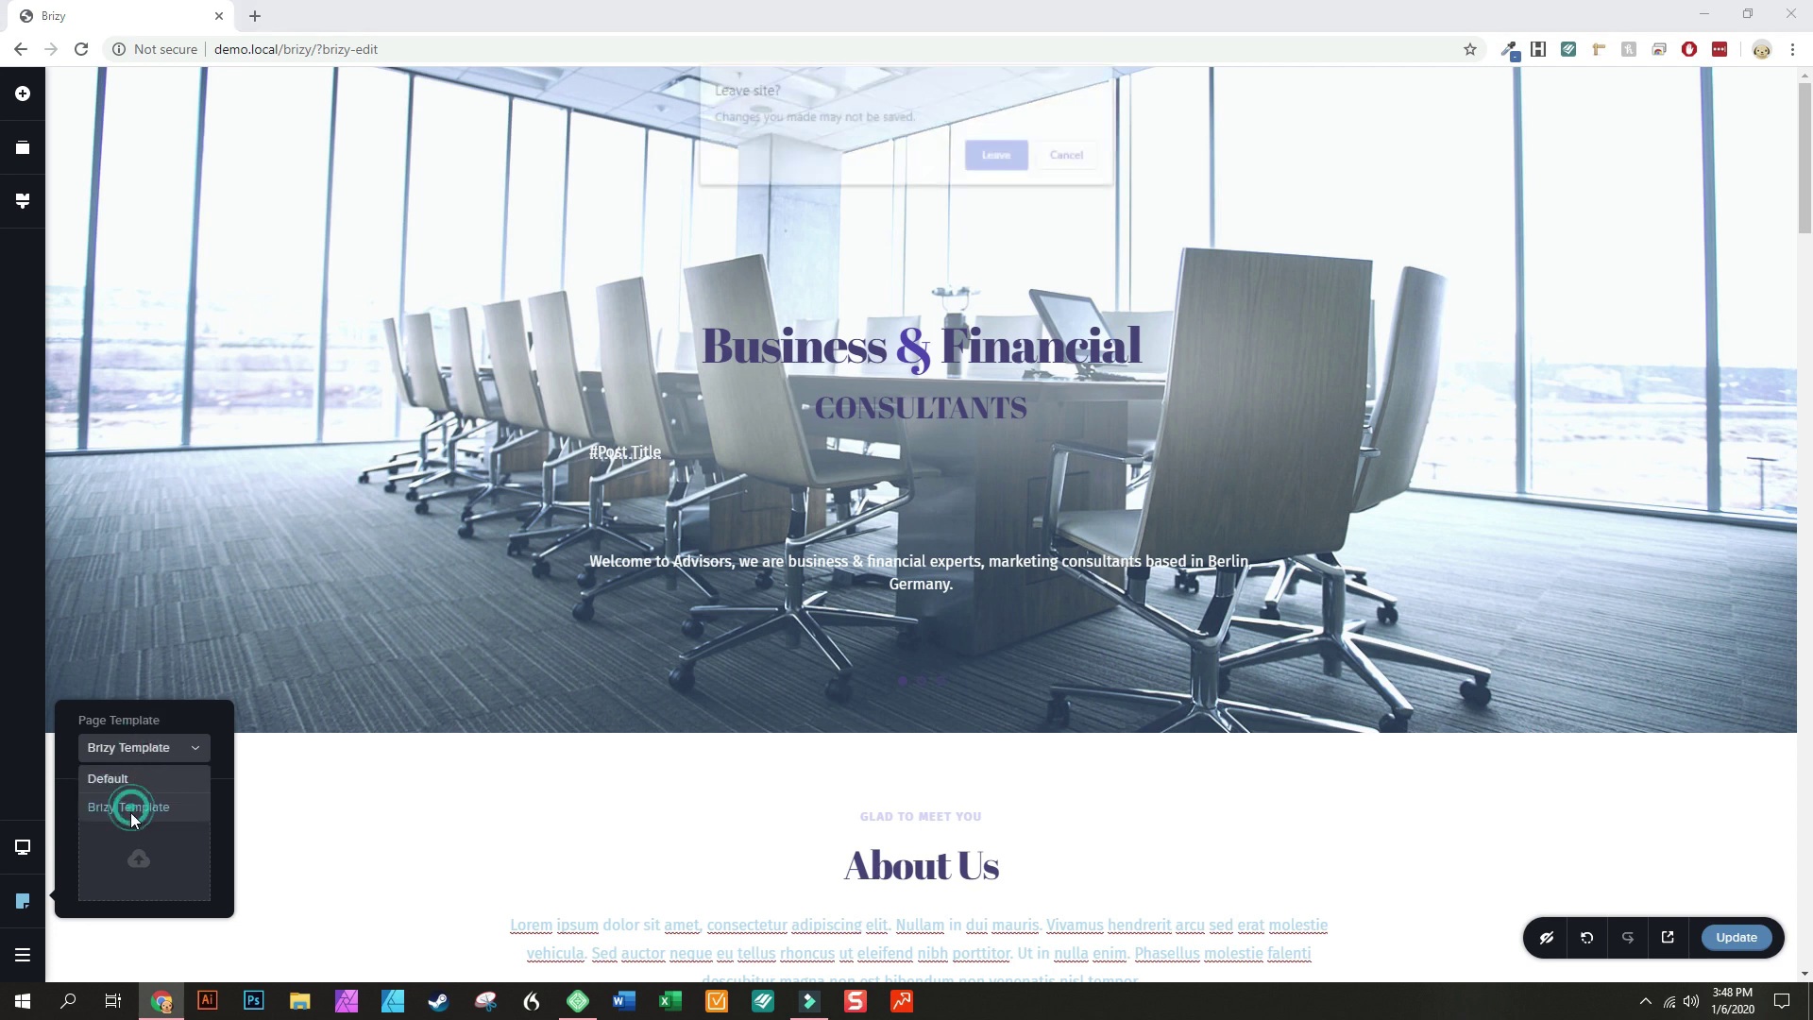
{"action": "left_click", "coordinate": [1070, 156]}
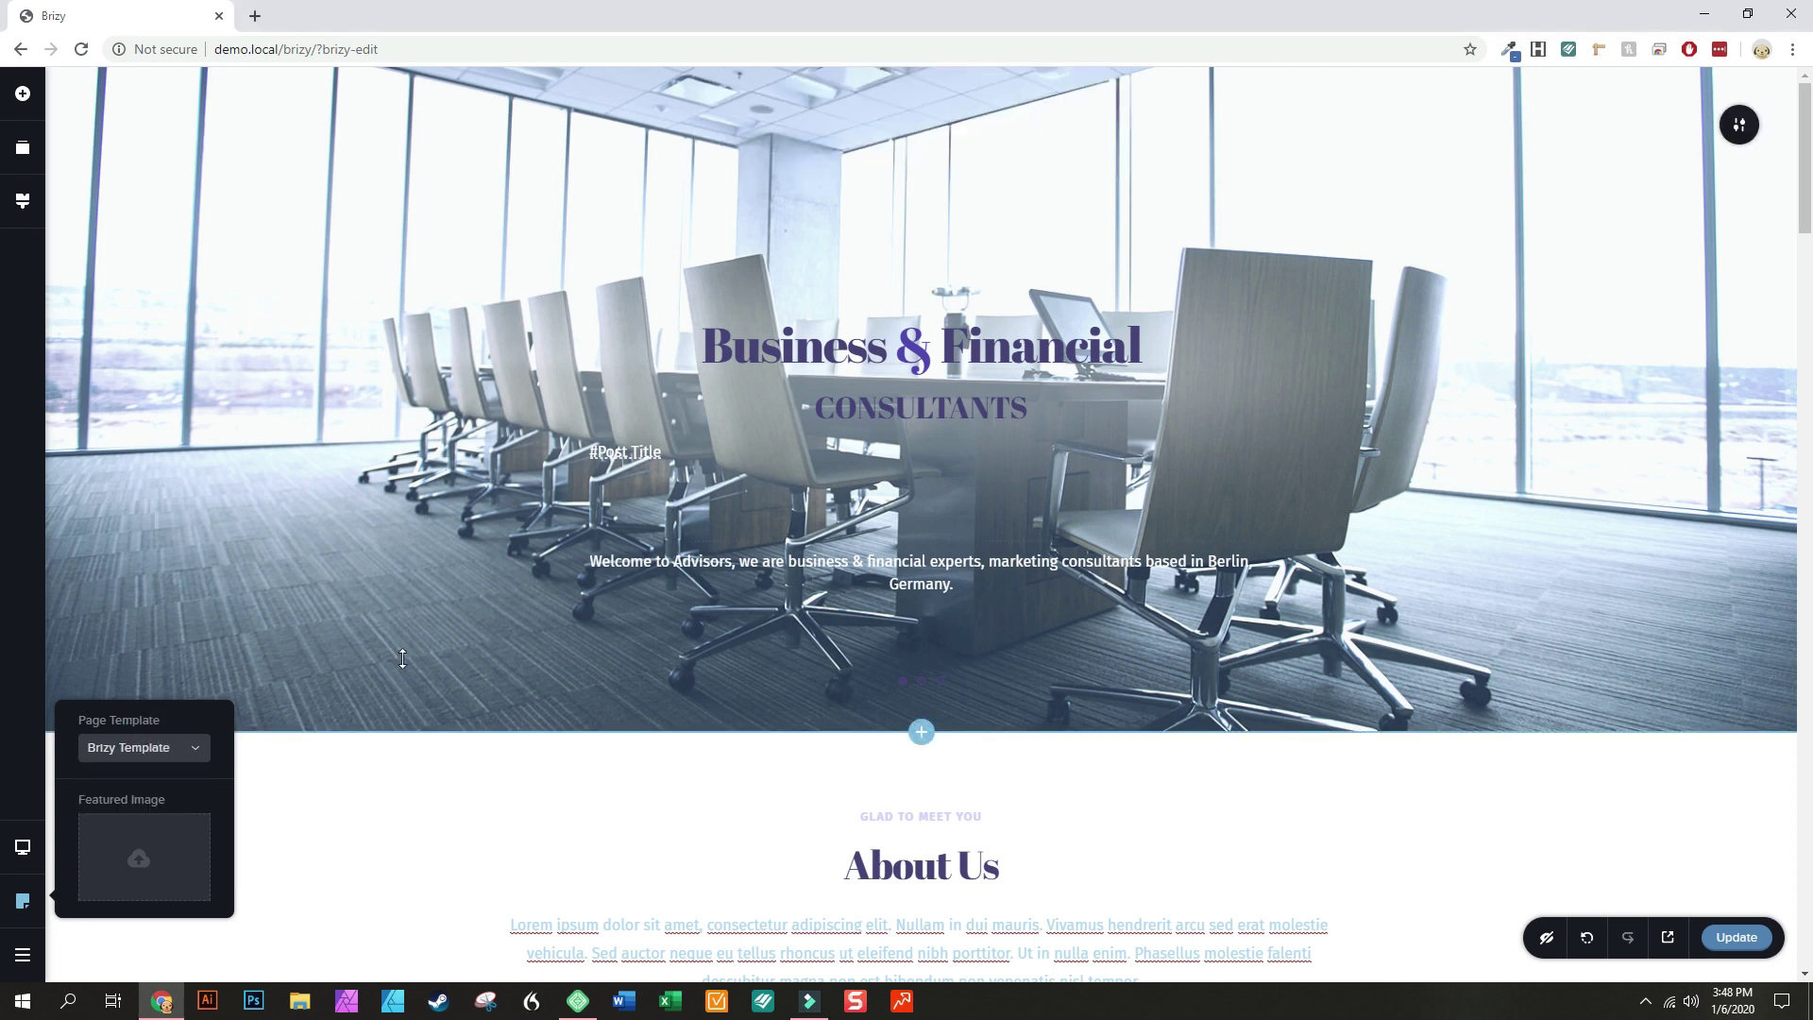
{"action": "left_click", "coordinate": [22, 953]}
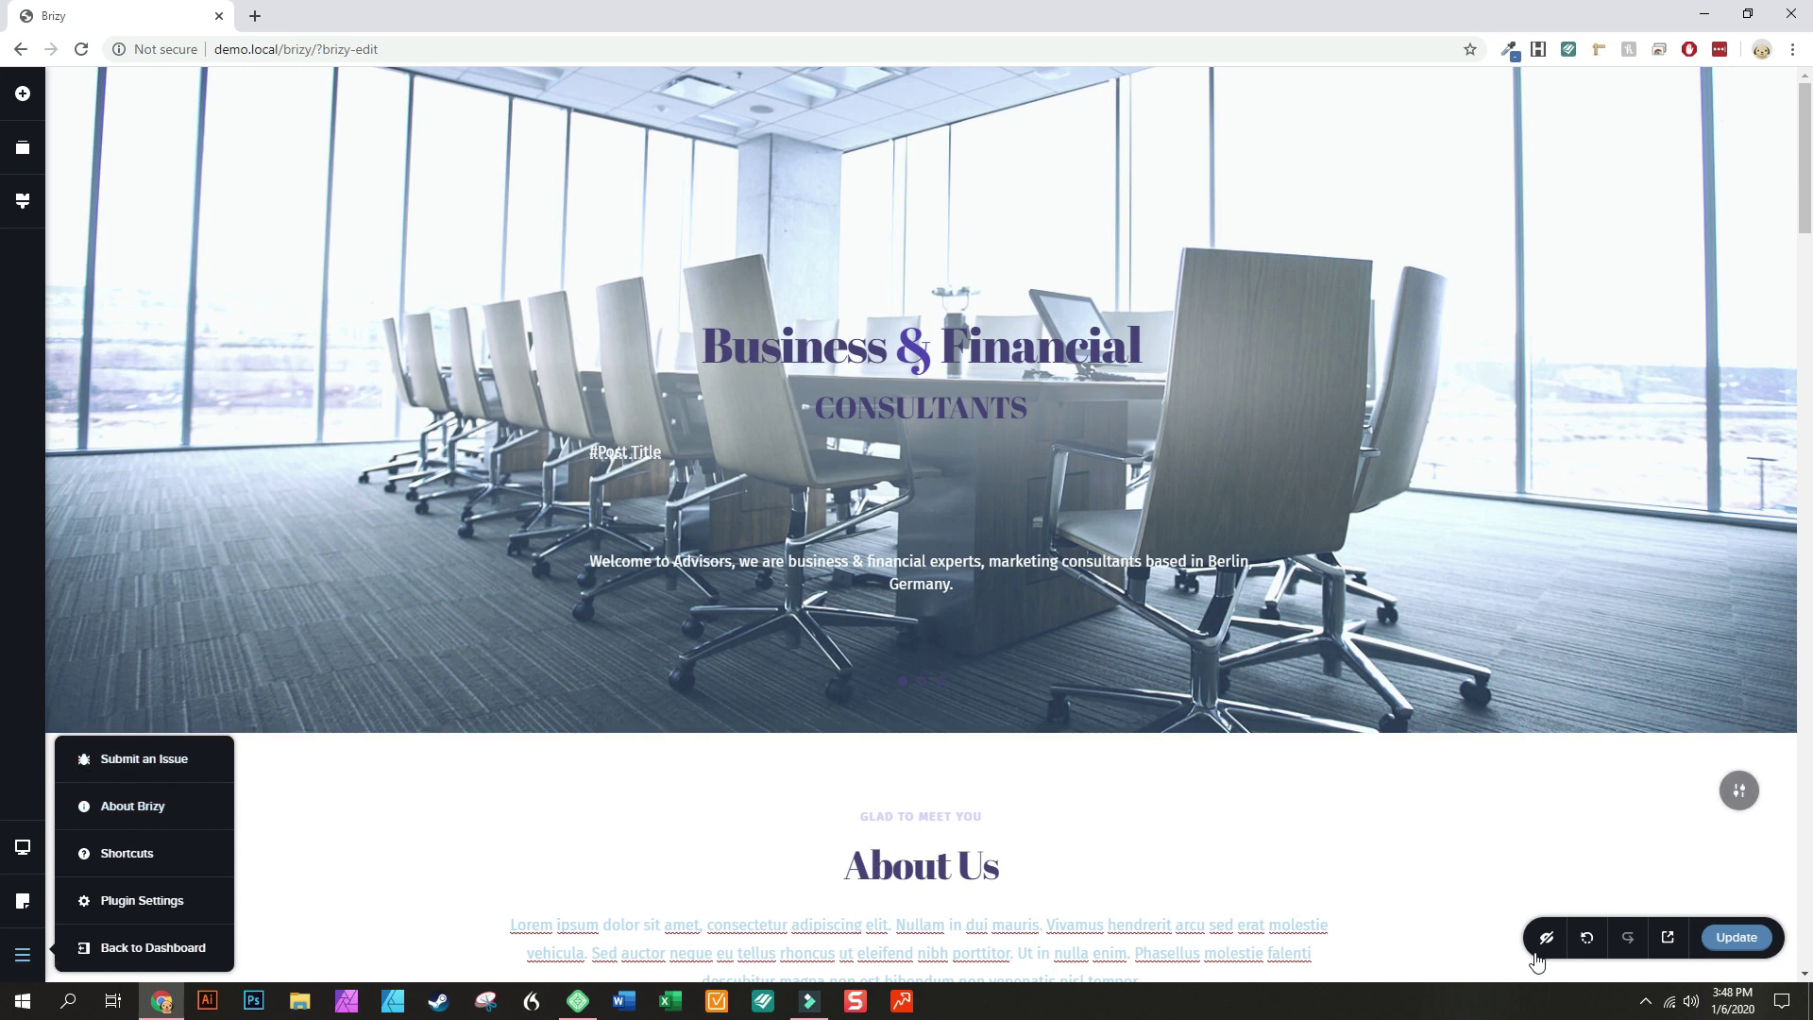
{"action": "left_click", "coordinate": [1487, 875]}
Show hidden elements, switch to Mobile view and hide the About Us heading there
{"action": "left_click", "coordinate": [1512, 488]}
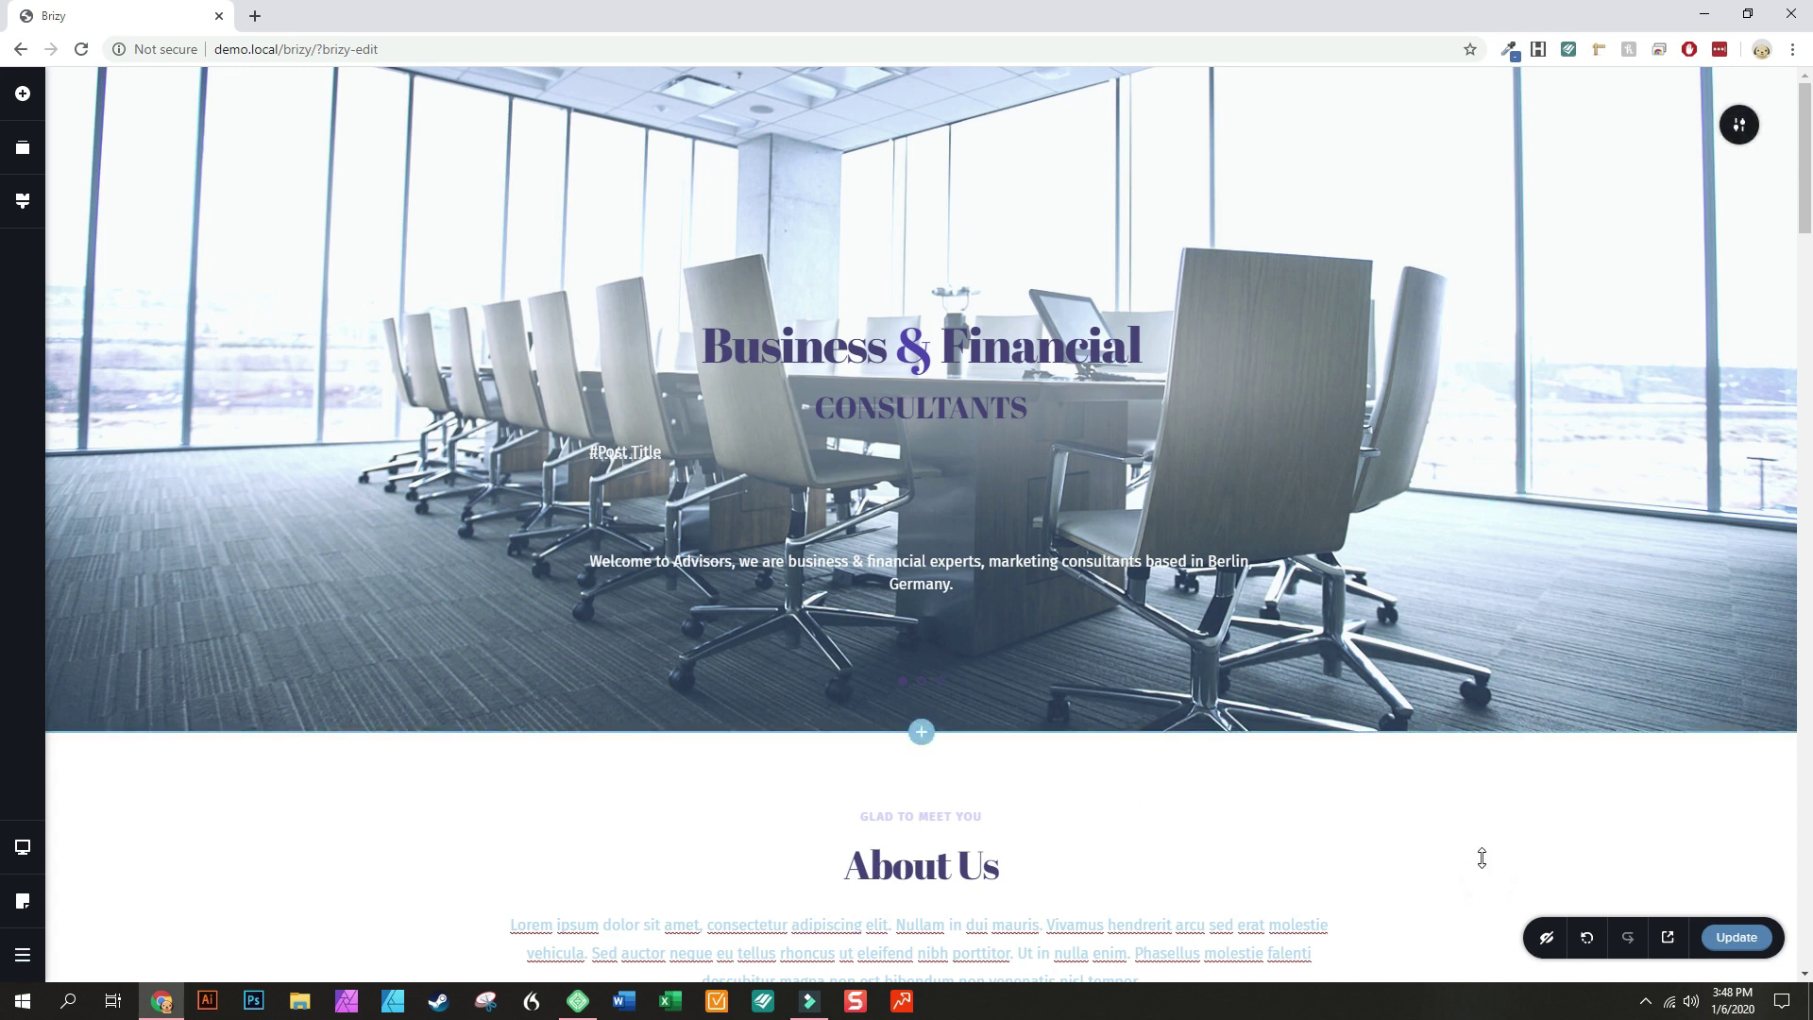
{"action": "left_click", "coordinate": [1548, 939]}
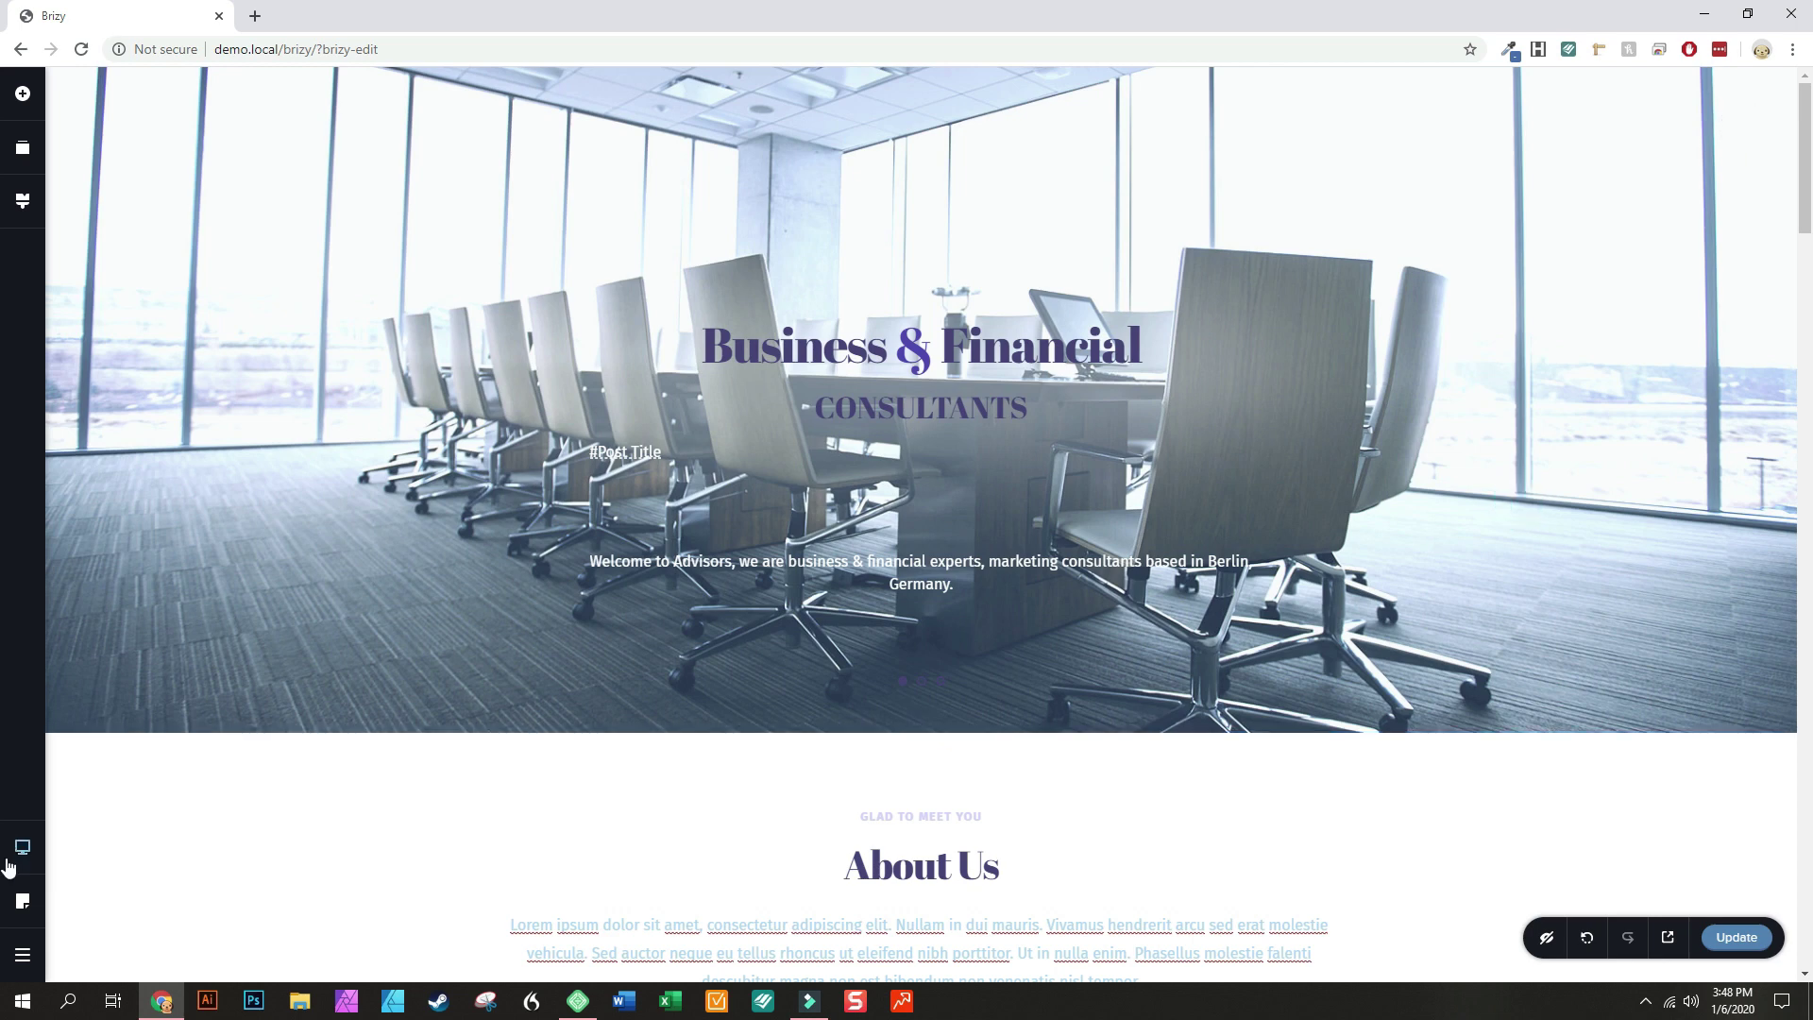
{"action": "mouse_move", "coordinate": [23, 847]}
{"action": "left_click", "coordinate": [120, 876]}
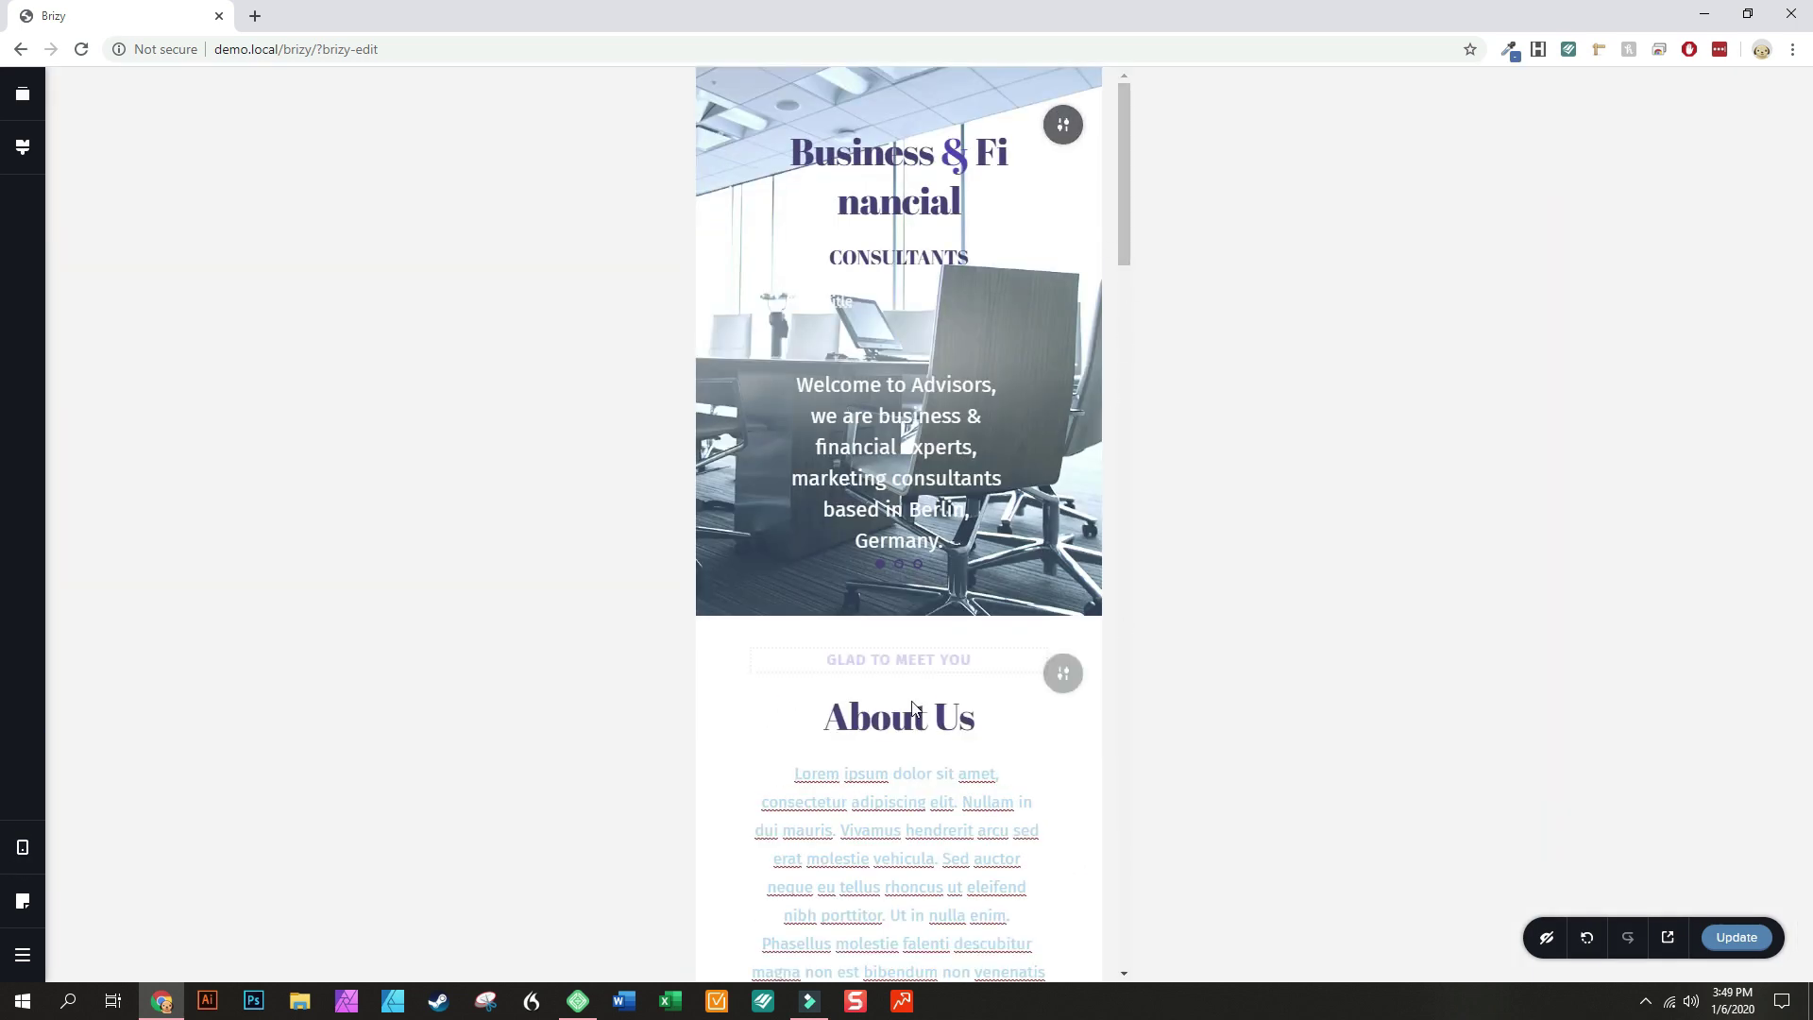
{"action": "left_click", "coordinate": [891, 729]}
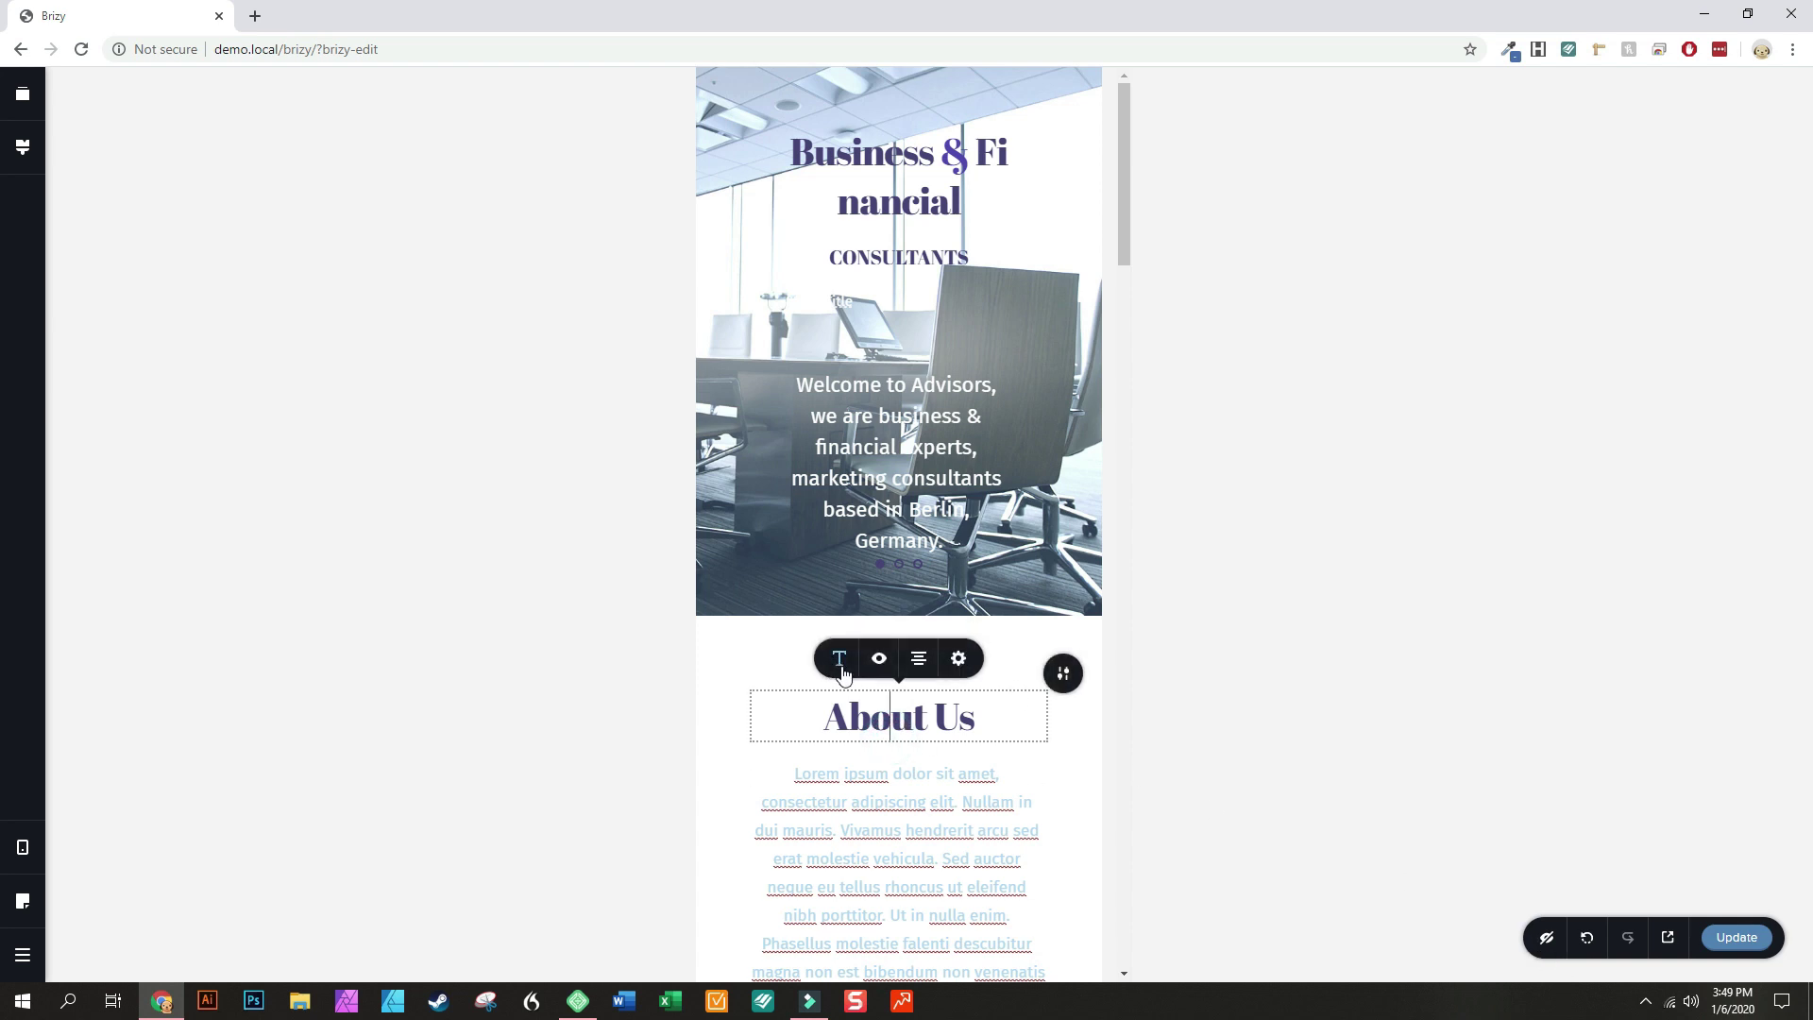
{"action": "left_click", "coordinate": [878, 660]}
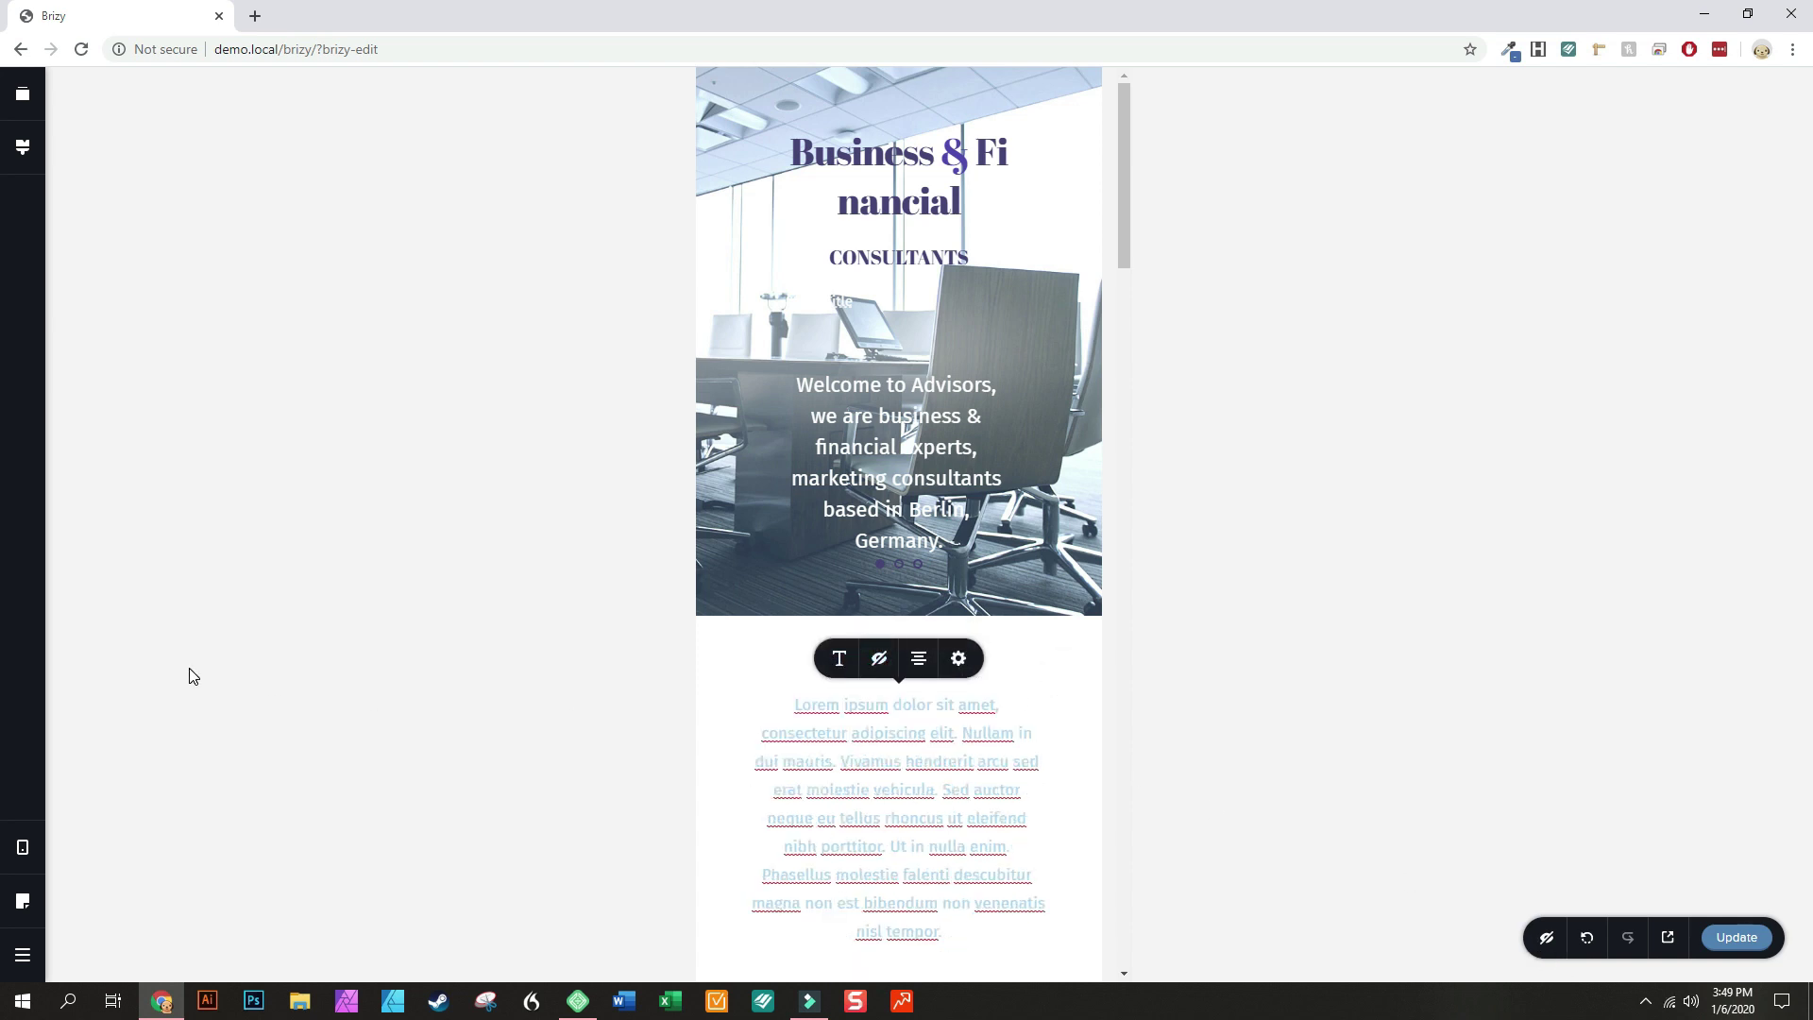
Confirm About Us still appears on Tablet, then return to Desktop view
{"action": "left_click", "coordinate": [21, 849]}
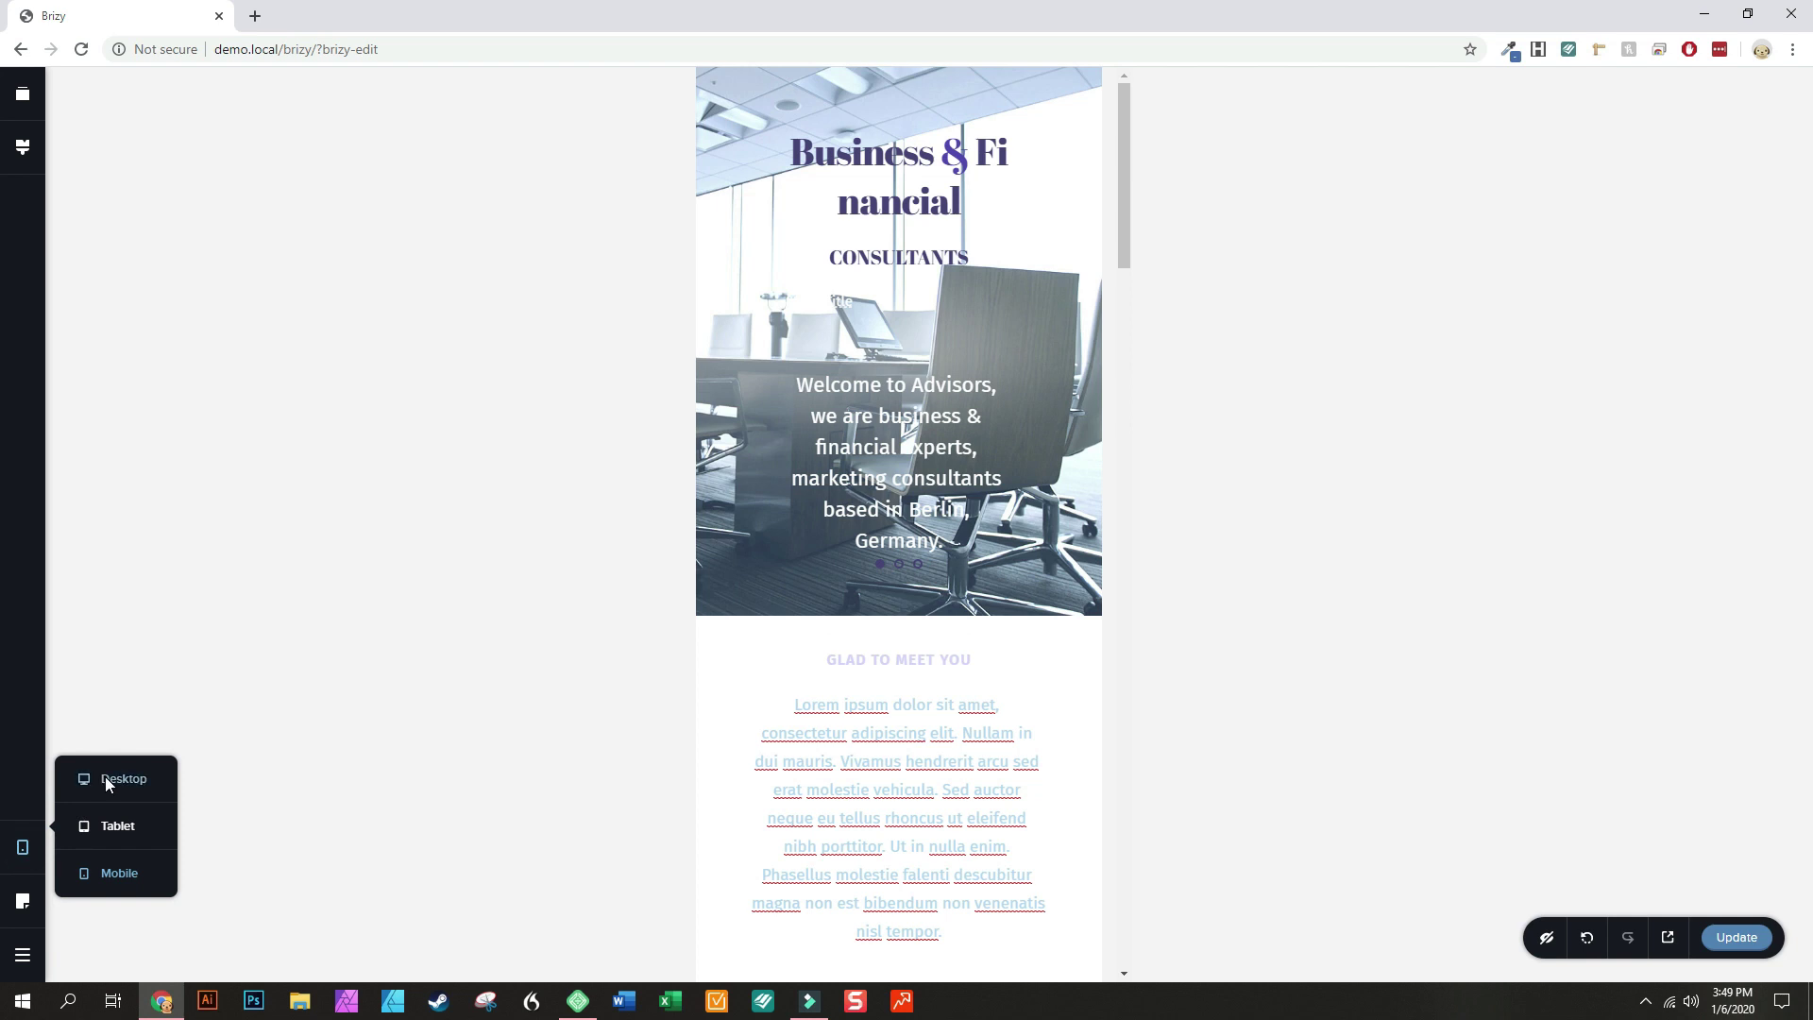
{"action": "left_click", "coordinate": [104, 824]}
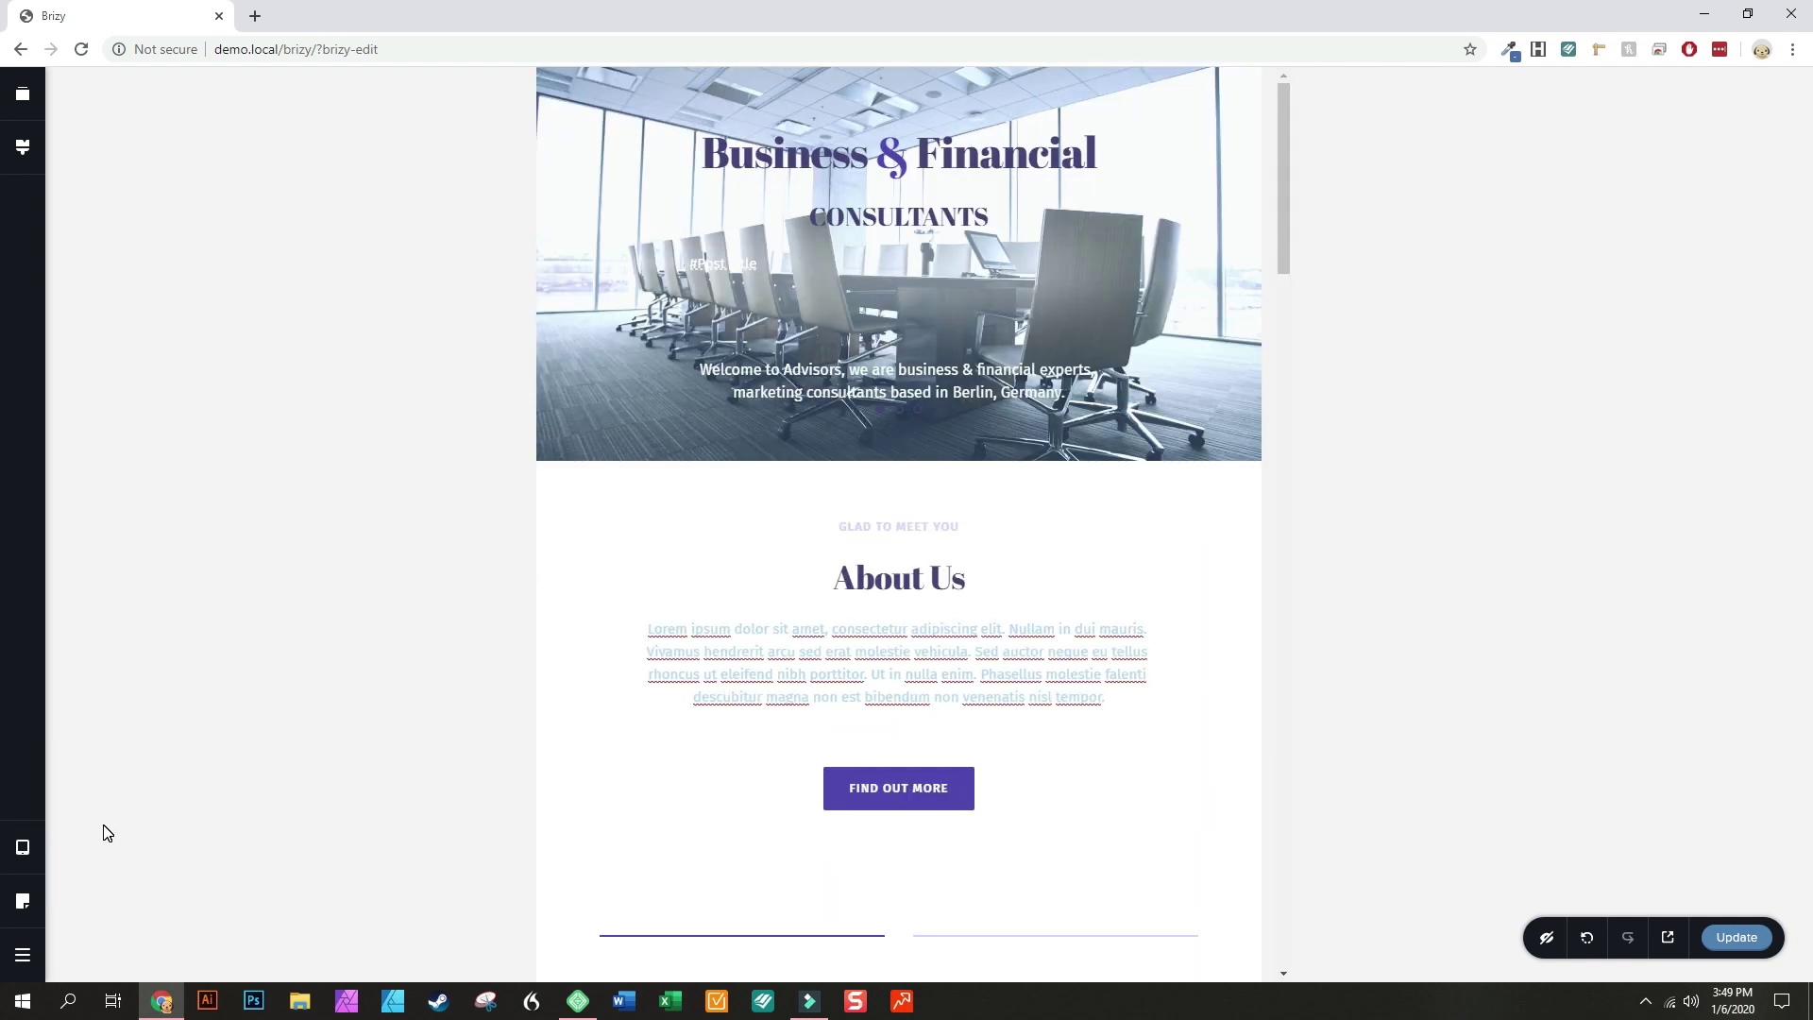
{"action": "left_click", "coordinate": [34, 864]}
{"action": "left_click", "coordinate": [105, 772]}
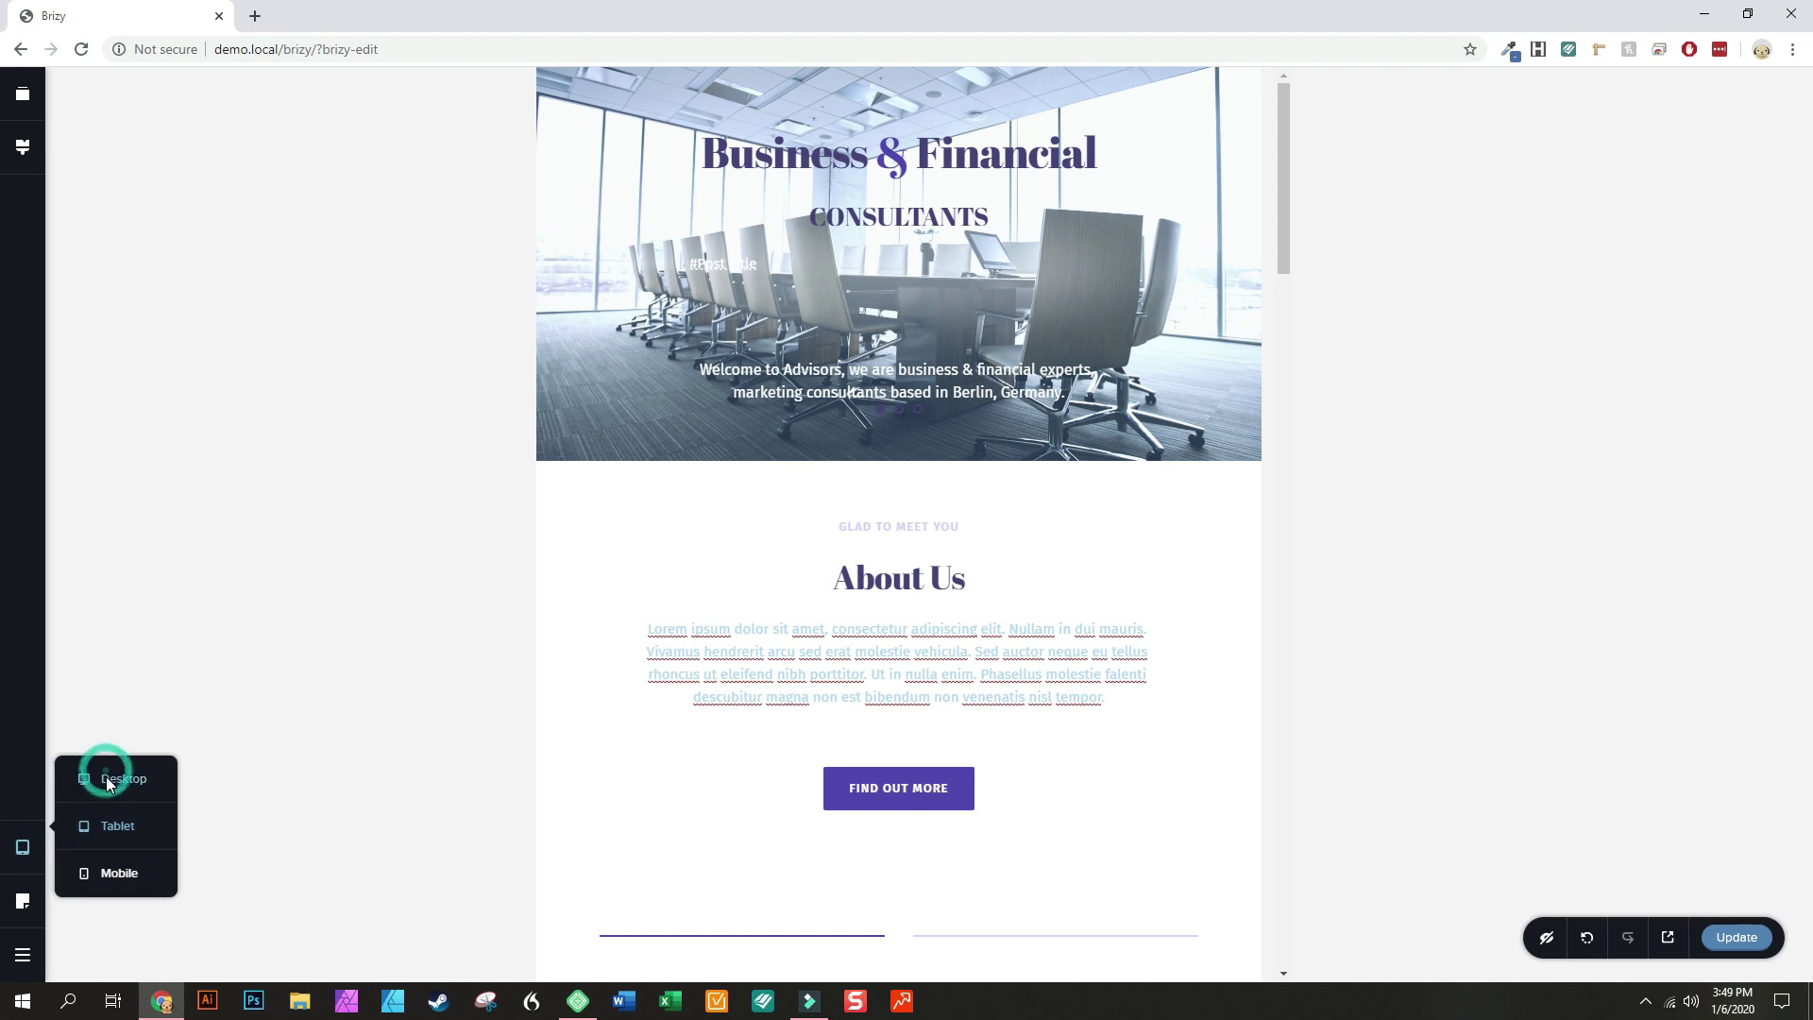
{"action": "scroll", "coordinate": [962, 673], "scroll_direction": "down", "scroll_amount": 4}
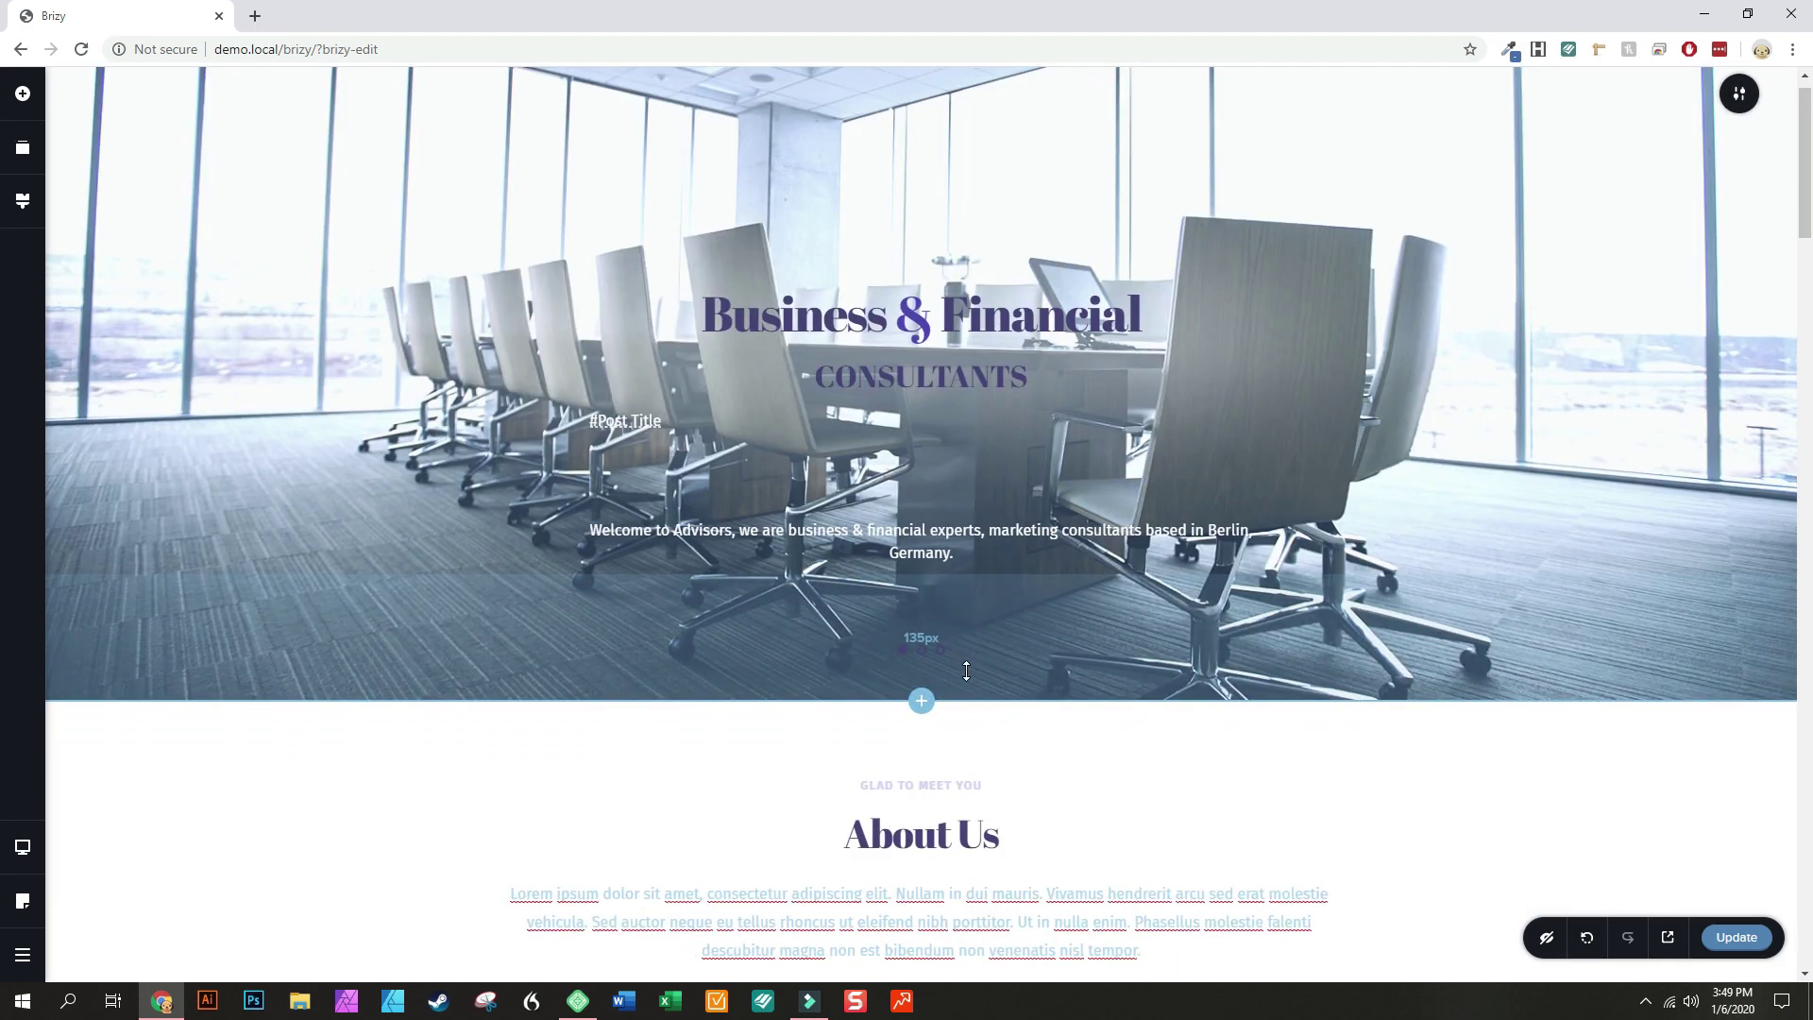
{"action": "scroll", "coordinate": [973, 701], "scroll_direction": "down", "scroll_amount": 4}
{"action": "scroll", "coordinate": [972, 703], "scroll_direction": "up", "scroll_amount": 6}
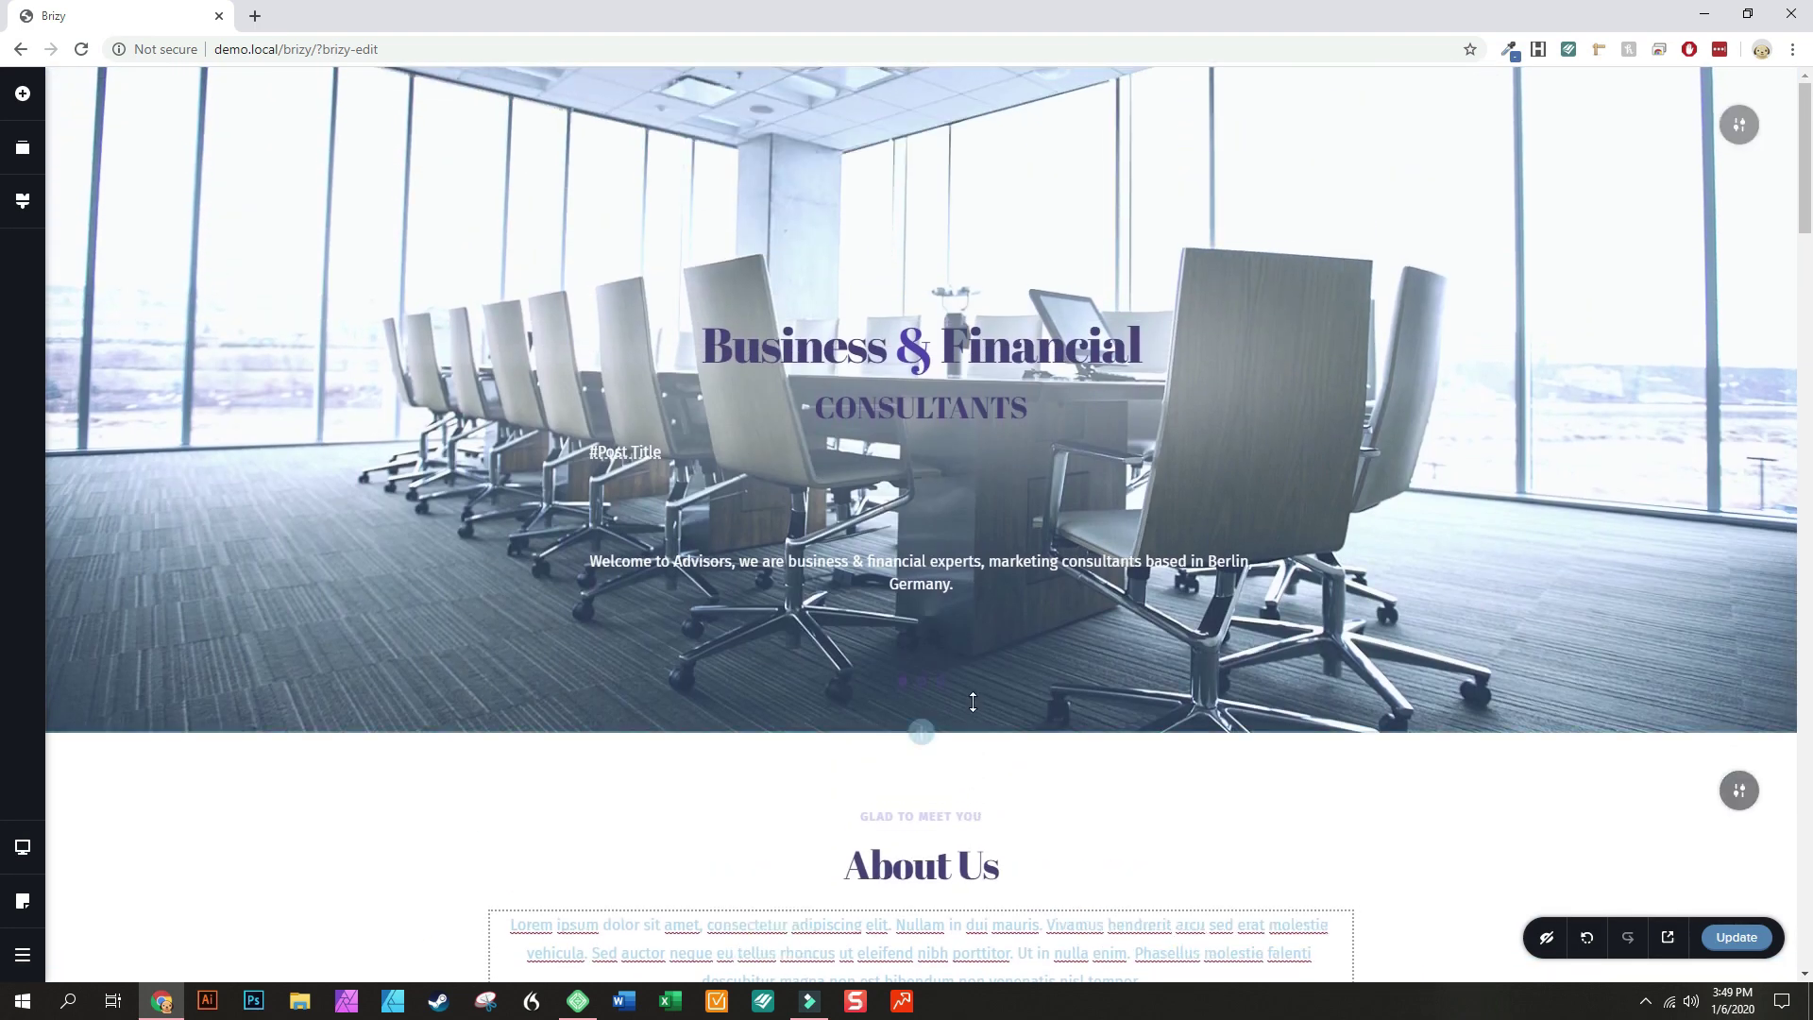
{"action": "scroll", "coordinate": [957, 727], "scroll_direction": "down", "scroll_amount": 1}
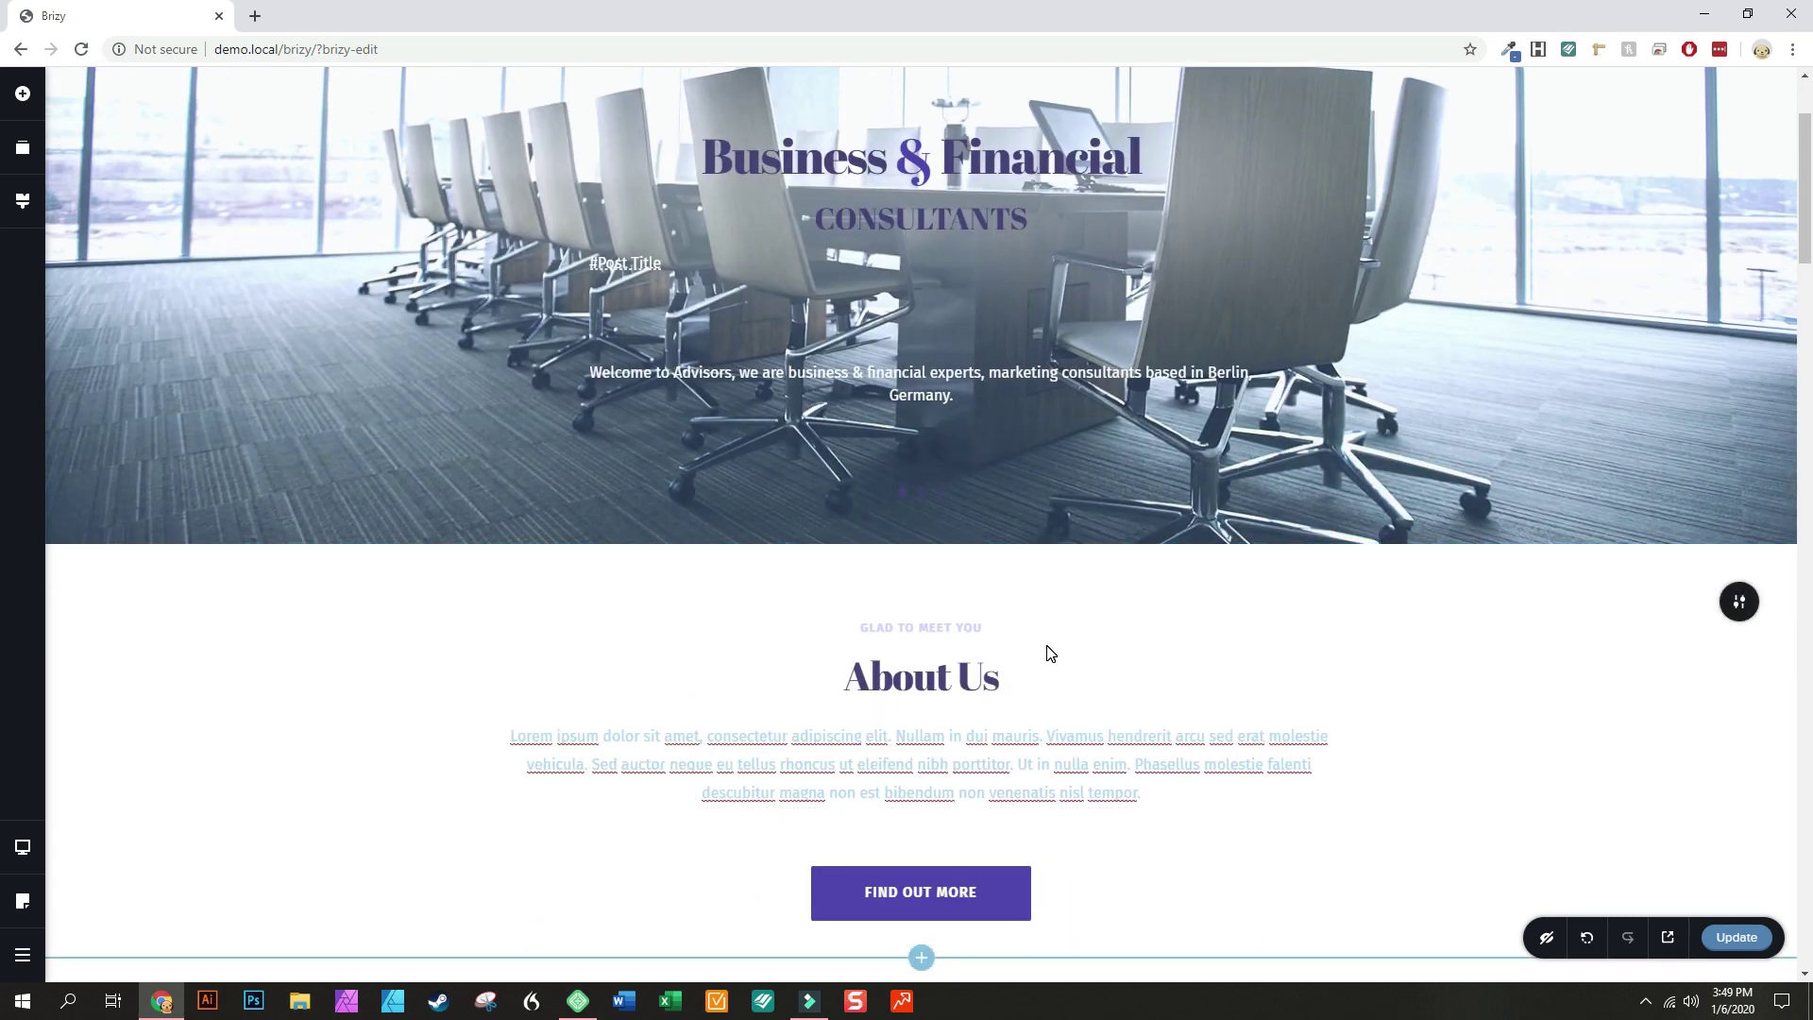
{"action": "scroll", "coordinate": [1048, 649], "scroll_direction": "up", "scroll_amount": 2}
{"action": "scroll", "coordinate": [1046, 643], "scroll_direction": "down", "scroll_amount": 10}
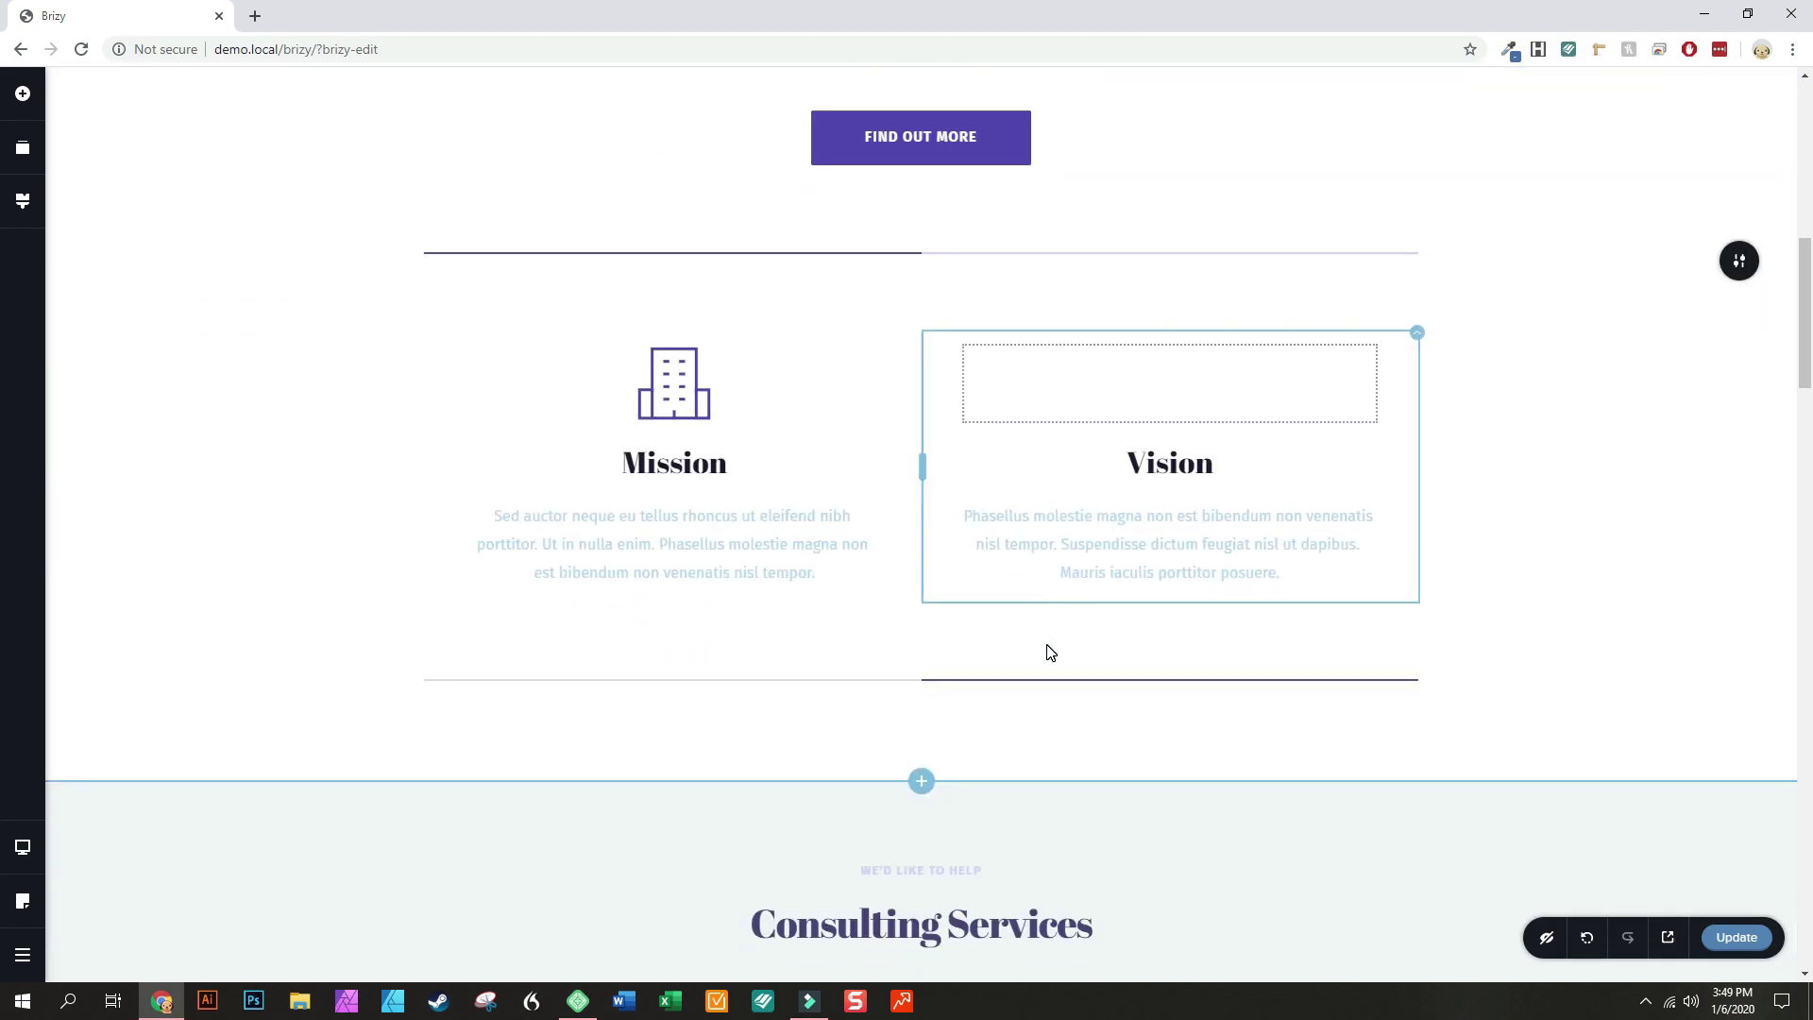
{"action": "scroll", "coordinate": [1048, 649], "scroll_direction": "down", "scroll_amount": 15}
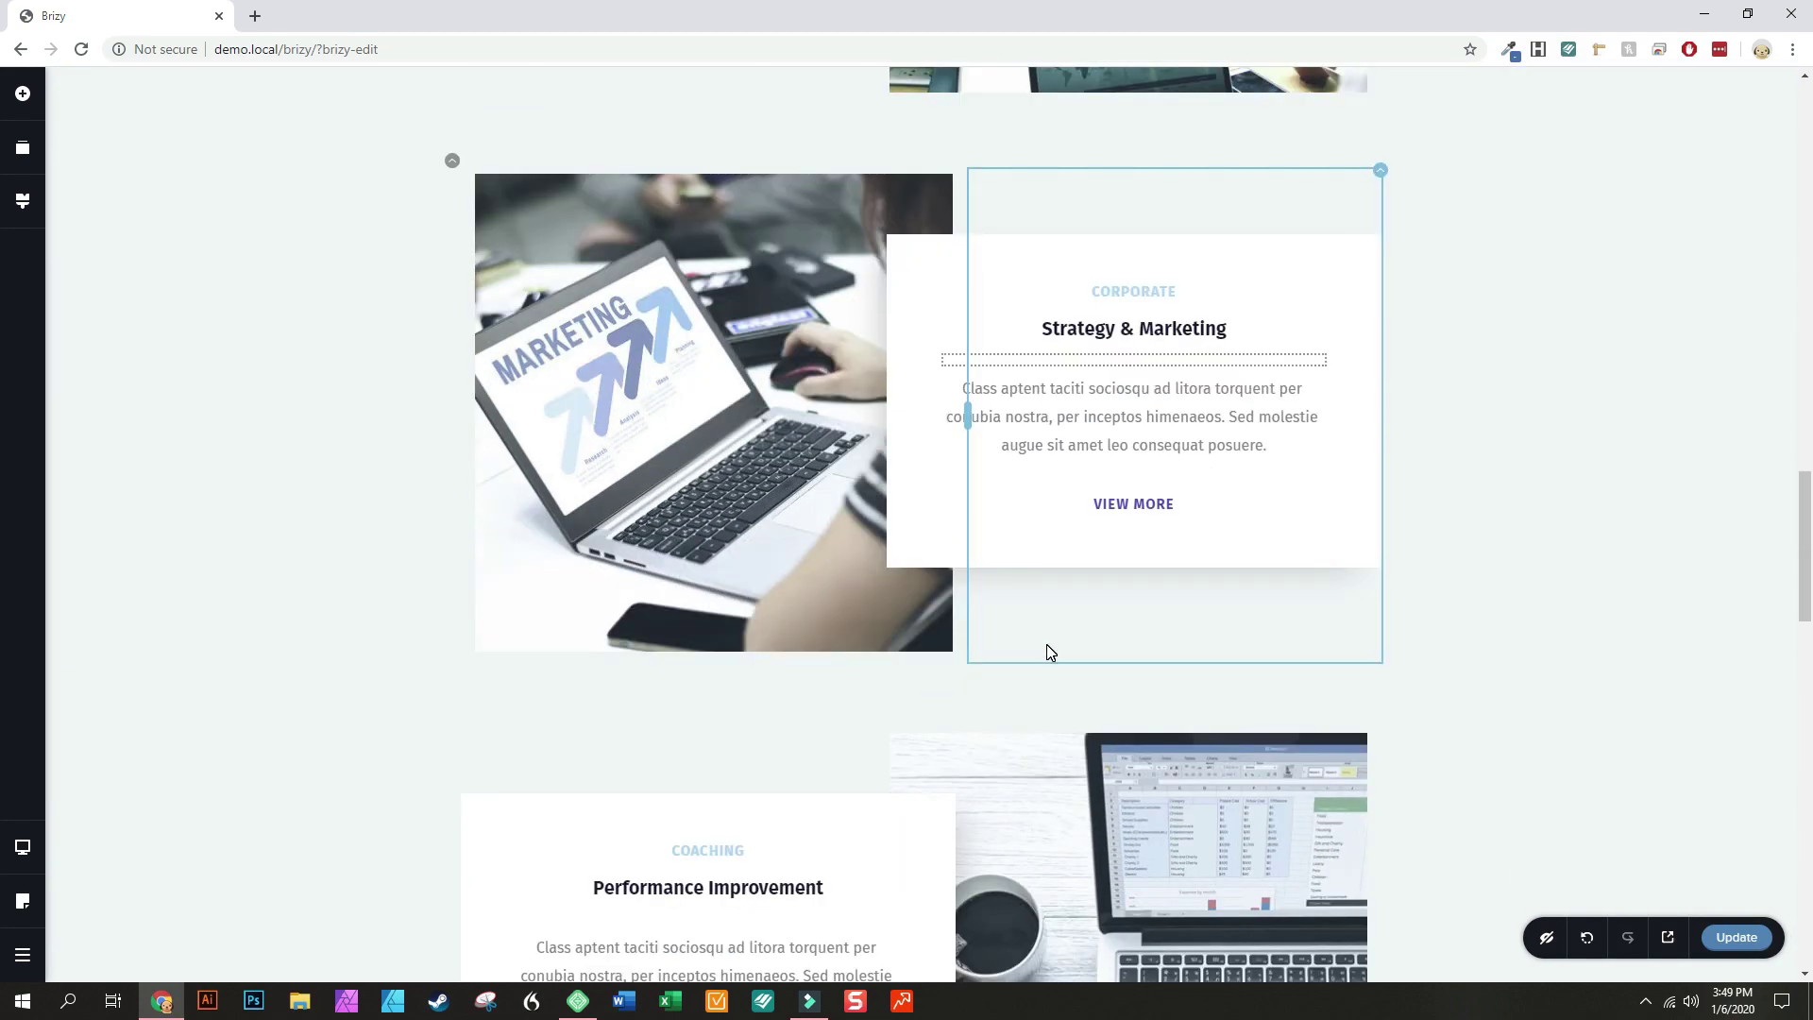
{"action": "scroll", "coordinate": [1046, 644], "scroll_direction": "down", "scroll_amount": 15}
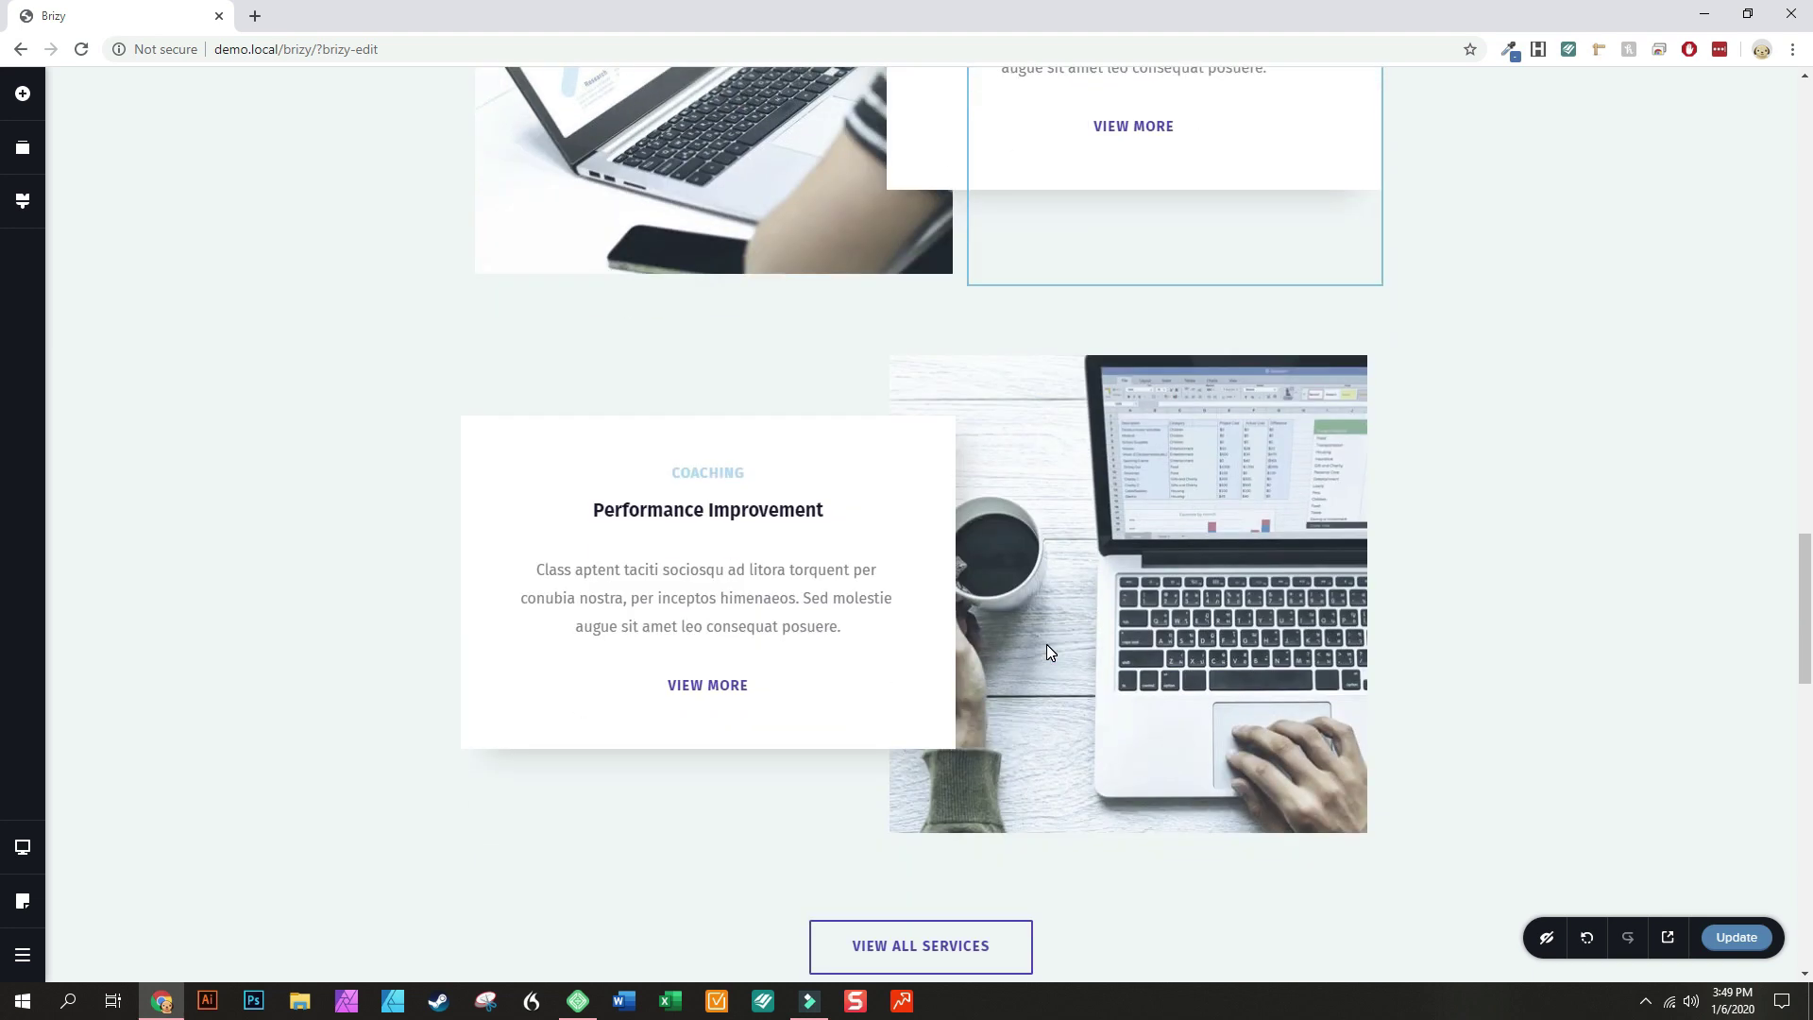
{"action": "scroll", "coordinate": [1051, 651], "scroll_direction": "down", "scroll_amount": 6}
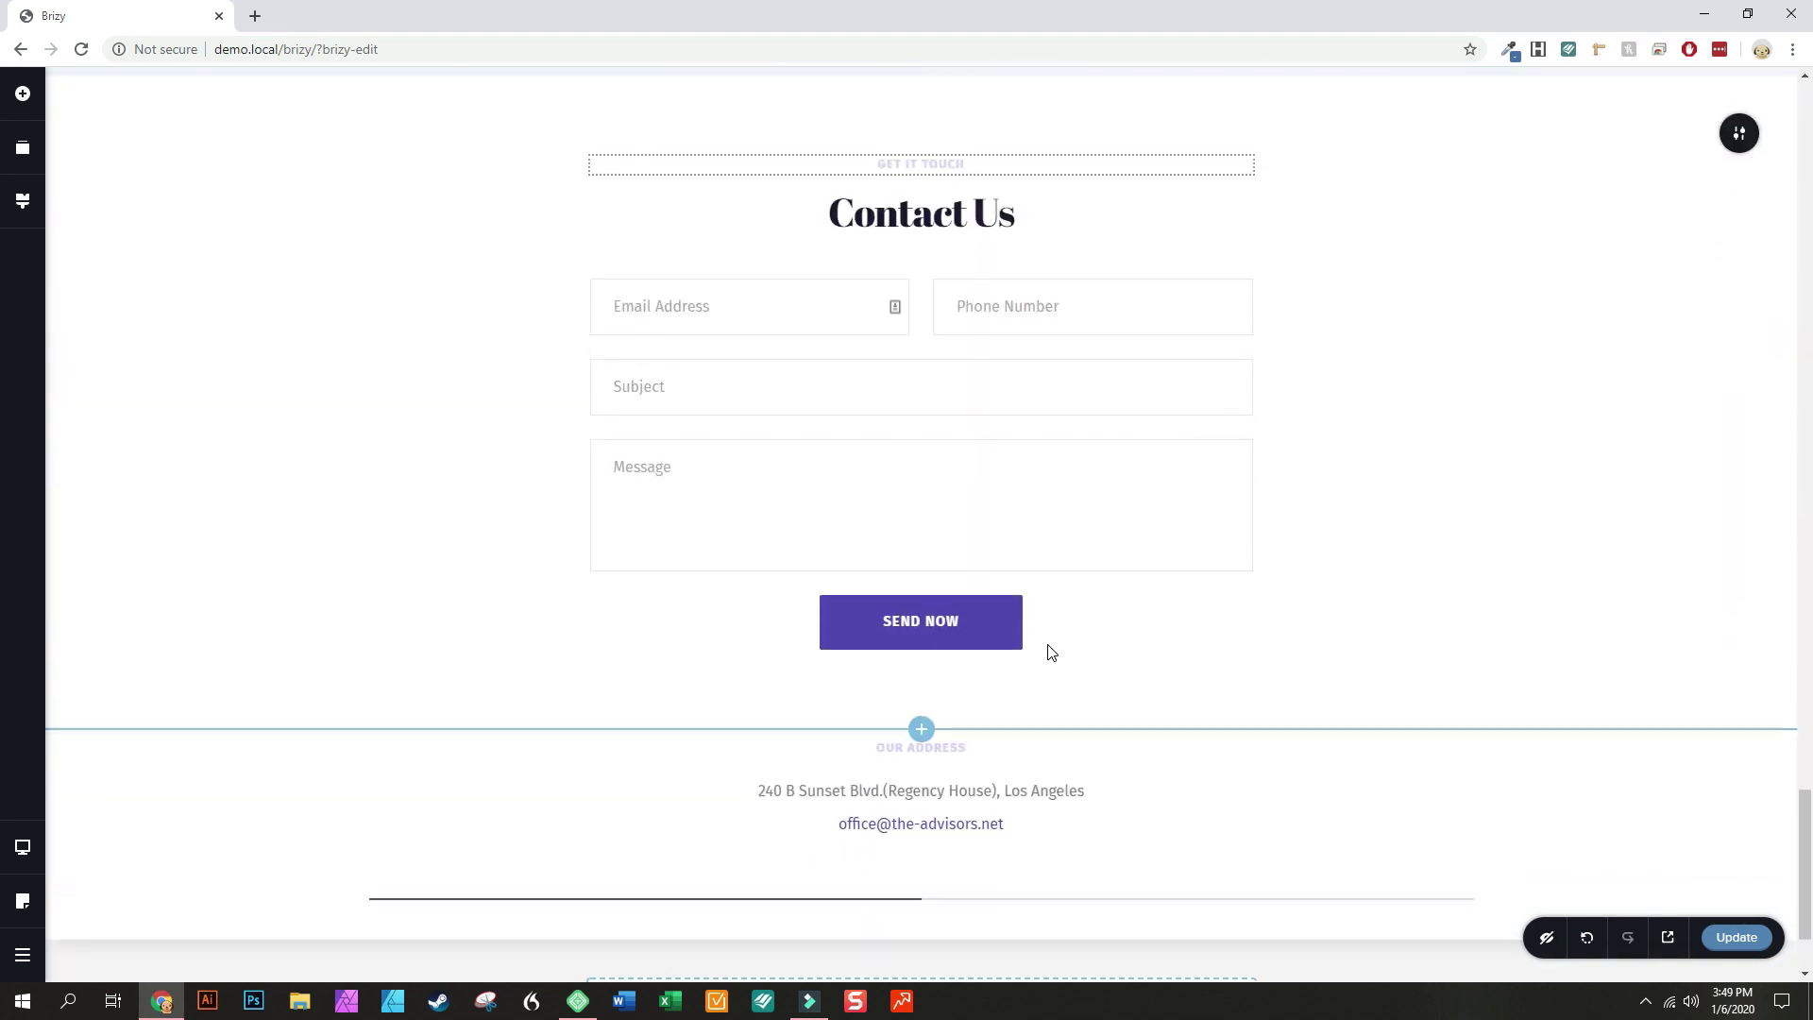
{"action": "scroll", "coordinate": [1051, 651], "scroll_direction": "up", "scroll_amount": 12}
{"action": "scroll", "coordinate": [1050, 652], "scroll_direction": "up", "scroll_amount": 15}
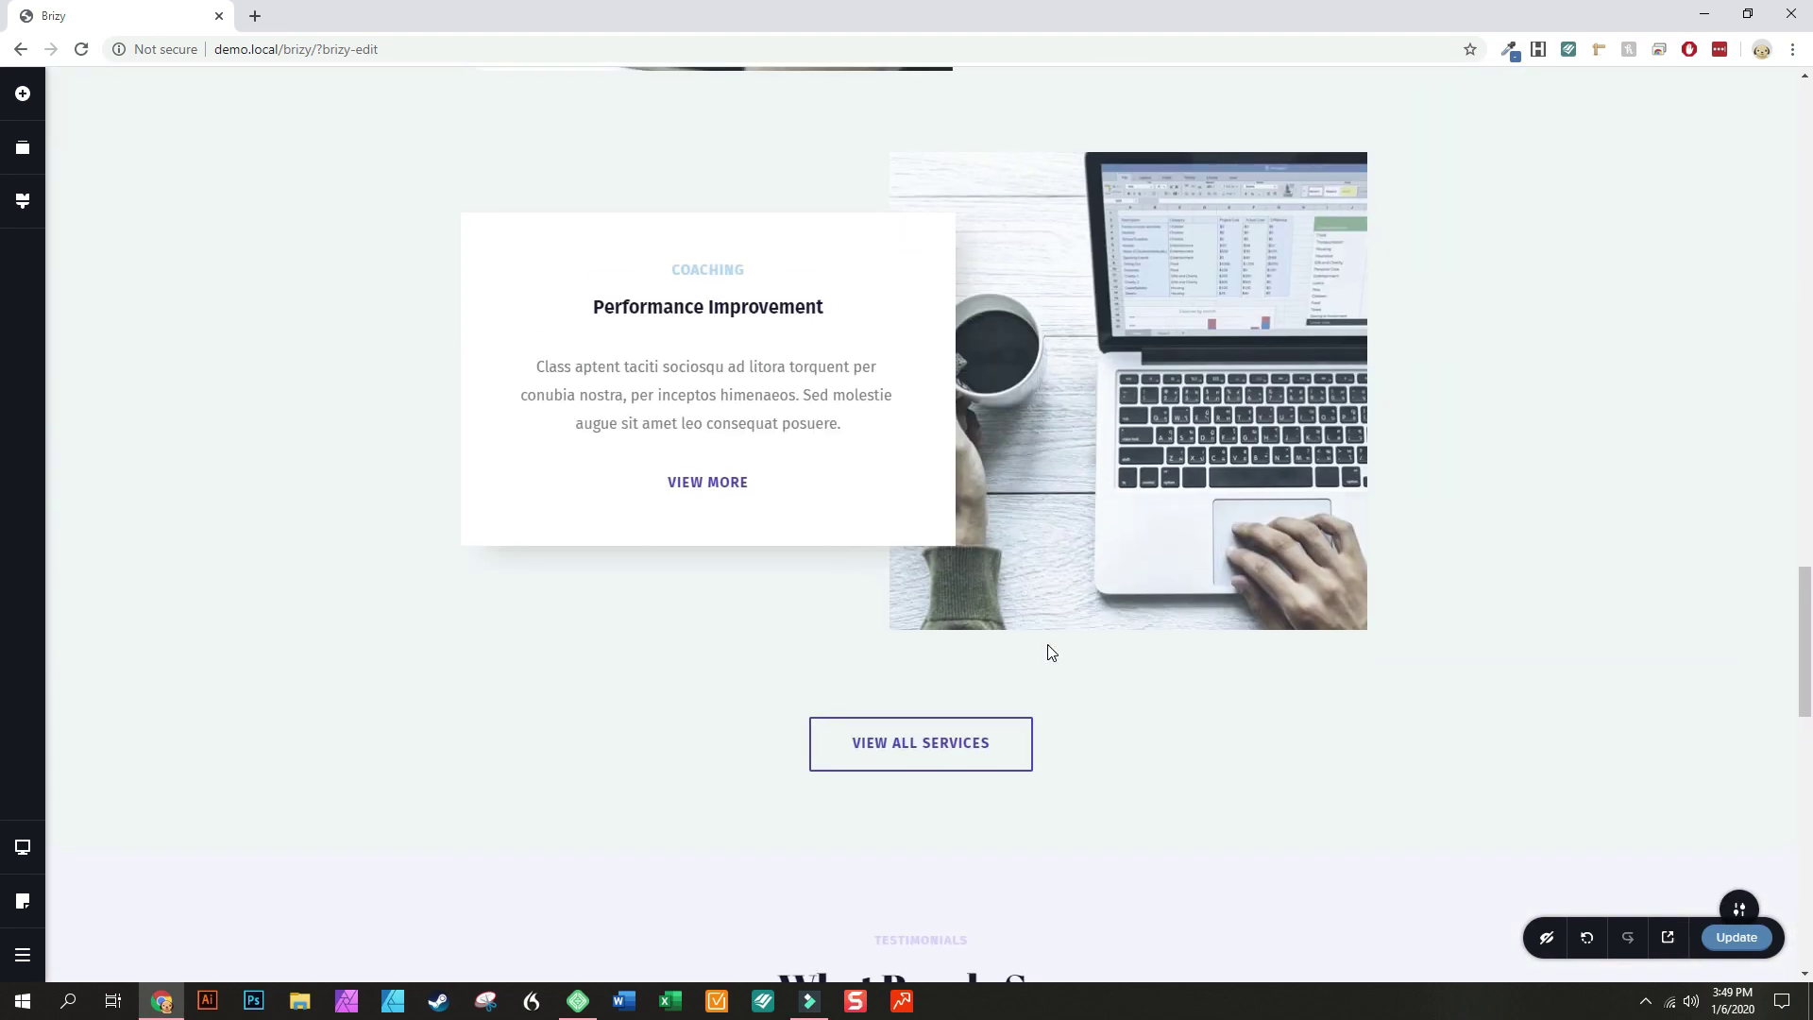
{"action": "scroll", "coordinate": [1051, 652], "scroll_direction": "up", "scroll_amount": 7}
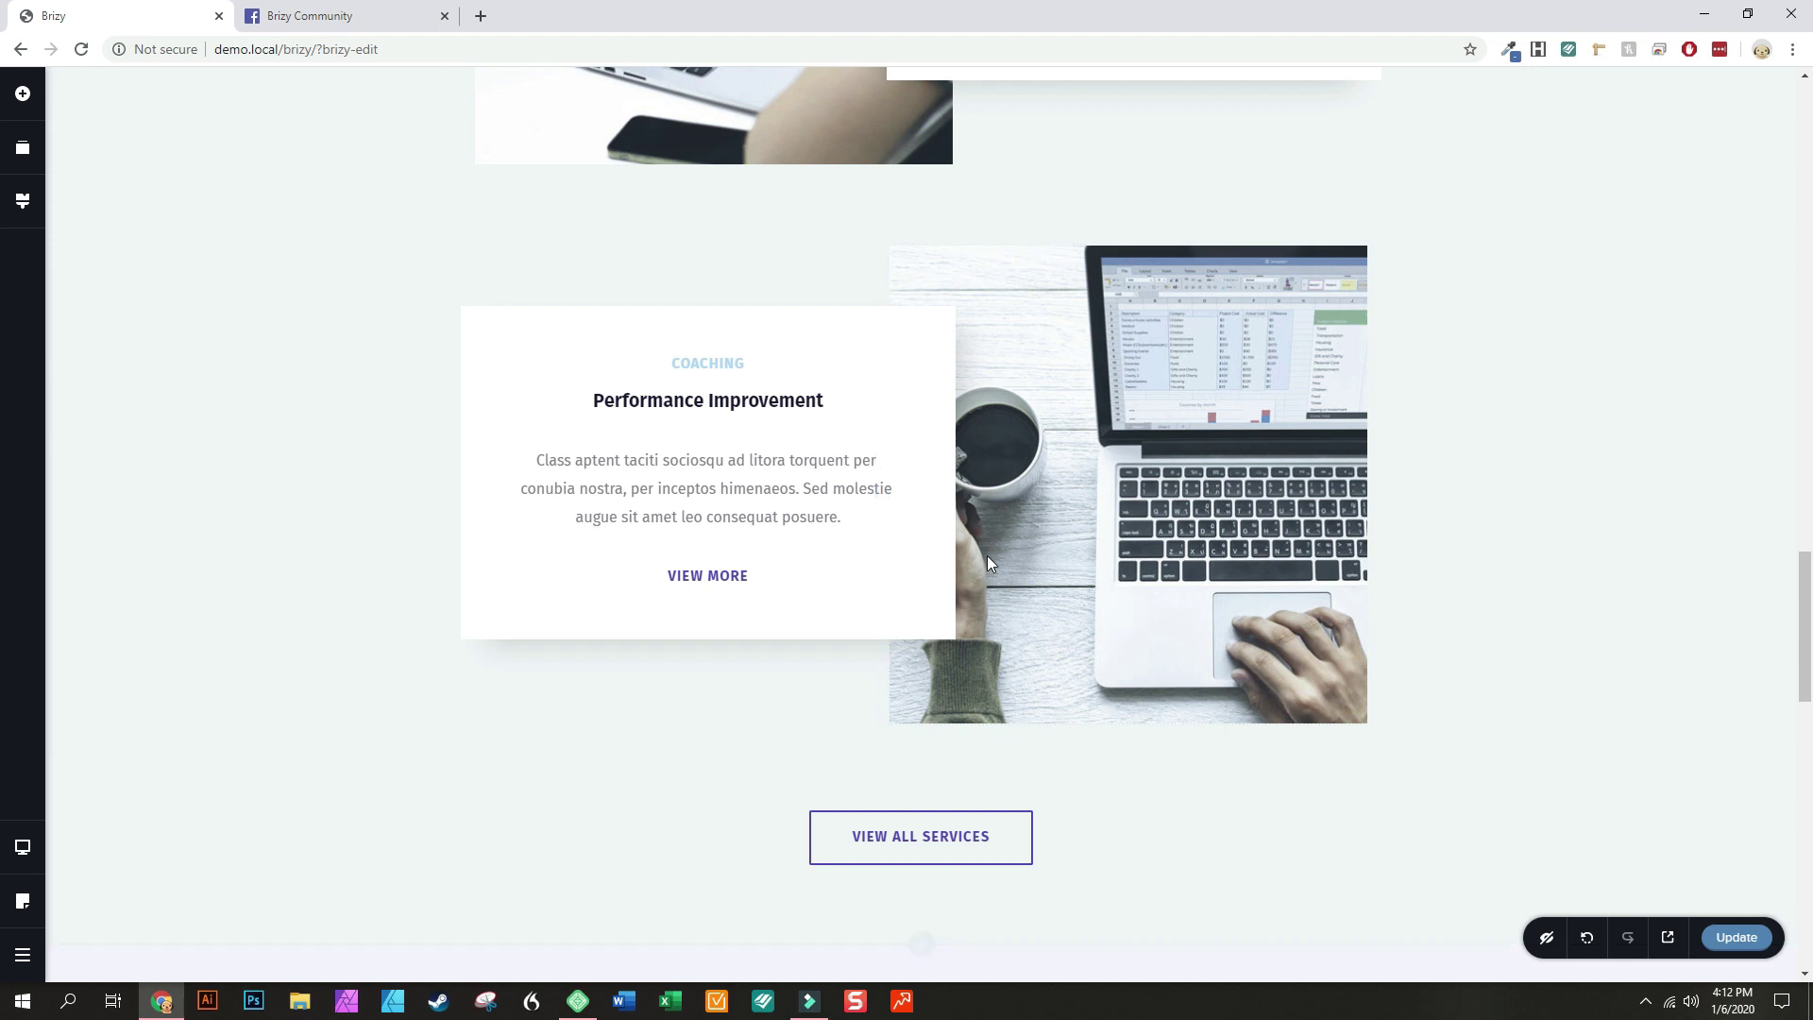
Replace the Performance Improvement description with # and browse the Post Title/Post ID fields
{"action": "left_click", "coordinate": [676, 502]}
{"action": "triple_click", "coordinate": [676, 501]}
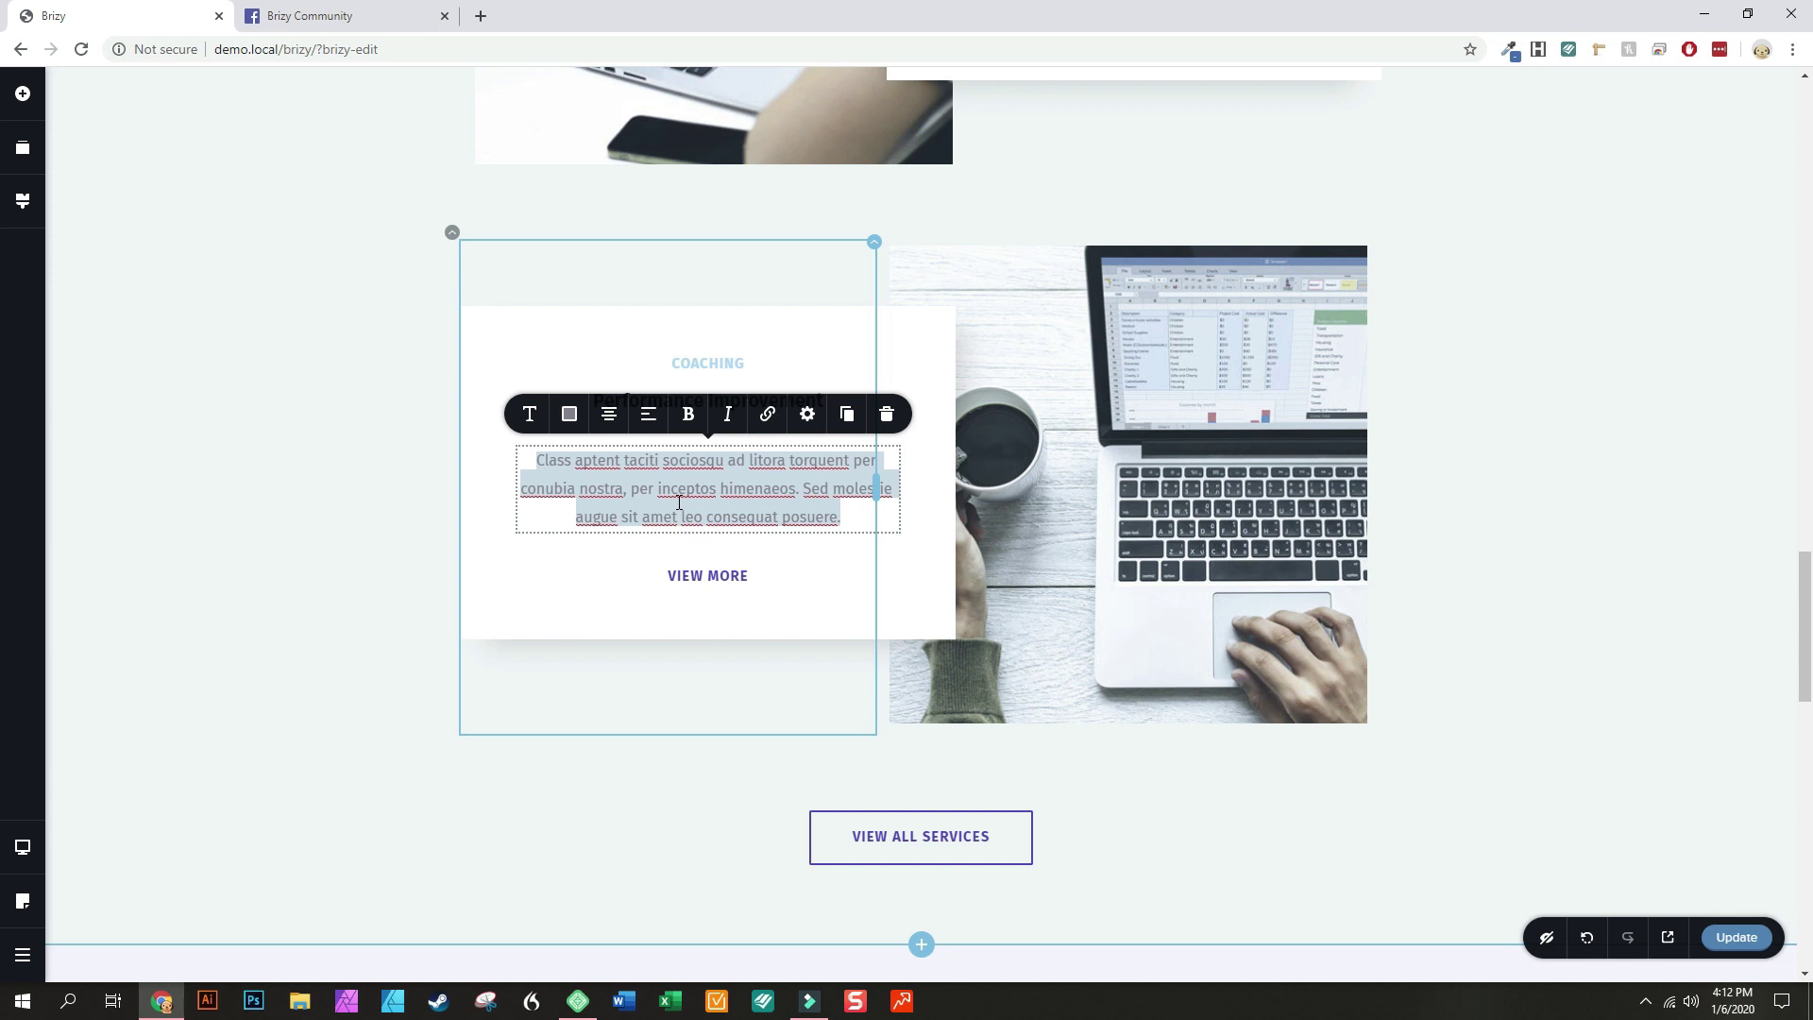
{"action": "type", "text": "#"}
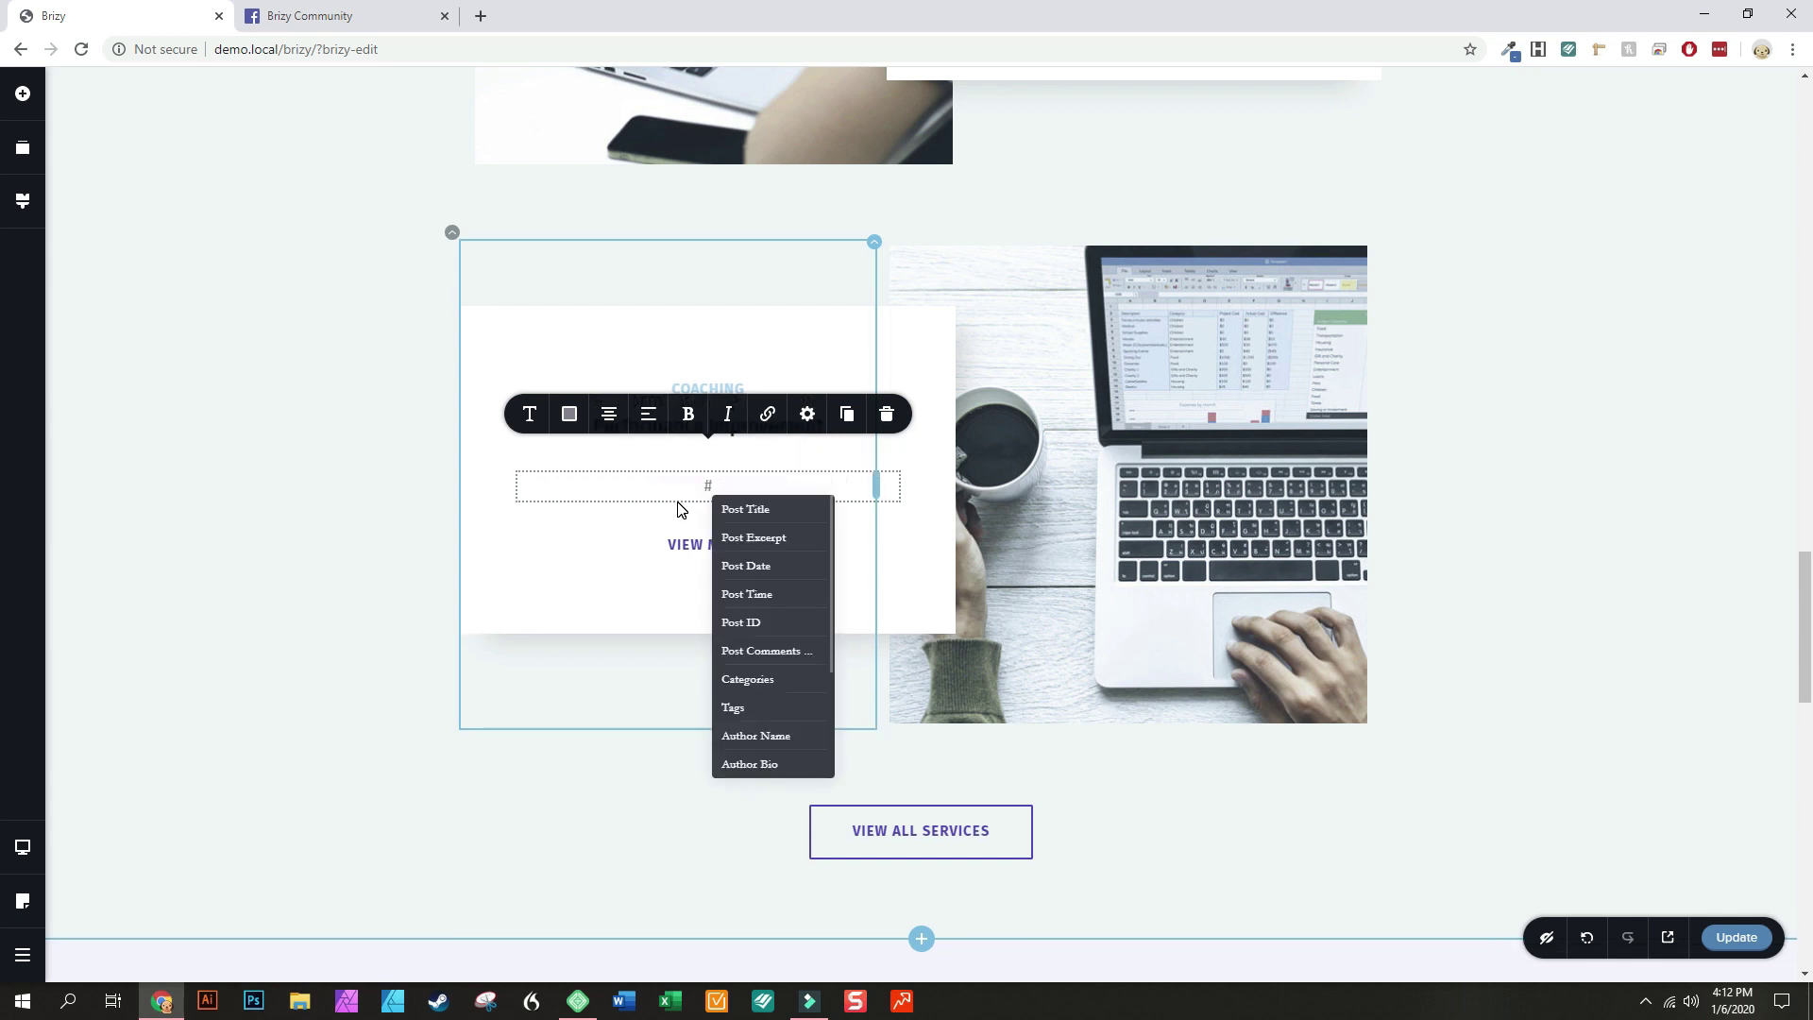
{"action": "scroll", "coordinate": [749, 761], "scroll_direction": "down", "scroll_amount": 2}
{"action": "scroll", "coordinate": [749, 760], "scroll_direction": "up", "scroll_amount": 2}
{"action": "key", "text": "Up"}
{"action": "key", "text": "Up"}
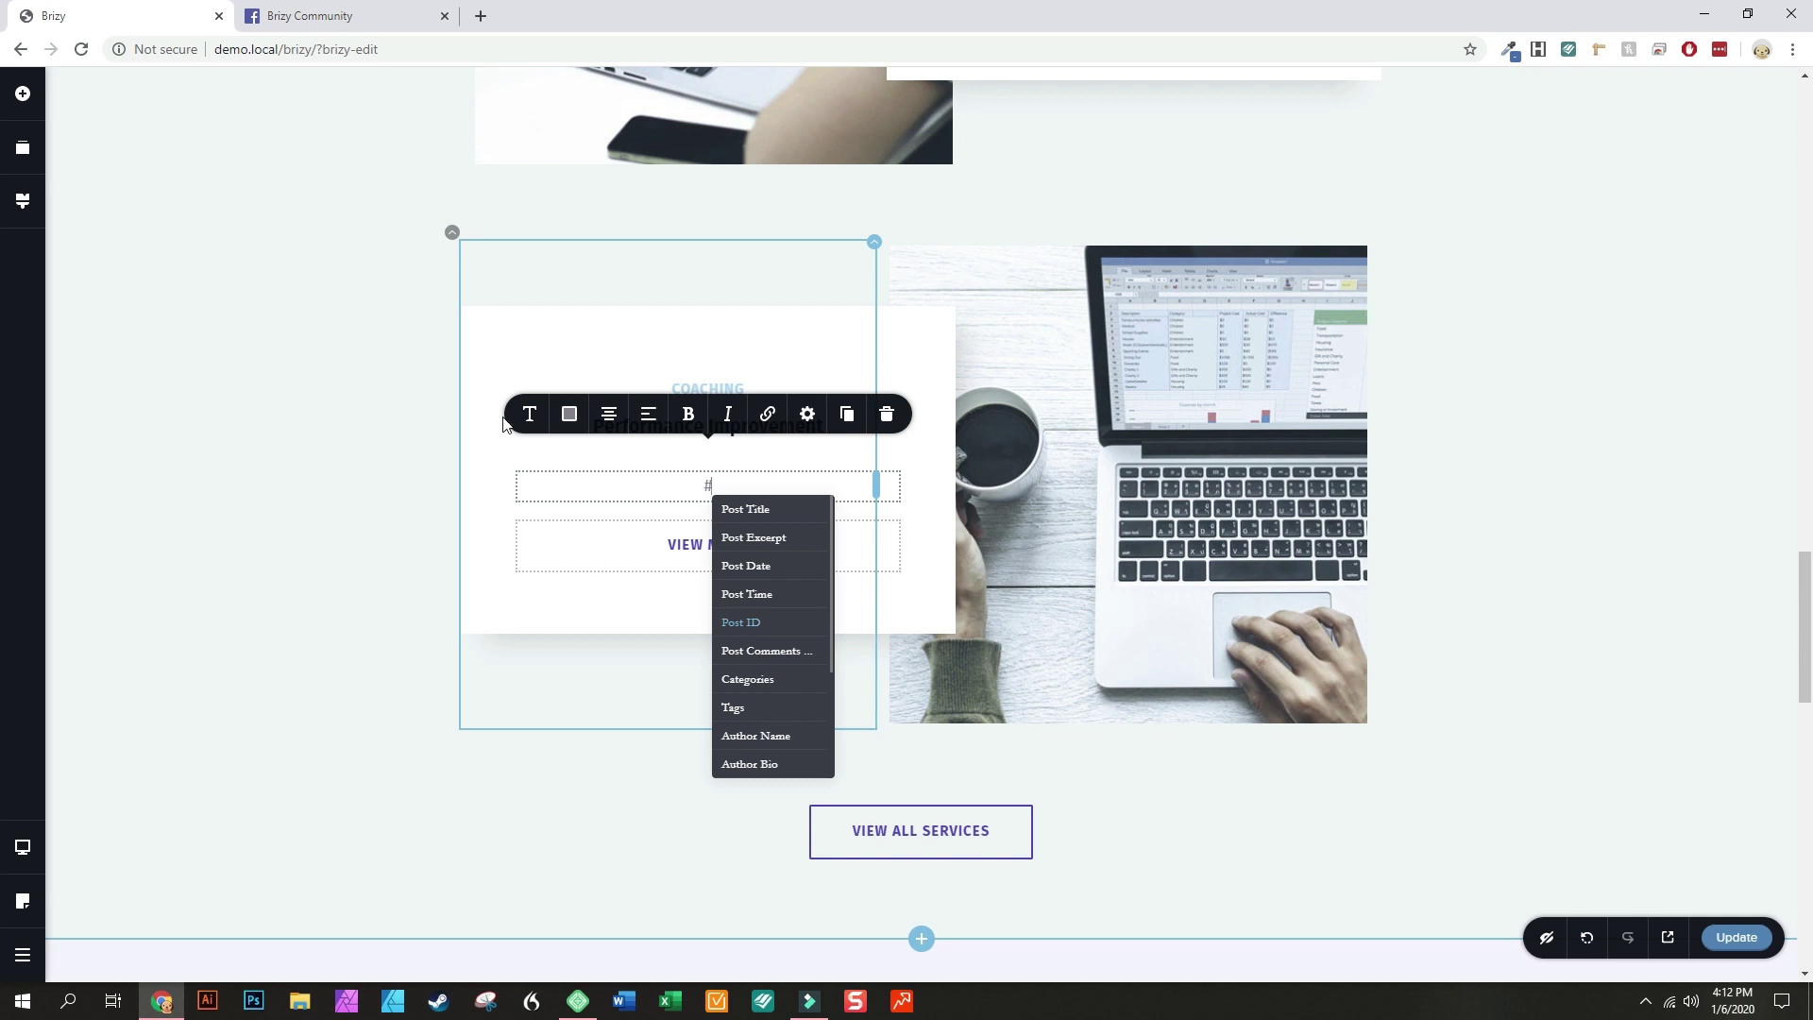
{"action": "key", "text": "Up"}
{"action": "key", "text": "Up"}
{"action": "key", "text": "Up"}
{"action": "key", "text": "Up"}
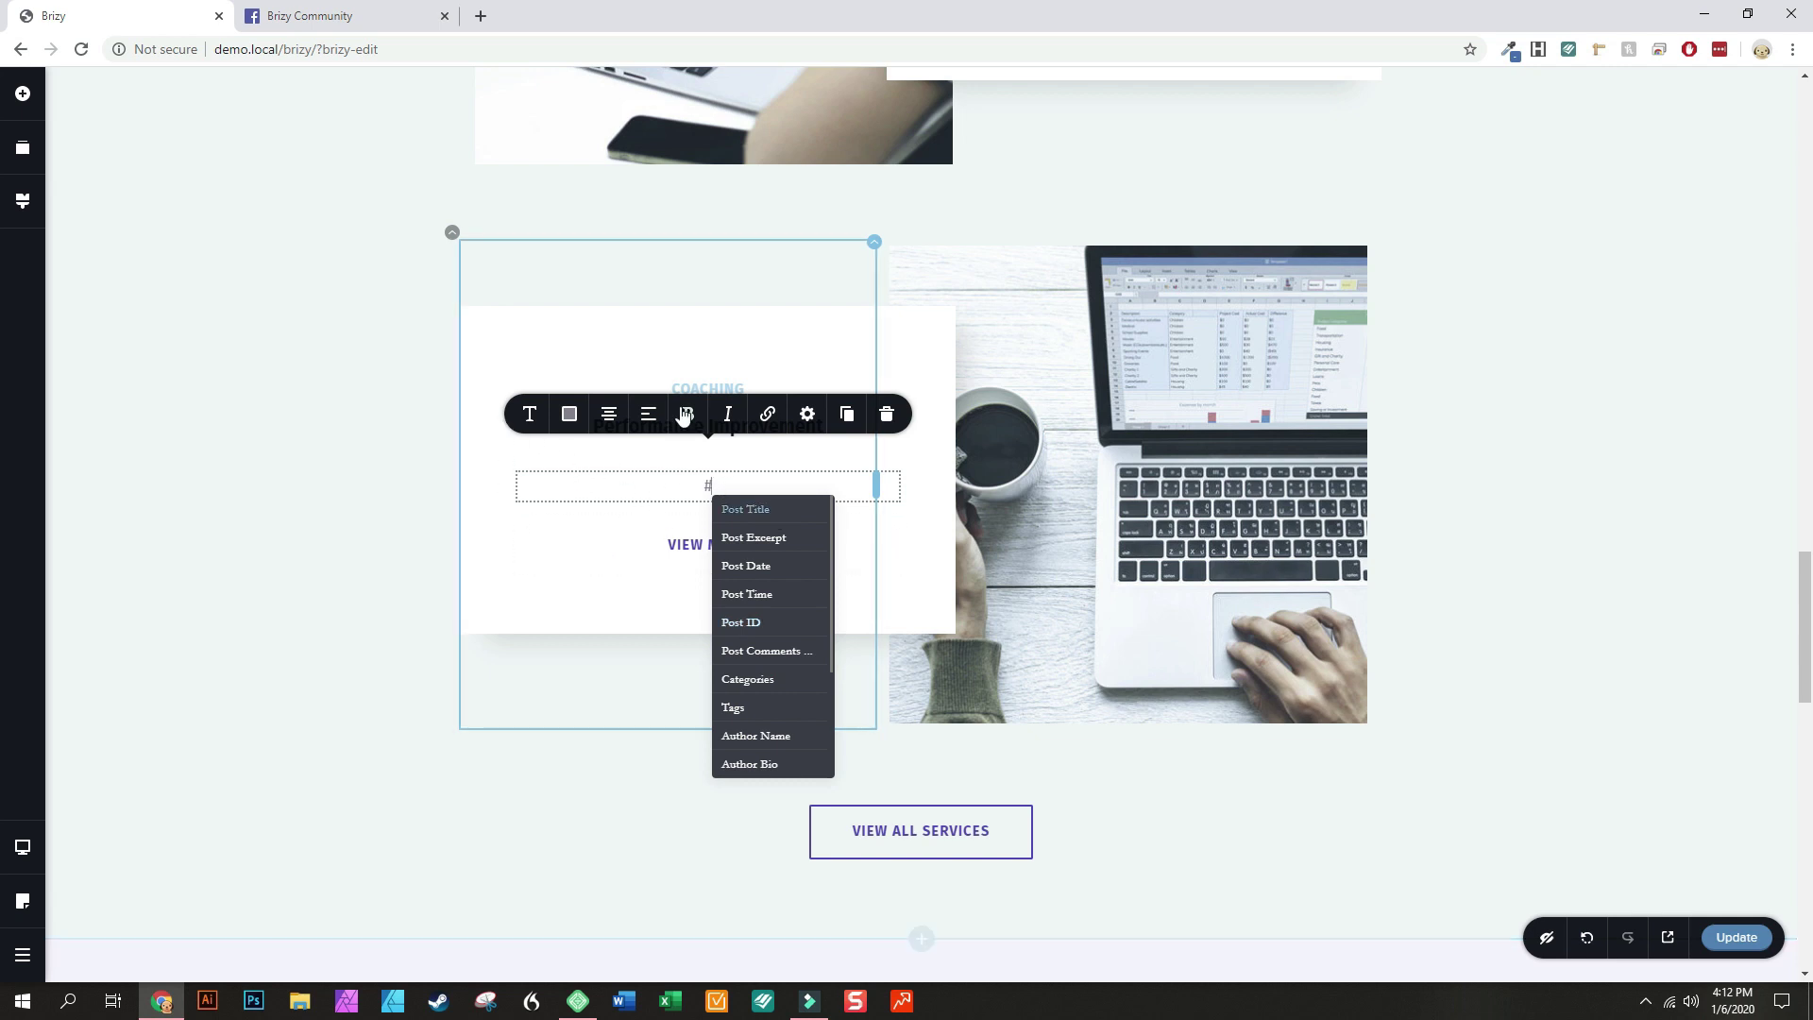
Glance at the placeholder's typography settings, reopen its post-field list, then deselect it
{"action": "left_click", "coordinate": [529, 415]}
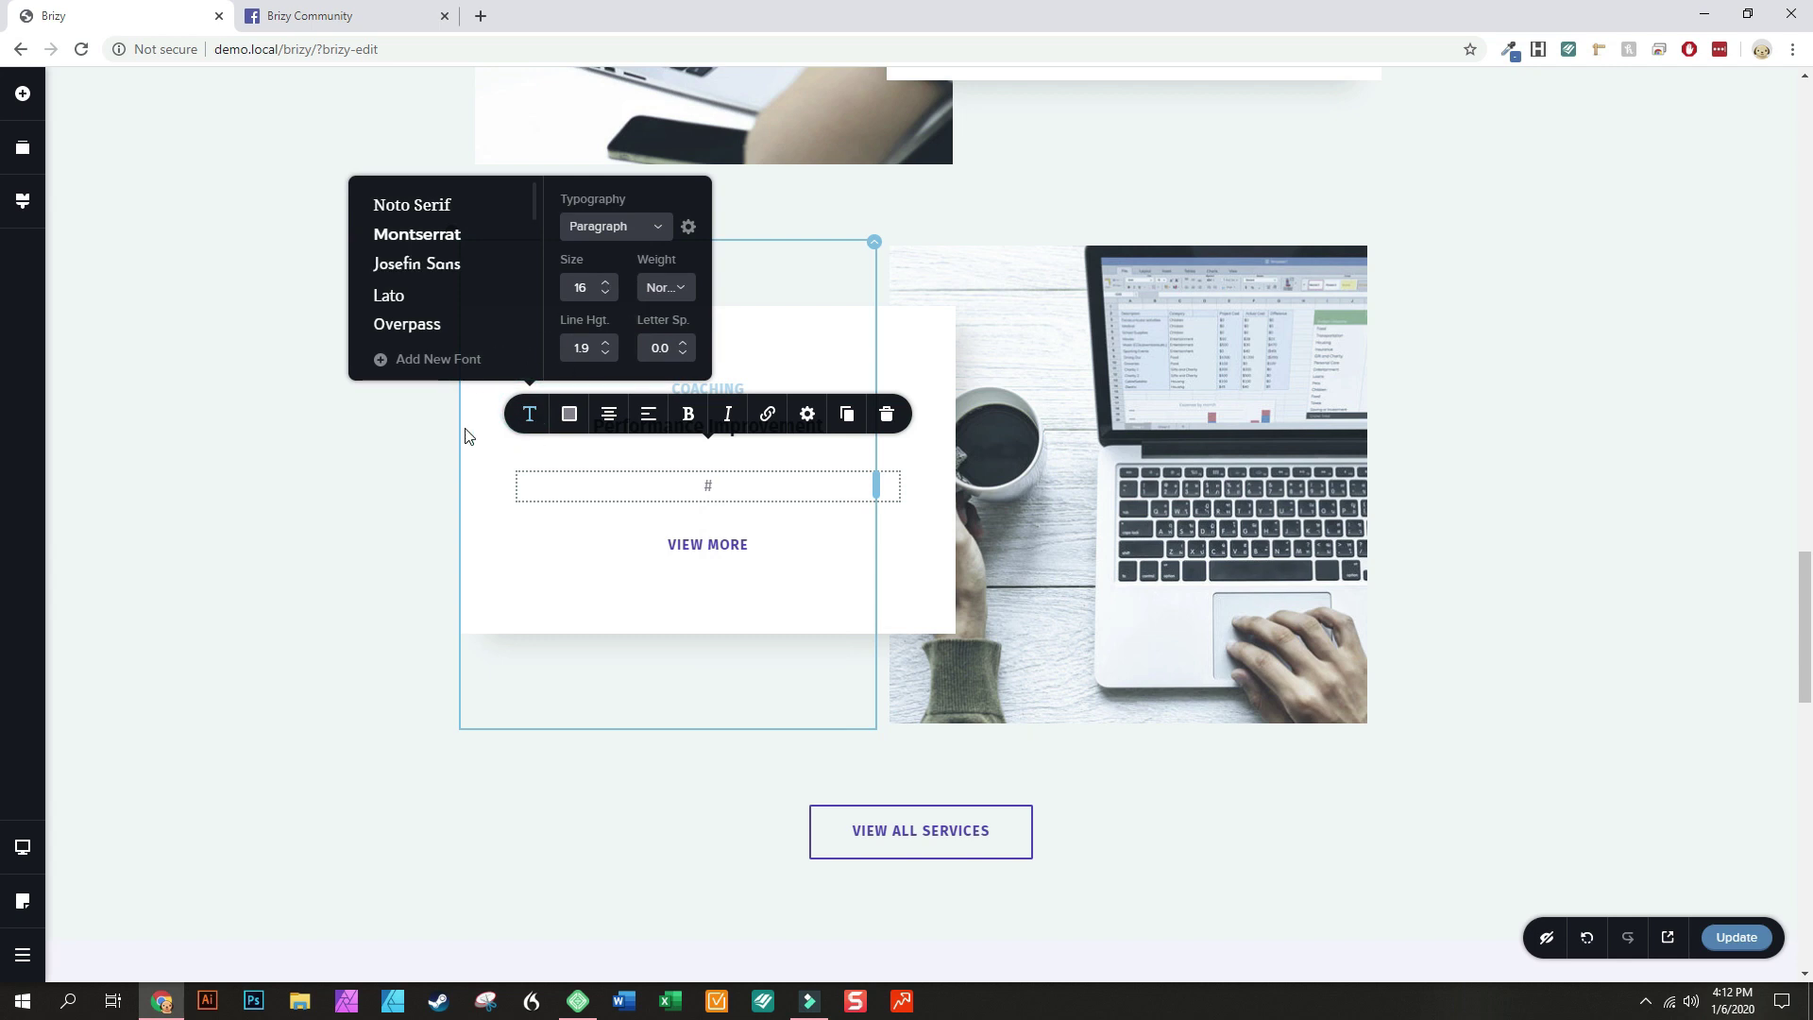
{"action": "left_click", "coordinate": [449, 498]}
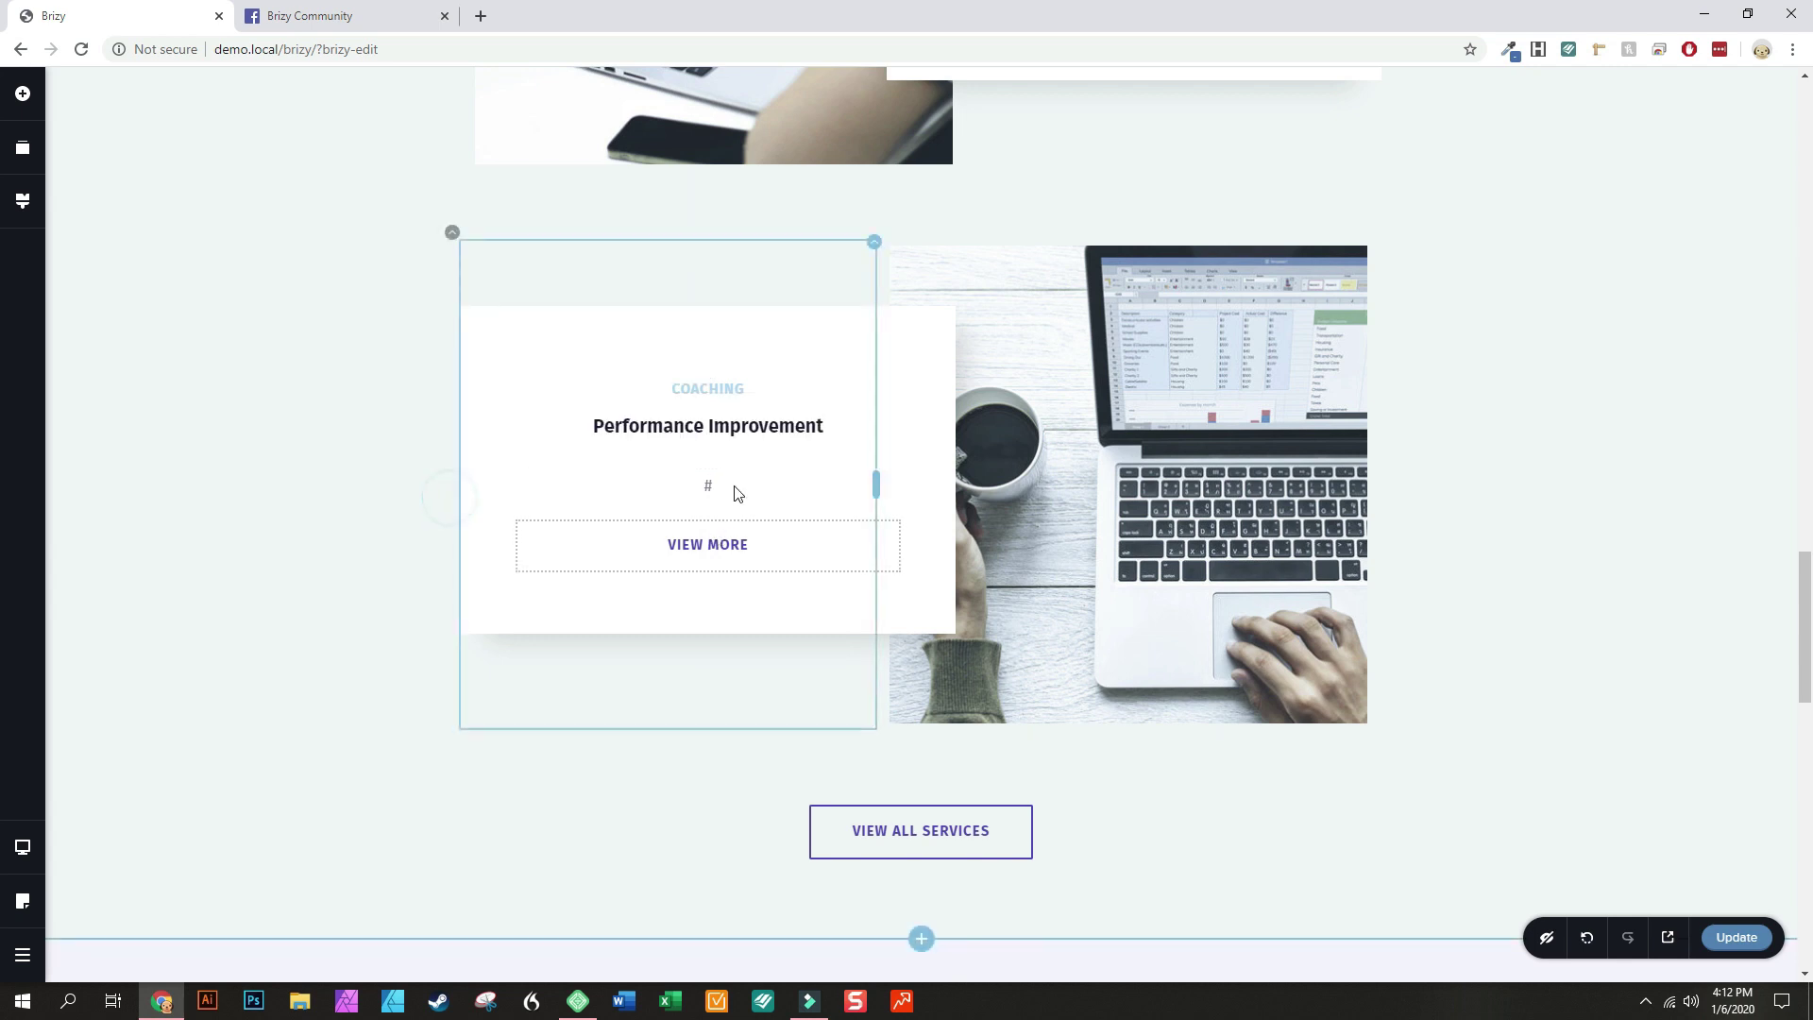
{"action": "left_click", "coordinate": [728, 484]}
{"action": "left_click", "coordinate": [731, 487]}
{"action": "left_click", "coordinate": [730, 487]}
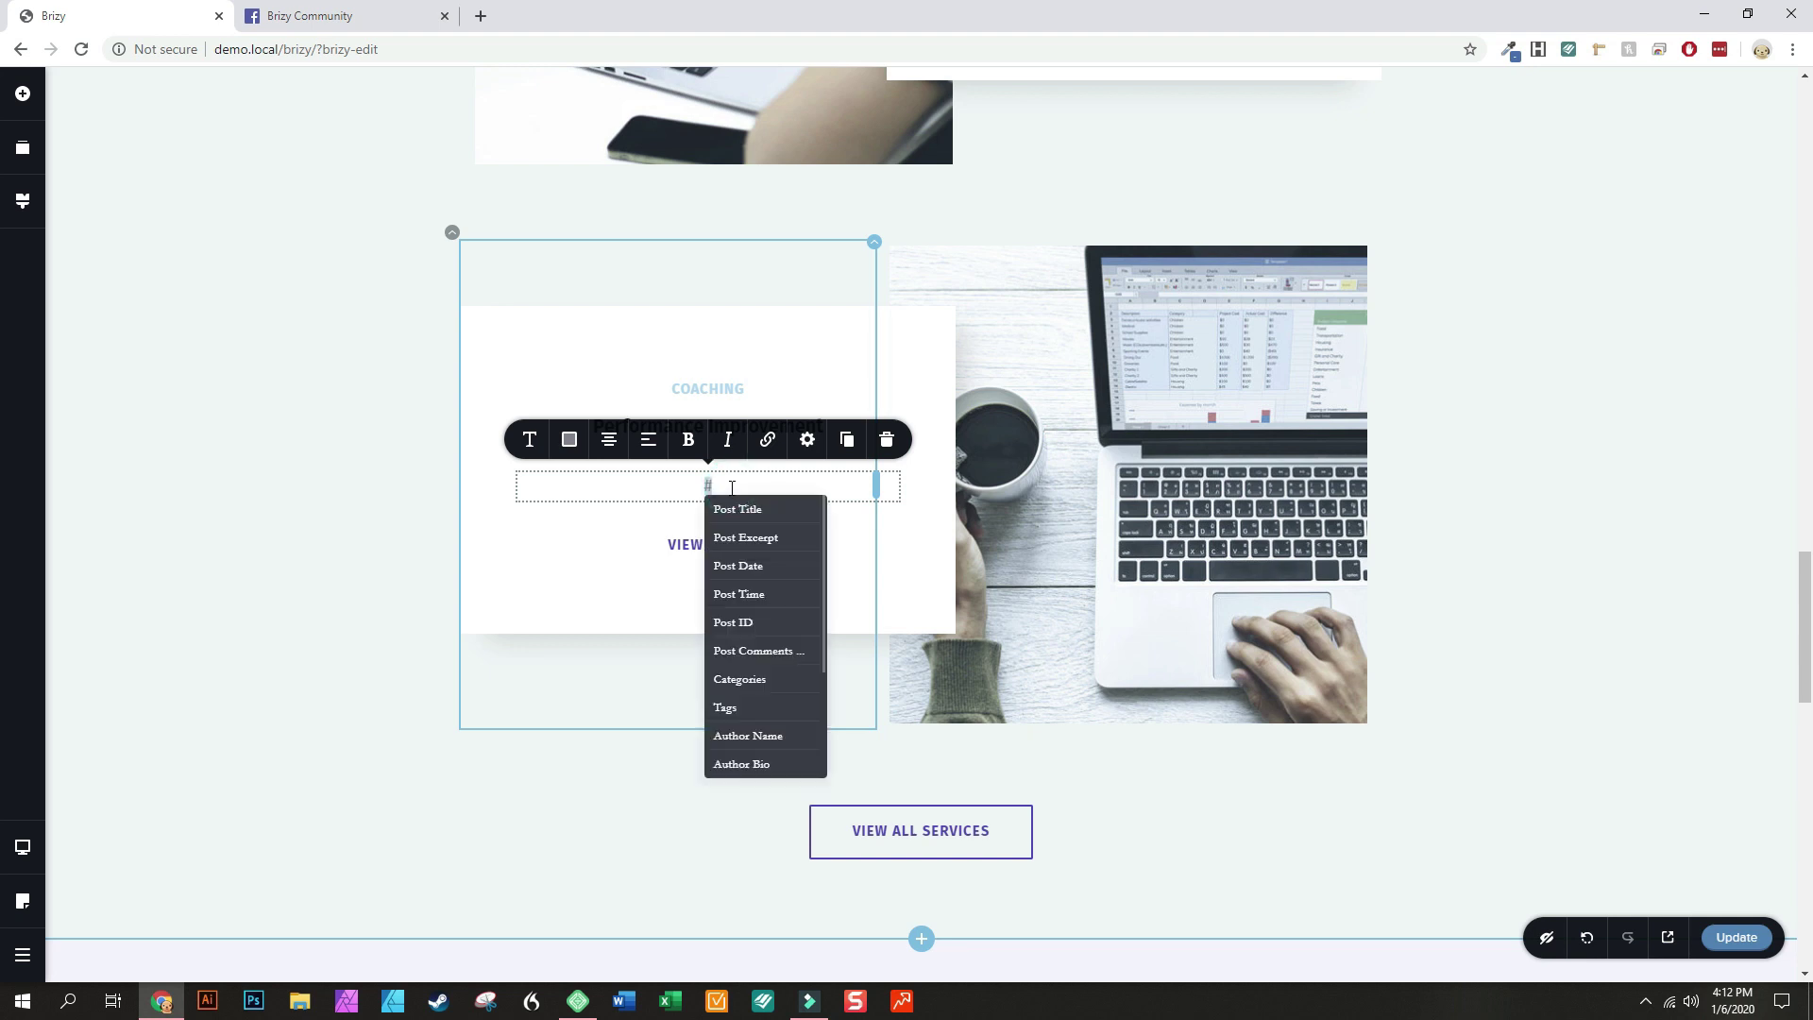
{"action": "left_click", "coordinate": [312, 304]}
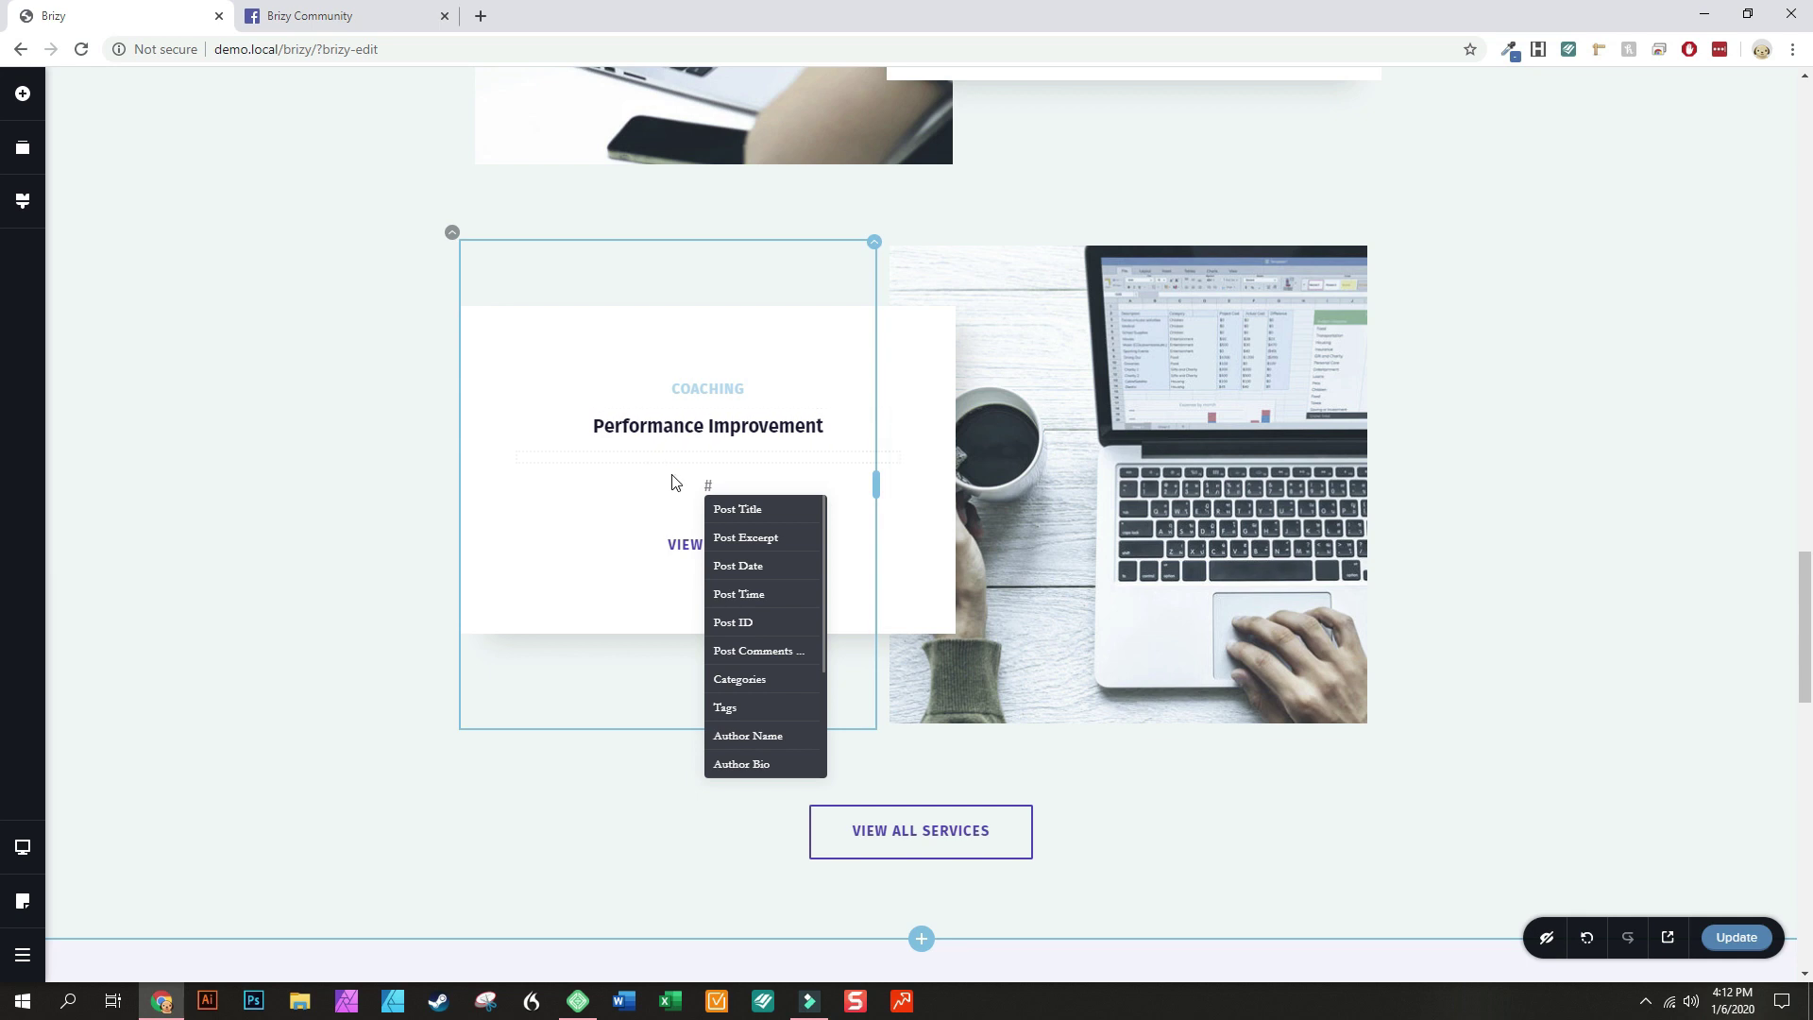
{"action": "left_click", "coordinate": [682, 541]}
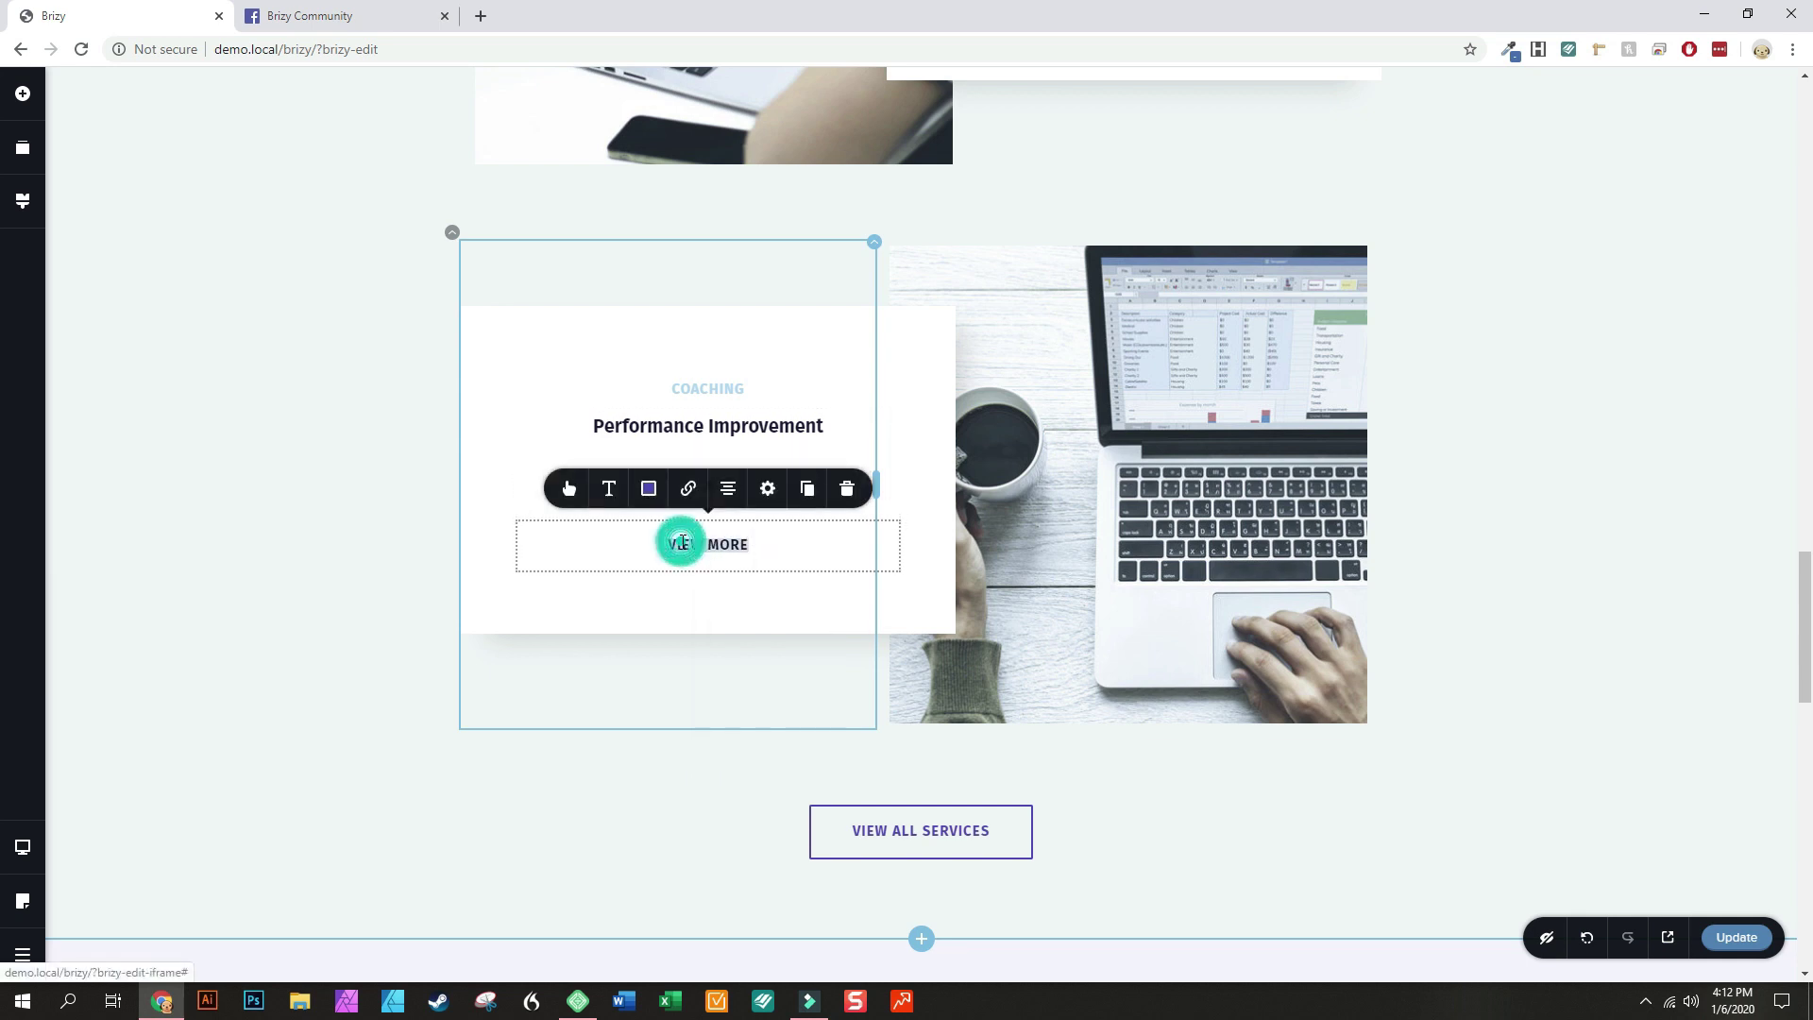
{"action": "left_click", "coordinate": [571, 491]}
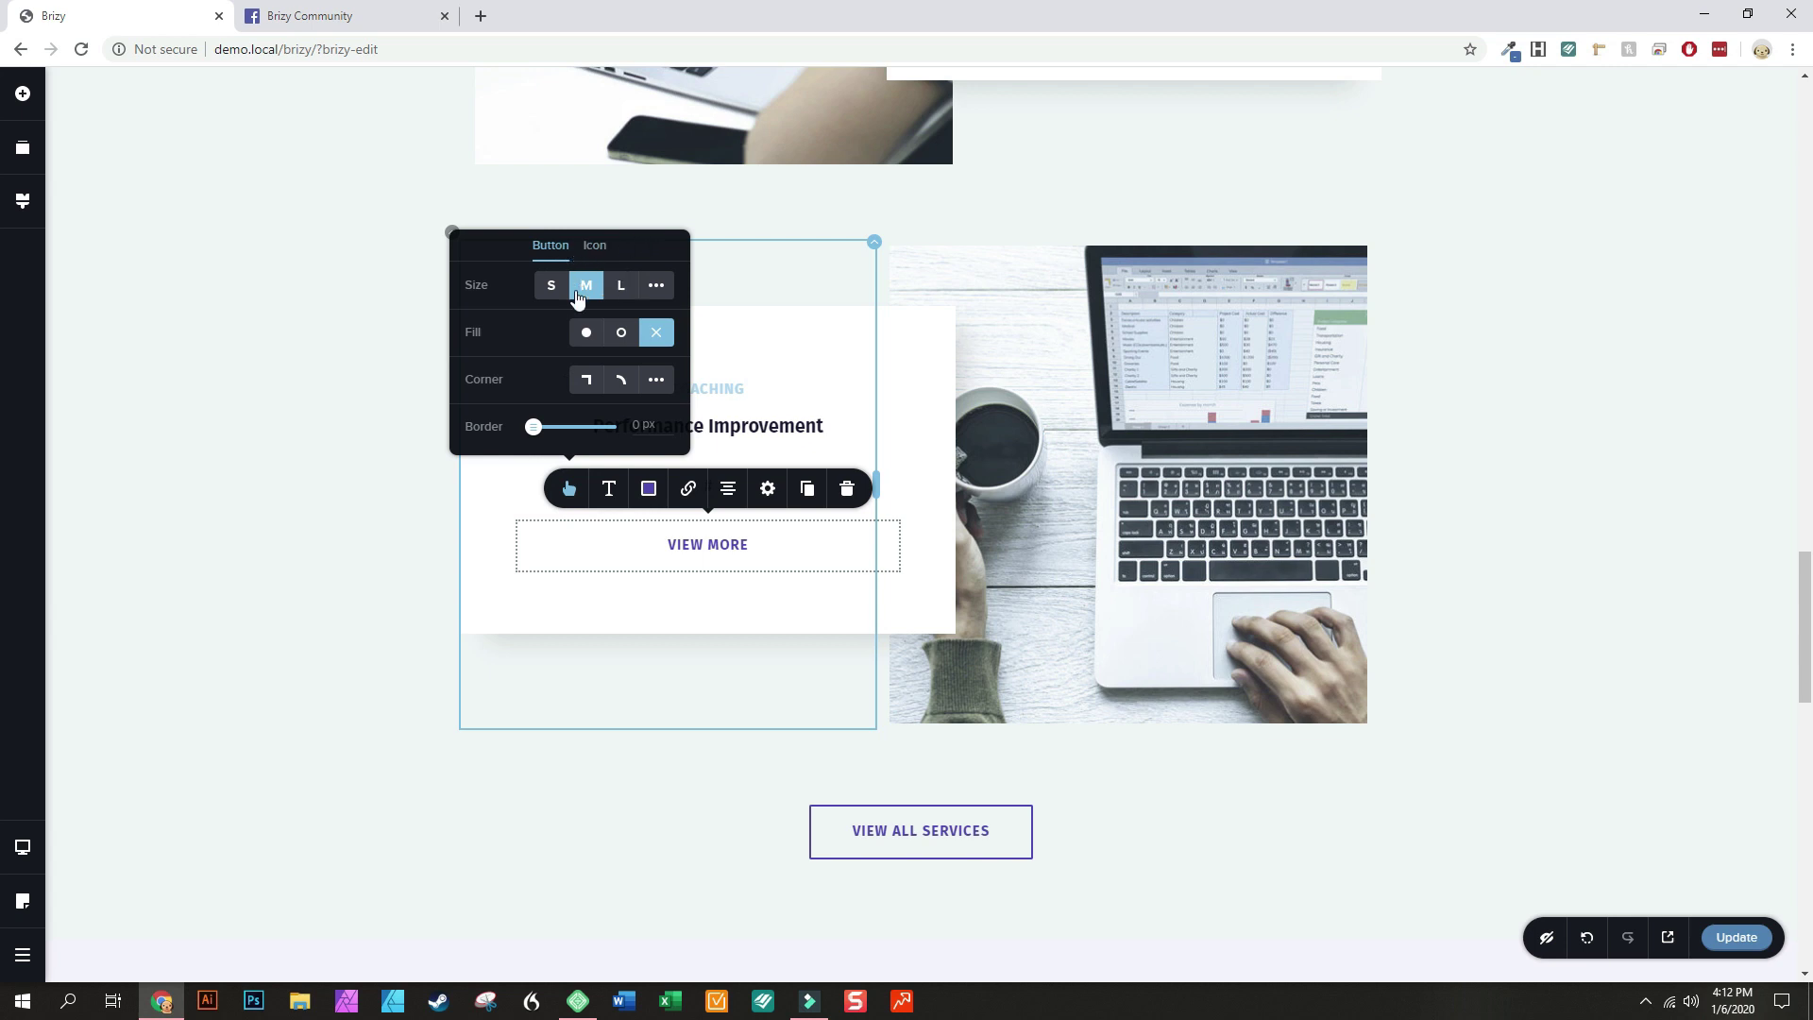
{"action": "left_click", "coordinate": [767, 489]}
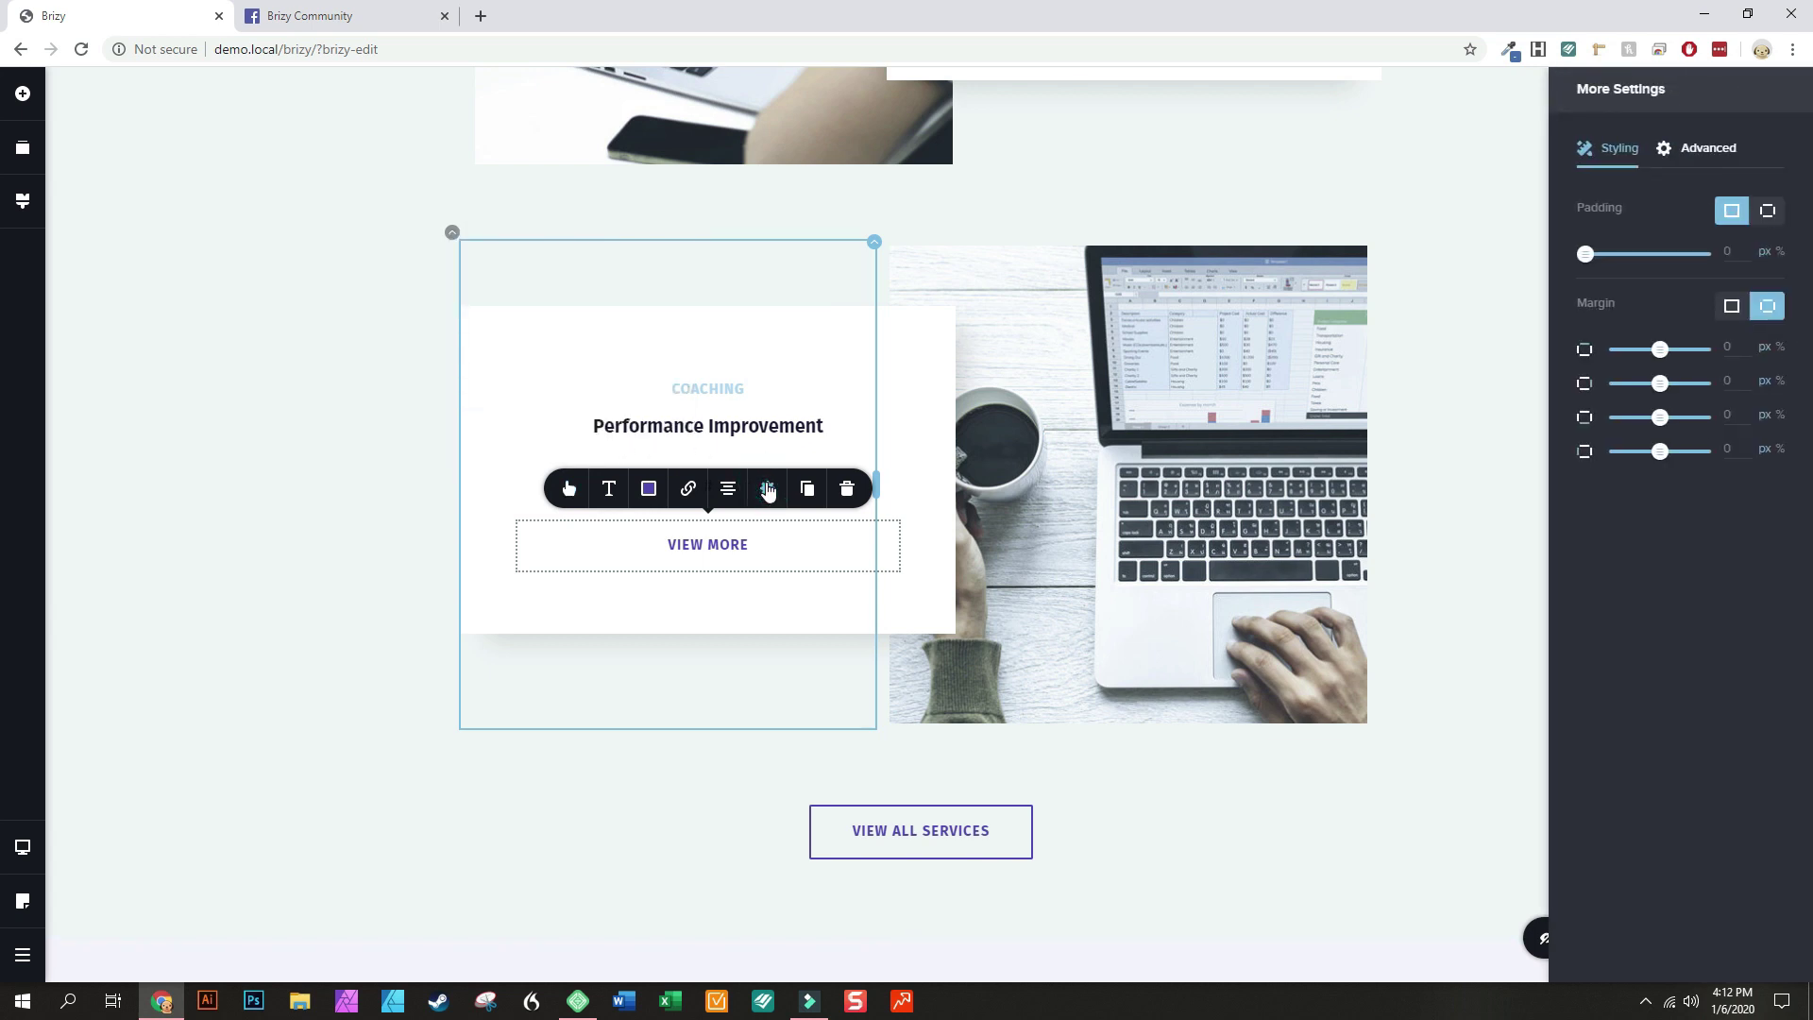
{"action": "left_click", "coordinate": [569, 488]}
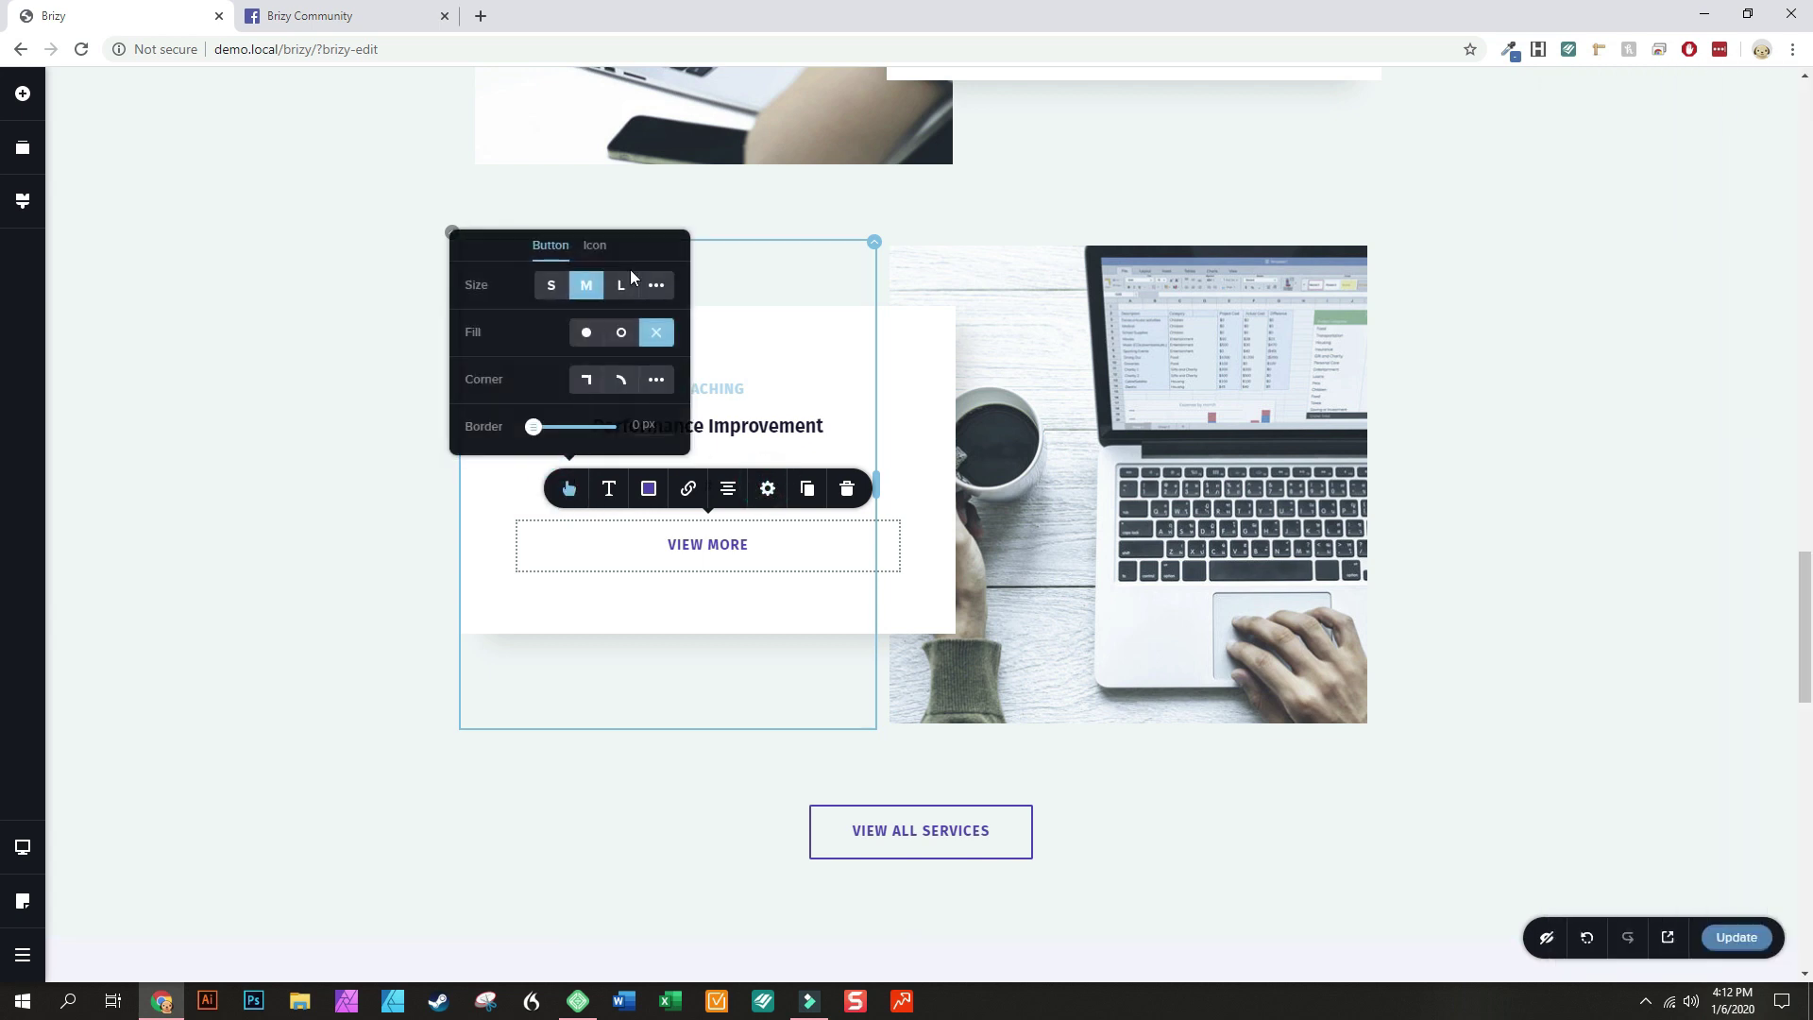
{"action": "left_click", "coordinate": [591, 247]}
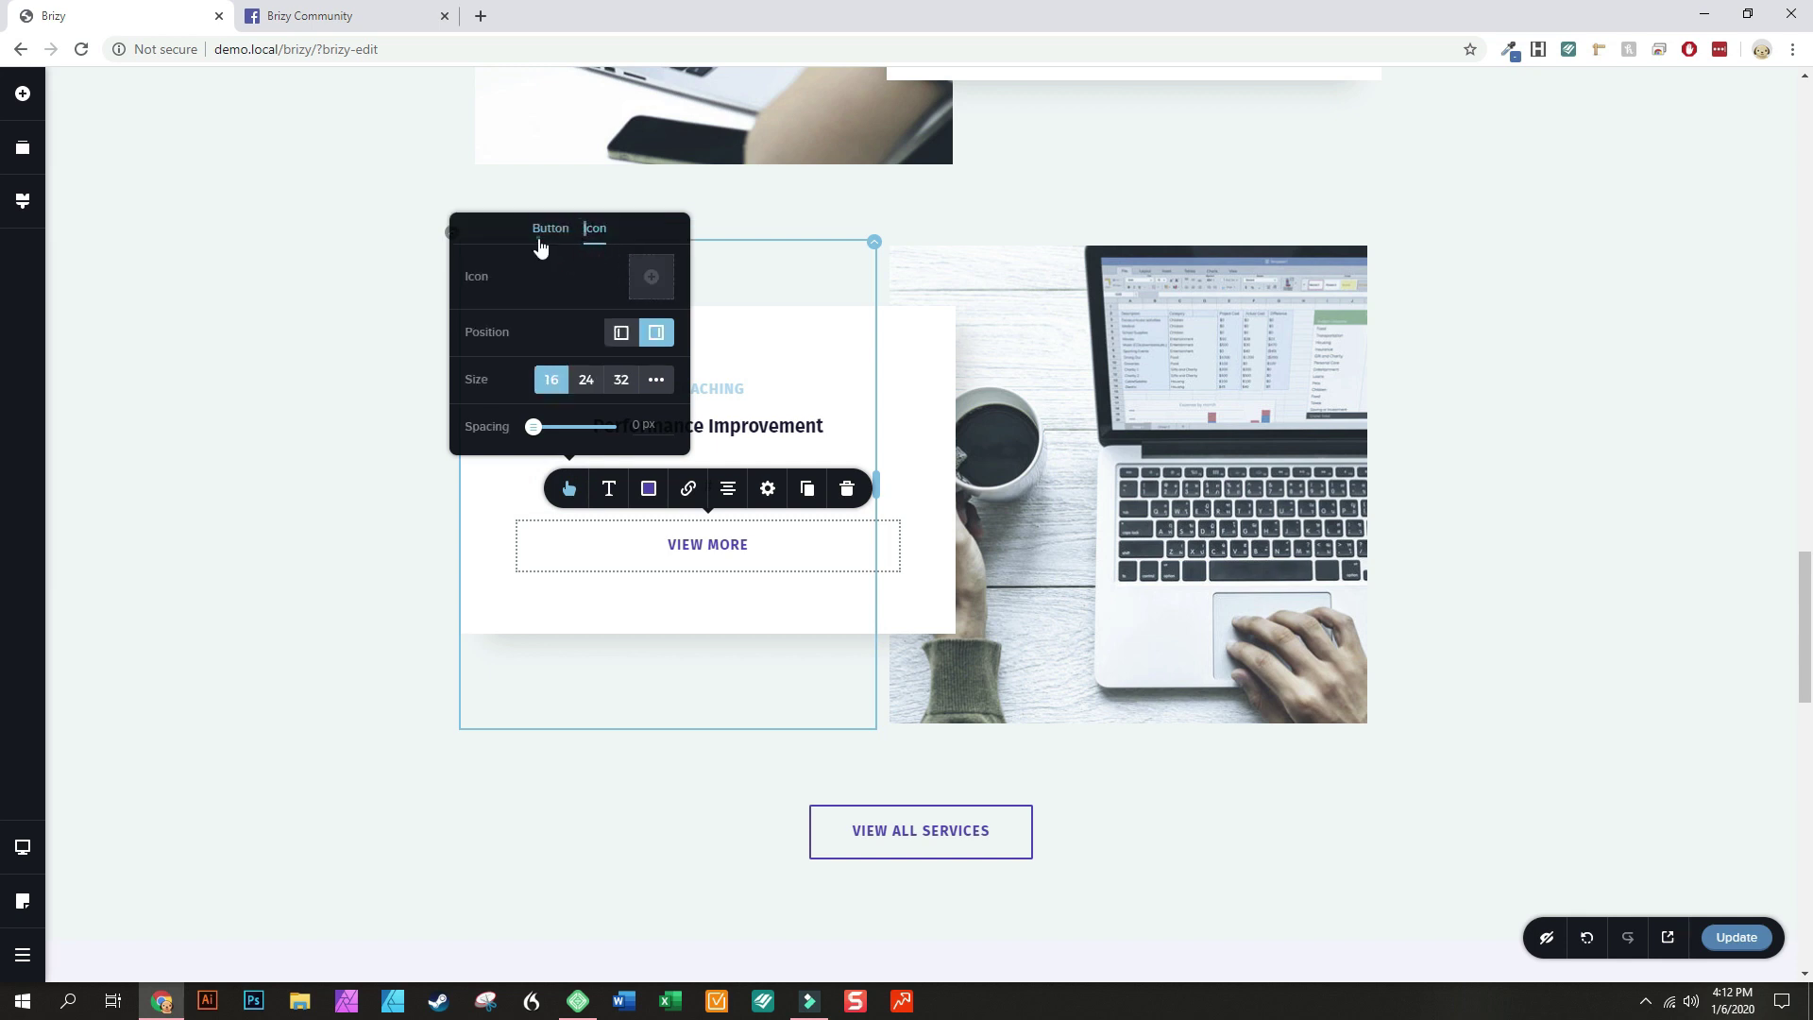
{"action": "left_click", "coordinate": [543, 246]}
{"action": "left_click", "coordinate": [344, 477]}
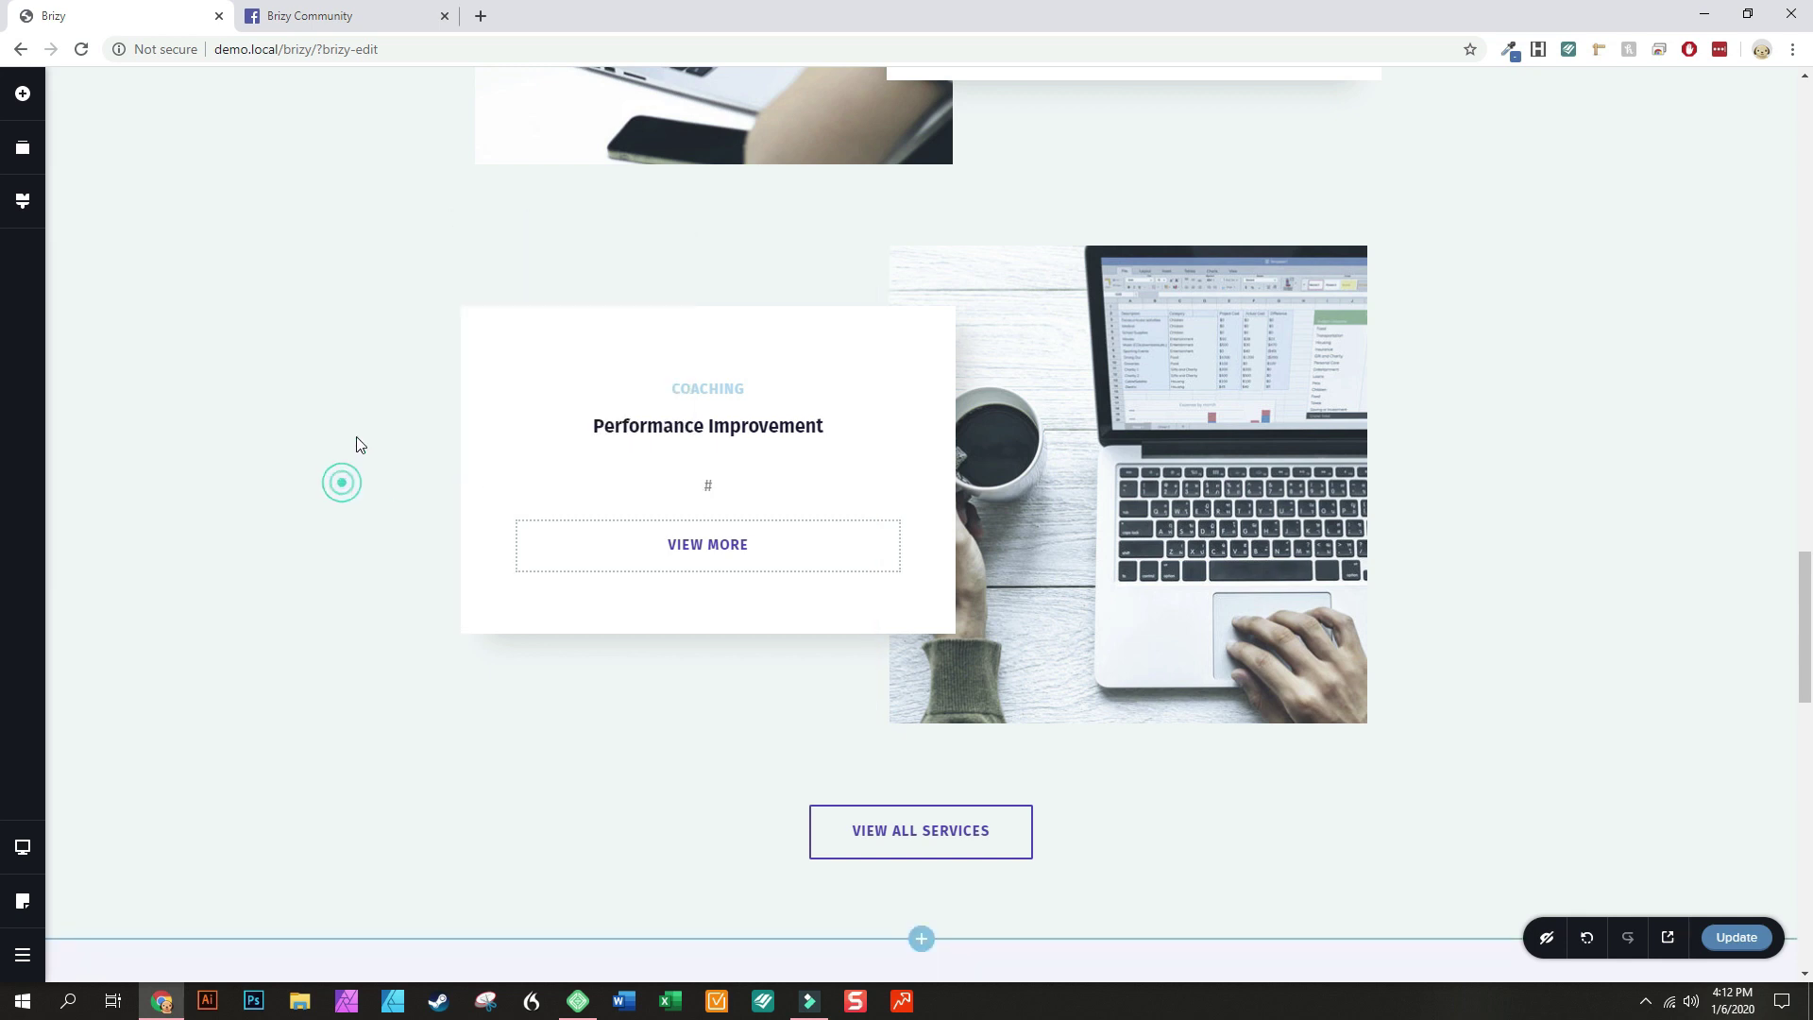
Select the VIEW ALL SERVICES button and look through its style and icon options
{"action": "left_click", "coordinate": [886, 822]}
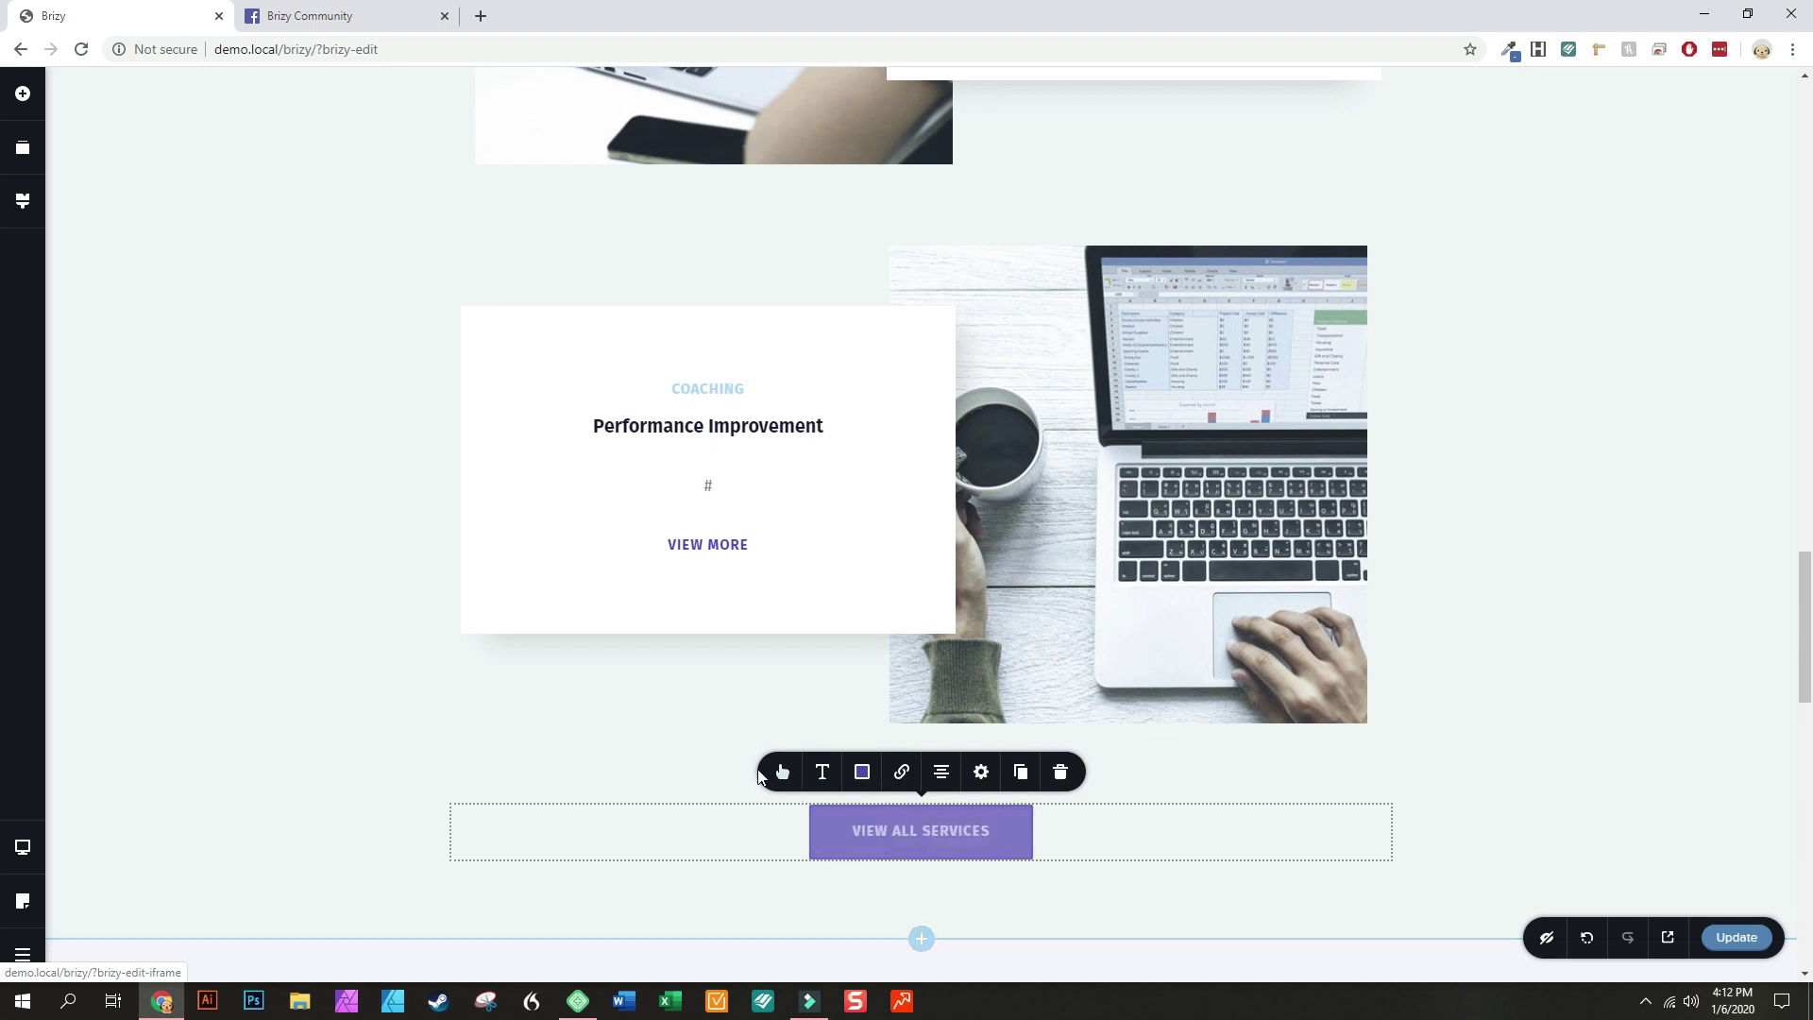
{"action": "left_click", "coordinate": [789, 776]}
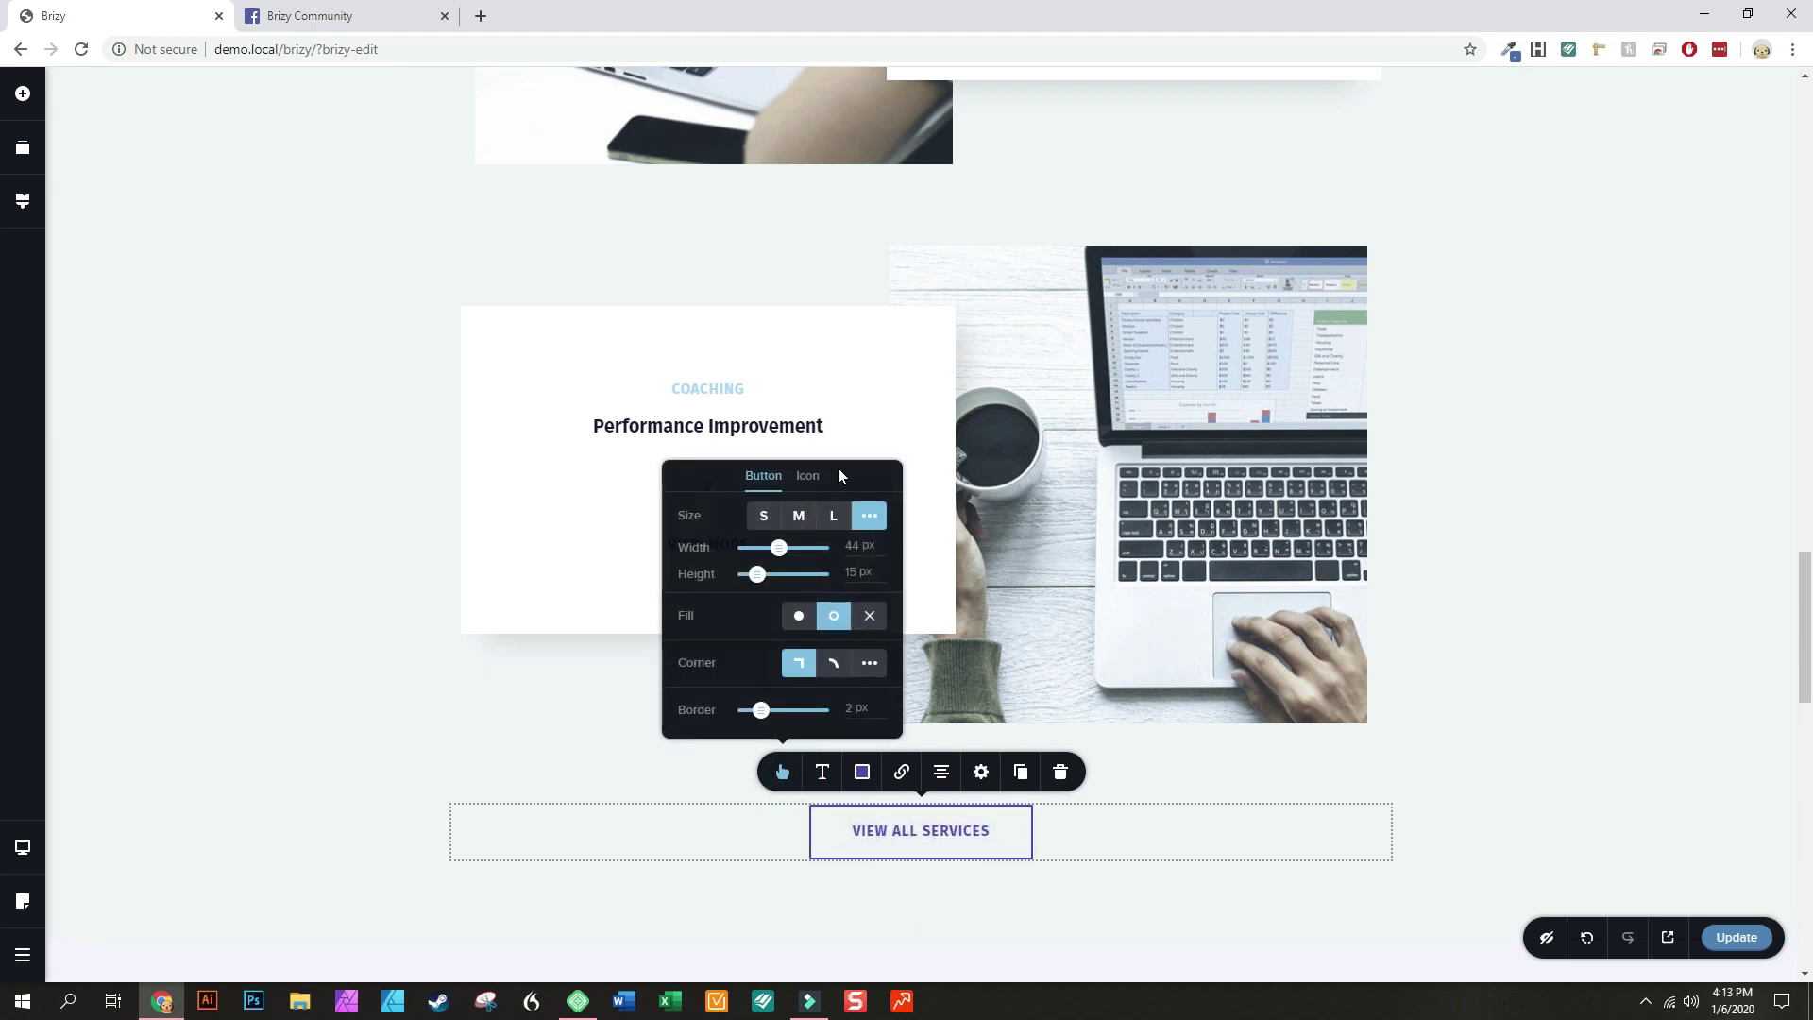
{"action": "left_click", "coordinate": [810, 481]}
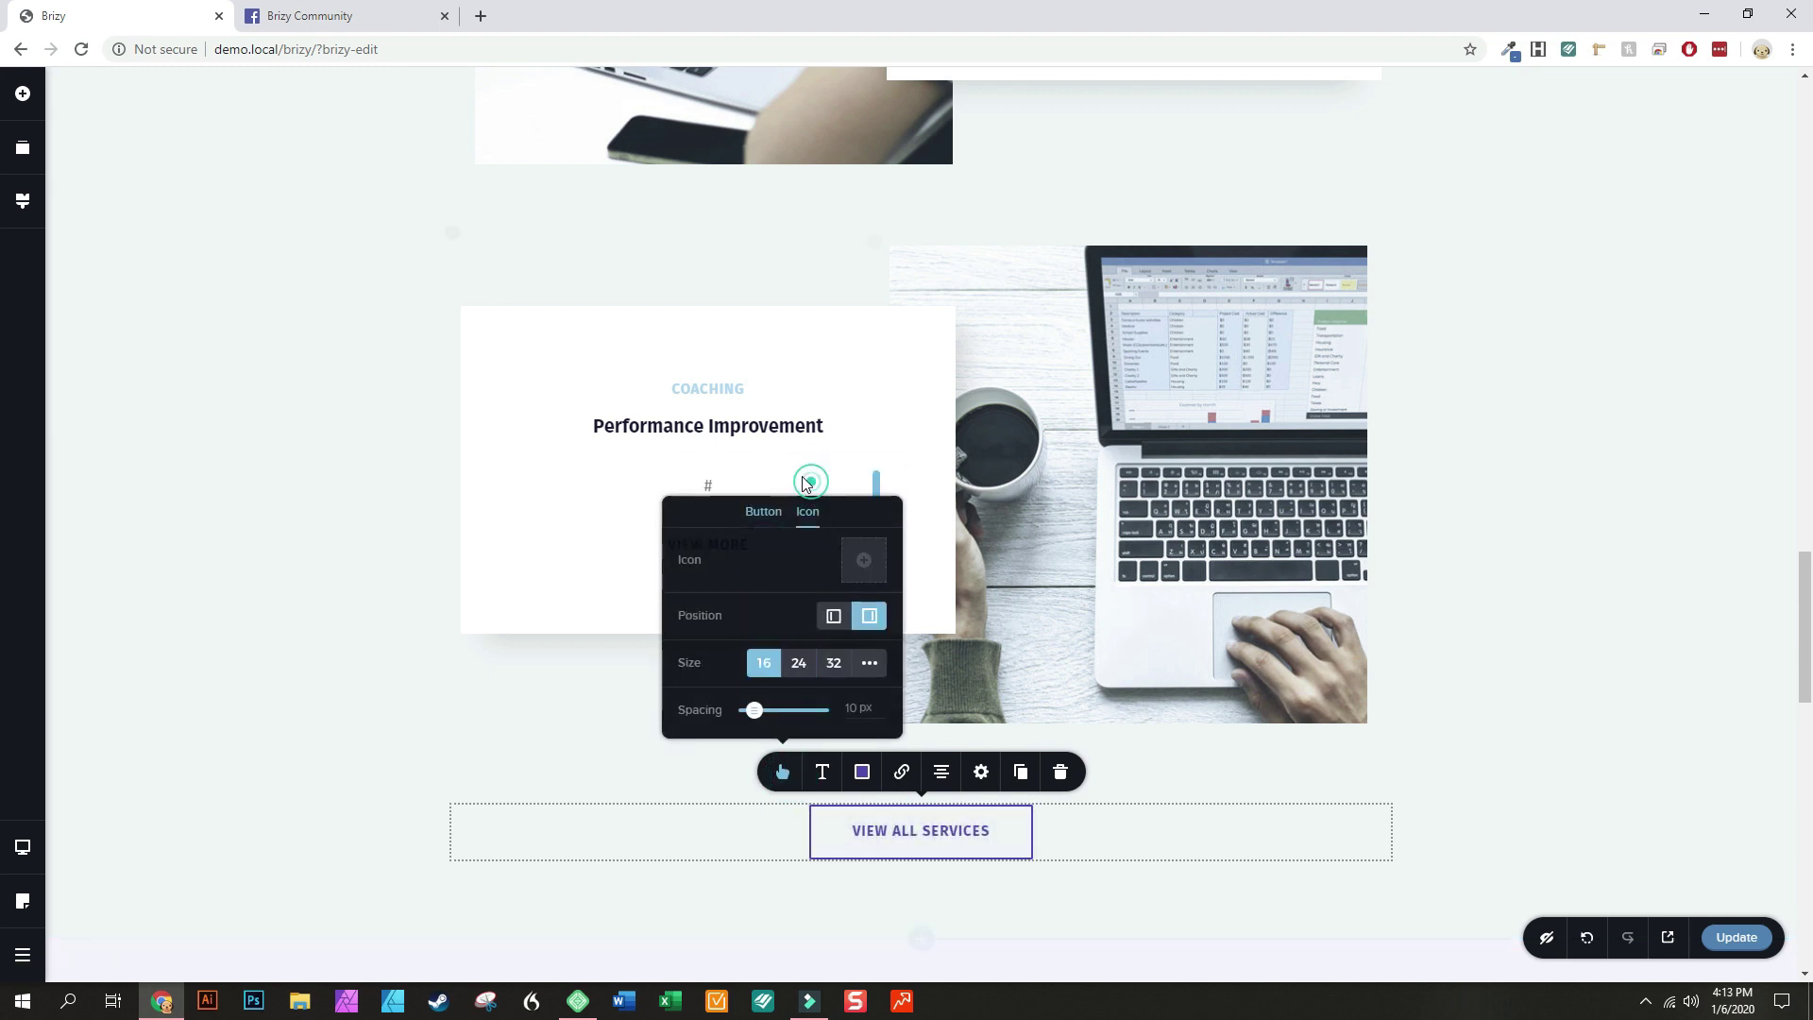
{"action": "left_click", "coordinate": [765, 512]}
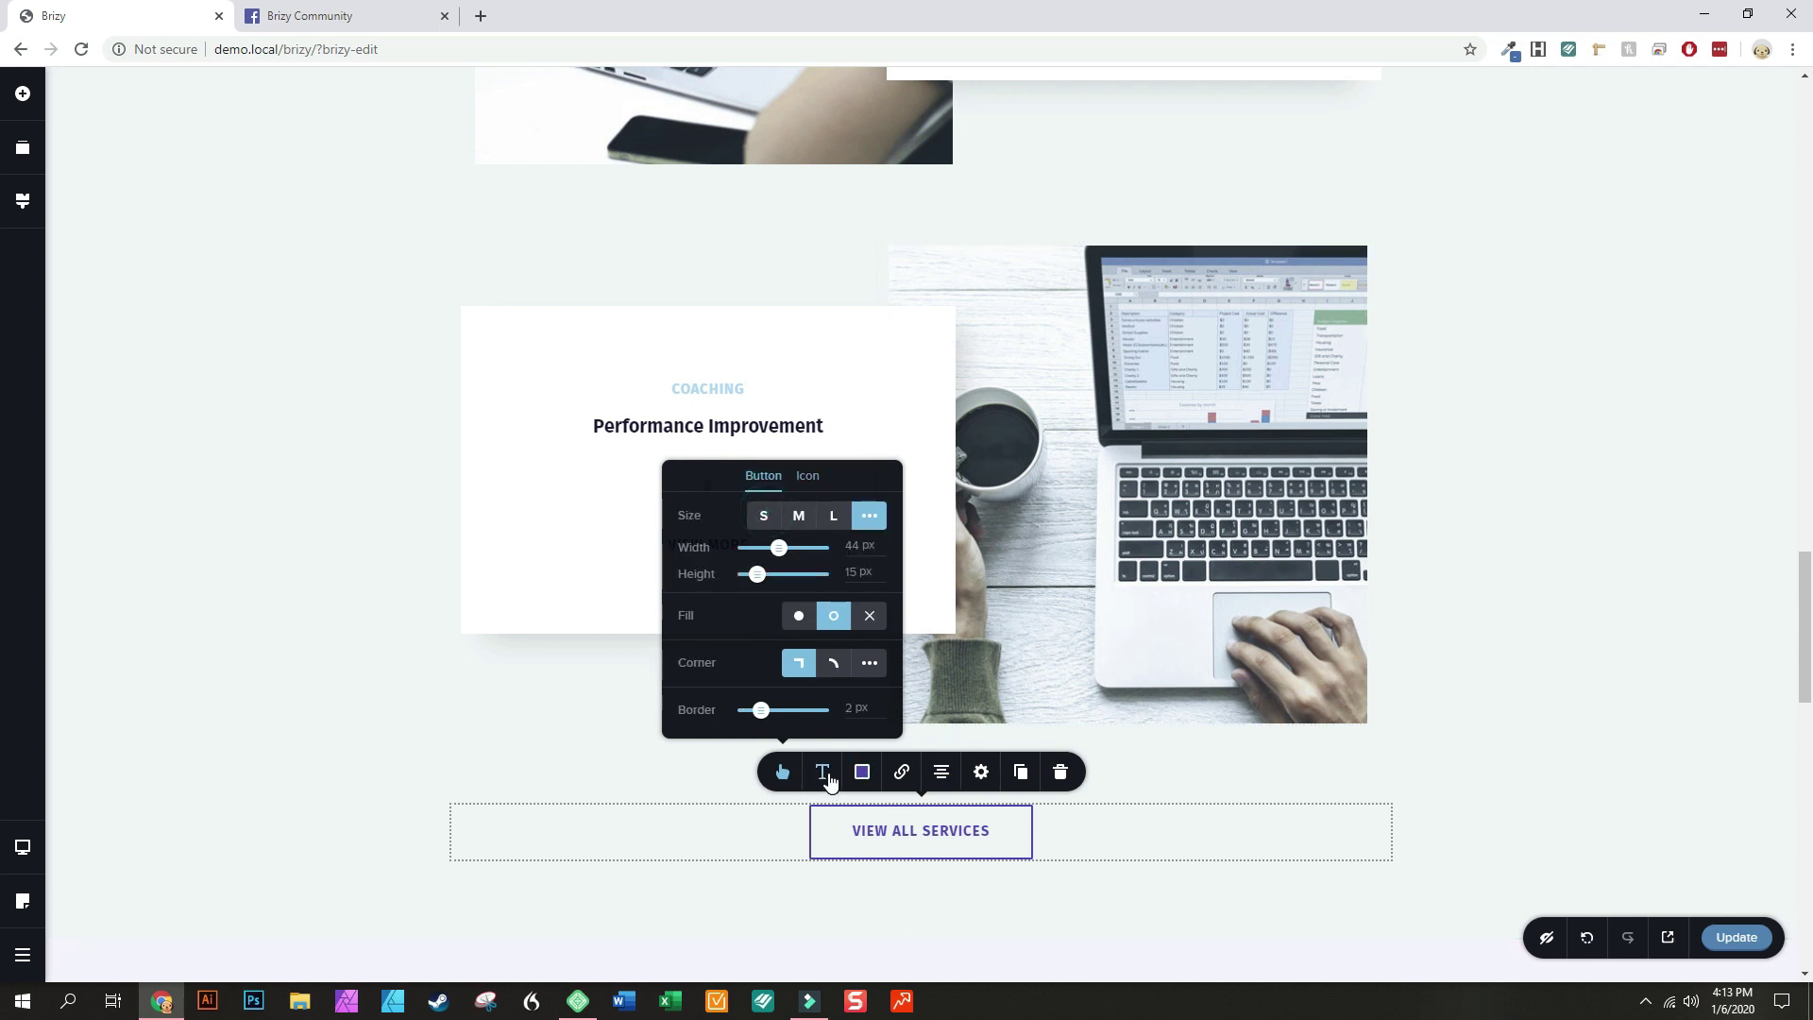
Set the button's link type to Popup and bring up the popup template gallery
{"action": "left_click", "coordinate": [902, 771]}
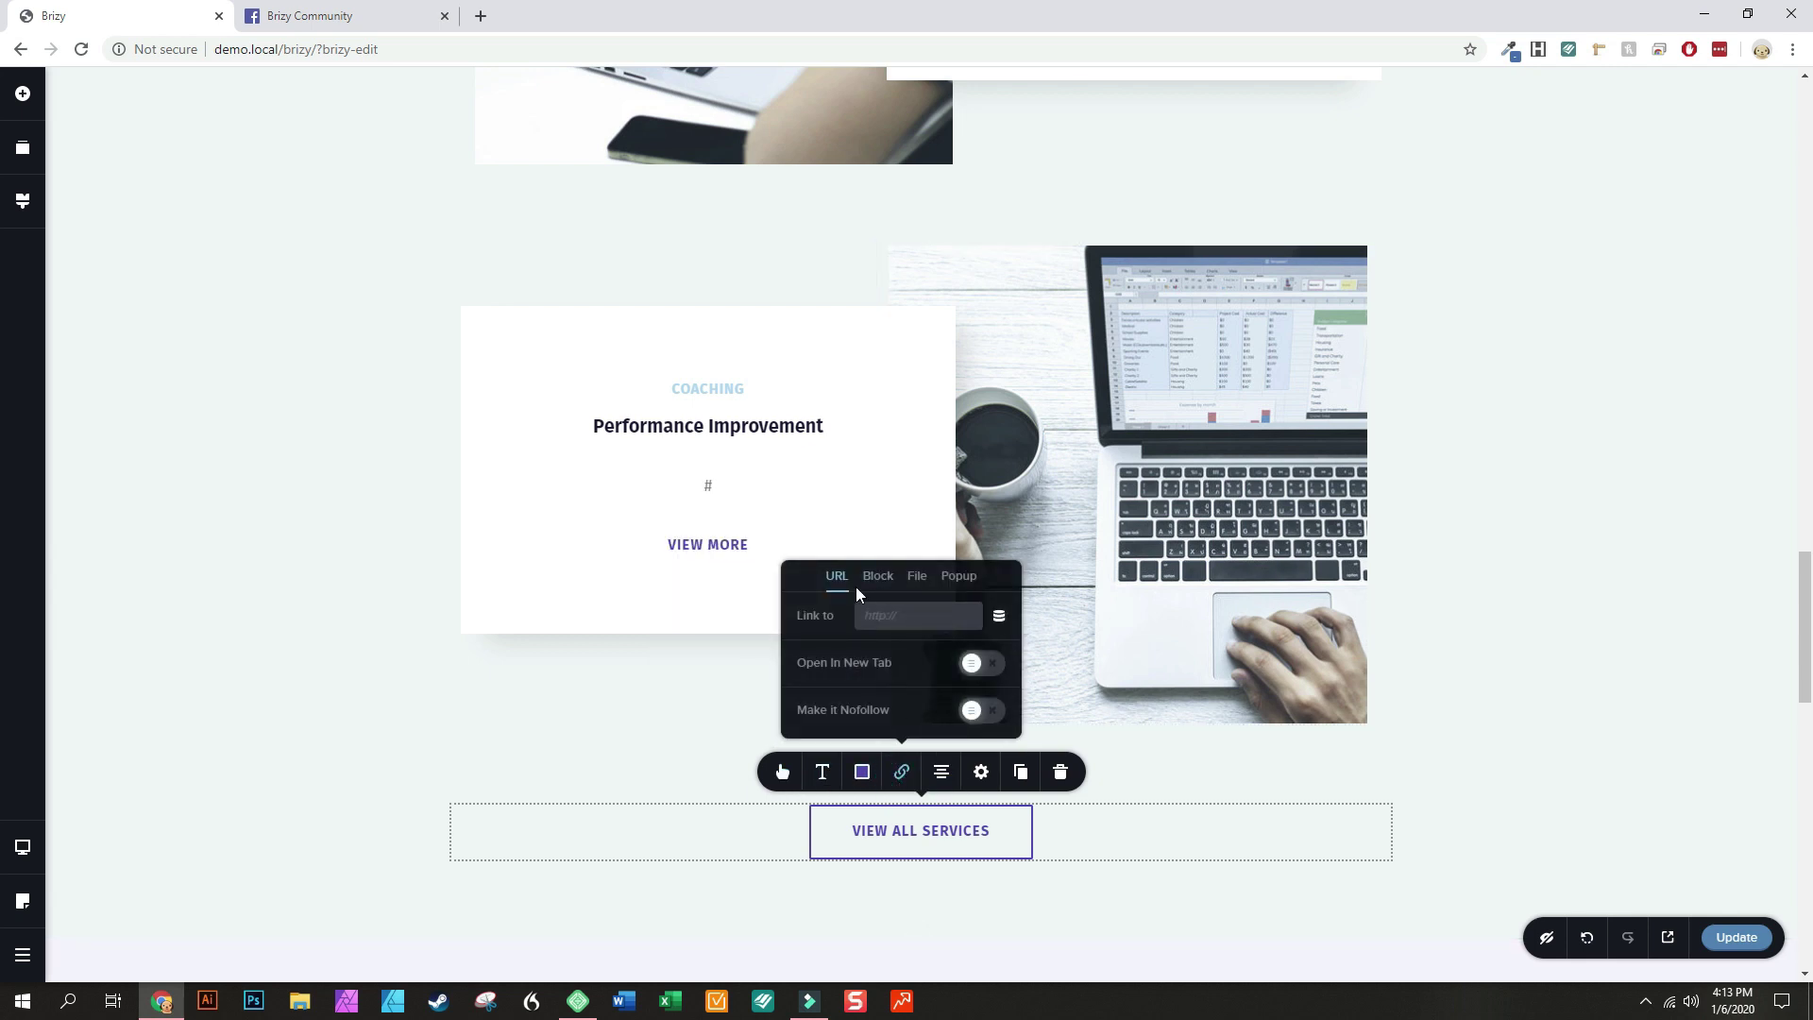
{"action": "left_click", "coordinate": [958, 577]}
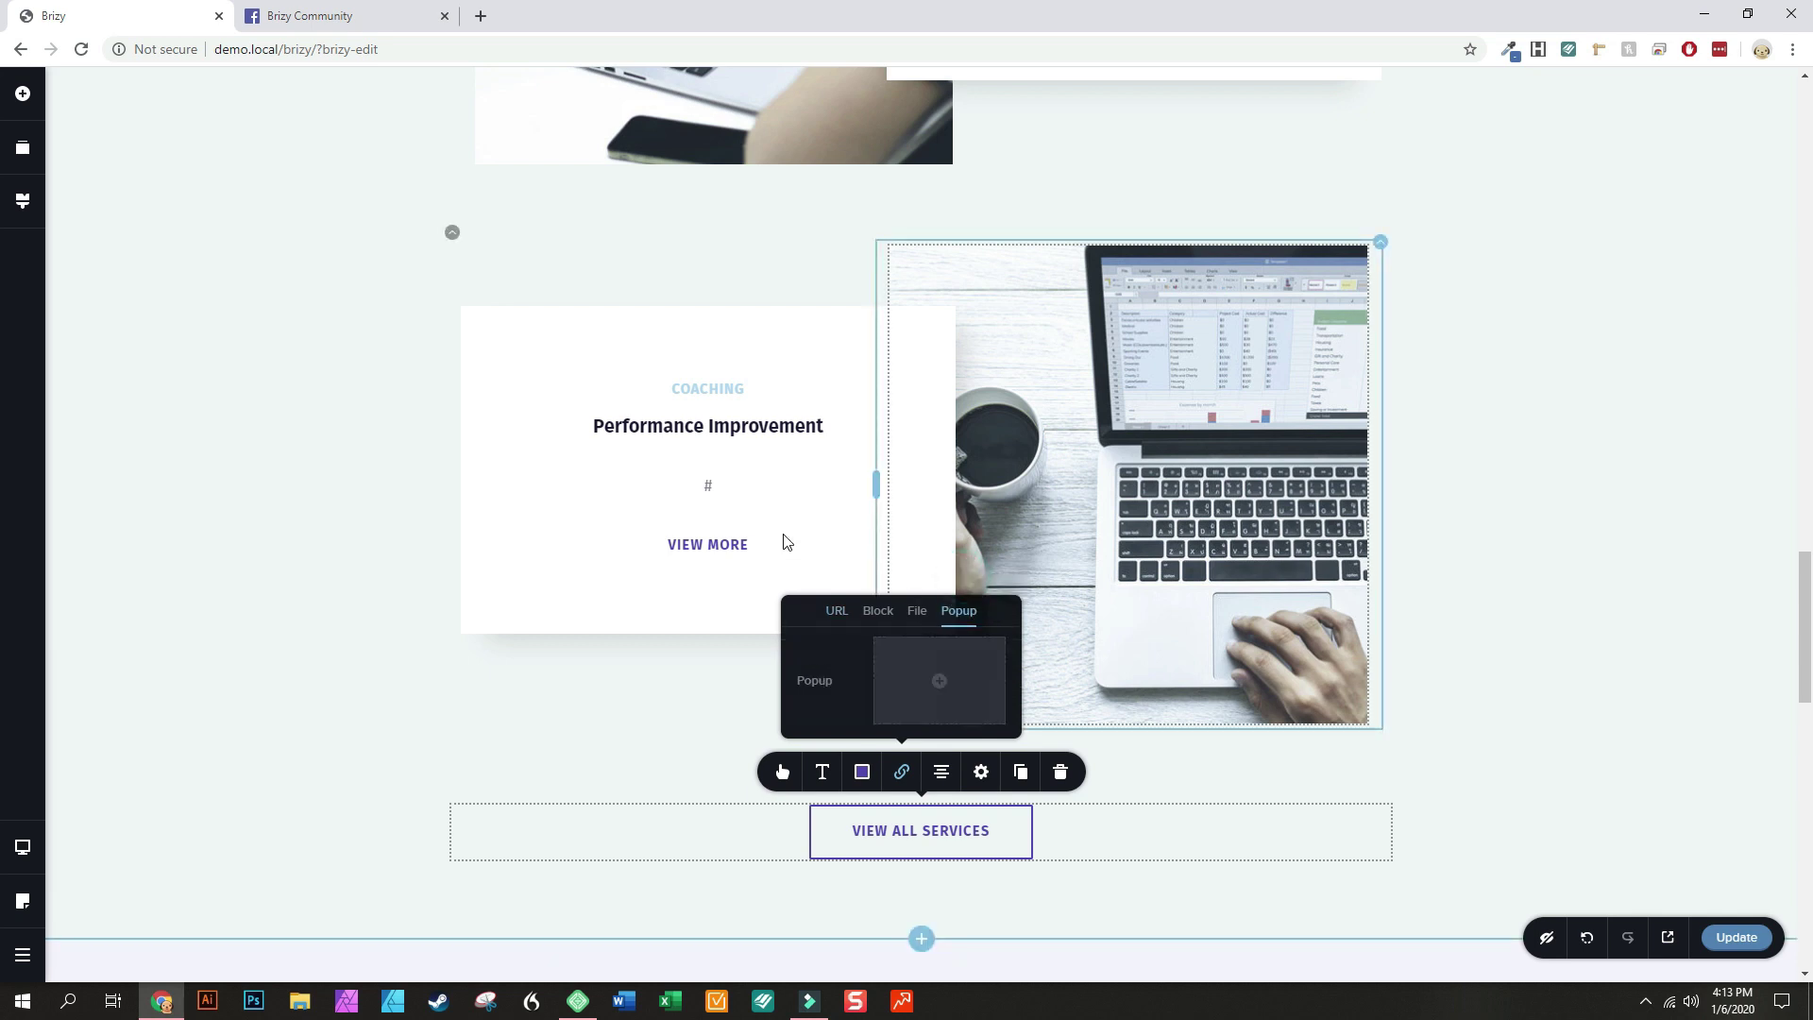
{"action": "left_click", "coordinate": [926, 681]}
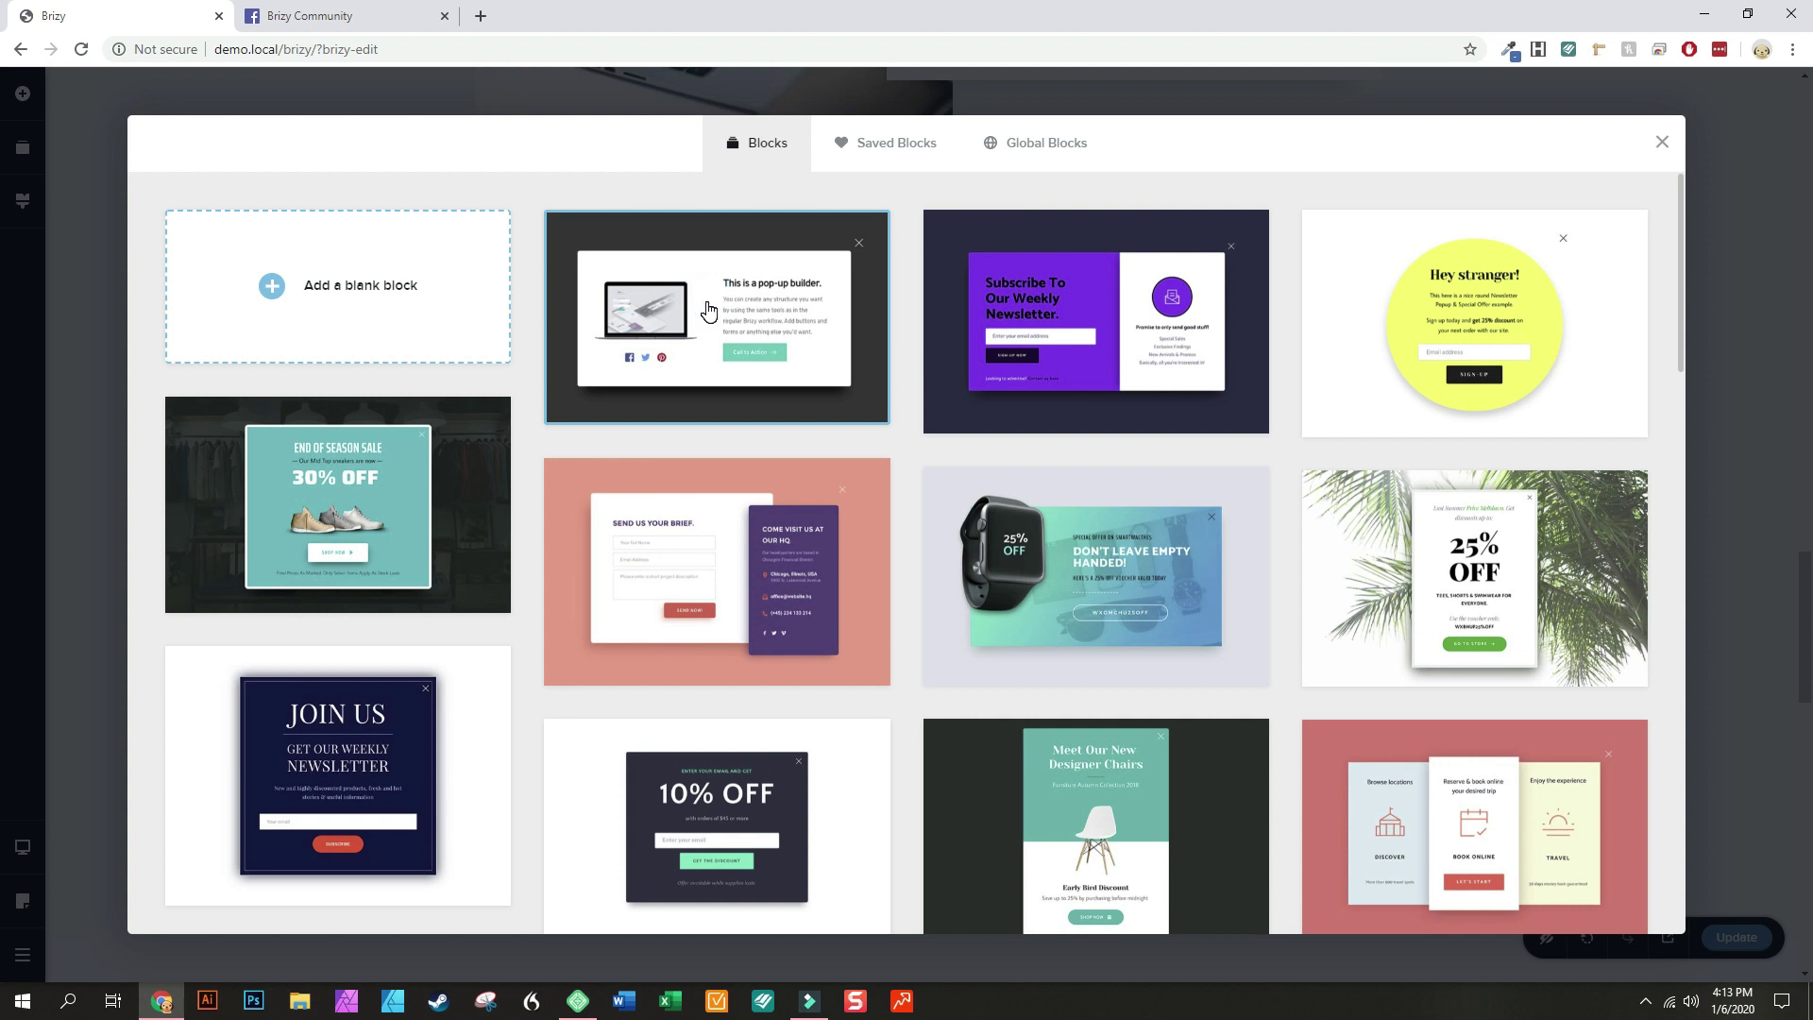
Link View All Services to the 'This is a pop-up builder' popup and open it for editing
{"action": "left_click", "coordinate": [708, 310]}
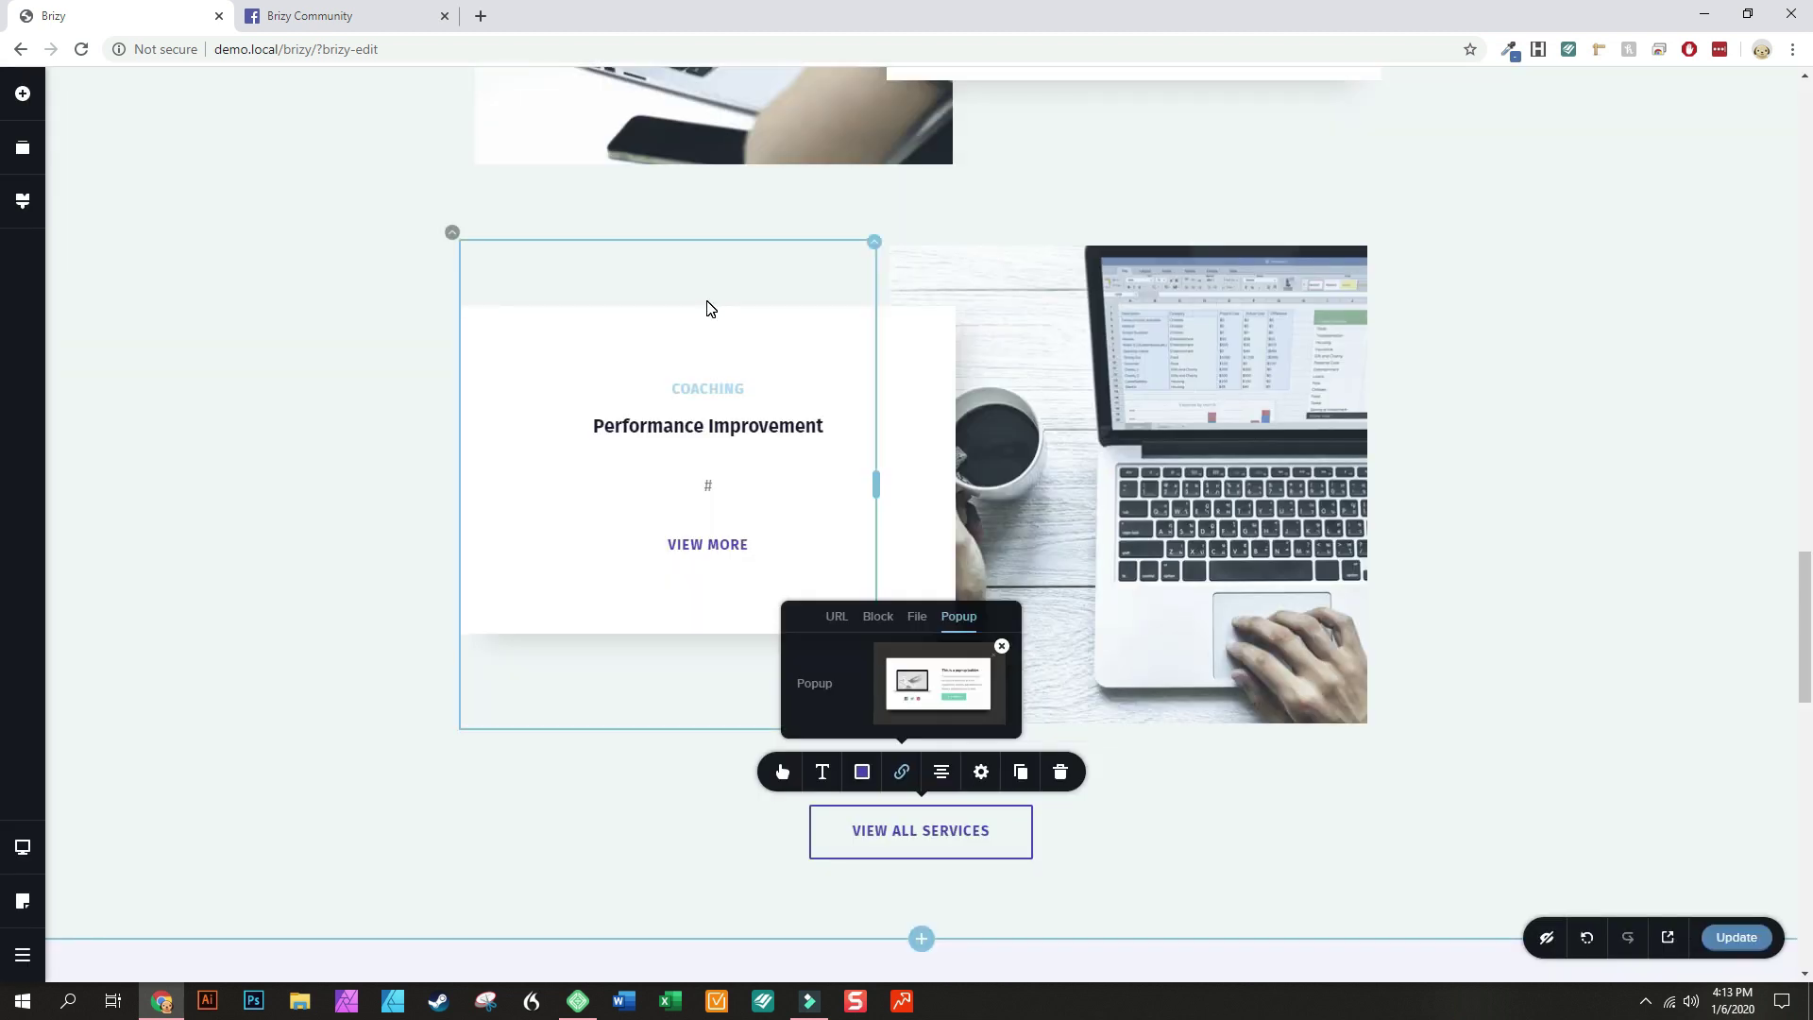
{"action": "left_click", "coordinate": [928, 688]}
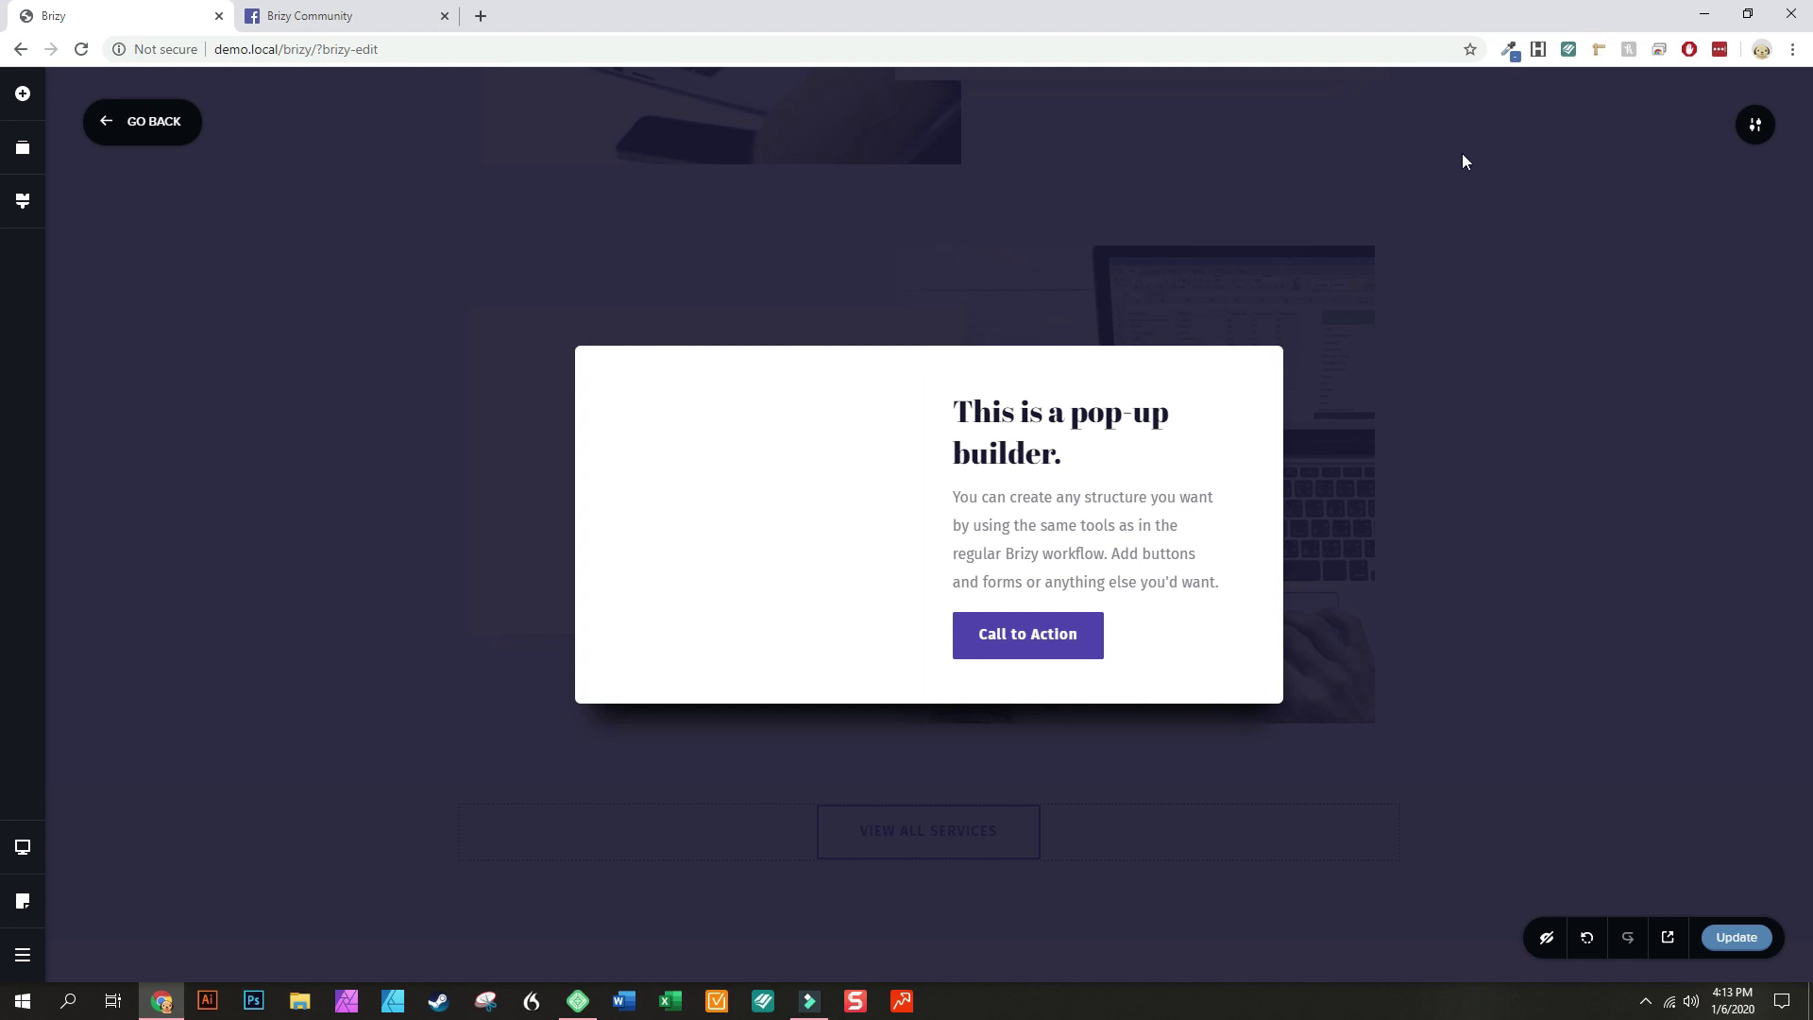
Pin the pop-up to the top-right corner of the screen
{"action": "left_click", "coordinate": [1754, 126]}
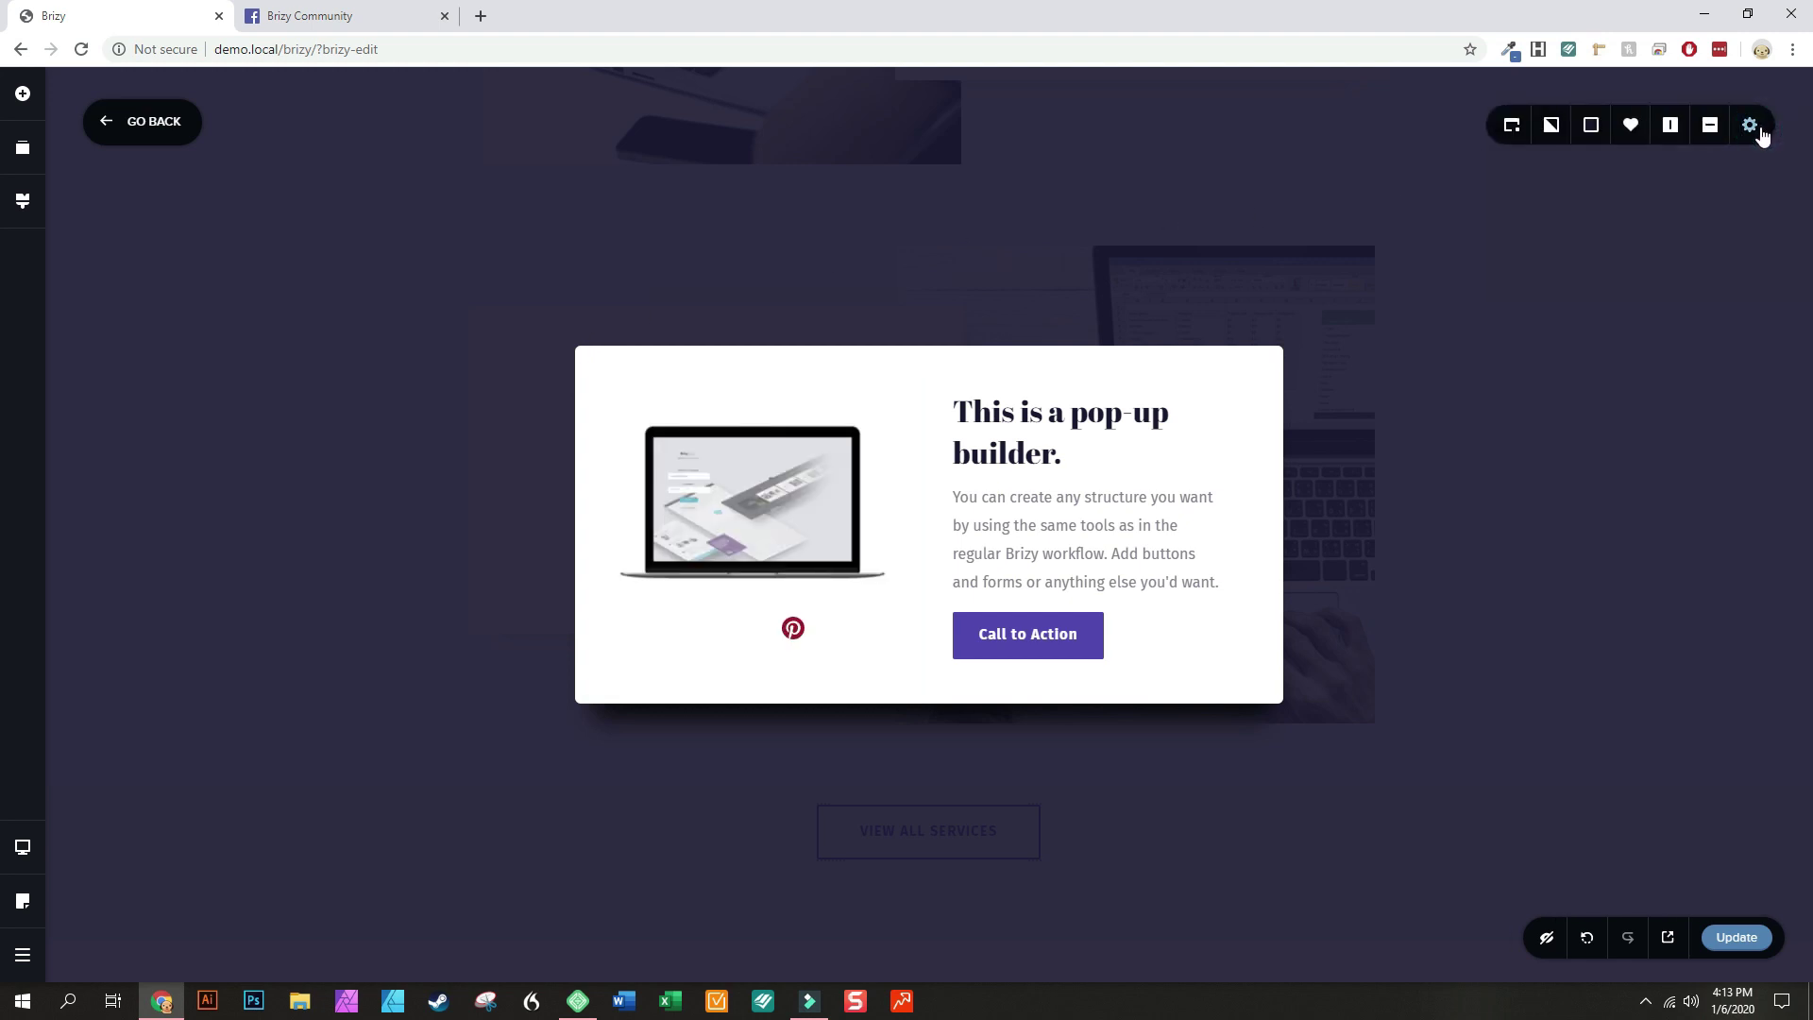
{"action": "left_click", "coordinate": [1707, 132]}
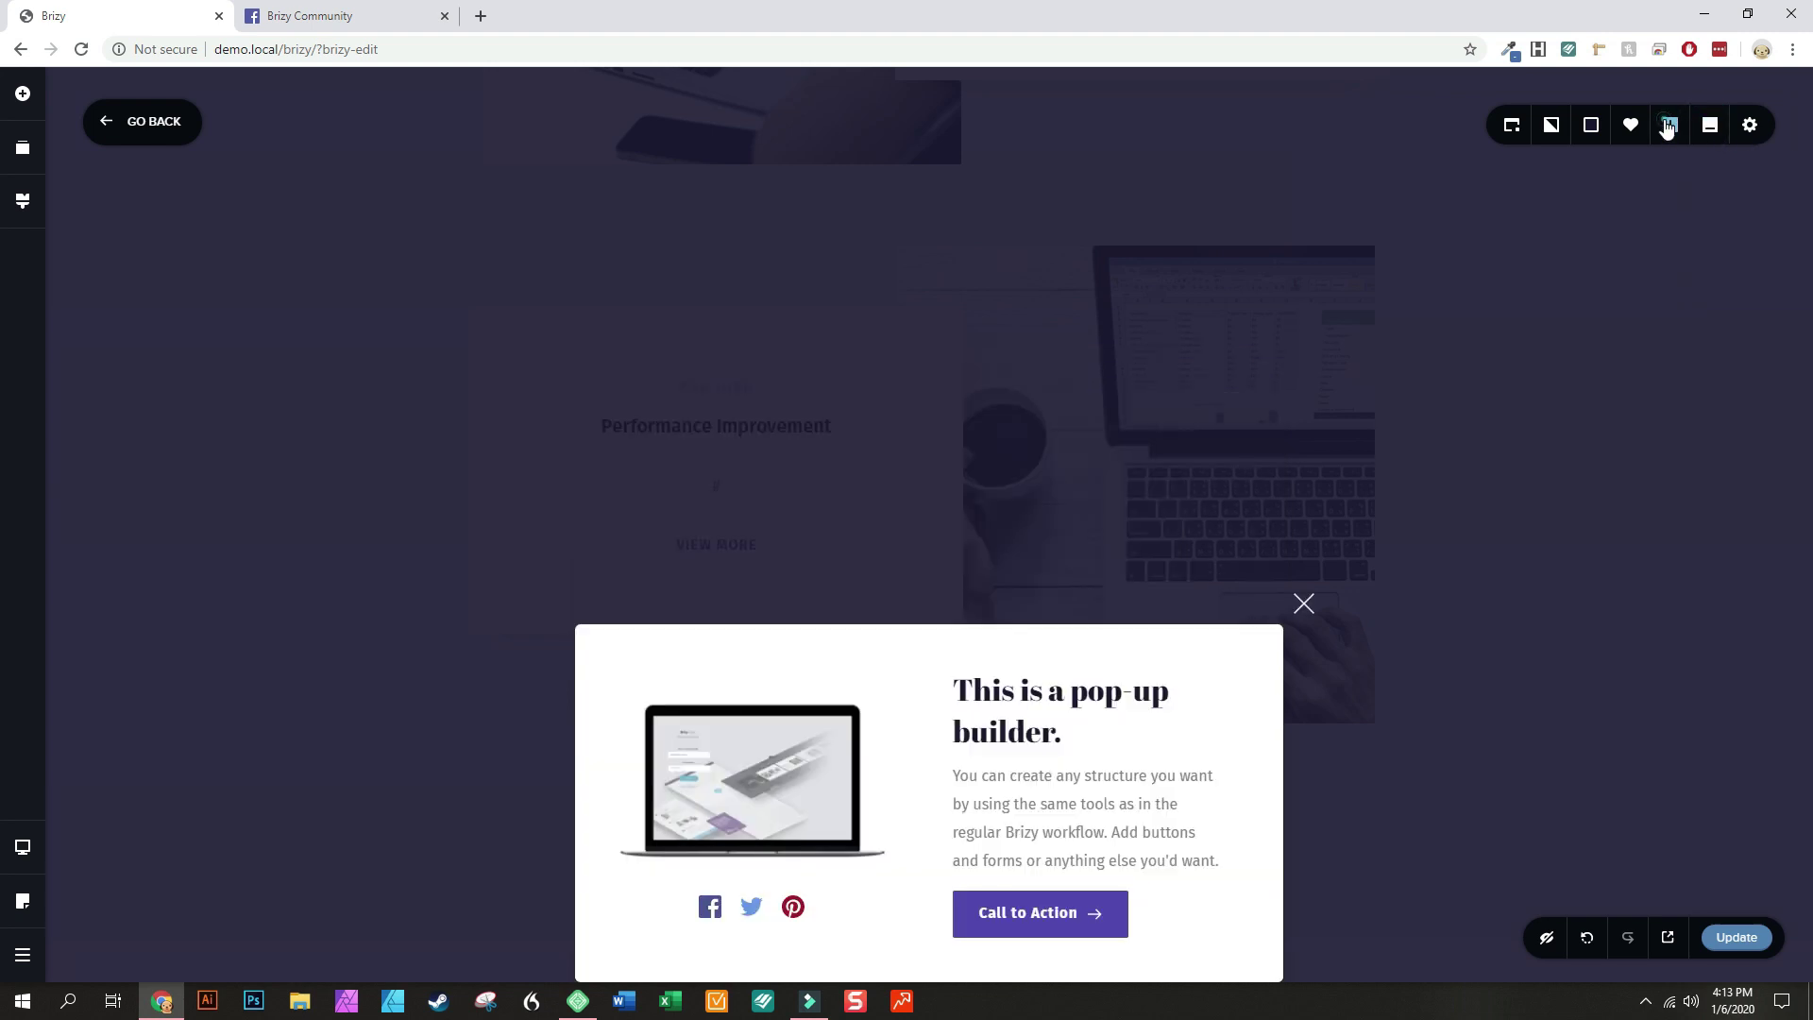
{"action": "left_click", "coordinate": [1679, 126]}
{"action": "left_click", "coordinate": [1710, 126]}
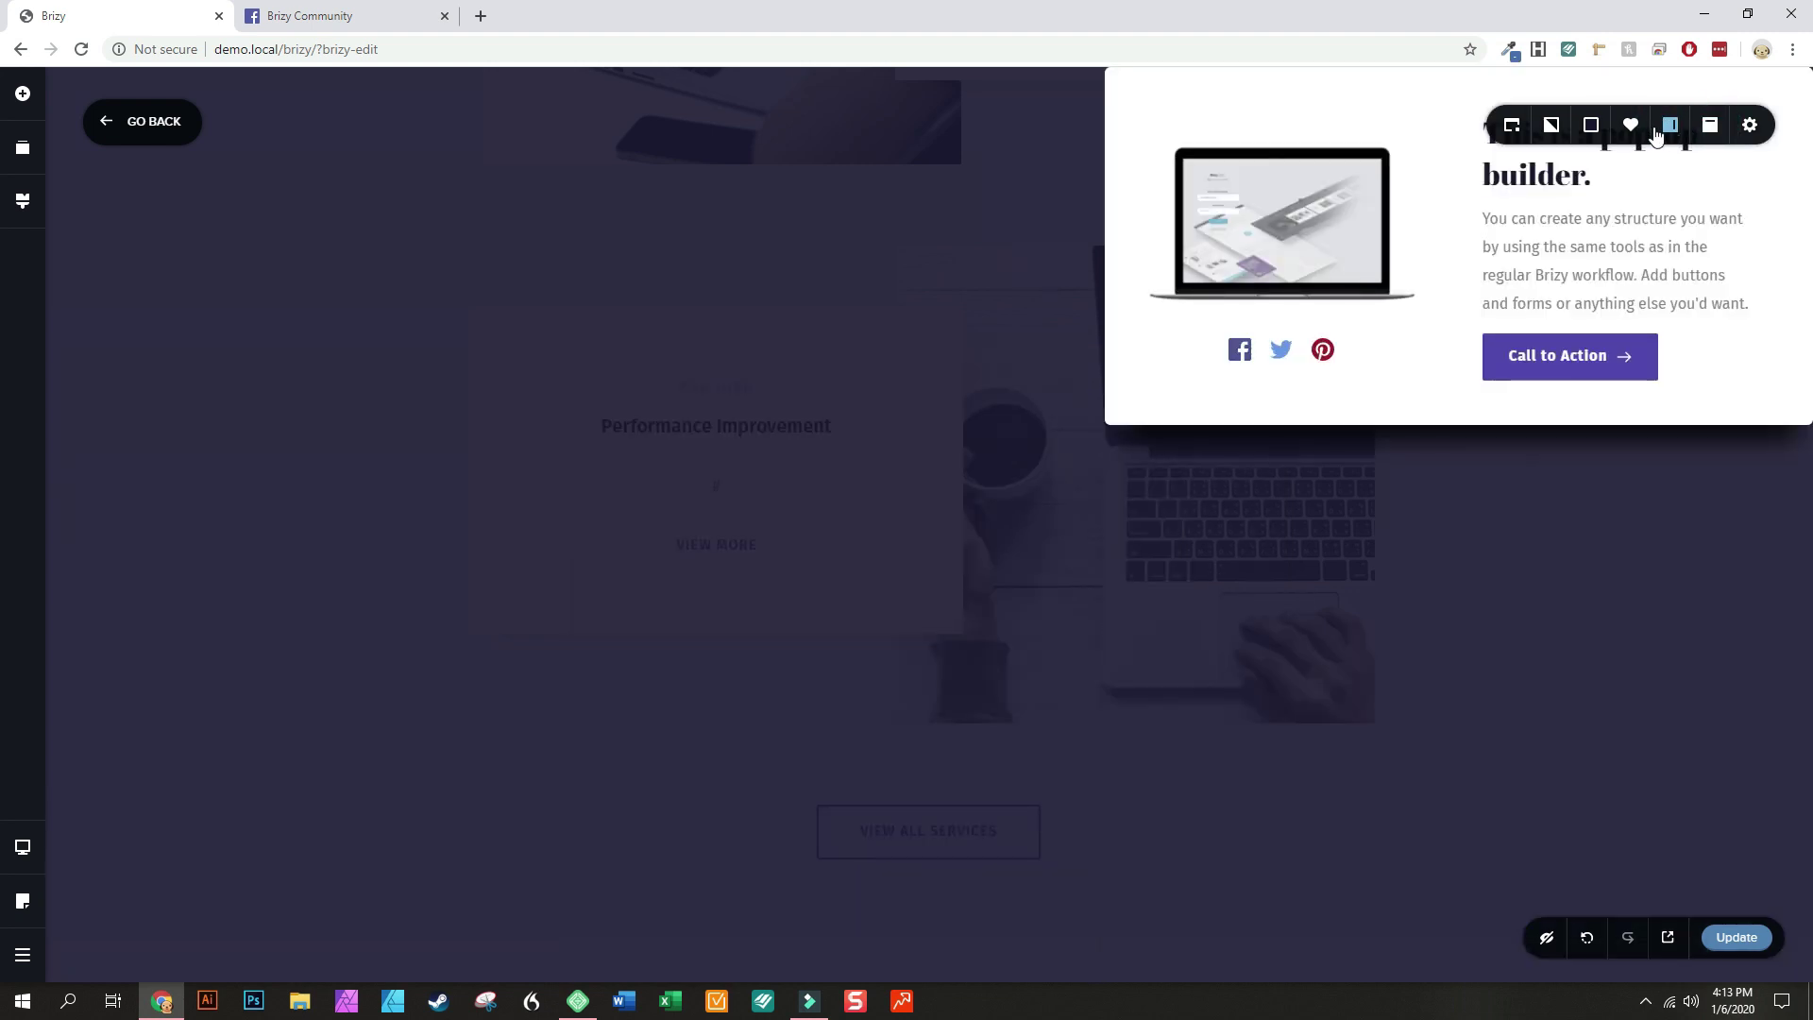
Review the pop-up's display, close and More Settings options, then close the pop-up builder
{"action": "left_click", "coordinate": [1510, 125]}
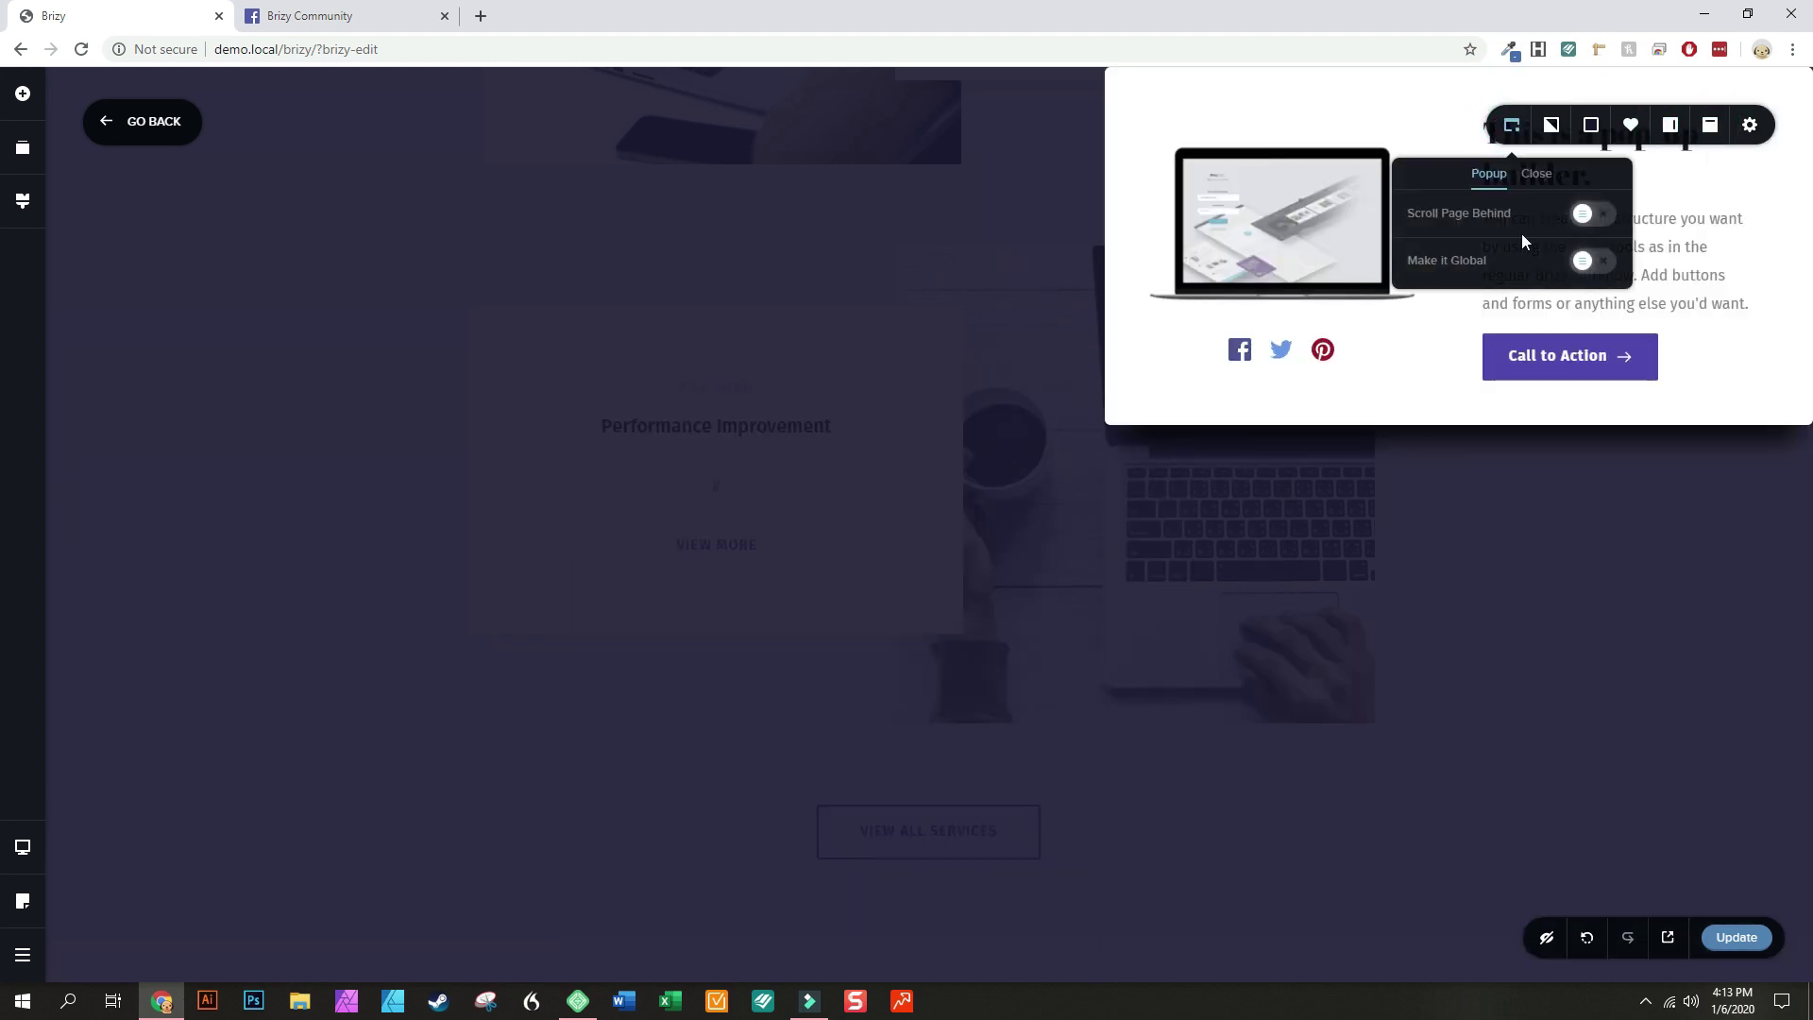
{"action": "left_click", "coordinate": [1536, 173]}
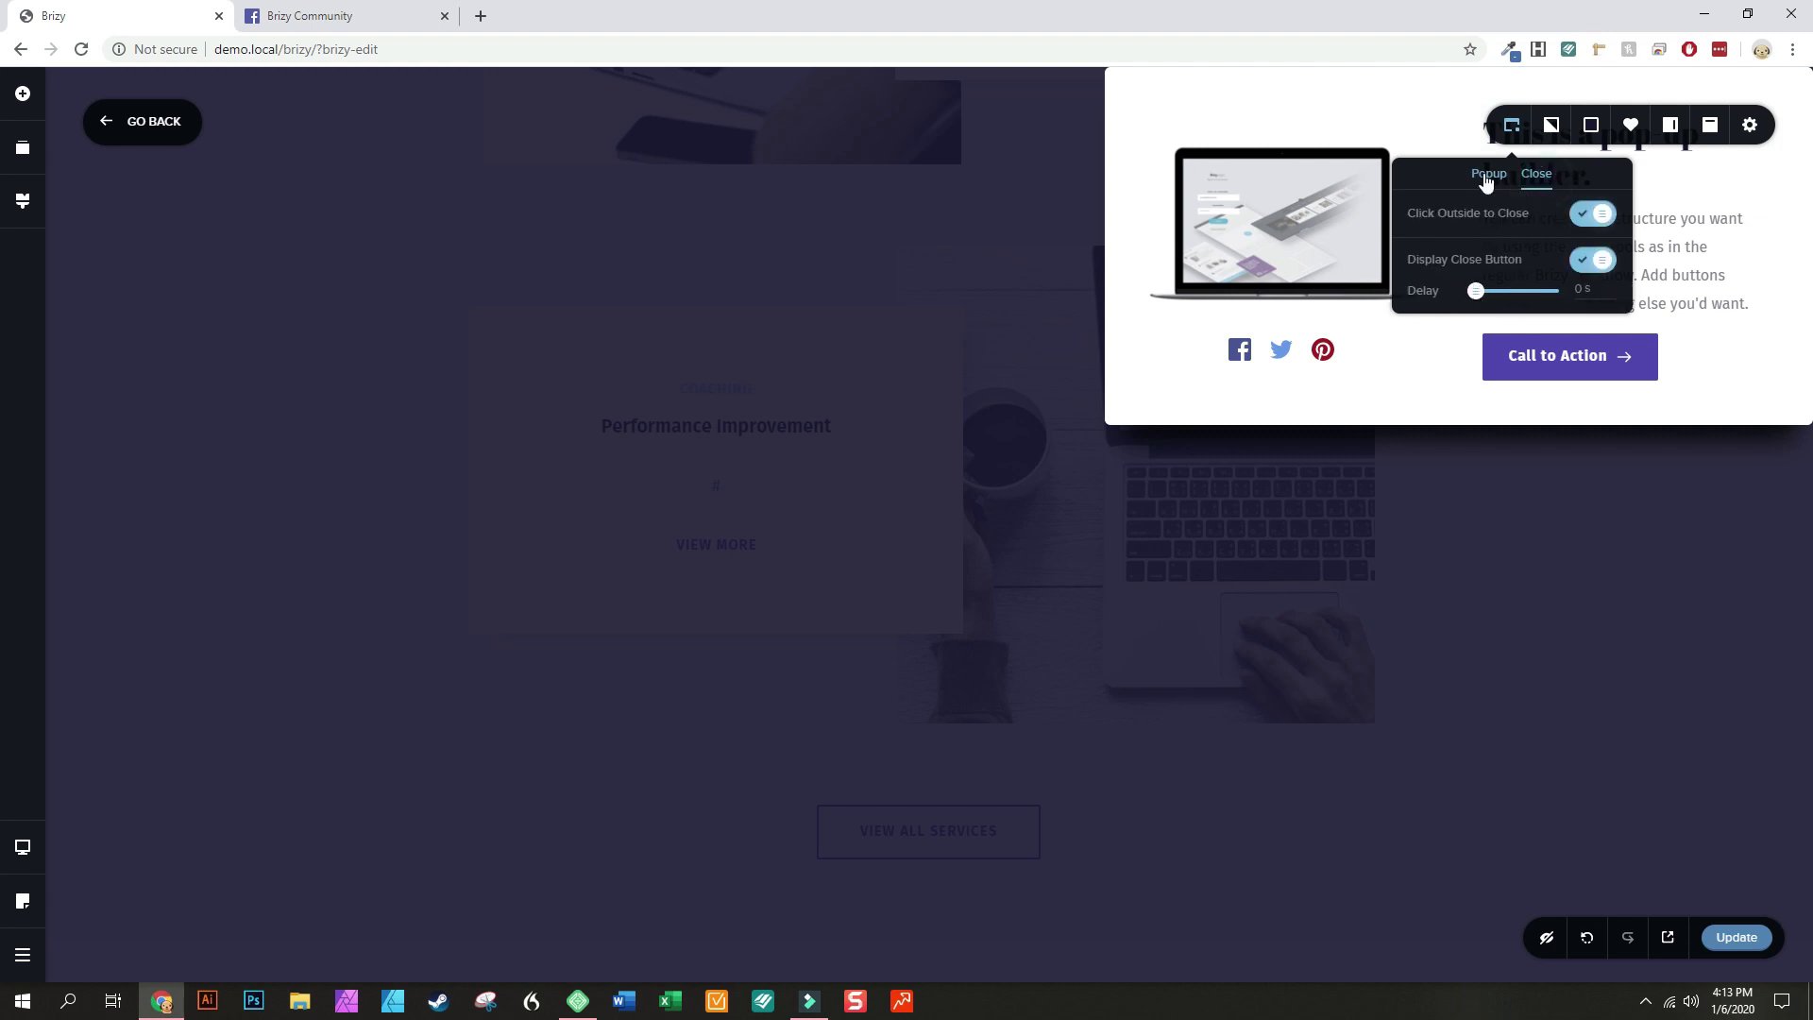
{"action": "left_click", "coordinate": [1487, 175]}
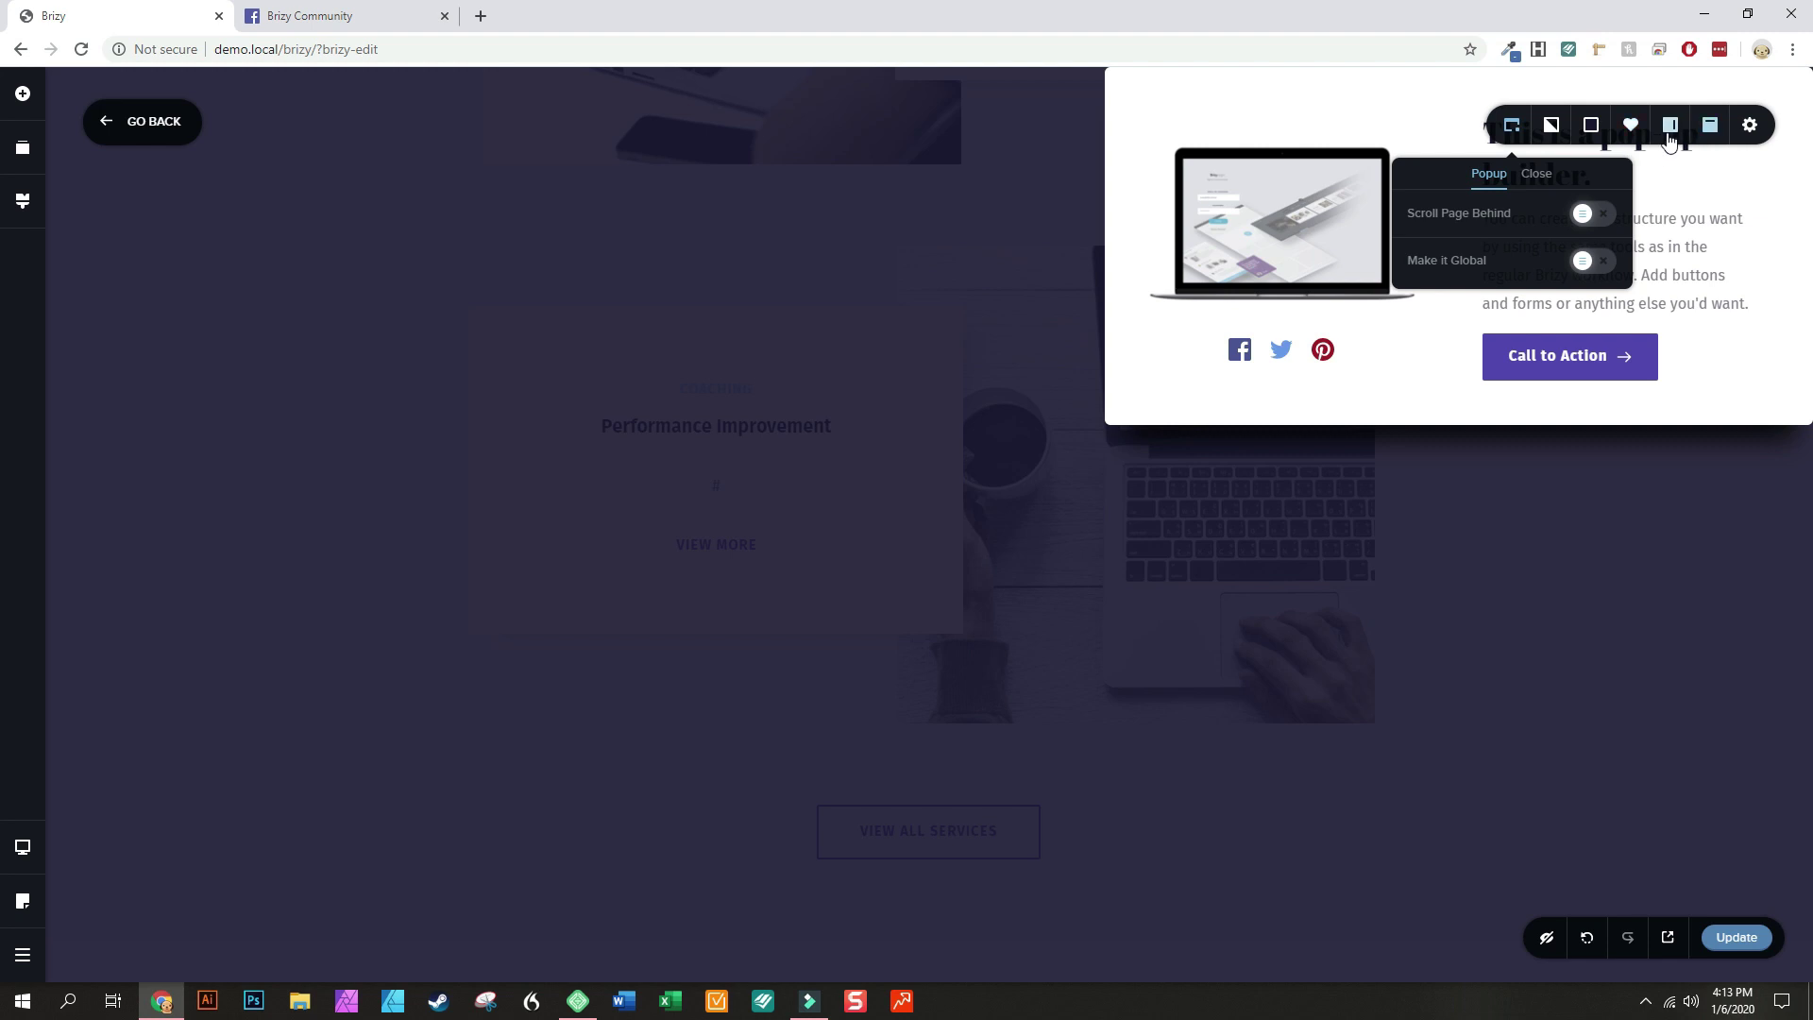
{"action": "left_click", "coordinate": [1746, 129]}
{"action": "left_click", "coordinate": [1608, 273]}
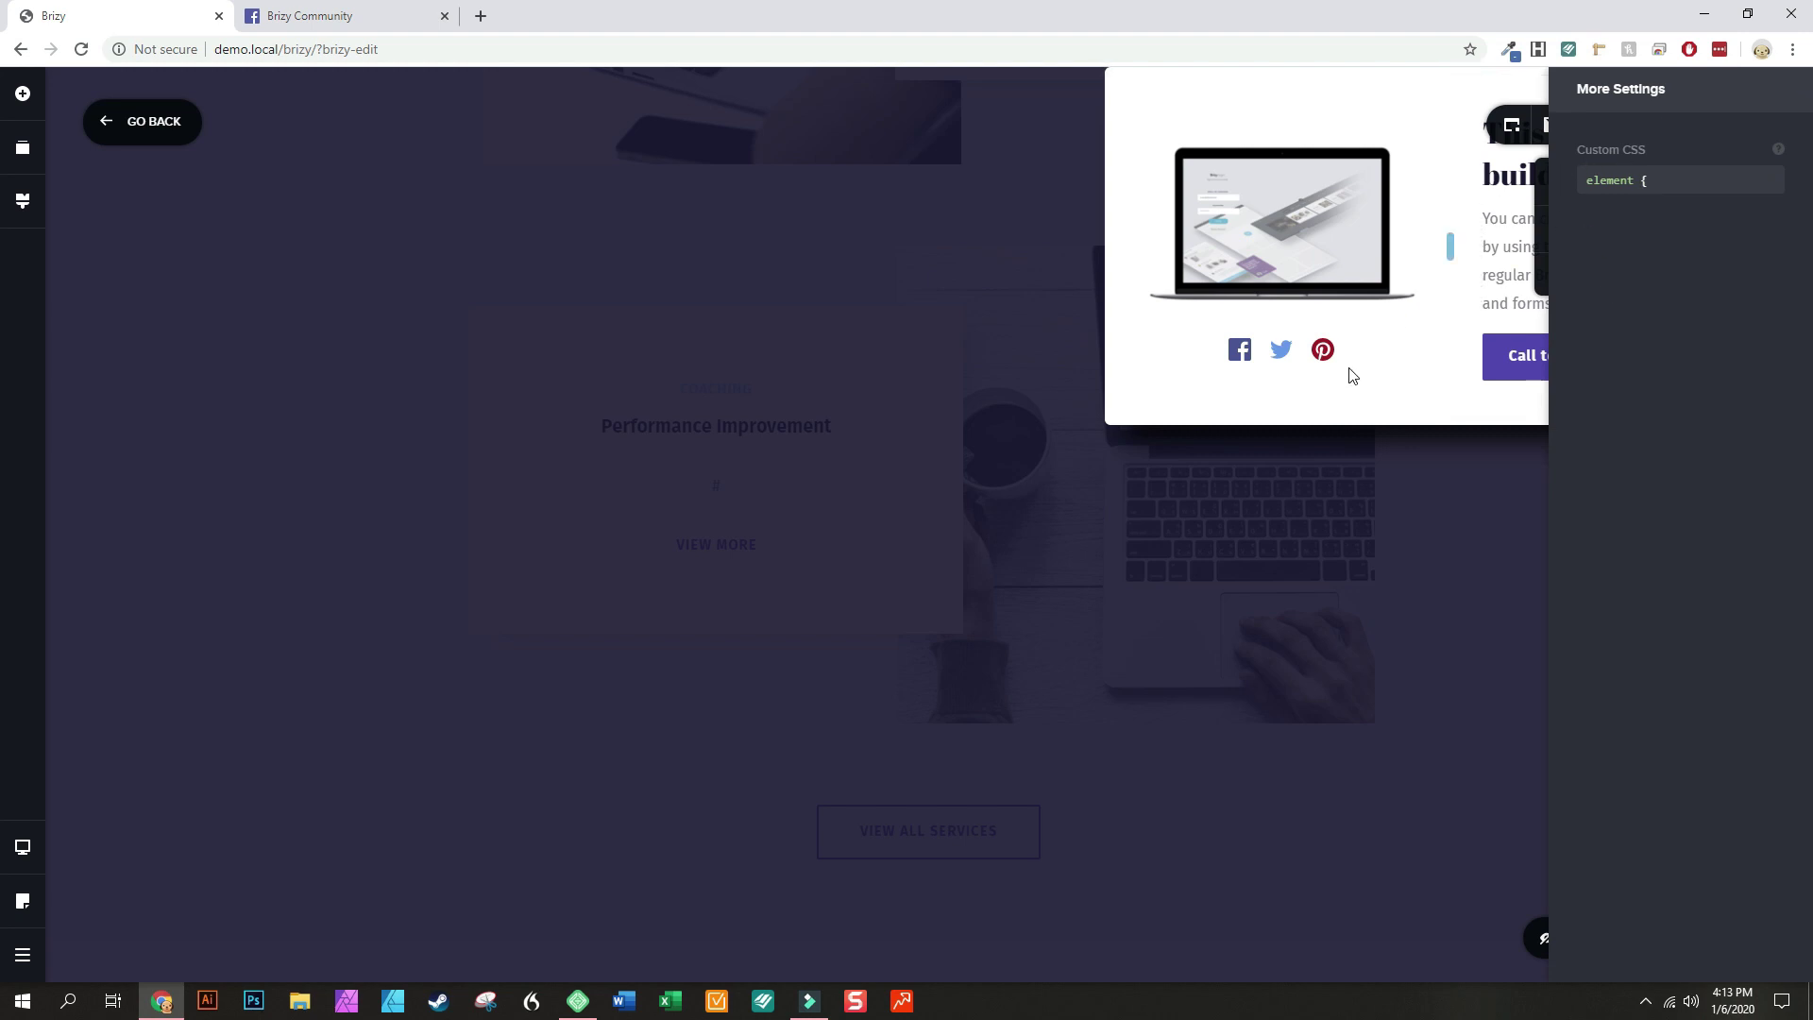
{"action": "left_click", "coordinate": [1300, 595]}
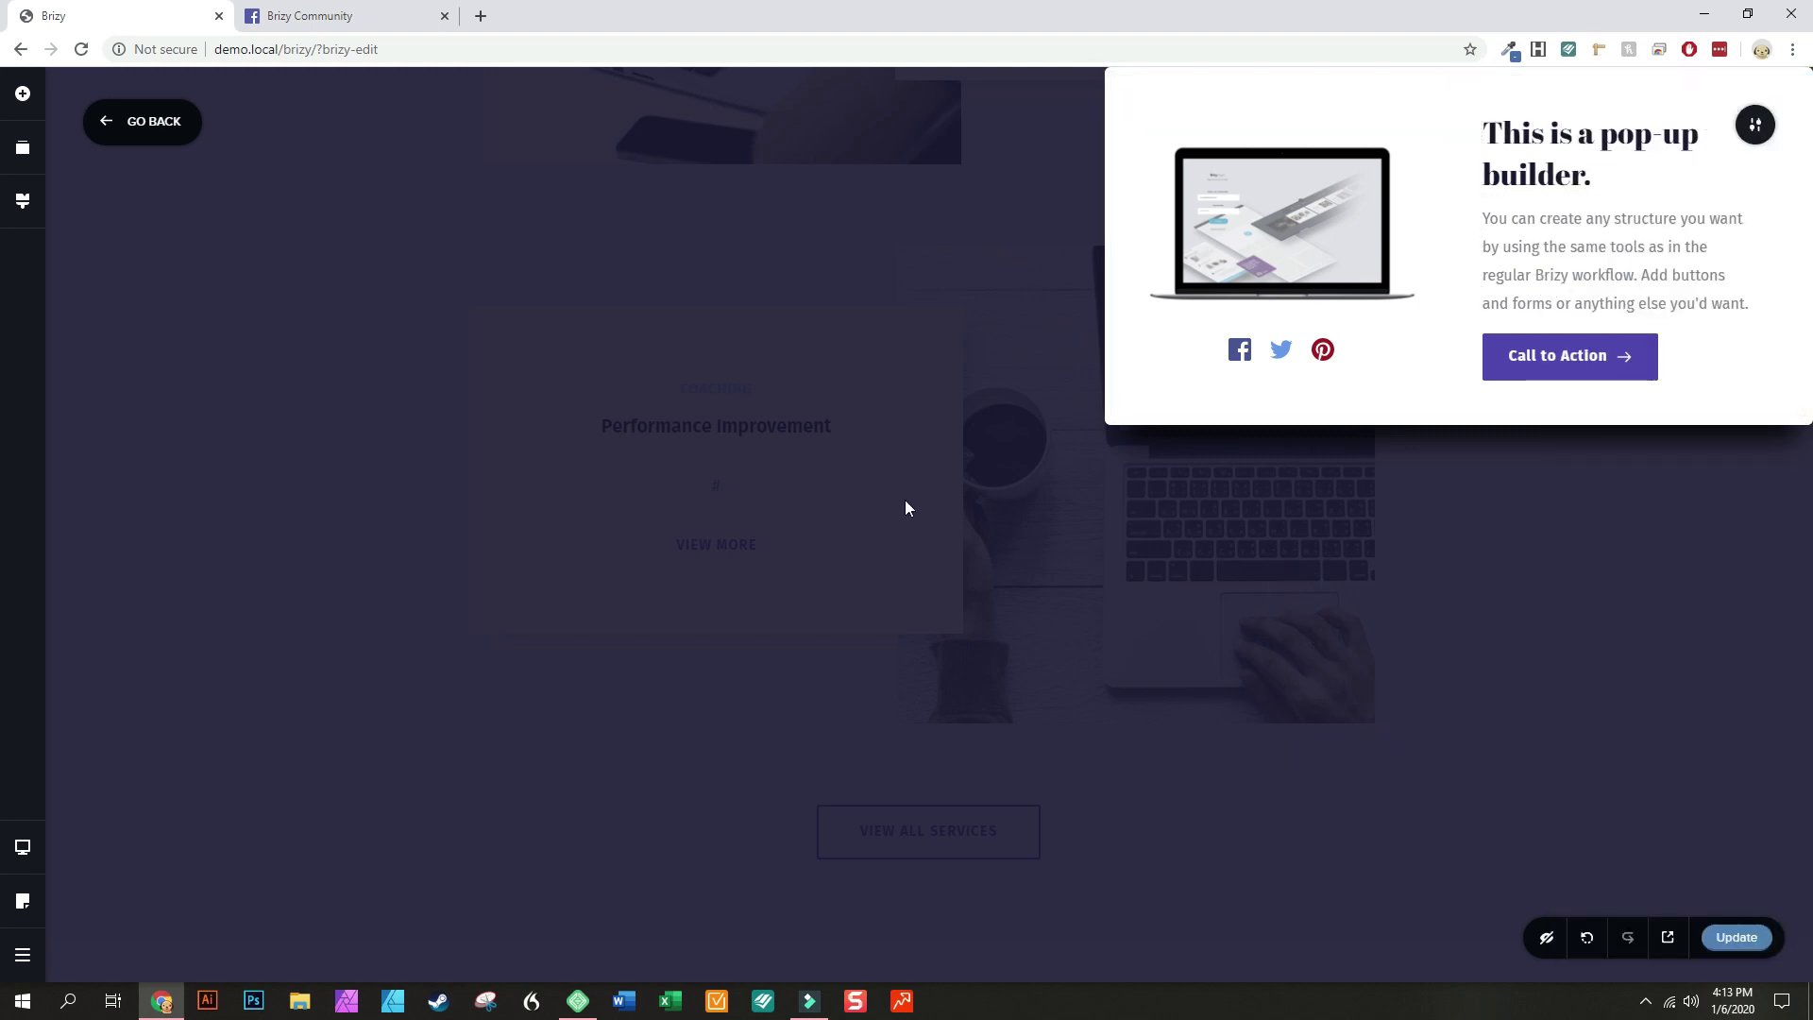
{"action": "left_click", "coordinate": [136, 125]}
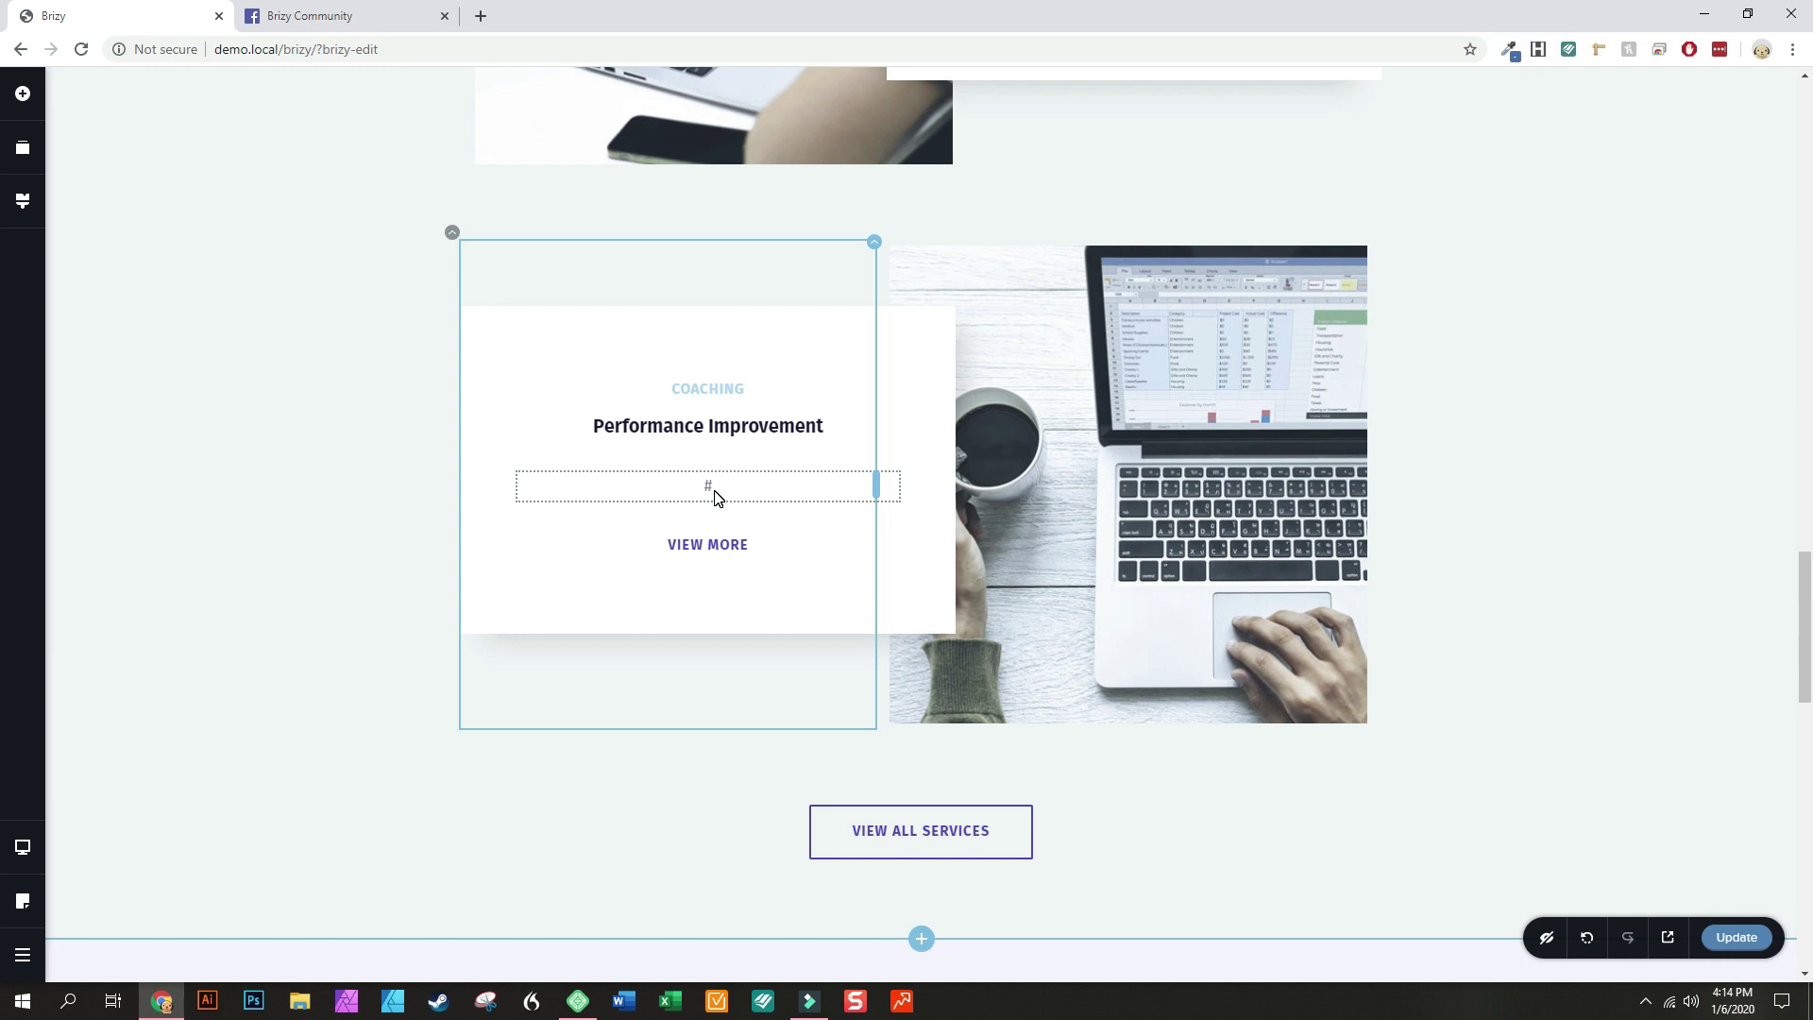
Browse the Add Elements list, then save the Advisors page with Update
{"action": "left_click", "coordinate": [23, 93]}
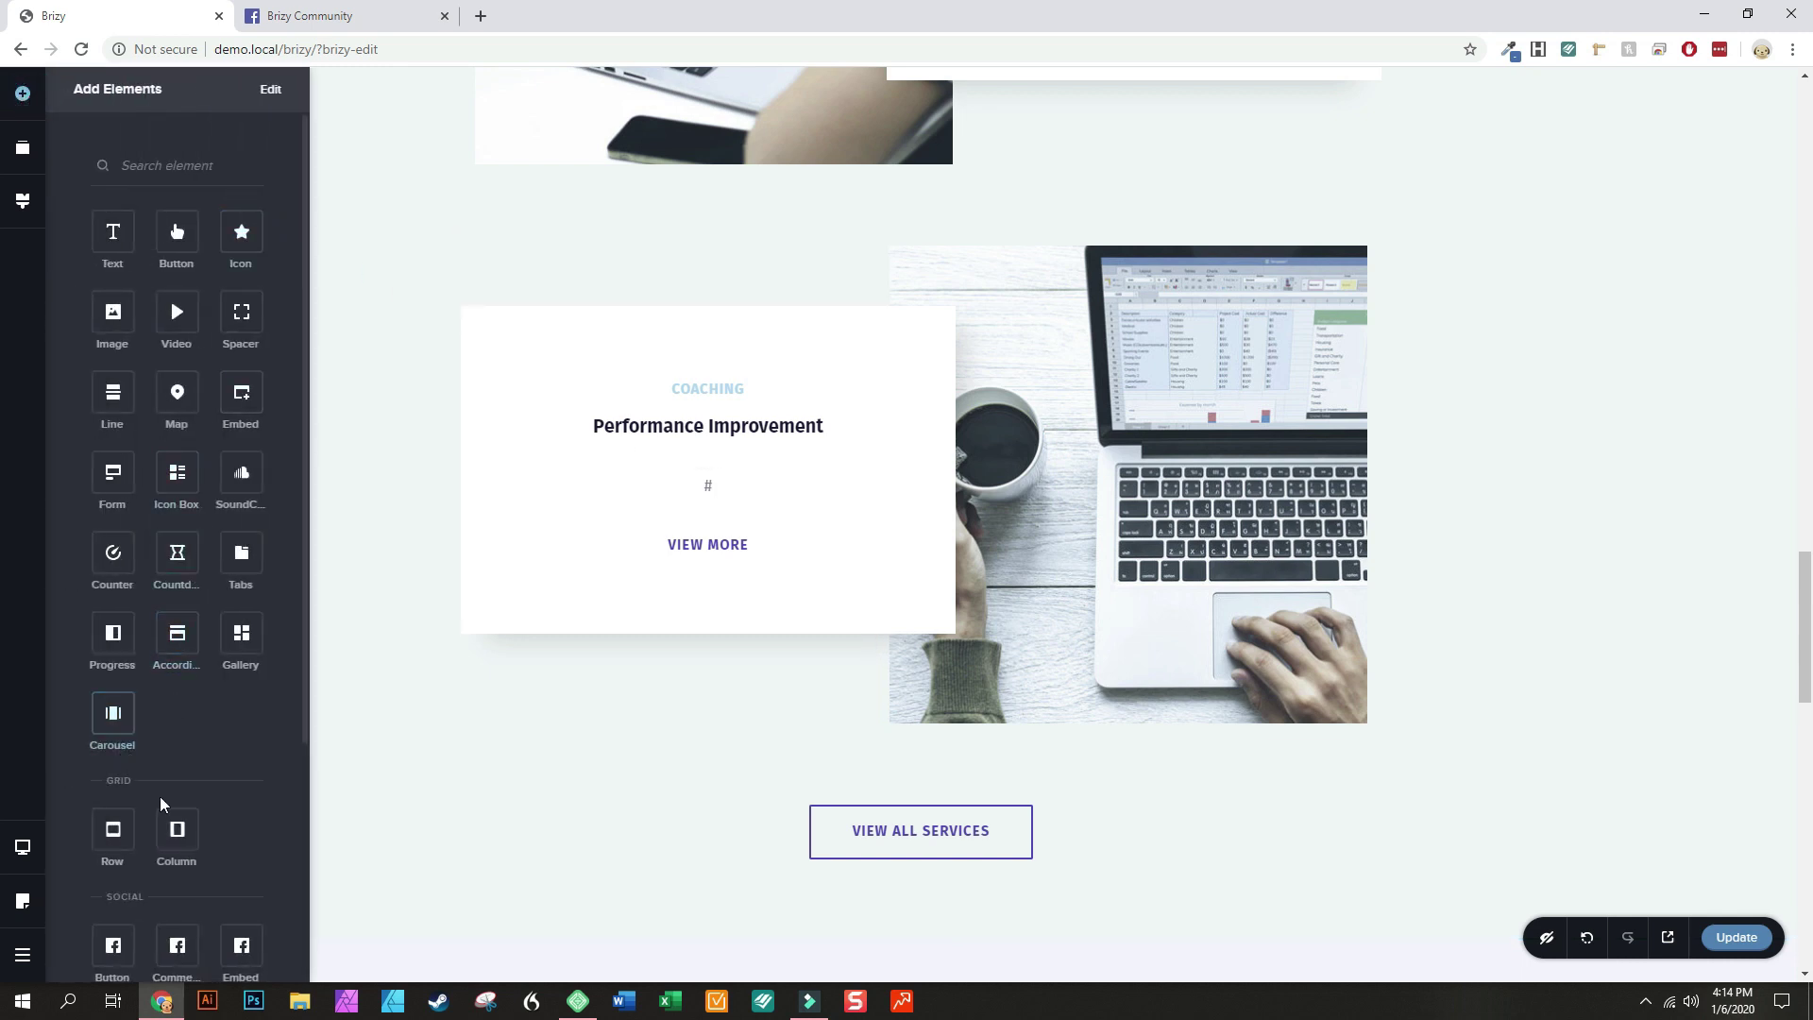
{"action": "scroll", "coordinate": [176, 831], "scroll_direction": "down", "scroll_amount": 3}
{"action": "scroll", "coordinate": [230, 855], "scroll_direction": "down", "scroll_amount": 1}
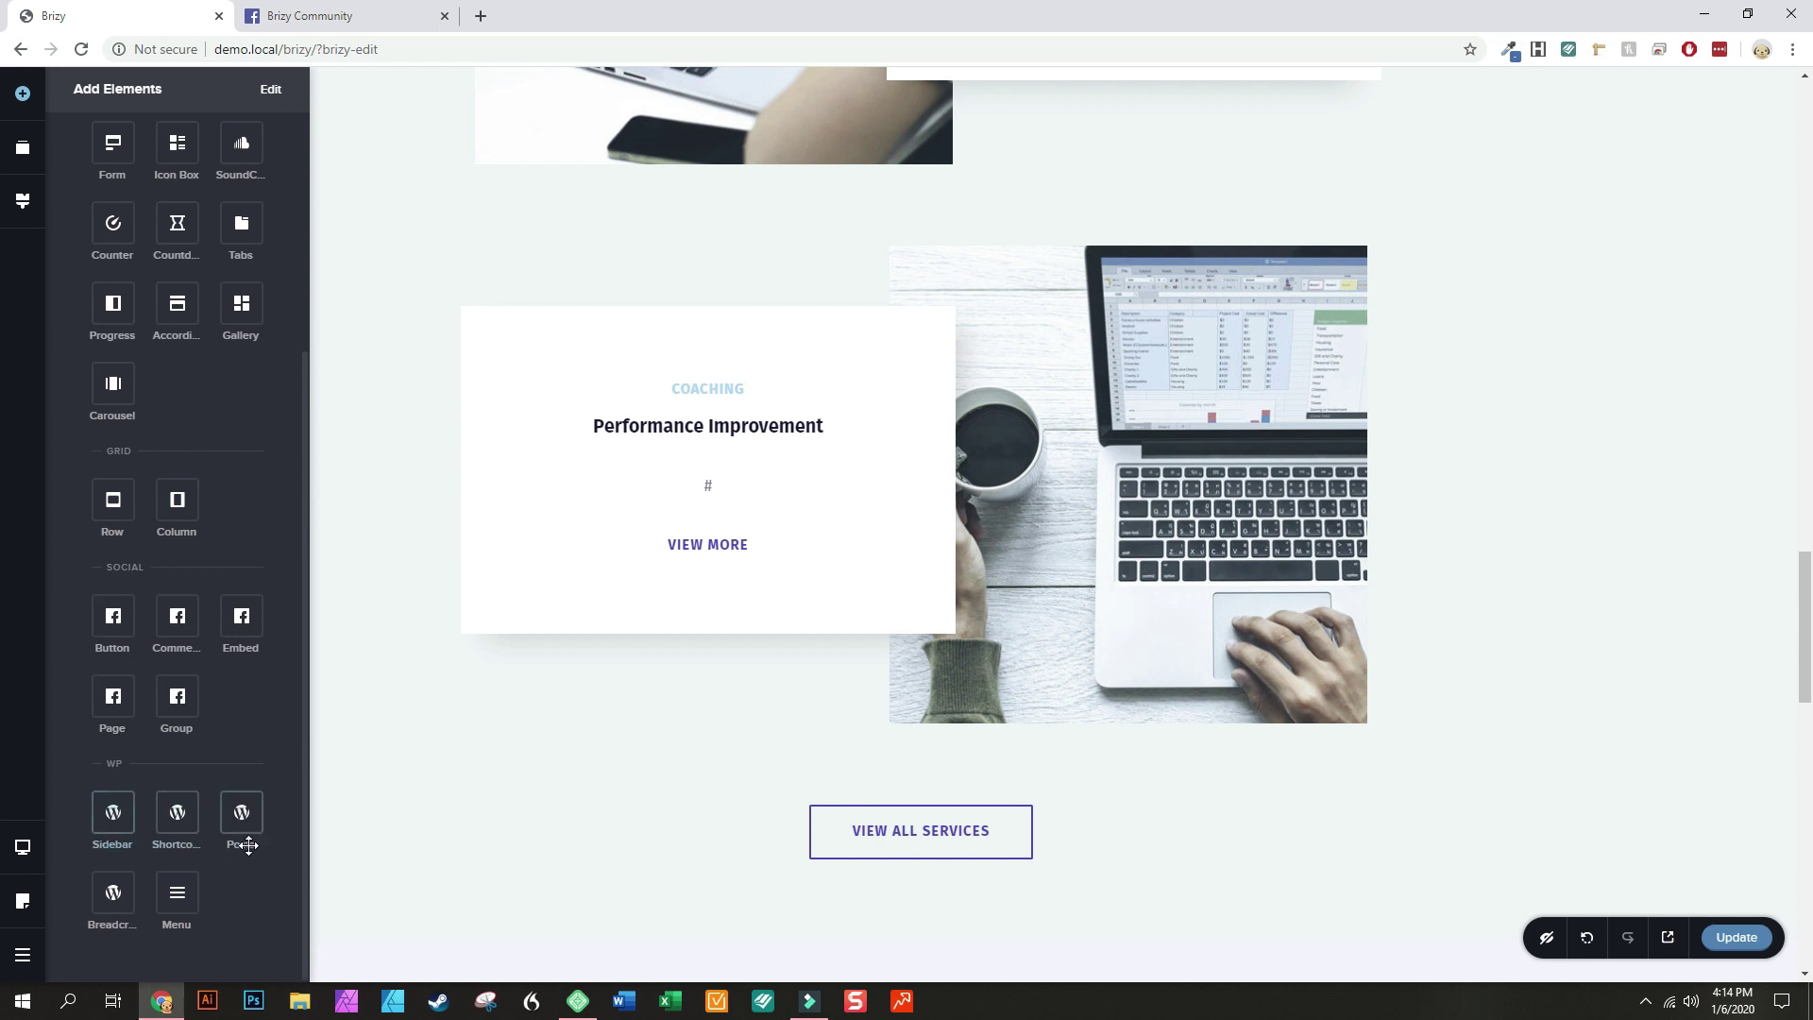
{"action": "scroll", "coordinate": [236, 678], "scroll_direction": "up", "scroll_amount": 4}
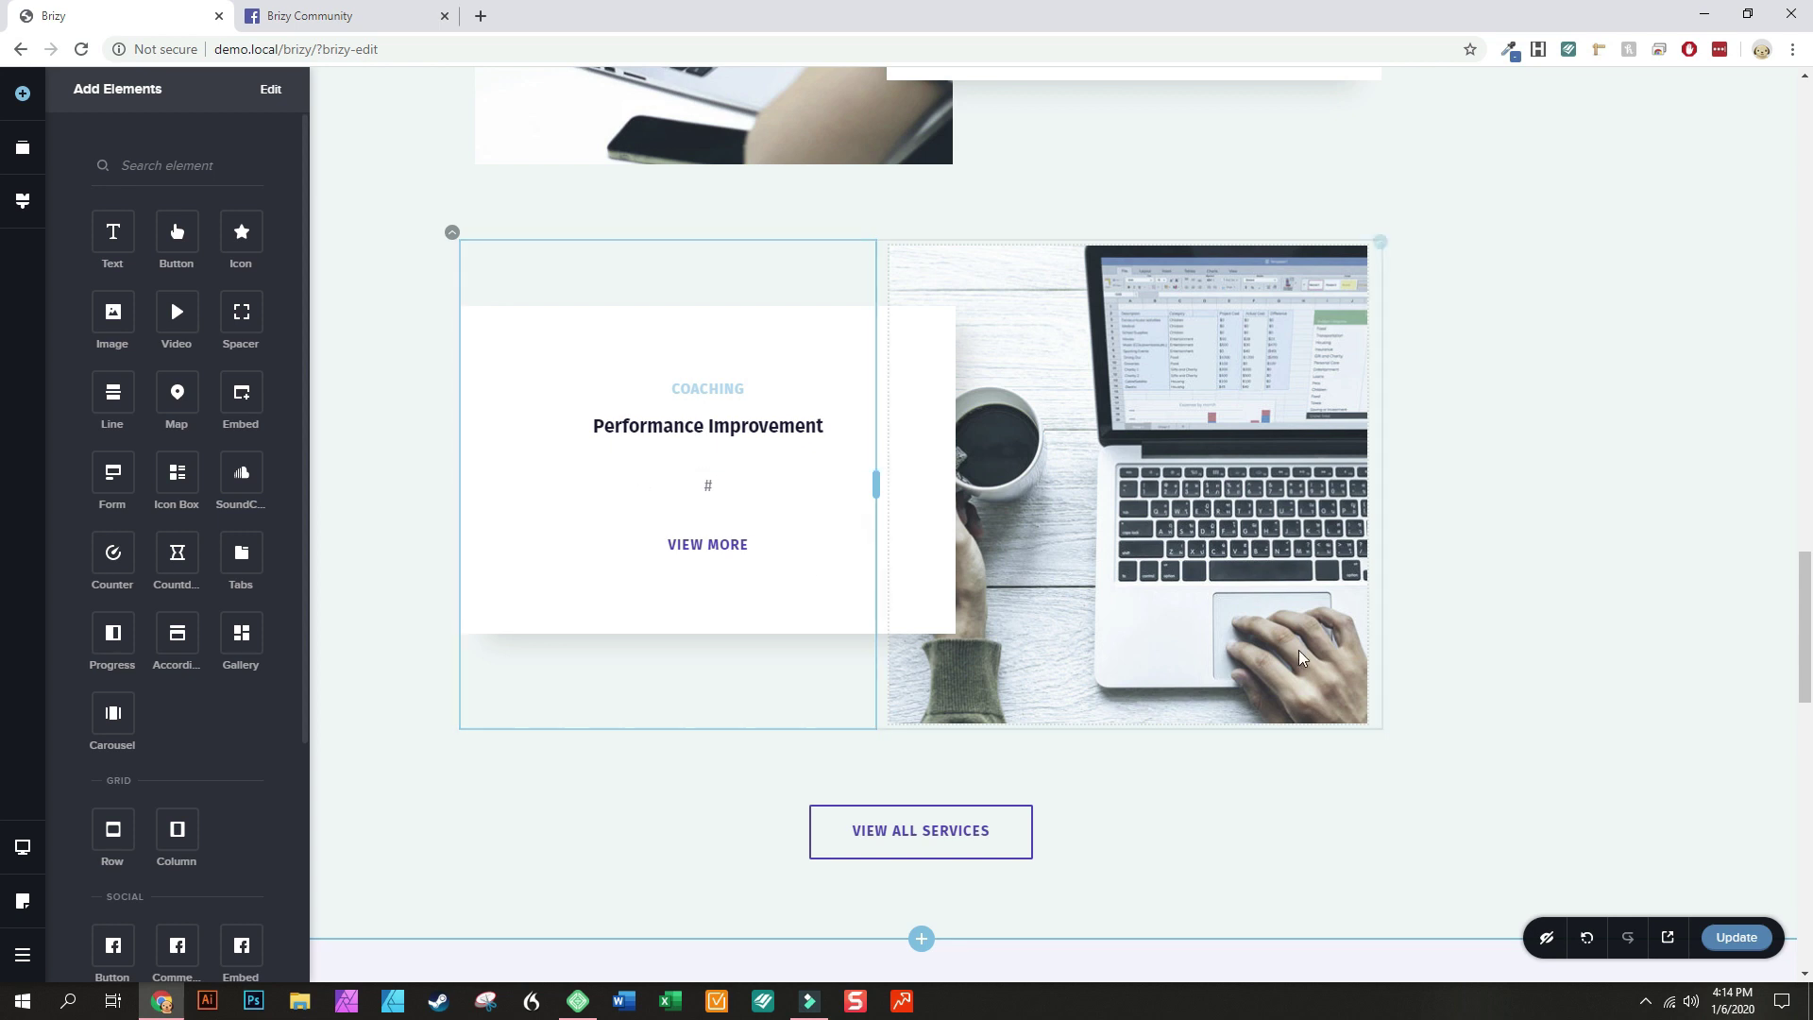
{"action": "scroll", "coordinate": [1582, 639], "scroll_direction": "up", "scroll_amount": 5}
{"action": "left_click", "coordinate": [1737, 938]}
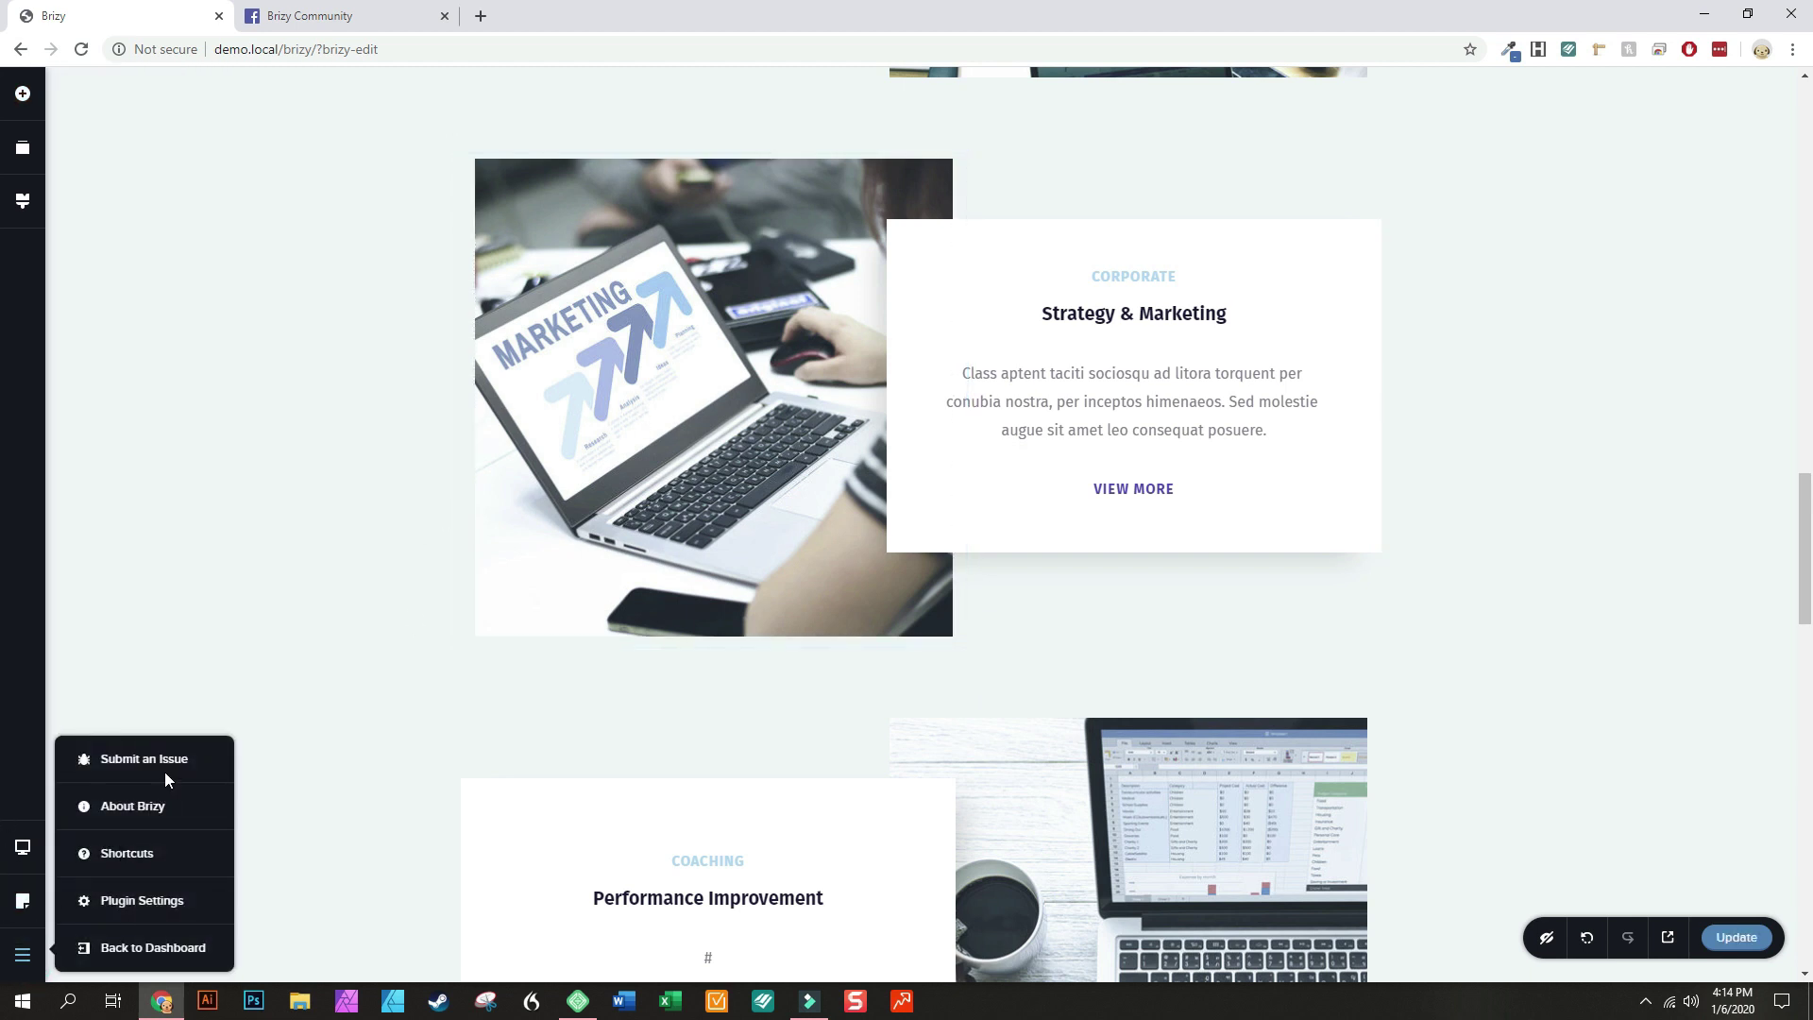
Back in WordPress, trash the Header template under Brizy > Templates and add a new one
{"action": "left_click", "coordinate": [162, 949]}
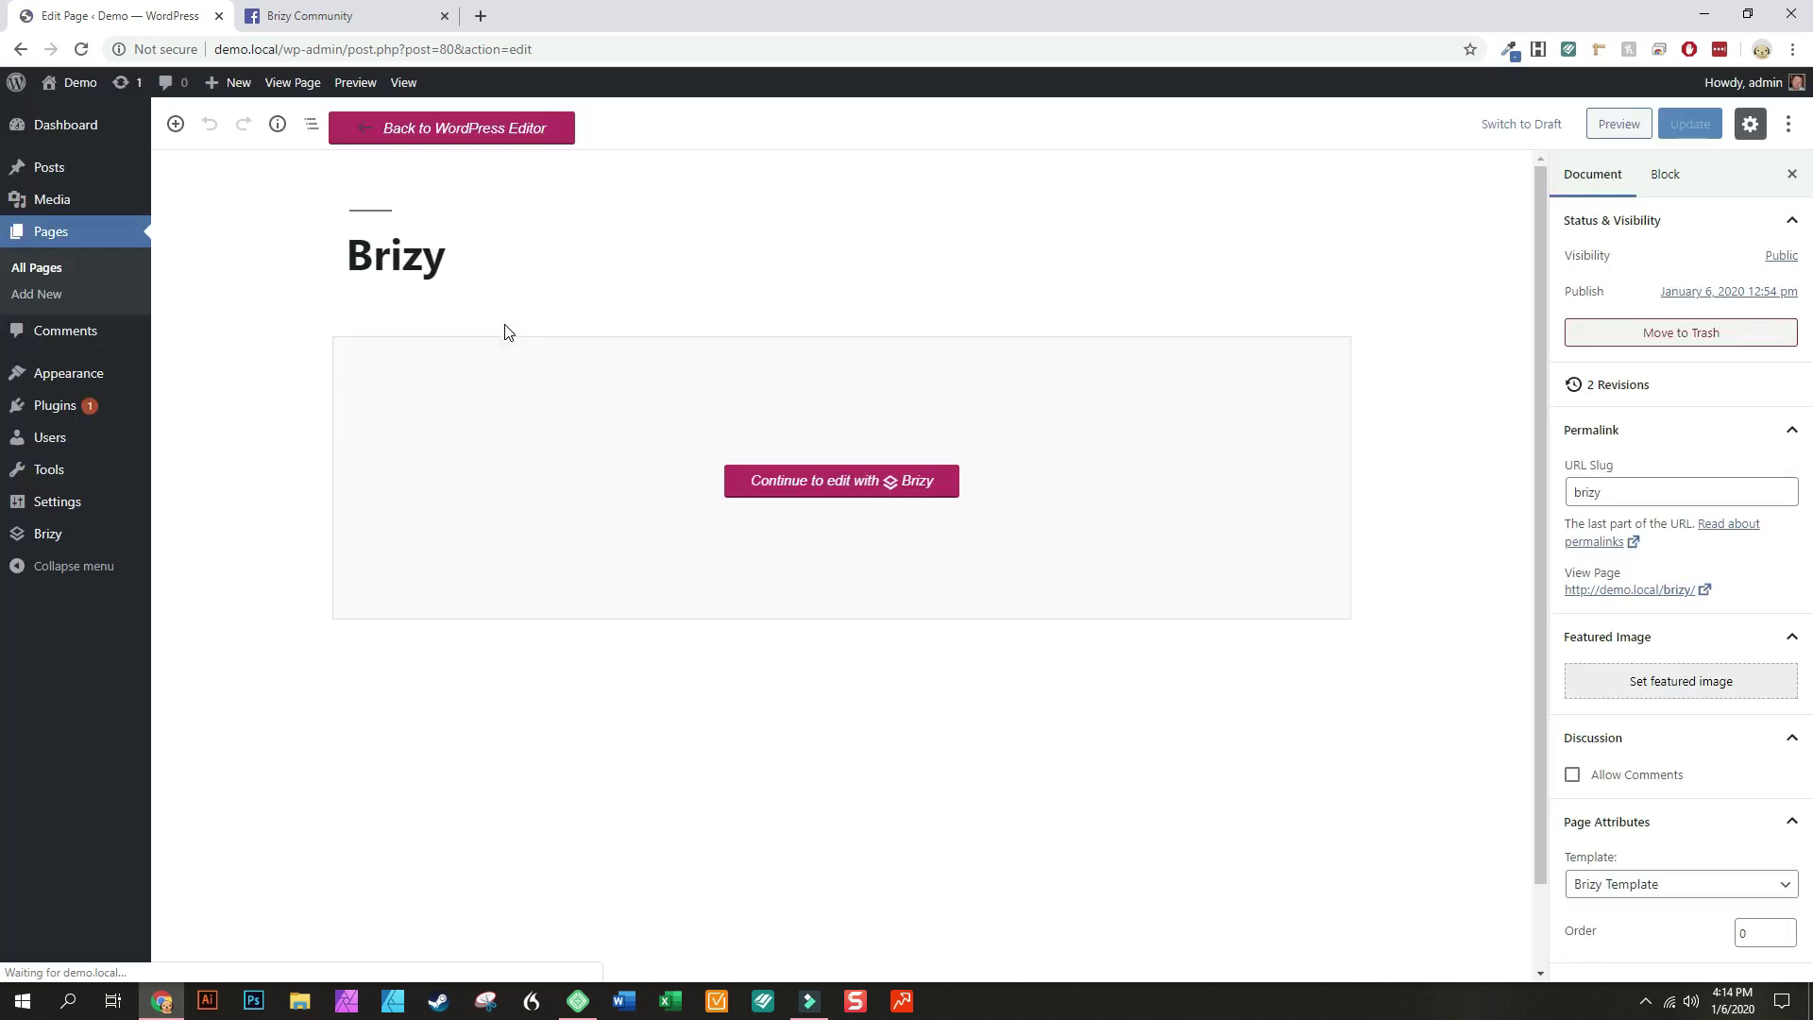
{"action": "mouse_move", "coordinate": [26, 548]}
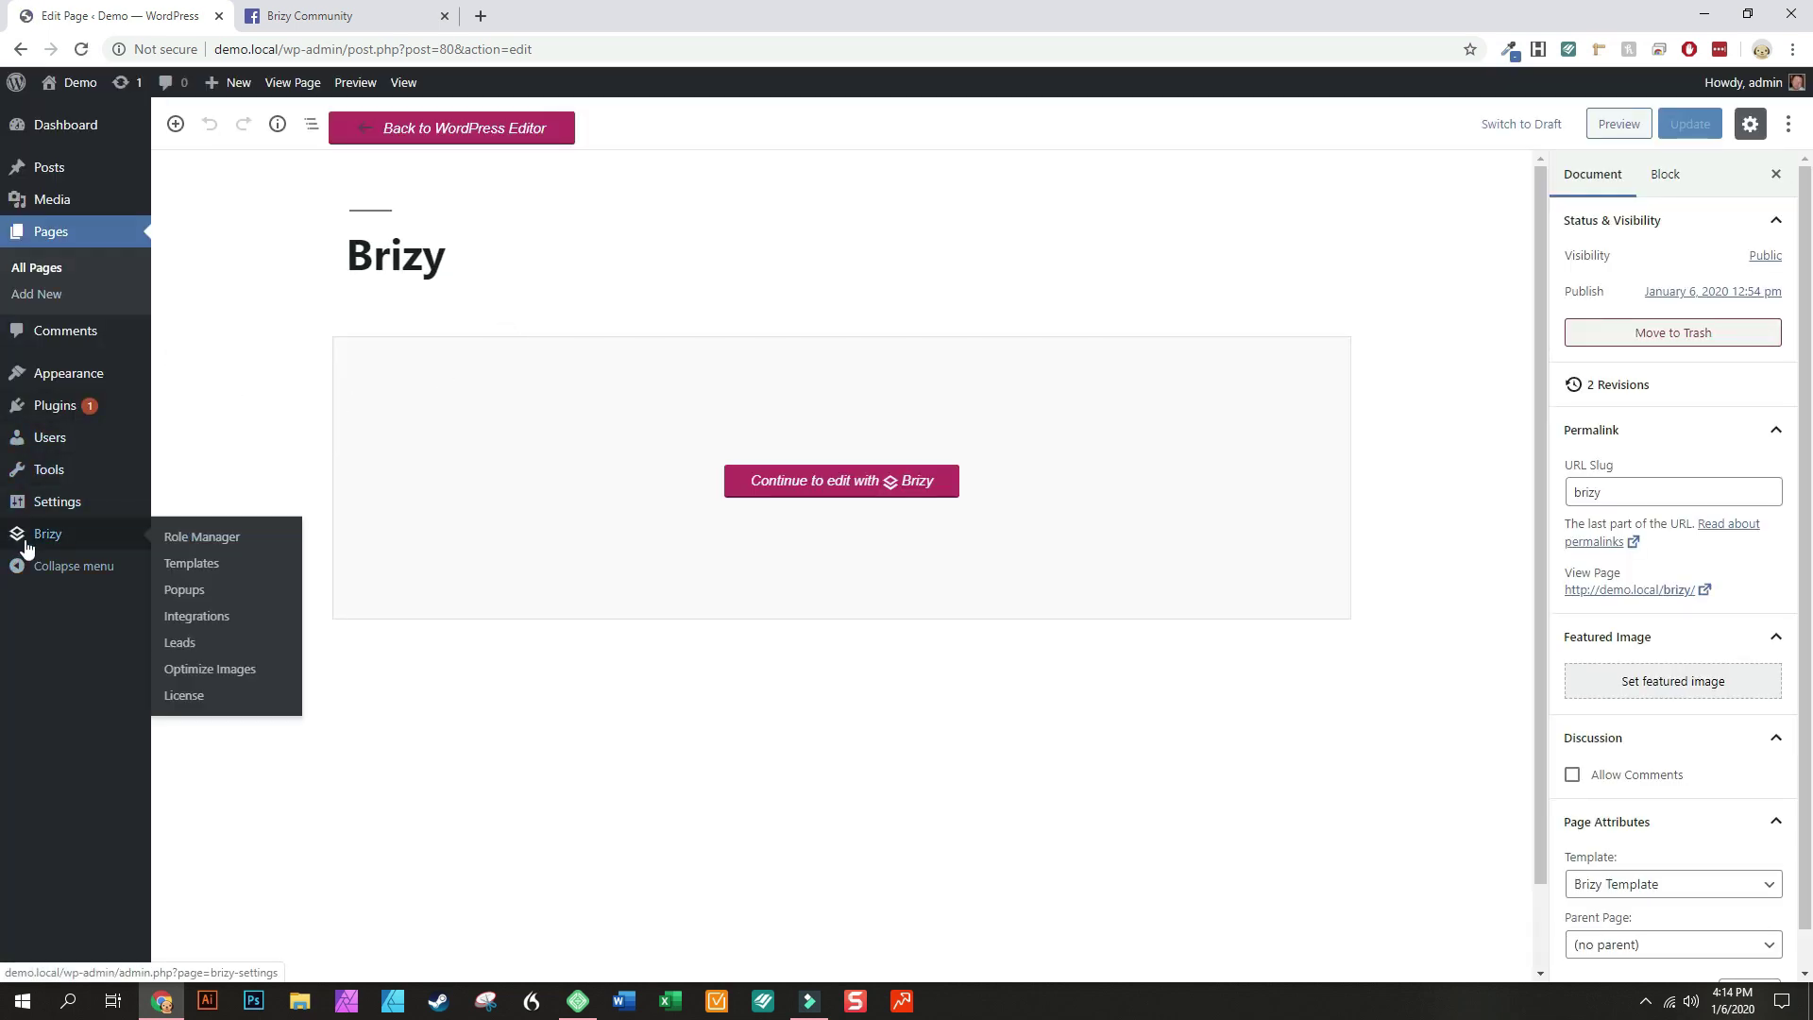
{"action": "left_click", "coordinate": [224, 567]}
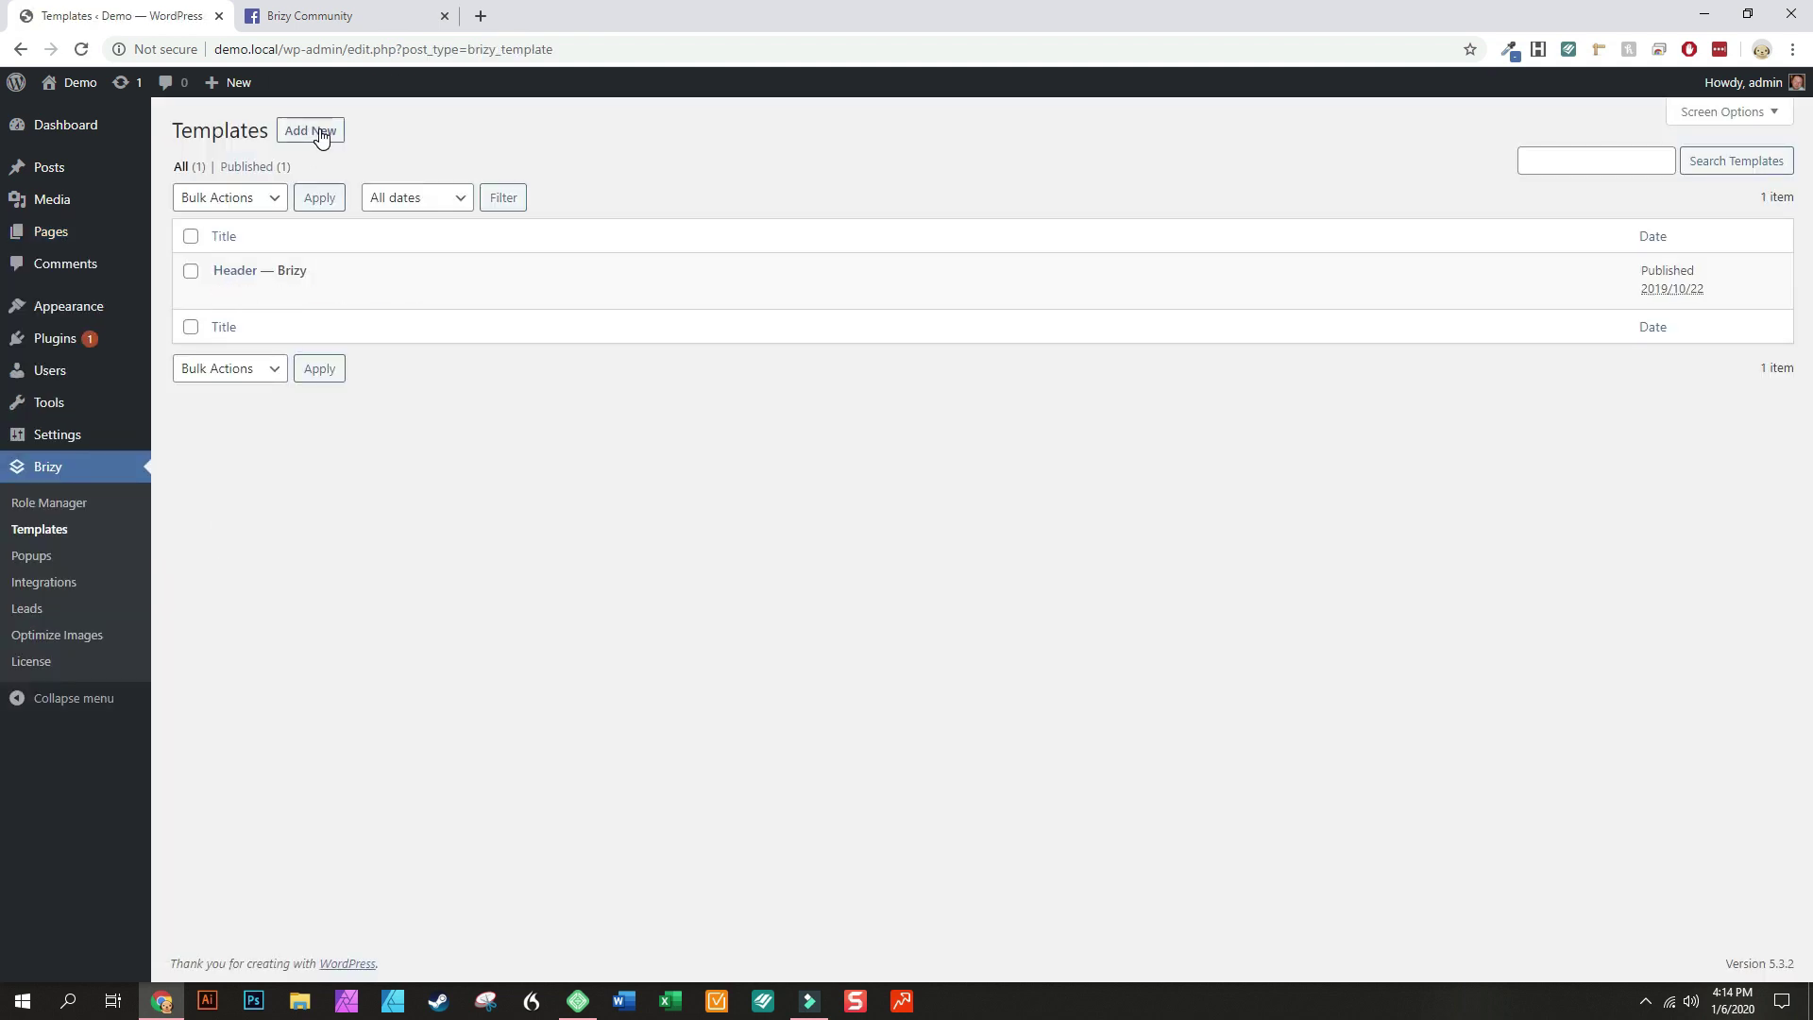
{"action": "left_click", "coordinate": [315, 300]}
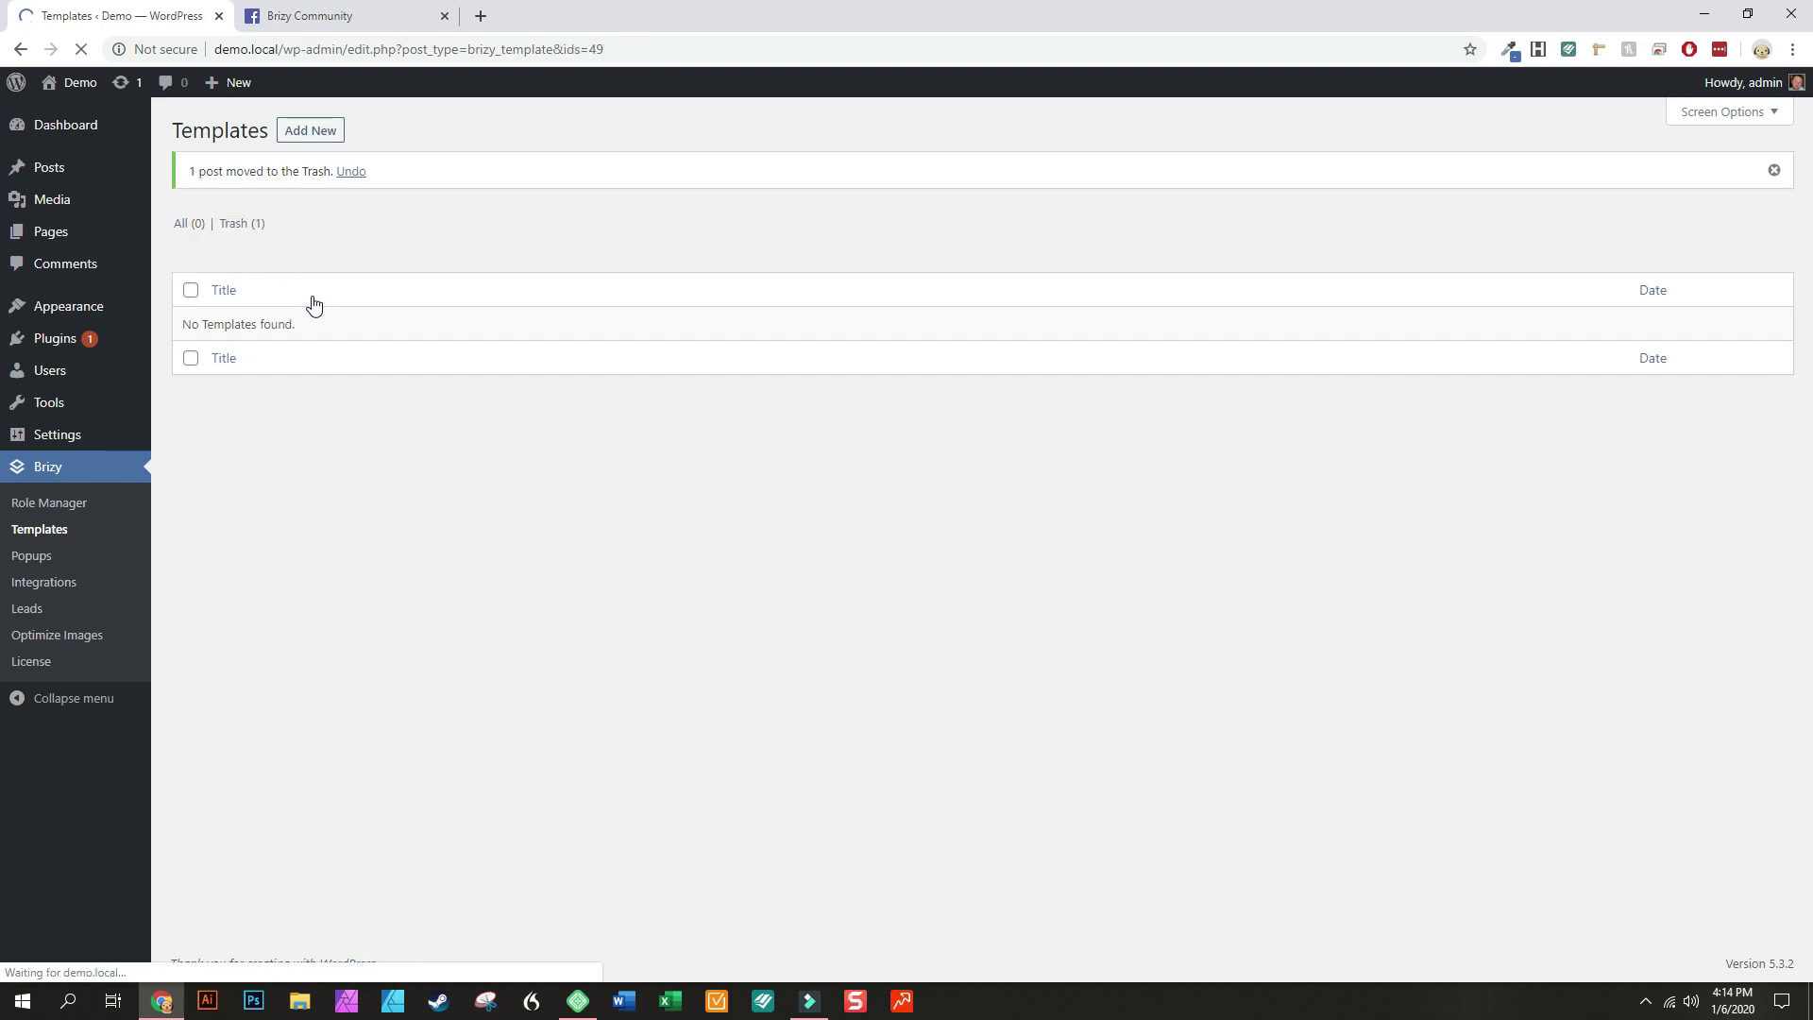
{"action": "left_click", "coordinate": [318, 135]}
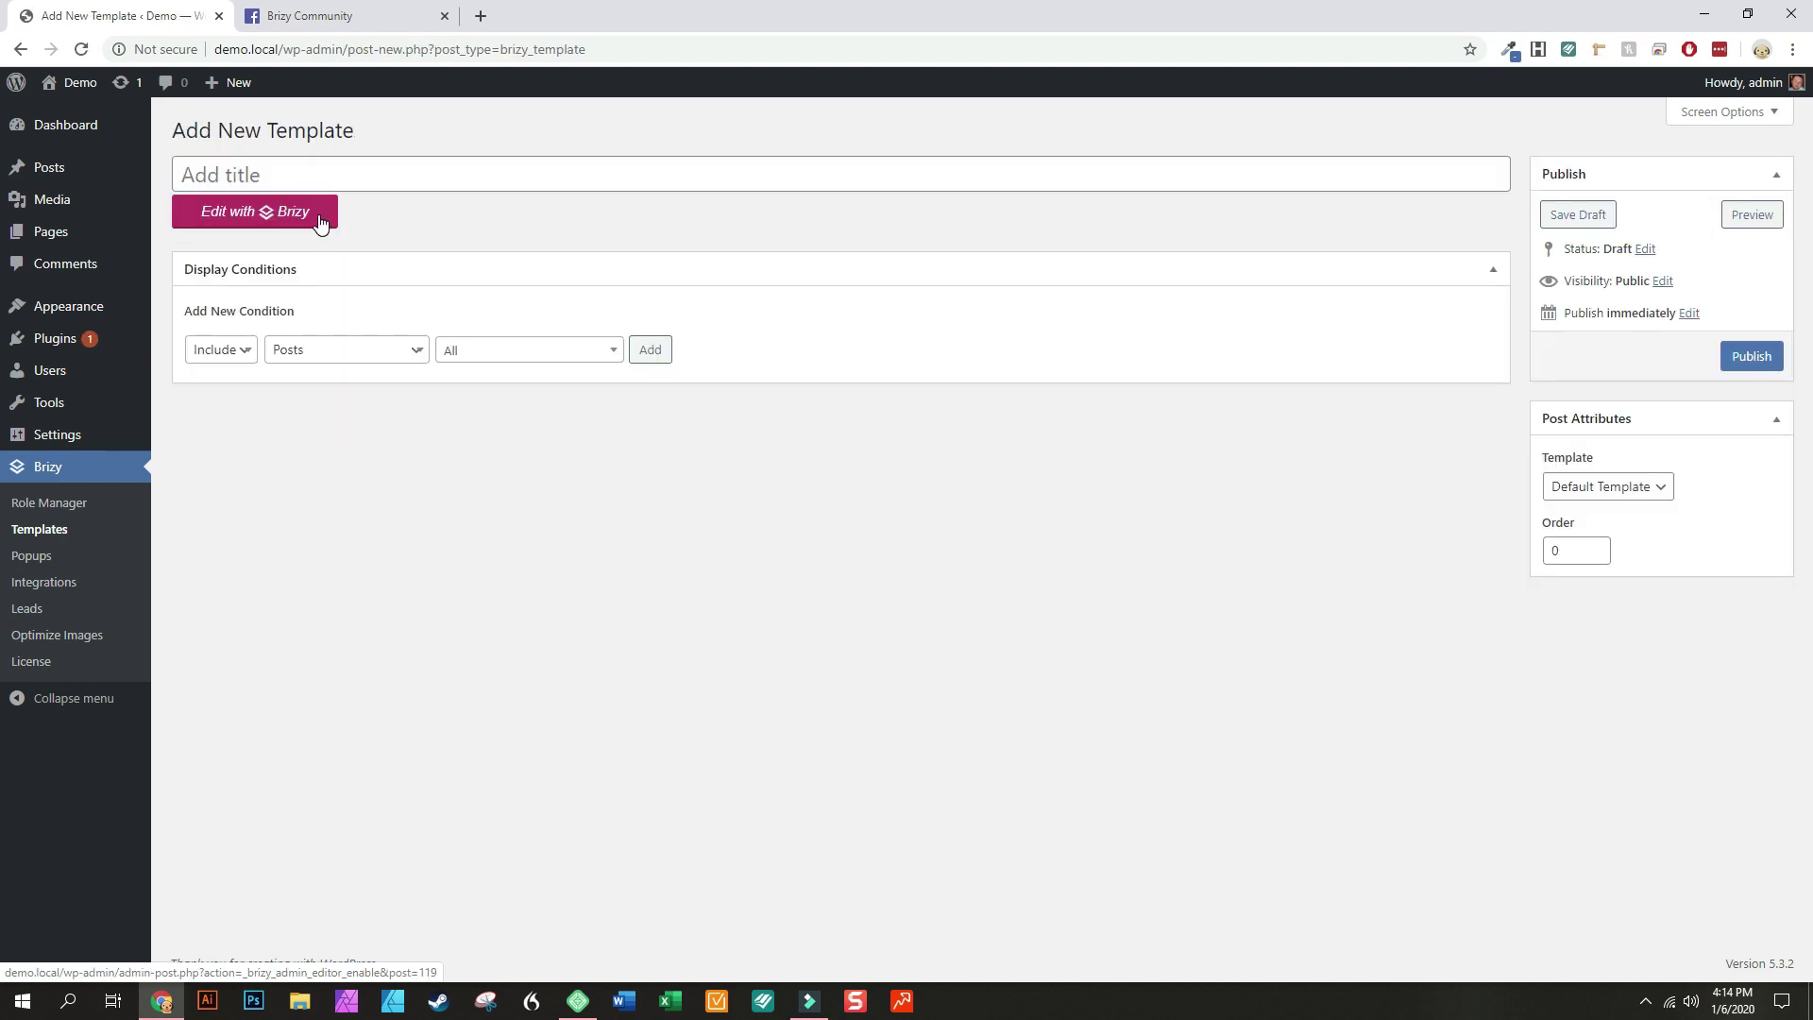
Open the new template in Brizy and insert the first Header-category block, selecting its menu
{"action": "left_click", "coordinate": [242, 209]}
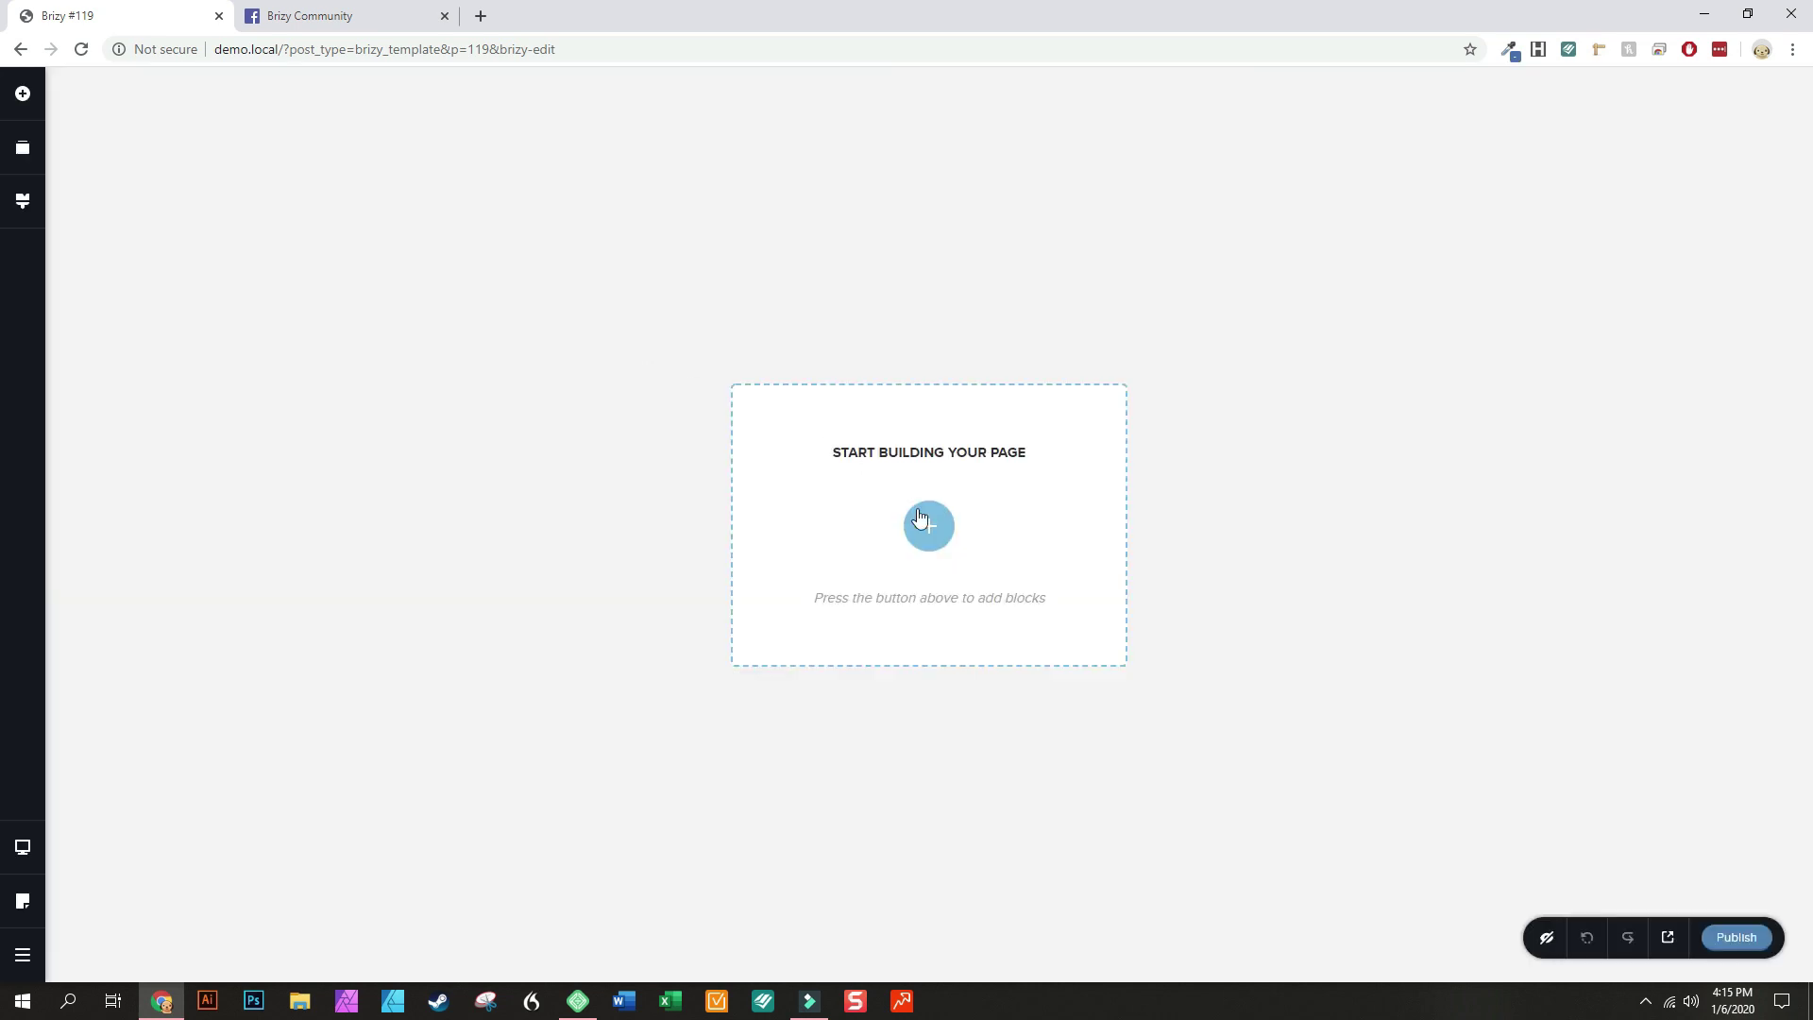
{"action": "left_click", "coordinate": [928, 524]}
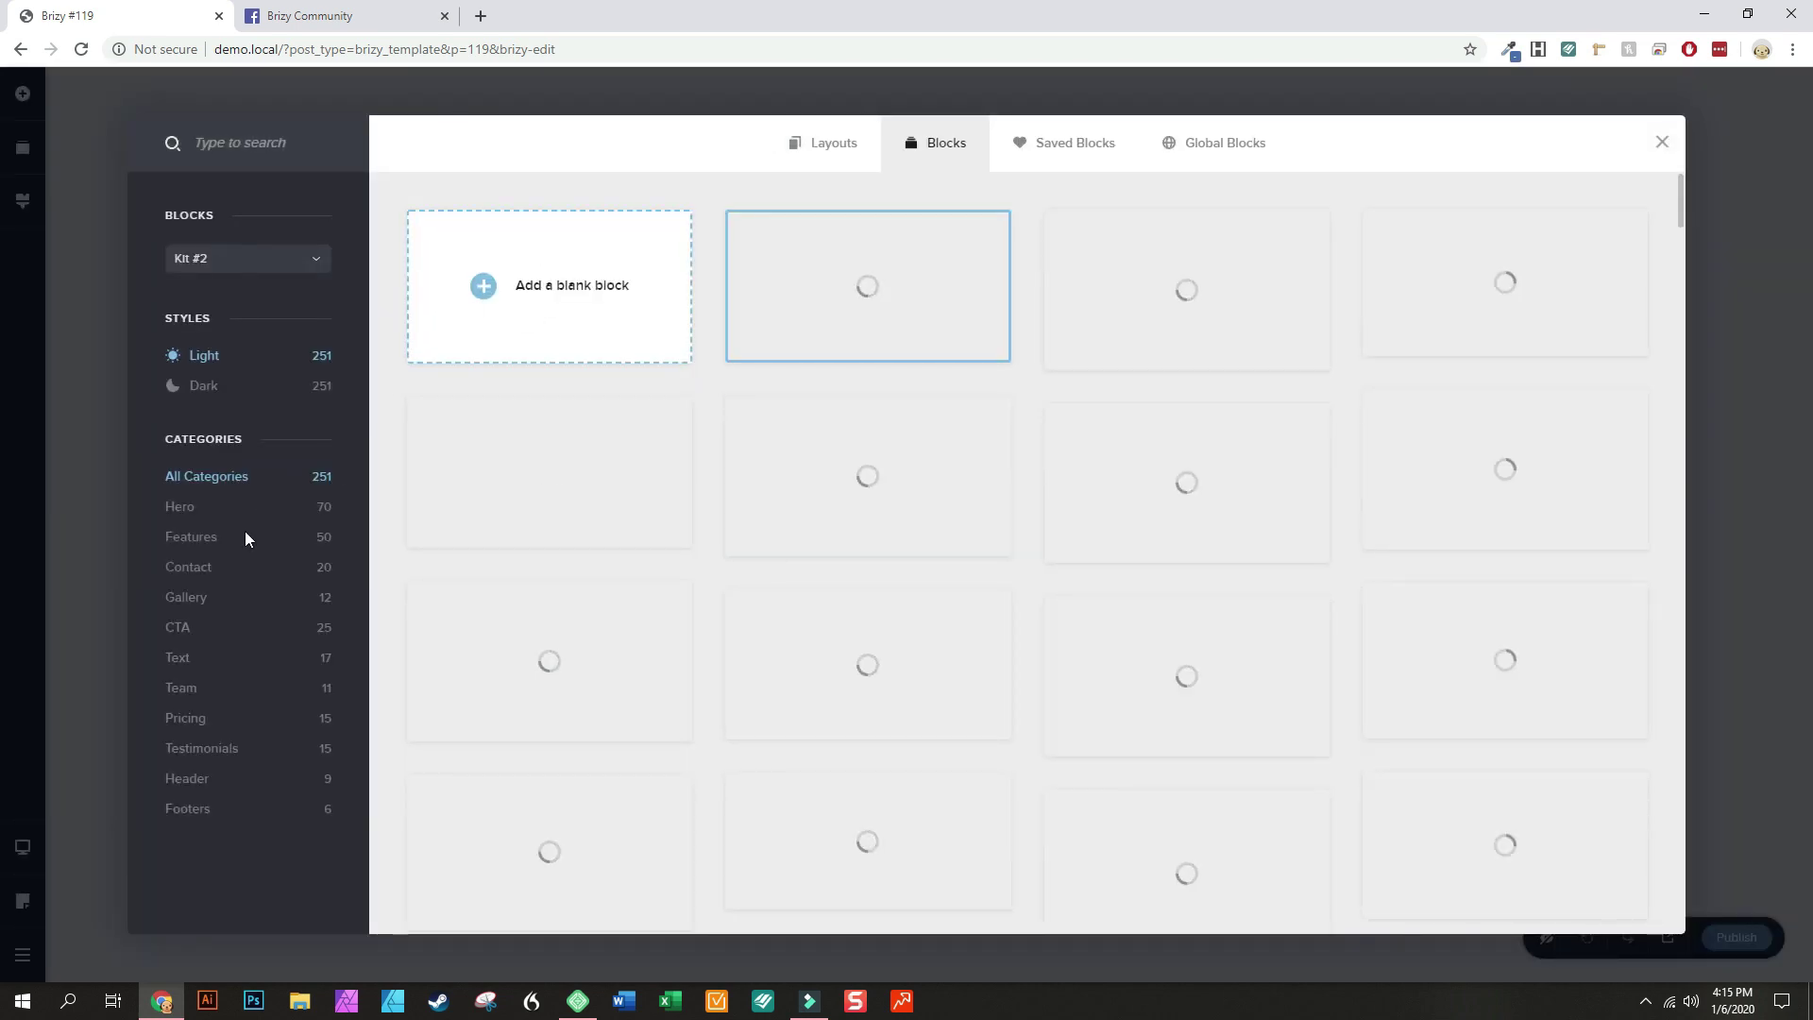
{"action": "left_click", "coordinate": [185, 780]}
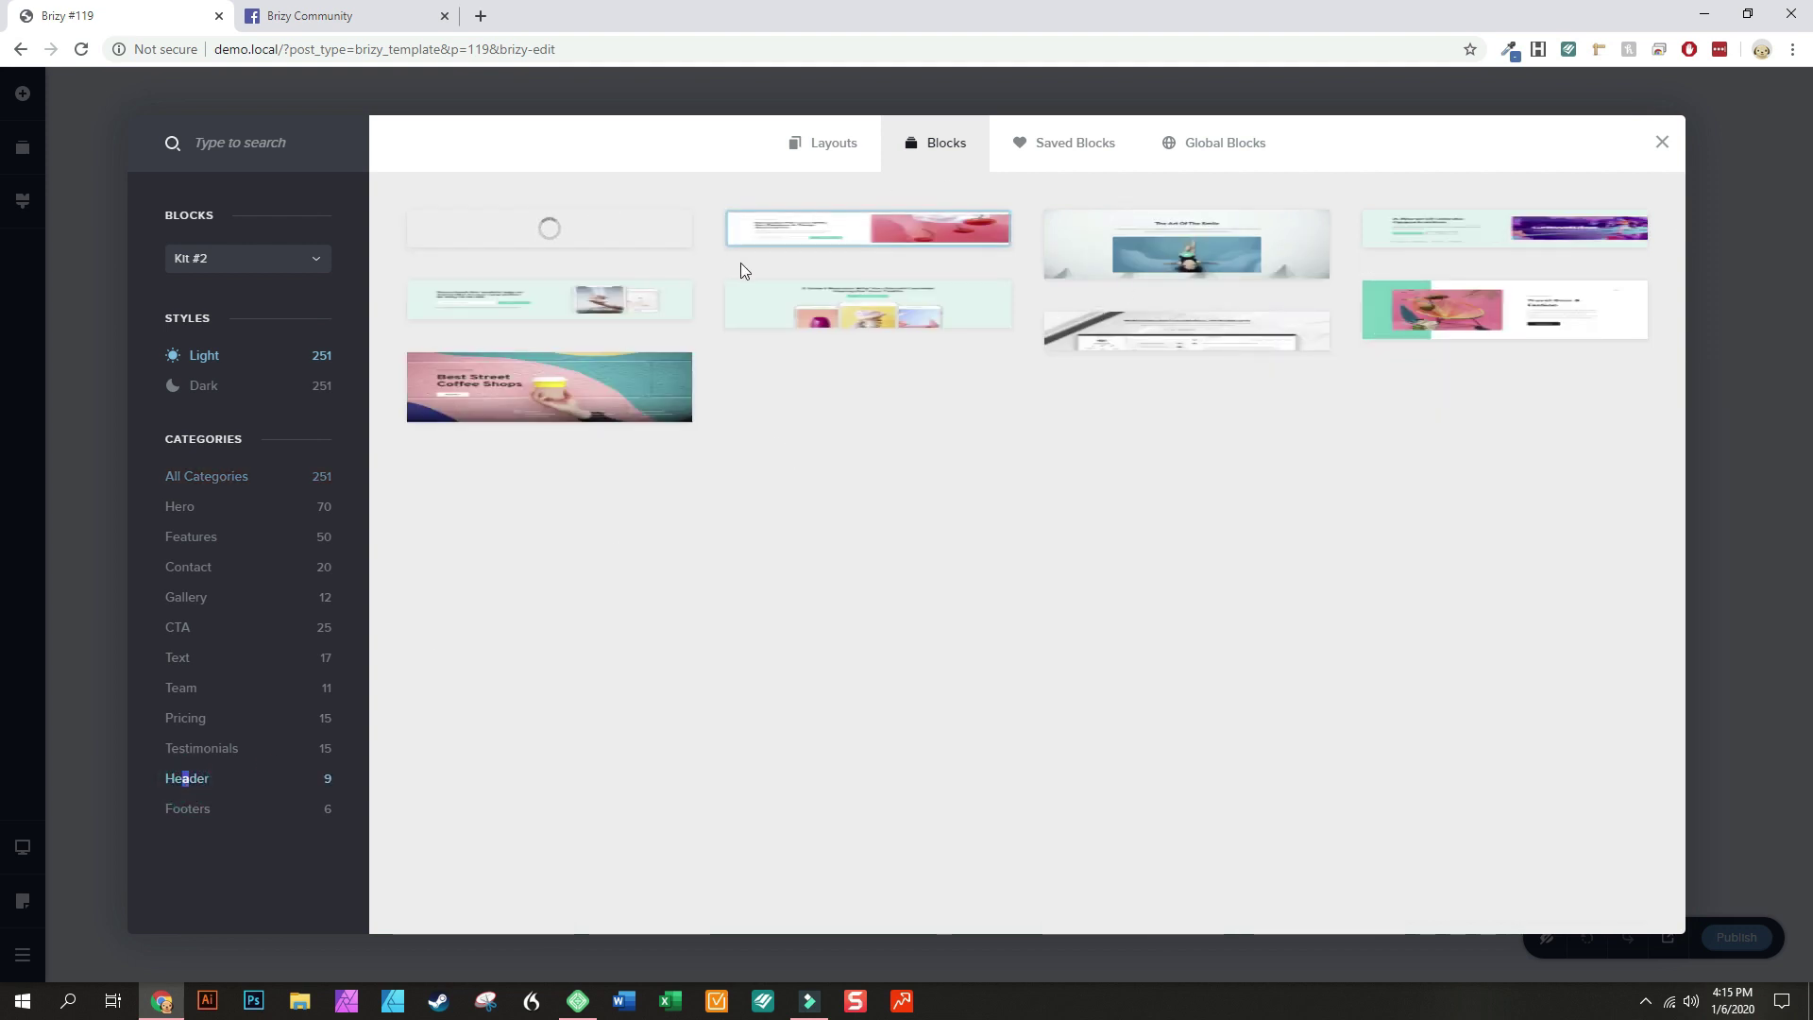
{"action": "left_click", "coordinate": [584, 235]}
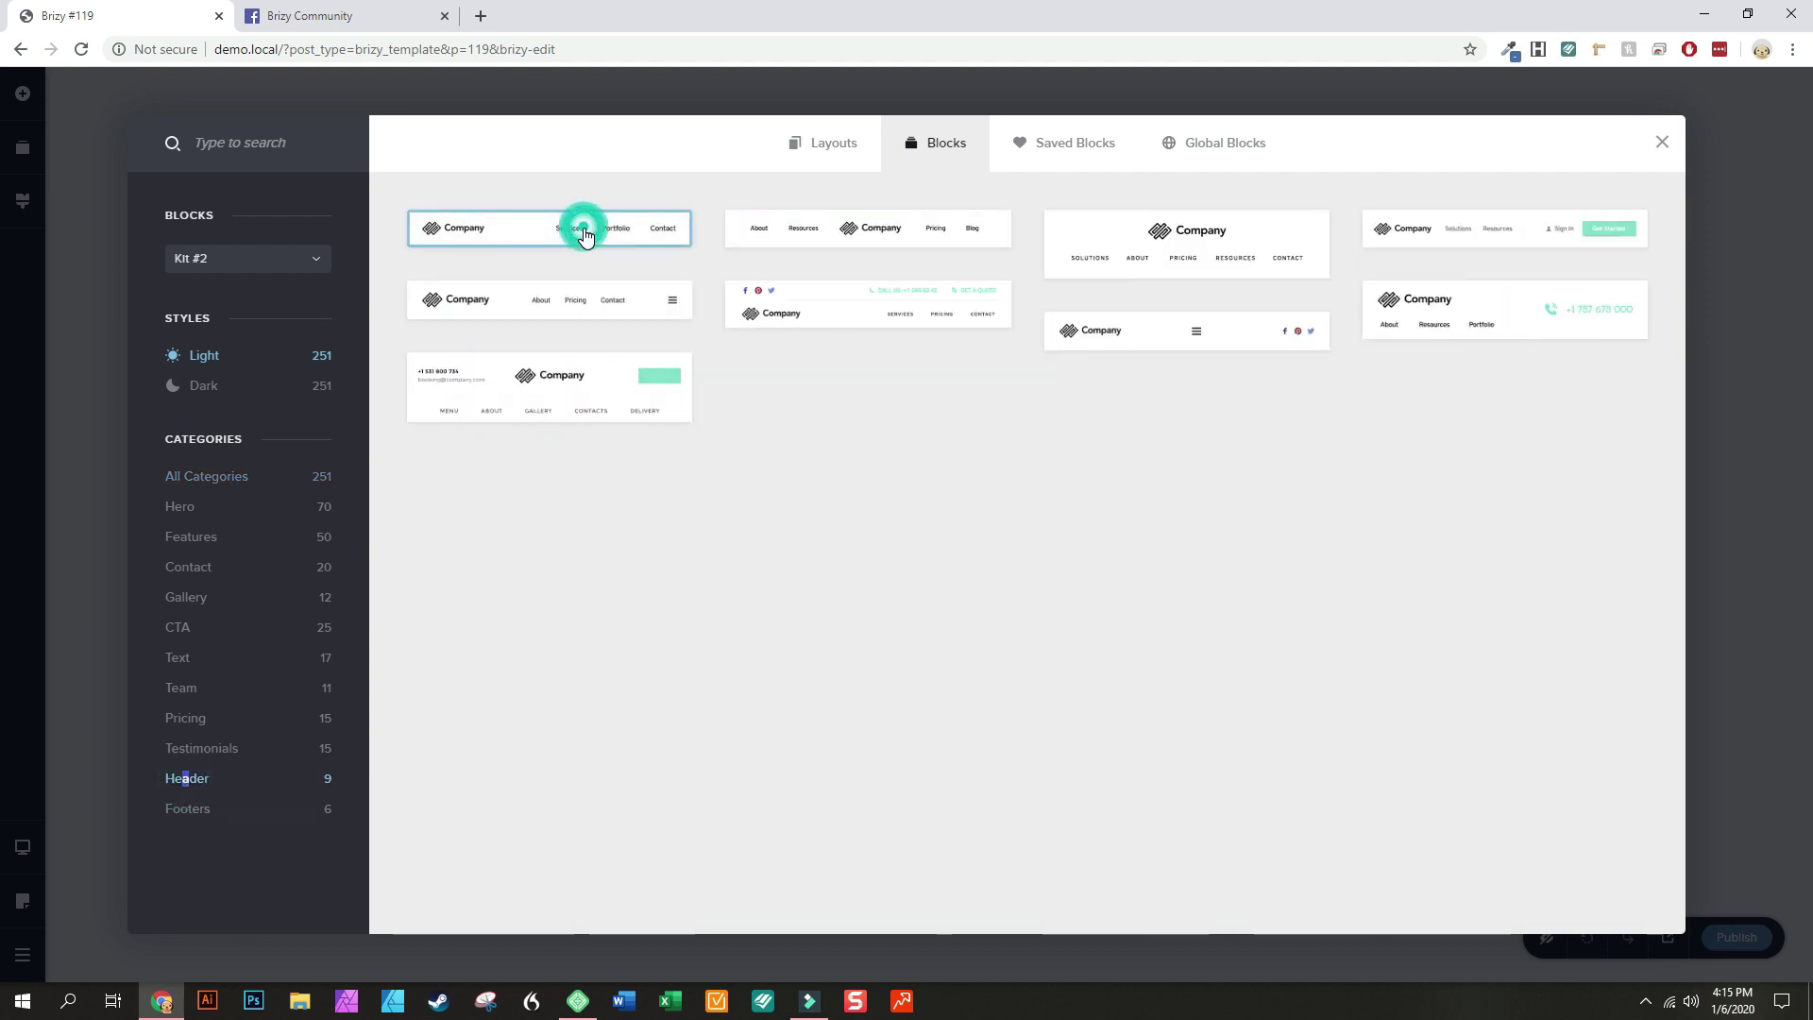
{"action": "left_click", "coordinate": [1025, 117]}
{"action": "left_click", "coordinate": [1025, 117]}
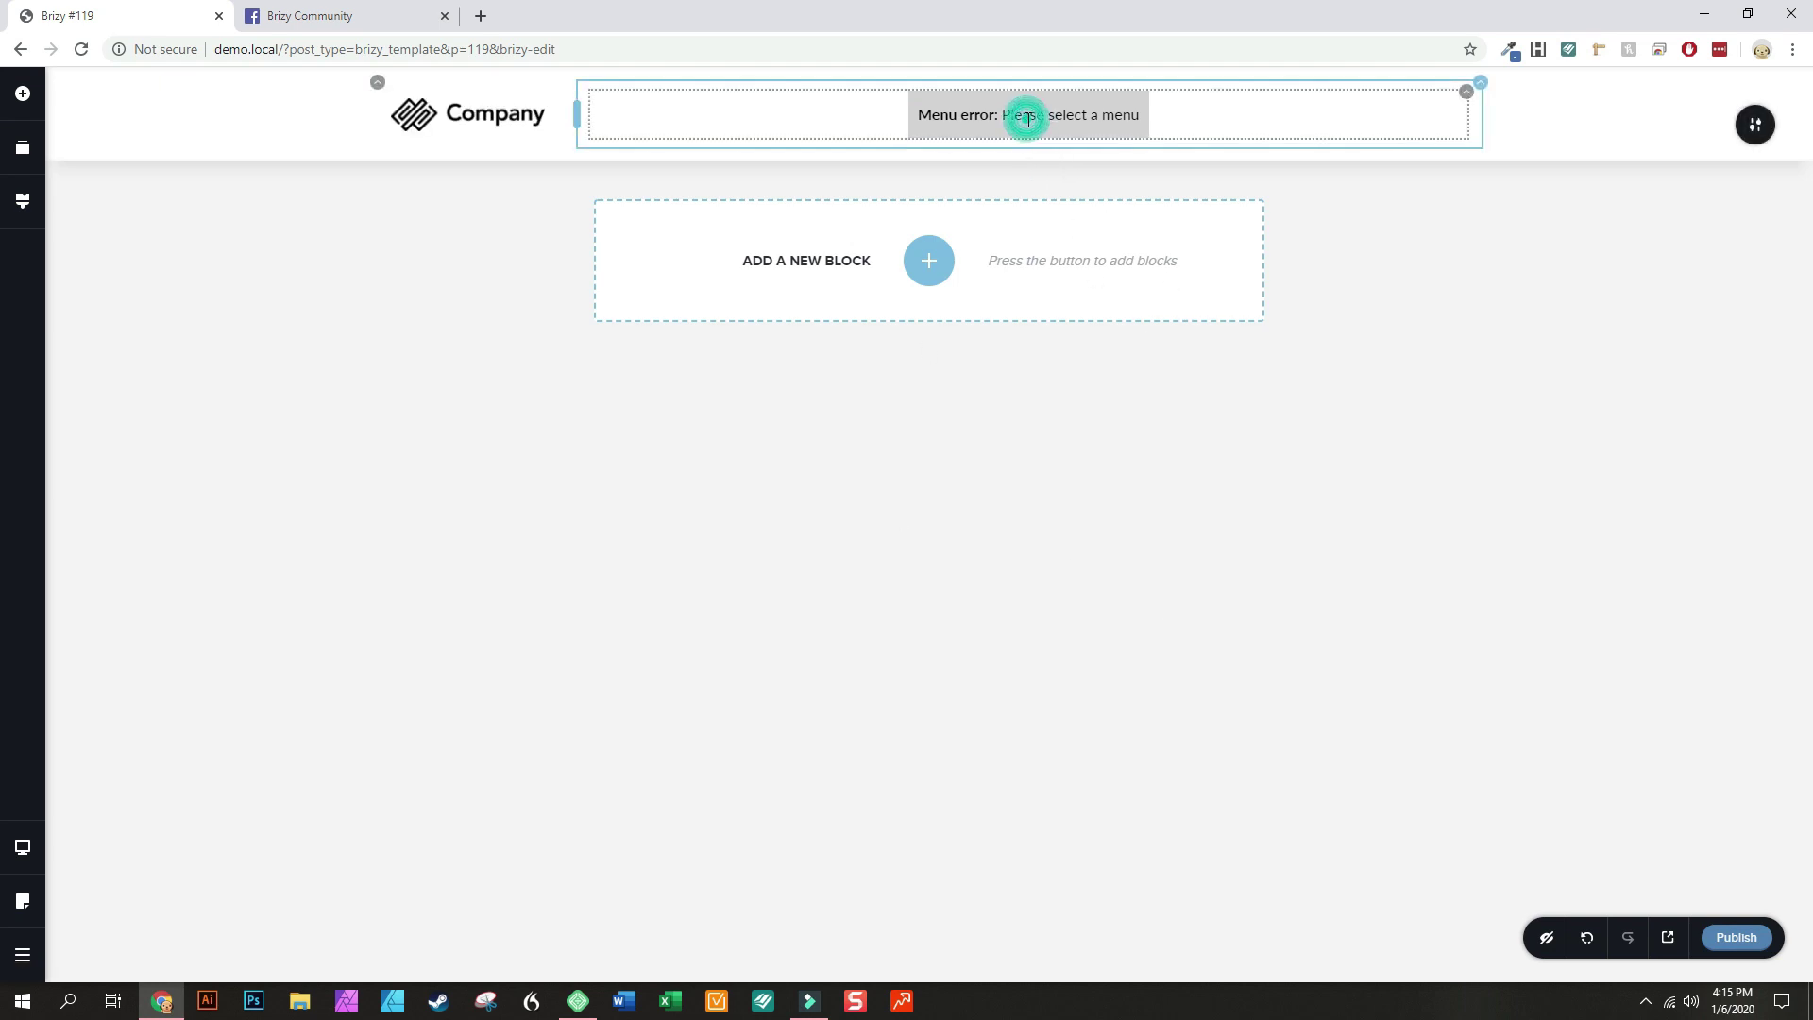
Set the header menu to main navigation (Home, About, Blog) and return to the dashboard
{"action": "left_click", "coordinate": [1097, 117]}
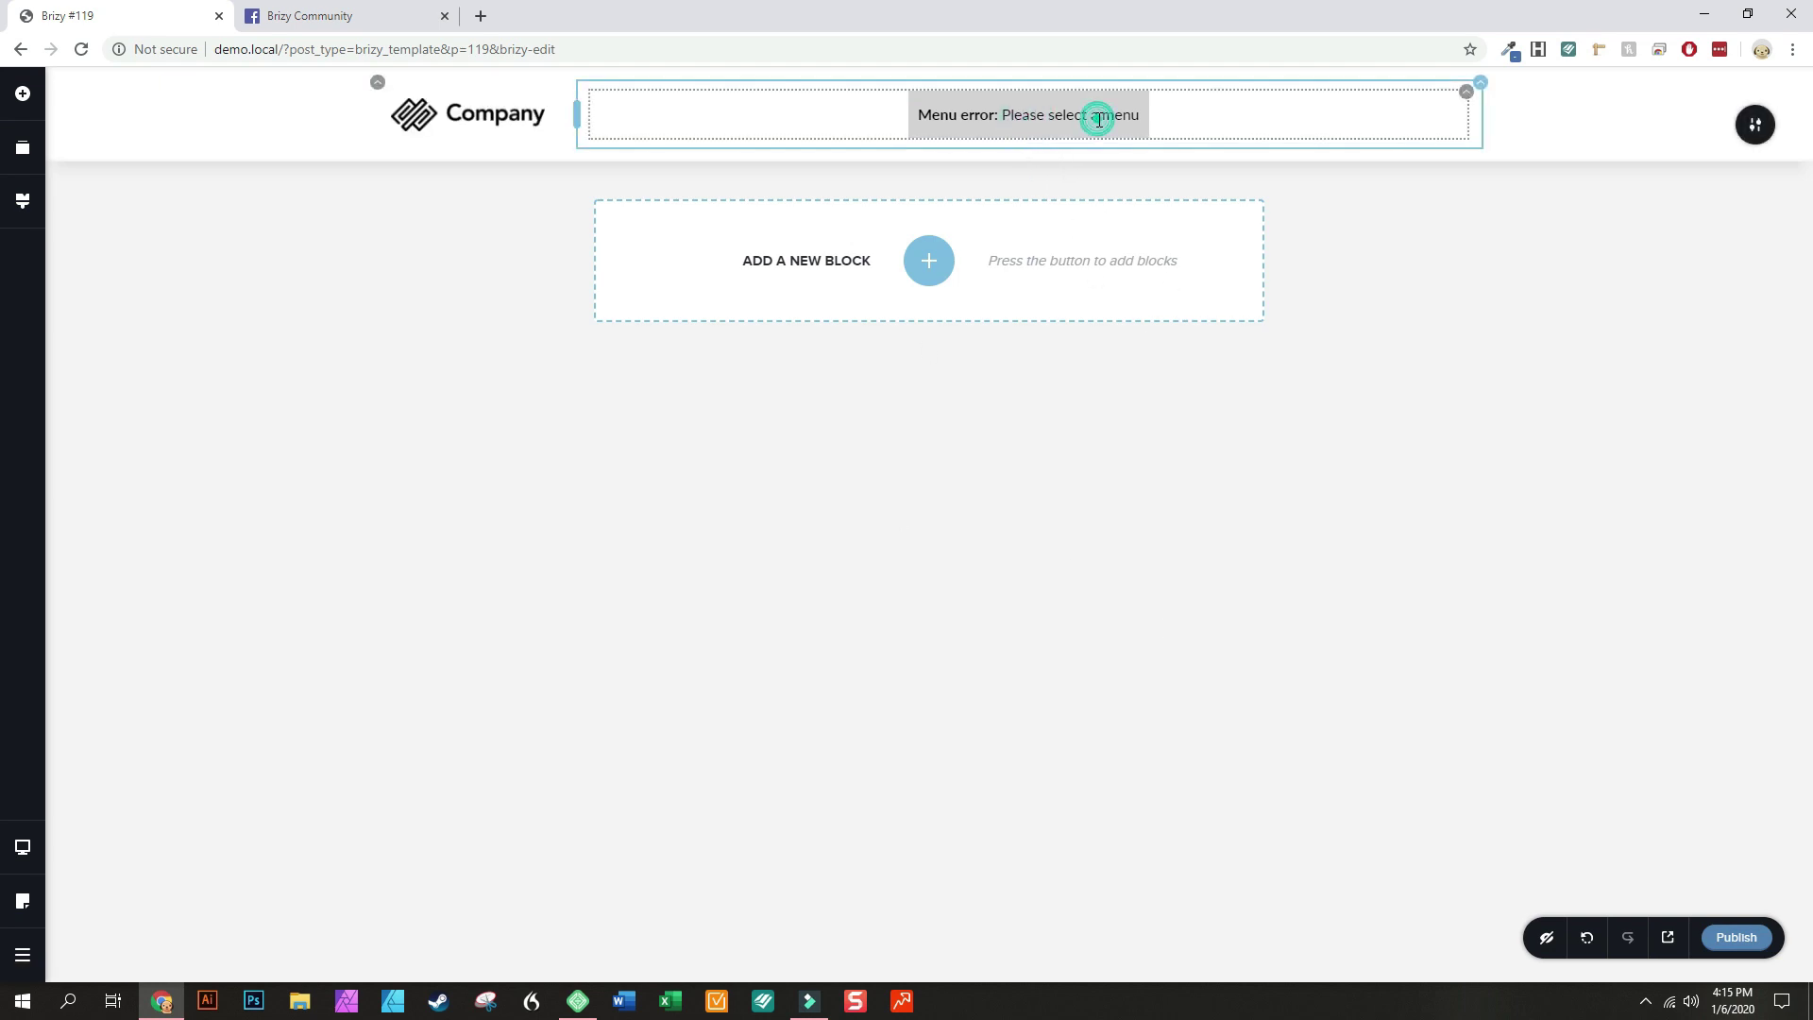
{"action": "left_click", "coordinate": [1462, 95]}
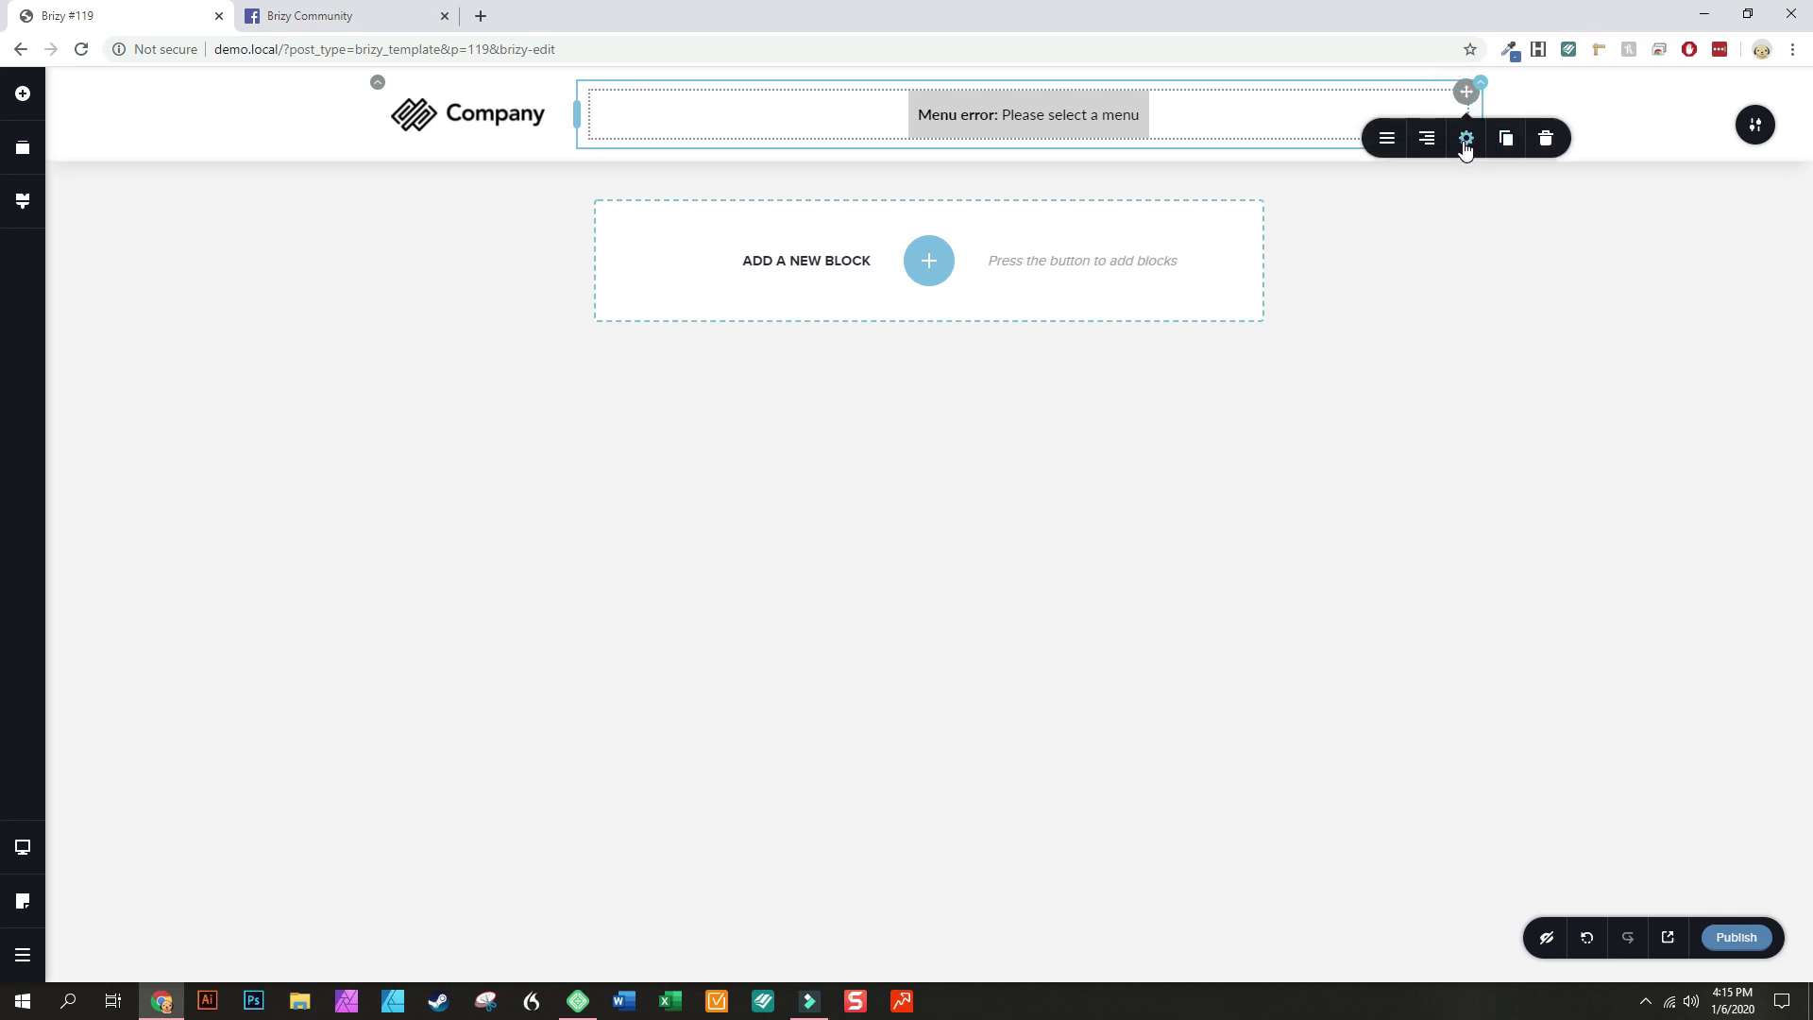
{"action": "left_click", "coordinate": [1465, 138]}
{"action": "left_click", "coordinate": [1315, 255]}
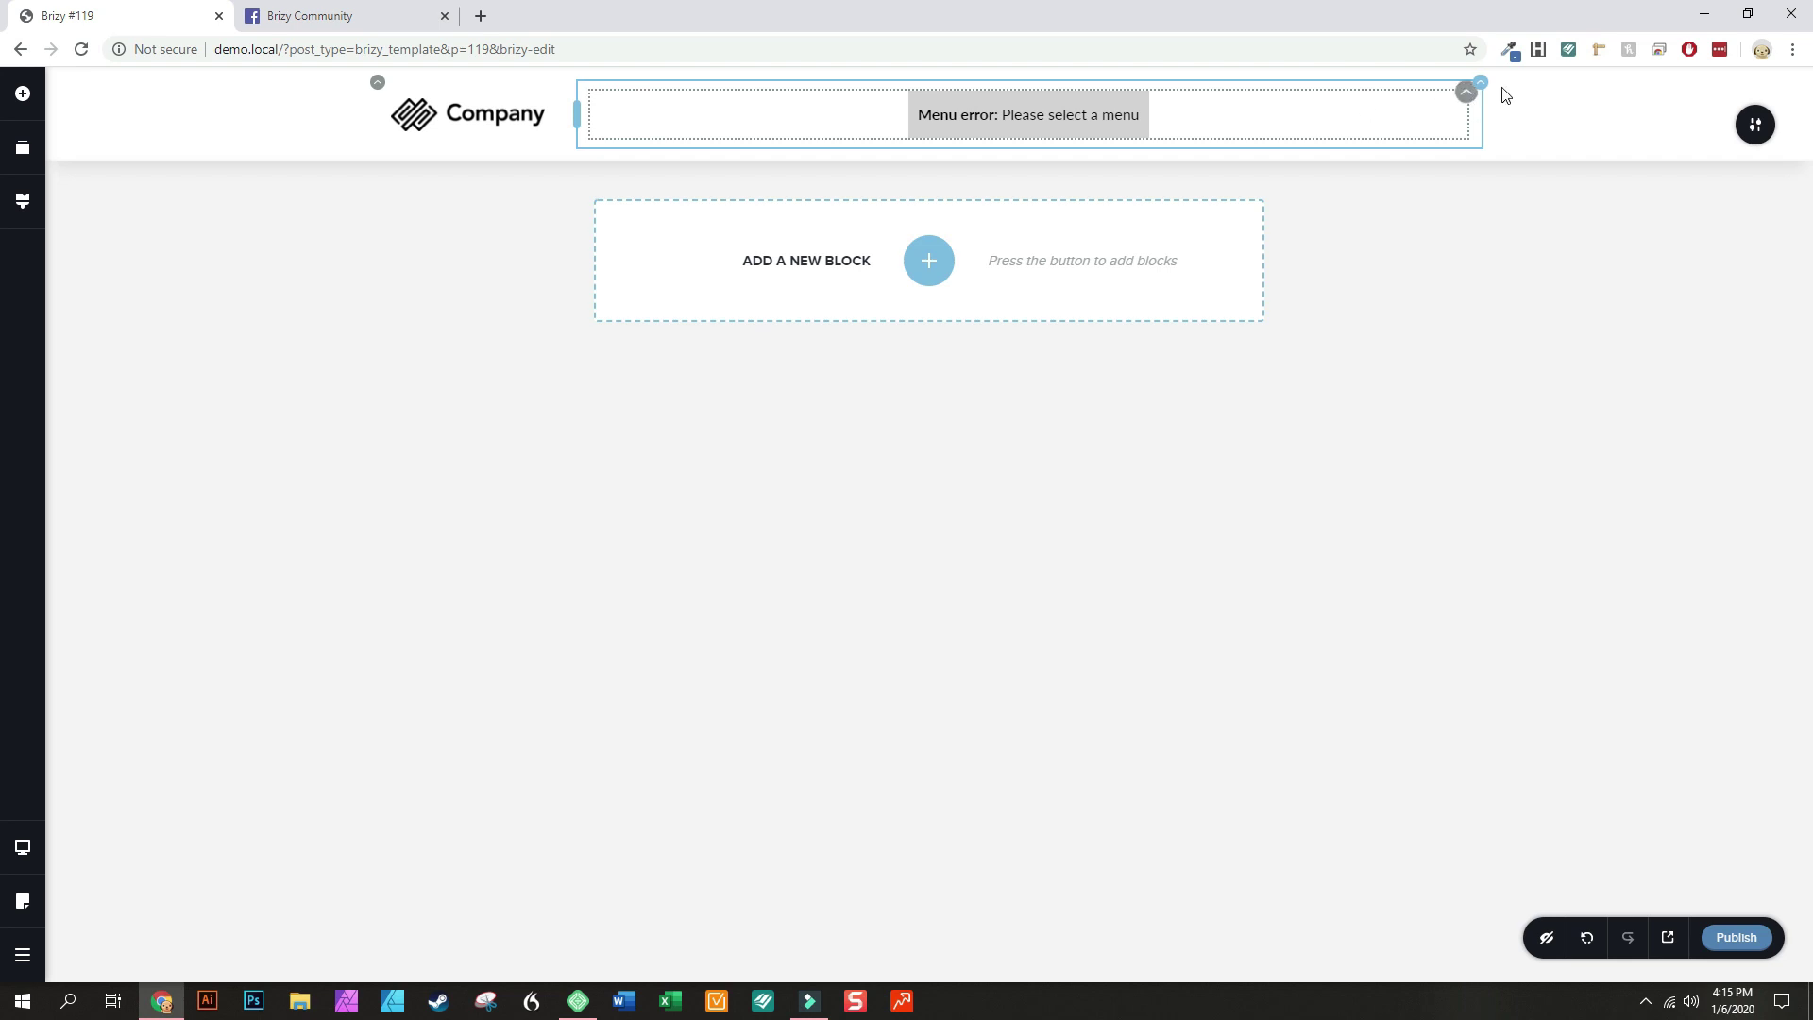
{"action": "left_click", "coordinate": [1038, 115]}
{"action": "left_click", "coordinate": [1465, 95]}
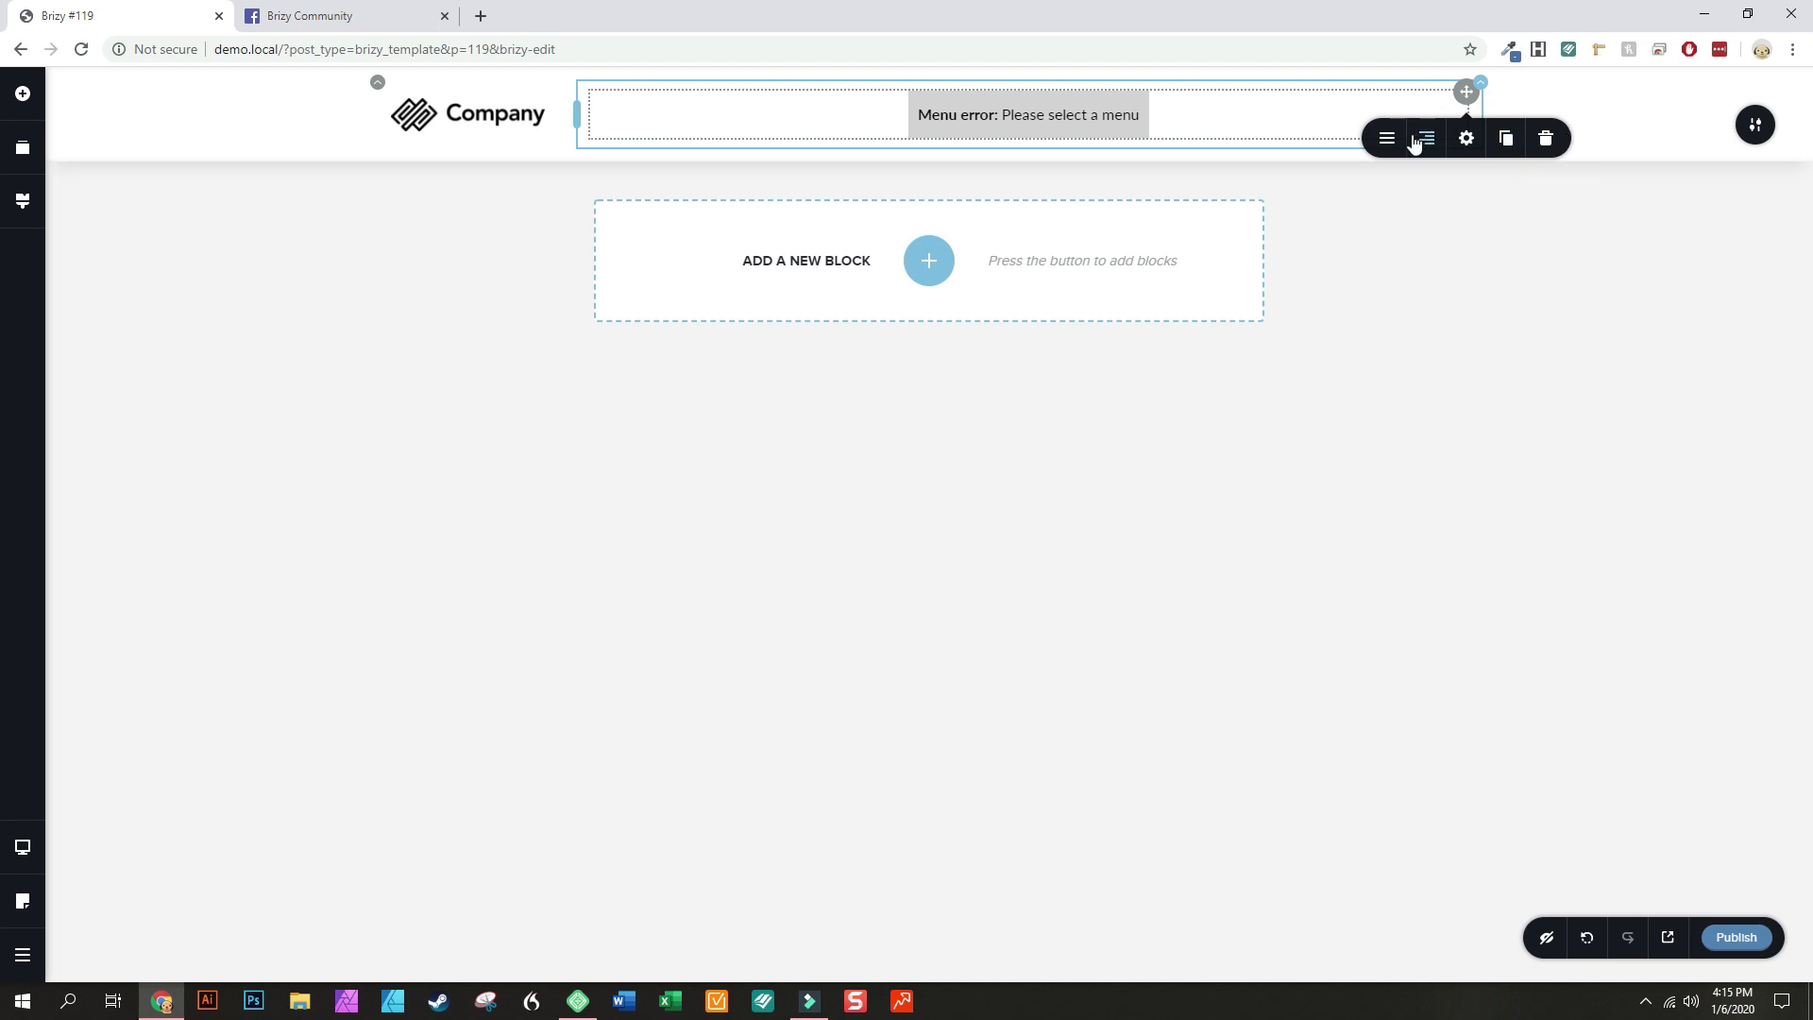
{"action": "left_click", "coordinate": [1386, 138]}
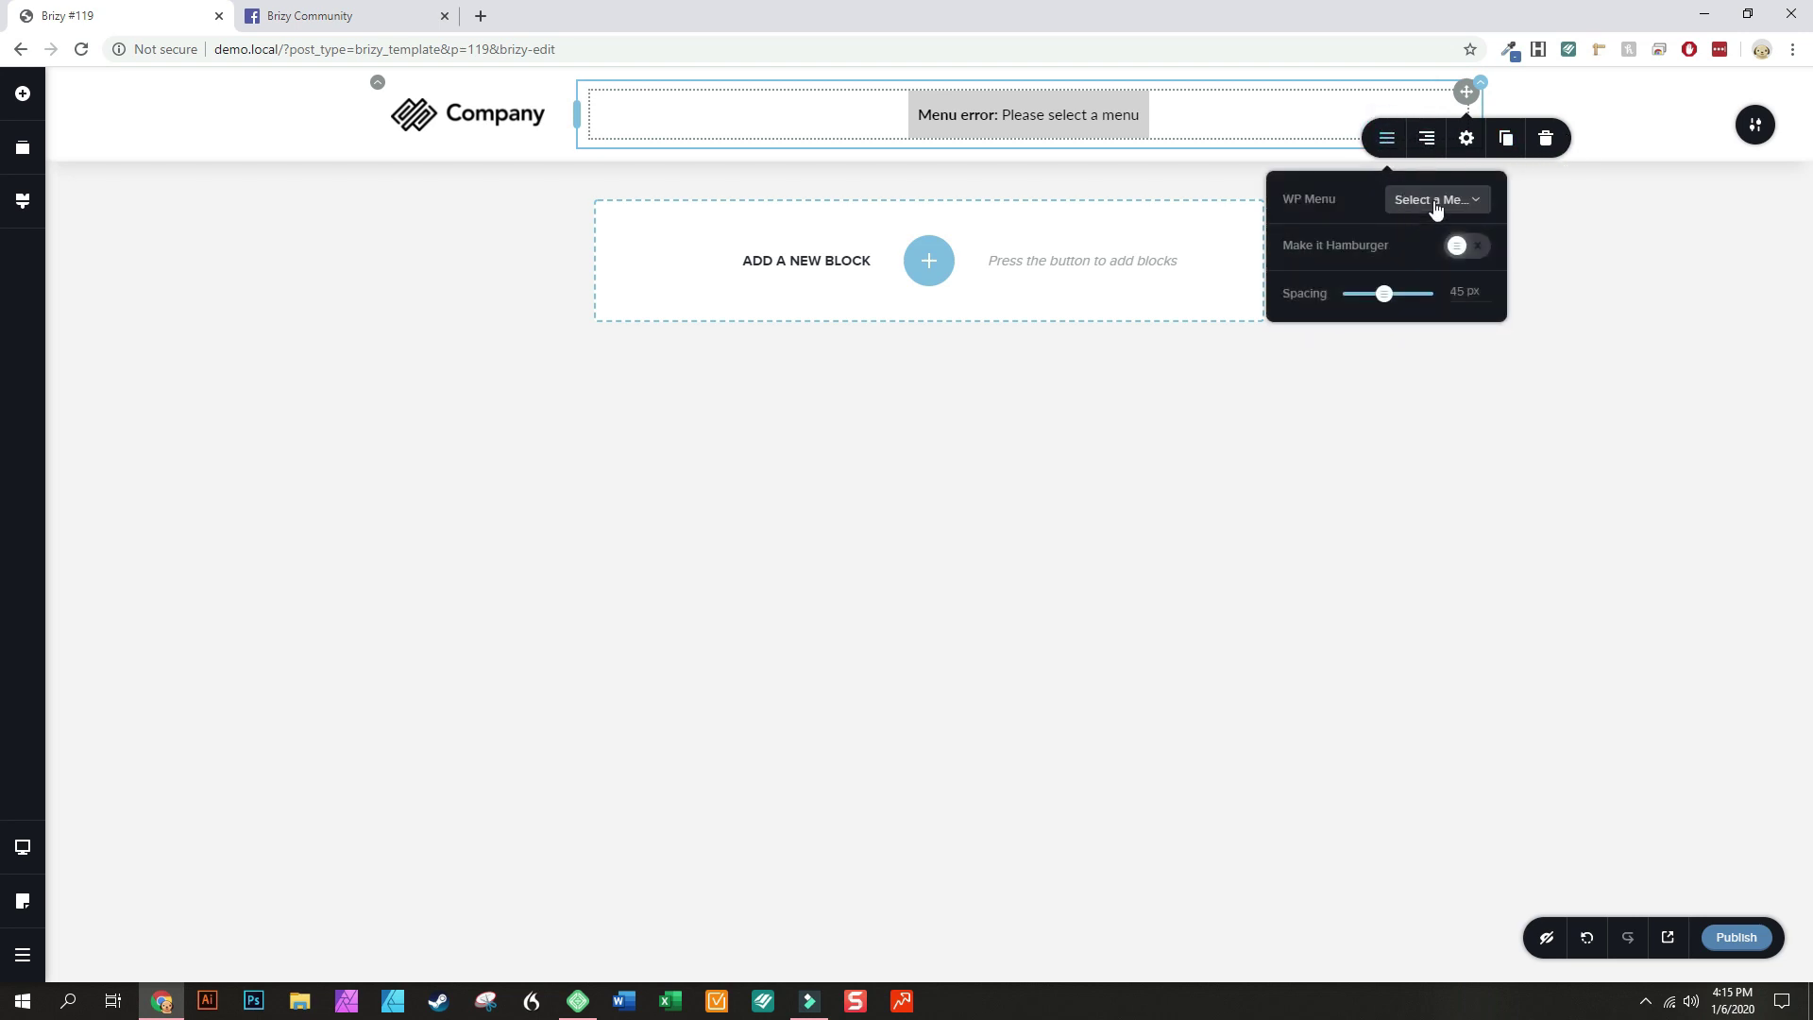
{"action": "left_click", "coordinate": [1433, 198]}
{"action": "left_click", "coordinate": [1431, 260]}
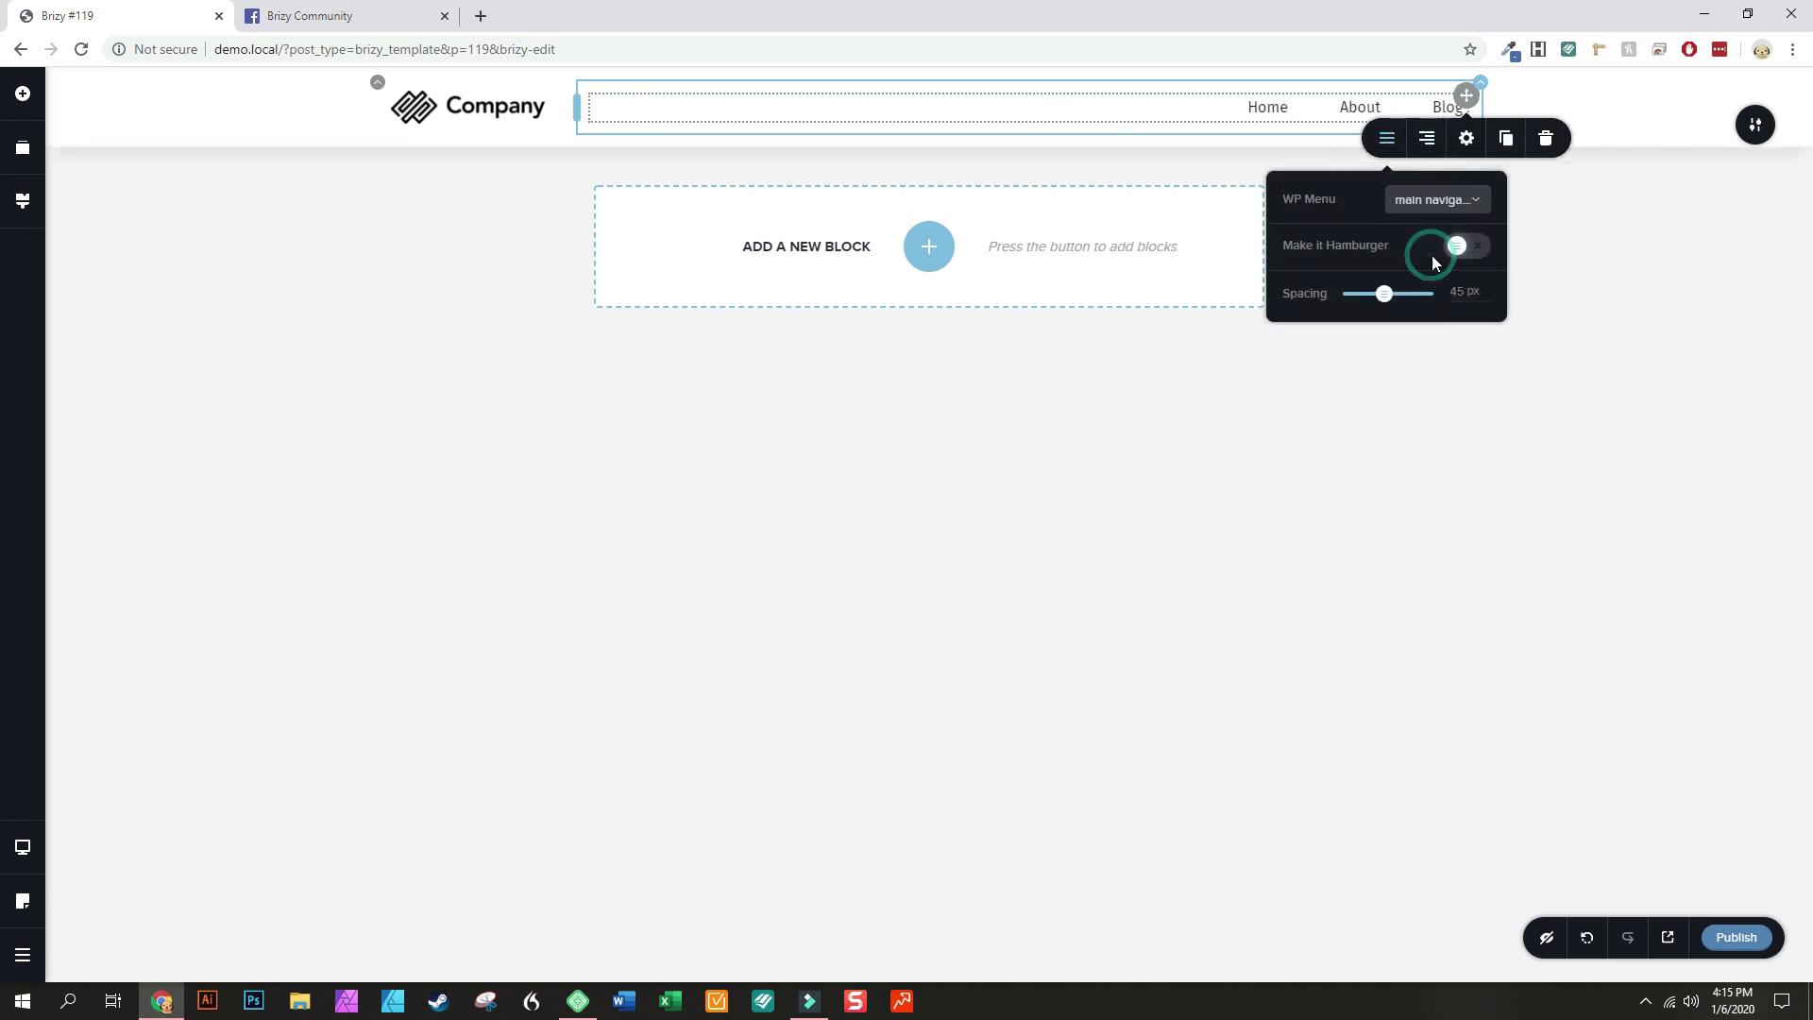
{"action": "left_click", "coordinate": [1116, 432]}
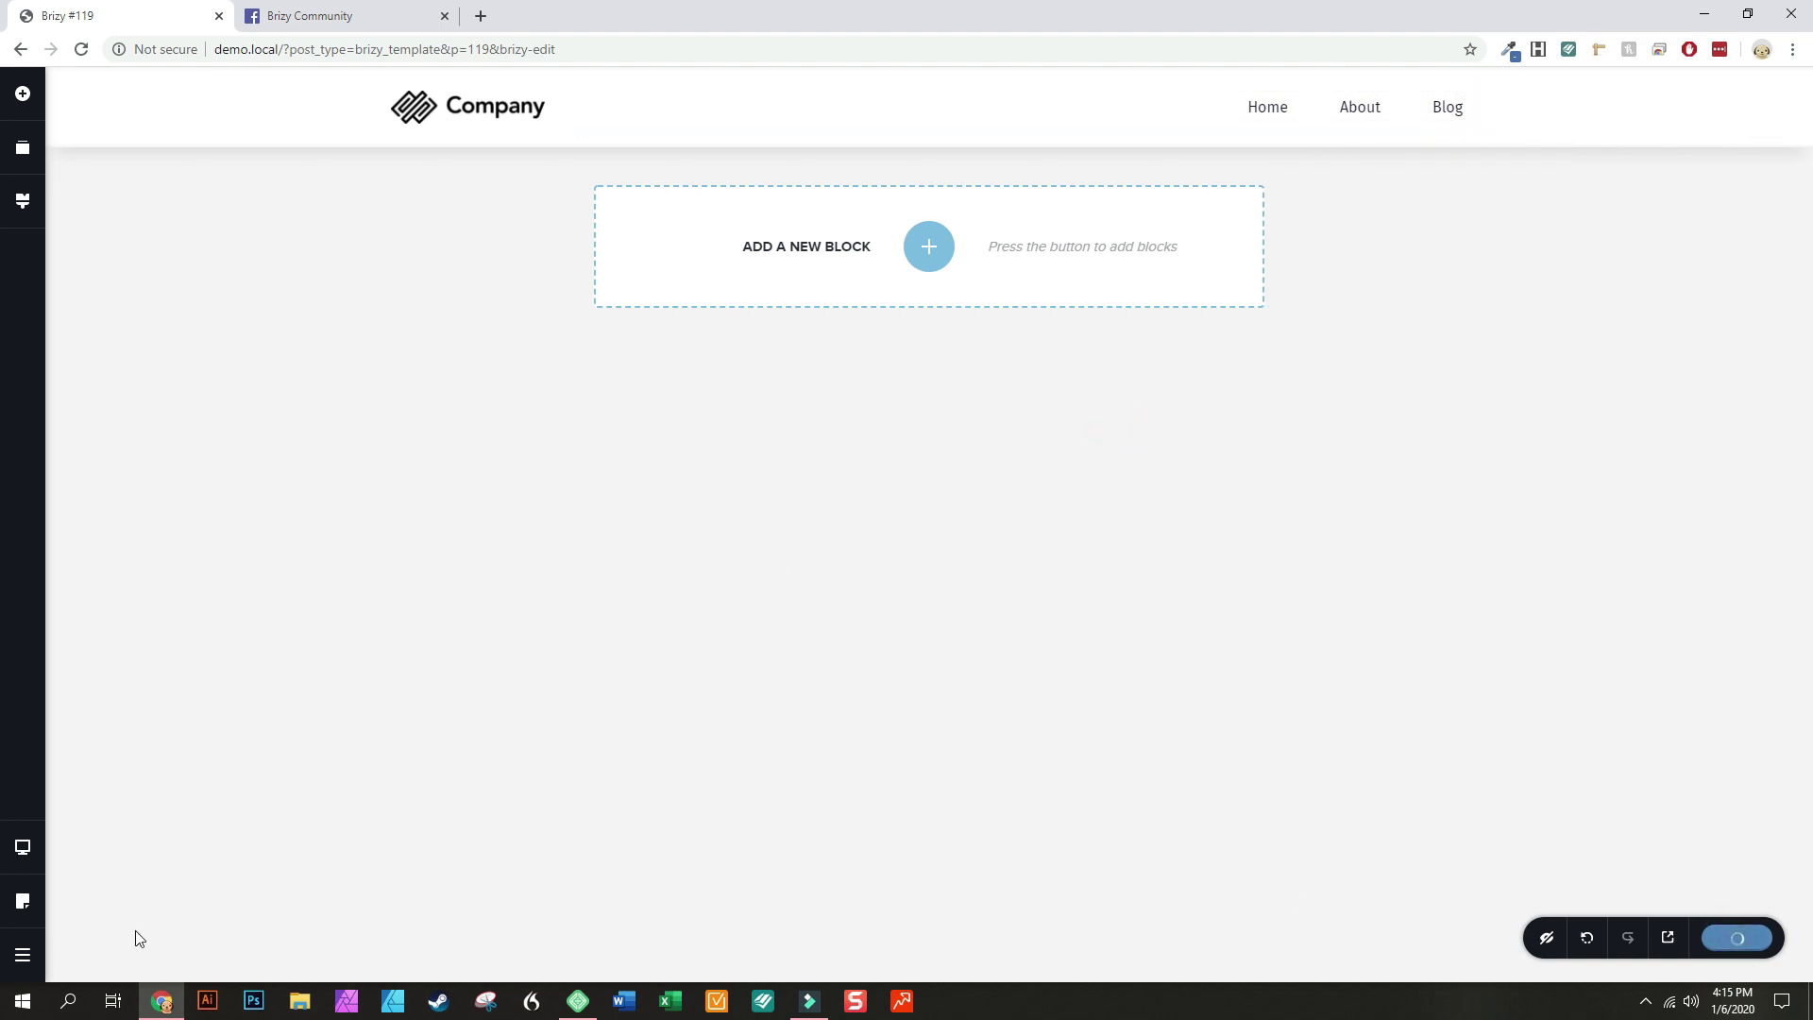
{"action": "left_click", "coordinate": [19, 953]}
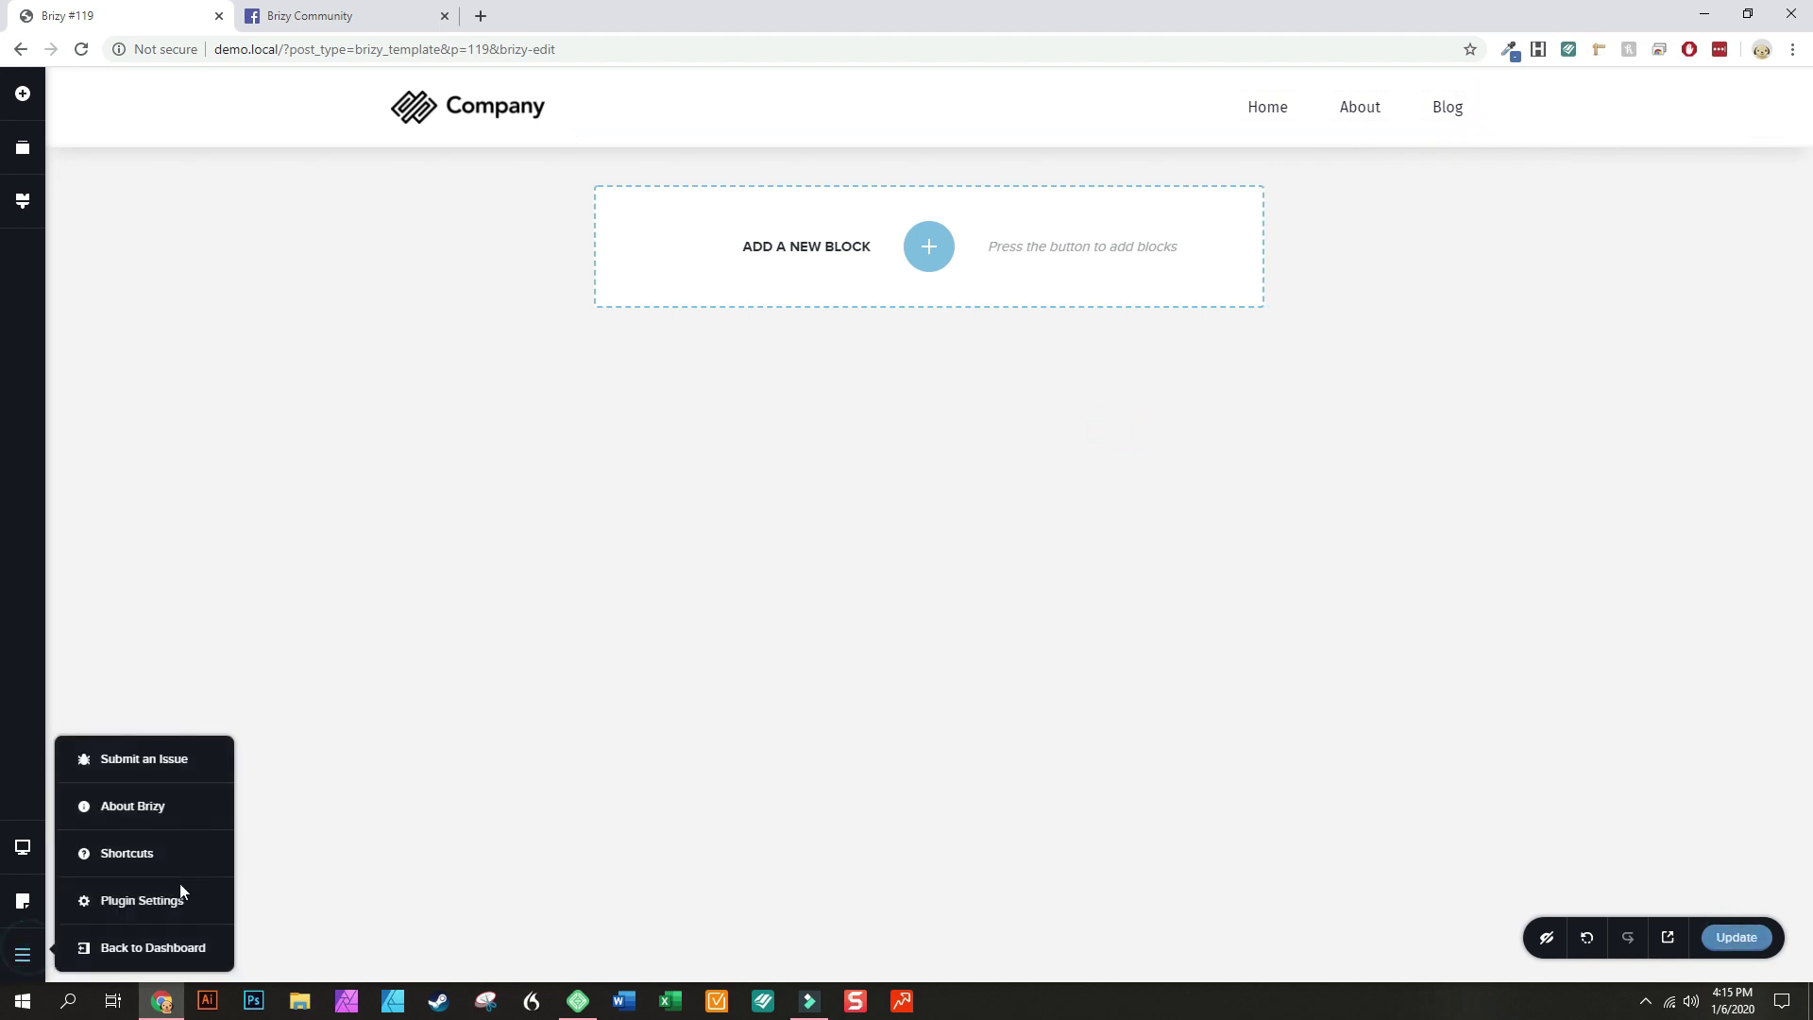
{"action": "left_click", "coordinate": [133, 949]}
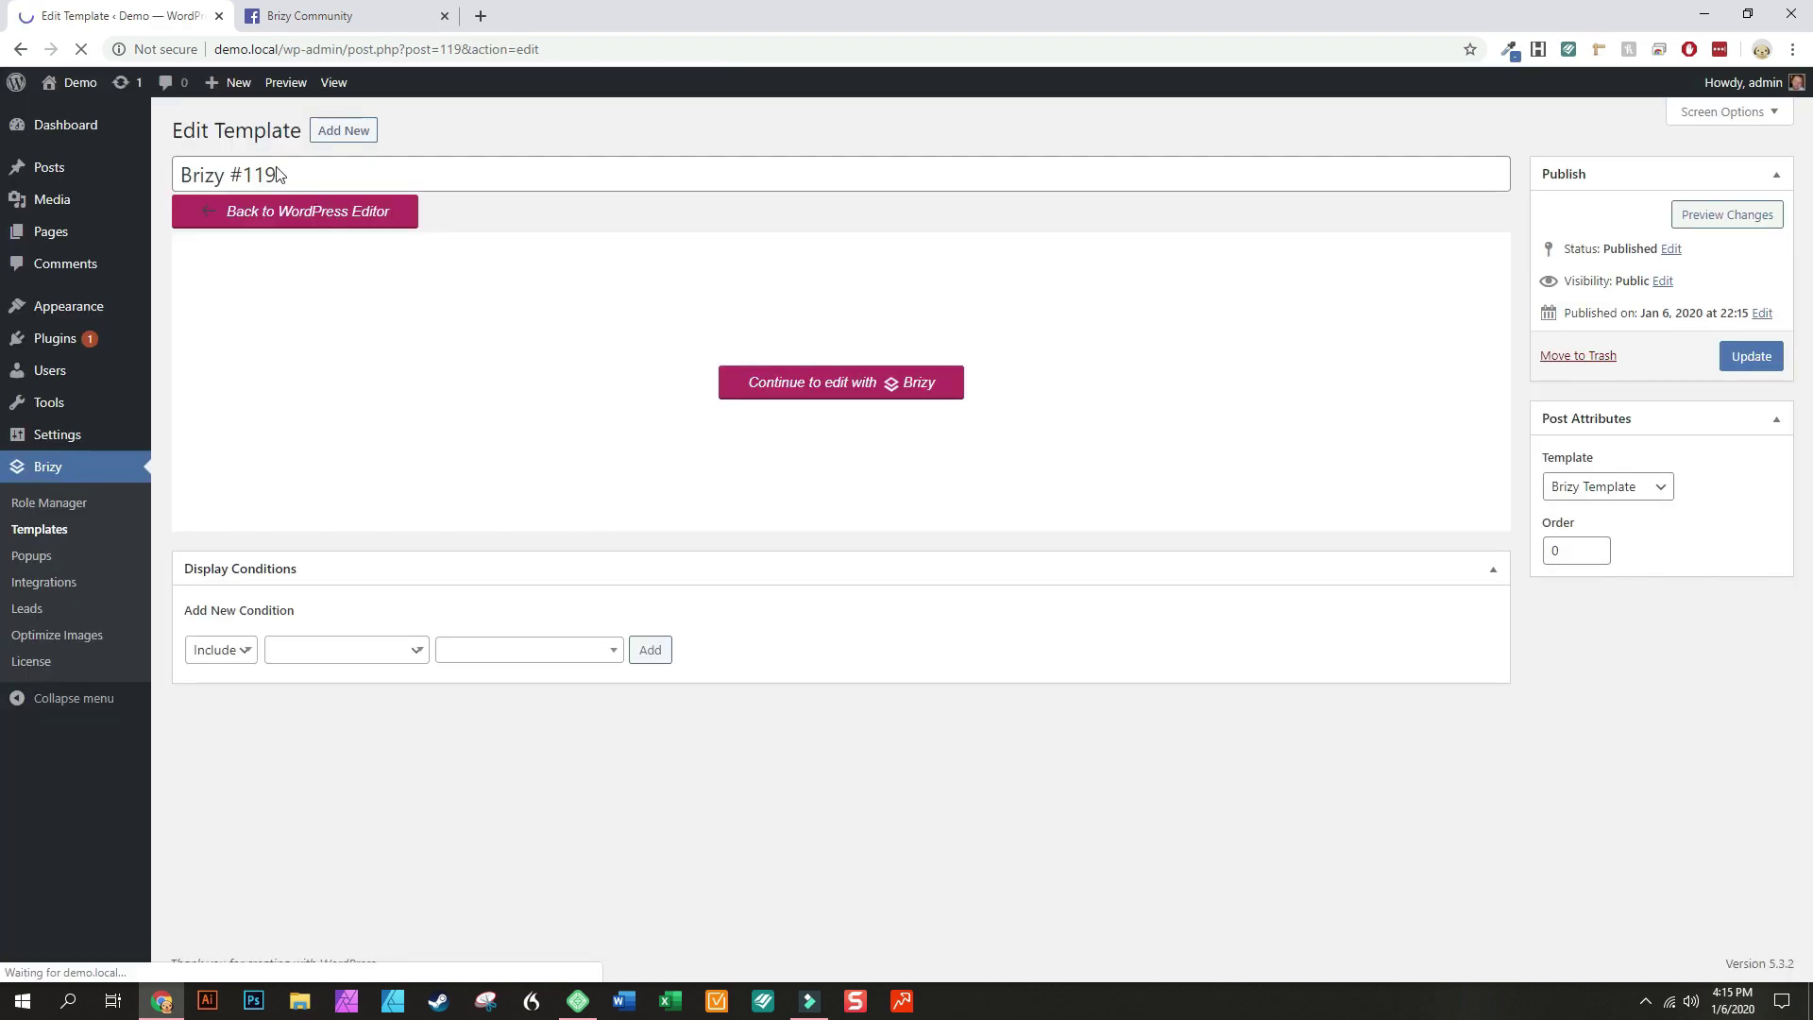
Title the template 'Header' and save it with Update
{"action": "triple_click", "coordinate": [284, 169]}
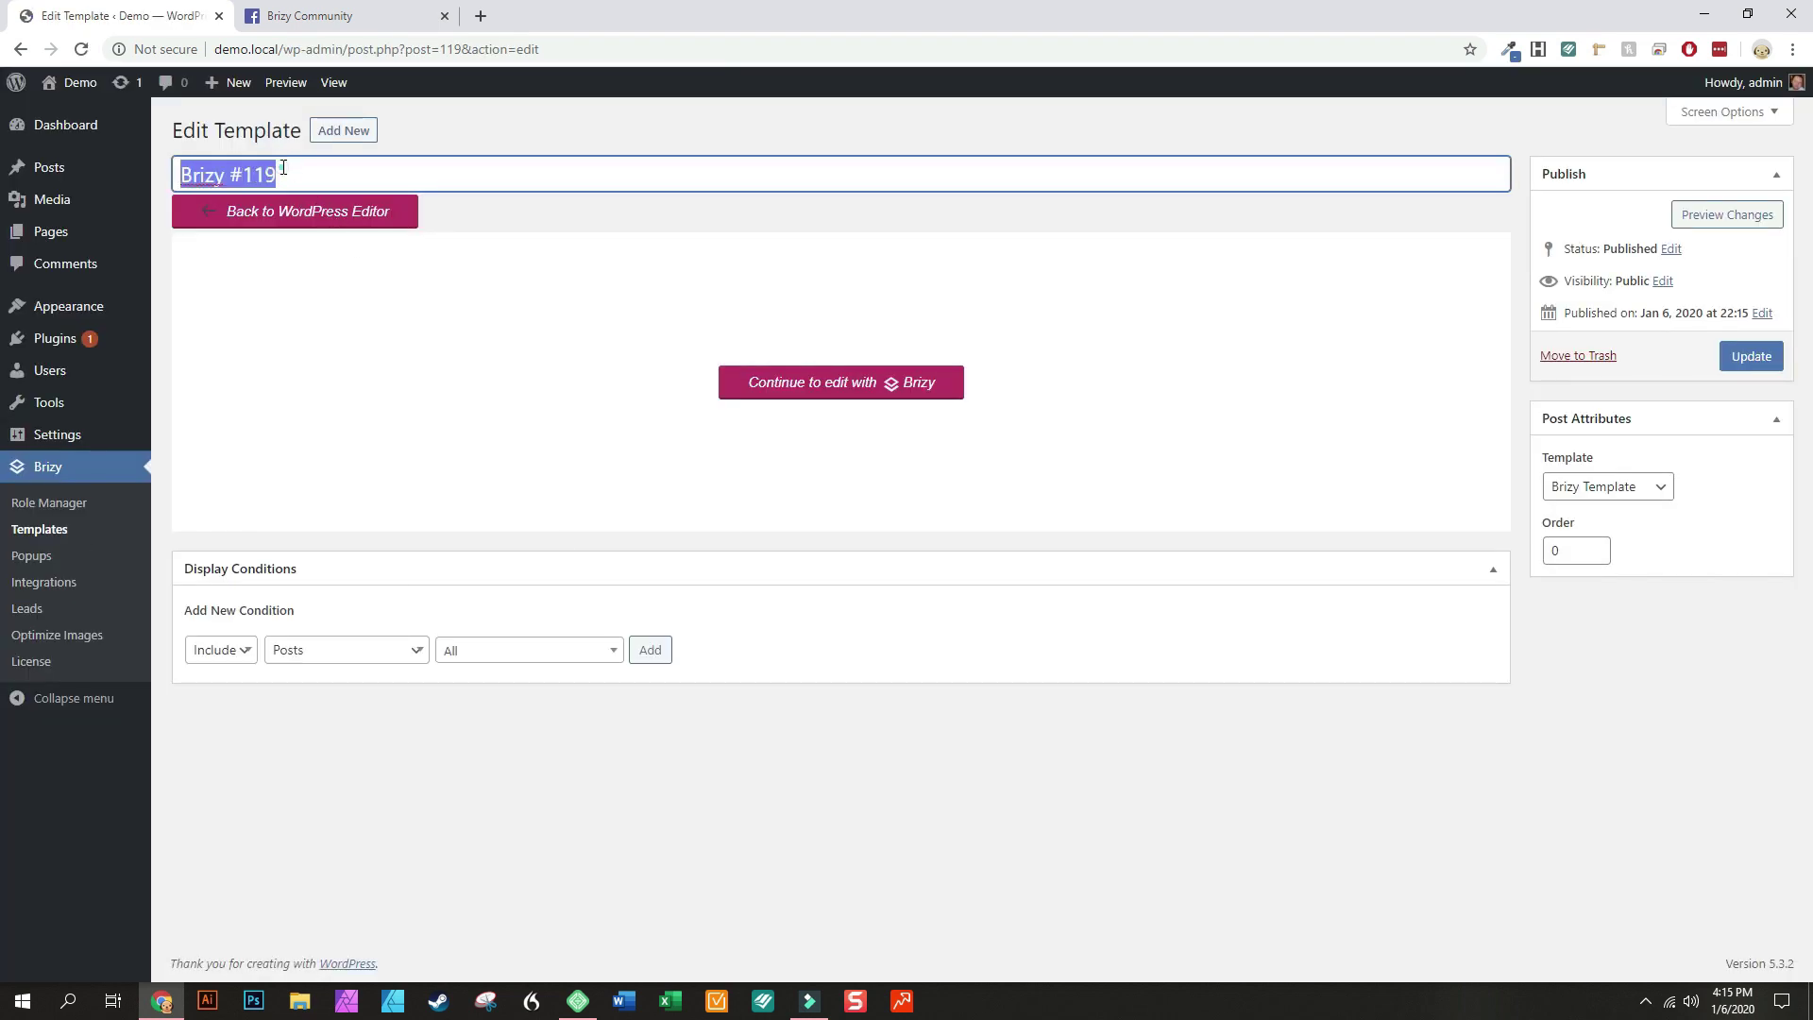
{"action": "type", "text": "Header"}
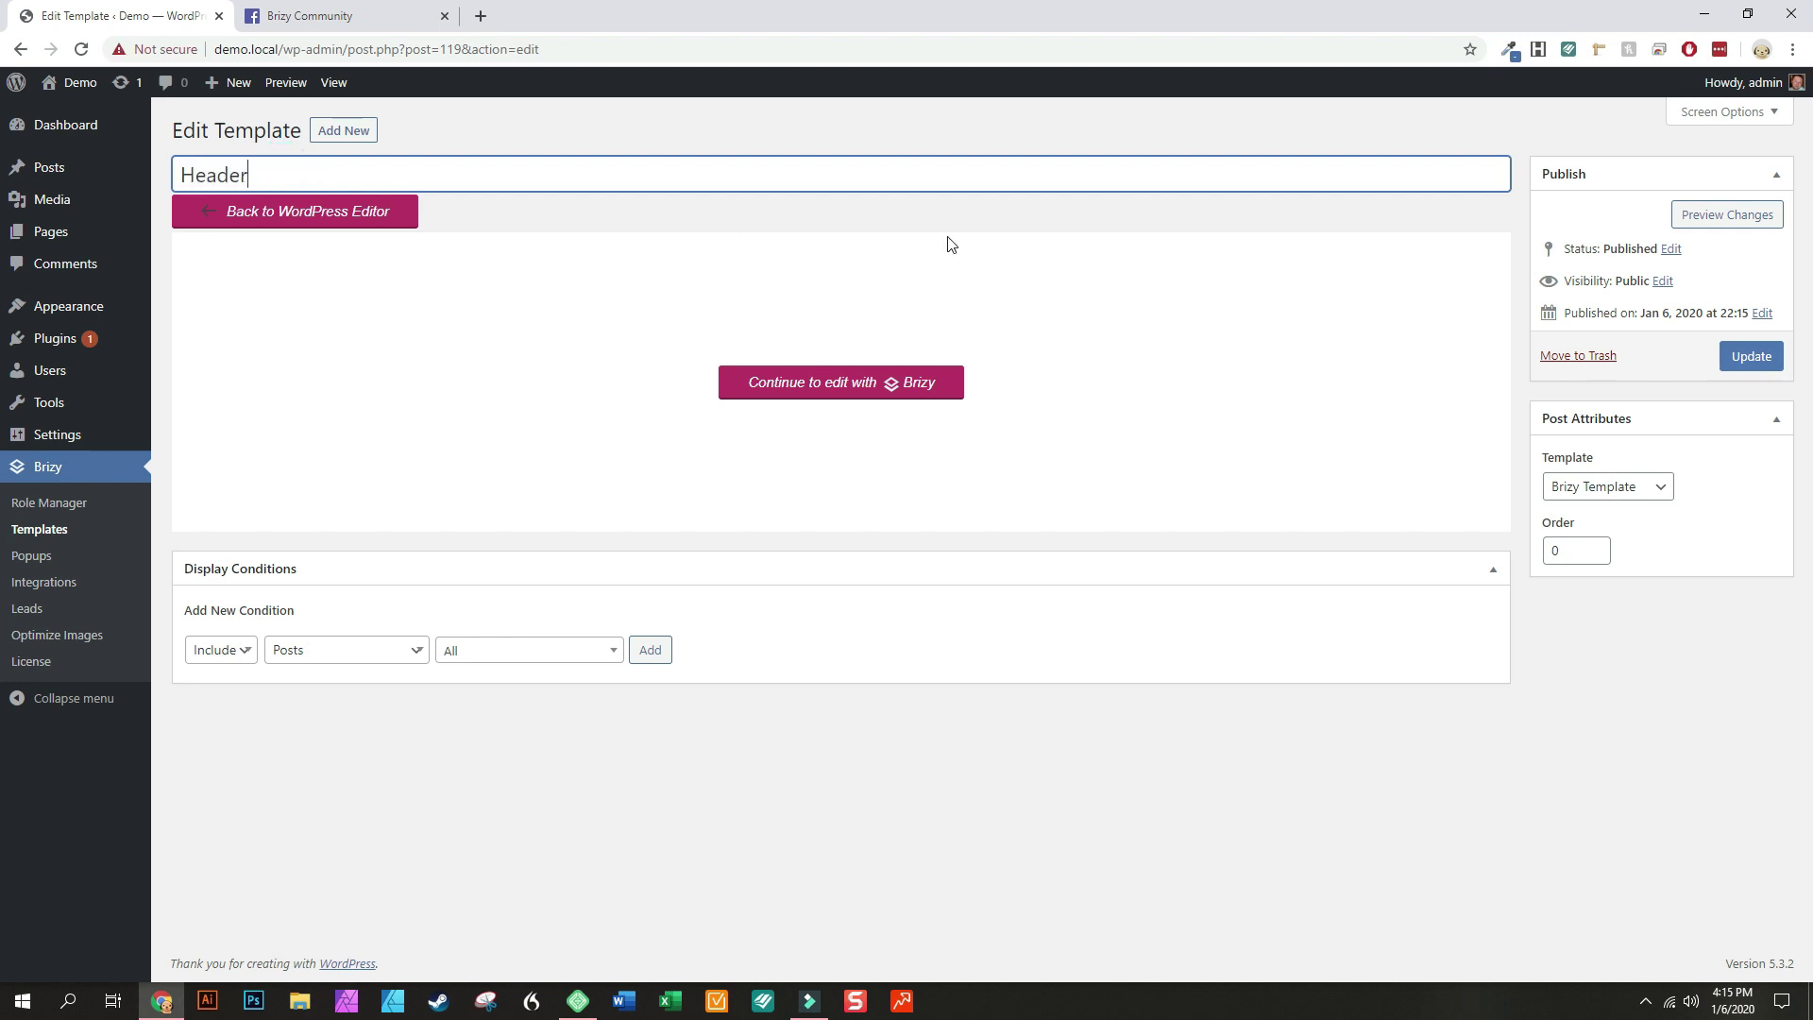
{"action": "left_click", "coordinate": [1750, 356]}
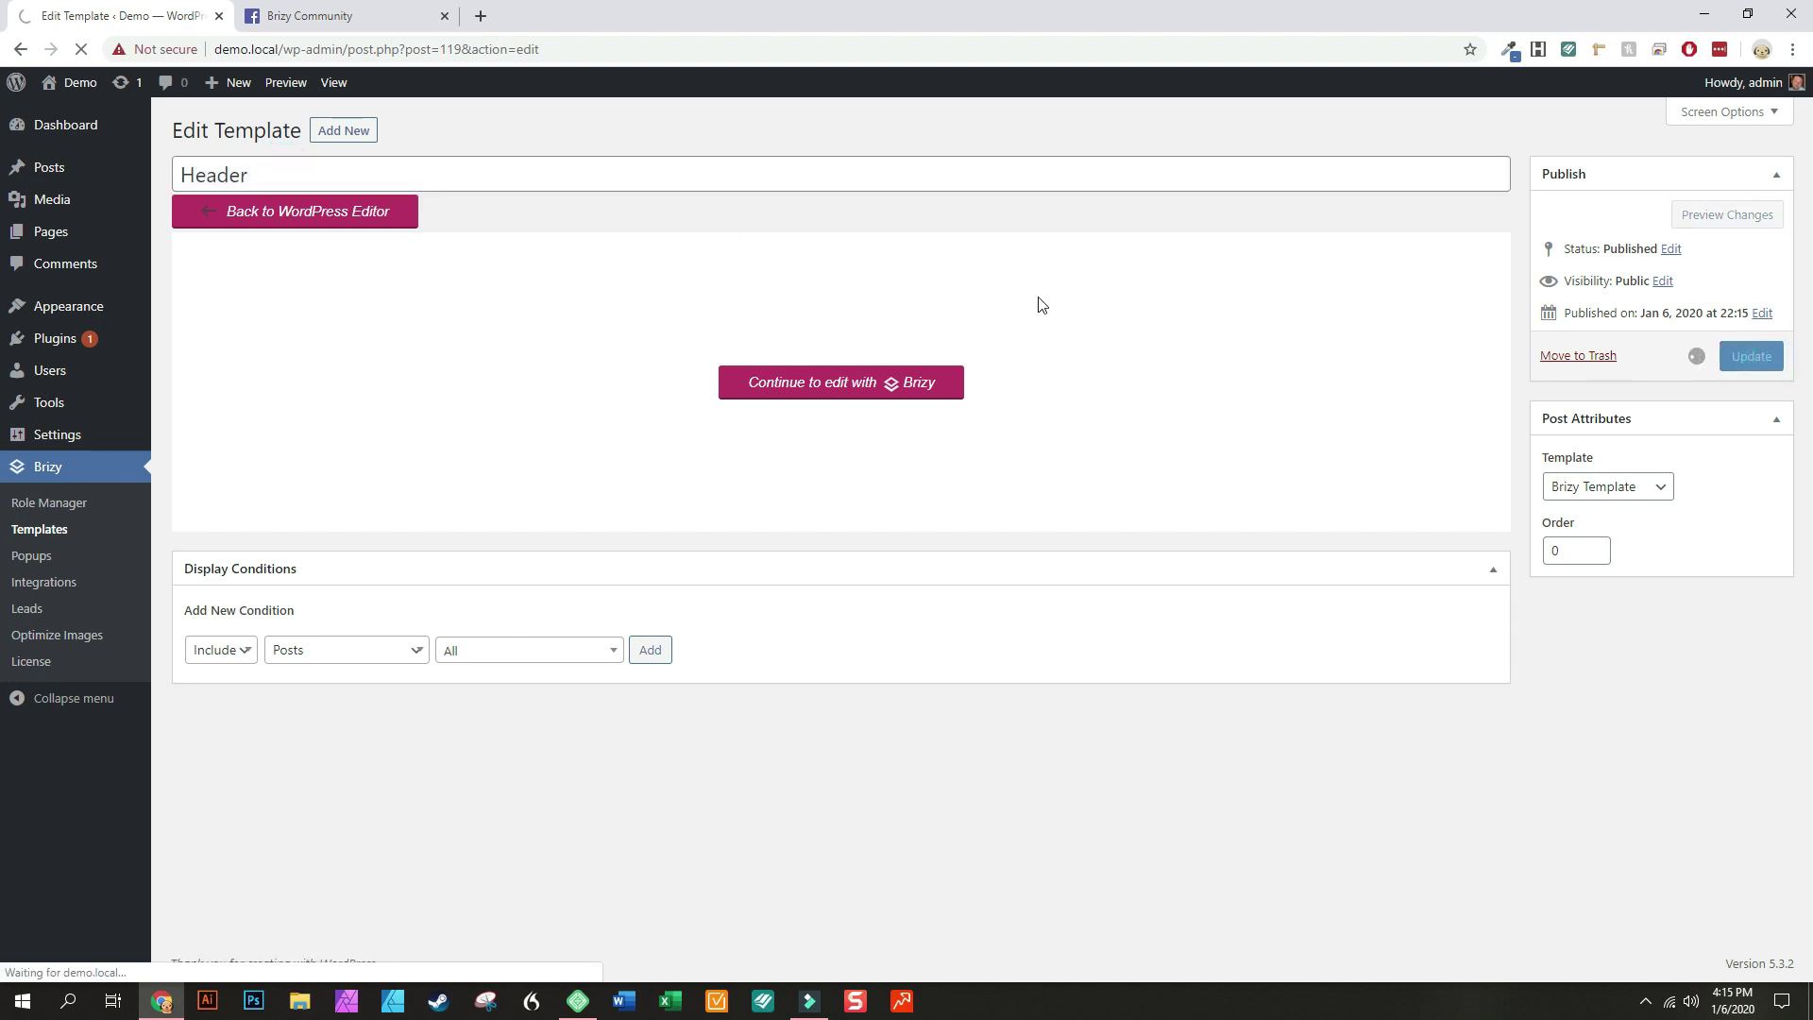
Create a new template titled 'Footer' with the Posts condition and open it in Brizy
{"action": "left_click", "coordinate": [54, 532]}
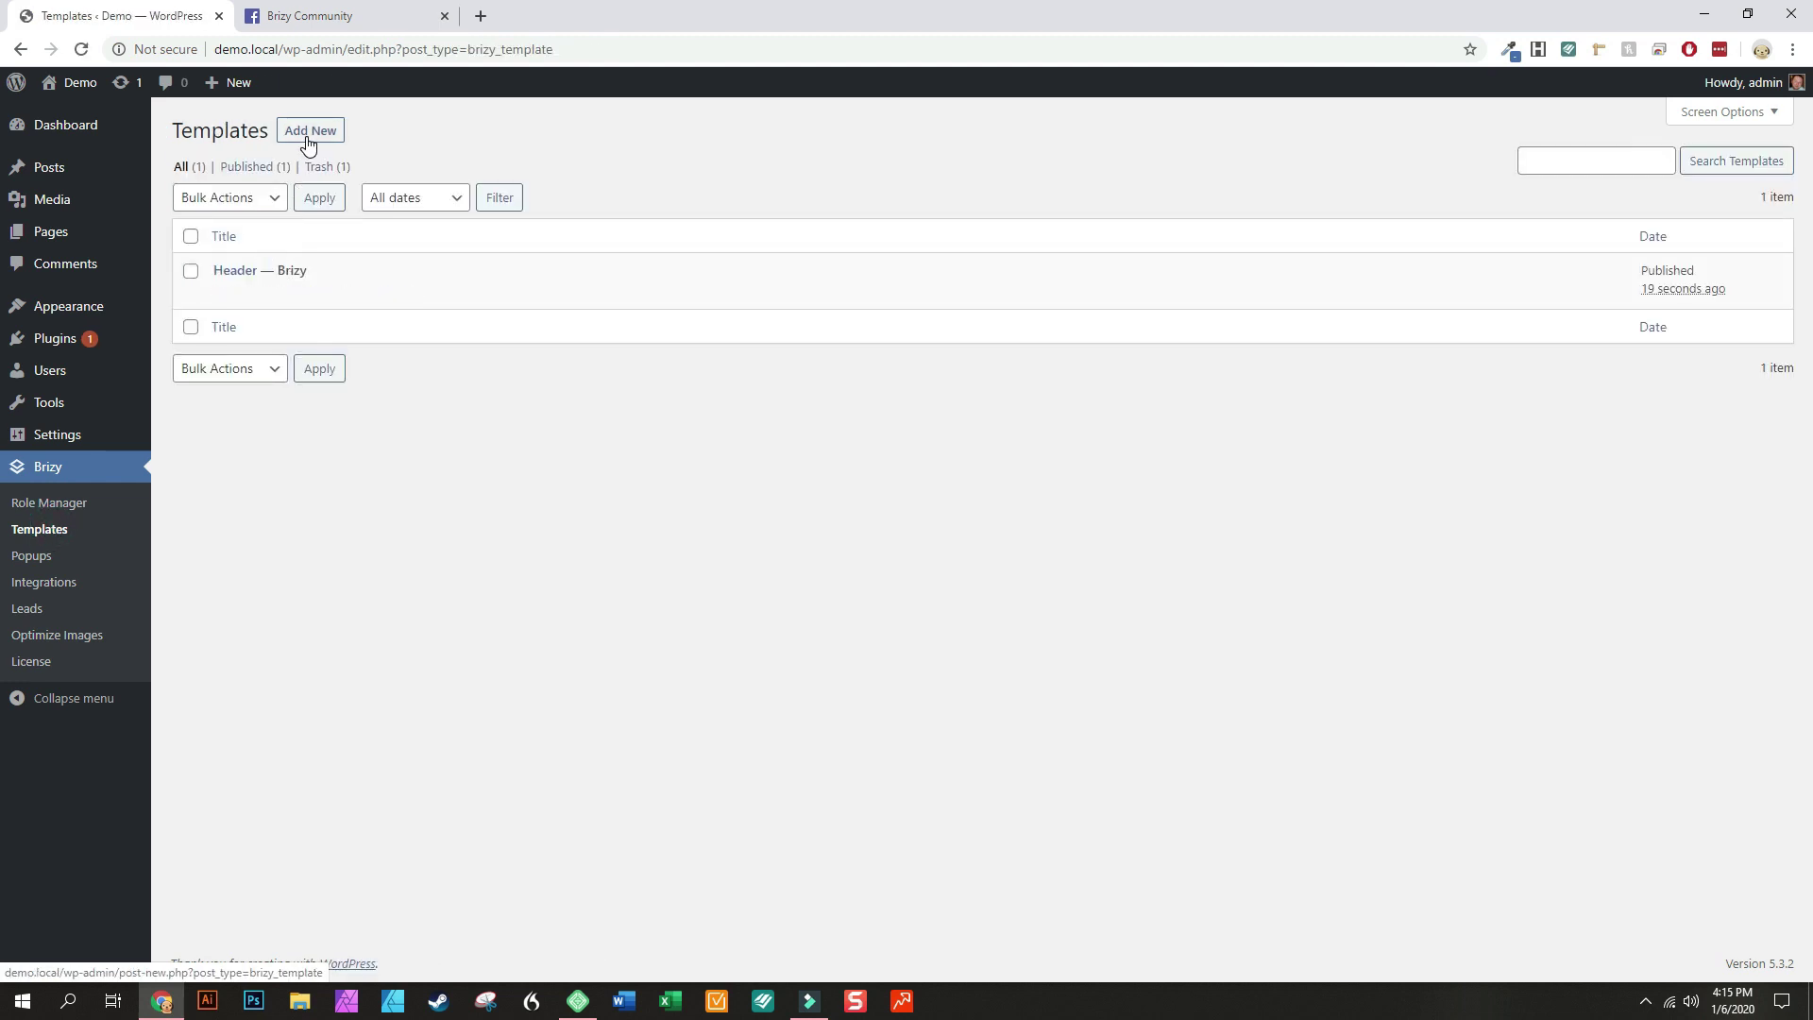
{"action": "left_click", "coordinate": [308, 141]}
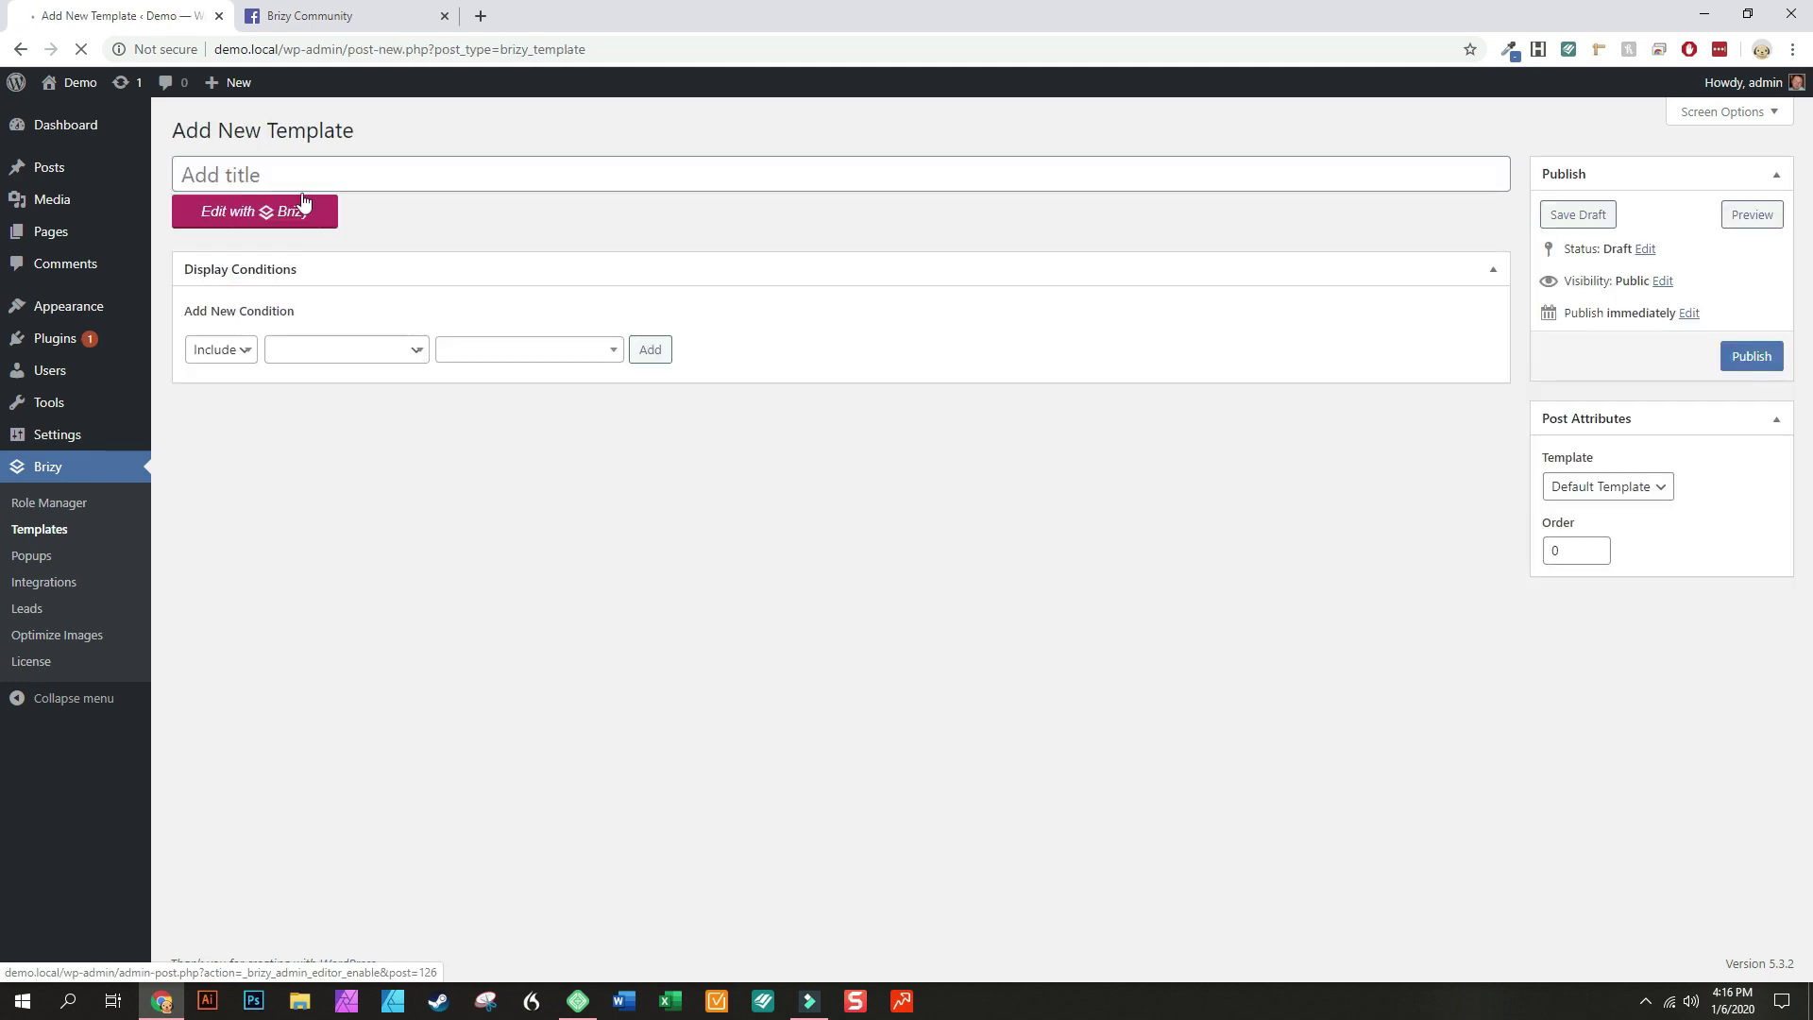
{"action": "left_click", "coordinate": [292, 180]}
{"action": "type", "text": "Footer"}
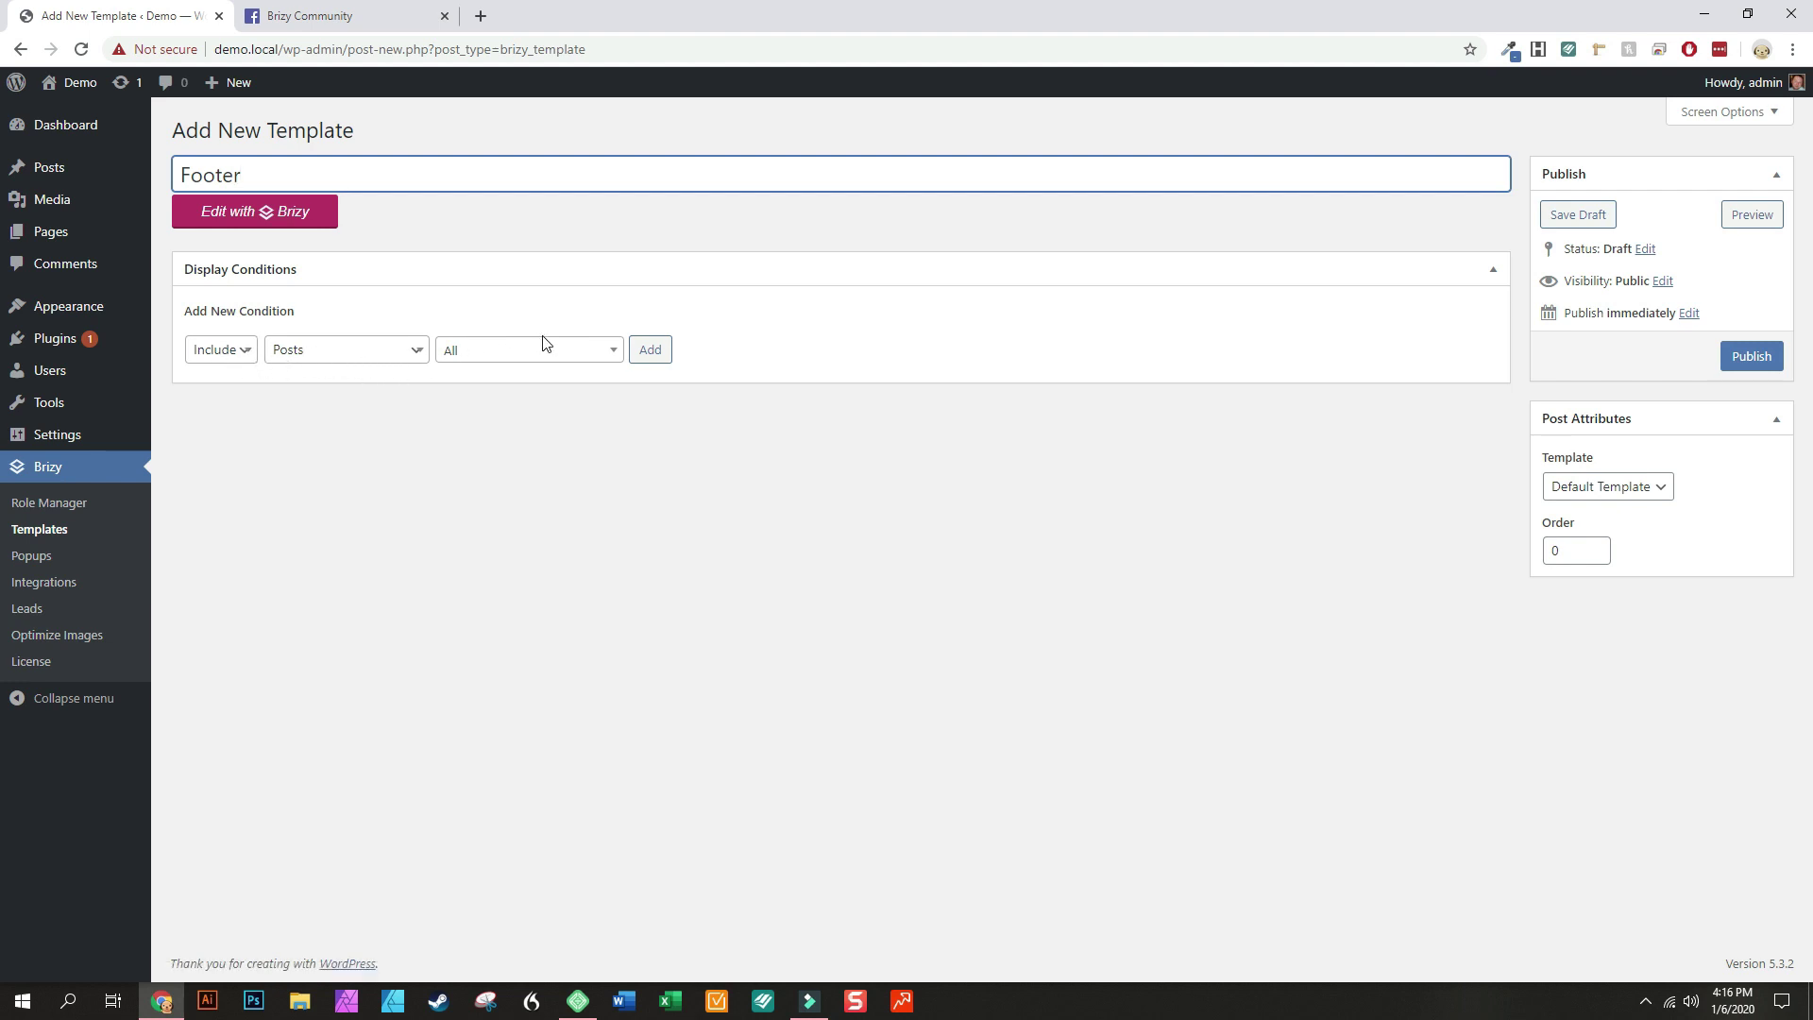
{"action": "left_click", "coordinate": [358, 350]}
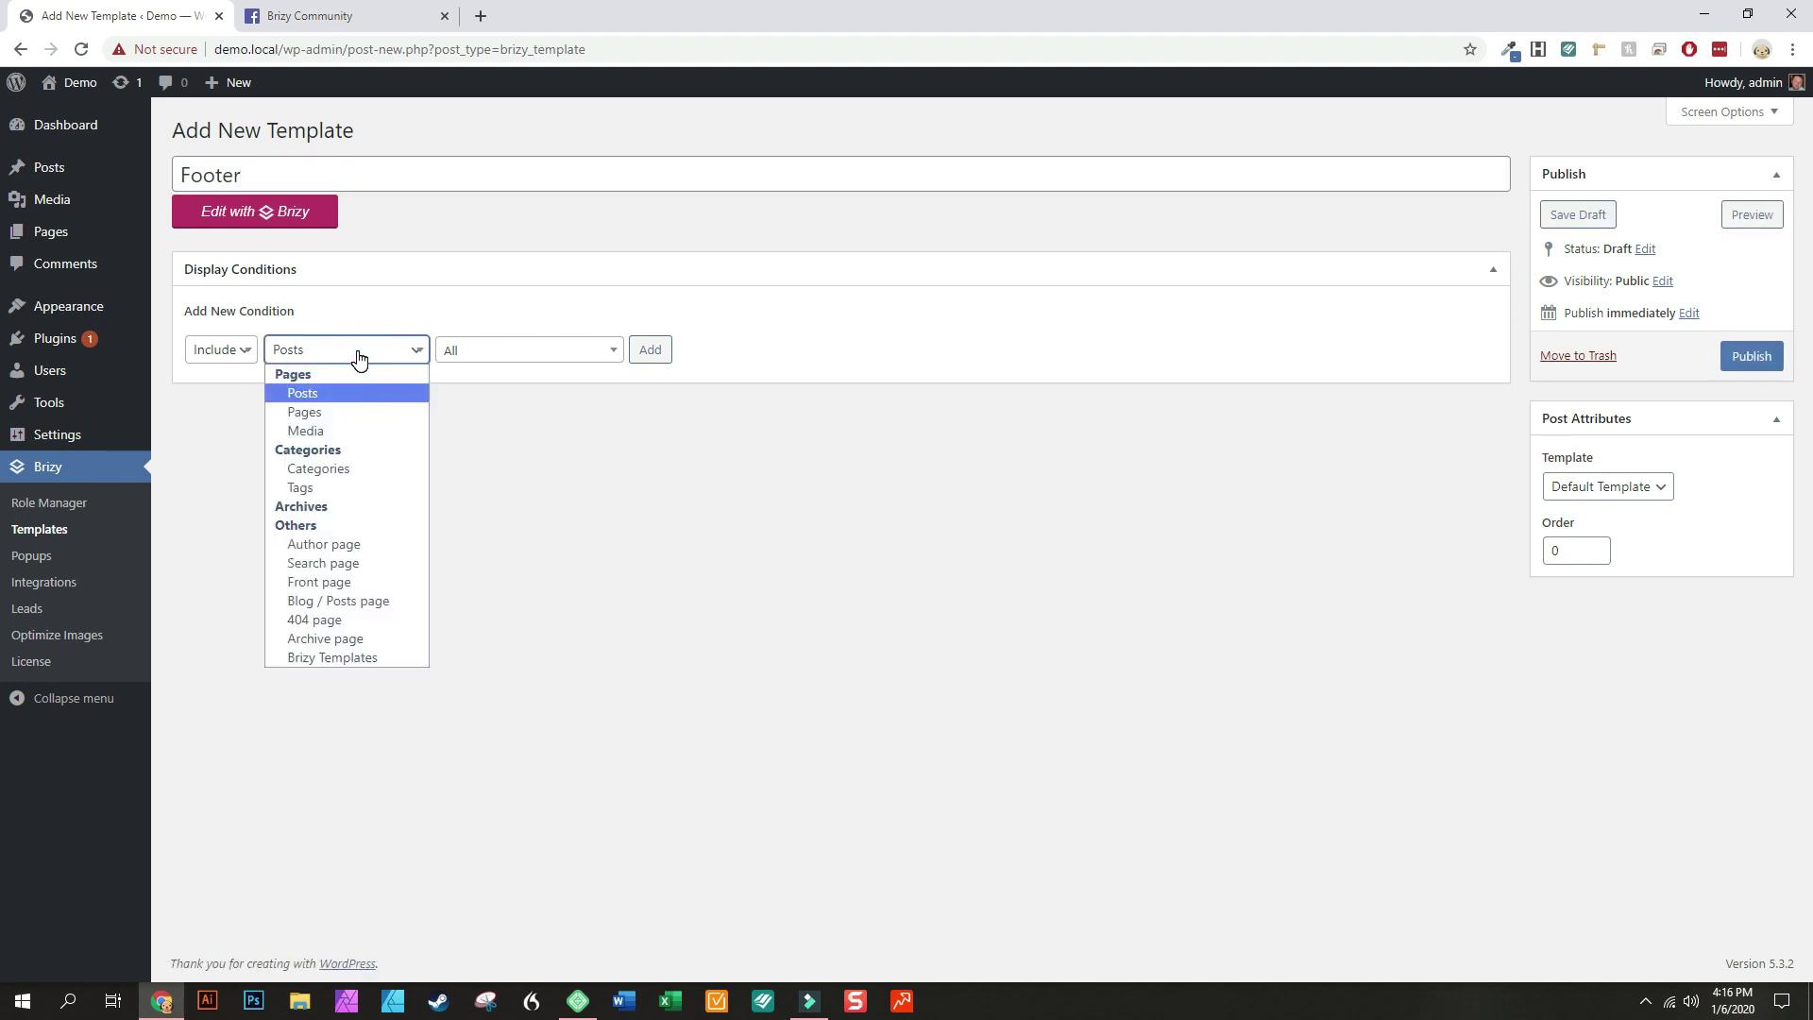
{"action": "left_click", "coordinate": [307, 392]}
{"action": "left_click", "coordinate": [249, 212]}
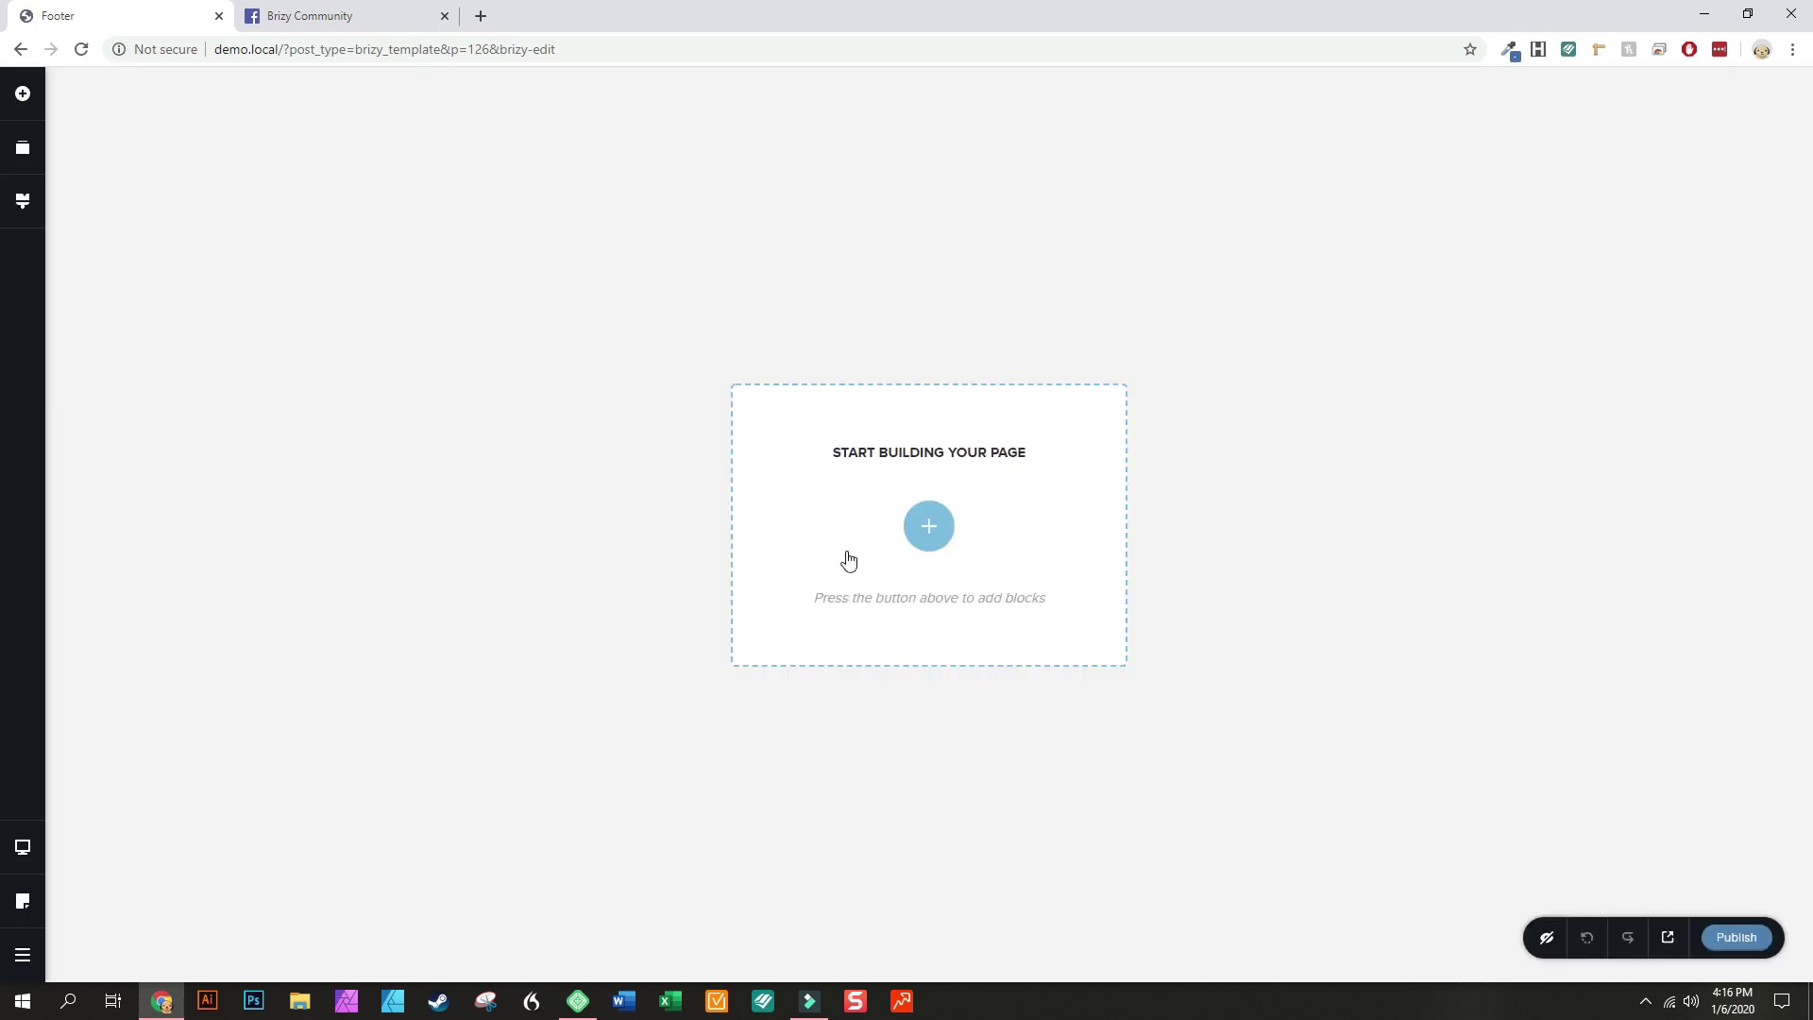
Insert the first Footers-category block with About Us, Services and Contact columns
{"action": "left_click", "coordinate": [929, 527]}
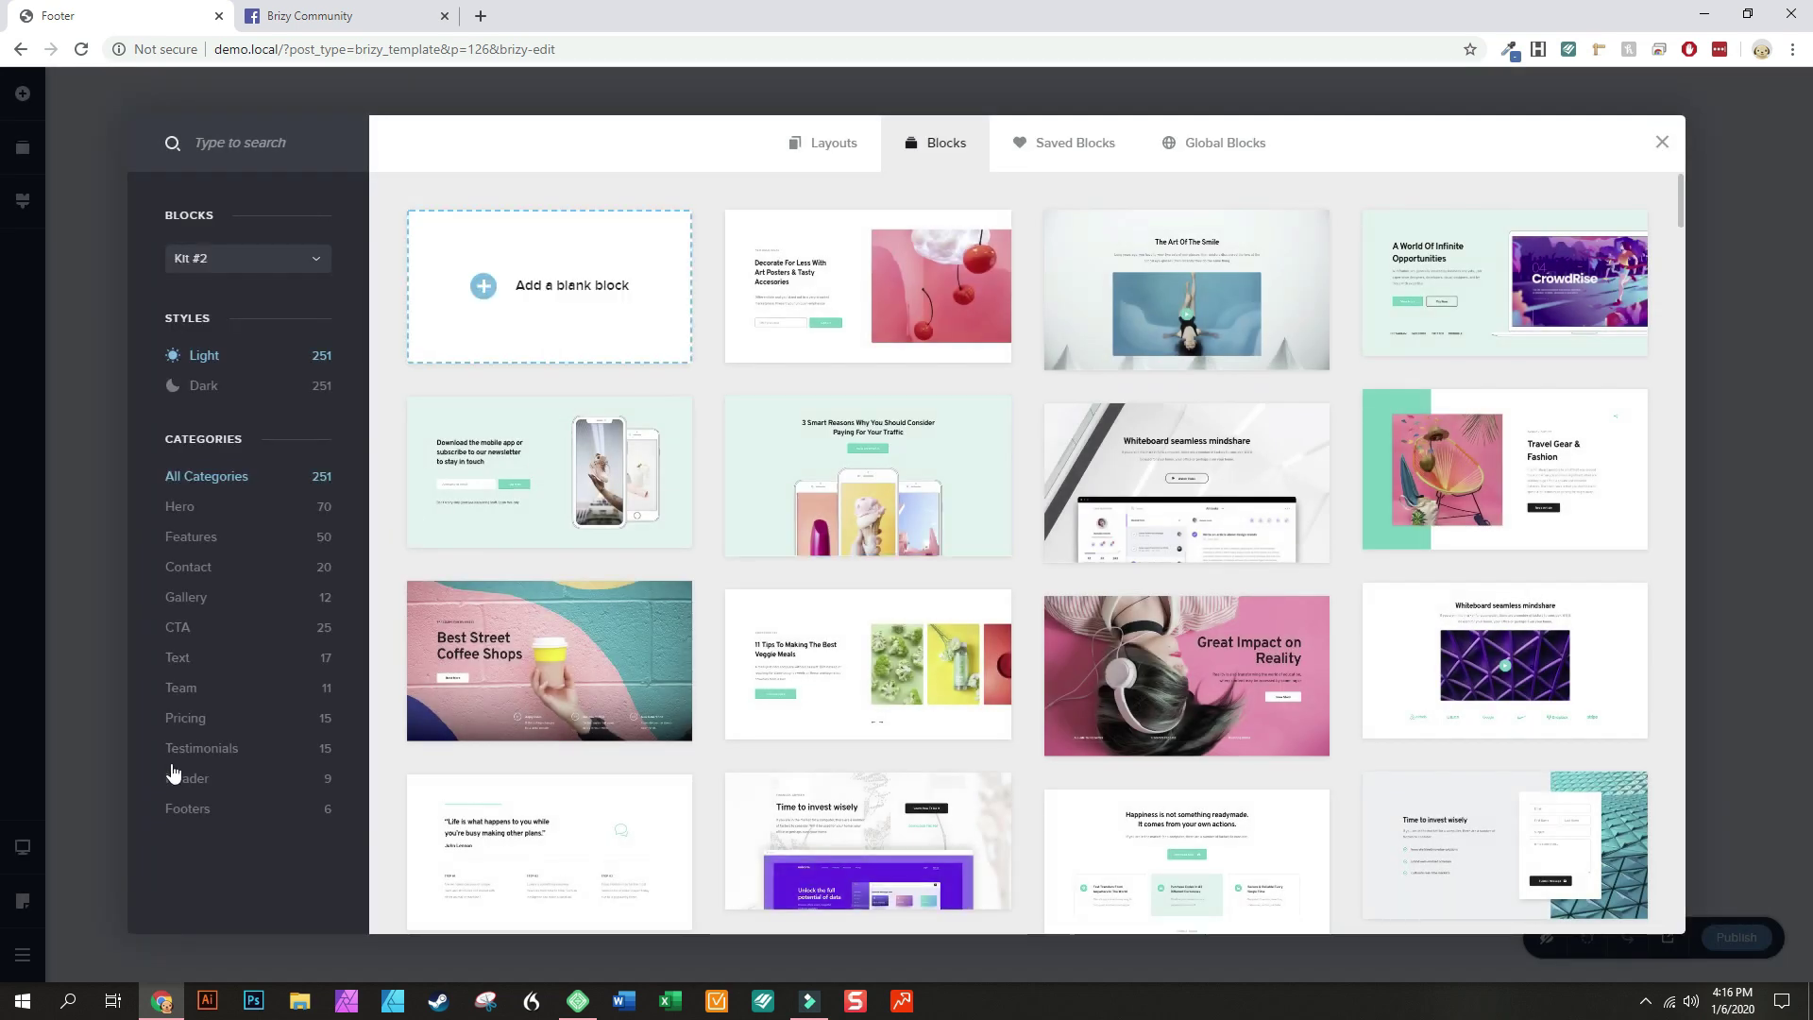
{"action": "left_click", "coordinate": [184, 809]}
{"action": "left_click", "coordinate": [593, 274]}
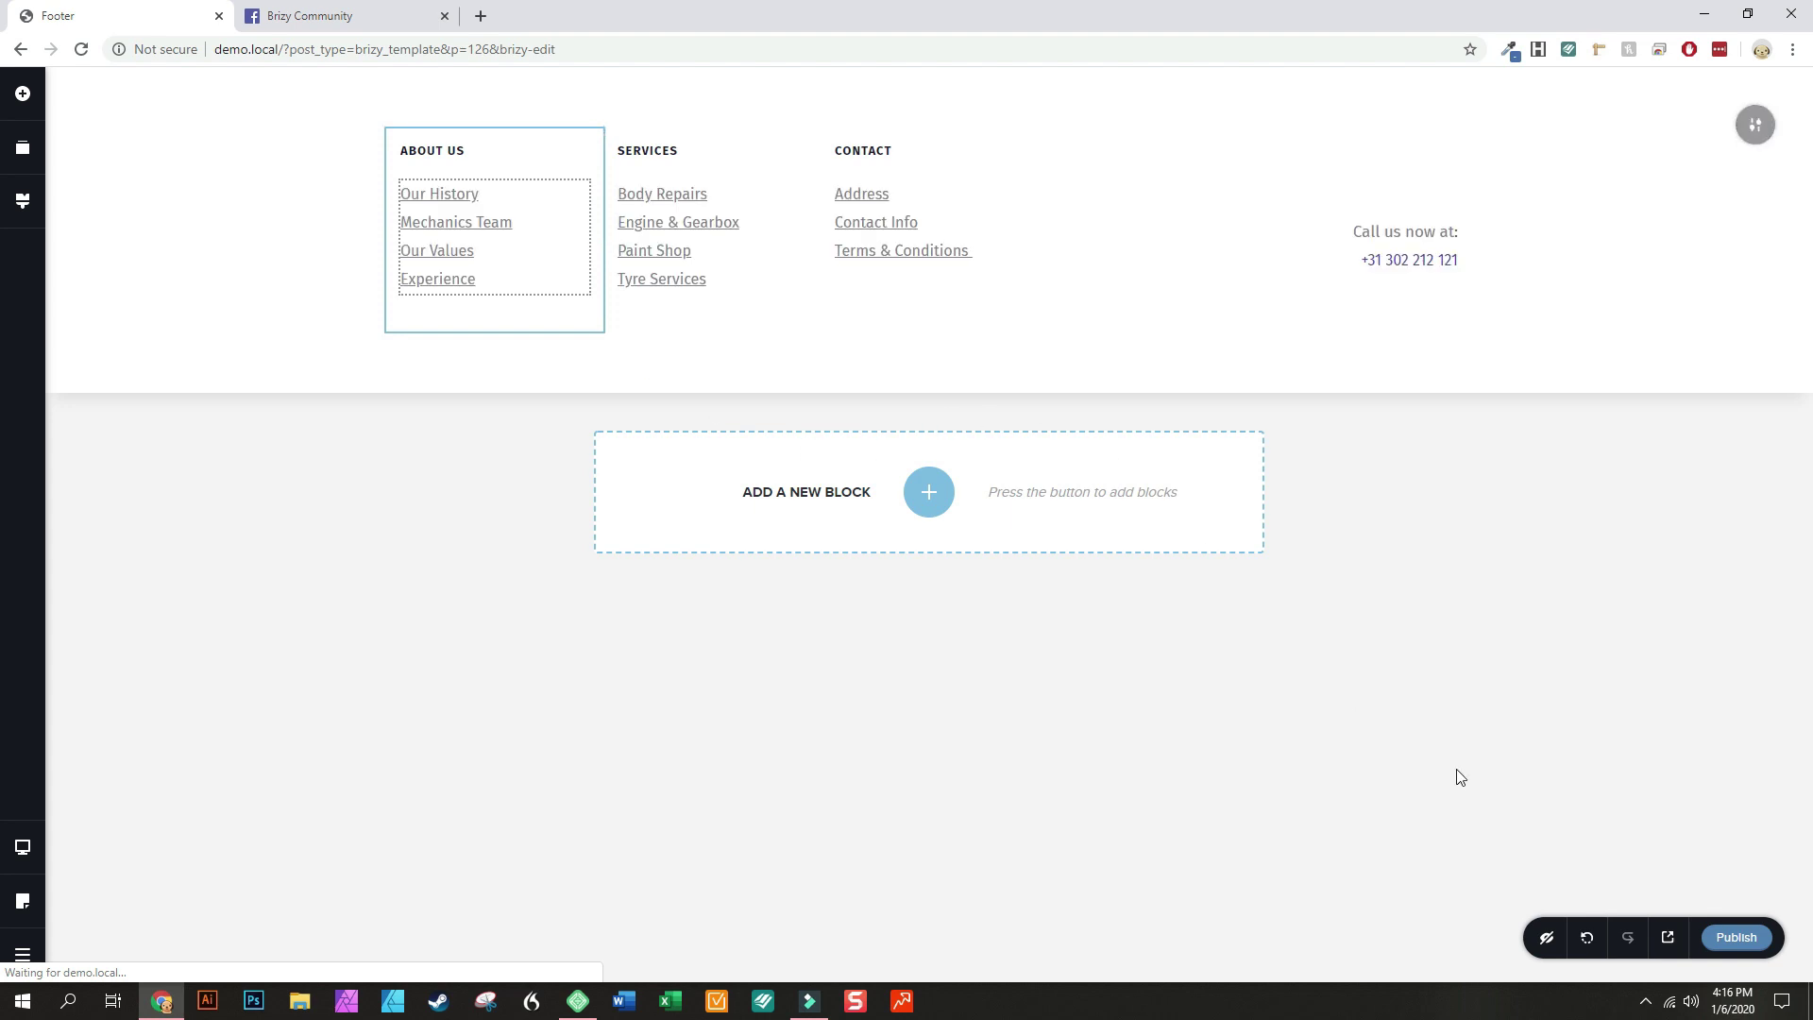
Publish the Footer template and go back to the WordPress dashboard
{"action": "left_click", "coordinate": [1735, 938]}
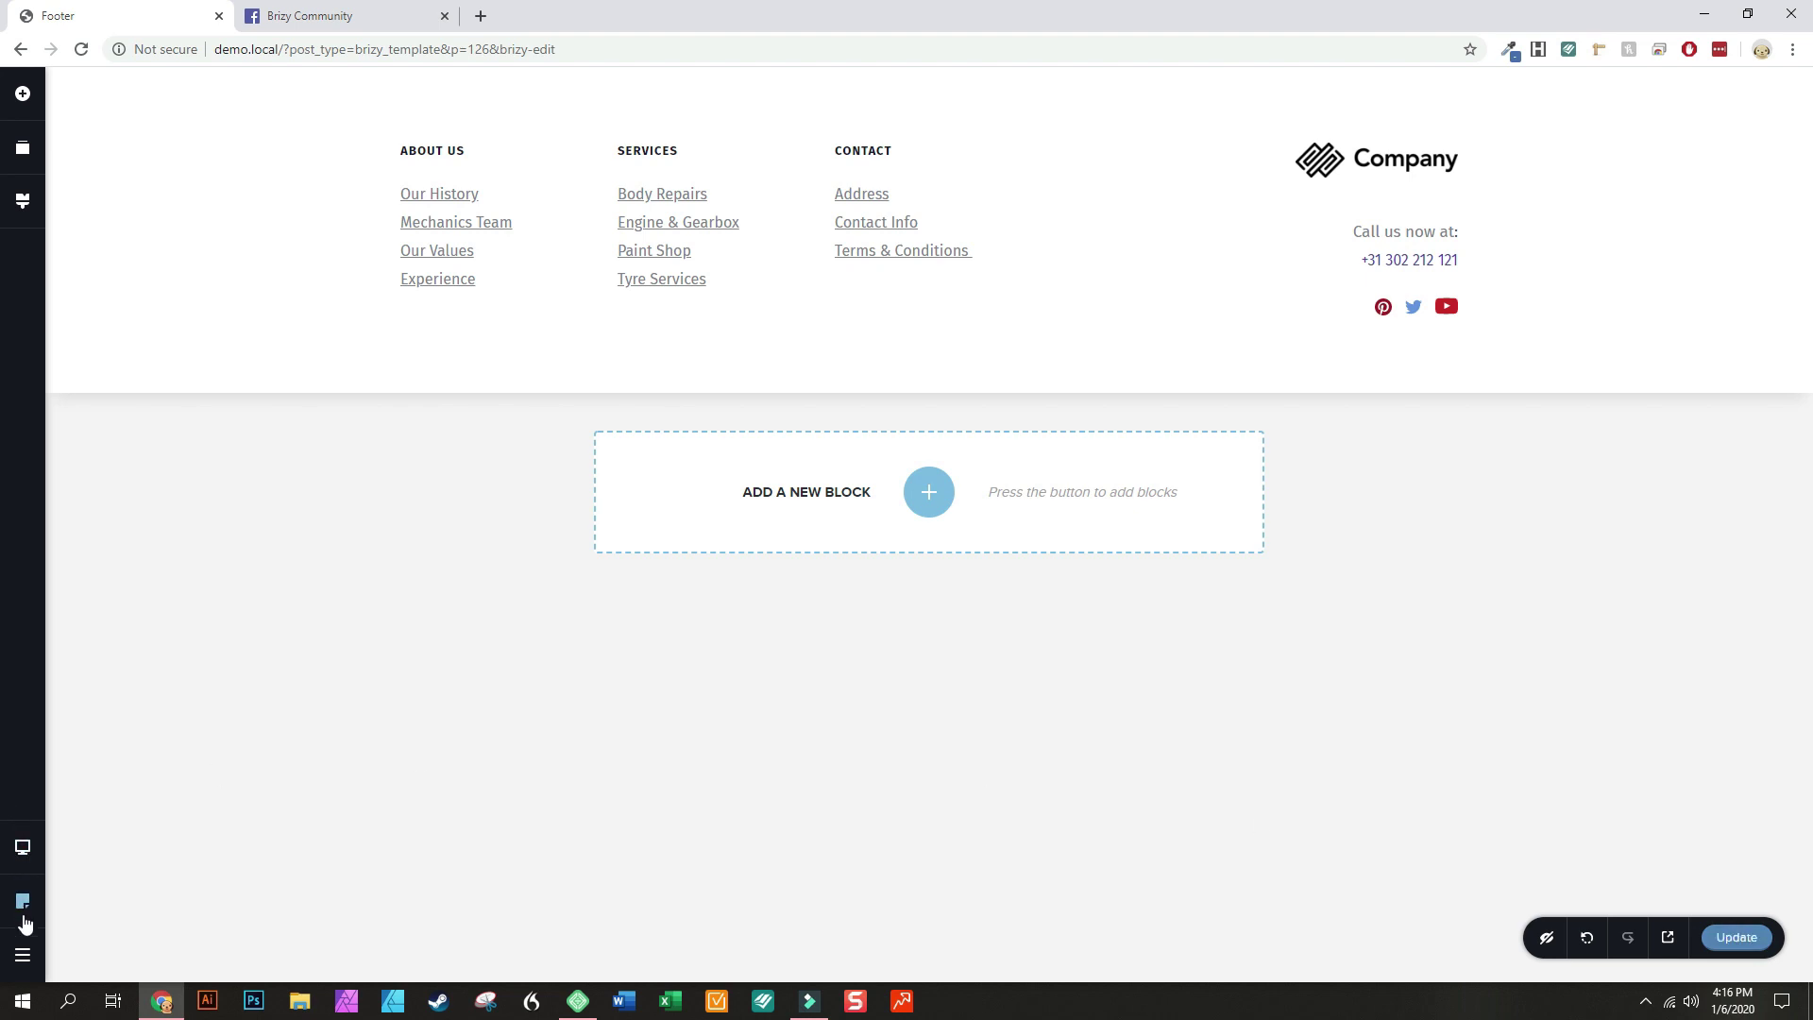
{"action": "left_click", "coordinate": [29, 957]}
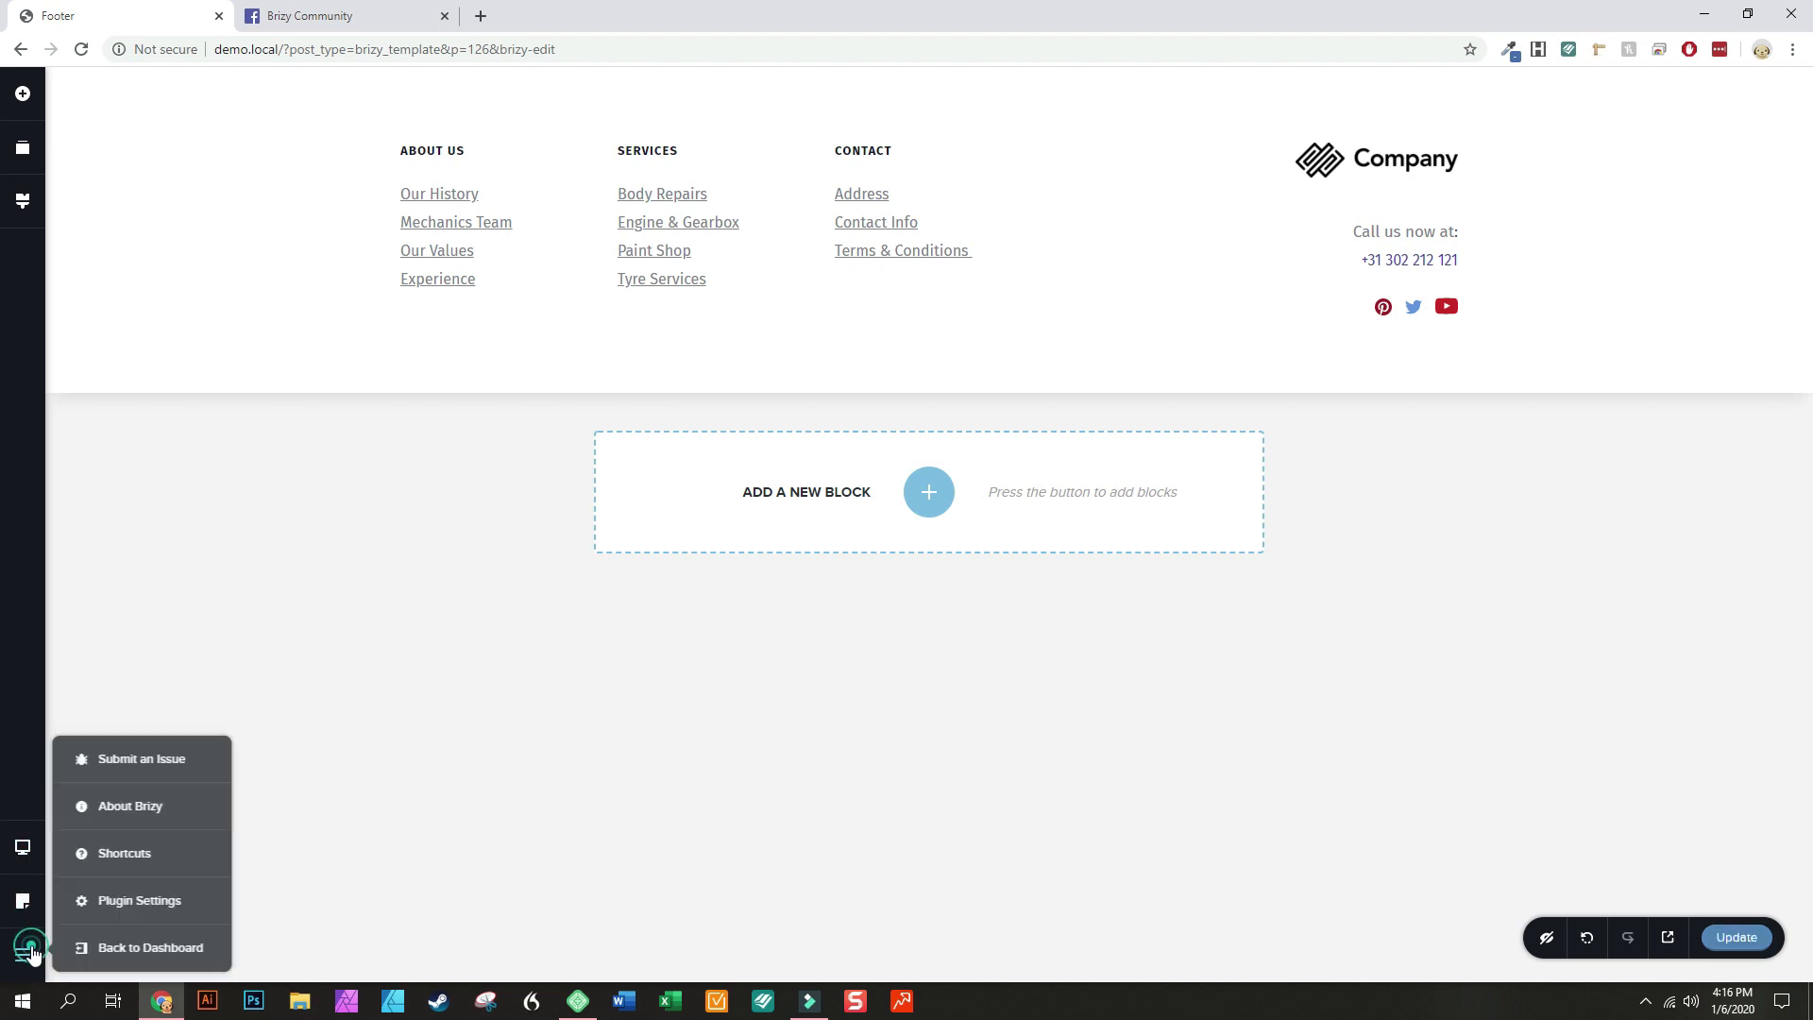
{"action": "left_click", "coordinate": [149, 949]}
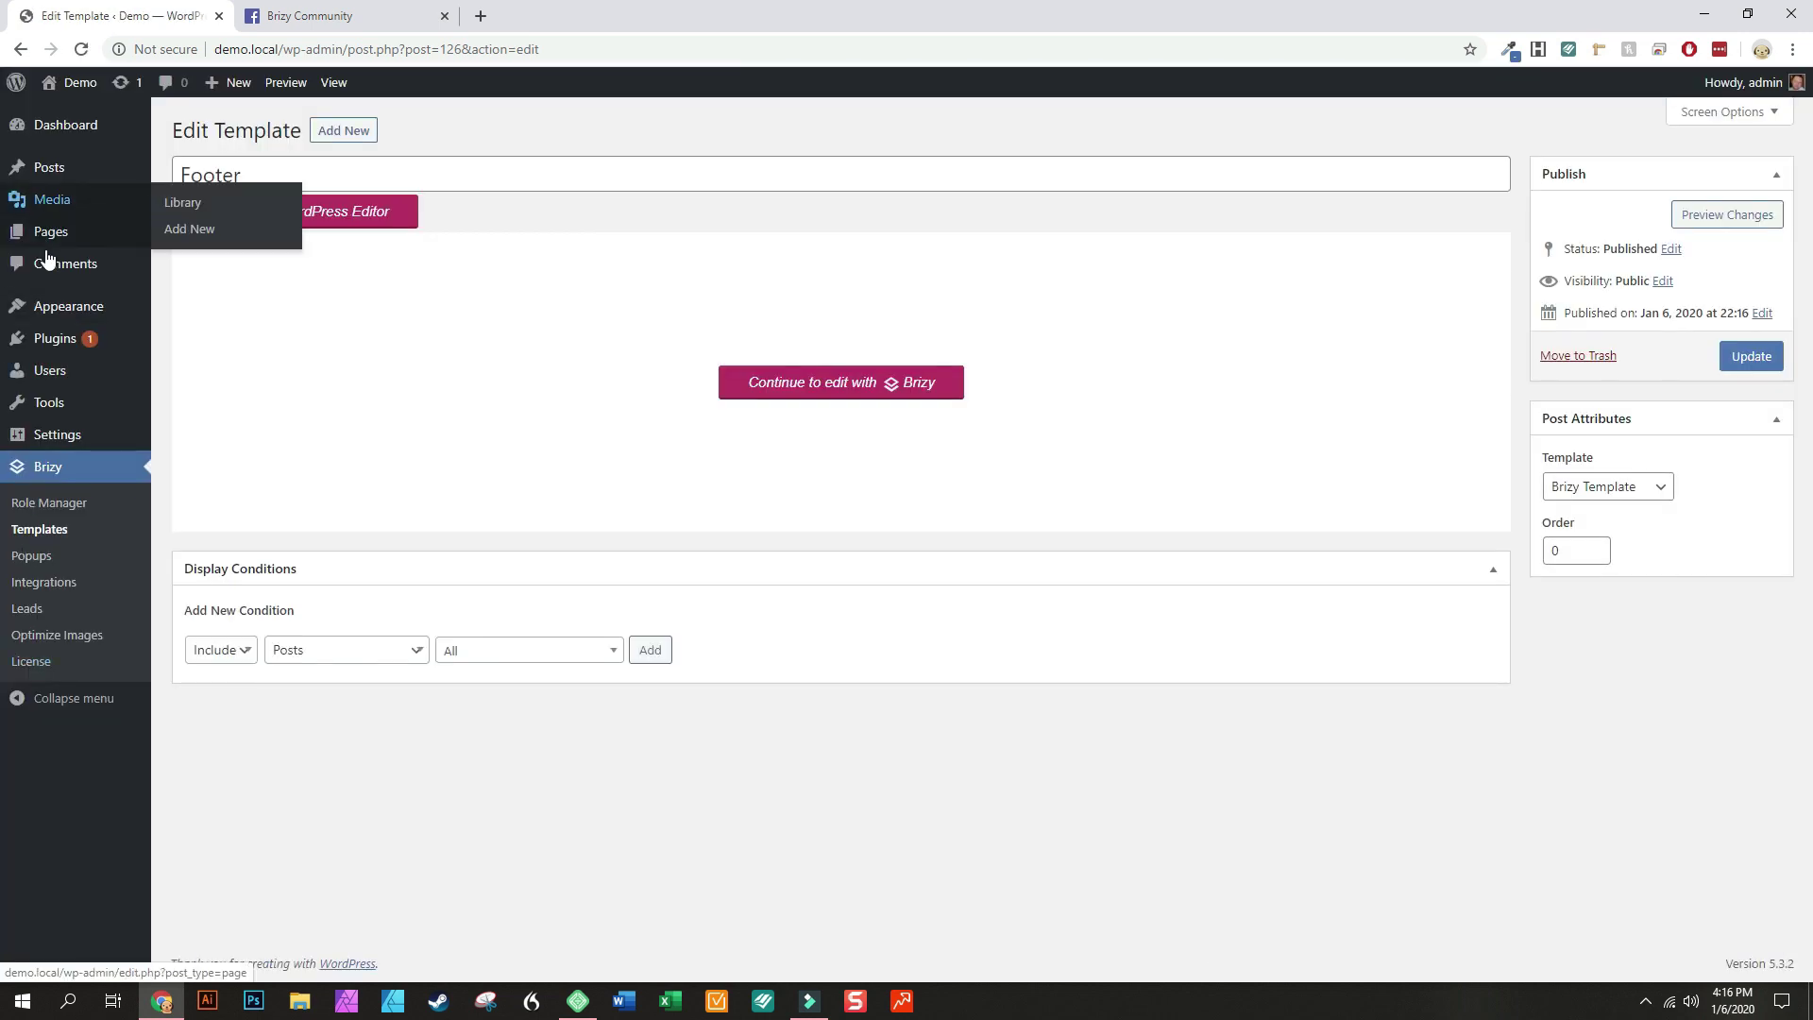
Add a new post titled 'Demo', publish it, and open it with Brizy
{"action": "mouse_move", "coordinate": [49, 166]}
{"action": "left_click", "coordinate": [213, 179]}
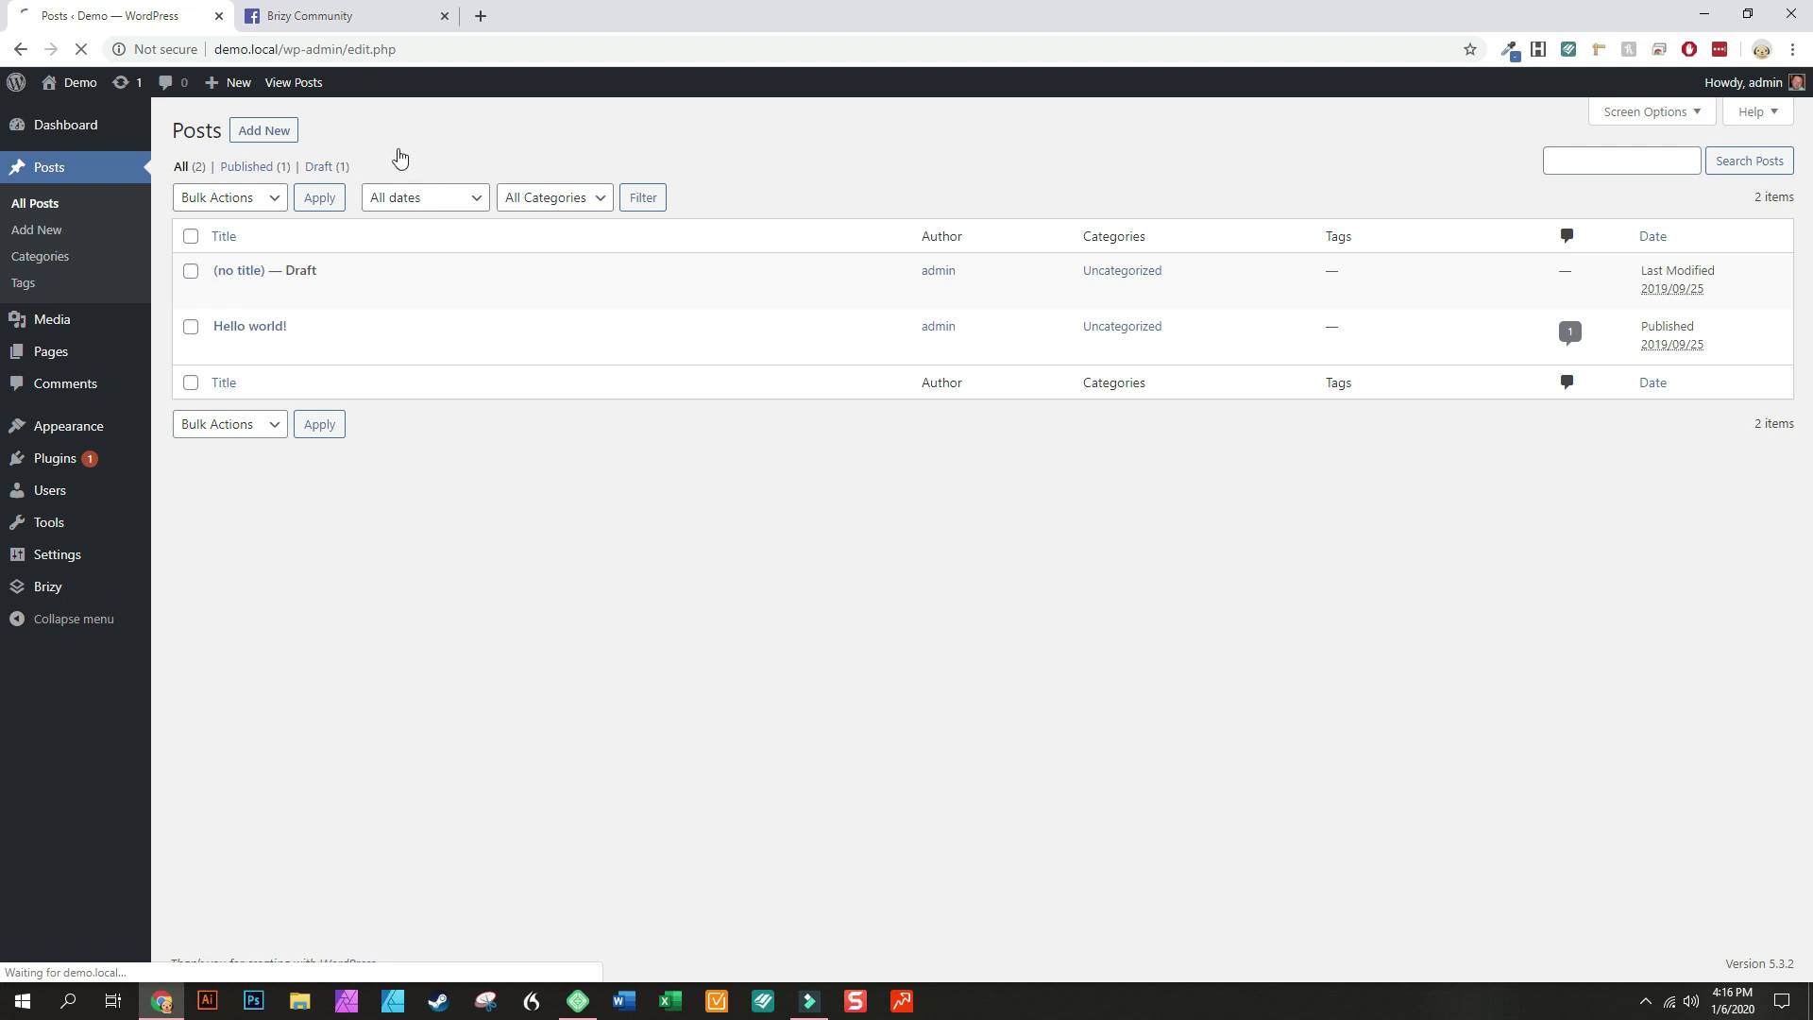
{"action": "left_click", "coordinate": [264, 129]}
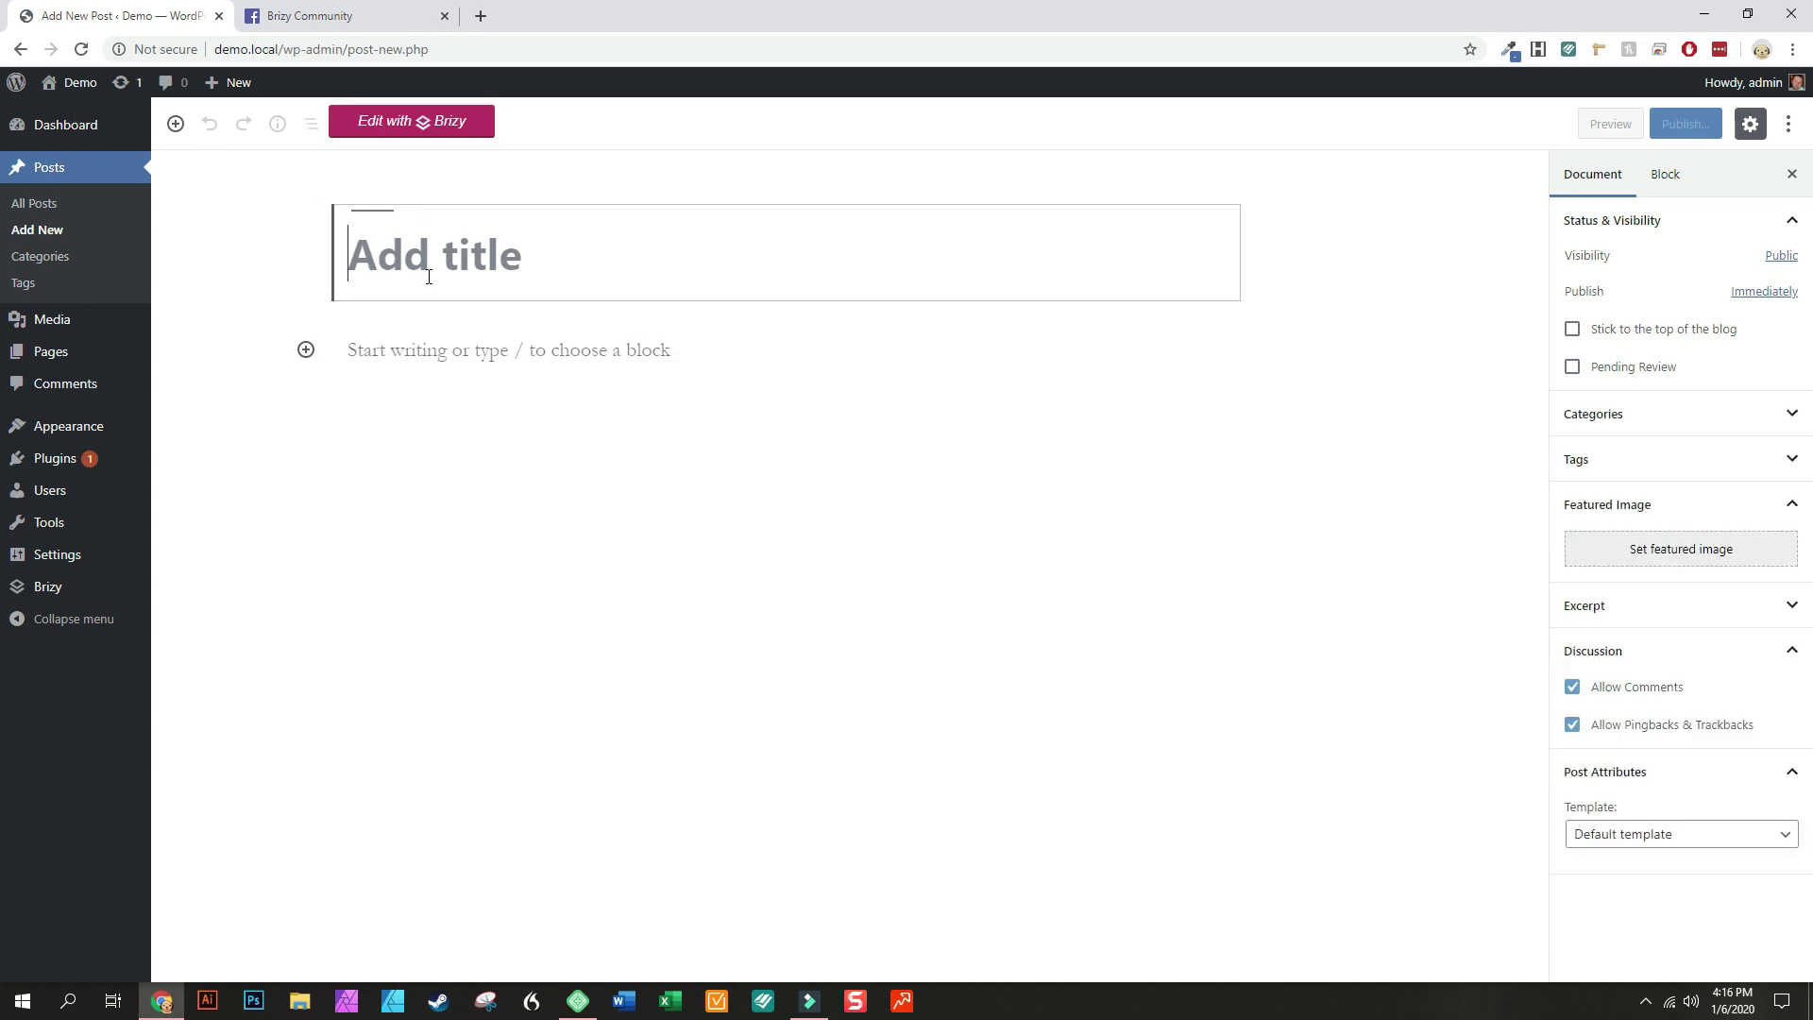
{"action": "type", "text": "Demo"}
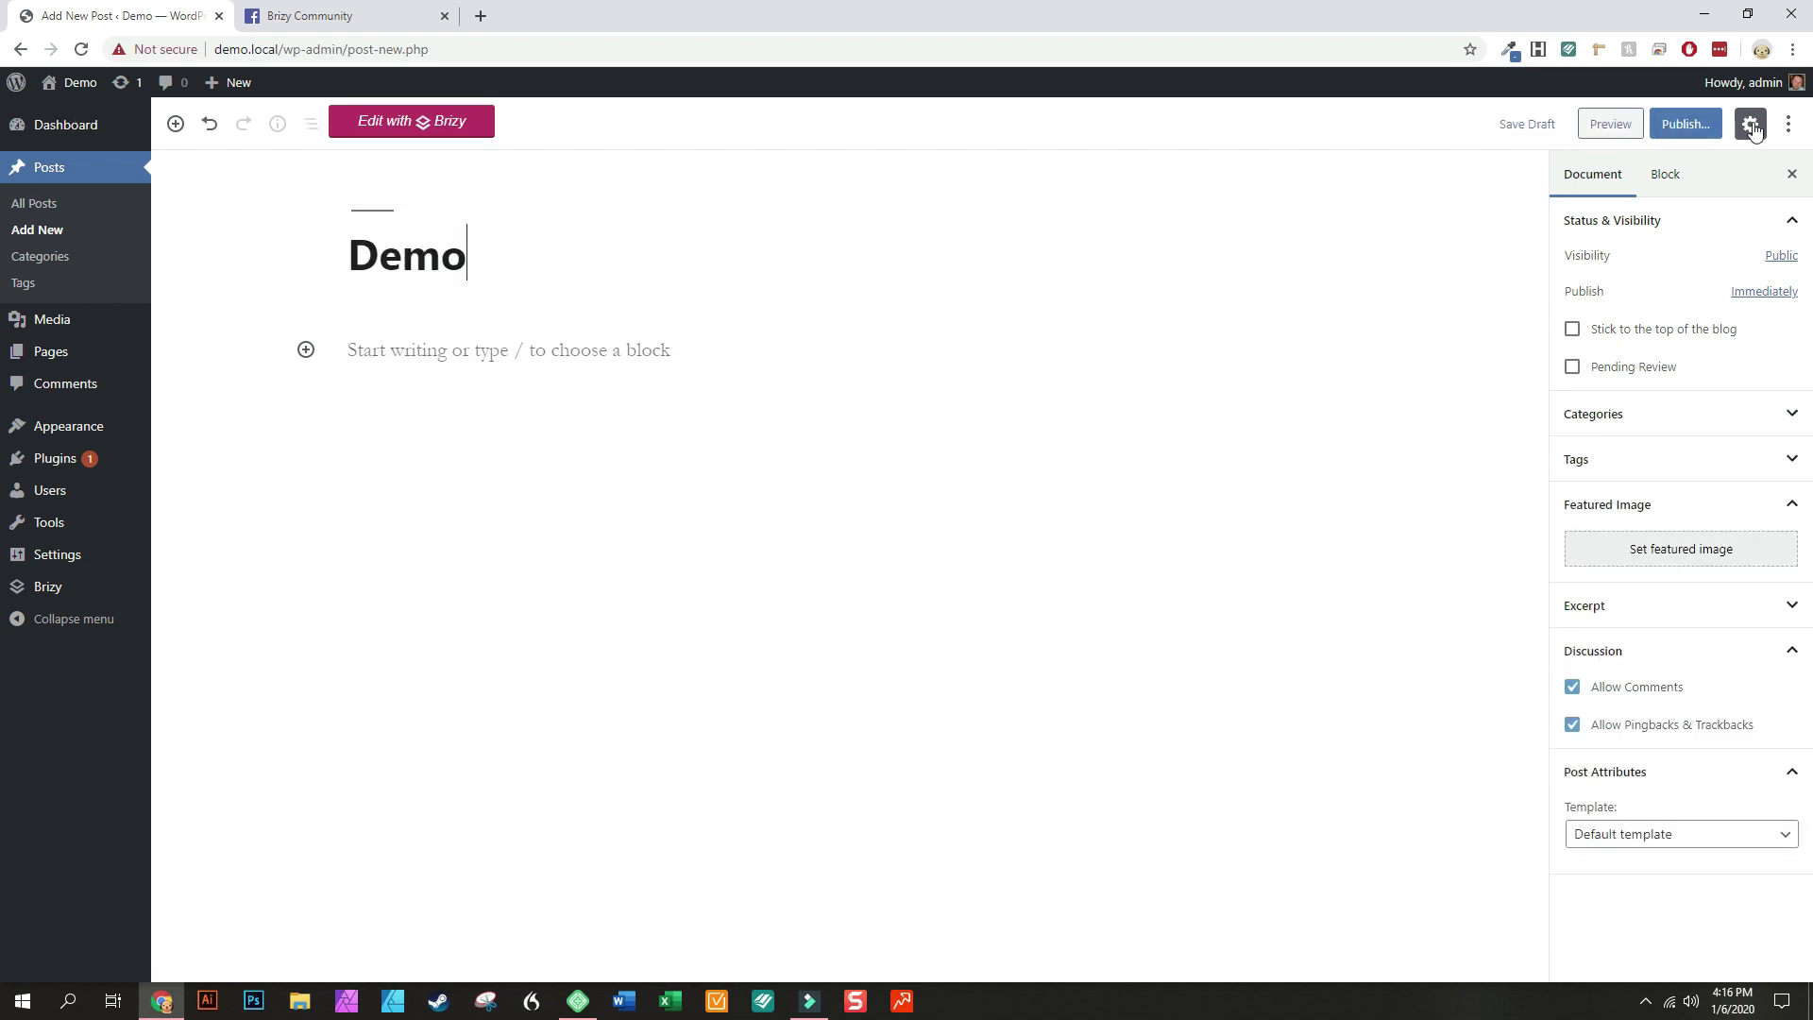
{"action": "left_click", "coordinate": [1685, 123]}
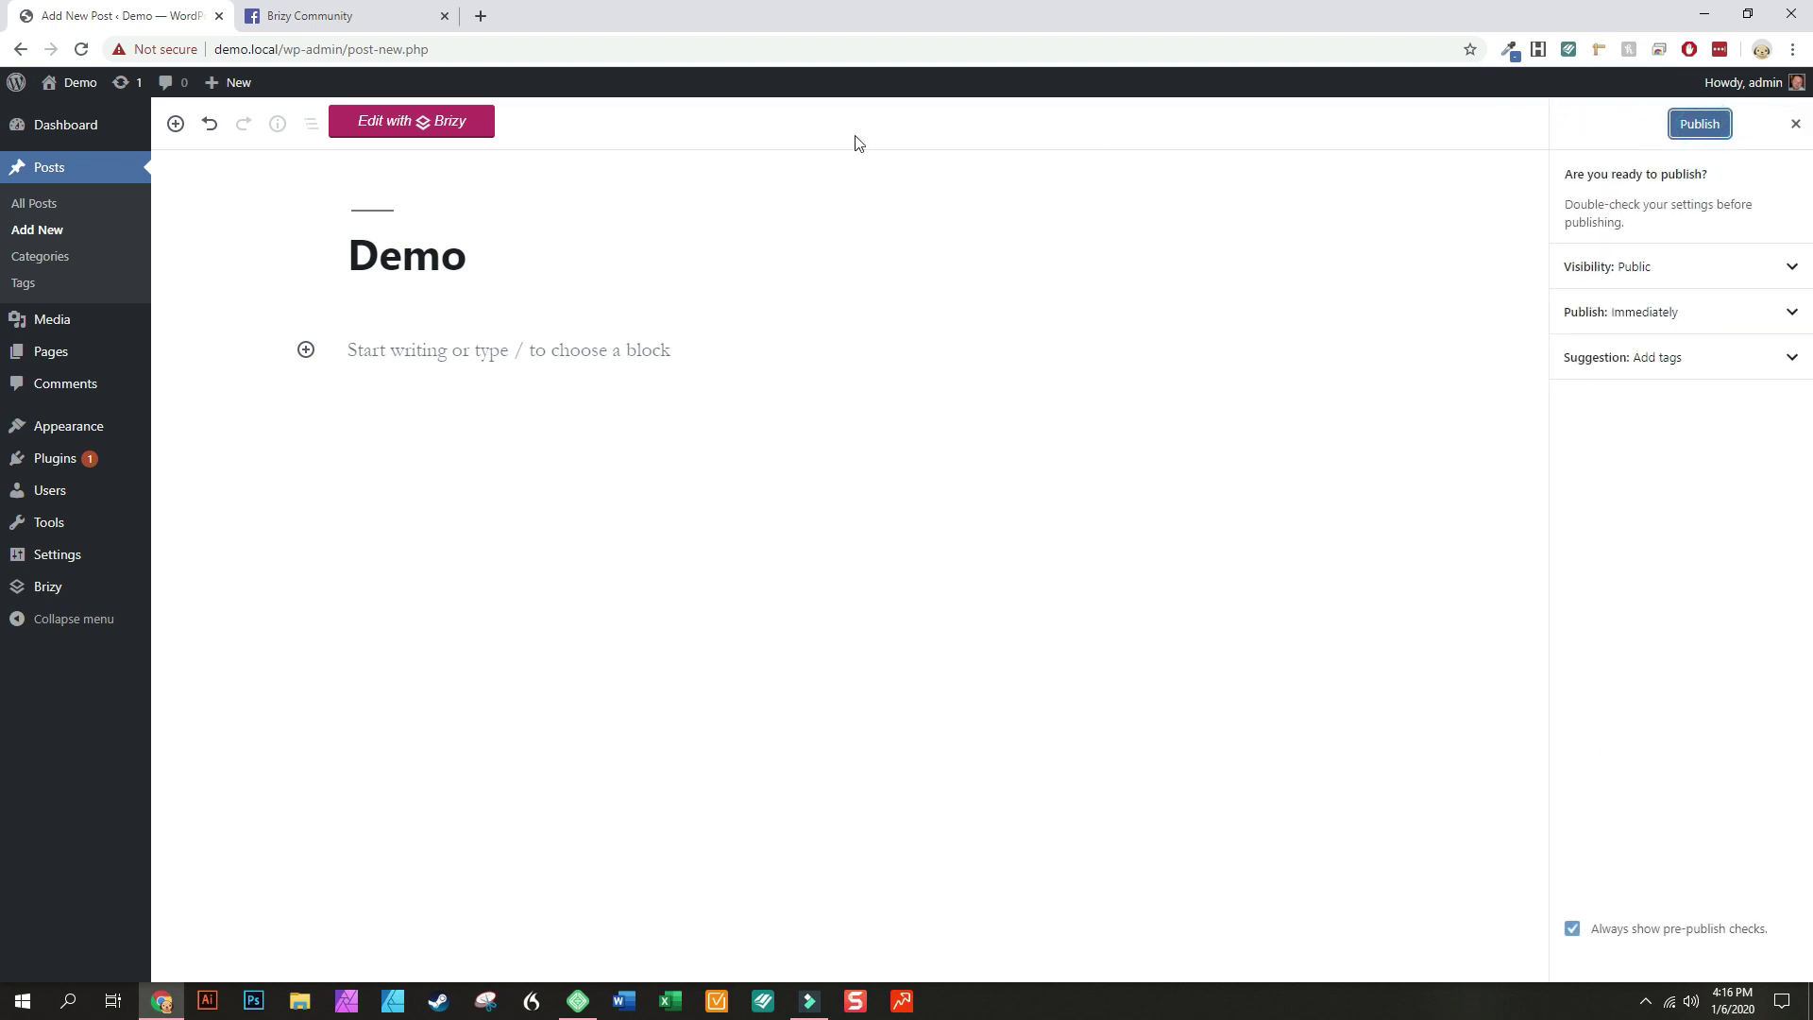
{"action": "left_click", "coordinate": [1699, 125]}
{"action": "left_click", "coordinate": [409, 132]}
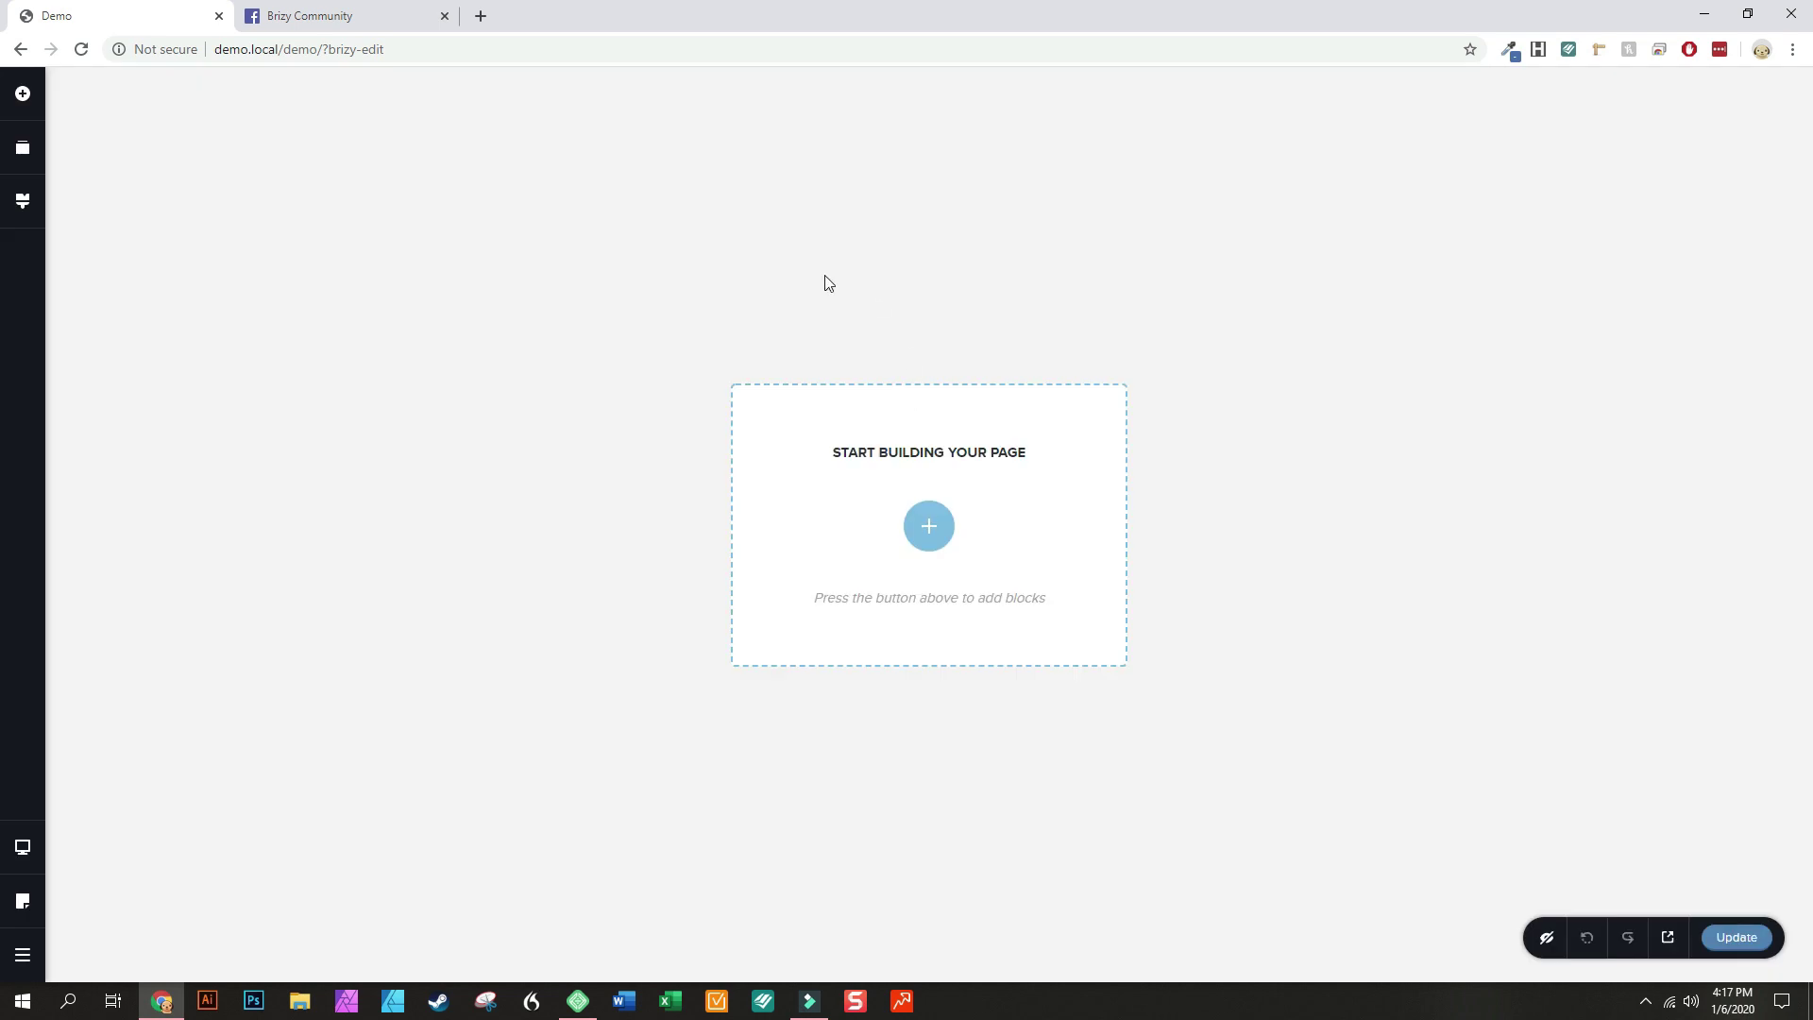
Import the Alpine Lodge homepage layout from the Layouts library into the Demo post
{"action": "left_click", "coordinate": [928, 525]}
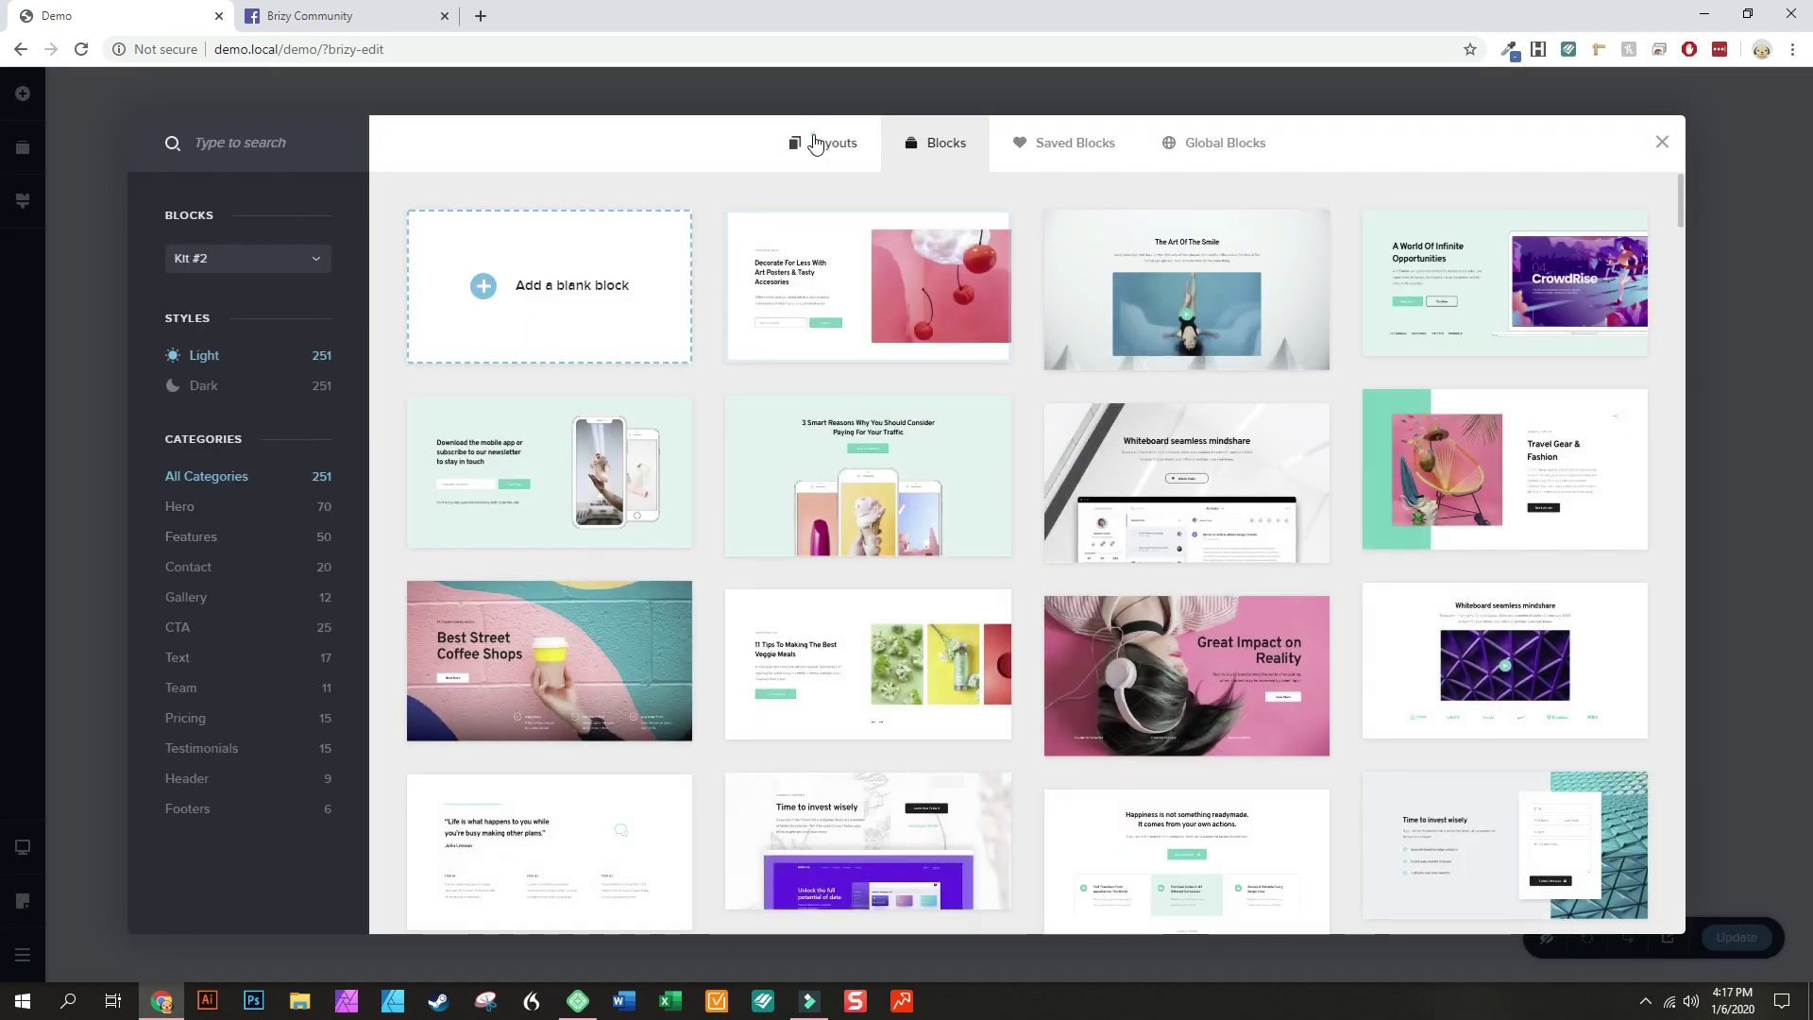
{"action": "left_click", "coordinate": [817, 144]}
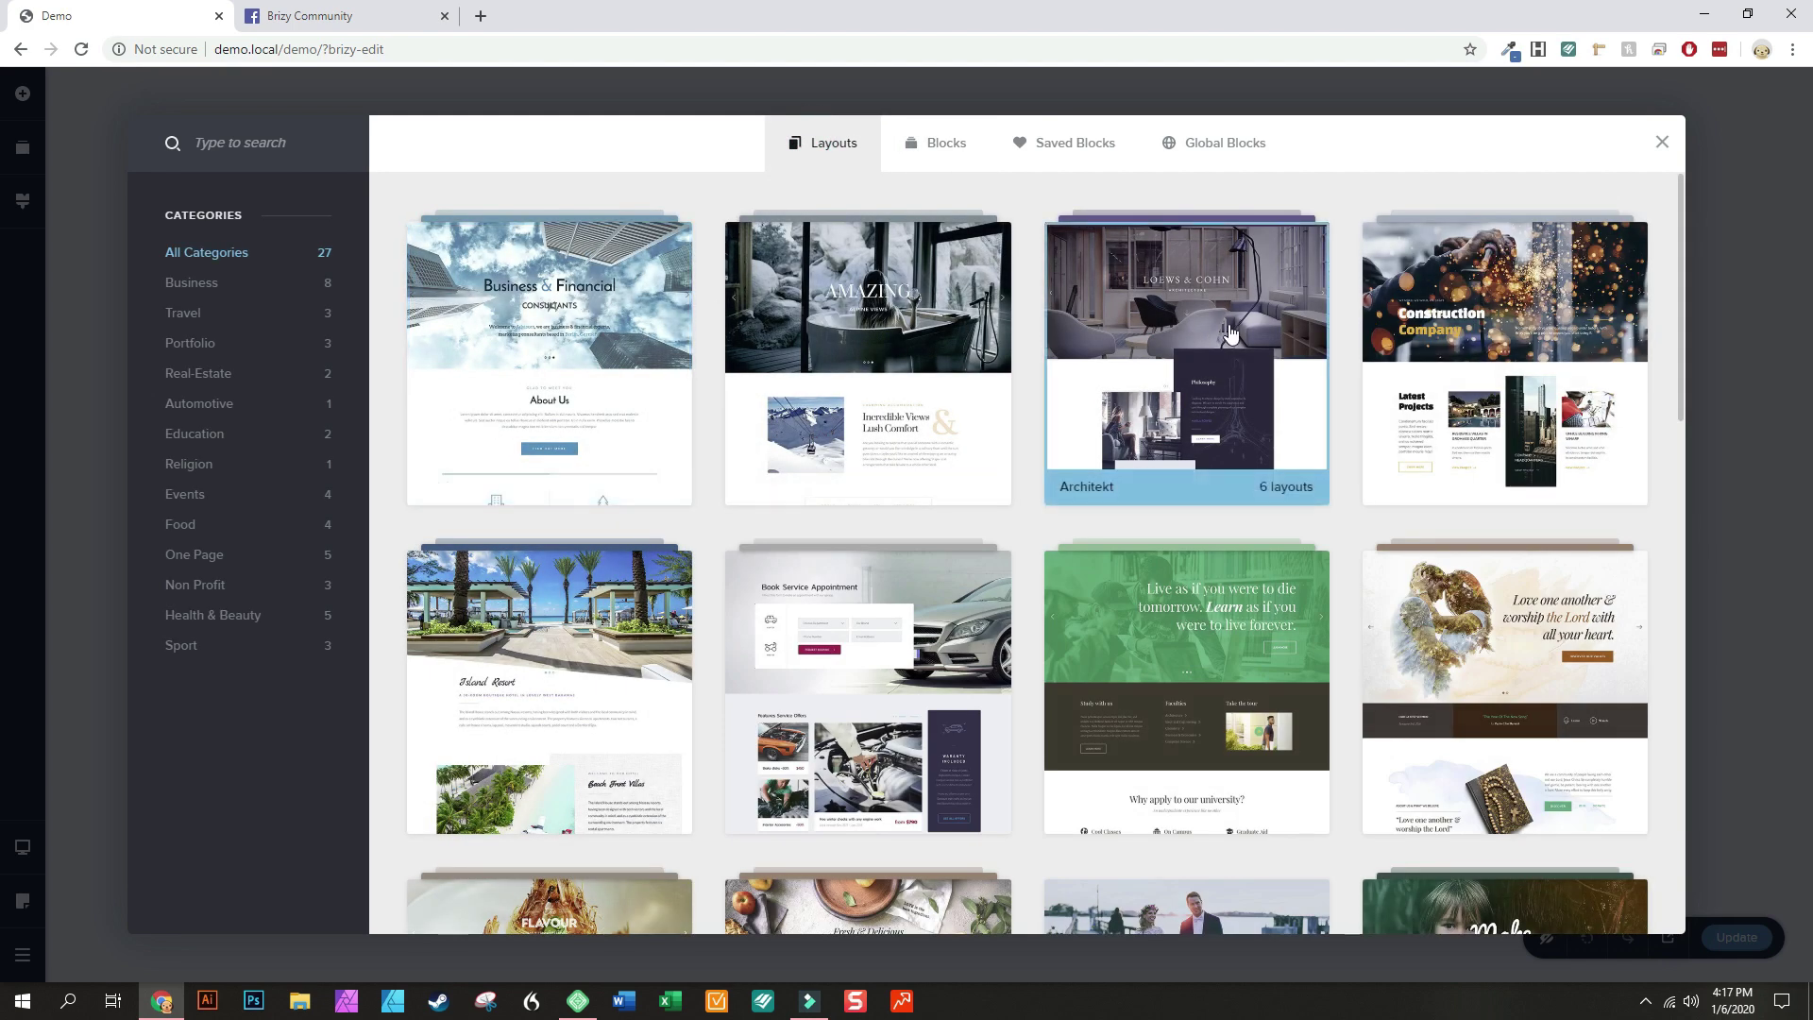
{"action": "left_click", "coordinate": [864, 289]}
{"action": "left_click_drag", "start_coordinate": [1343, 905], "coordinate": [1351, 905]}
{"action": "scroll", "coordinate": [733, 449], "scroll_direction": "down", "scroll_amount": 2}
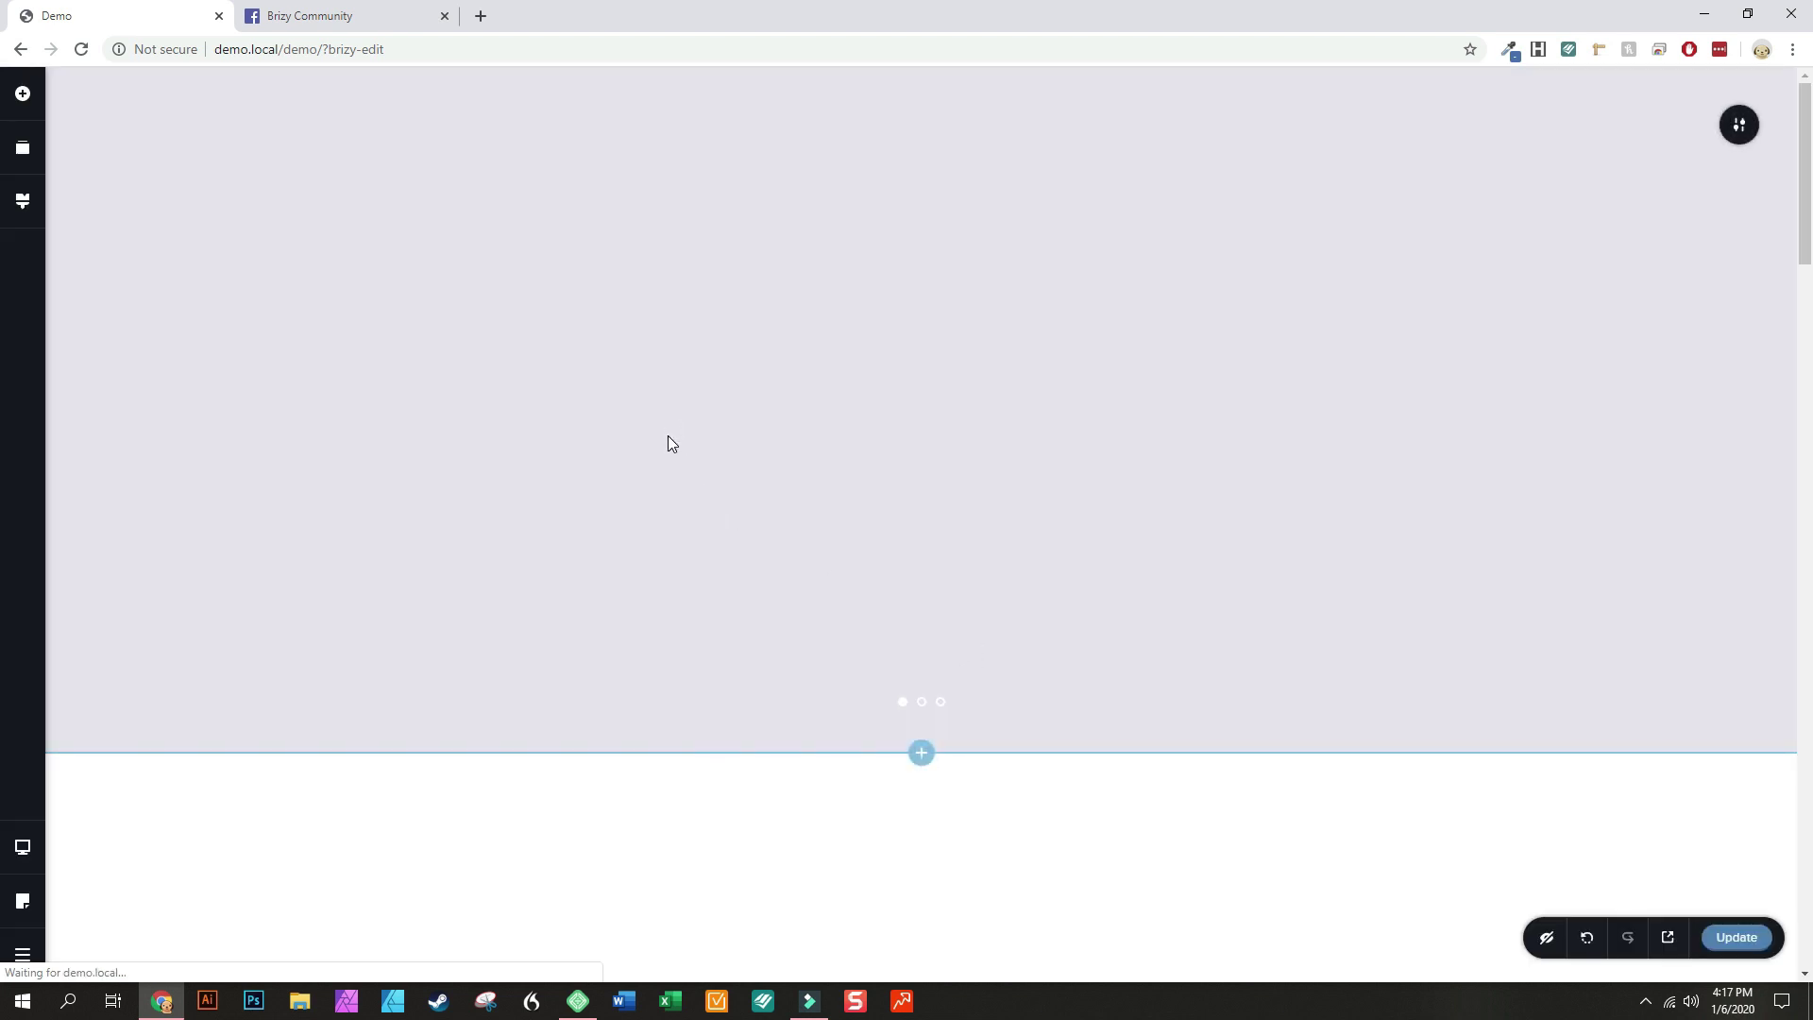
Save the Demo post with Update and return to the WordPress post editor
{"action": "left_click", "coordinate": [1749, 938]}
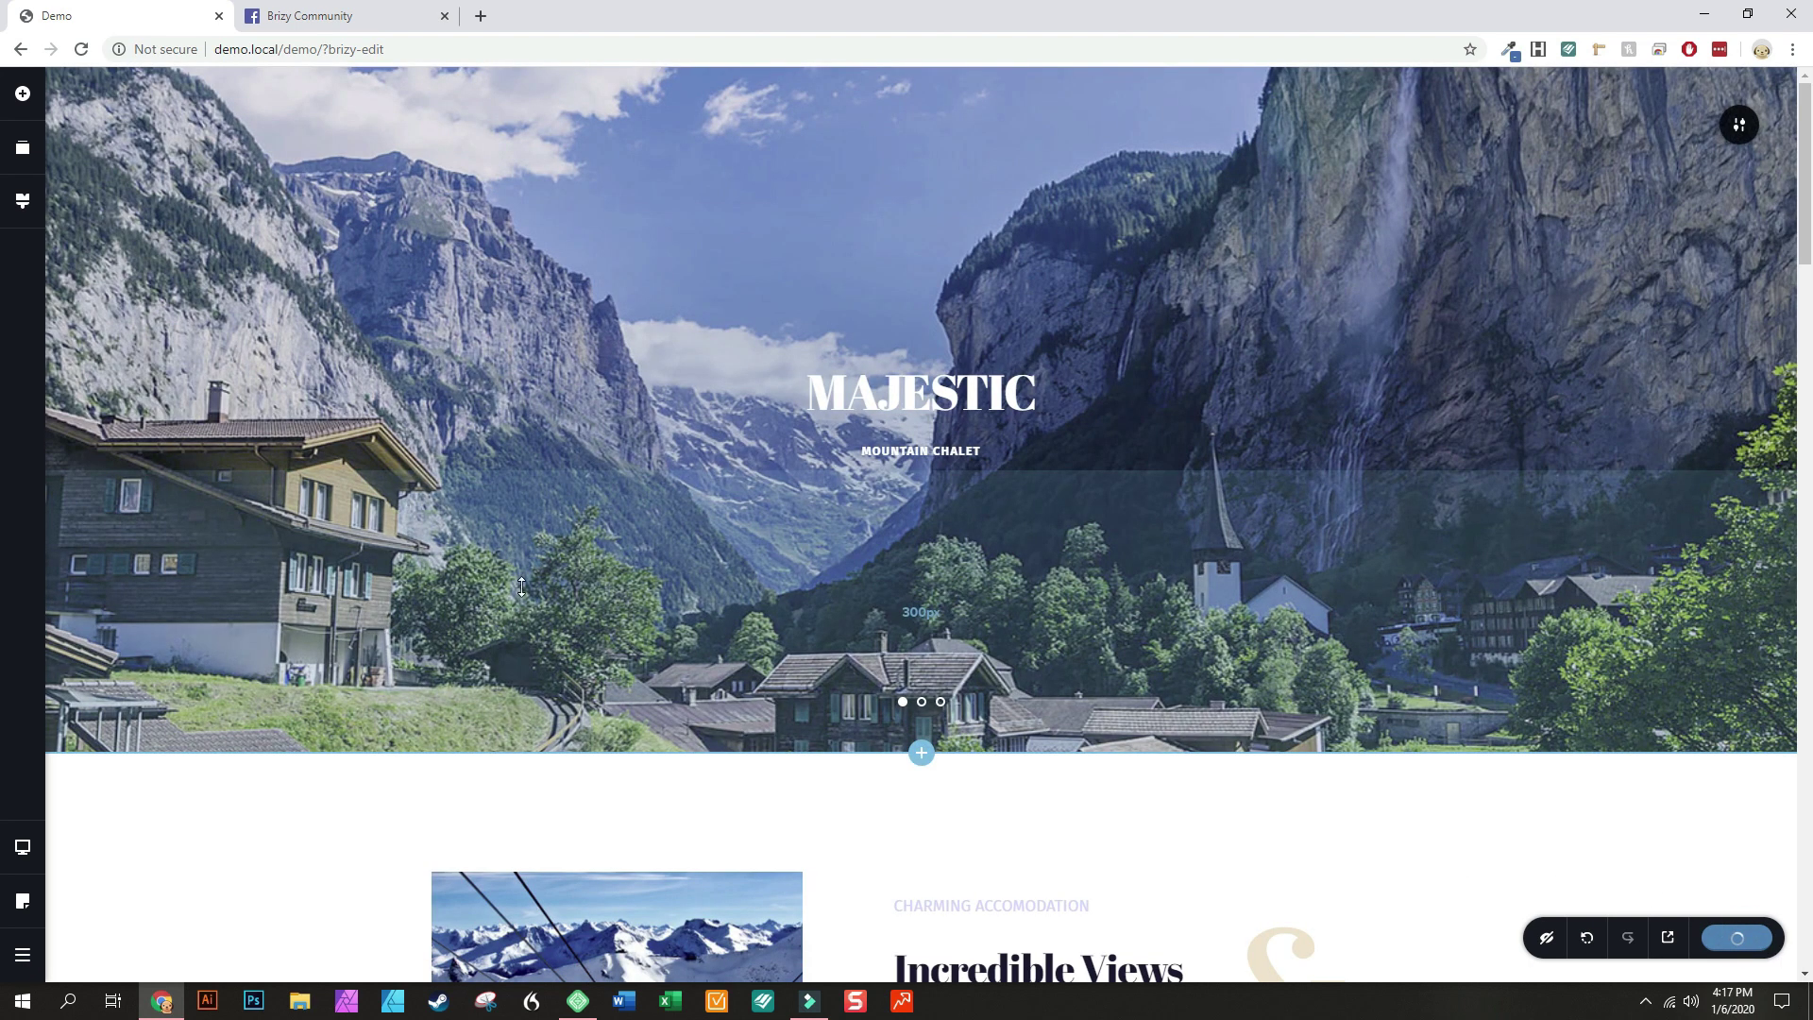
{"action": "left_click", "coordinate": [30, 966]}
{"action": "left_click", "coordinate": [139, 948]}
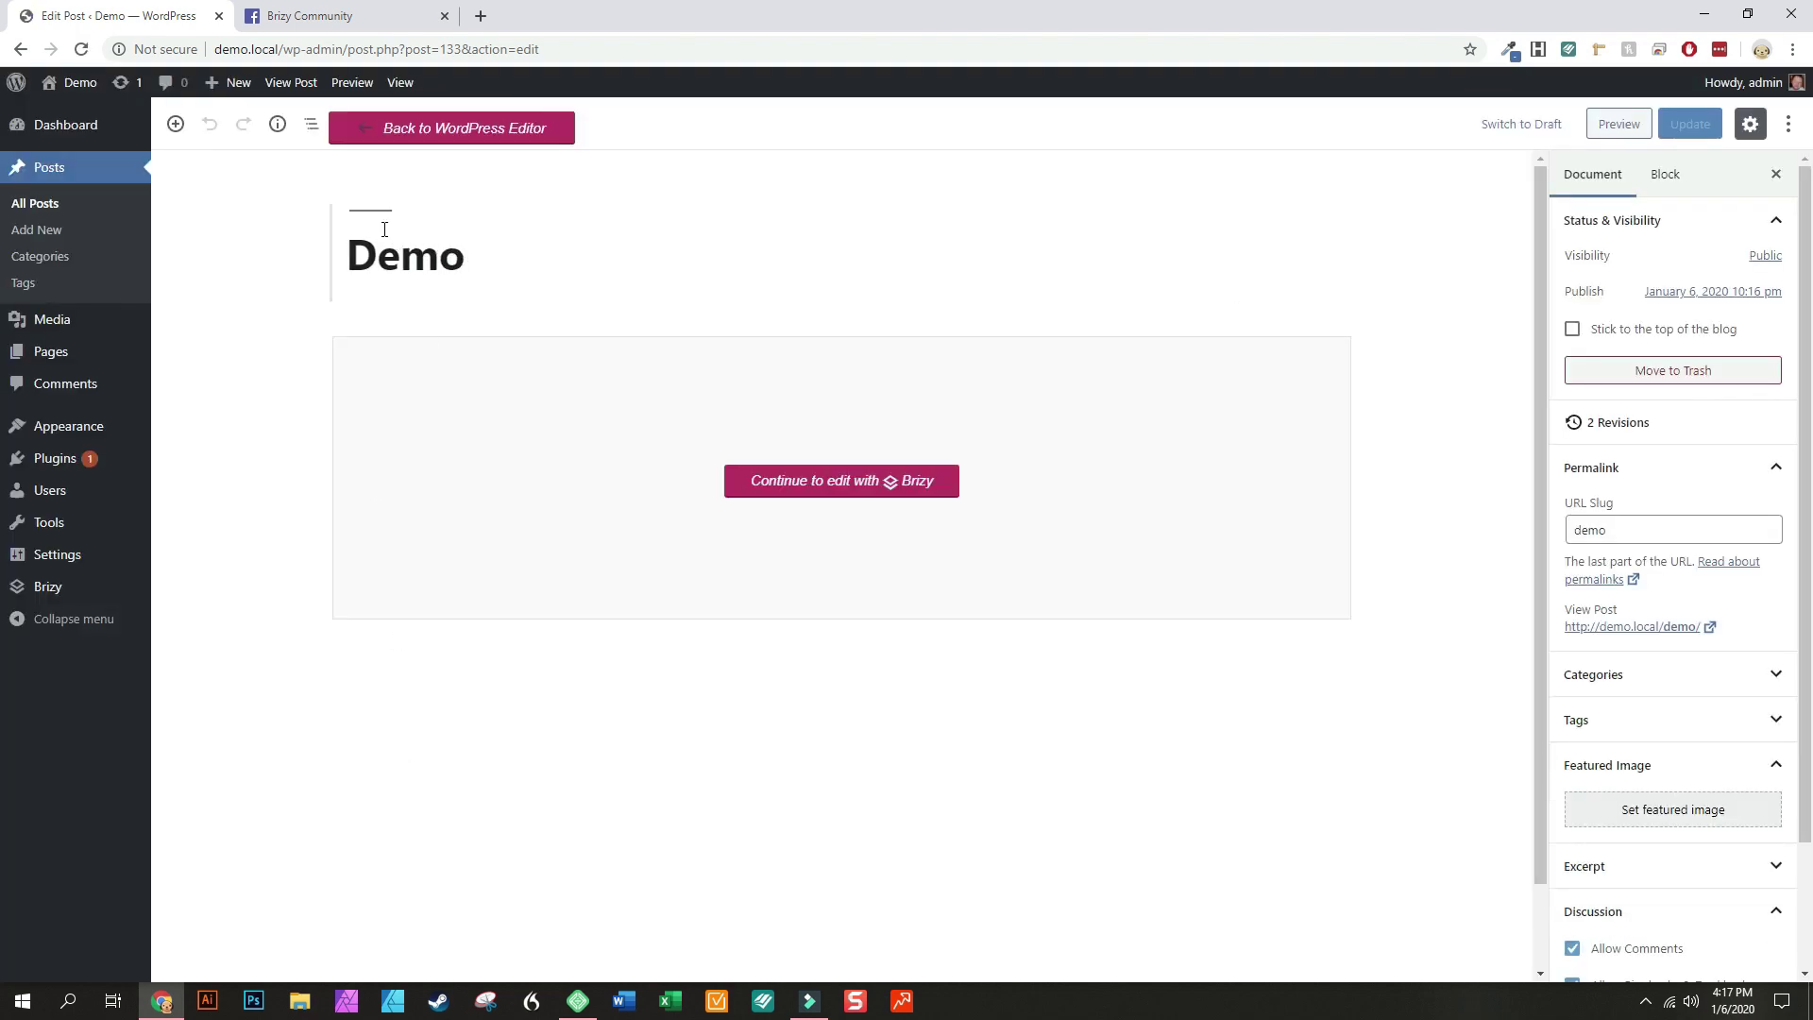
Preview the Demo post in a new tab, reload the blank preview, and reopen it with Brizy
{"action": "left_click", "coordinate": [1617, 126]}
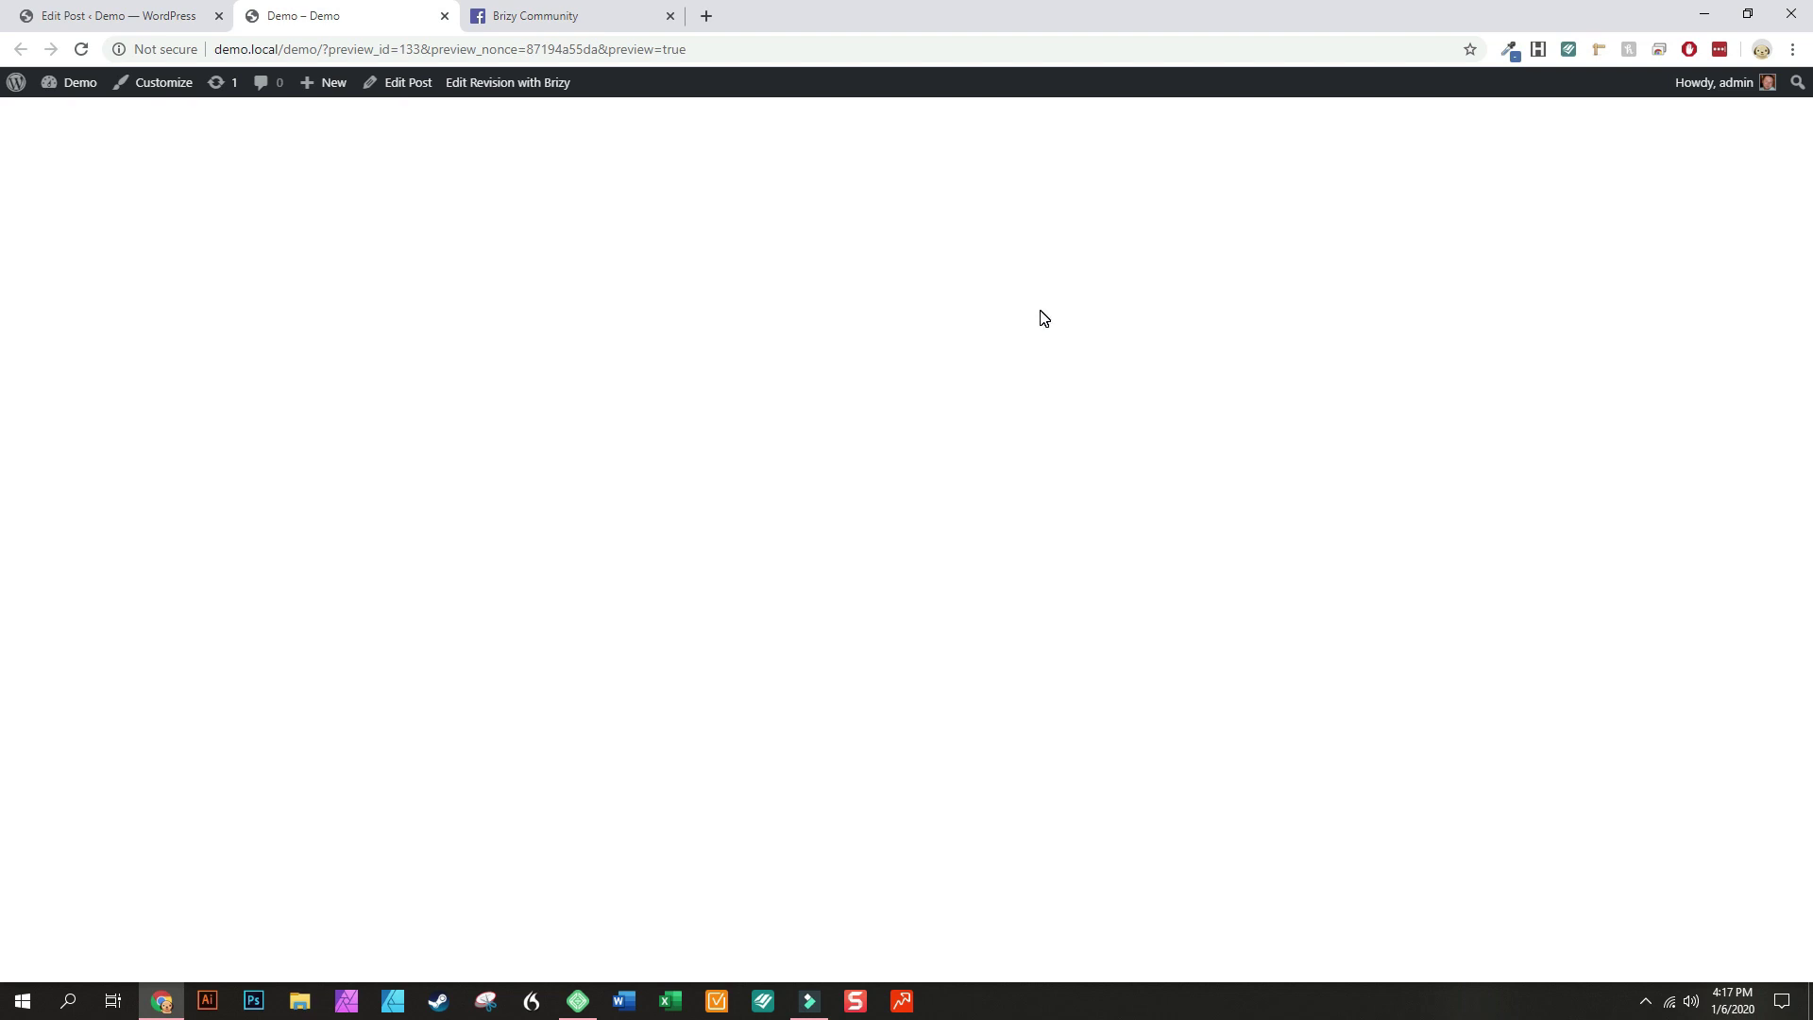
{"action": "left_click", "coordinate": [476, 50]}
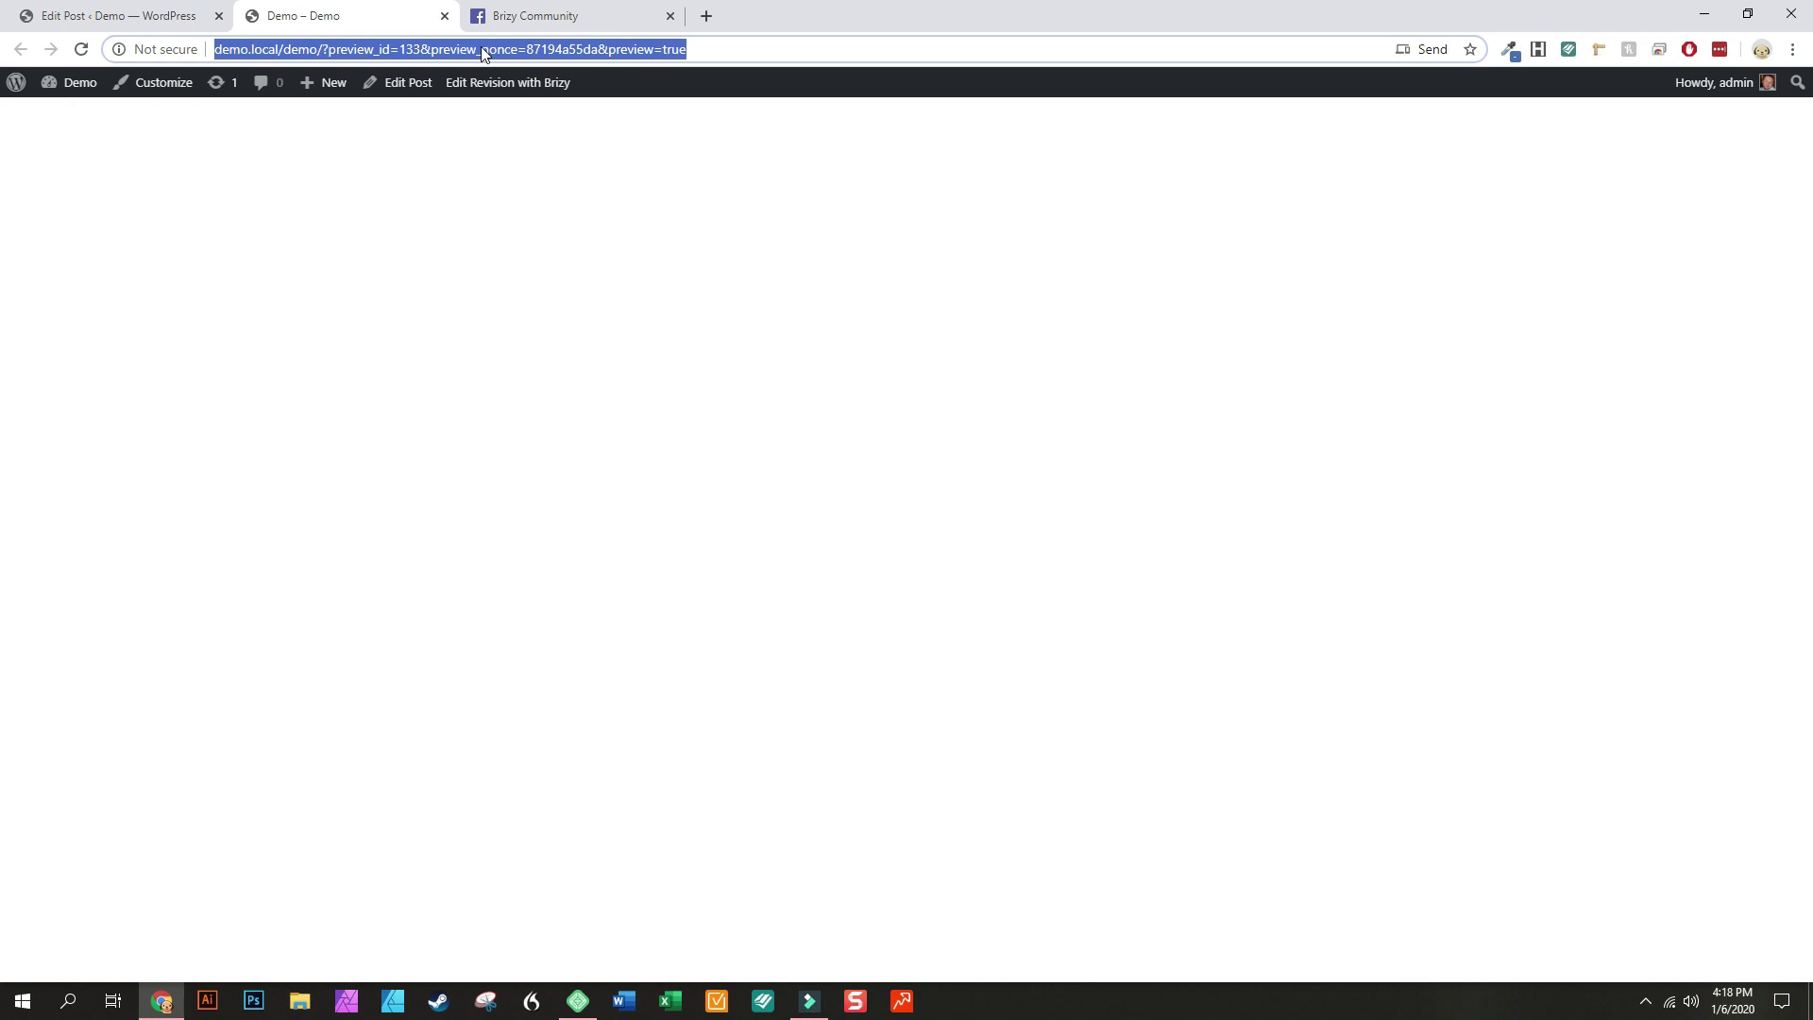
{"action": "key", "text": "Return"}
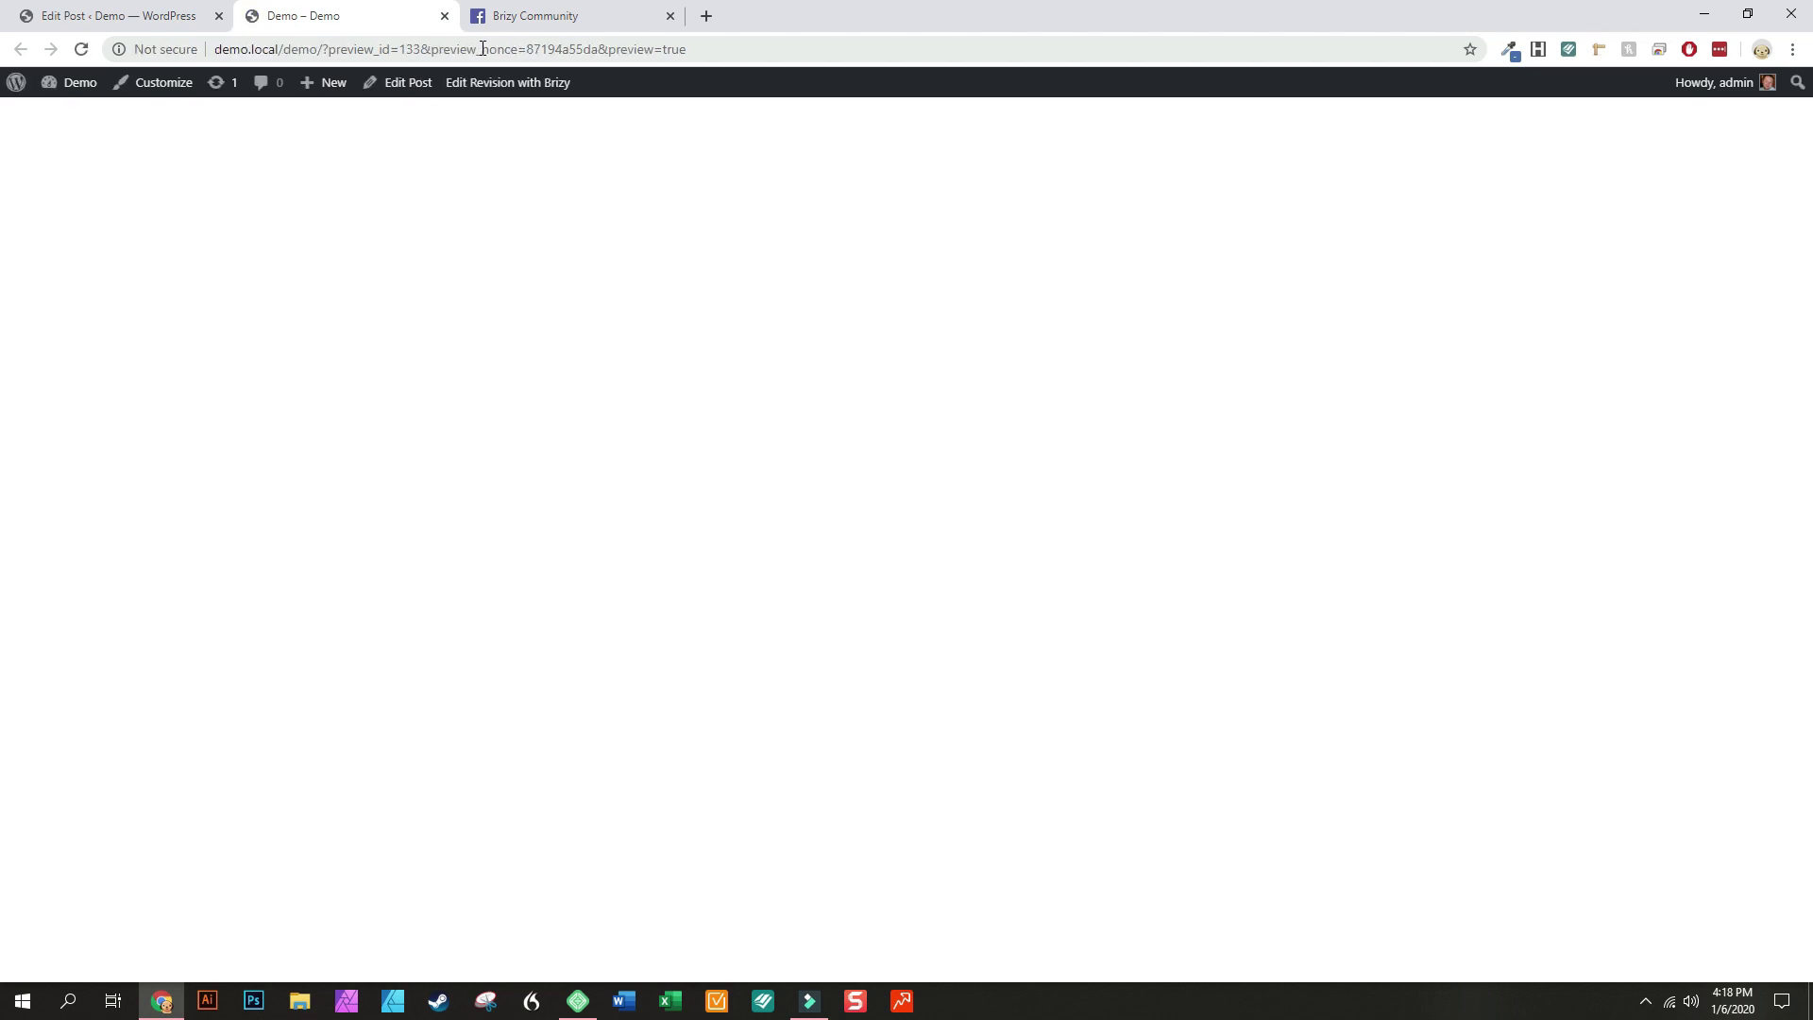
{"action": "left_click", "coordinate": [472, 94]}
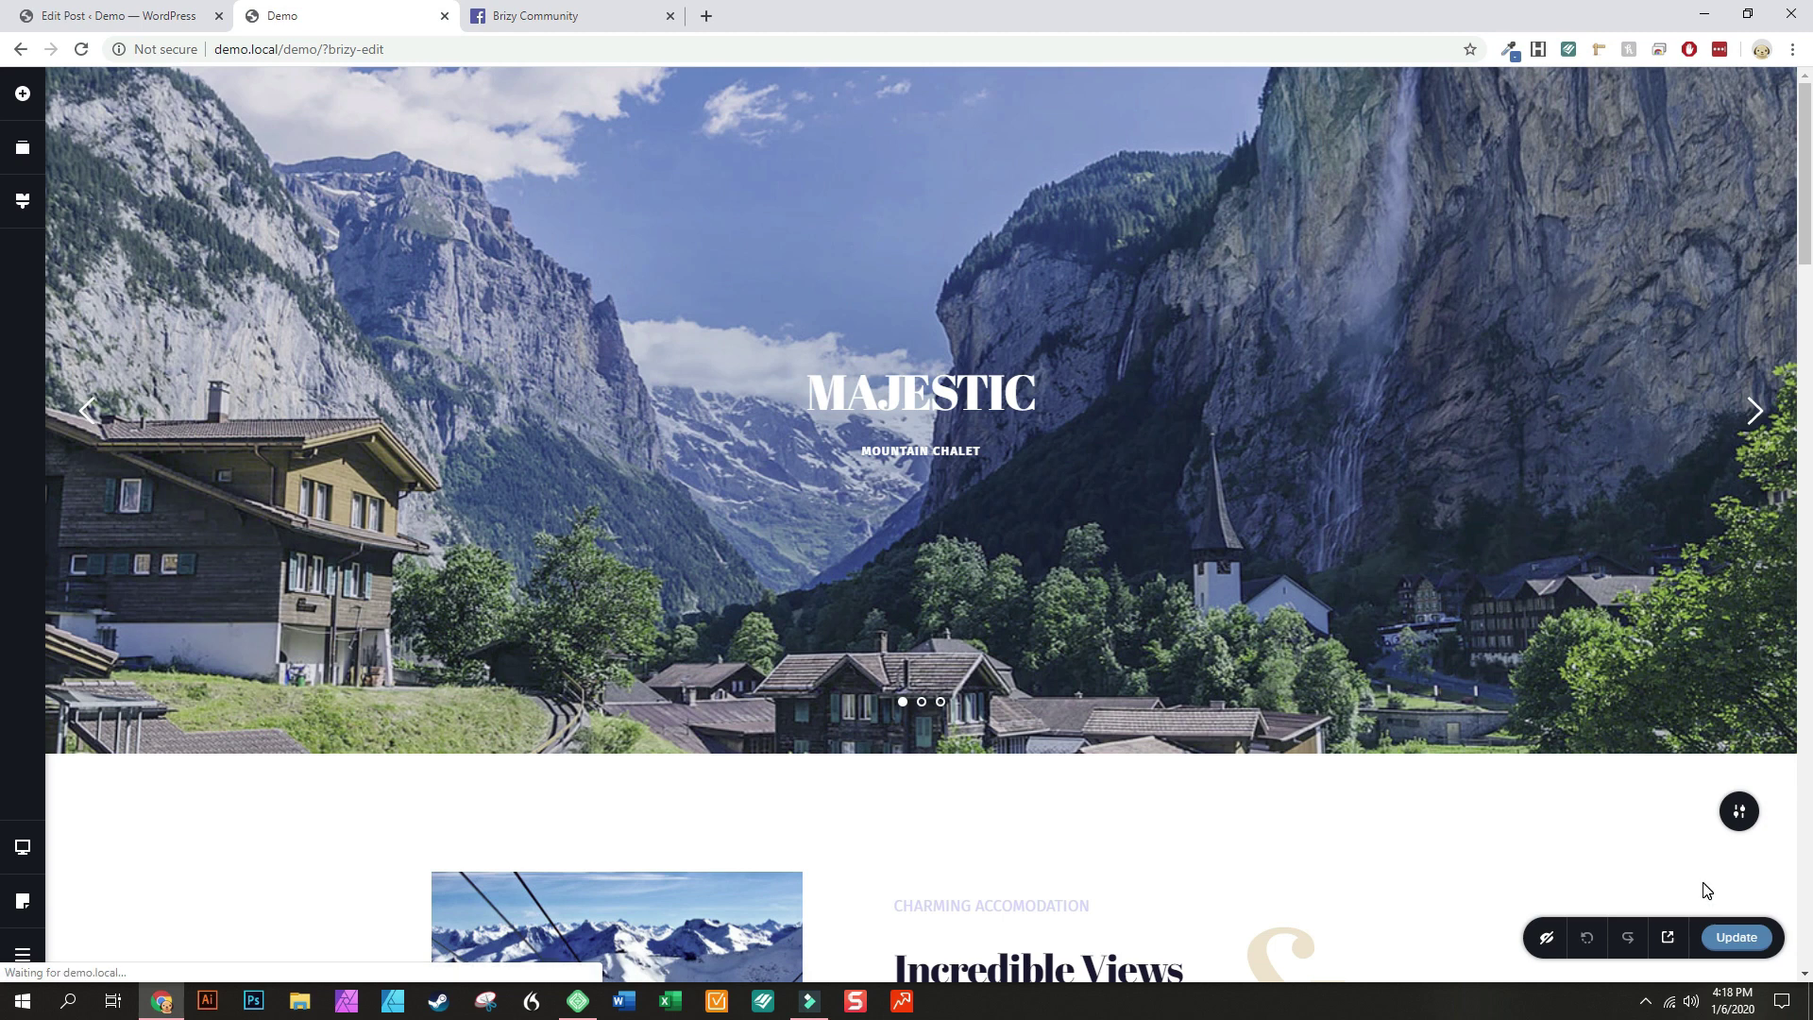
Update the Demo post in Brizy and go back to its WordPress Edit Post screen
{"action": "left_click", "coordinate": [1724, 938]}
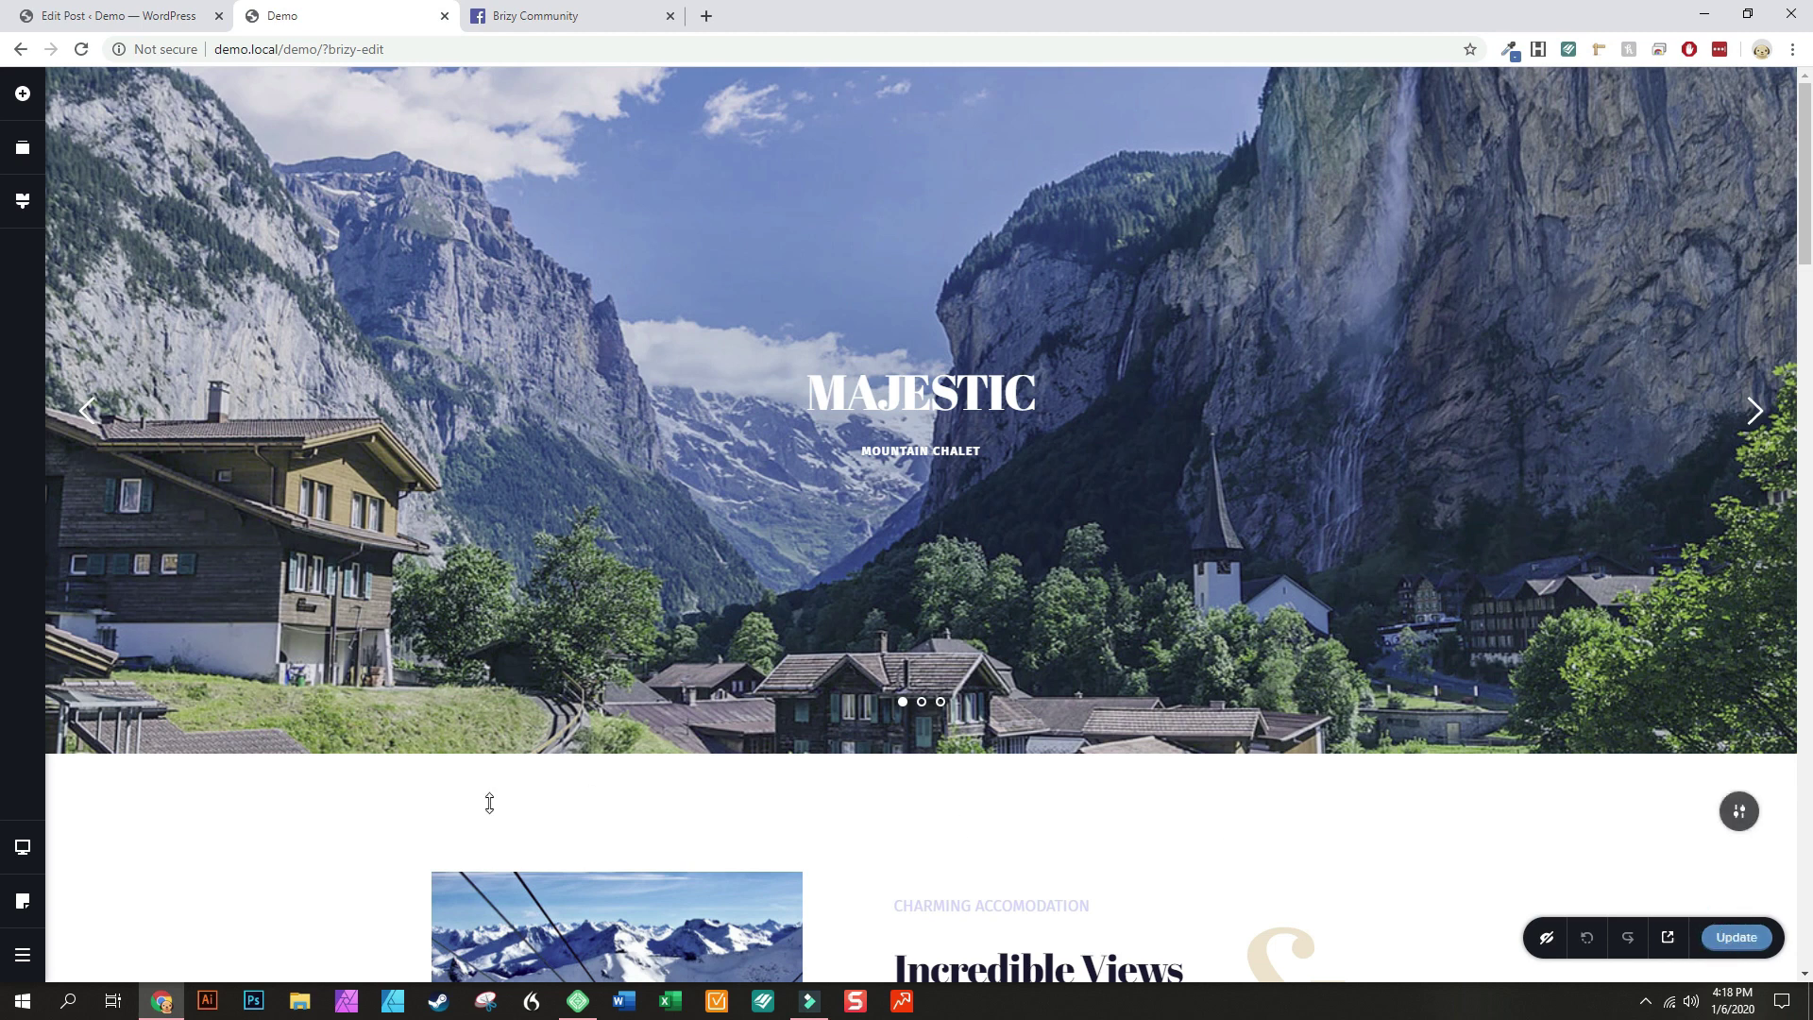
{"action": "mouse_move", "coordinate": [23, 954]}
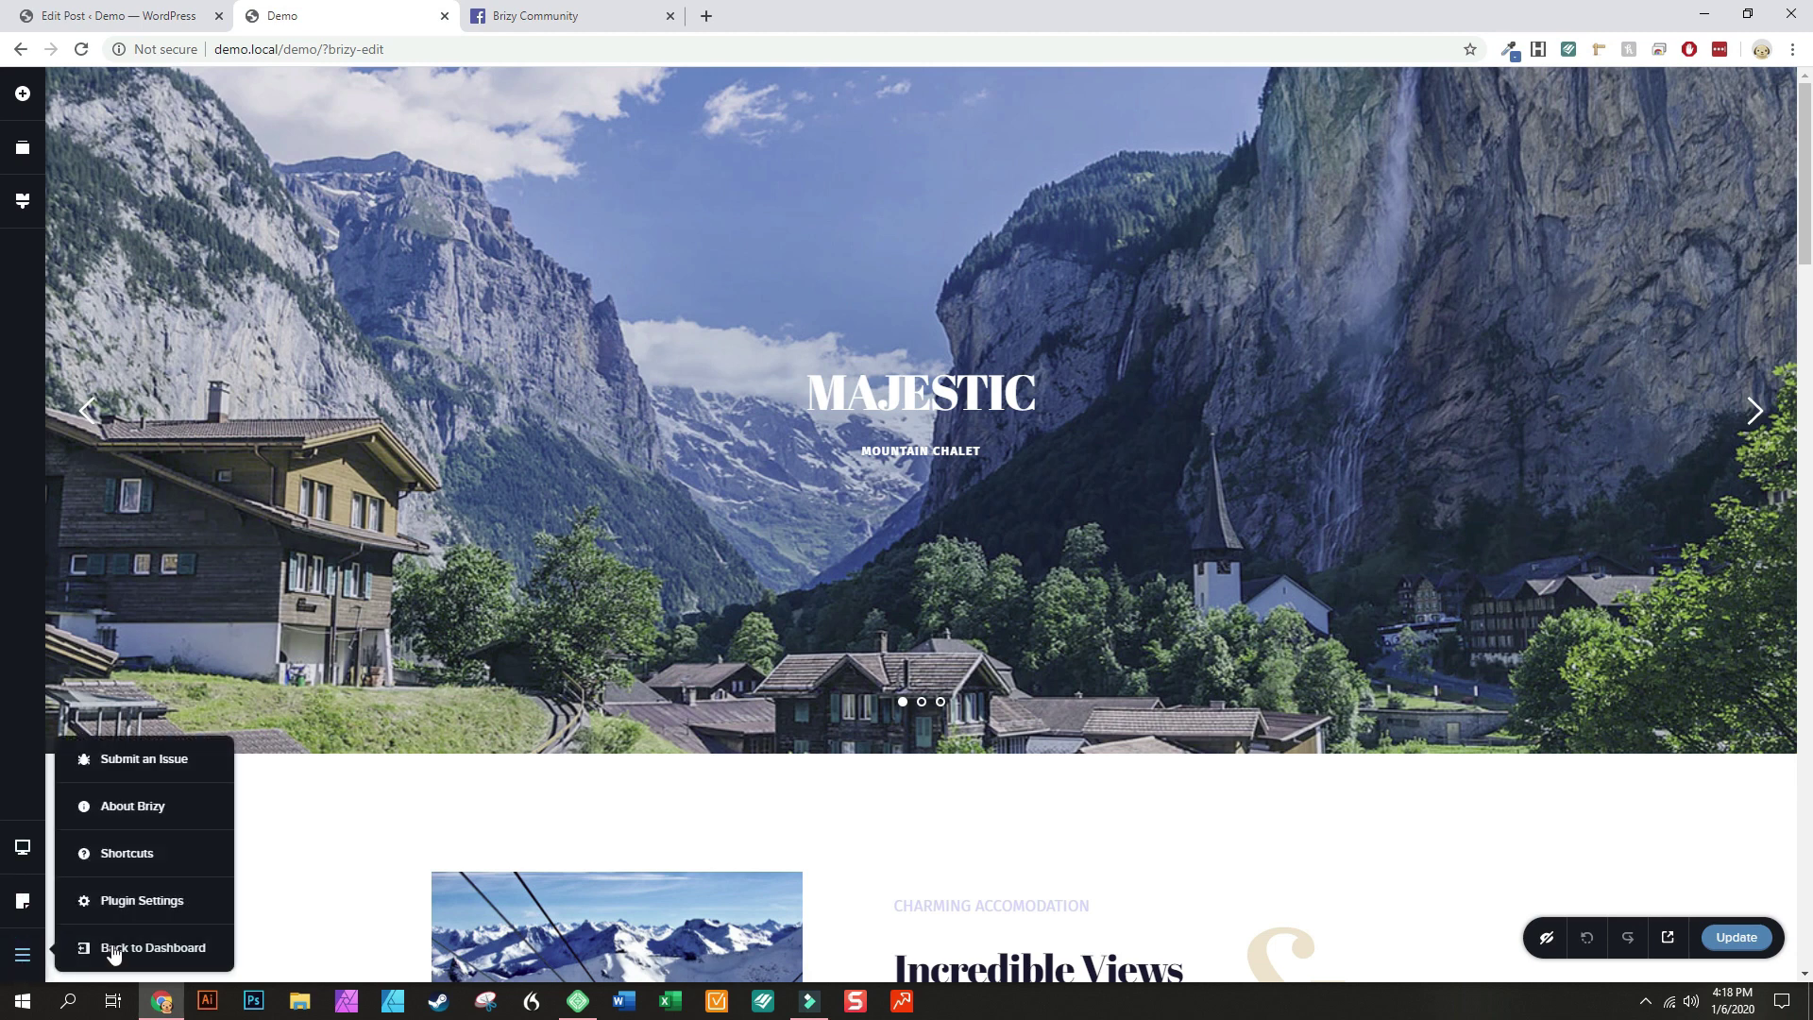
{"action": "left_click", "coordinate": [142, 949]}
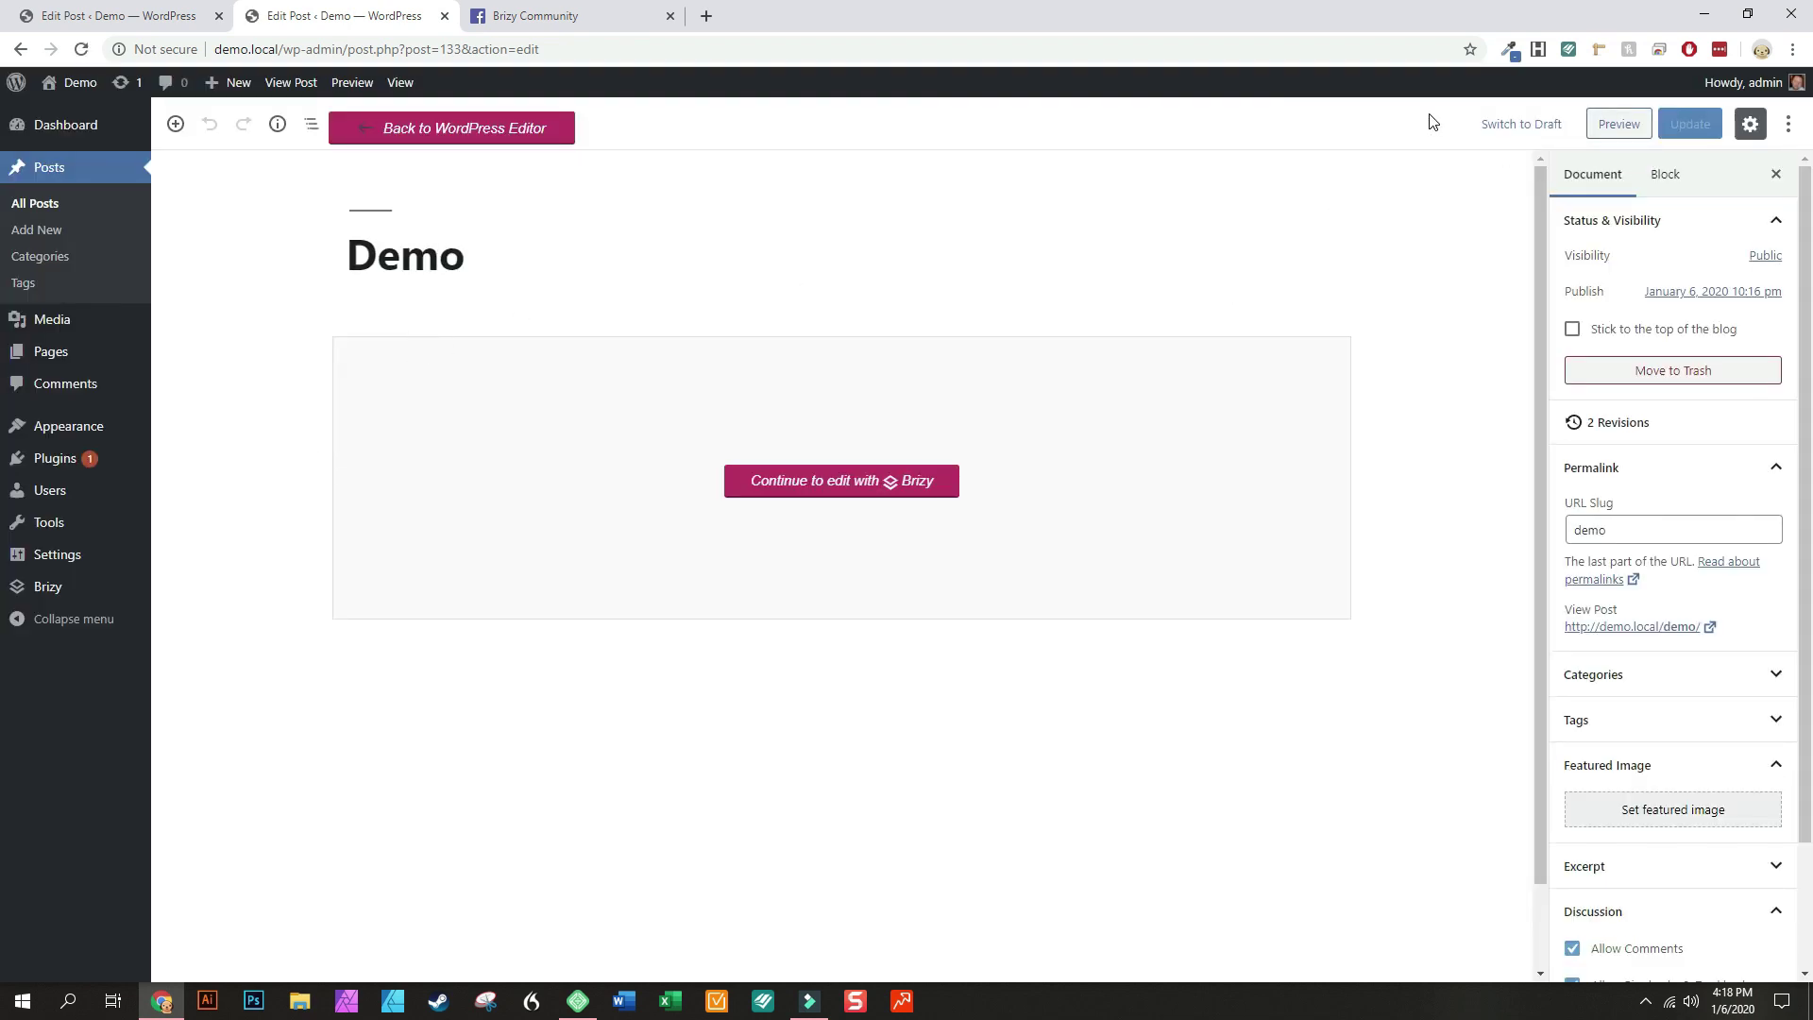
Go via the Dashboard to All Posts and view the published 'Demo — Brizy' post live
{"action": "left_click", "coordinate": [1615, 124]}
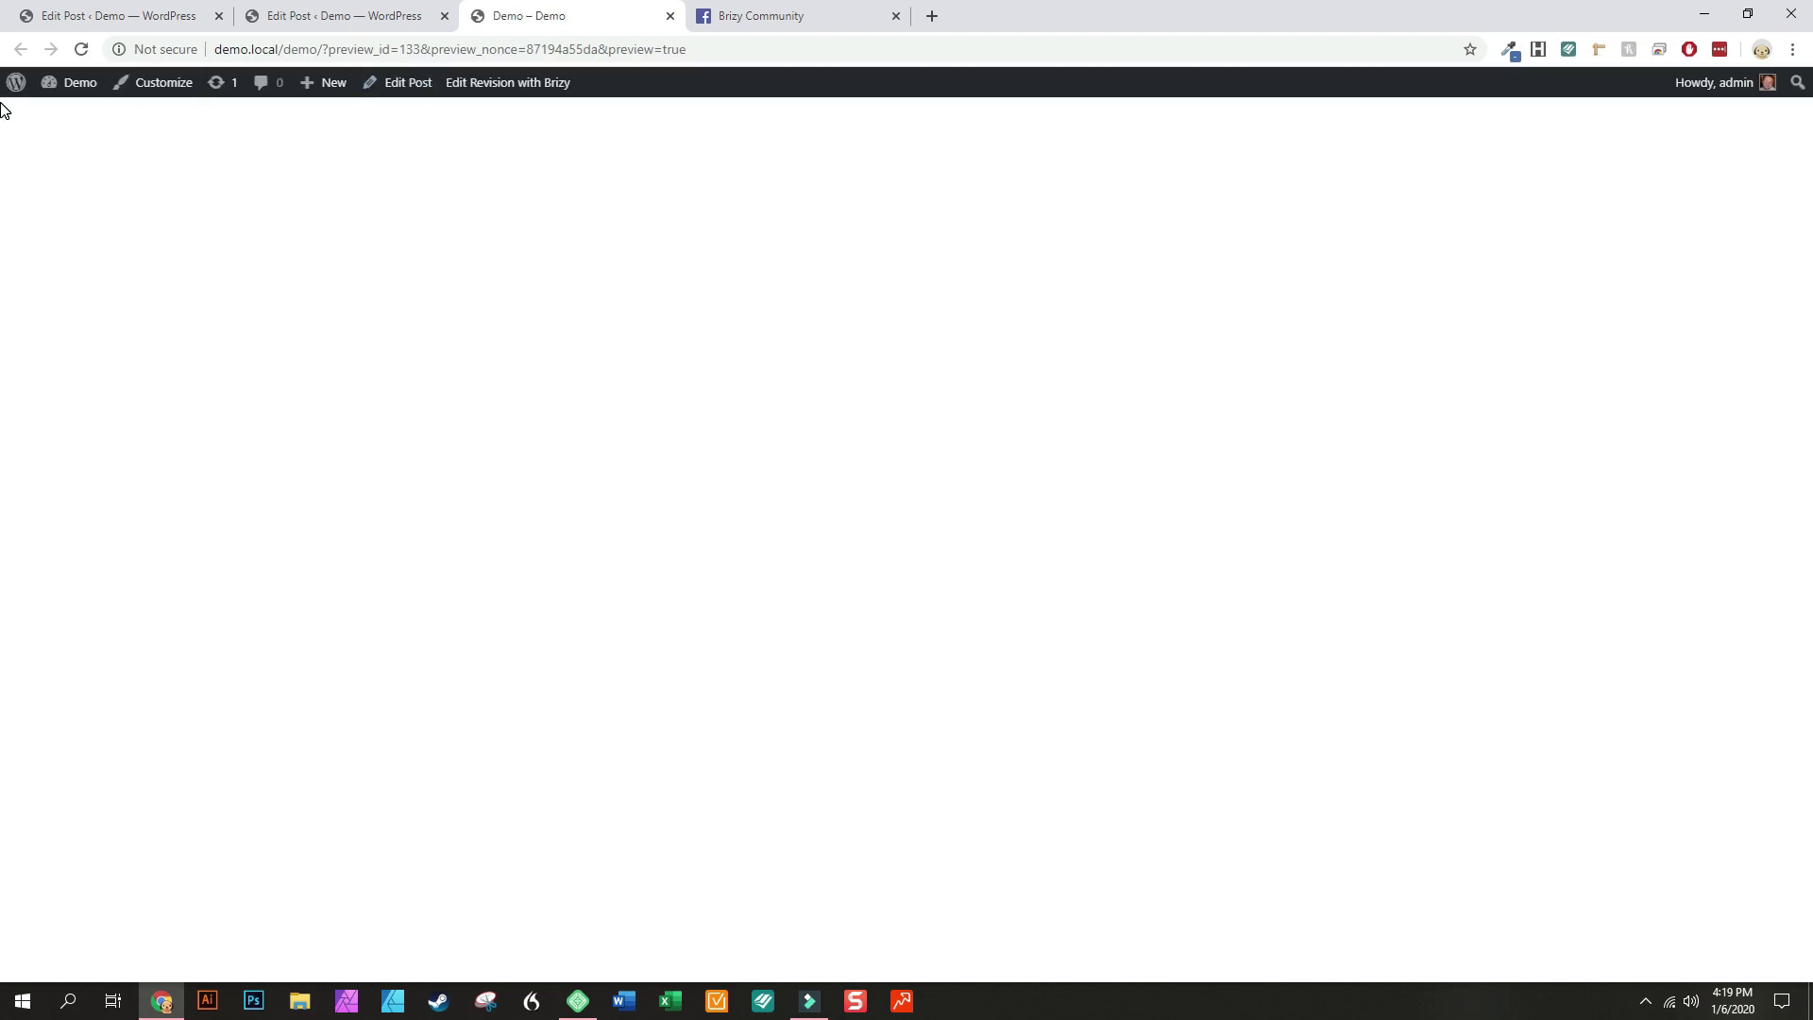
{"action": "mouse_move", "coordinate": [68, 80]}
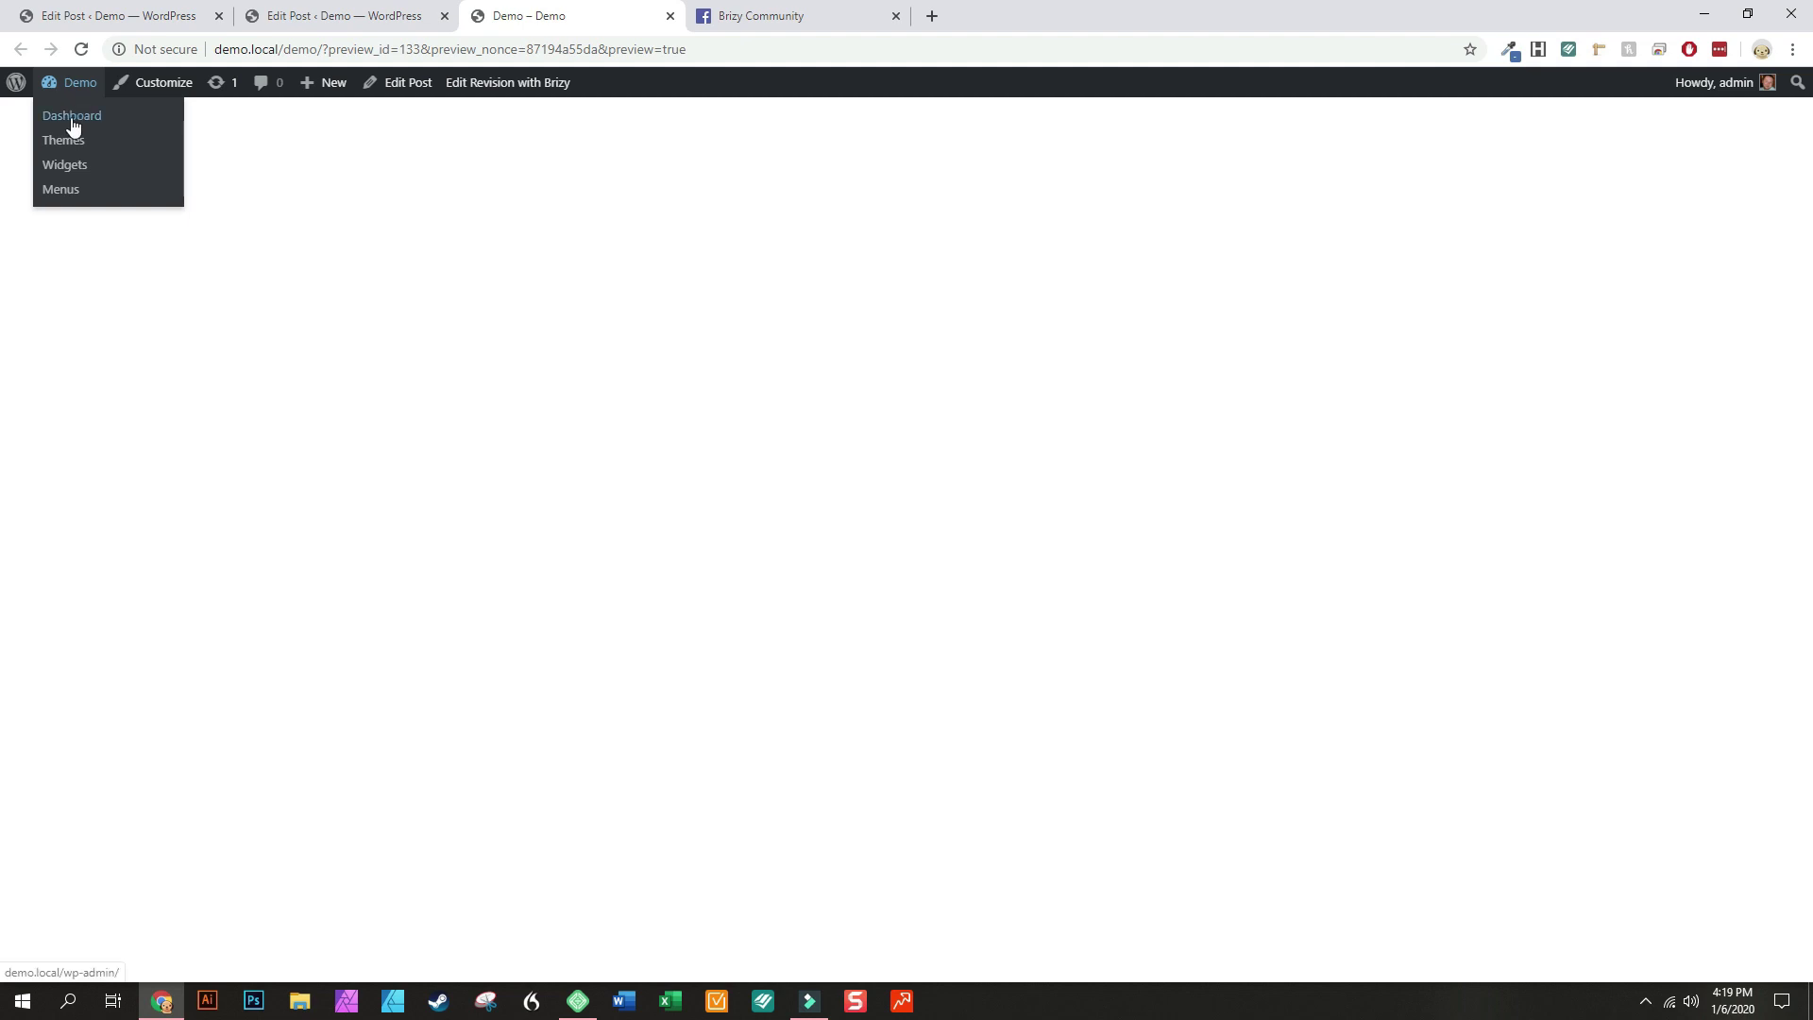
{"action": "left_click", "coordinate": [73, 125]}
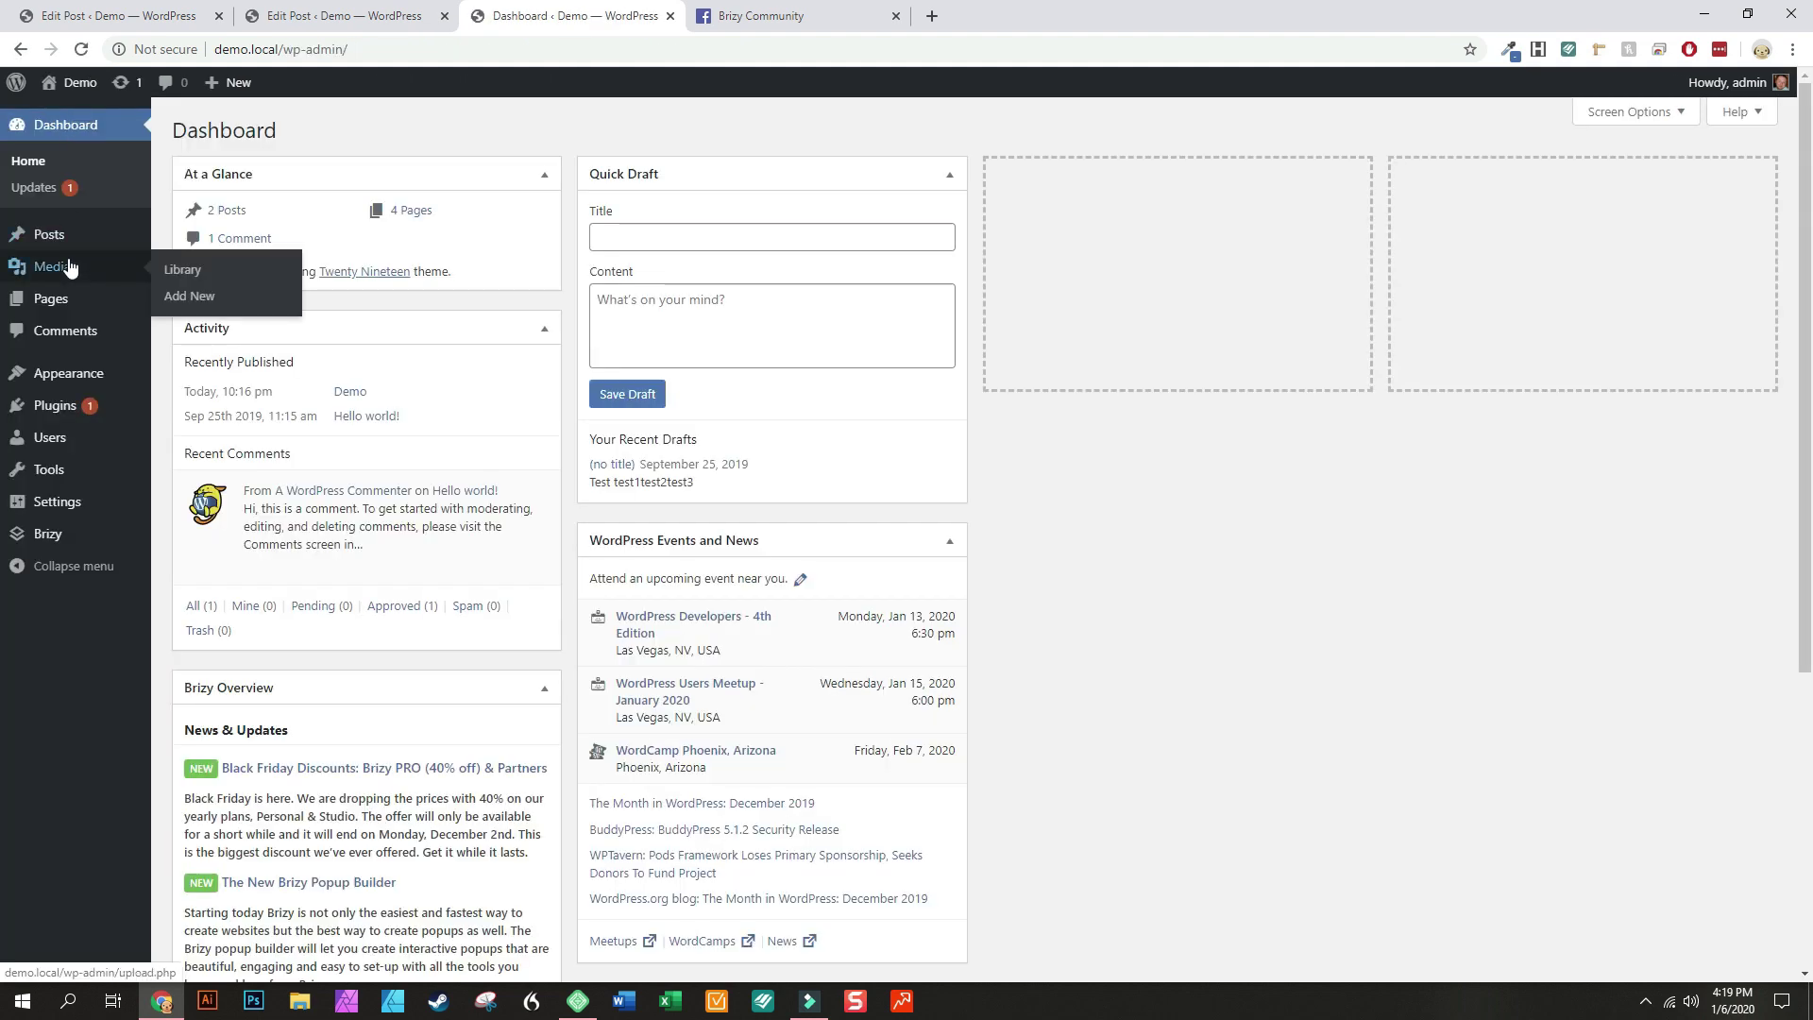
{"action": "mouse_move", "coordinate": [57, 241]}
{"action": "left_click", "coordinate": [209, 242]}
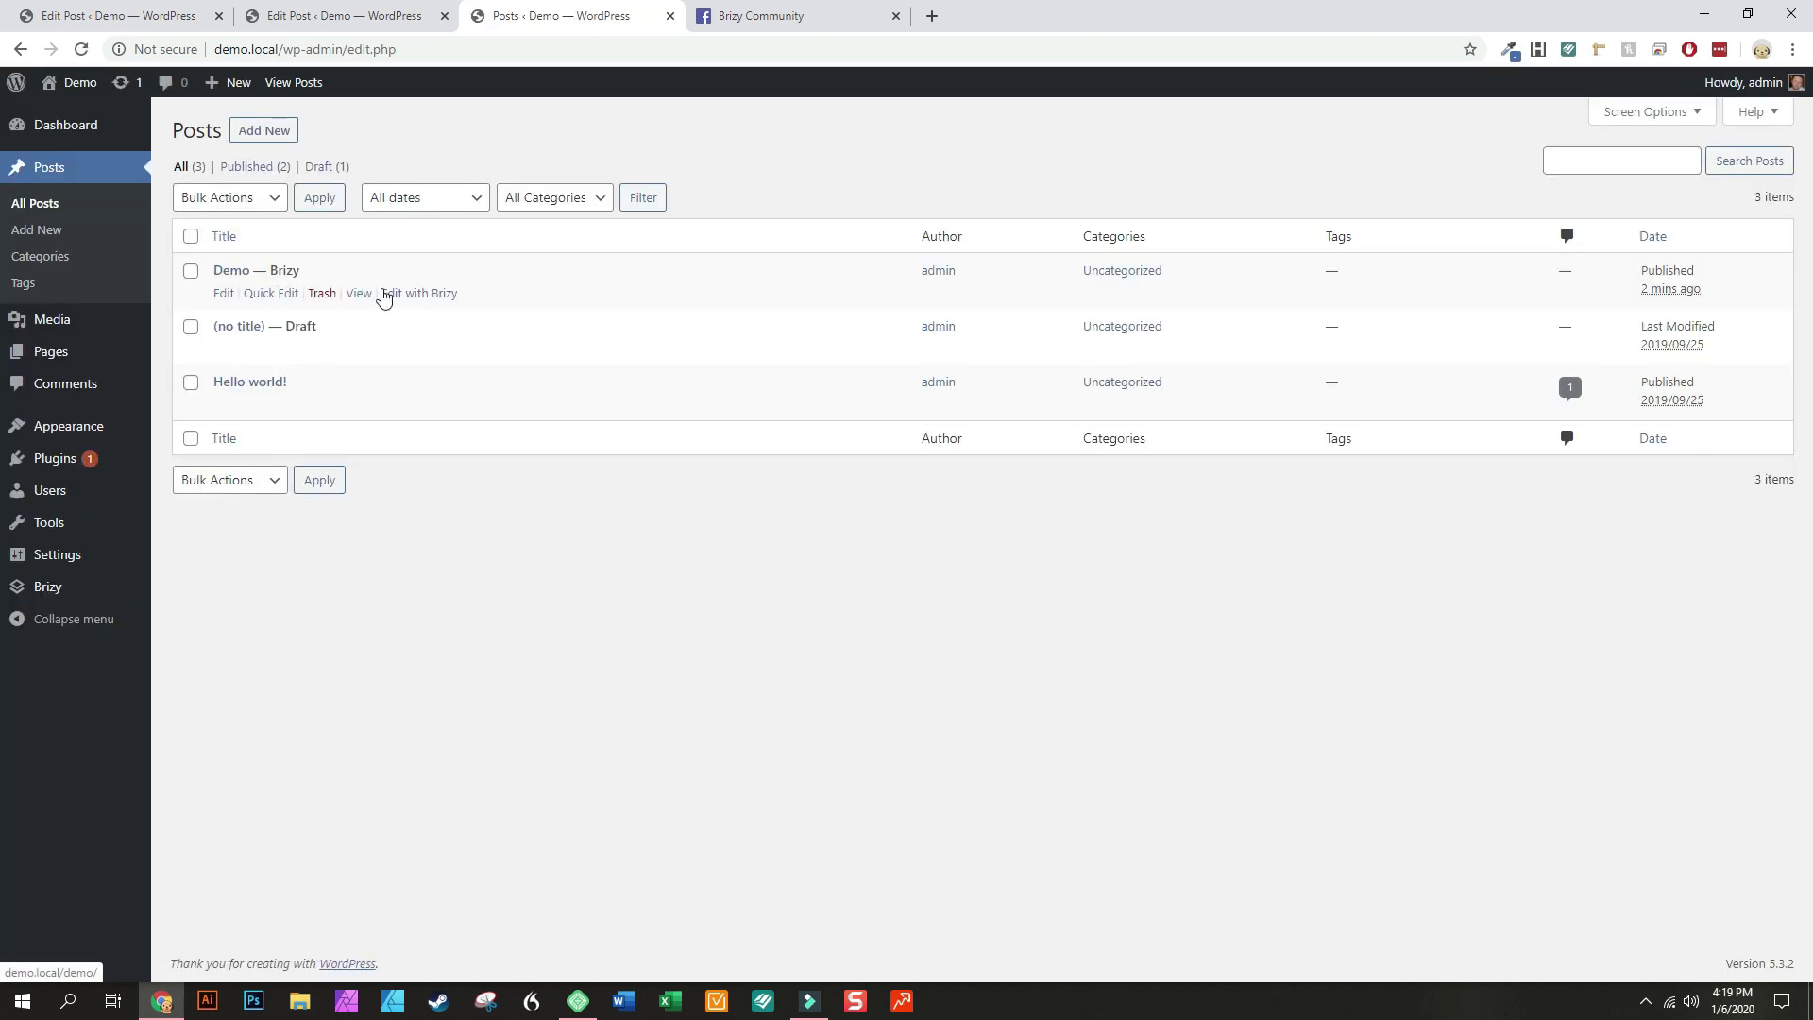
{"action": "left_click", "coordinate": [359, 296]}
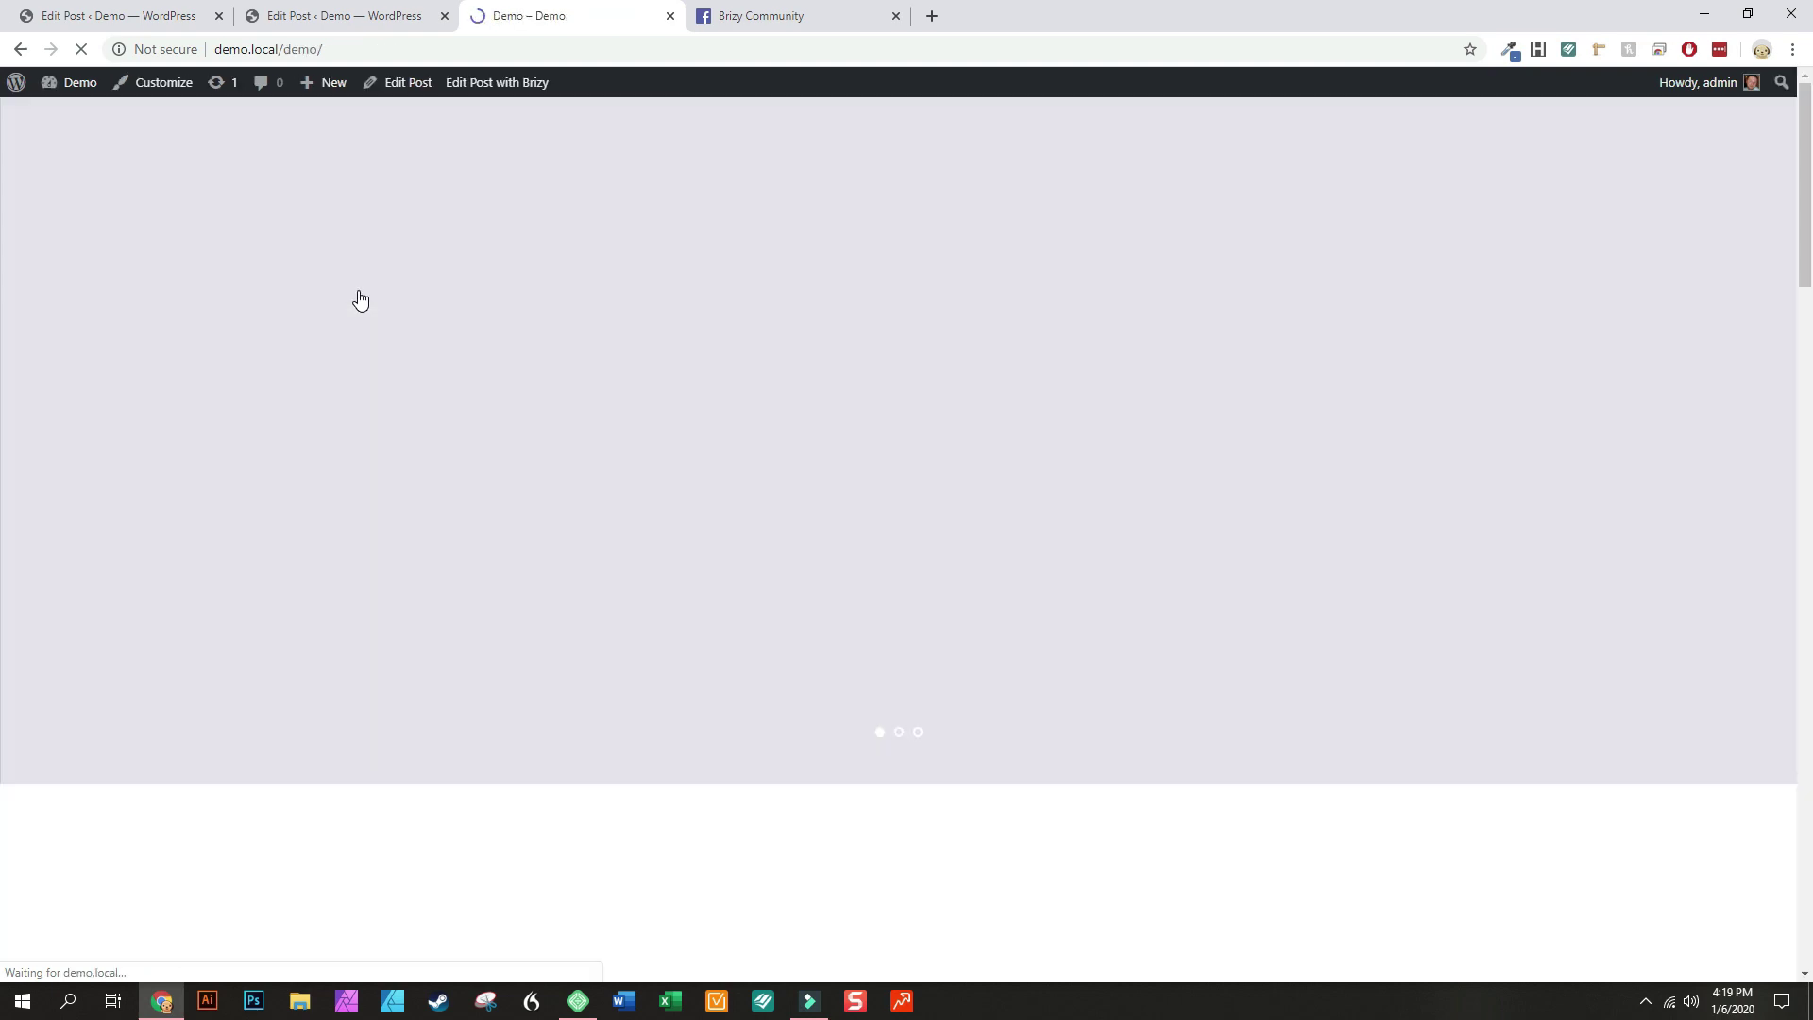
Scroll through the live Alpine Lodge Demo page, then head back to the admin Dashboard
{"action": "scroll", "coordinate": [390, 327], "scroll_direction": "down", "scroll_amount": 20}
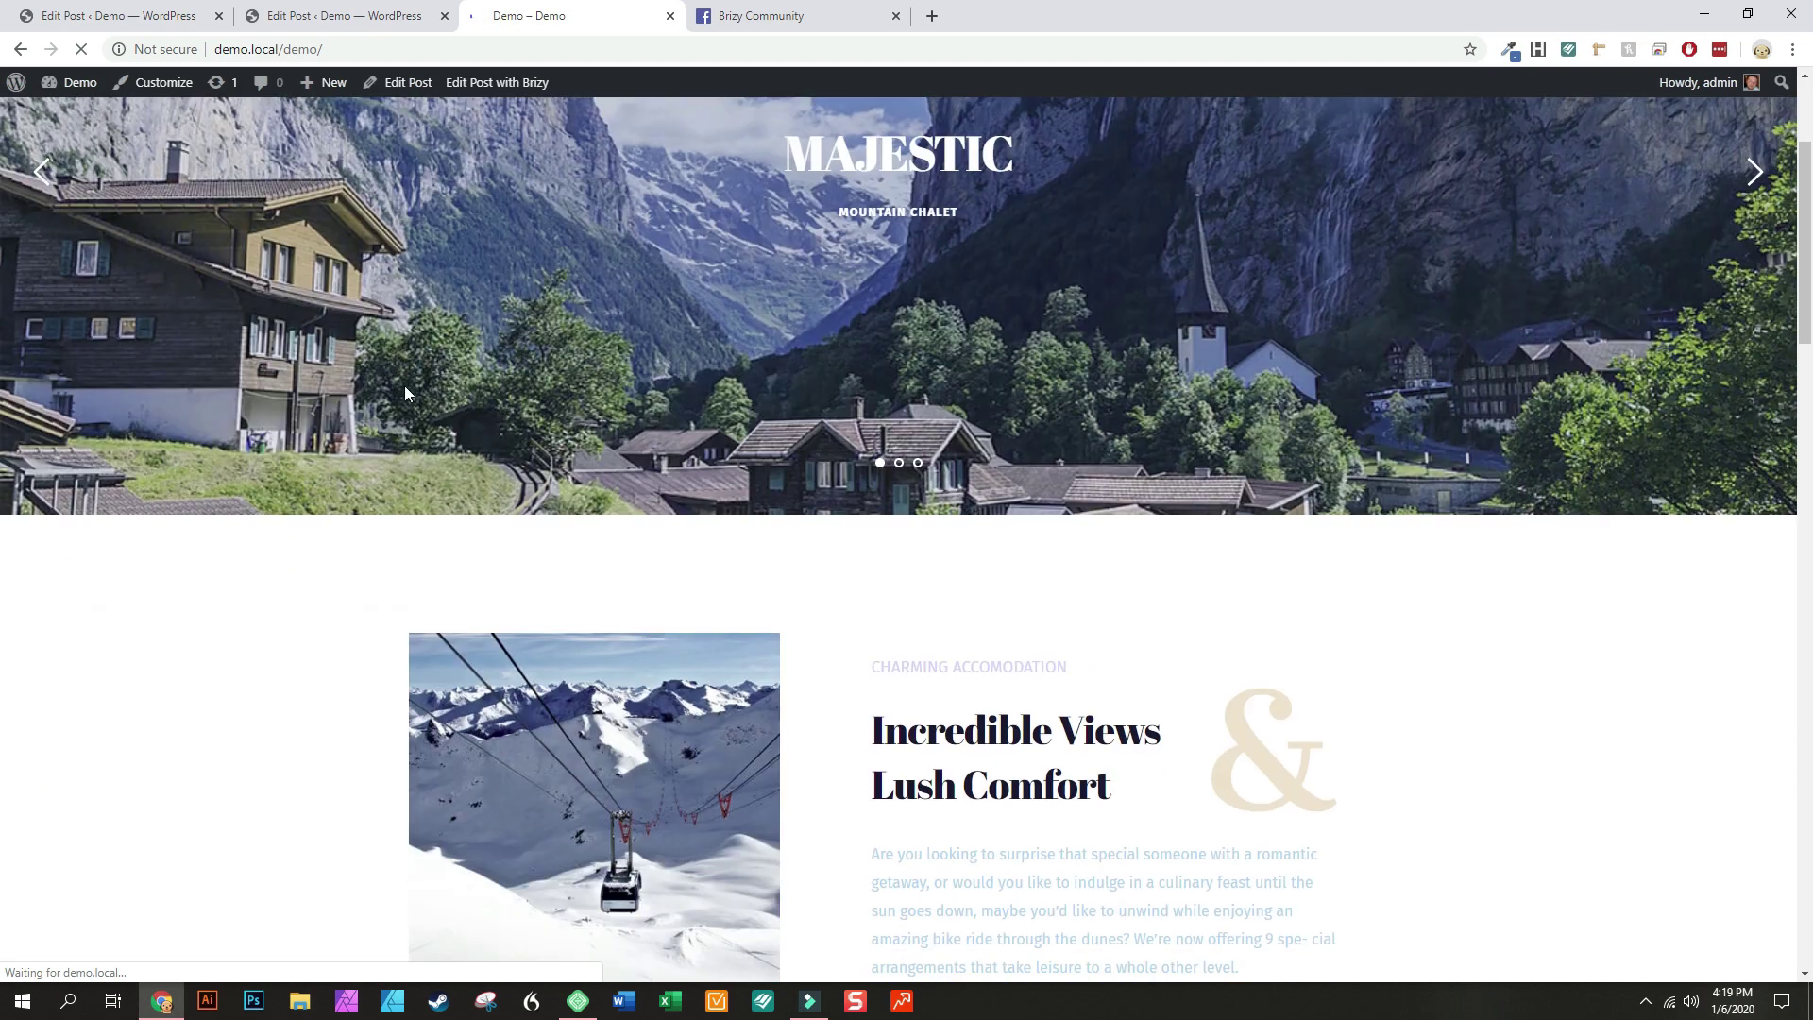
{"action": "scroll", "coordinate": [410, 419], "scroll_direction": "down", "scroll_amount": 15}
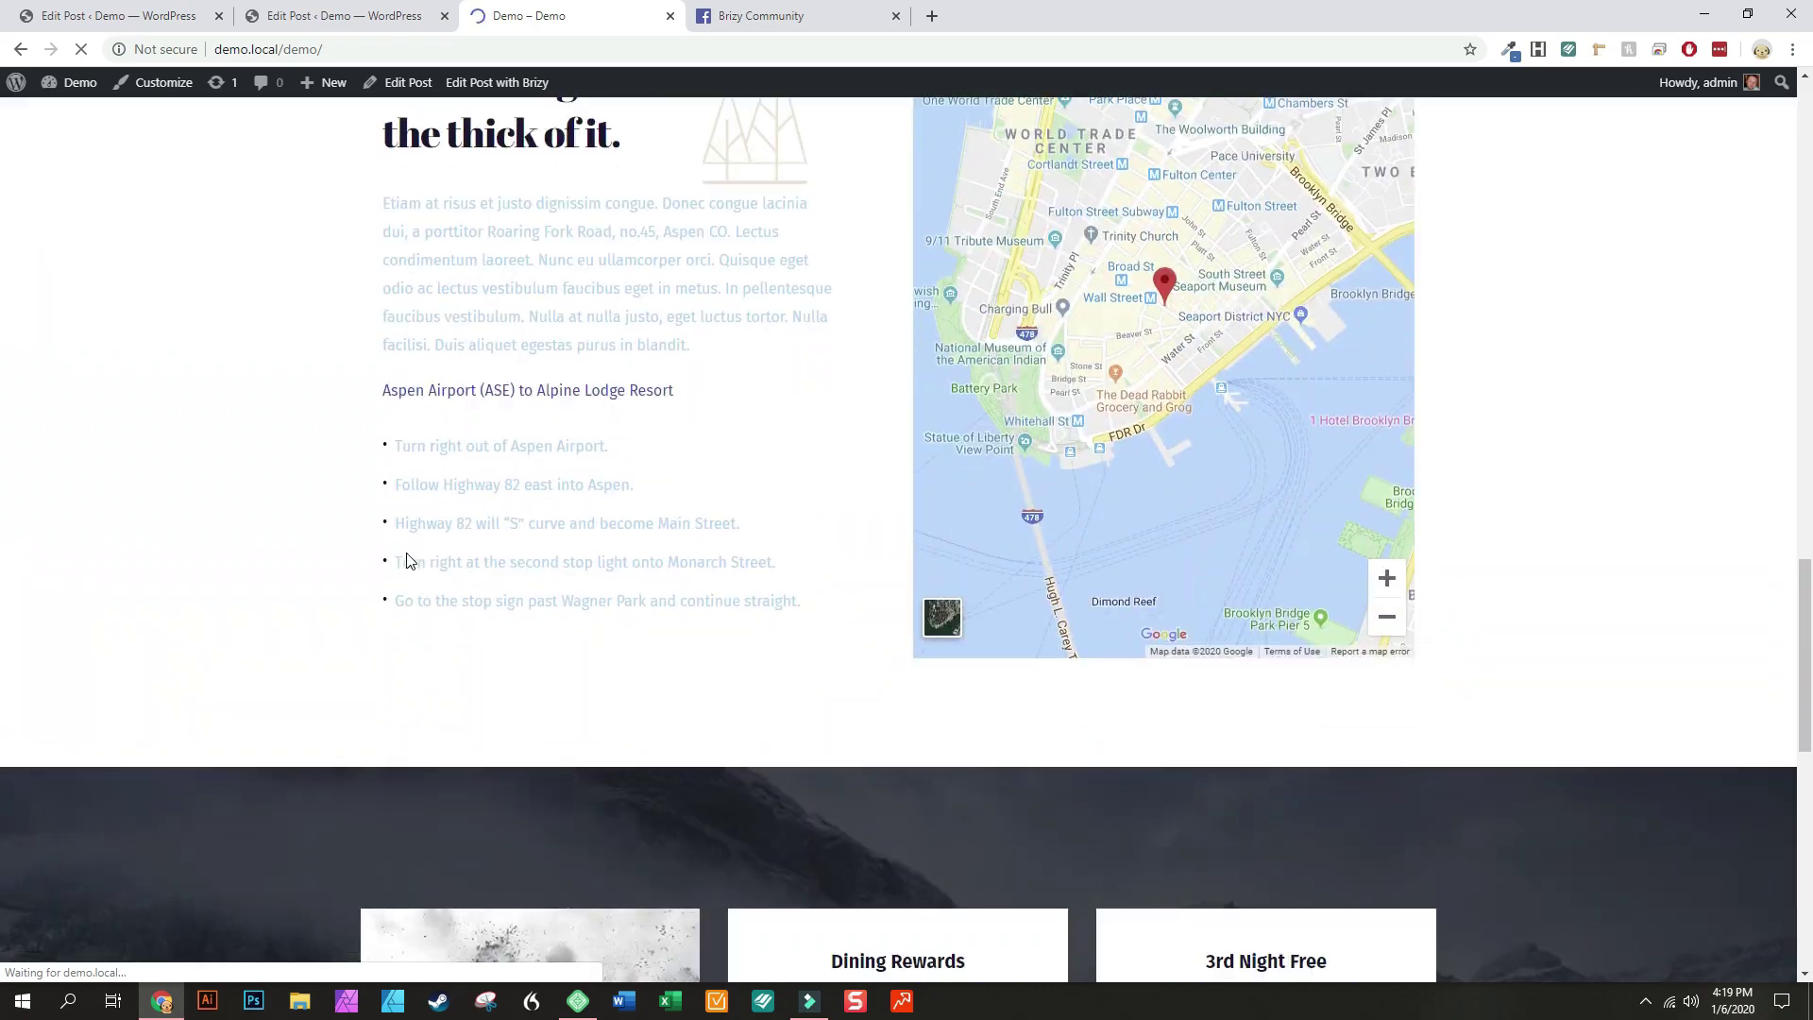
{"action": "scroll", "coordinate": [489, 410], "scroll_direction": "up", "scroll_amount": 15}
{"action": "scroll", "coordinate": [487, 409], "scroll_direction": "up", "scroll_amount": 10}
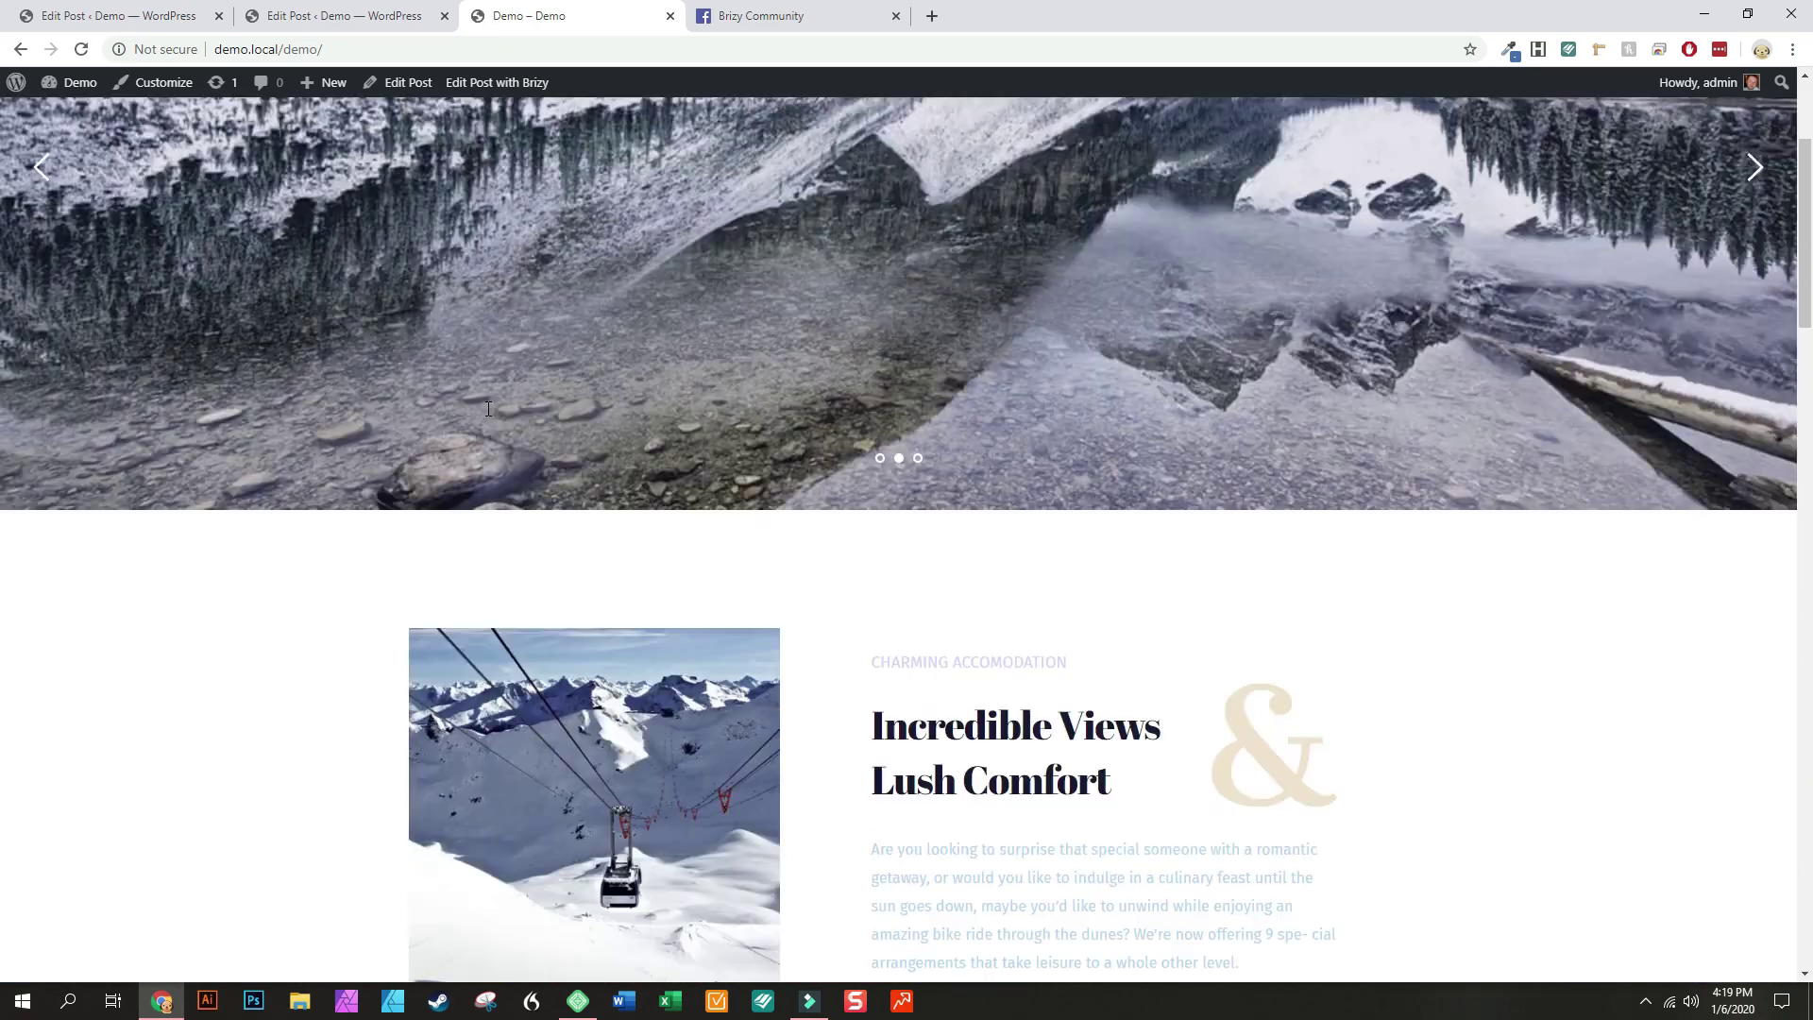
{"action": "scroll", "coordinate": [487, 412], "scroll_direction": "down", "scroll_amount": 7}
{"action": "scroll", "coordinate": [487, 416], "scroll_direction": "down", "scroll_amount": 15}
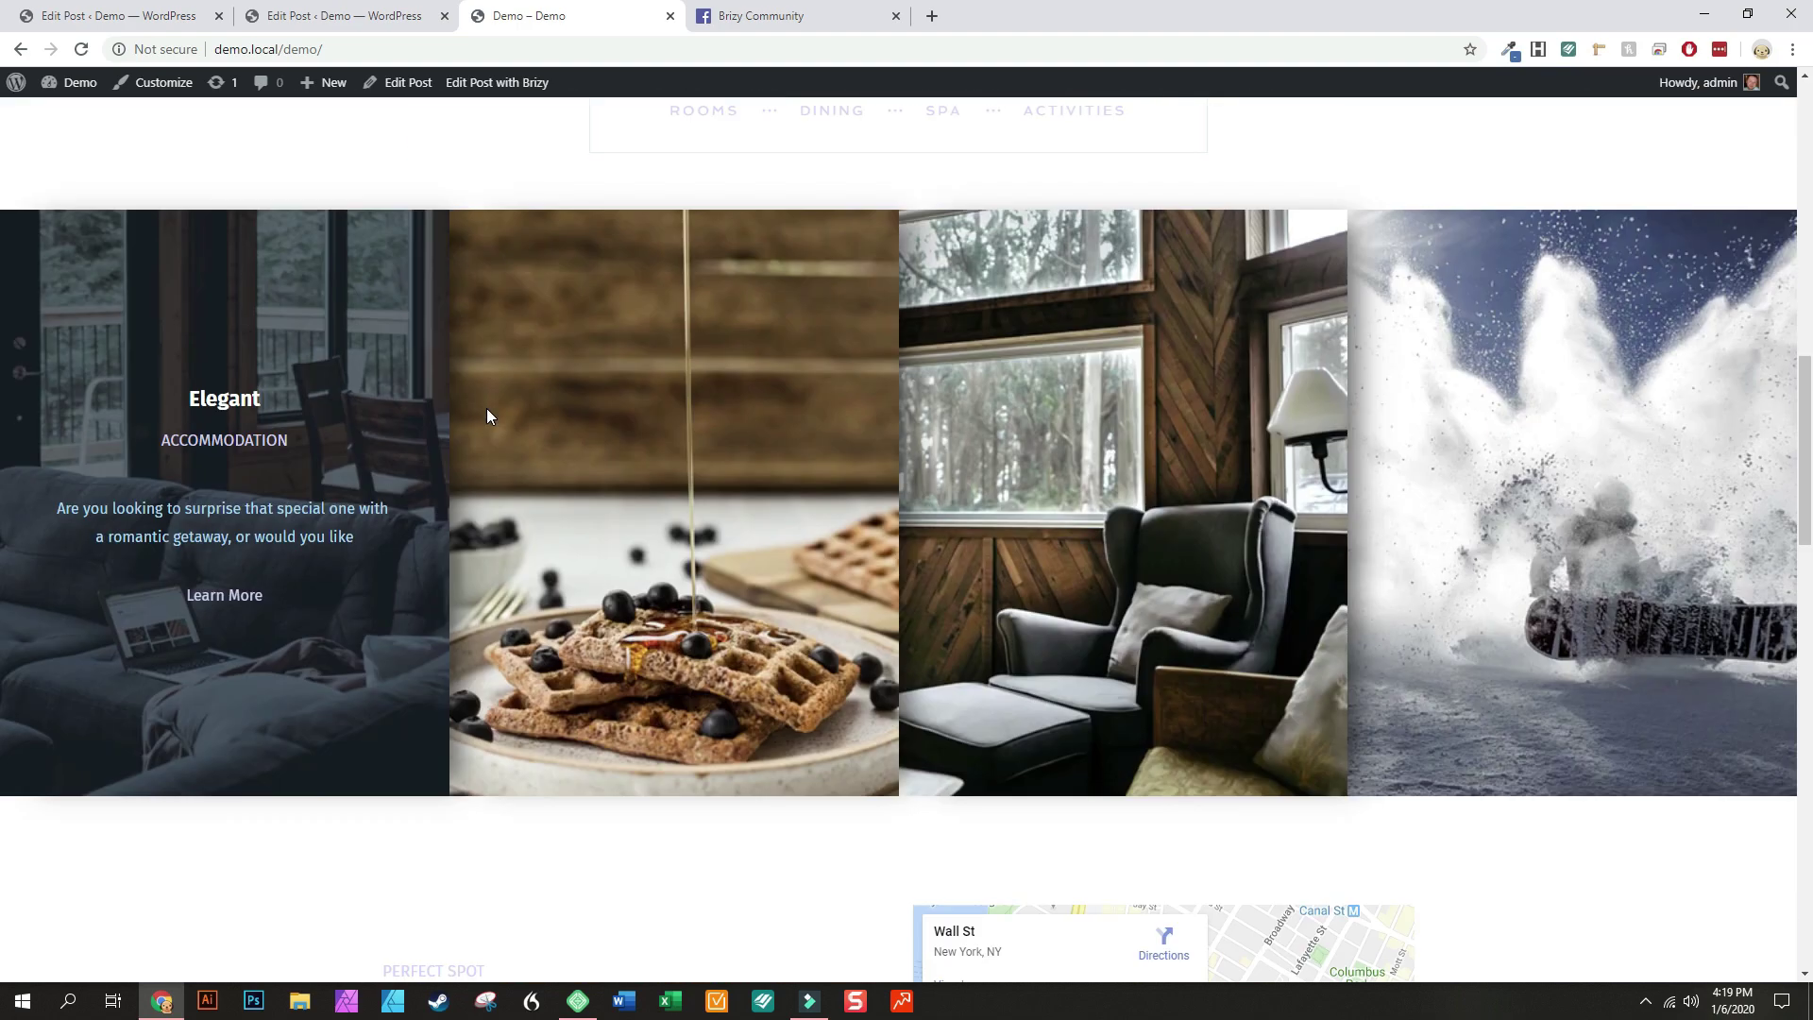
{"action": "scroll", "coordinate": [487, 416], "scroll_direction": "down", "scroll_amount": 2}
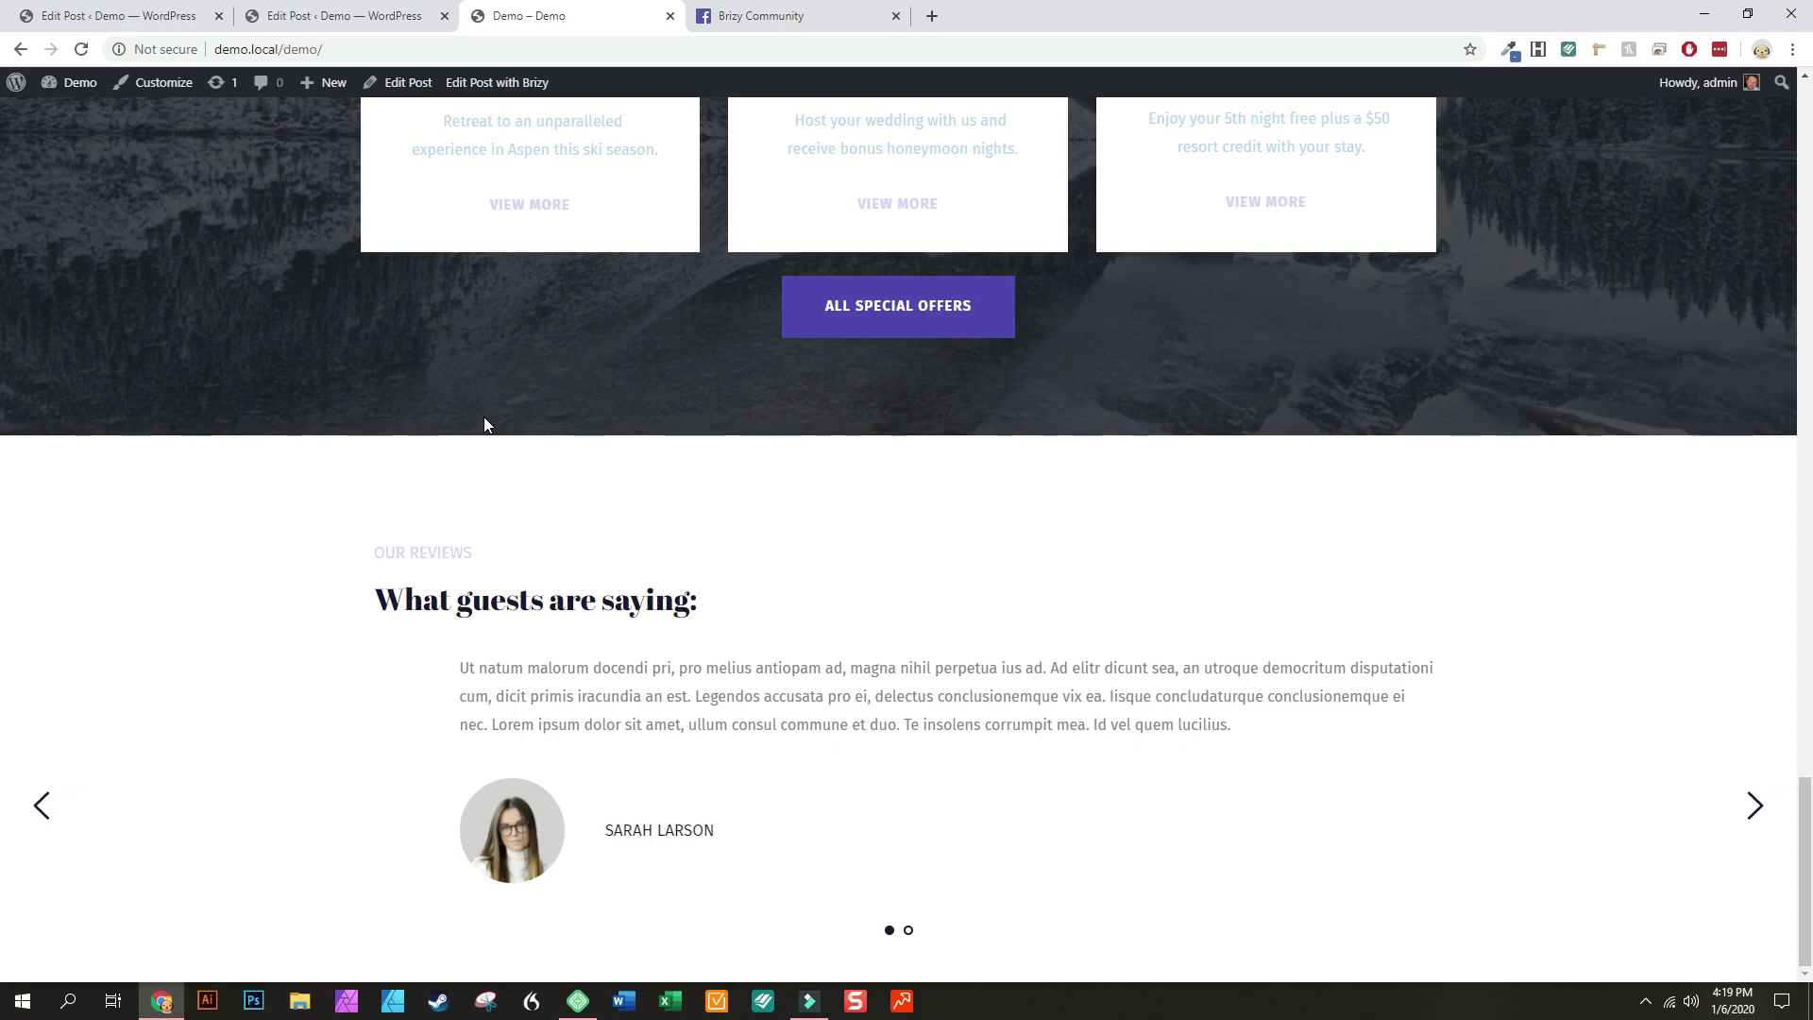
{"action": "scroll", "coordinate": [524, 519], "scroll_direction": "up", "scroll_amount": 2}
{"action": "scroll", "coordinate": [522, 526], "scroll_direction": "up", "scroll_amount": 15}
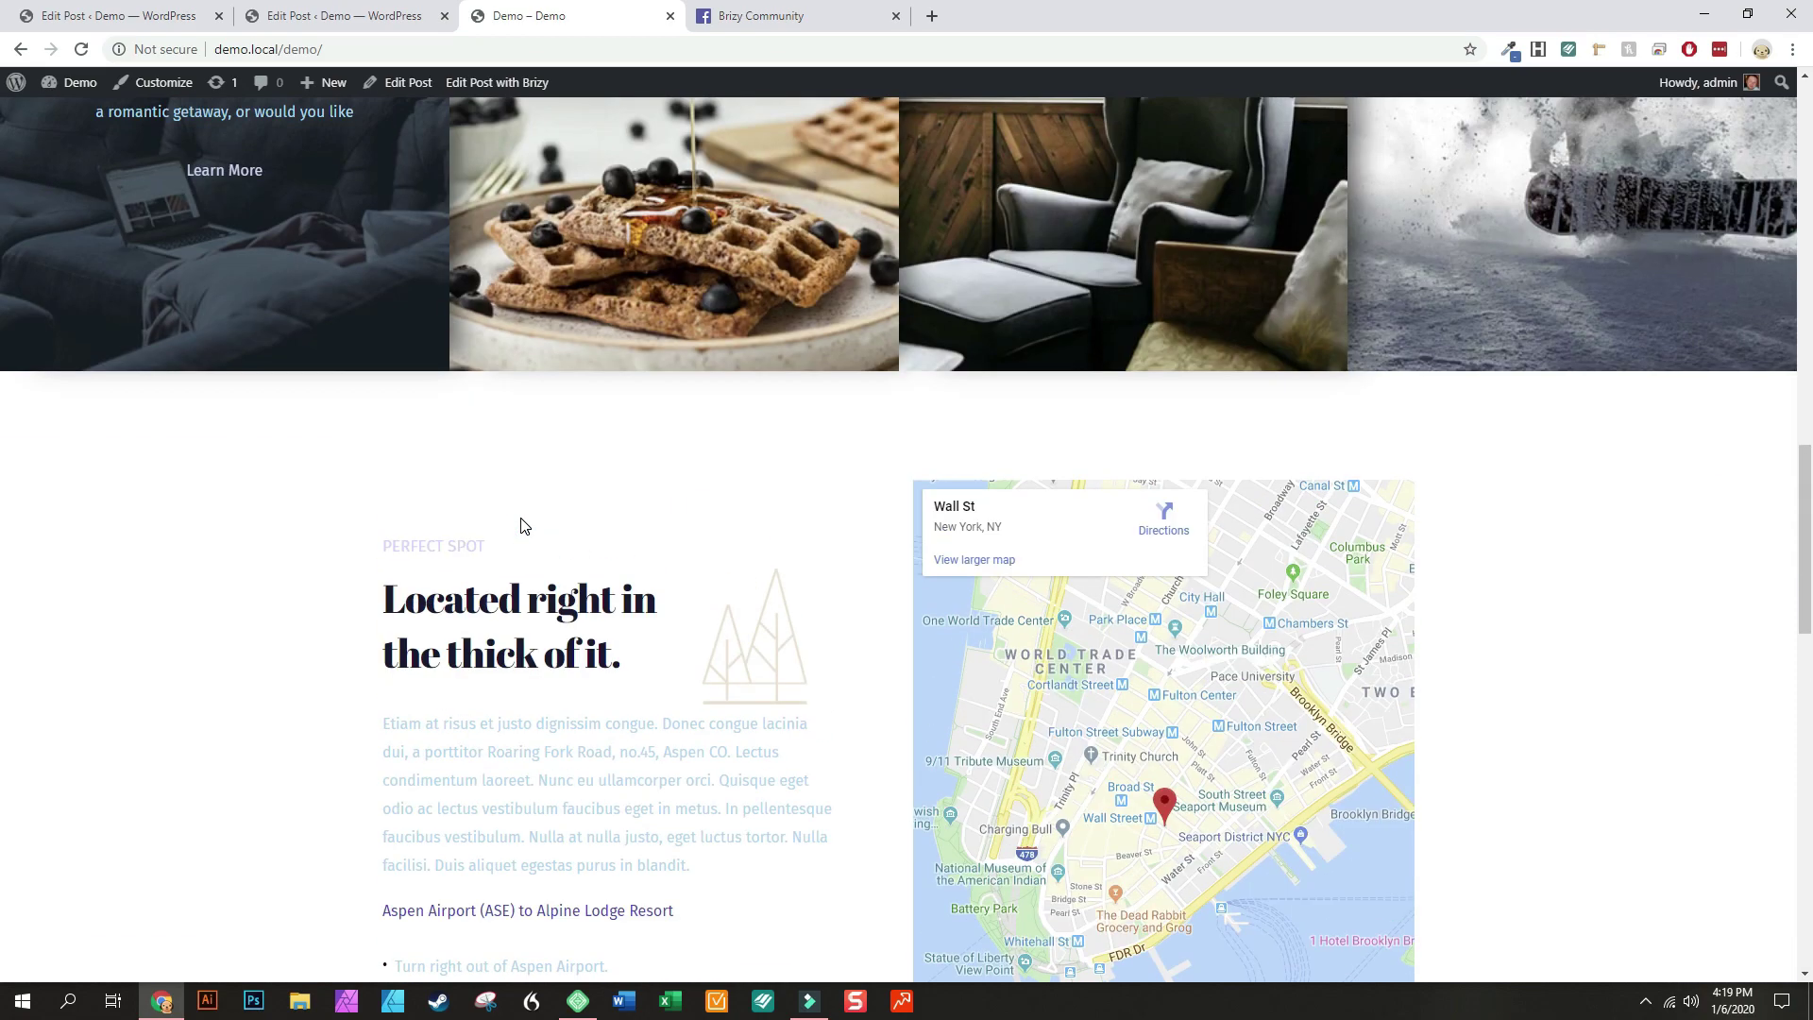
{"action": "scroll", "coordinate": [510, 491], "scroll_direction": "up", "scroll_amount": 4}
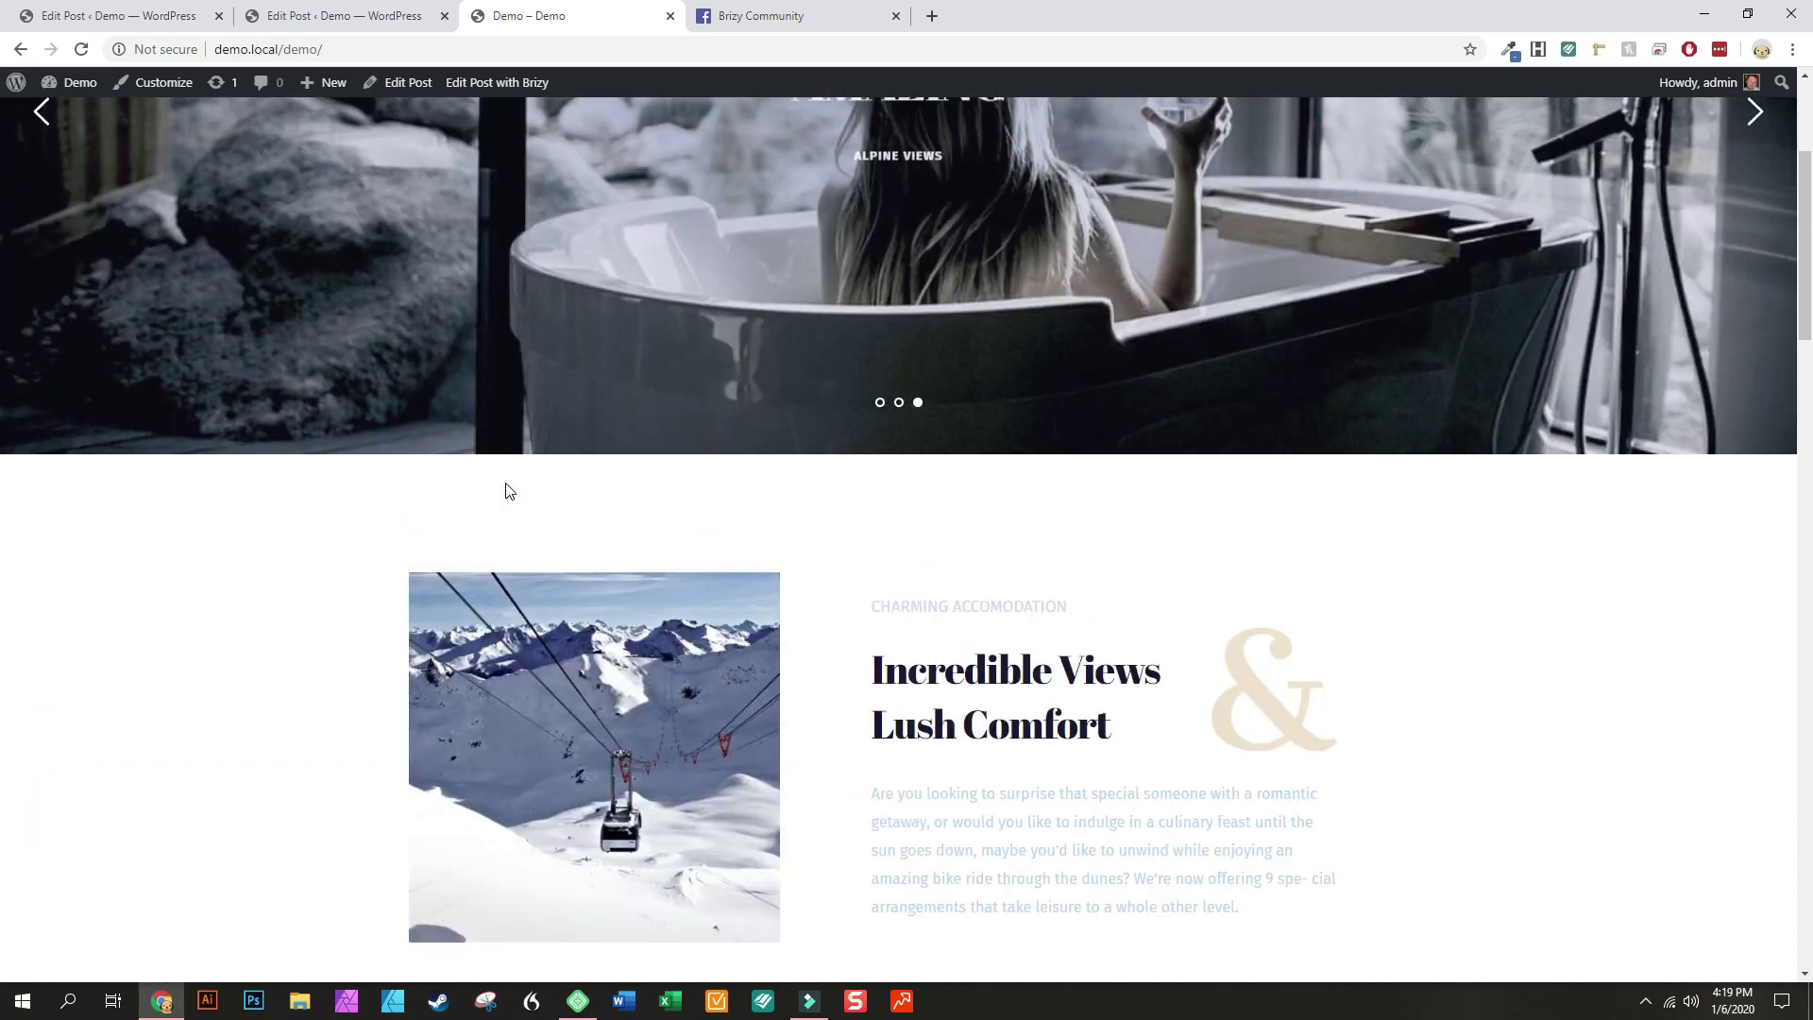
{"action": "scroll", "coordinate": [506, 491], "scroll_direction": "up", "scroll_amount": 4}
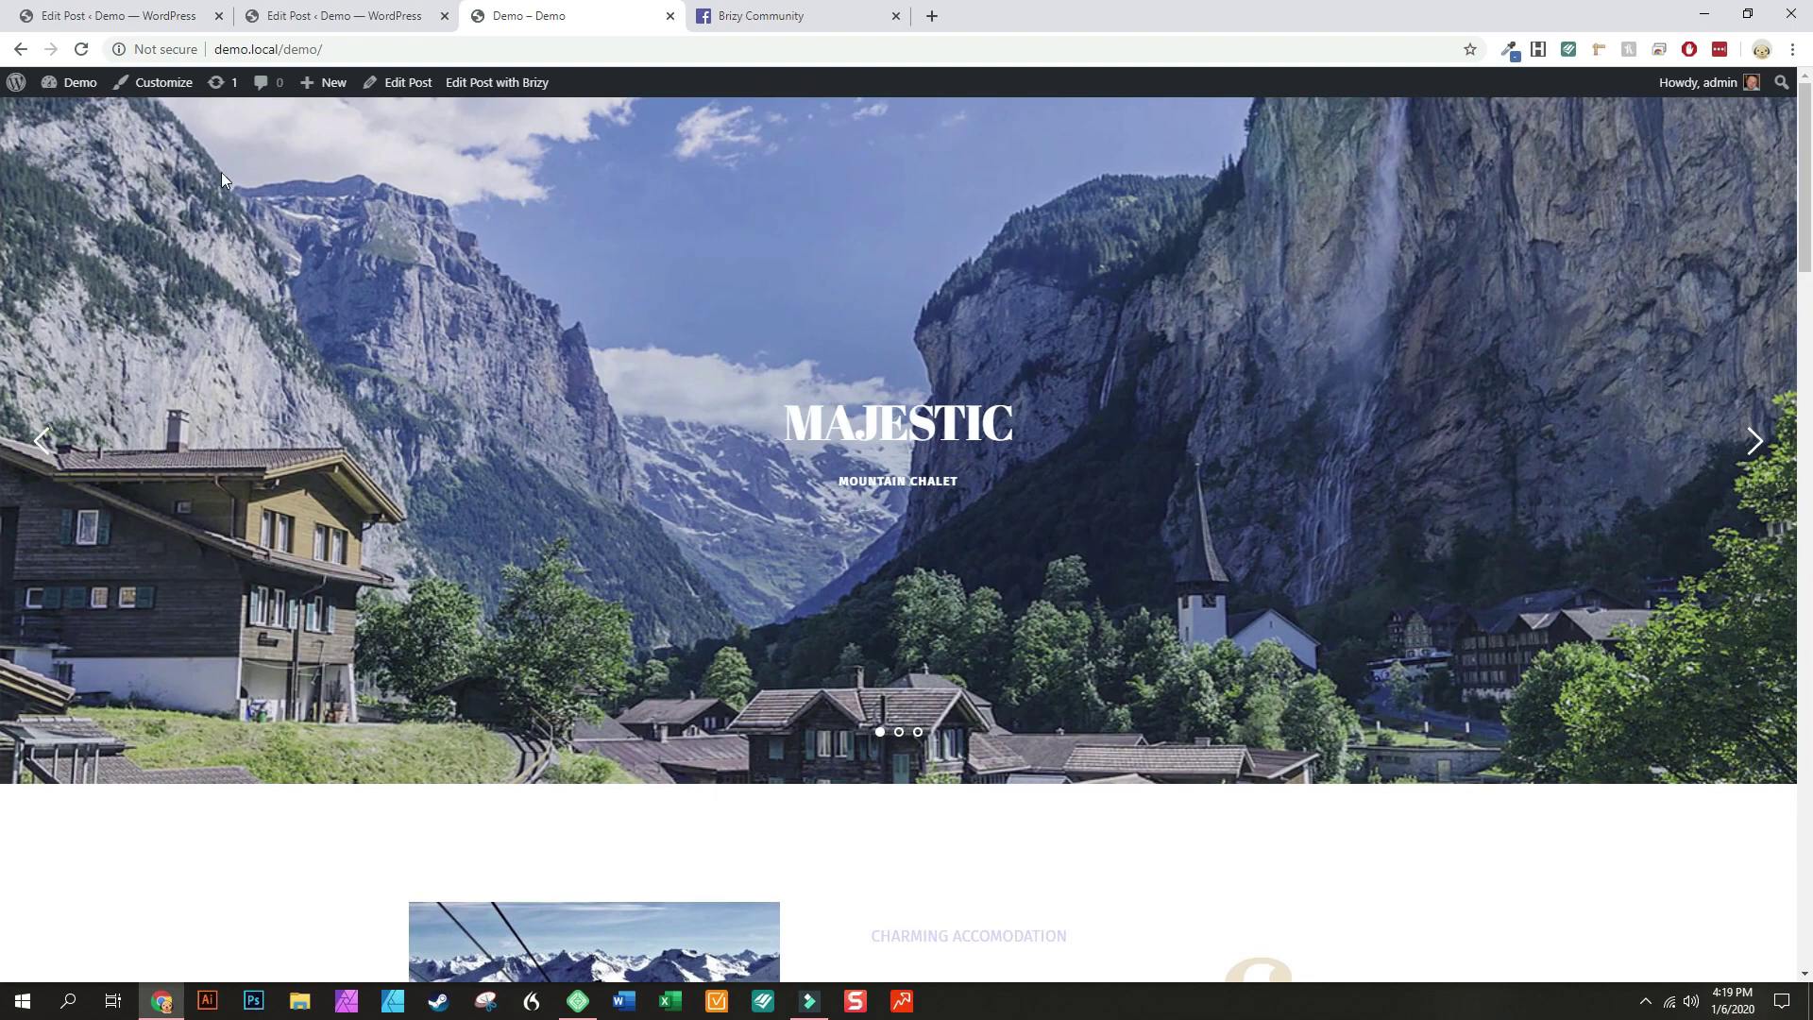
{"action": "mouse_move", "coordinate": [12, 85]}
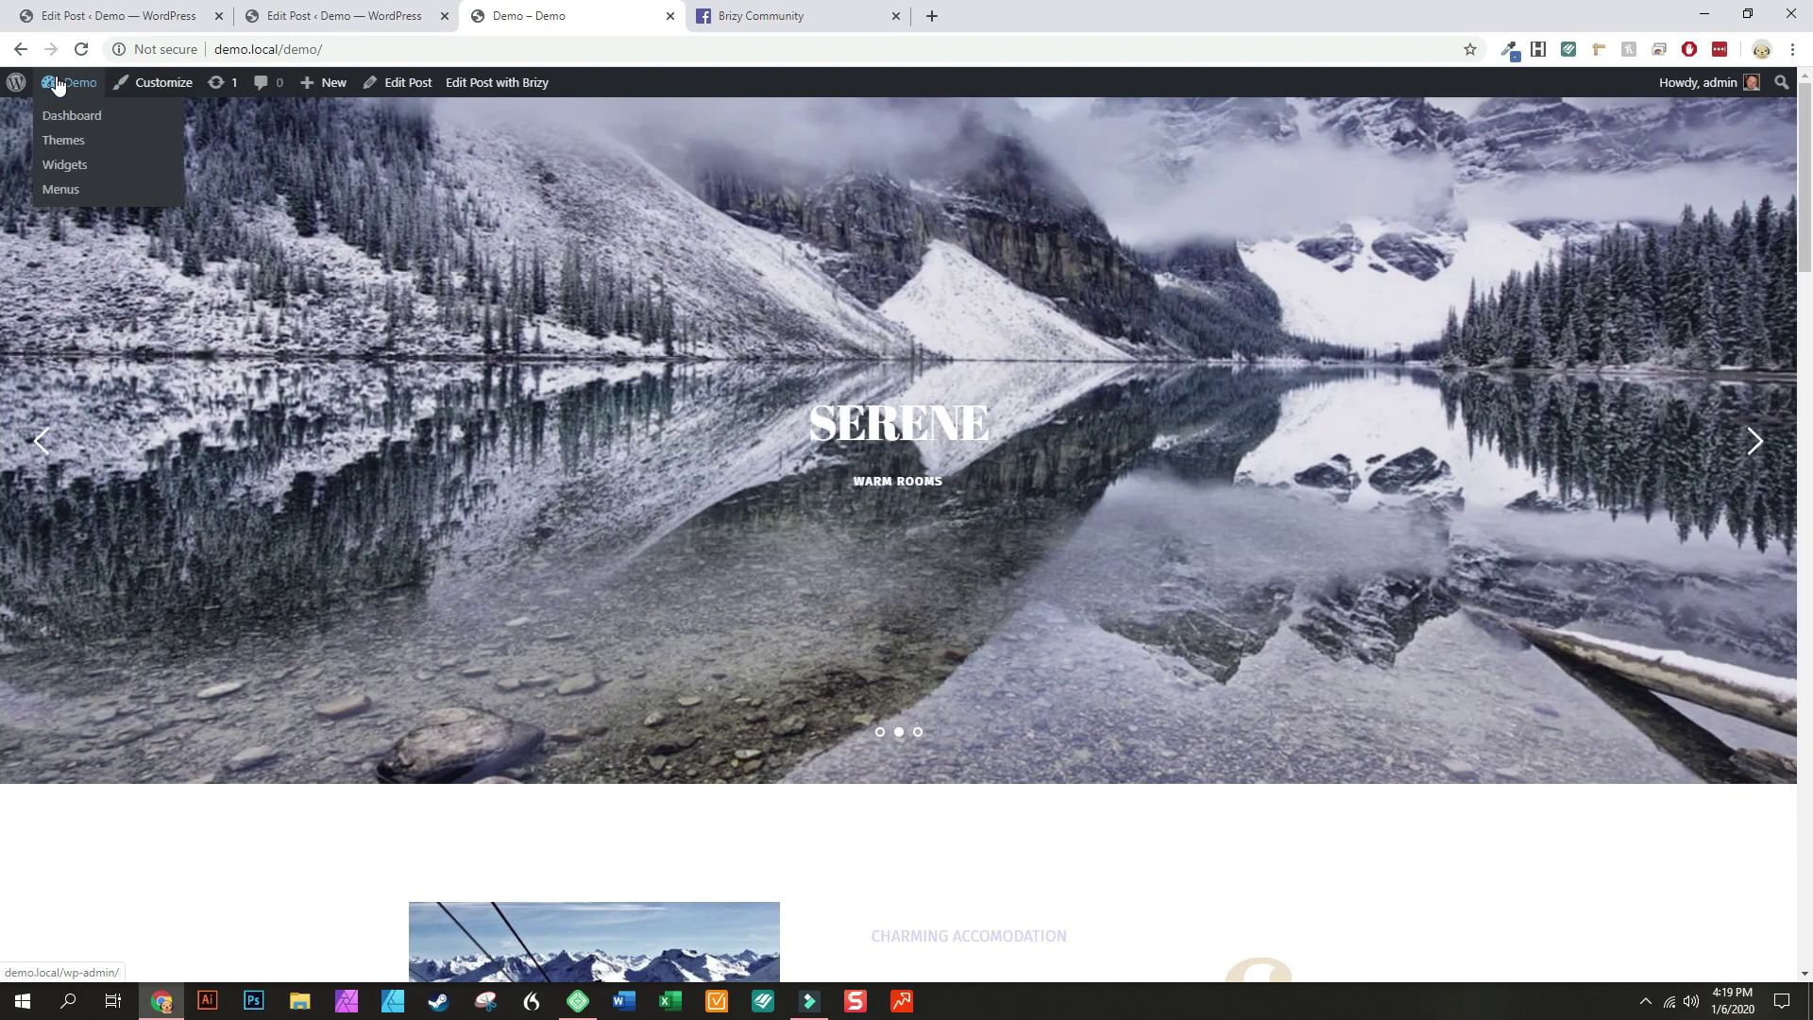
{"action": "left_click", "coordinate": [69, 119]}
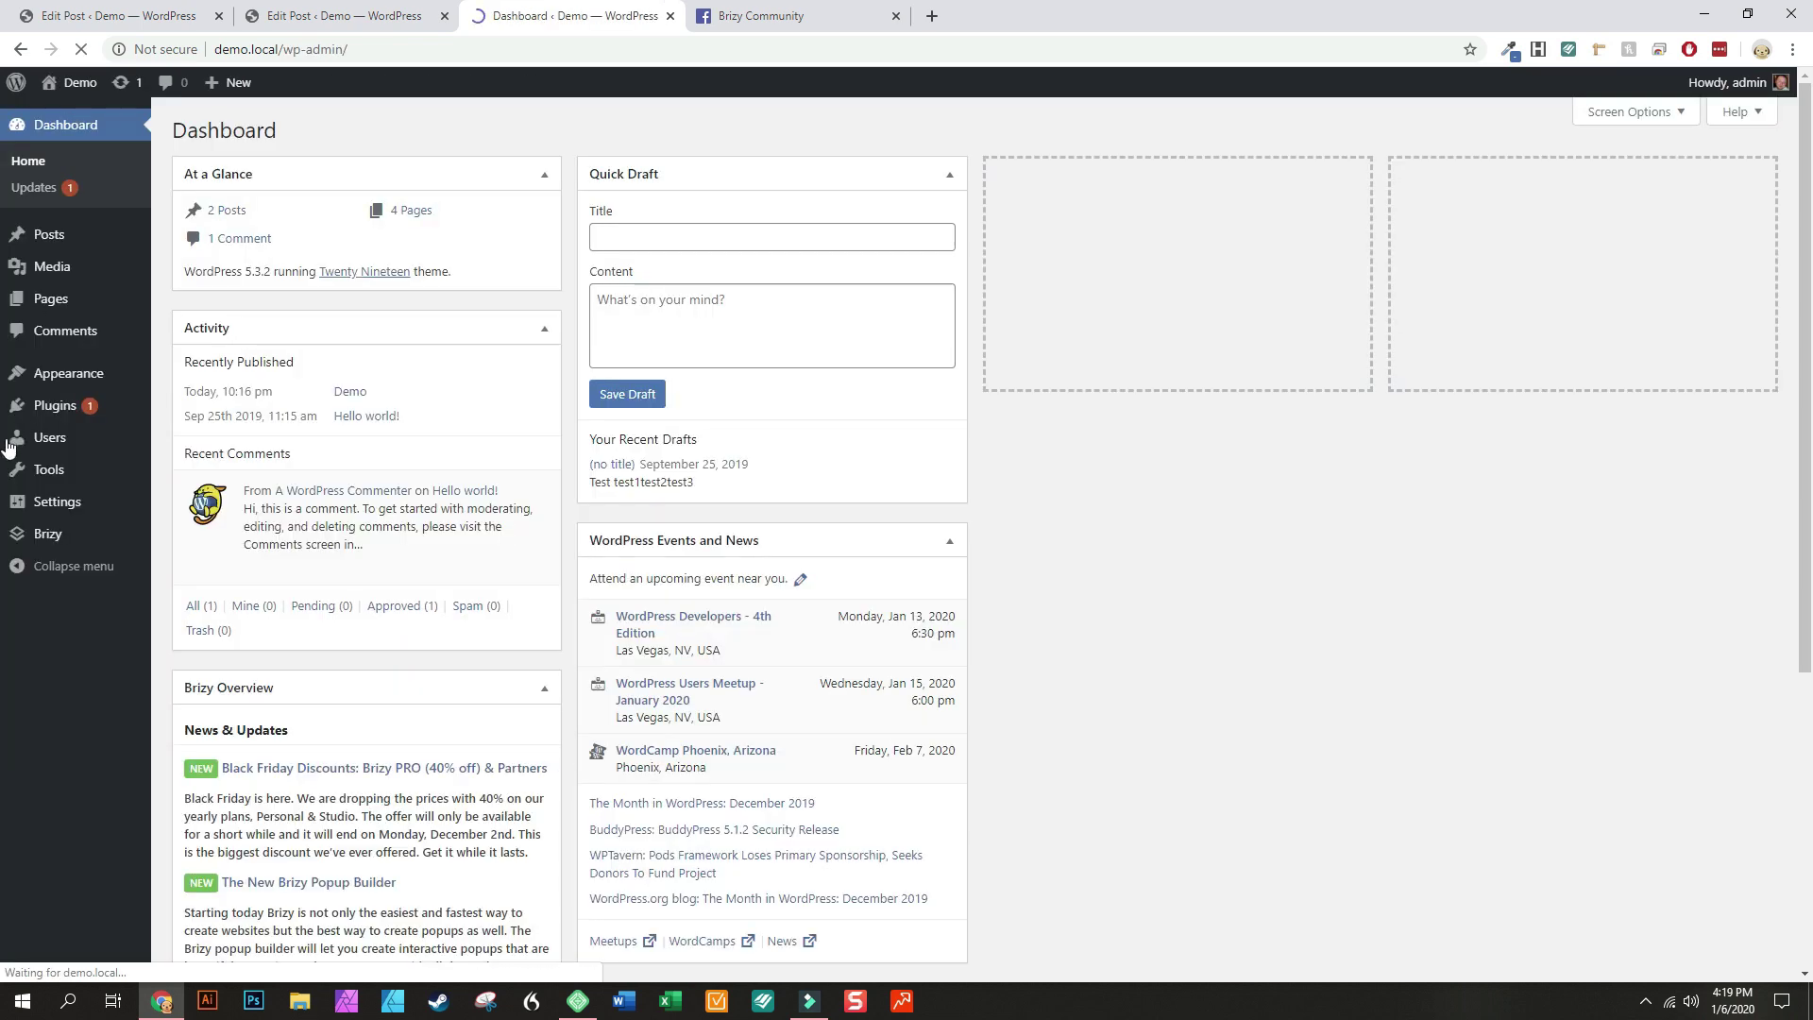
Open the Header template from Brizy's Templates list for editing
{"action": "mouse_move", "coordinate": [42, 551]}
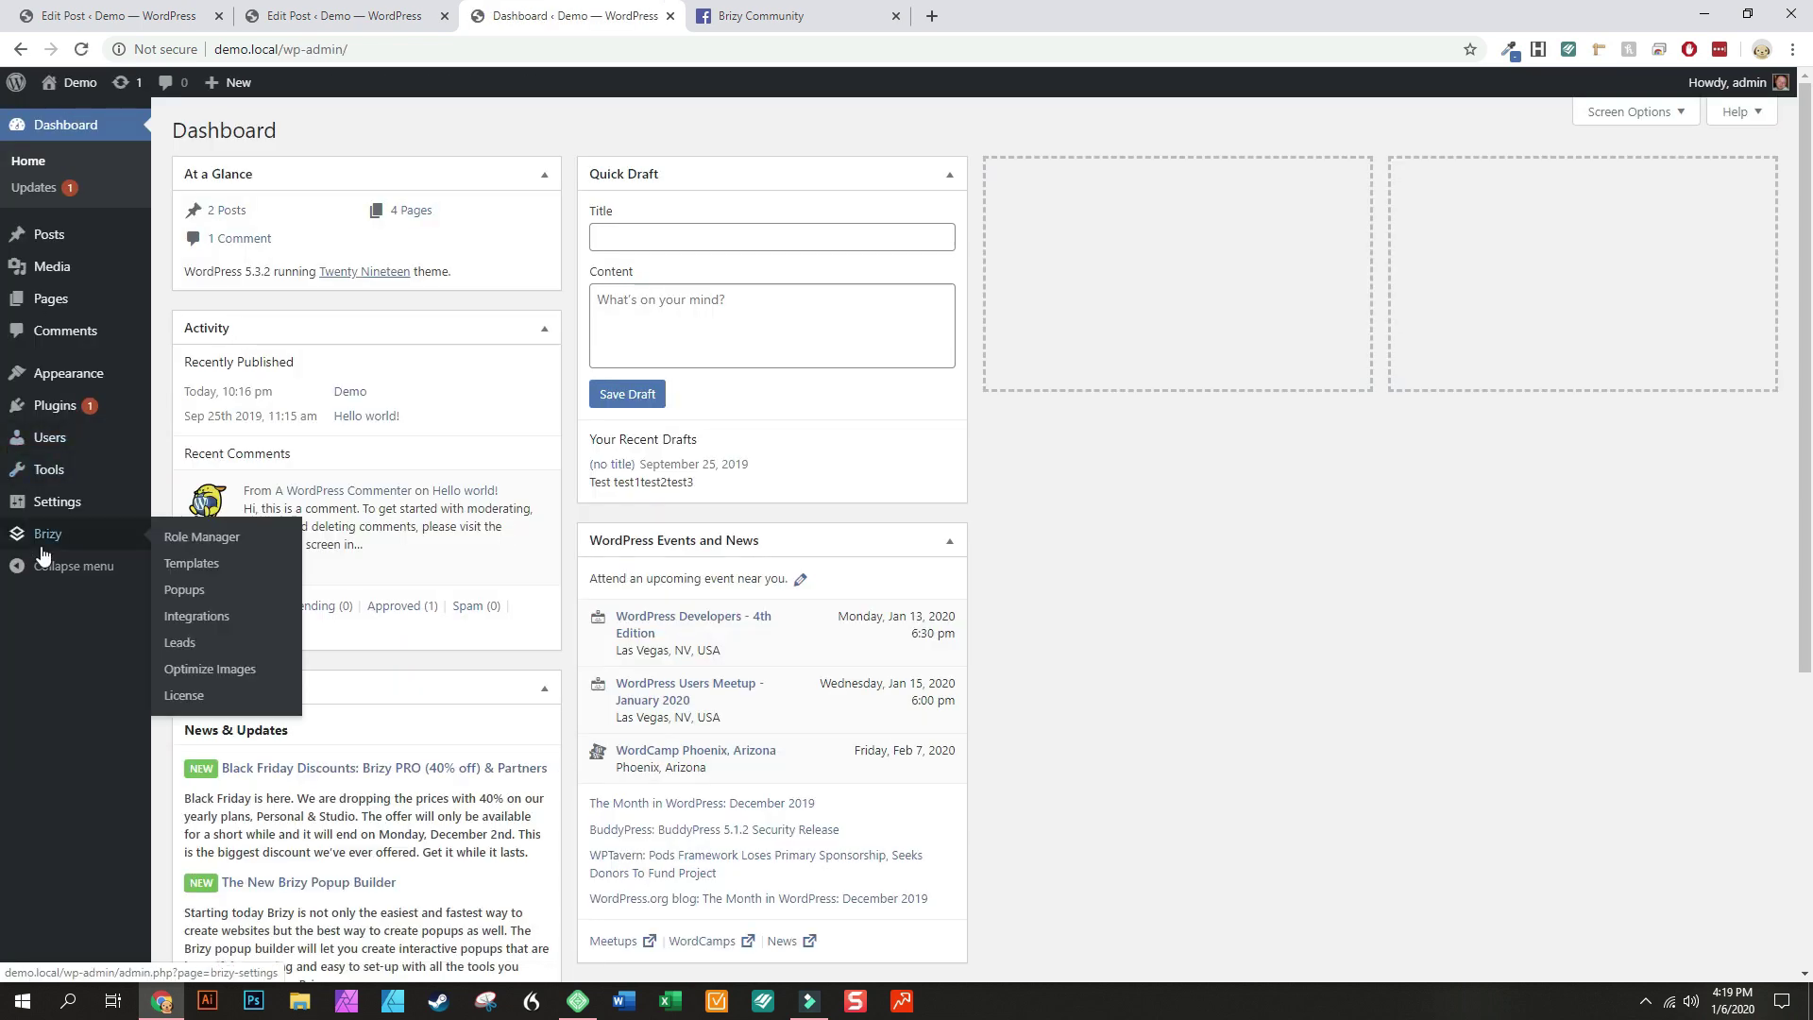
{"action": "left_click", "coordinate": [217, 567]}
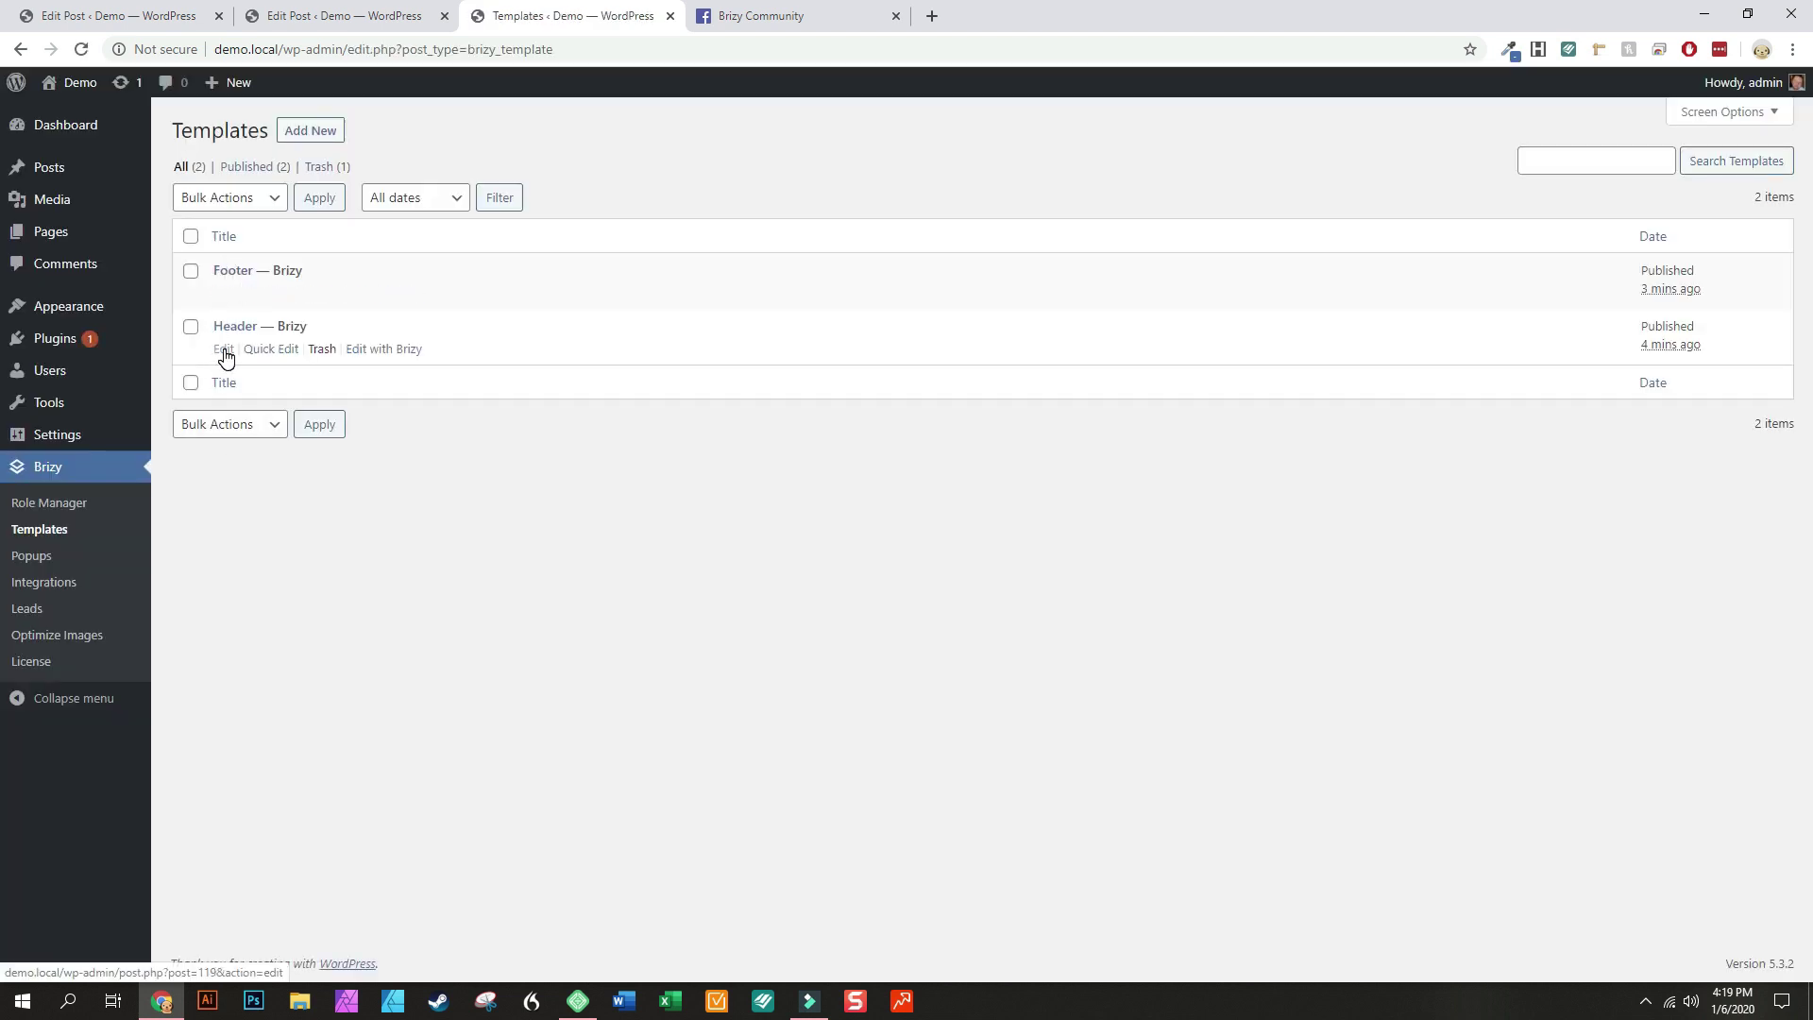
{"action": "left_click", "coordinate": [223, 350]}
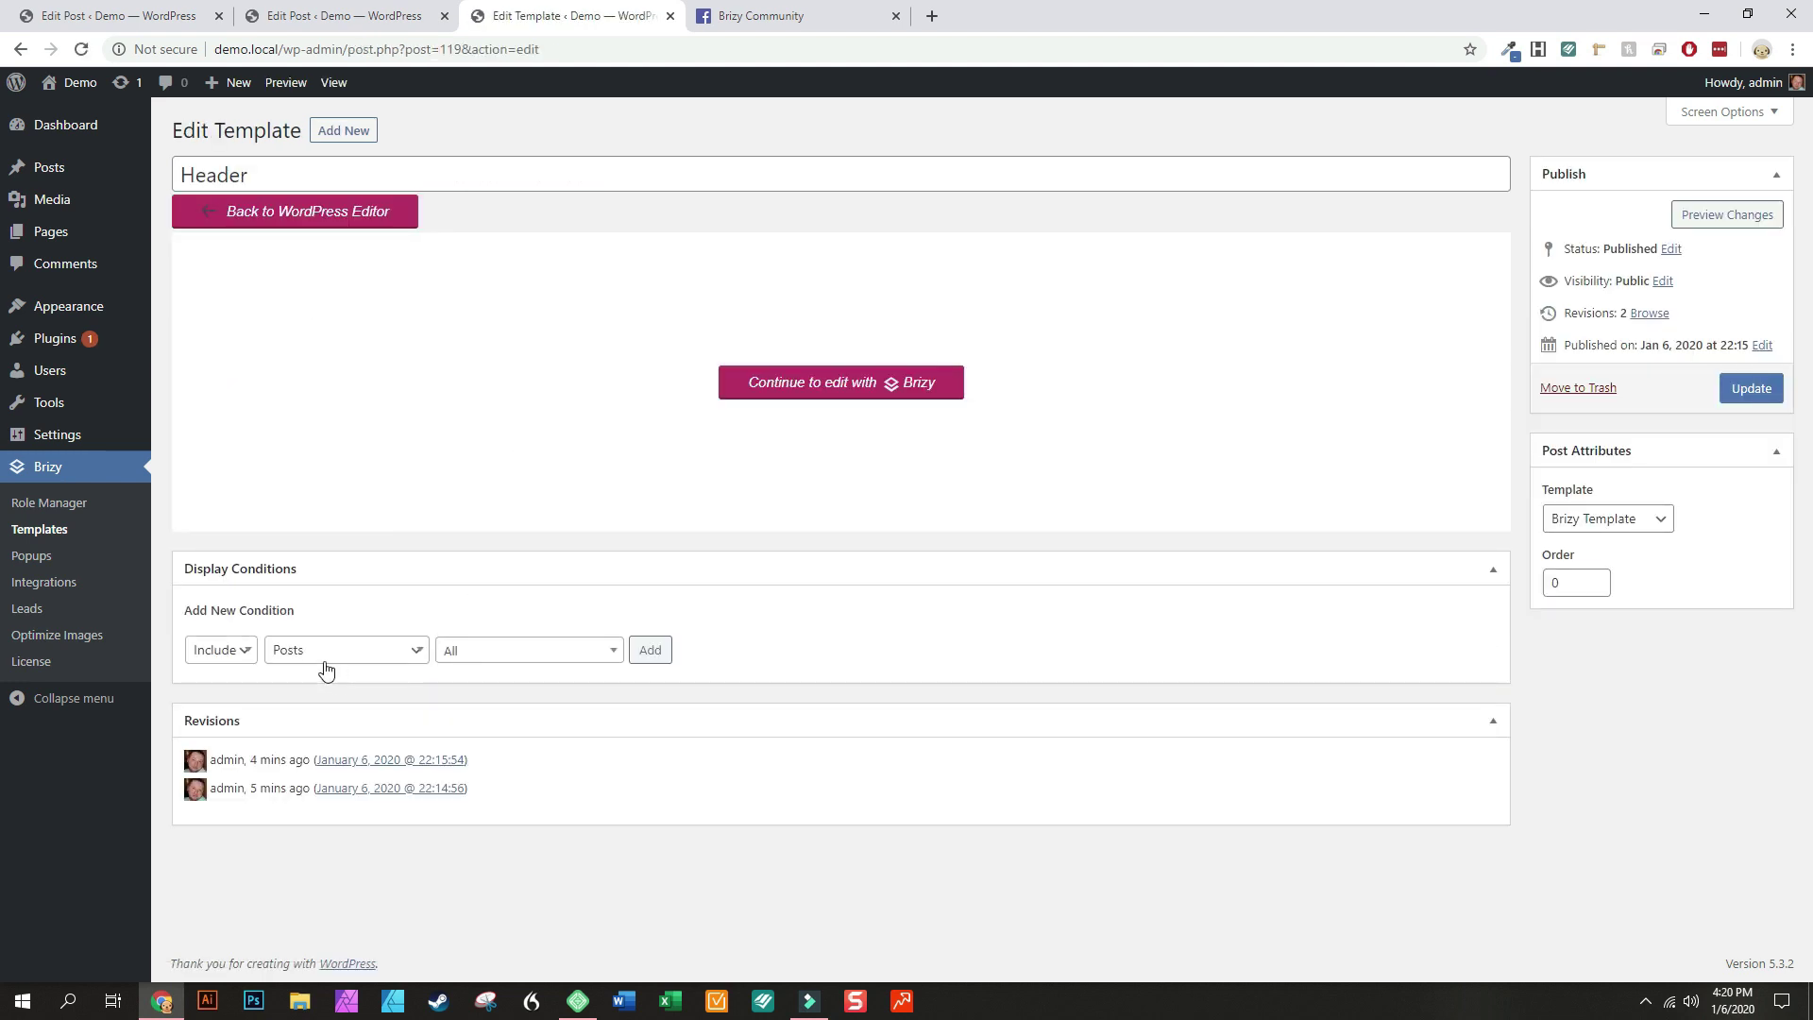
Add Include Posts All and Include Pages All display conditions, then update the Header
{"action": "left_click", "coordinate": [651, 649]}
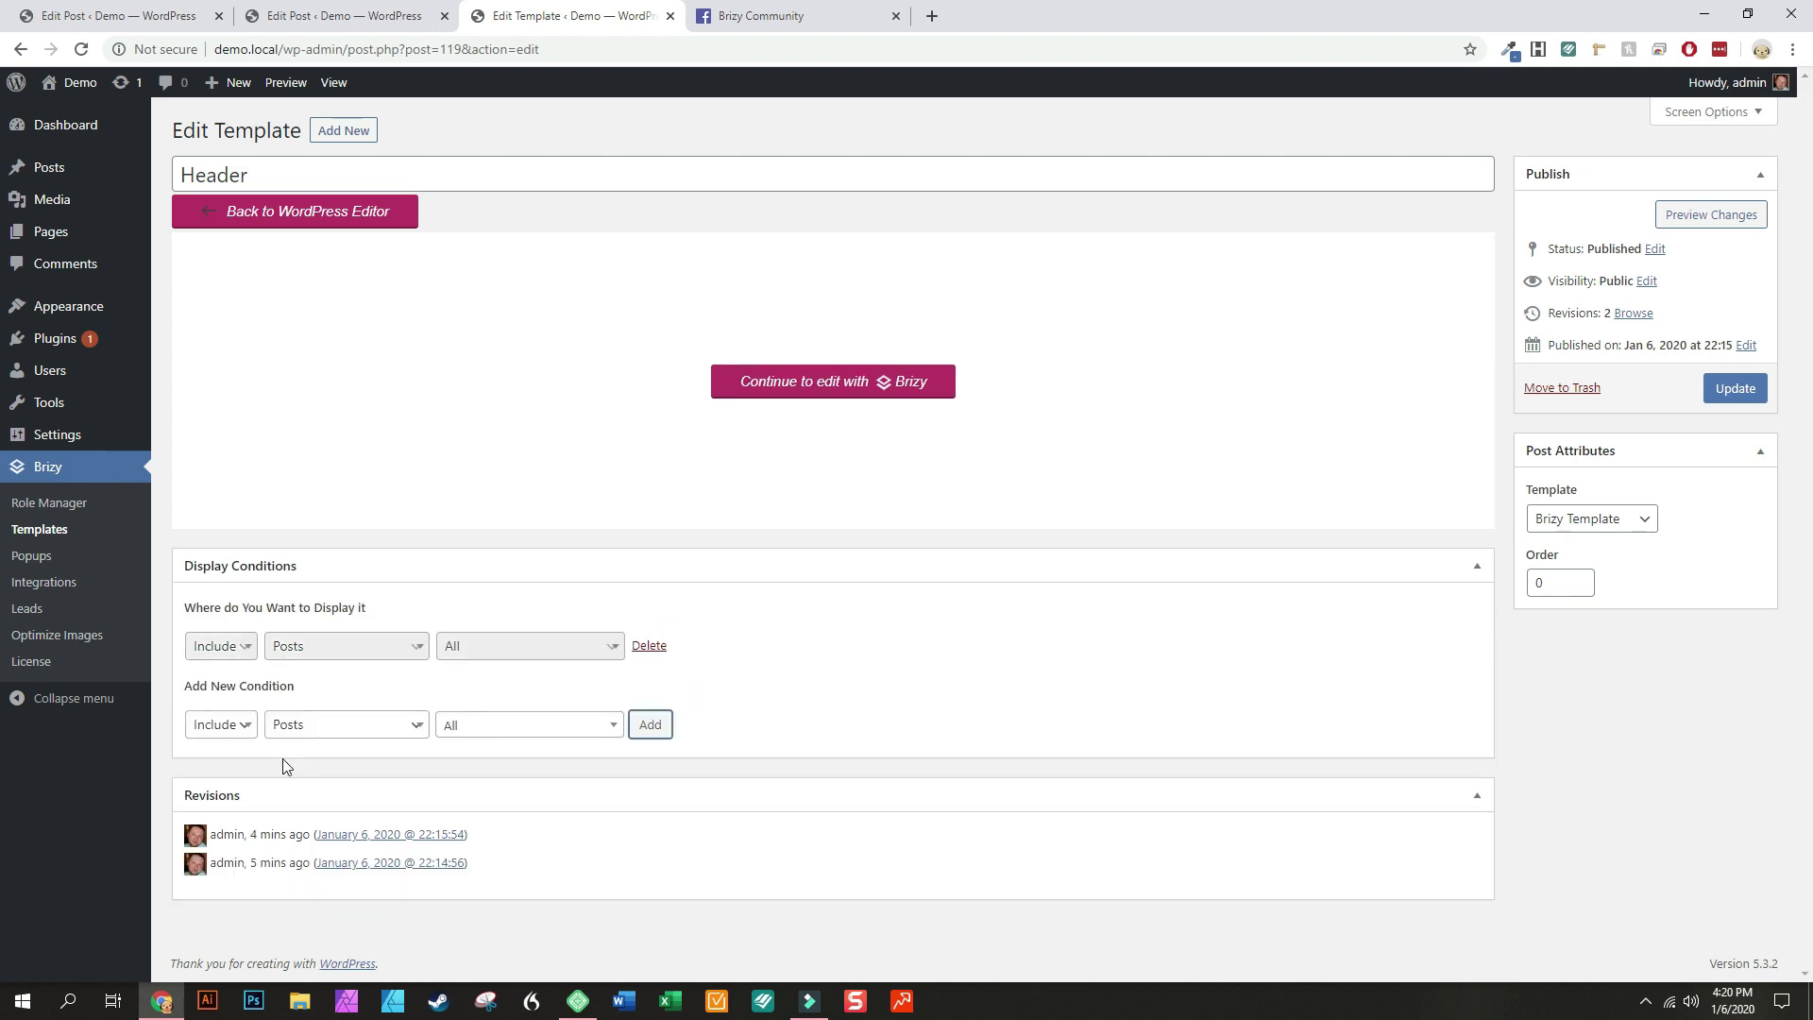
{"action": "left_click", "coordinate": [326, 727]}
{"action": "left_click", "coordinate": [311, 449]}
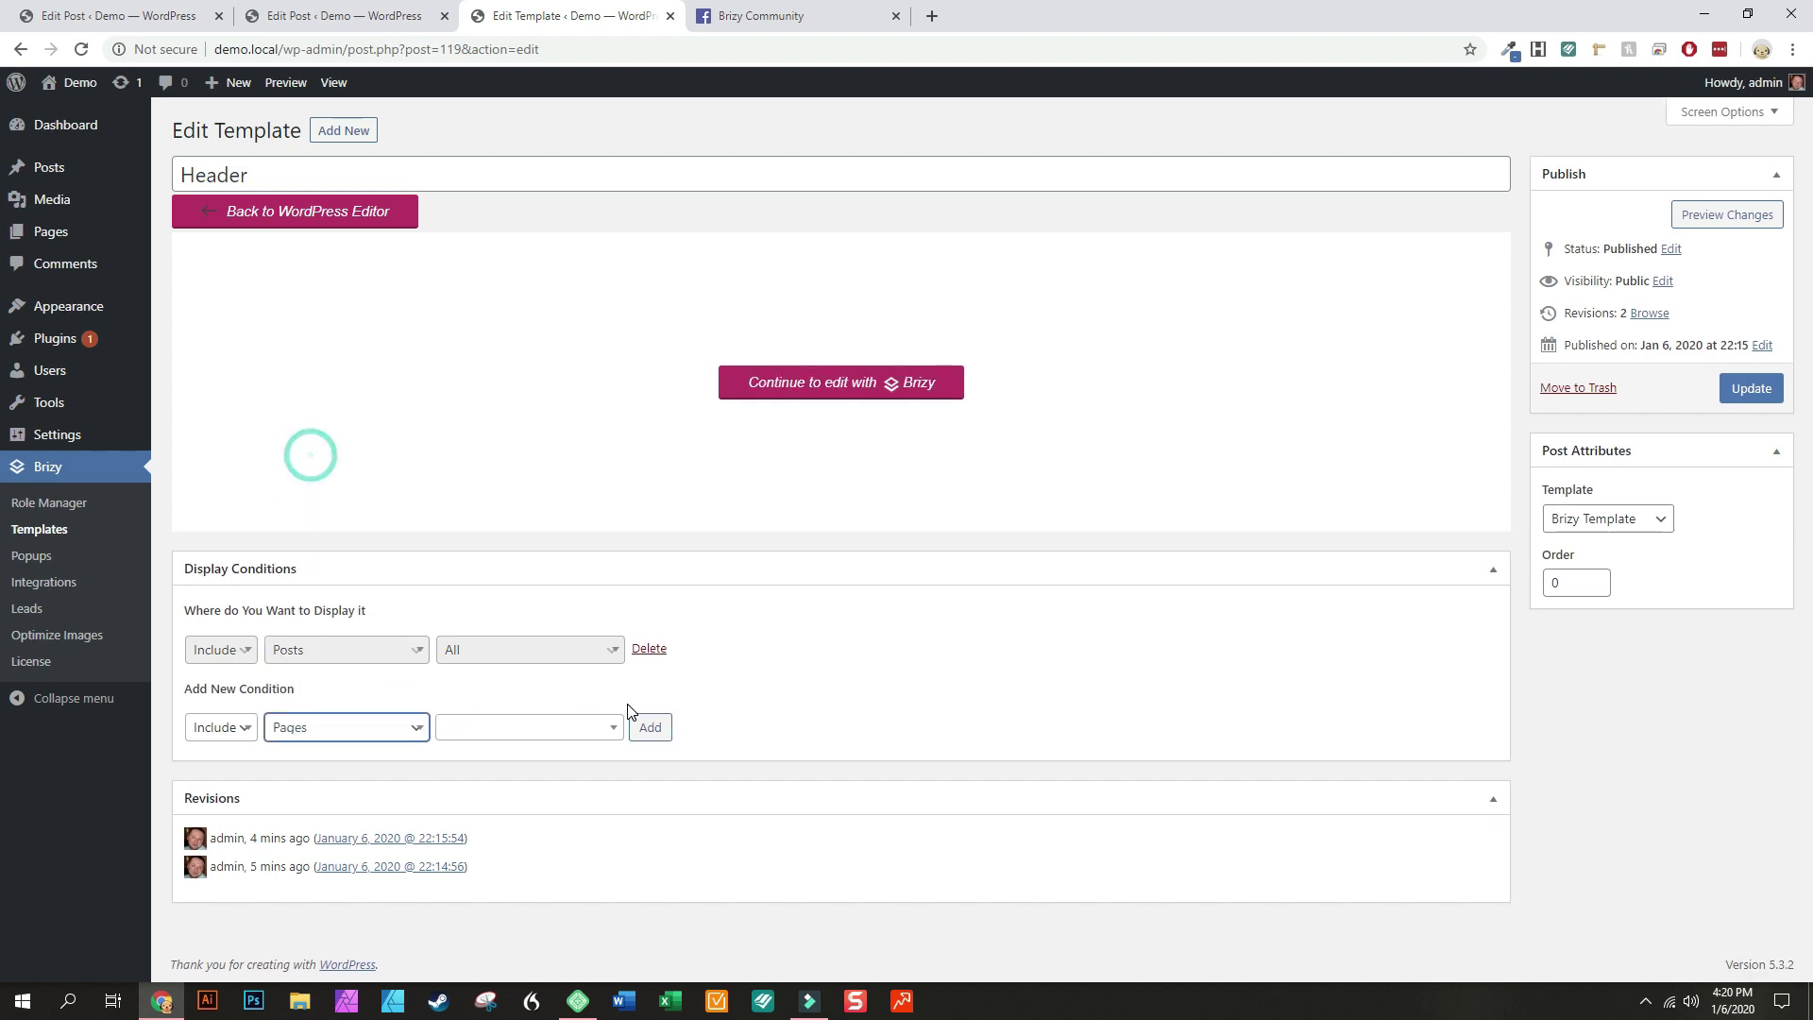
{"action": "left_click", "coordinate": [650, 727]}
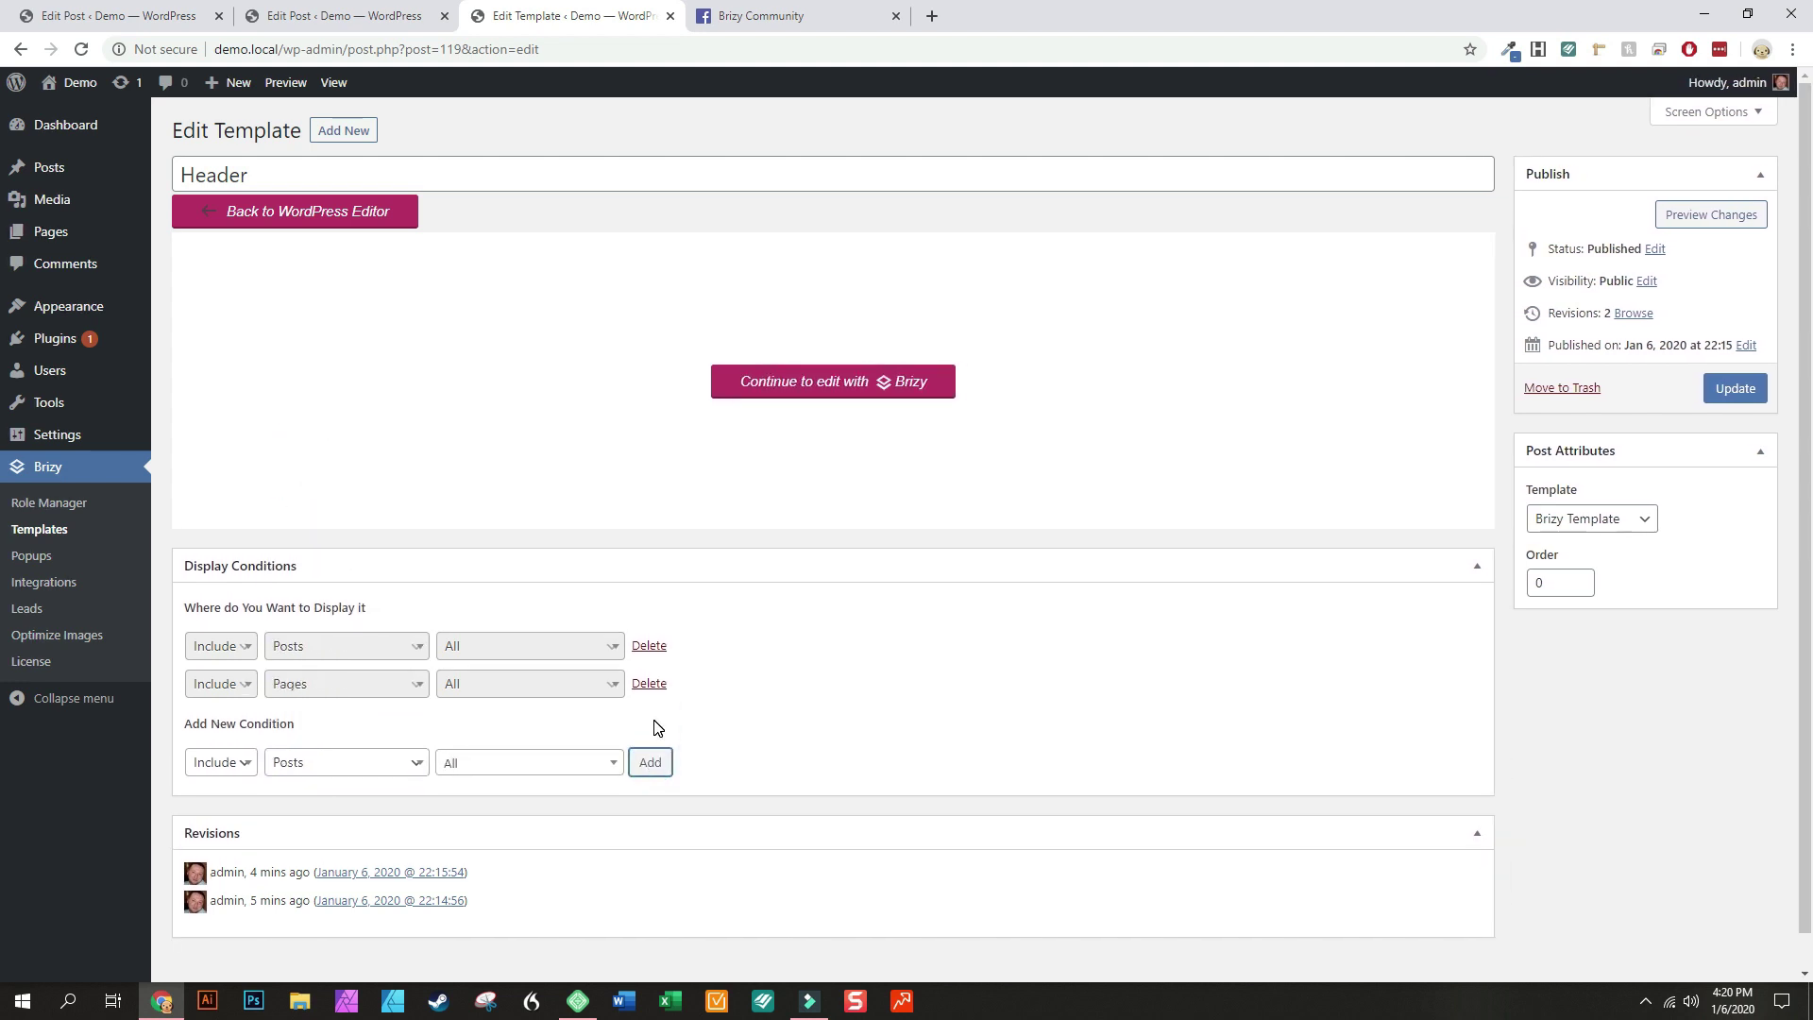
{"action": "left_click", "coordinate": [1735, 389]}
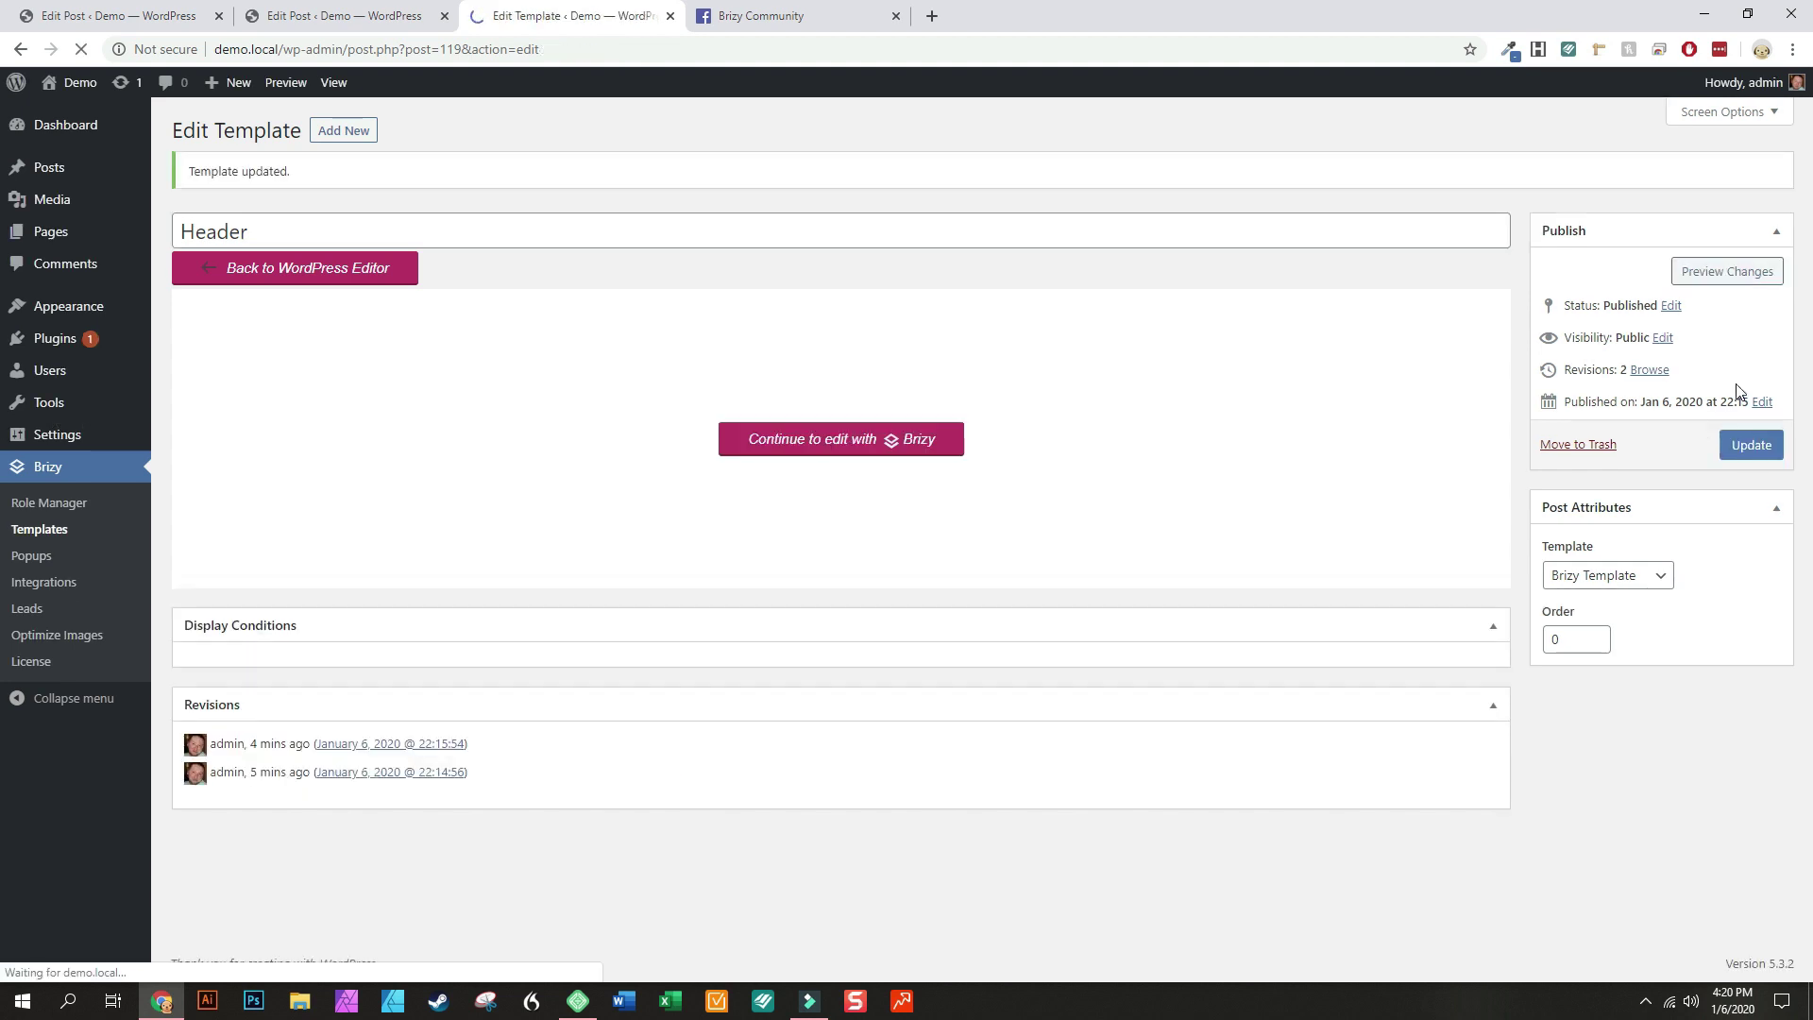
{"action": "mouse_move", "coordinate": [47, 170]}
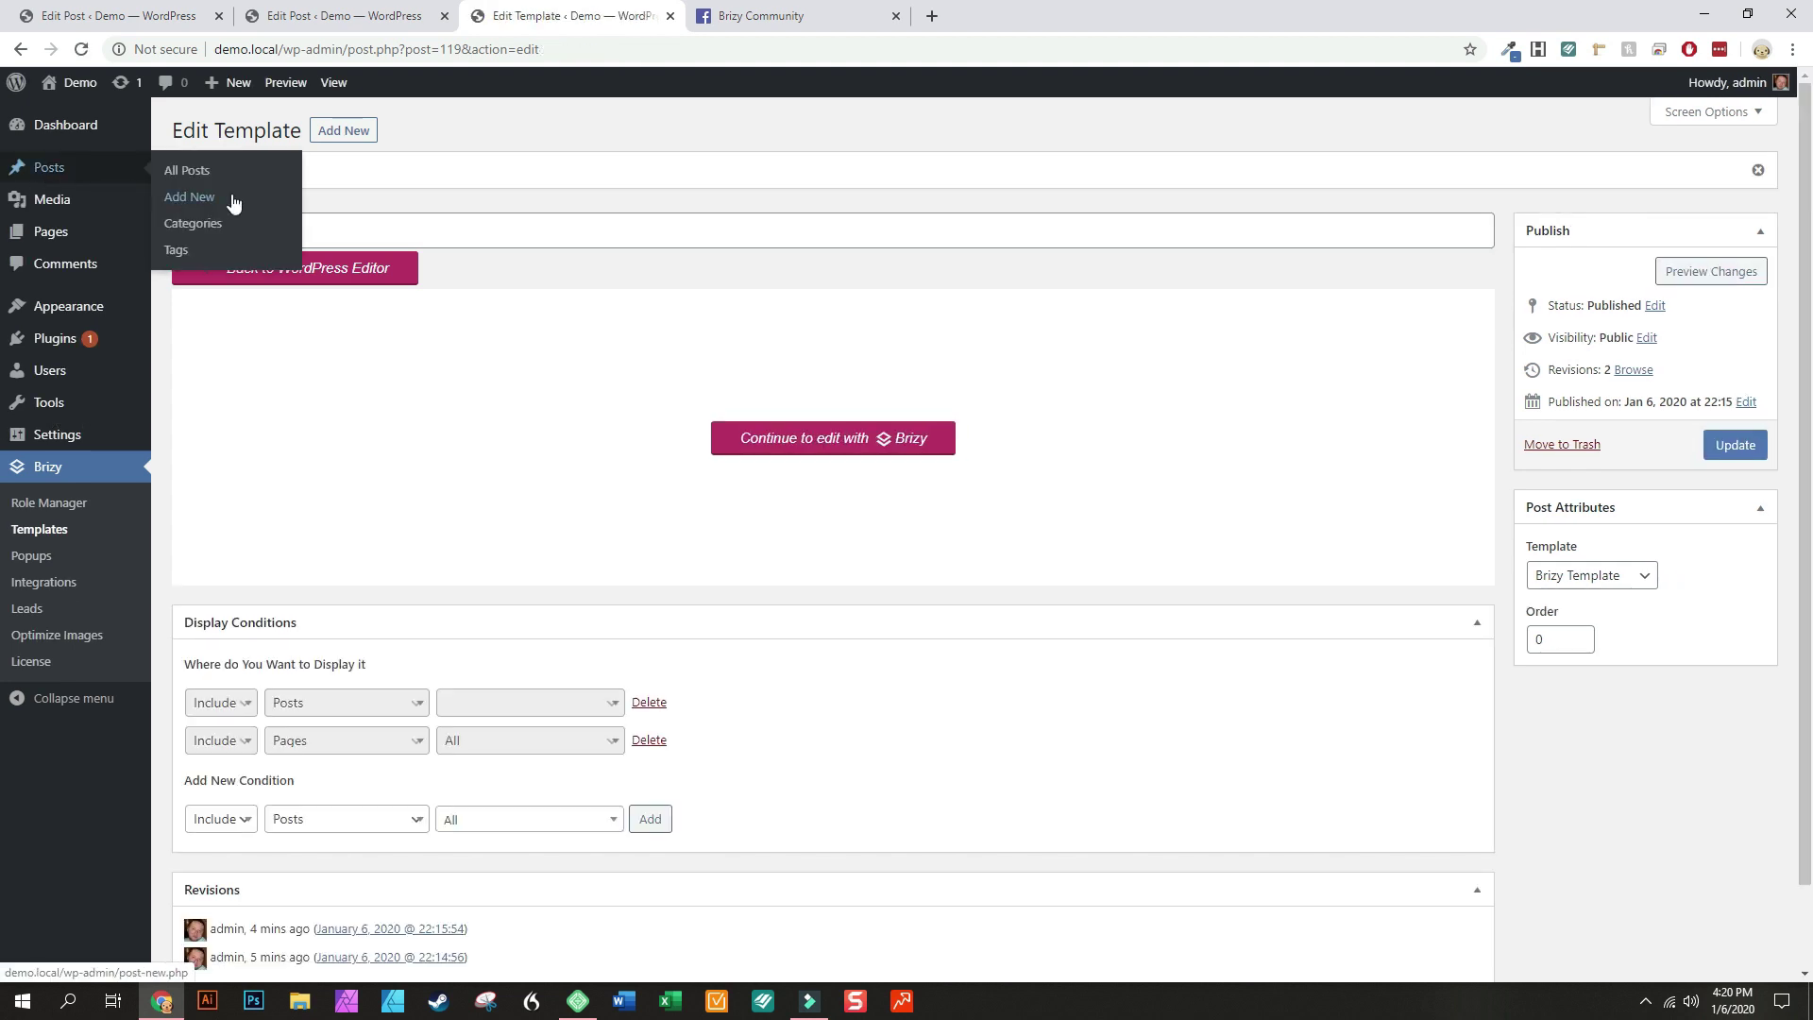
{"action": "left_click", "coordinate": [209, 175]}
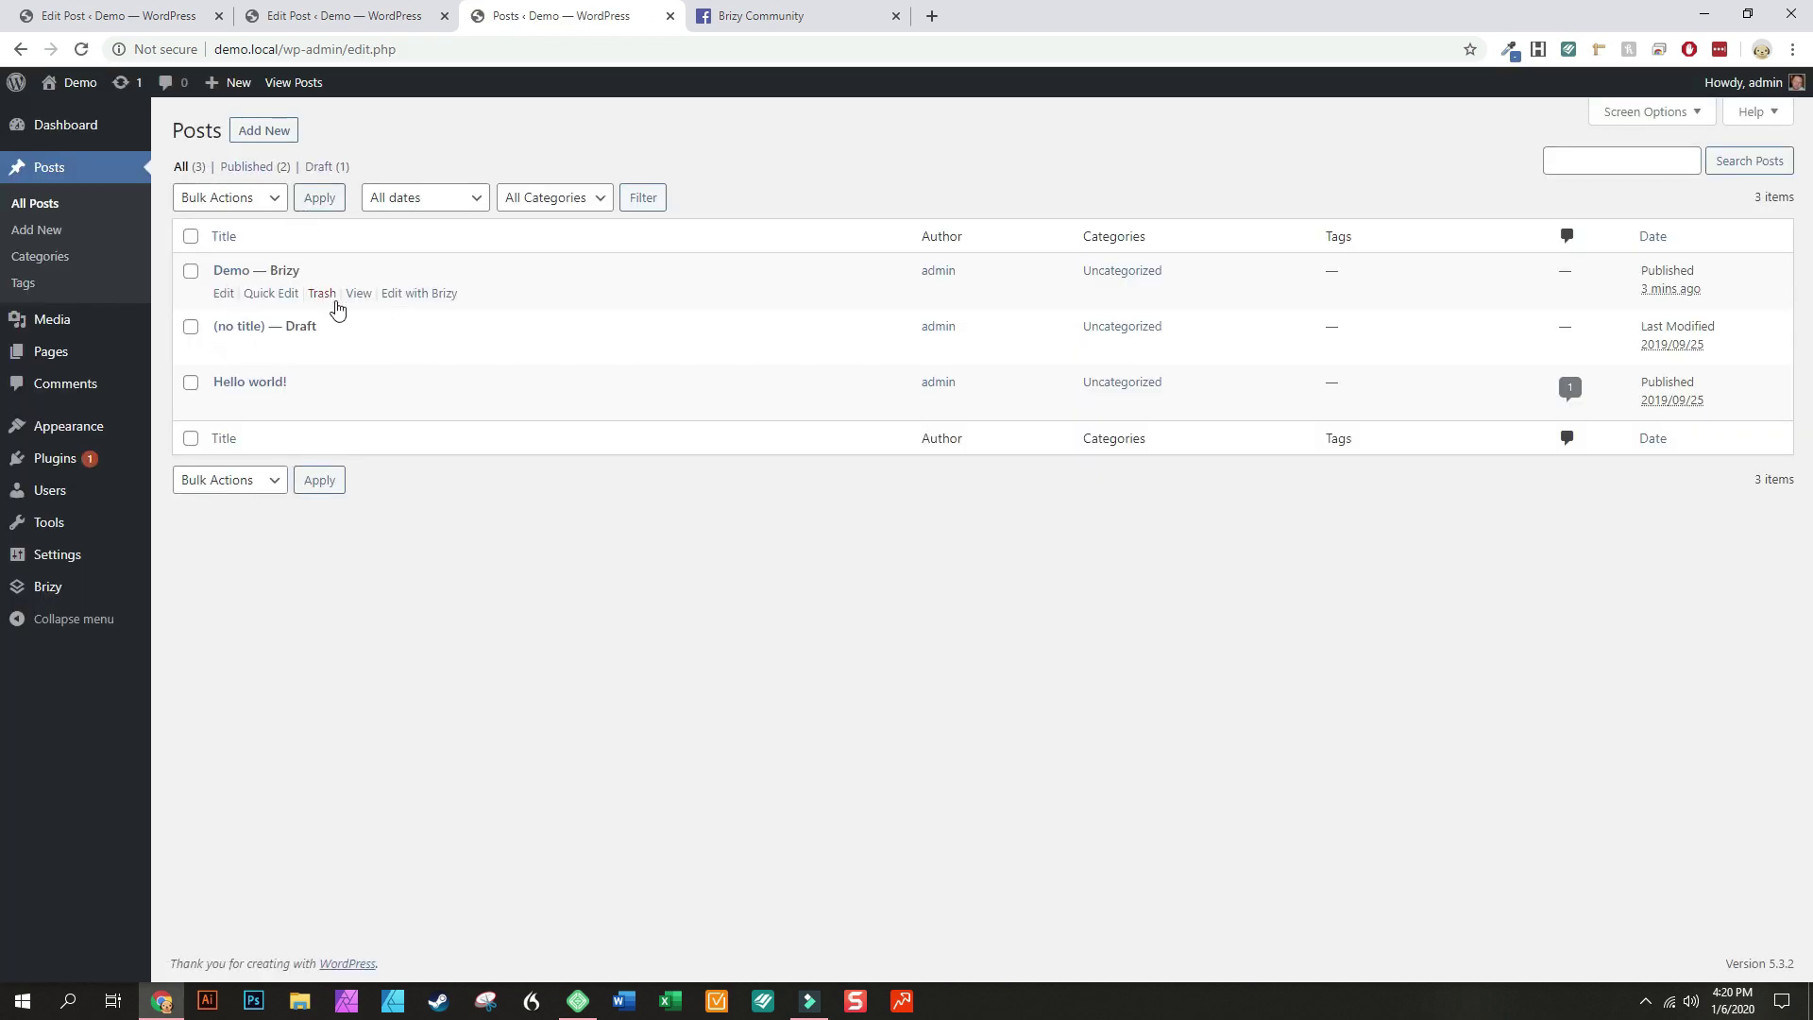
View the 'Demo — Brizy' post live, reload it, and scroll the page to check the header
{"action": "left_click", "coordinate": [359, 294]}
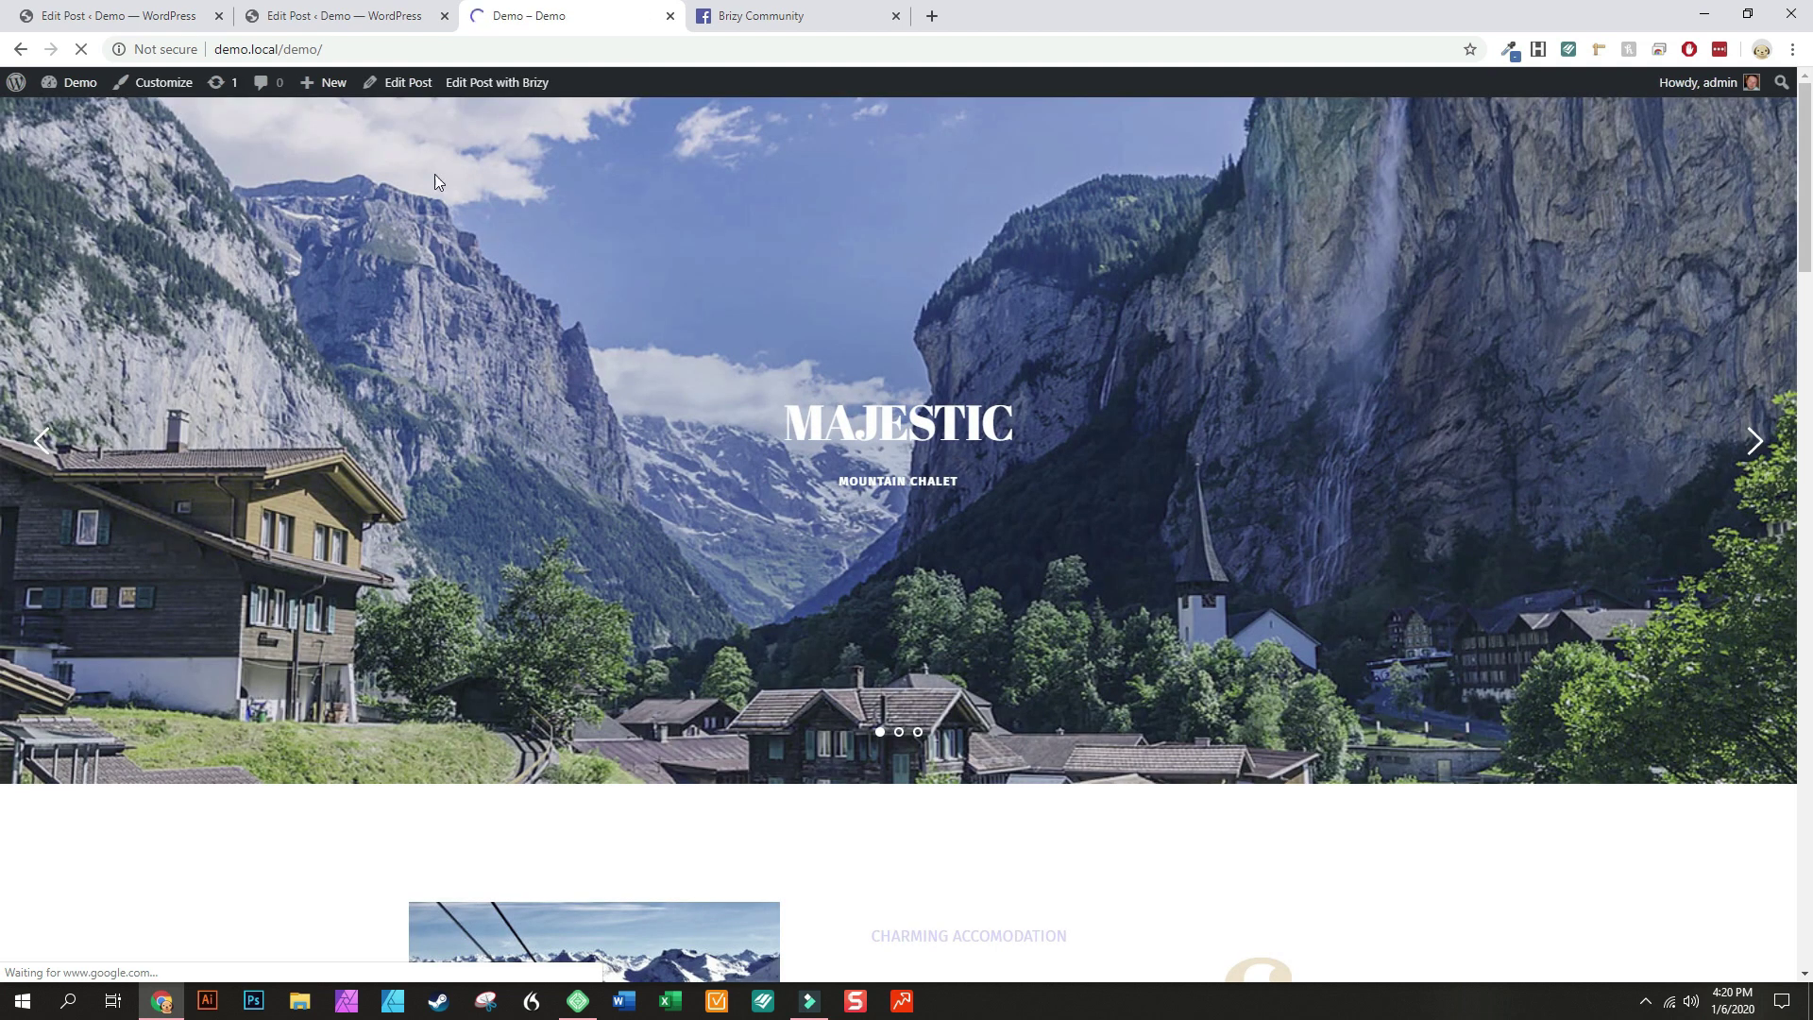
{"action": "left_click", "coordinate": [82, 48]}
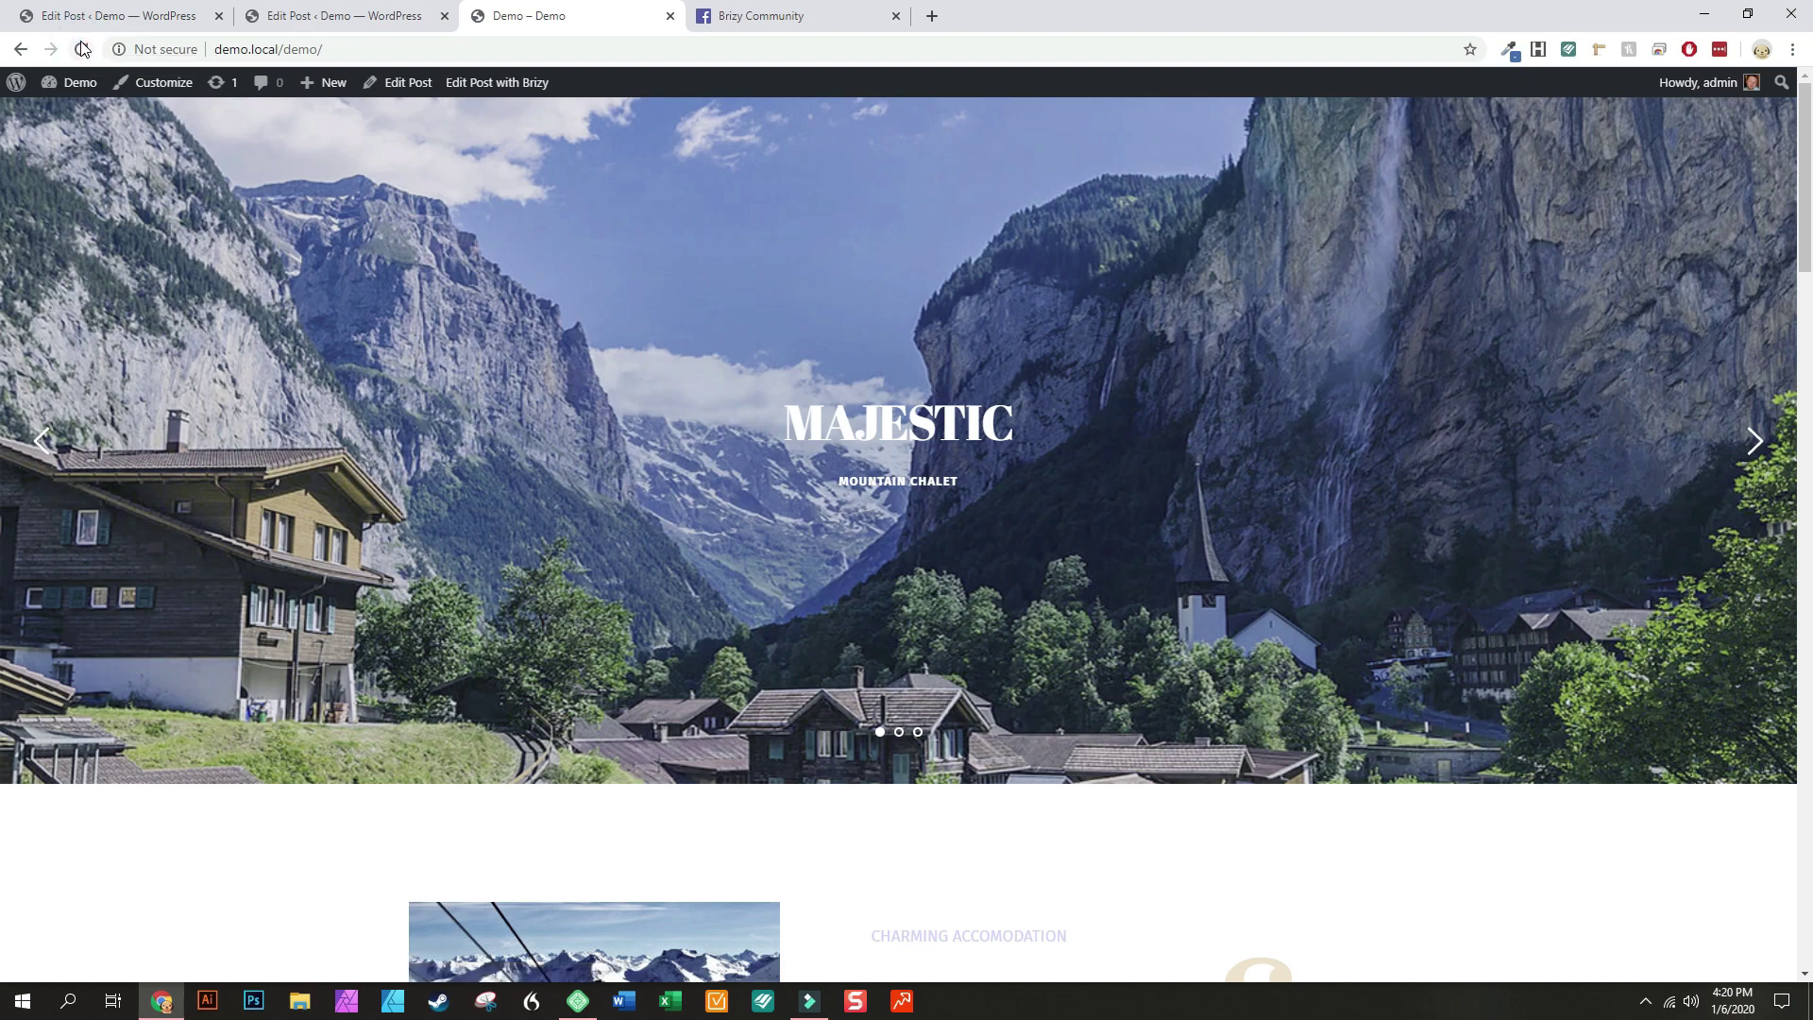
{"action": "left_click", "coordinate": [81, 48]}
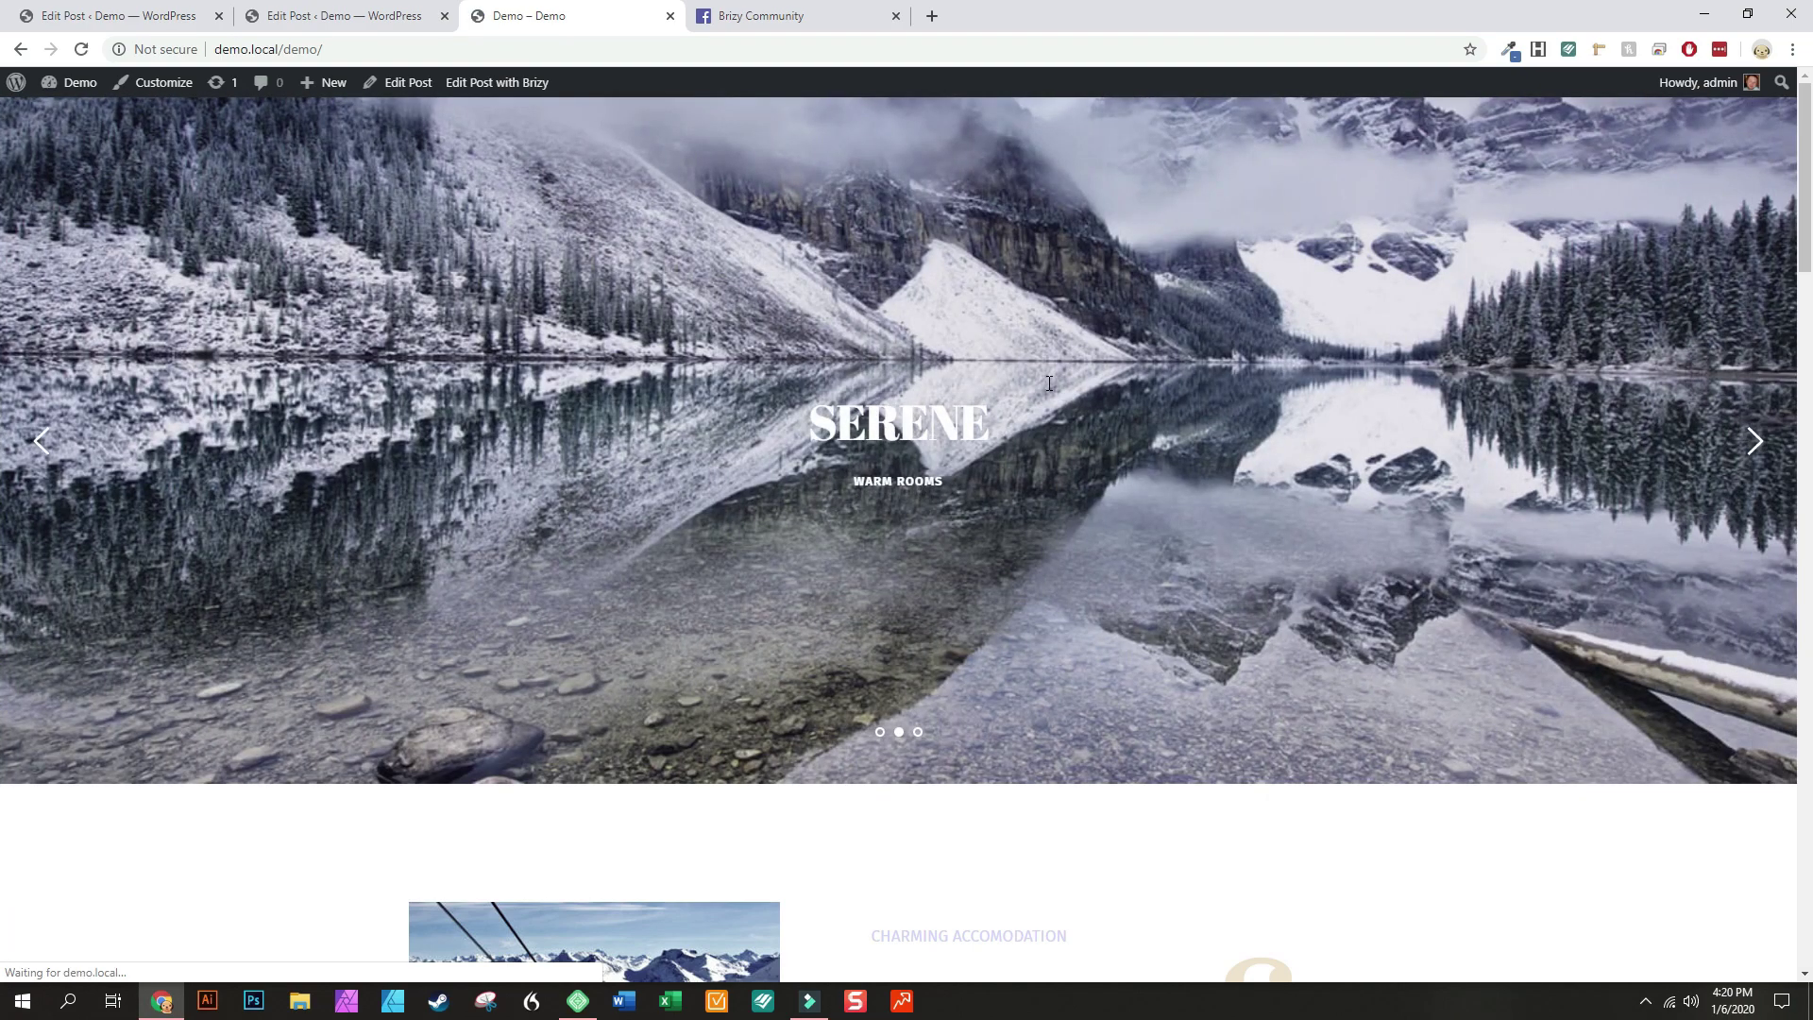
{"action": "scroll", "coordinate": [1048, 382], "scroll_direction": "down", "scroll_amount": 20}
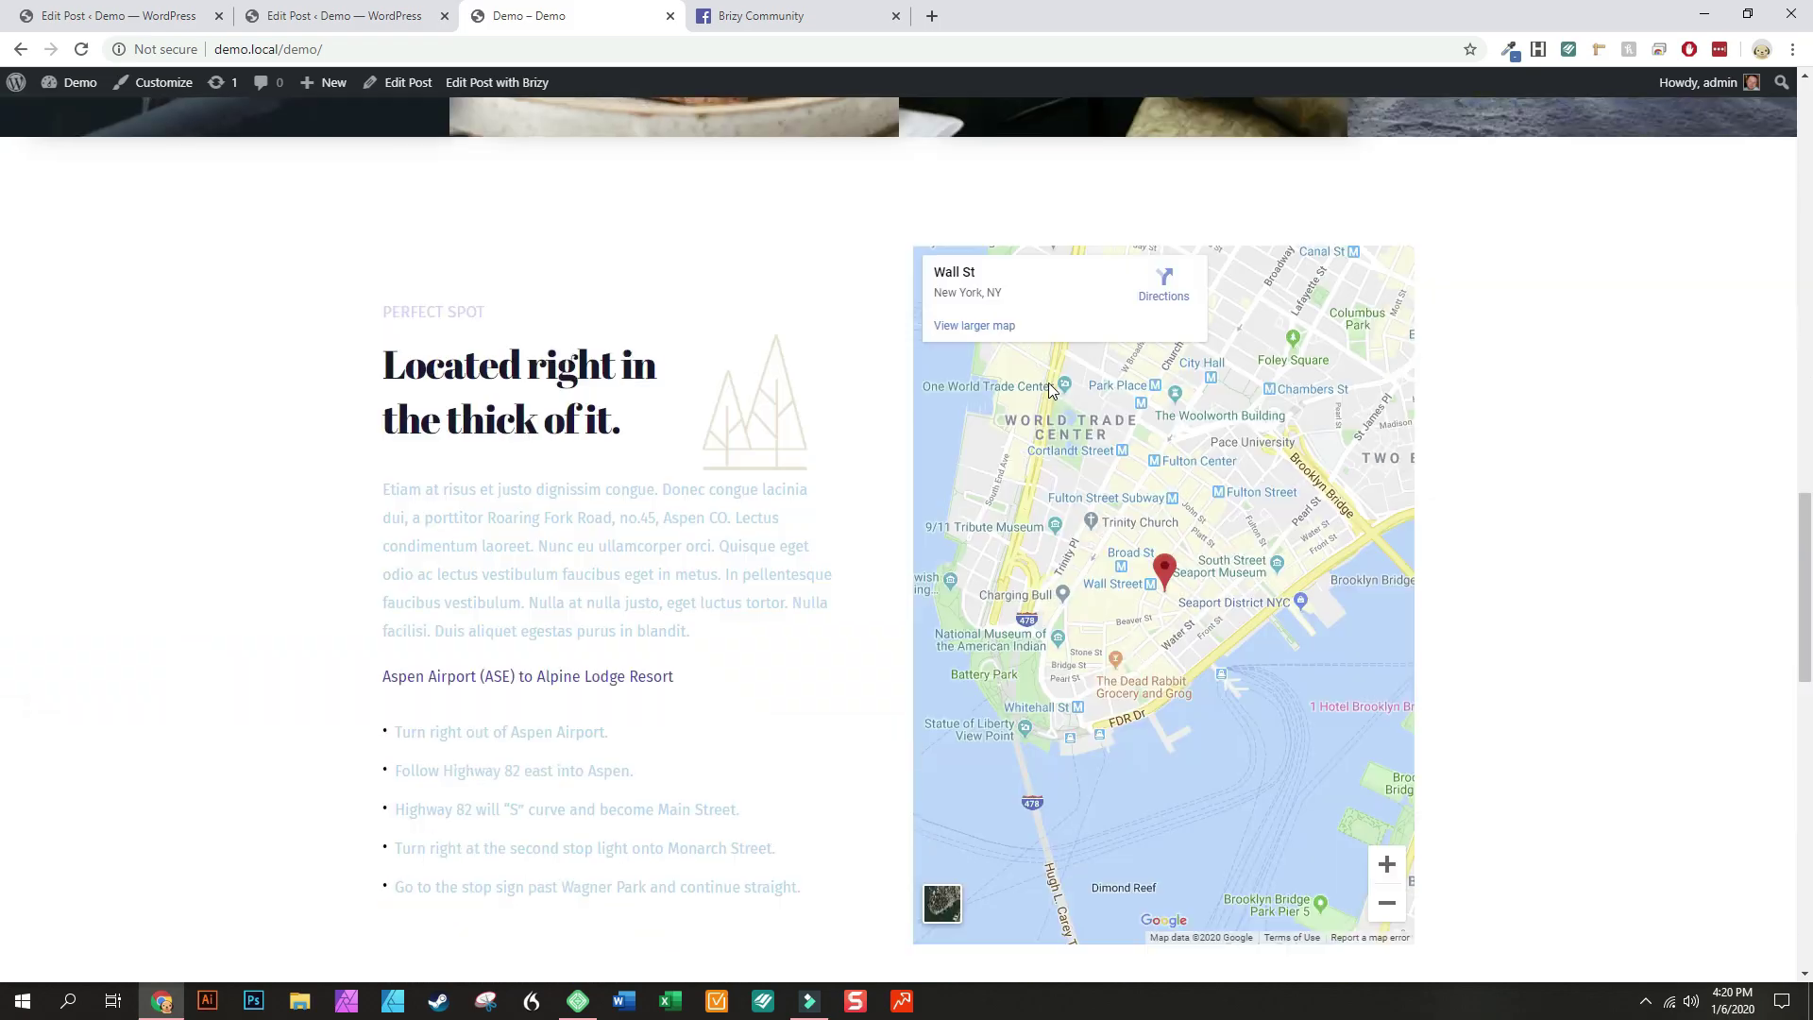
{"action": "scroll", "coordinate": [1053, 390], "scroll_direction": "down", "scroll_amount": 8}
{"action": "scroll", "coordinate": [1048, 387], "scroll_direction": "up", "scroll_amount": 13}
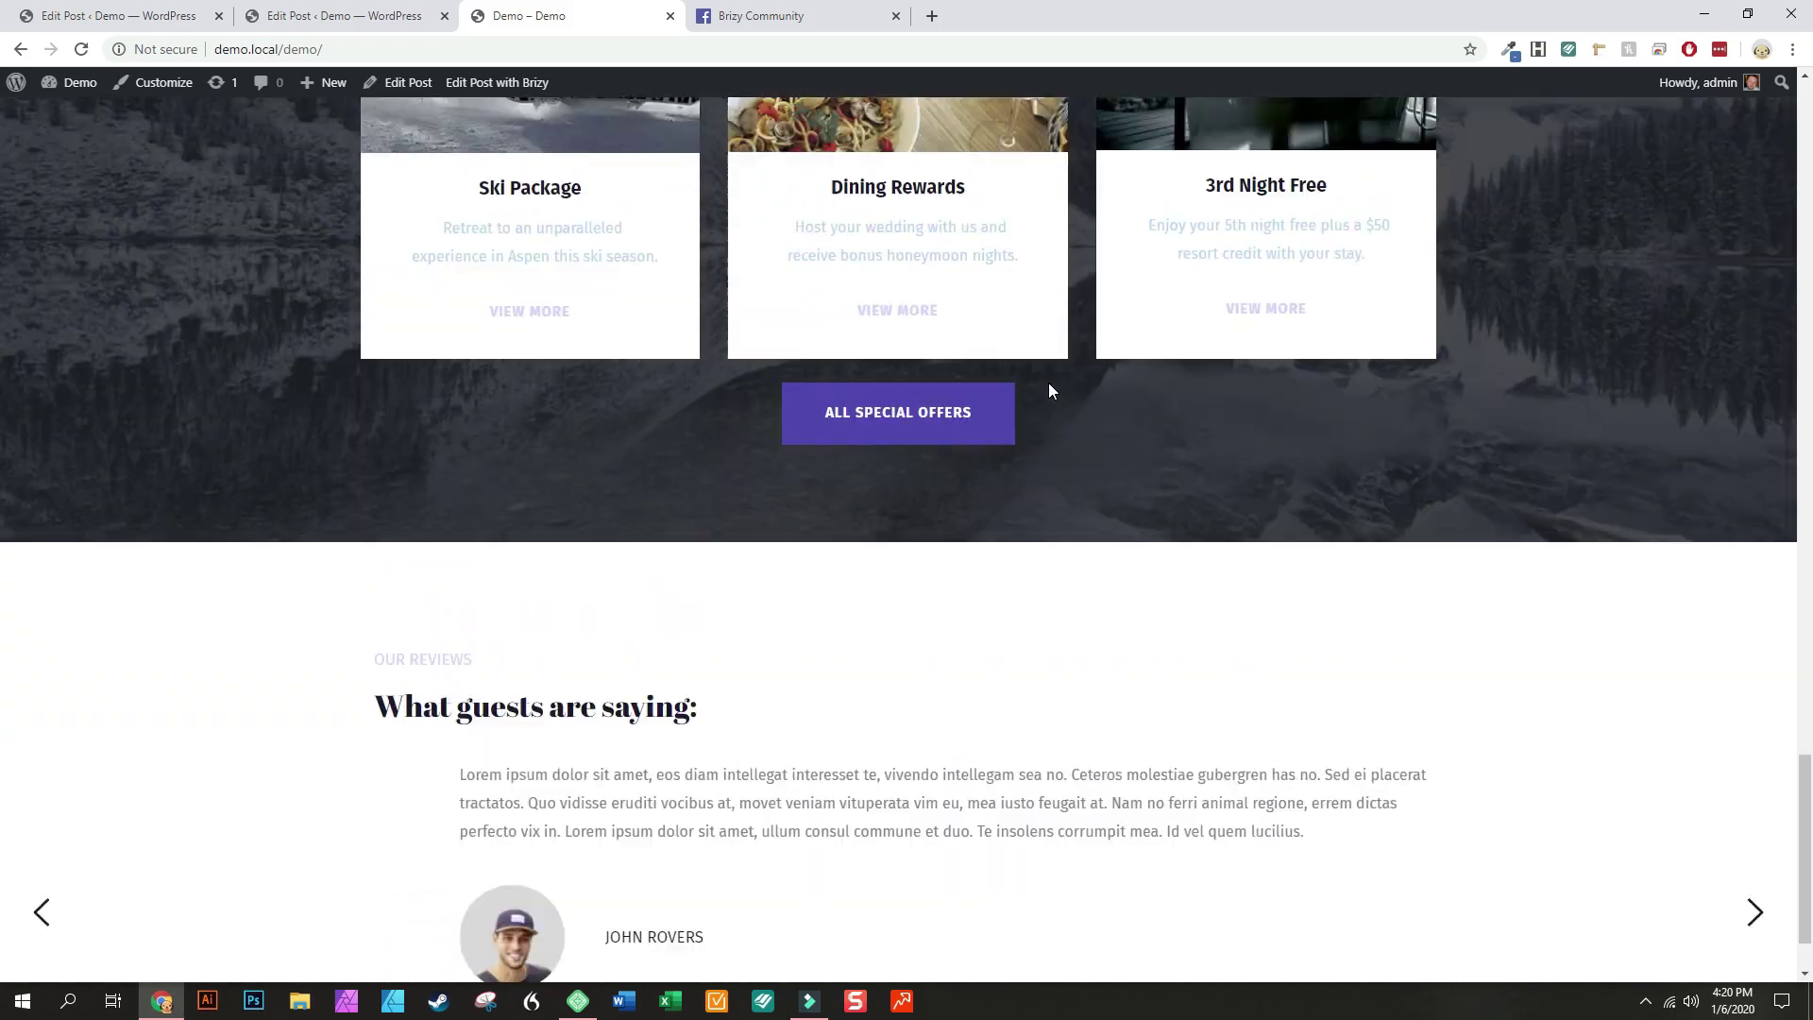
{"action": "scroll", "coordinate": [1046, 397], "scroll_direction": "up", "scroll_amount": 15}
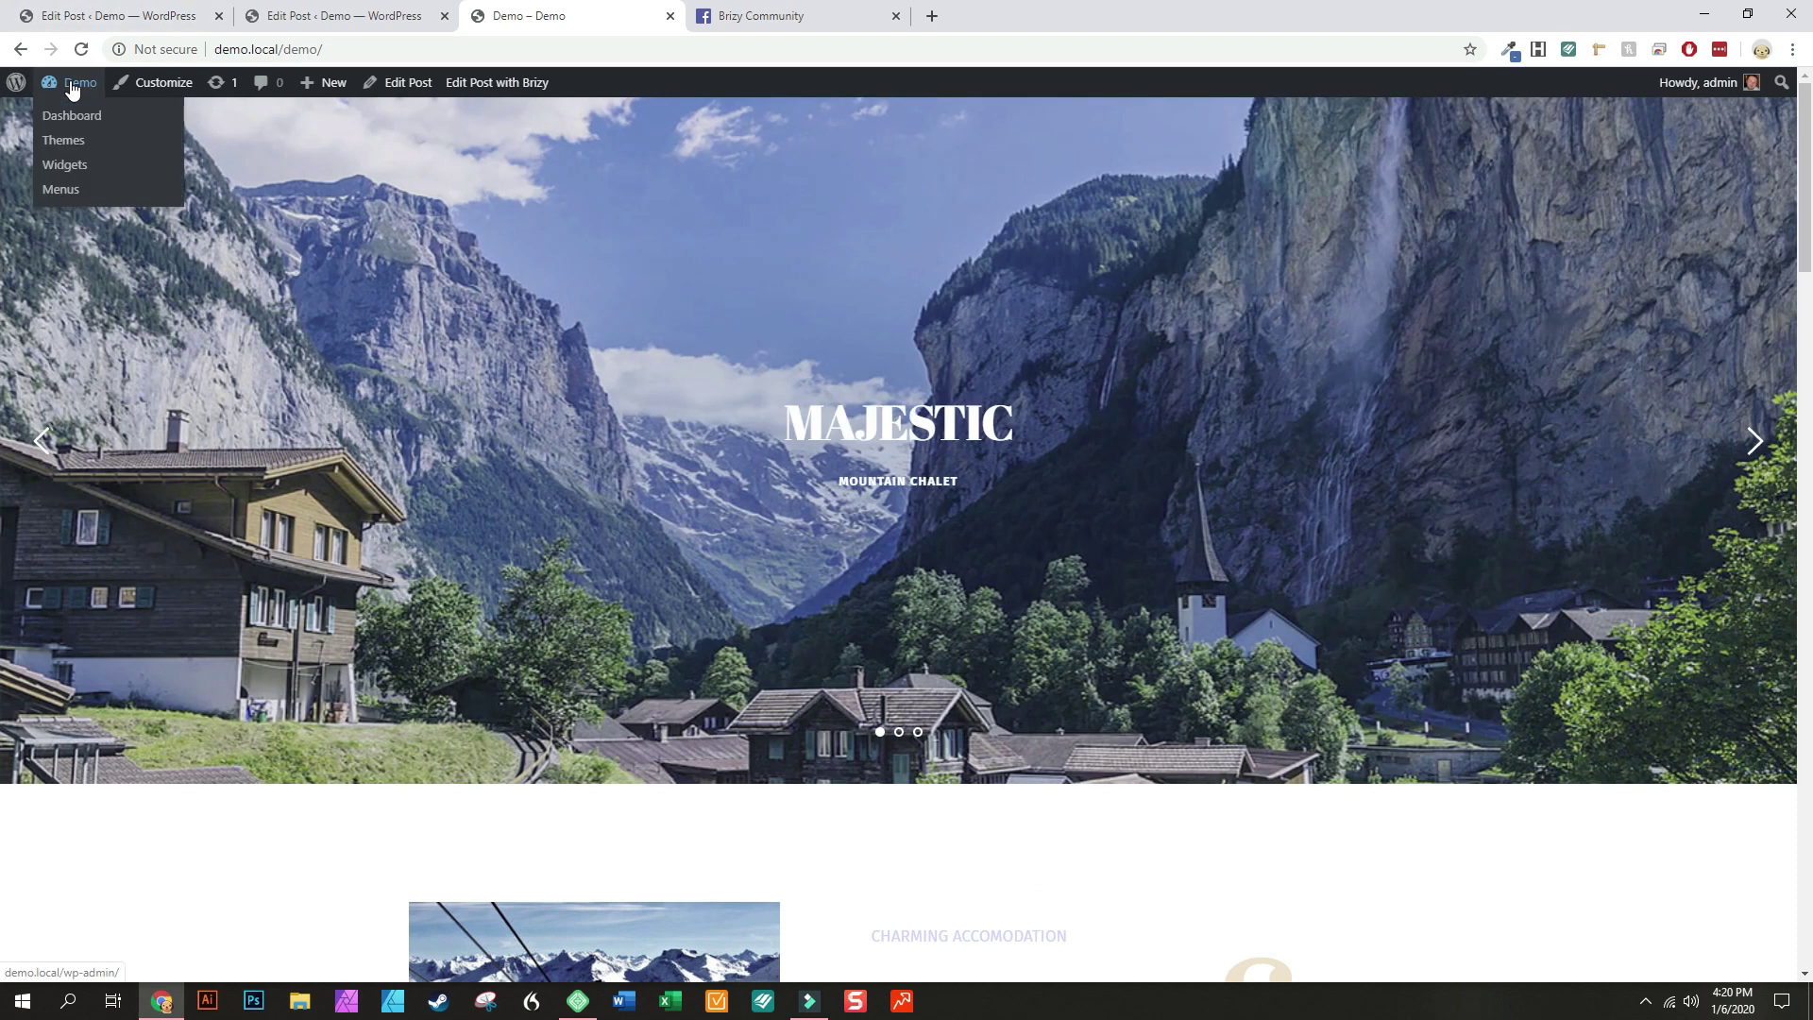
From the Dashboard, open All Pages and view the Brizy page live
{"action": "left_click", "coordinate": [68, 116]}
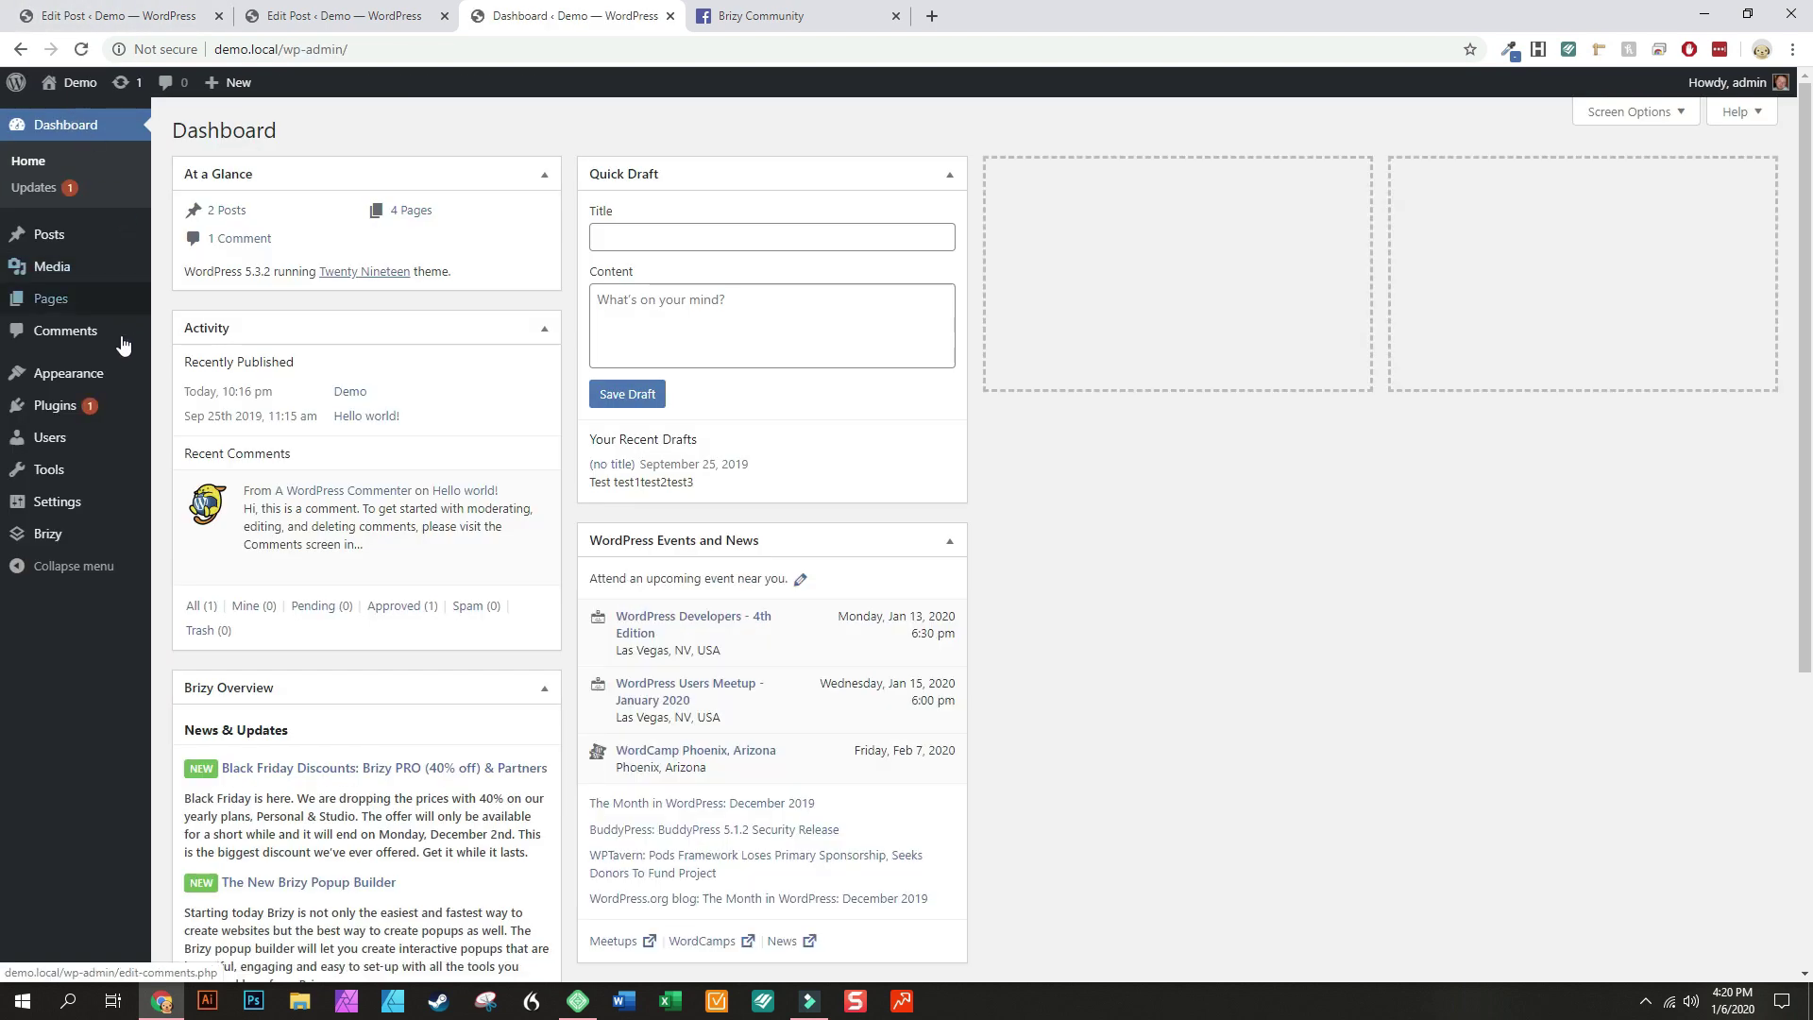
{"action": "mouse_move", "coordinate": [53, 416]}
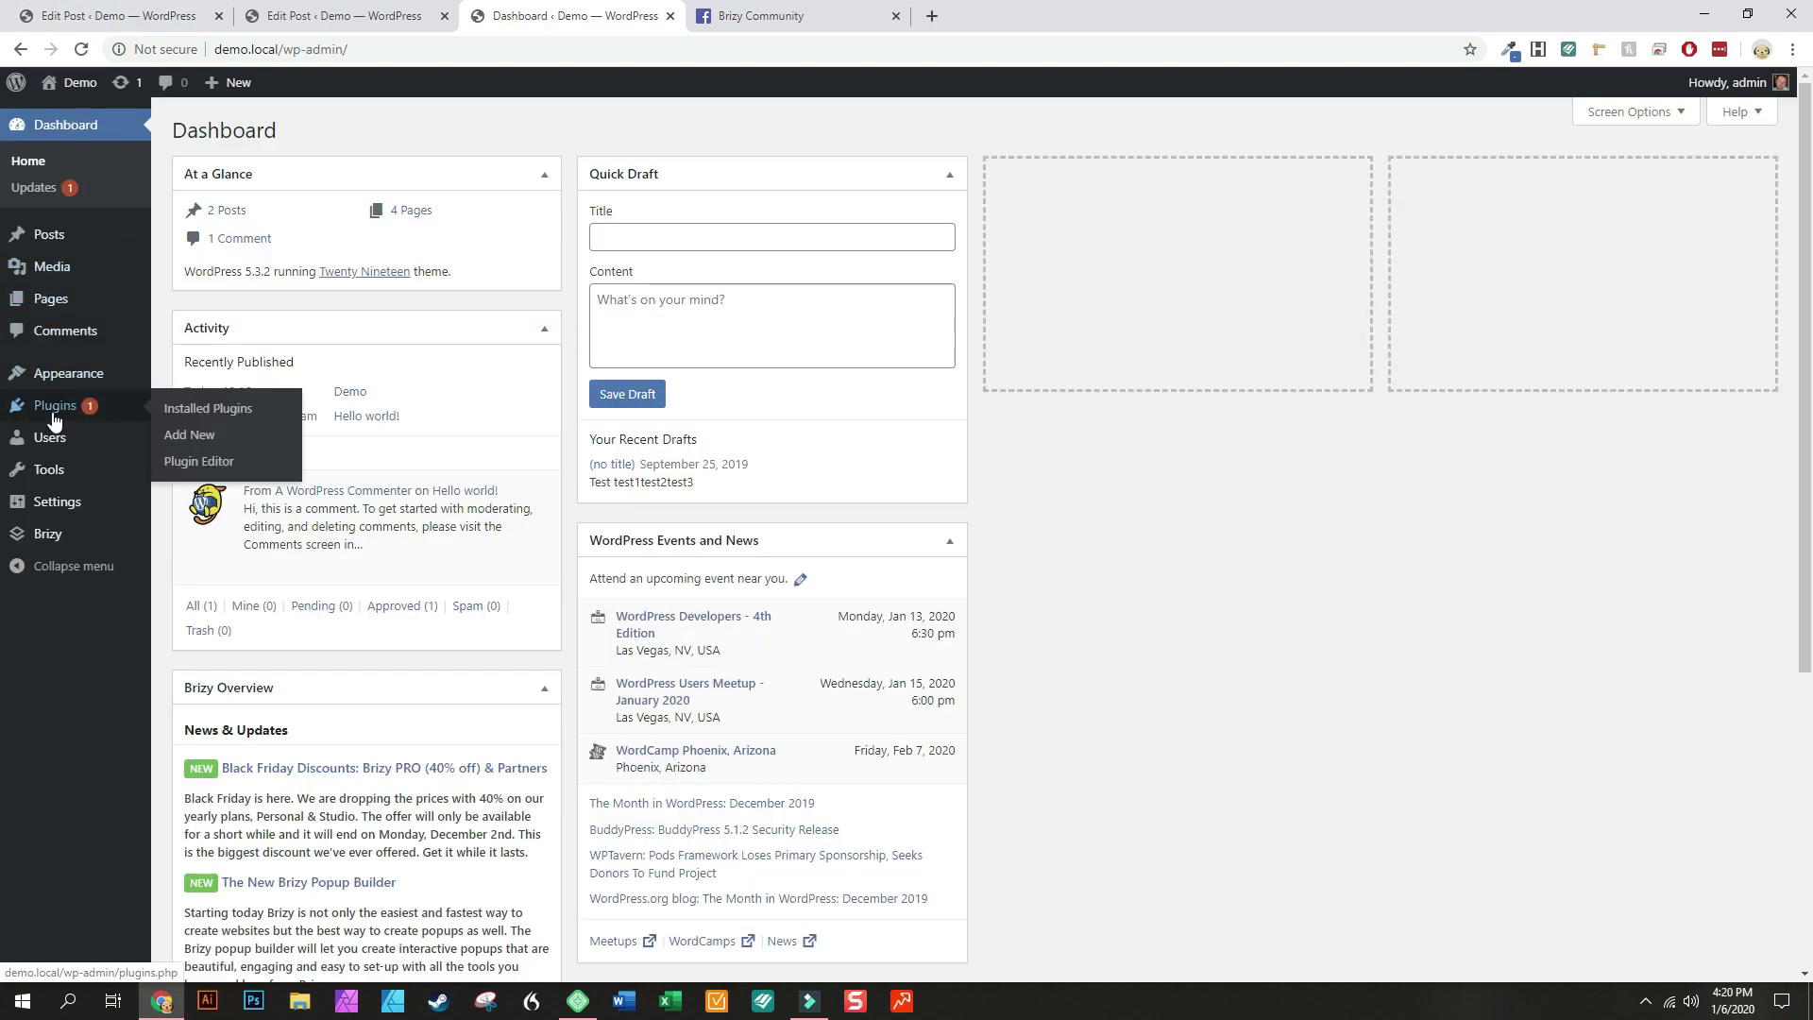
{"action": "mouse_move", "coordinate": [54, 262]}
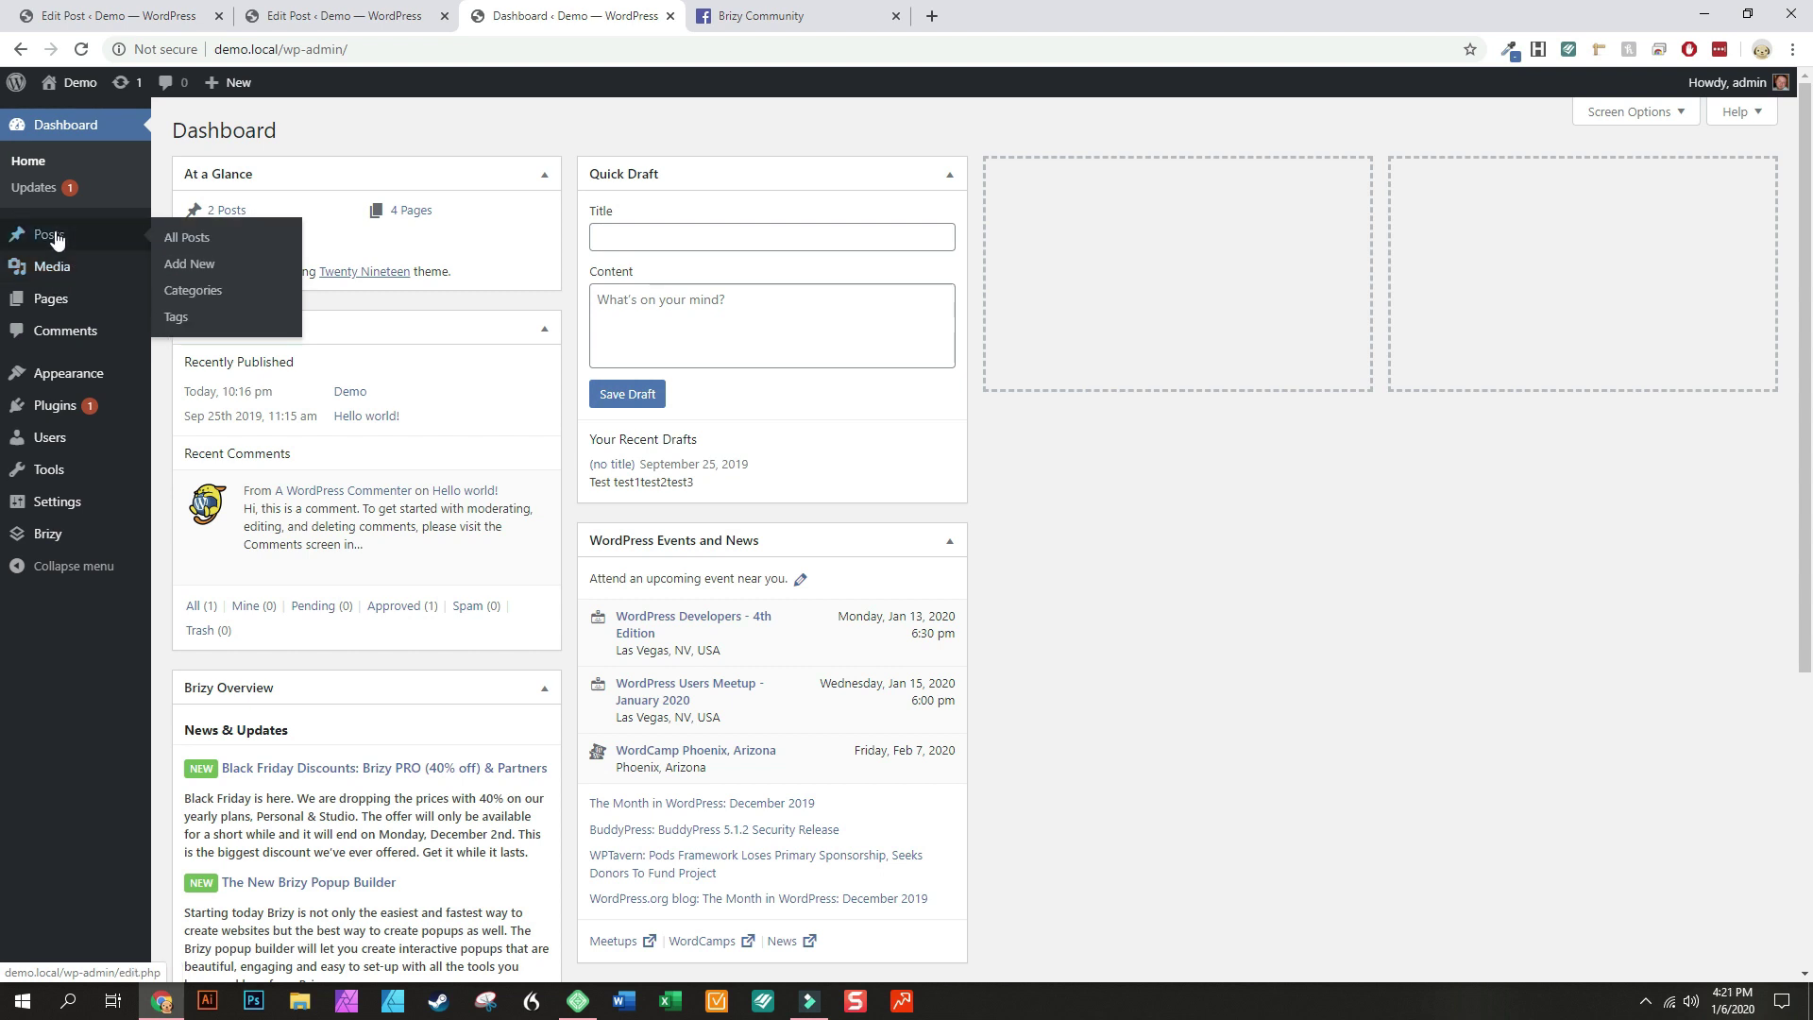
{"action": "left_click", "coordinate": [193, 304]}
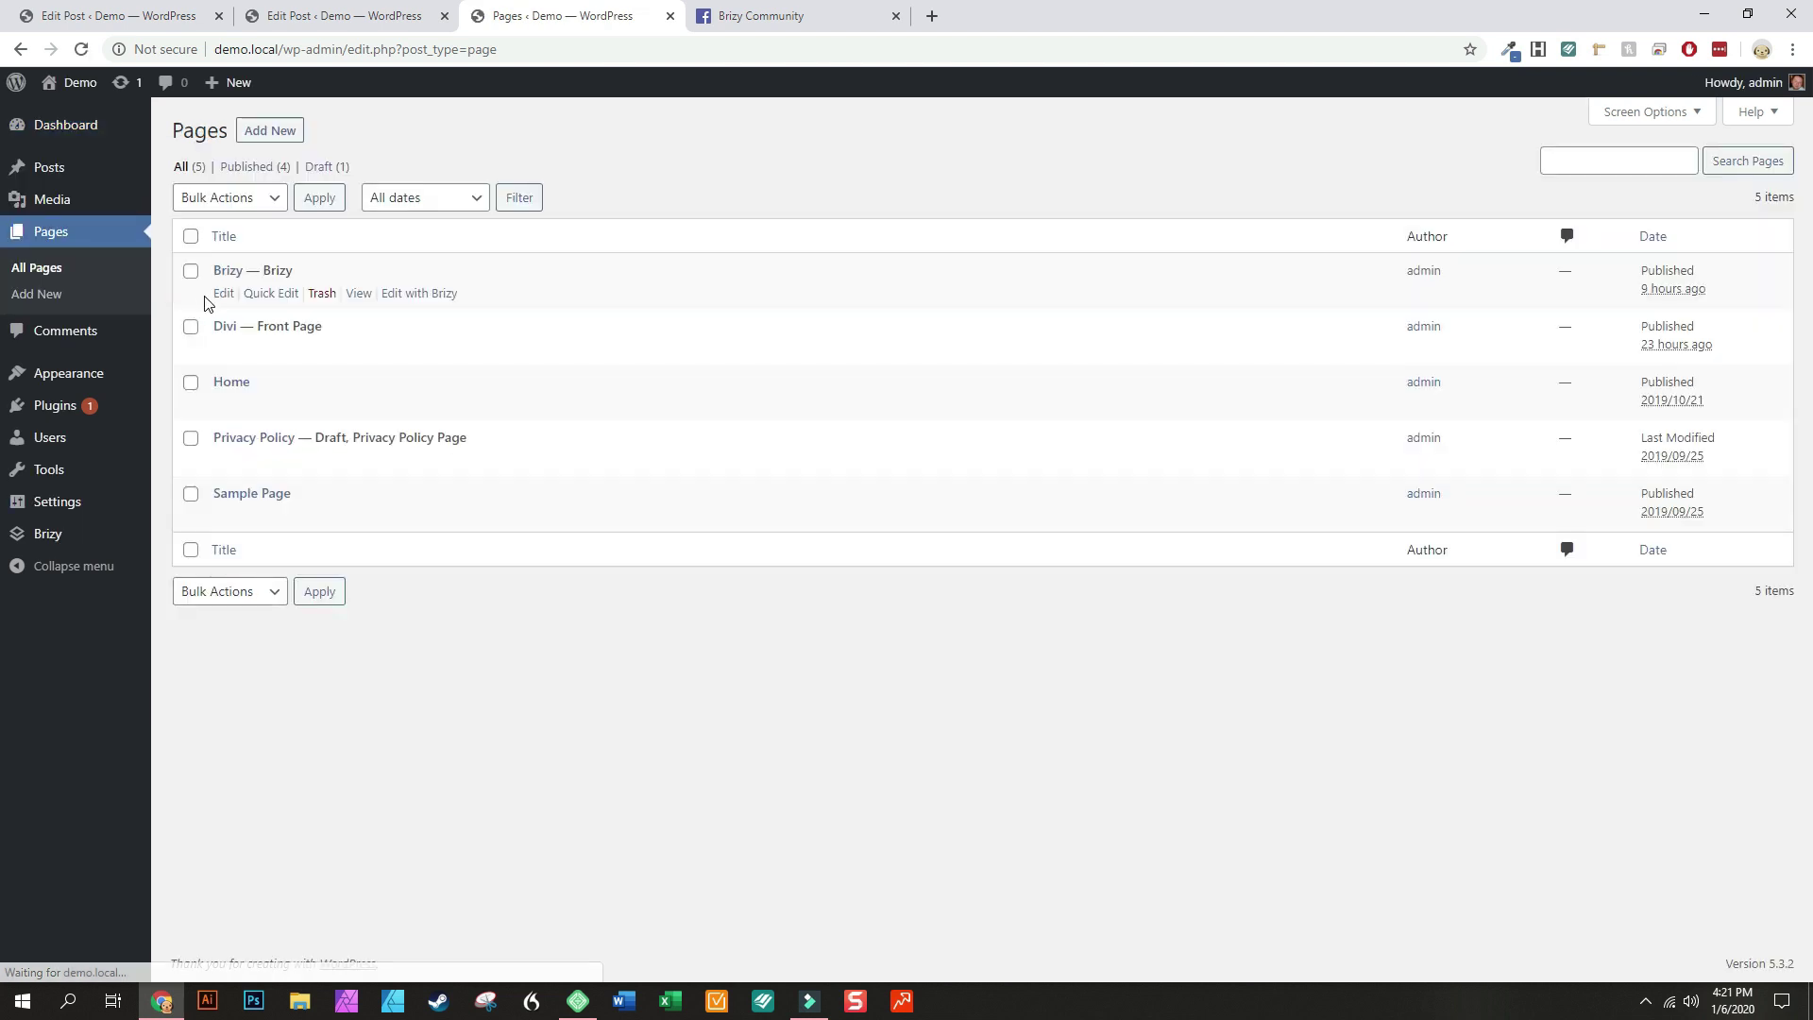
{"action": "left_click", "coordinate": [358, 295]}
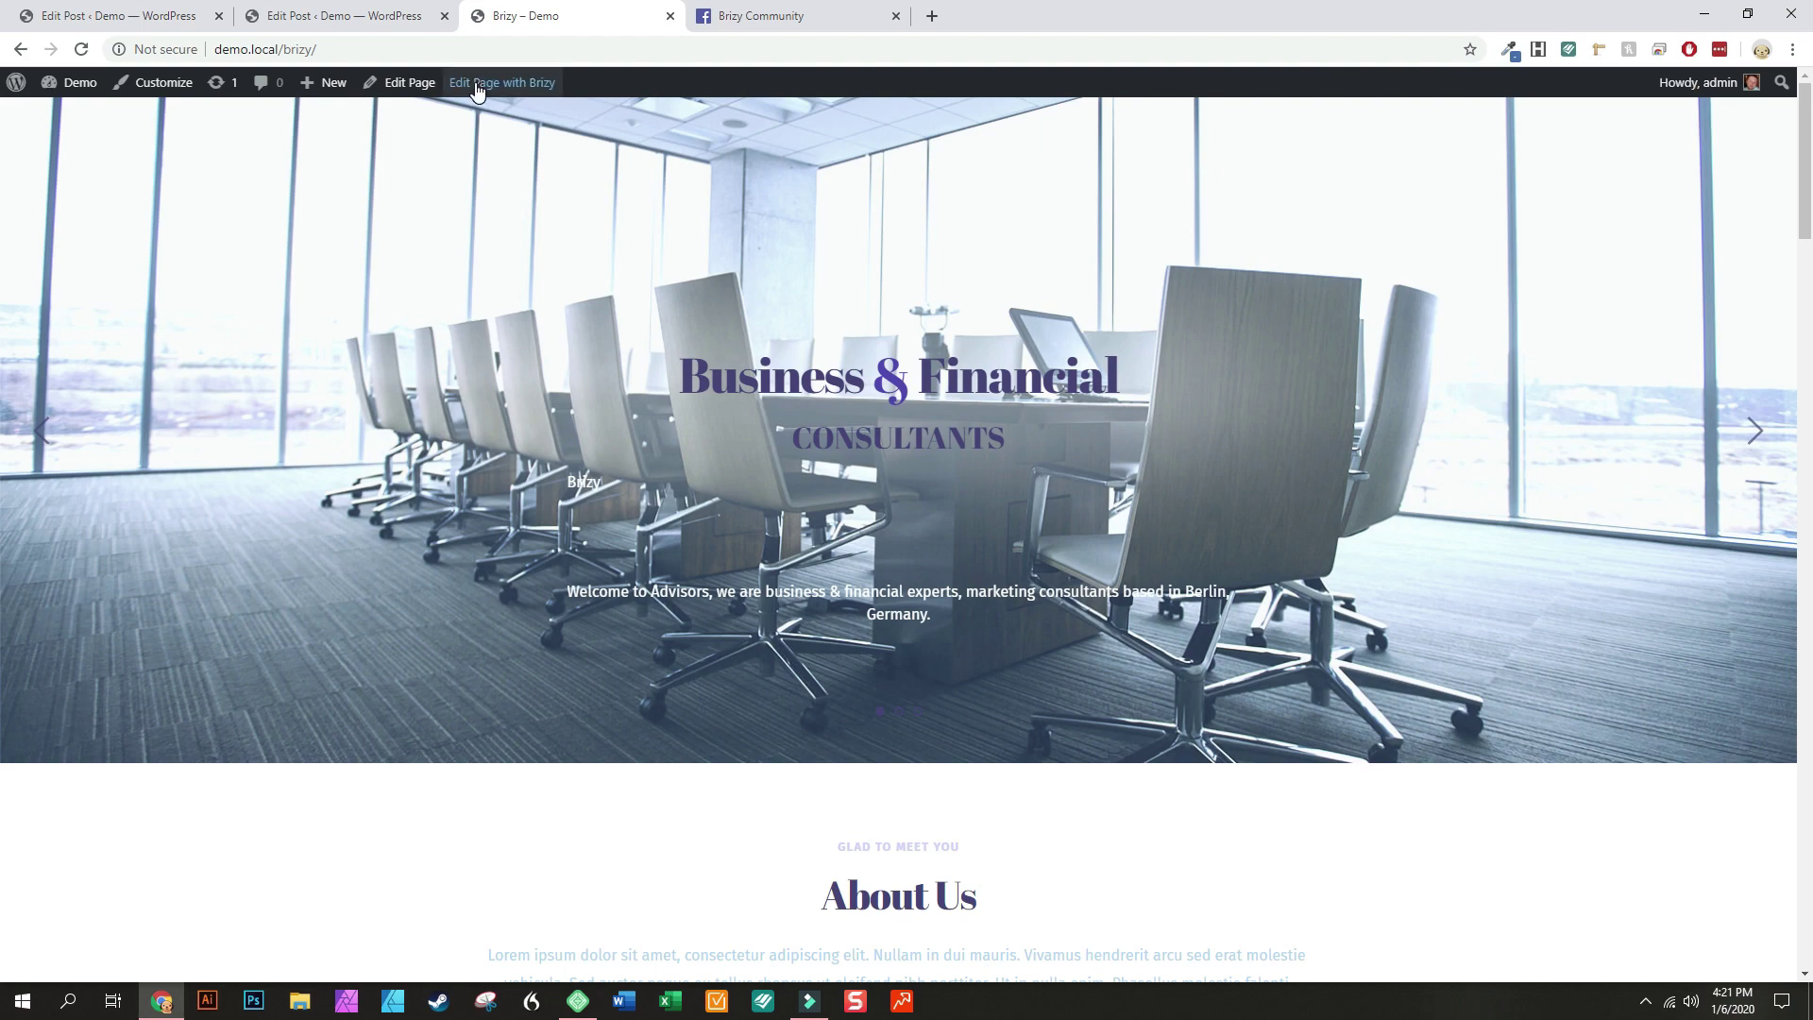
Scroll through the Brizy page's sections and back to the top, then return to the Dashboard
{"action": "scroll", "coordinate": [455, 288], "scroll_direction": "down", "scroll_amount": 15}
{"action": "scroll", "coordinate": [469, 332], "scroll_direction": "down", "scroll_amount": 20}
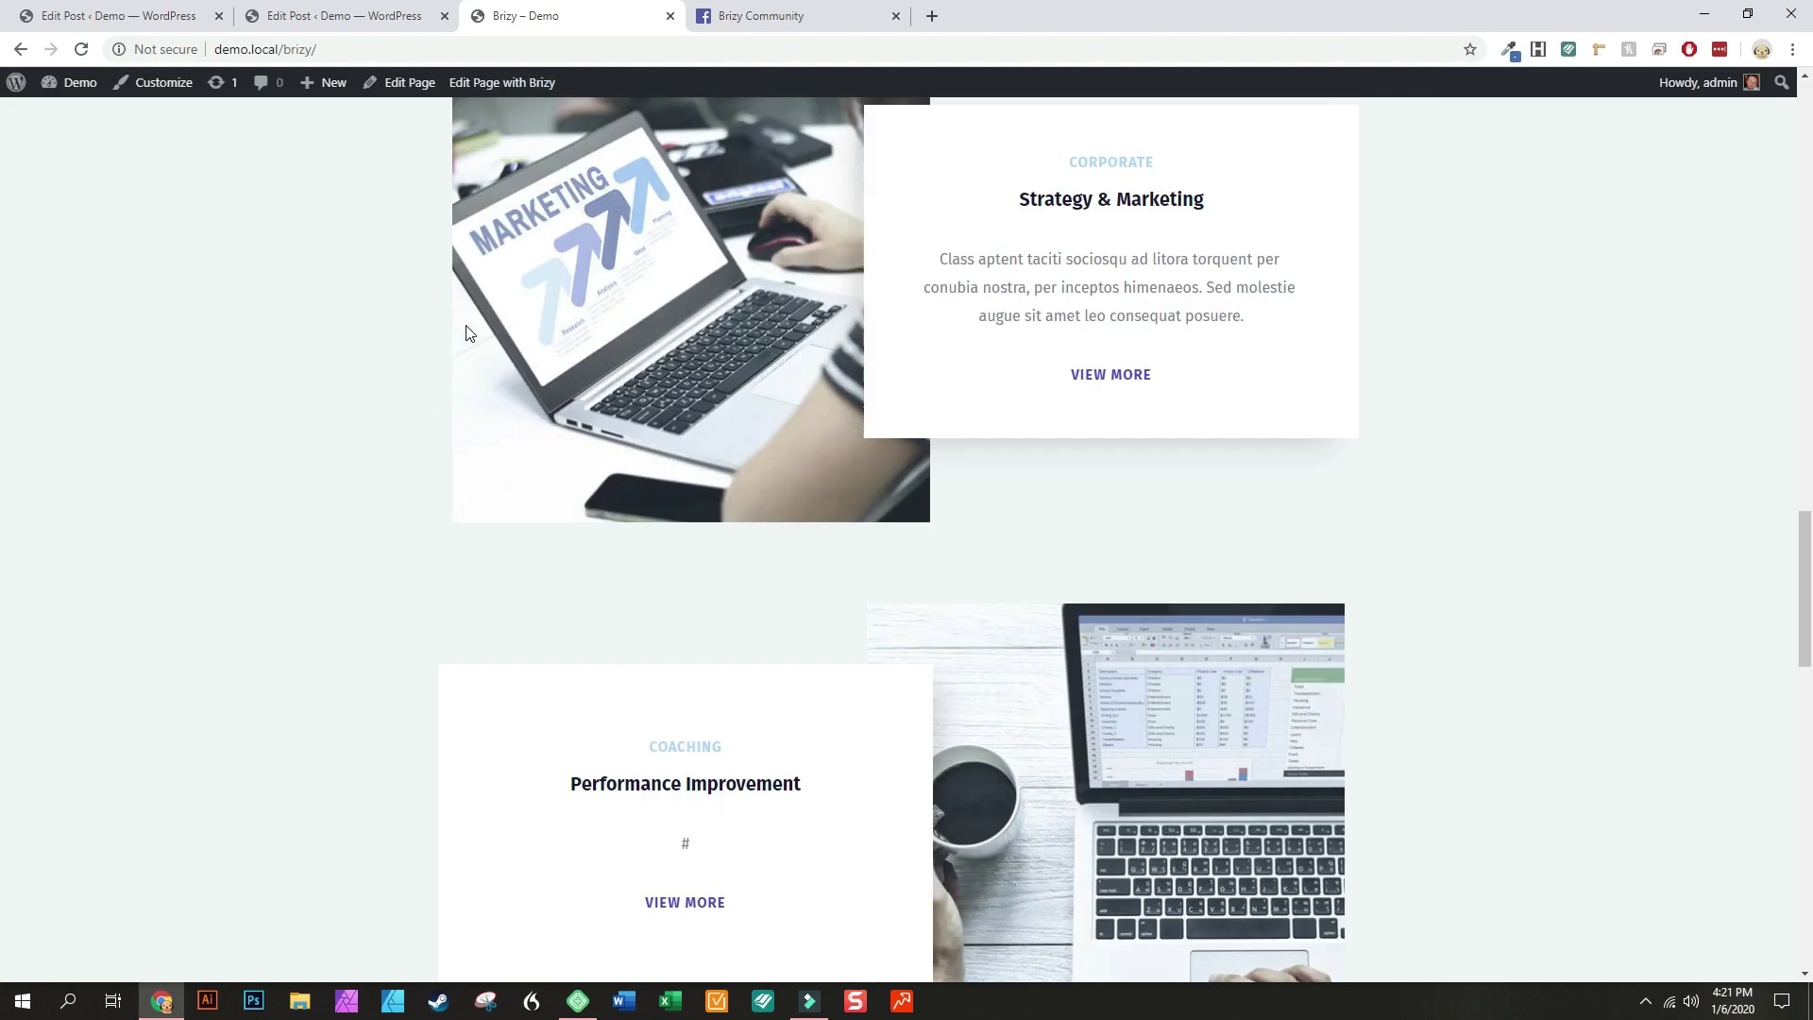
{"action": "scroll", "coordinate": [463, 391], "scroll_direction": "up", "scroll_amount": 20}
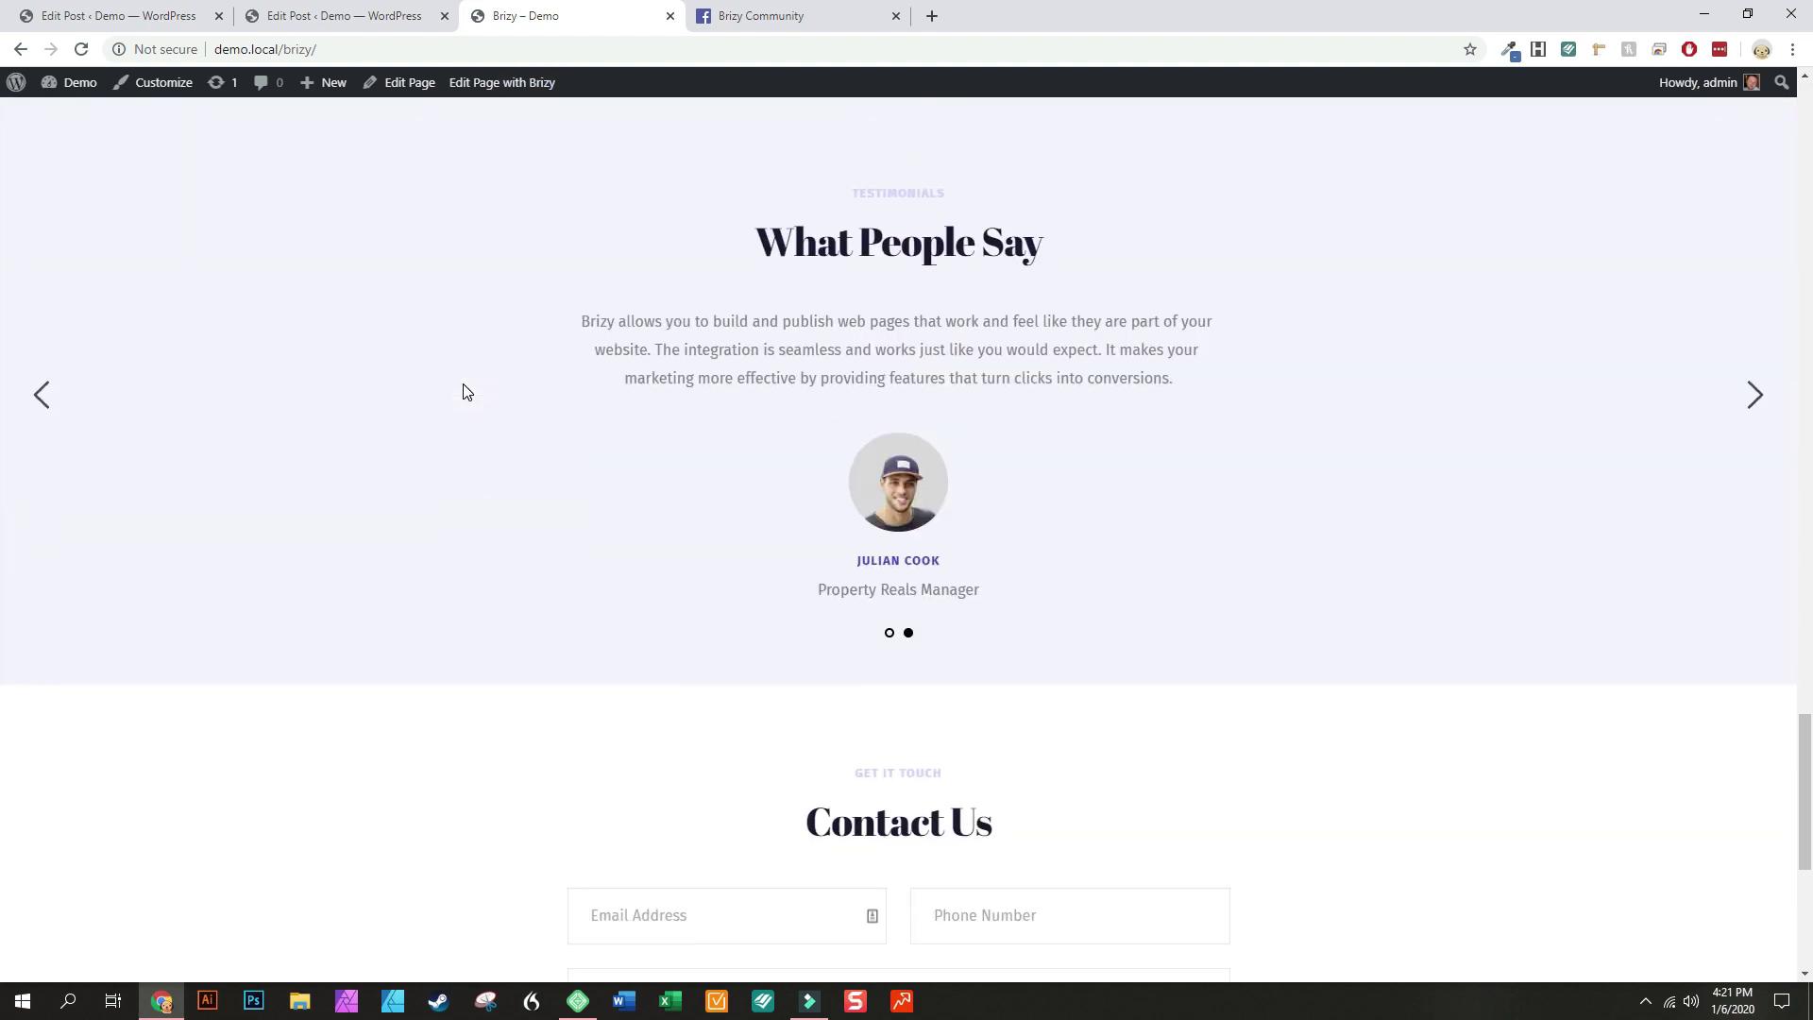
{"action": "scroll", "coordinate": [469, 352], "scroll_direction": "up", "scroll_amount": 20}
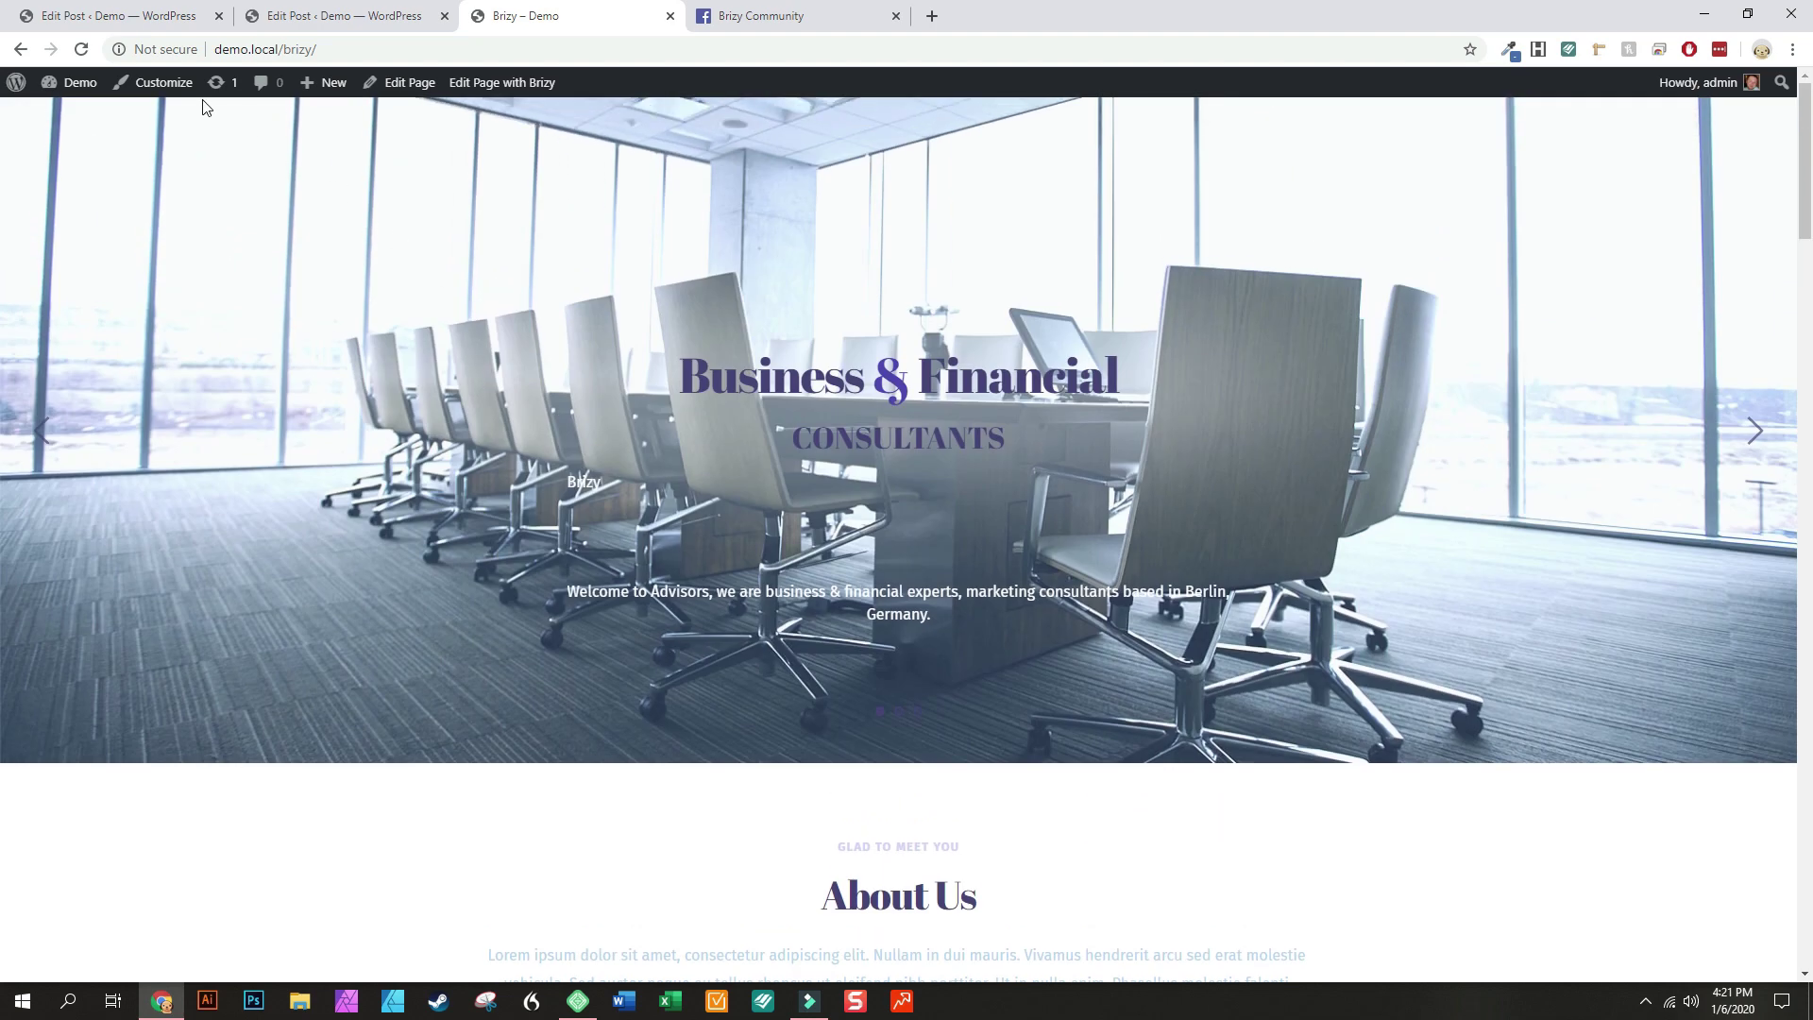
{"action": "mouse_move", "coordinate": [42, 83]}
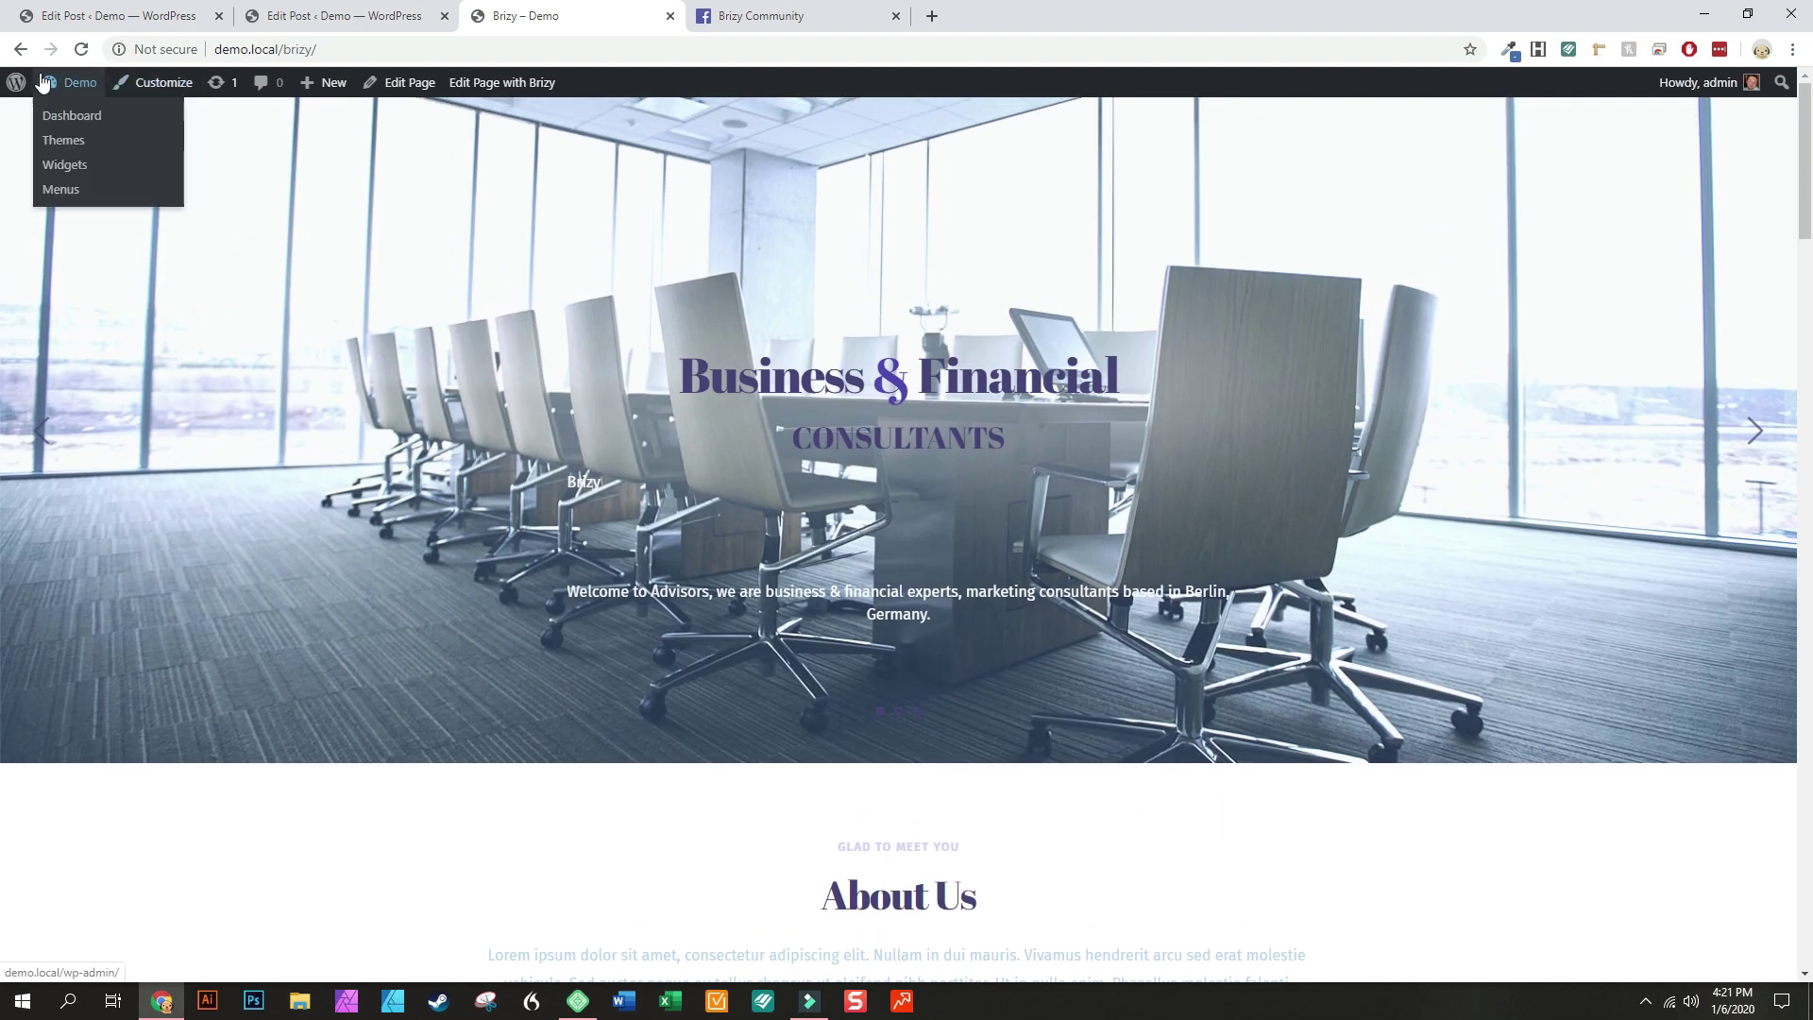
{"action": "left_click", "coordinate": [66, 117]}
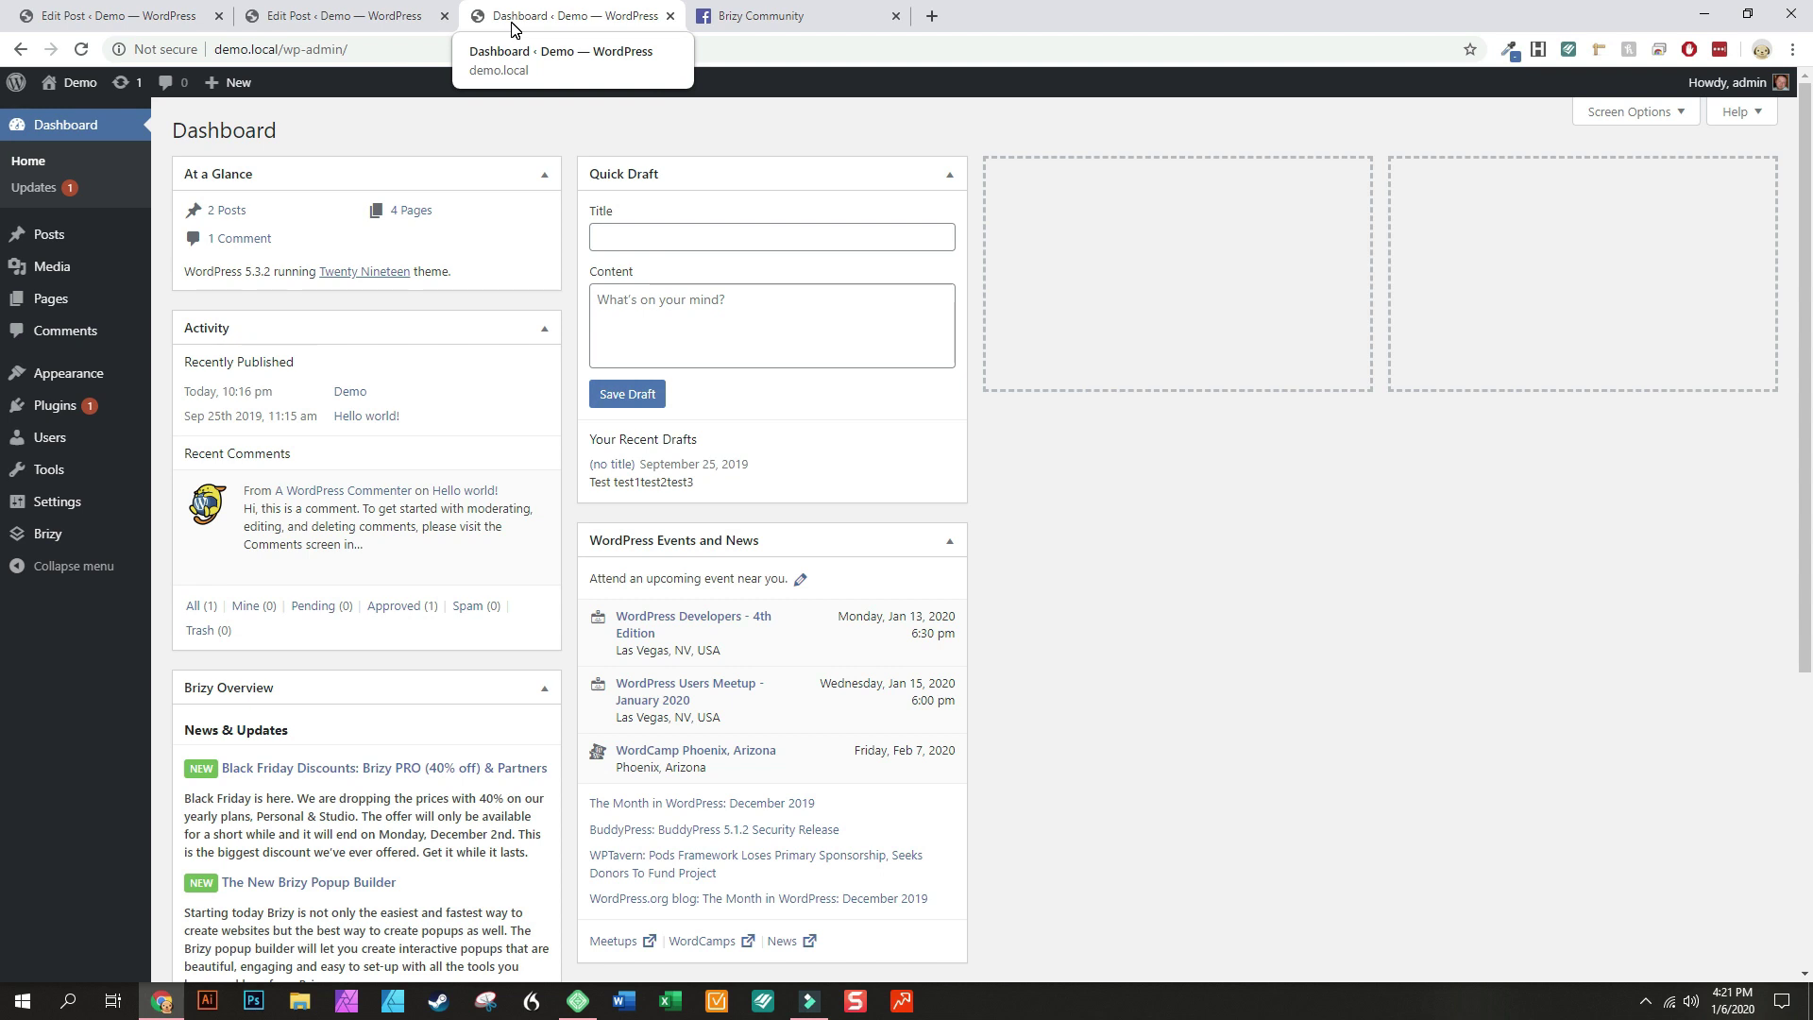
Scroll through the Brizy Community Facebook group feed, then switch back to the Demo Edit Post tab
{"action": "left_click", "coordinate": [820, 16]}
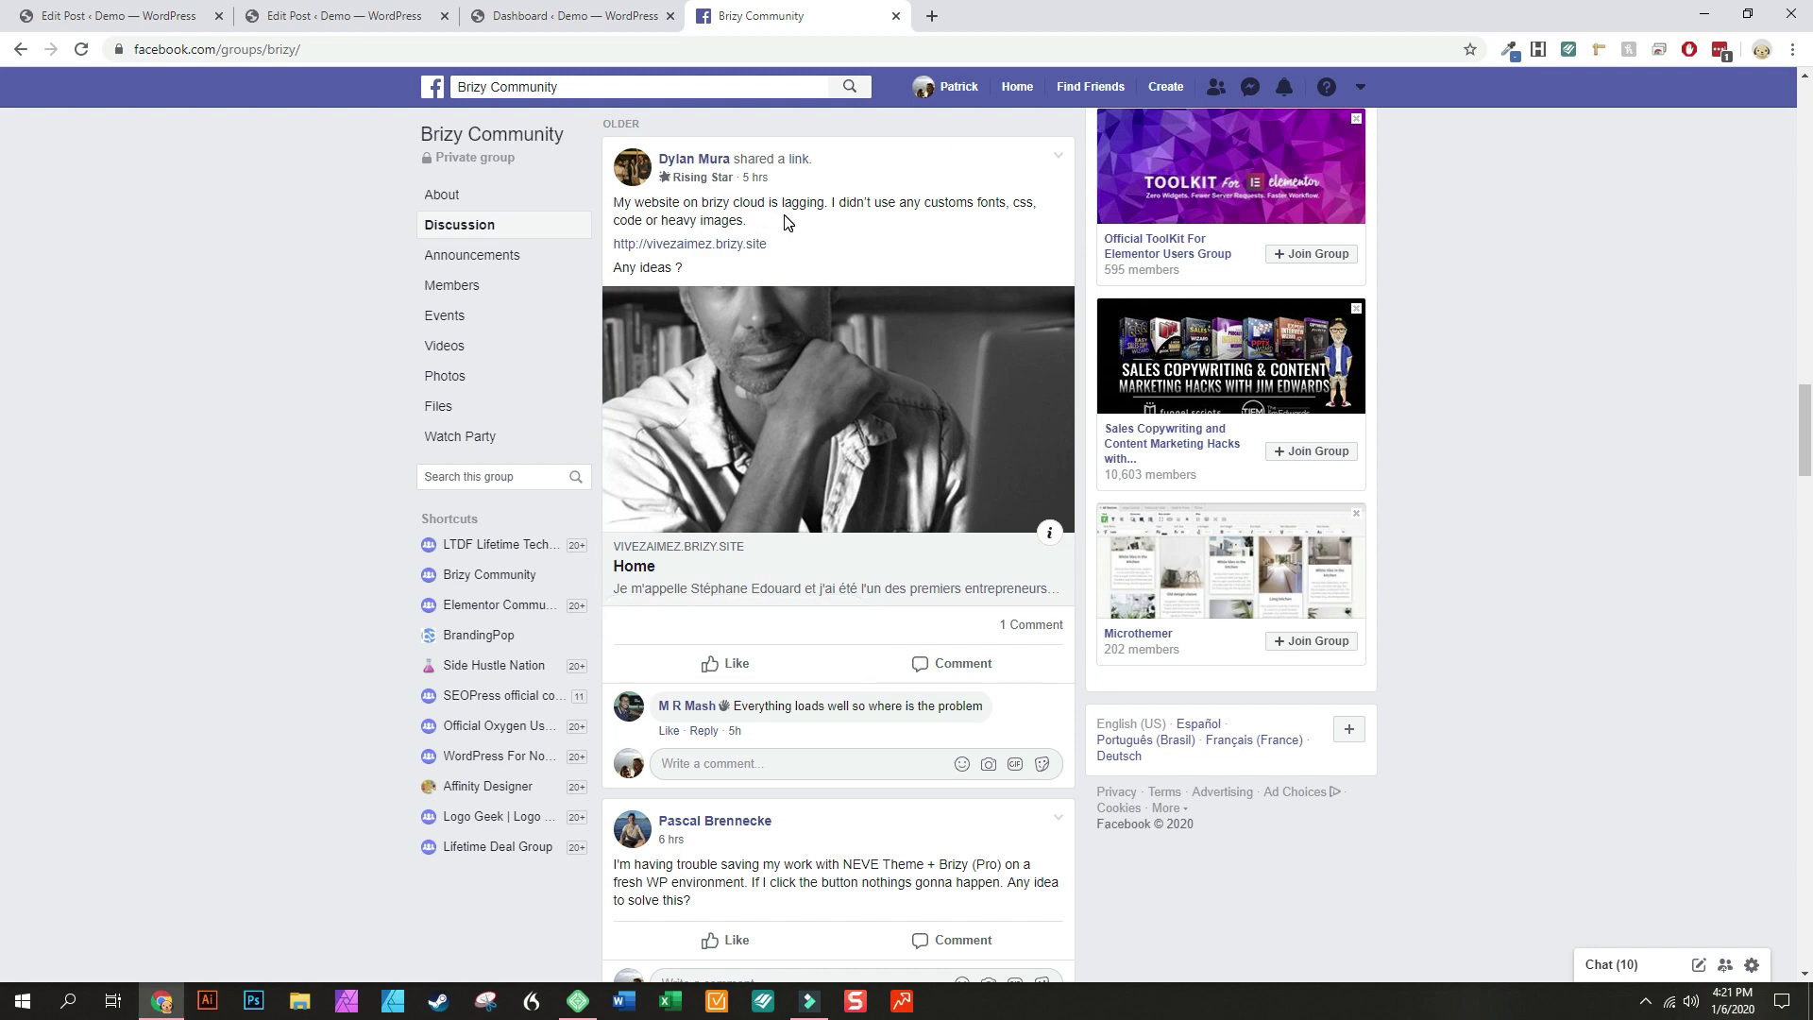
{"action": "scroll", "coordinate": [791, 351], "scroll_direction": "down", "scroll_amount": 1}
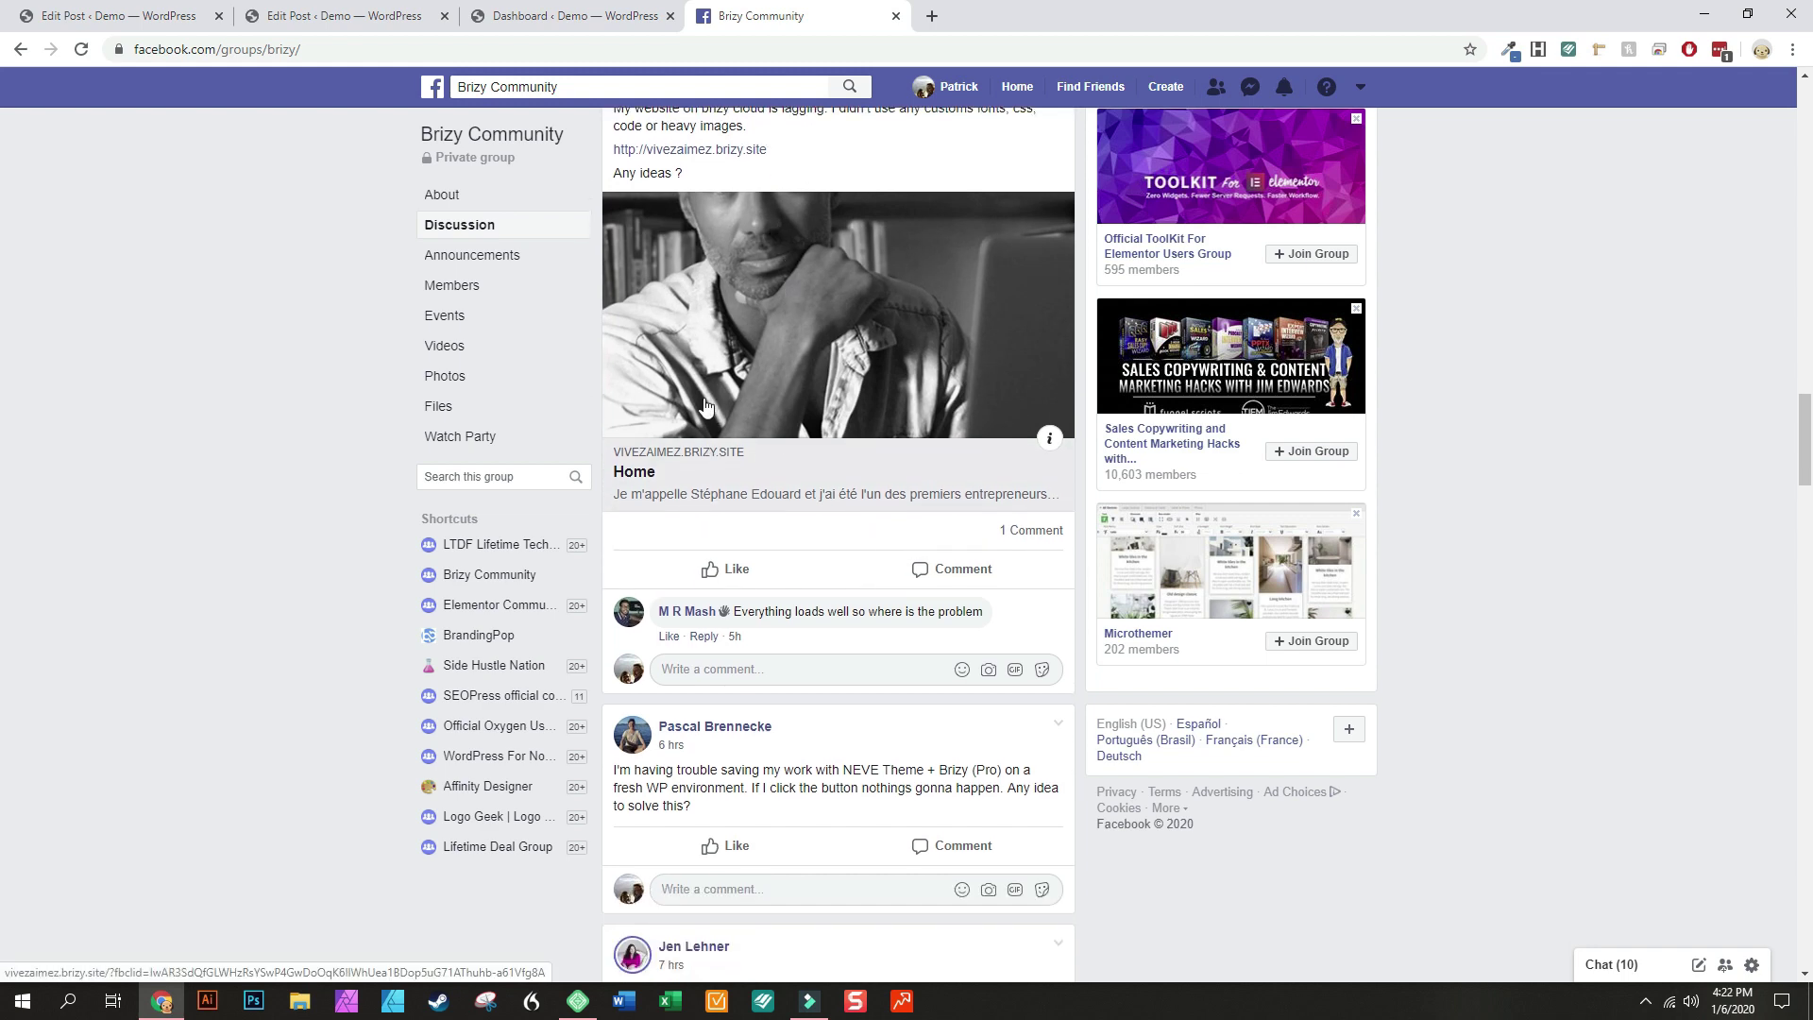
{"action": "scroll", "coordinate": [770, 550], "scroll_direction": "down", "scroll_amount": 6}
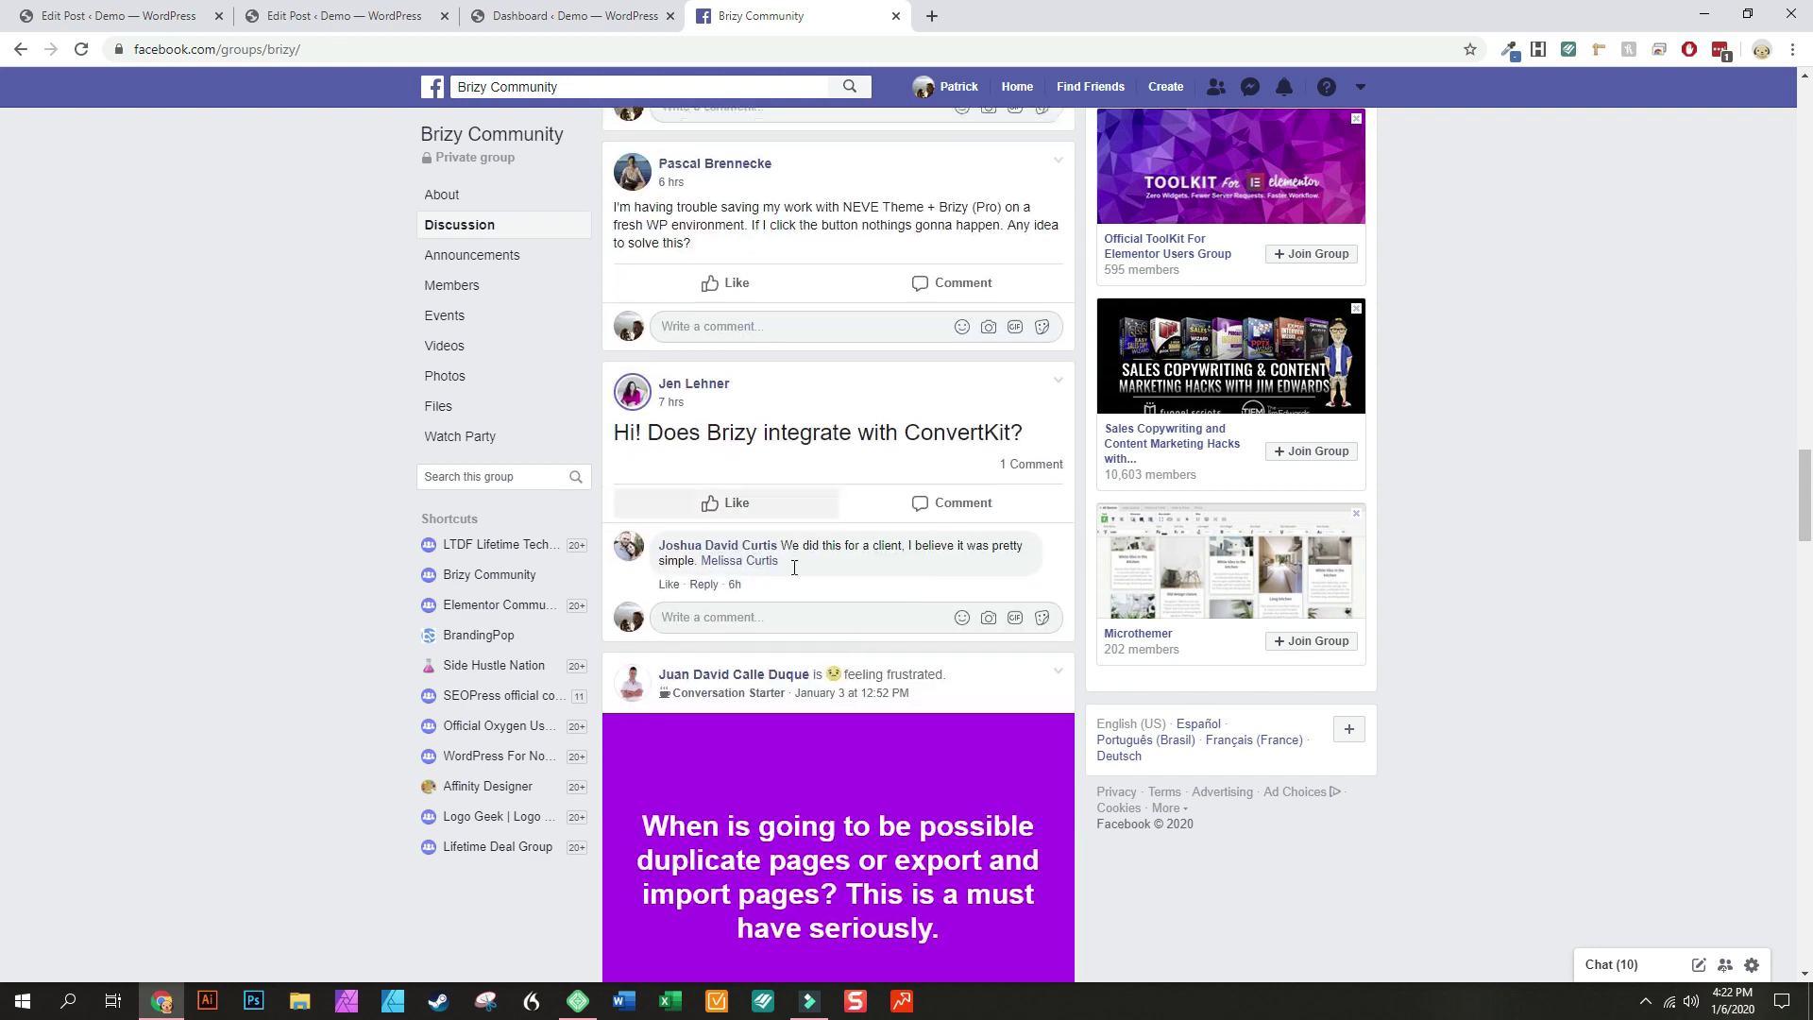
{"action": "scroll", "coordinate": [805, 678], "scroll_direction": "down", "scroll_amount": 10}
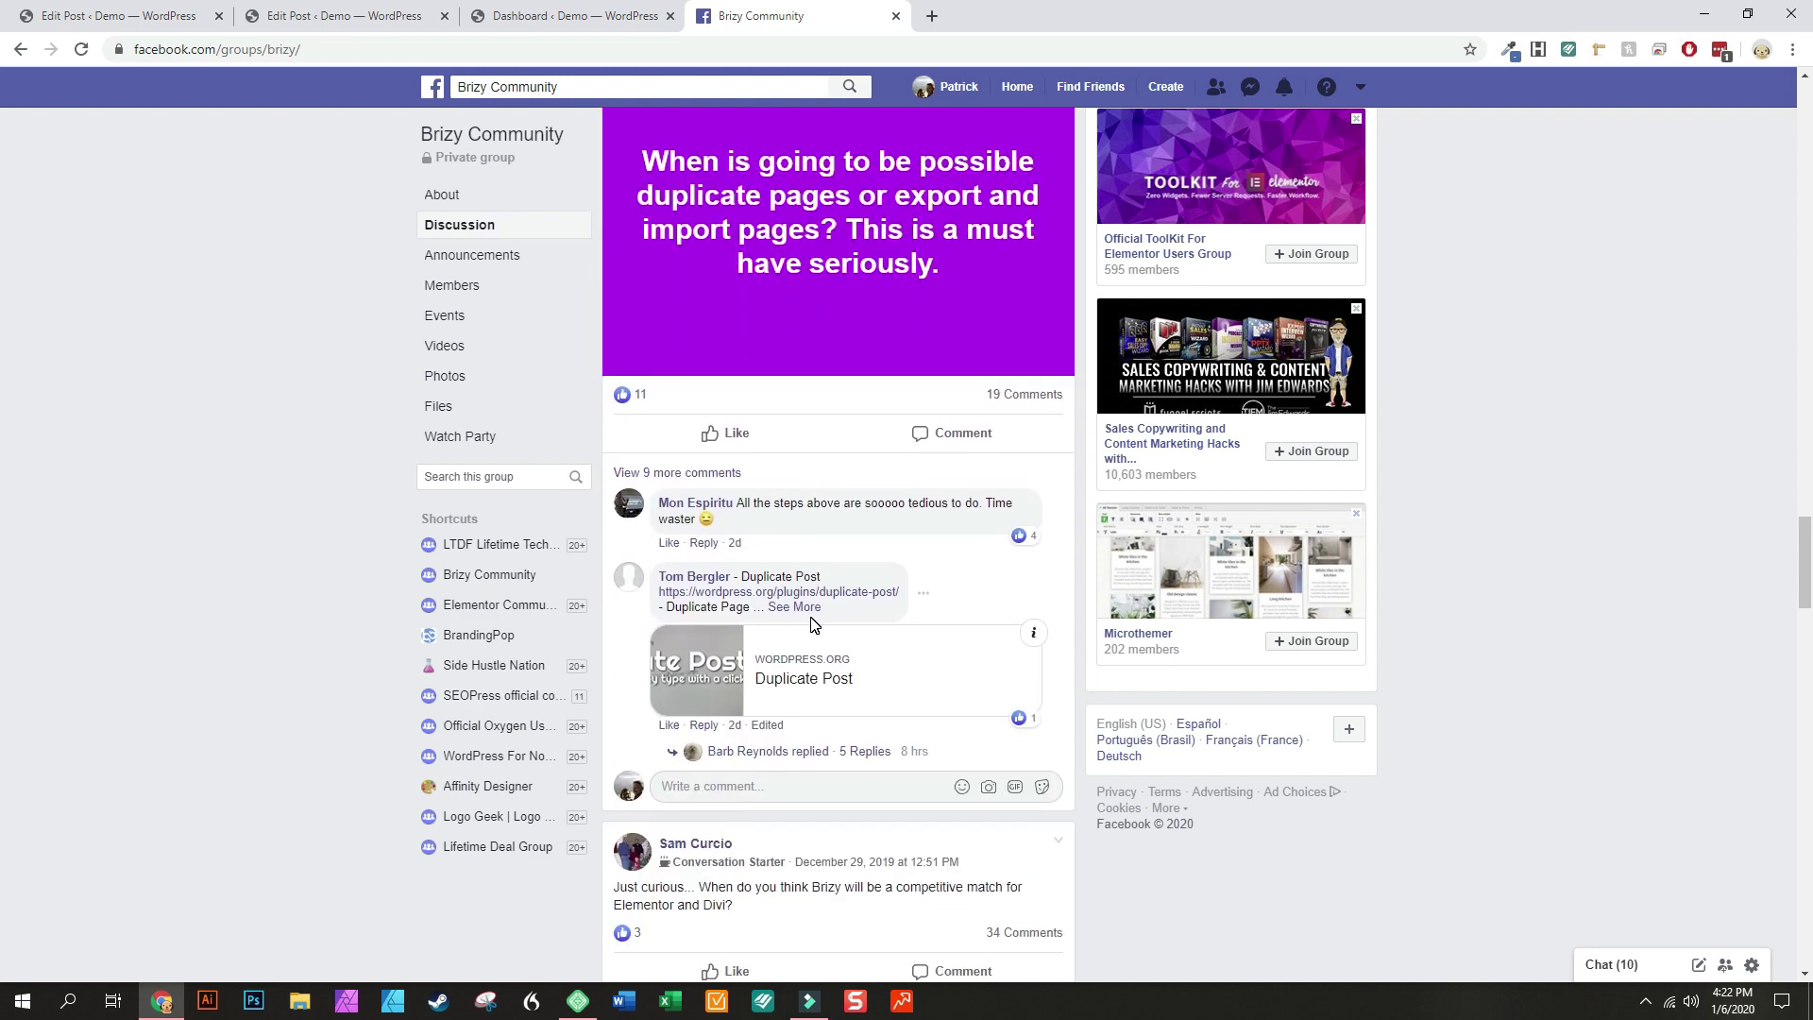
{"action": "scroll", "coordinate": [813, 625], "scroll_direction": "down", "scroll_amount": 2}
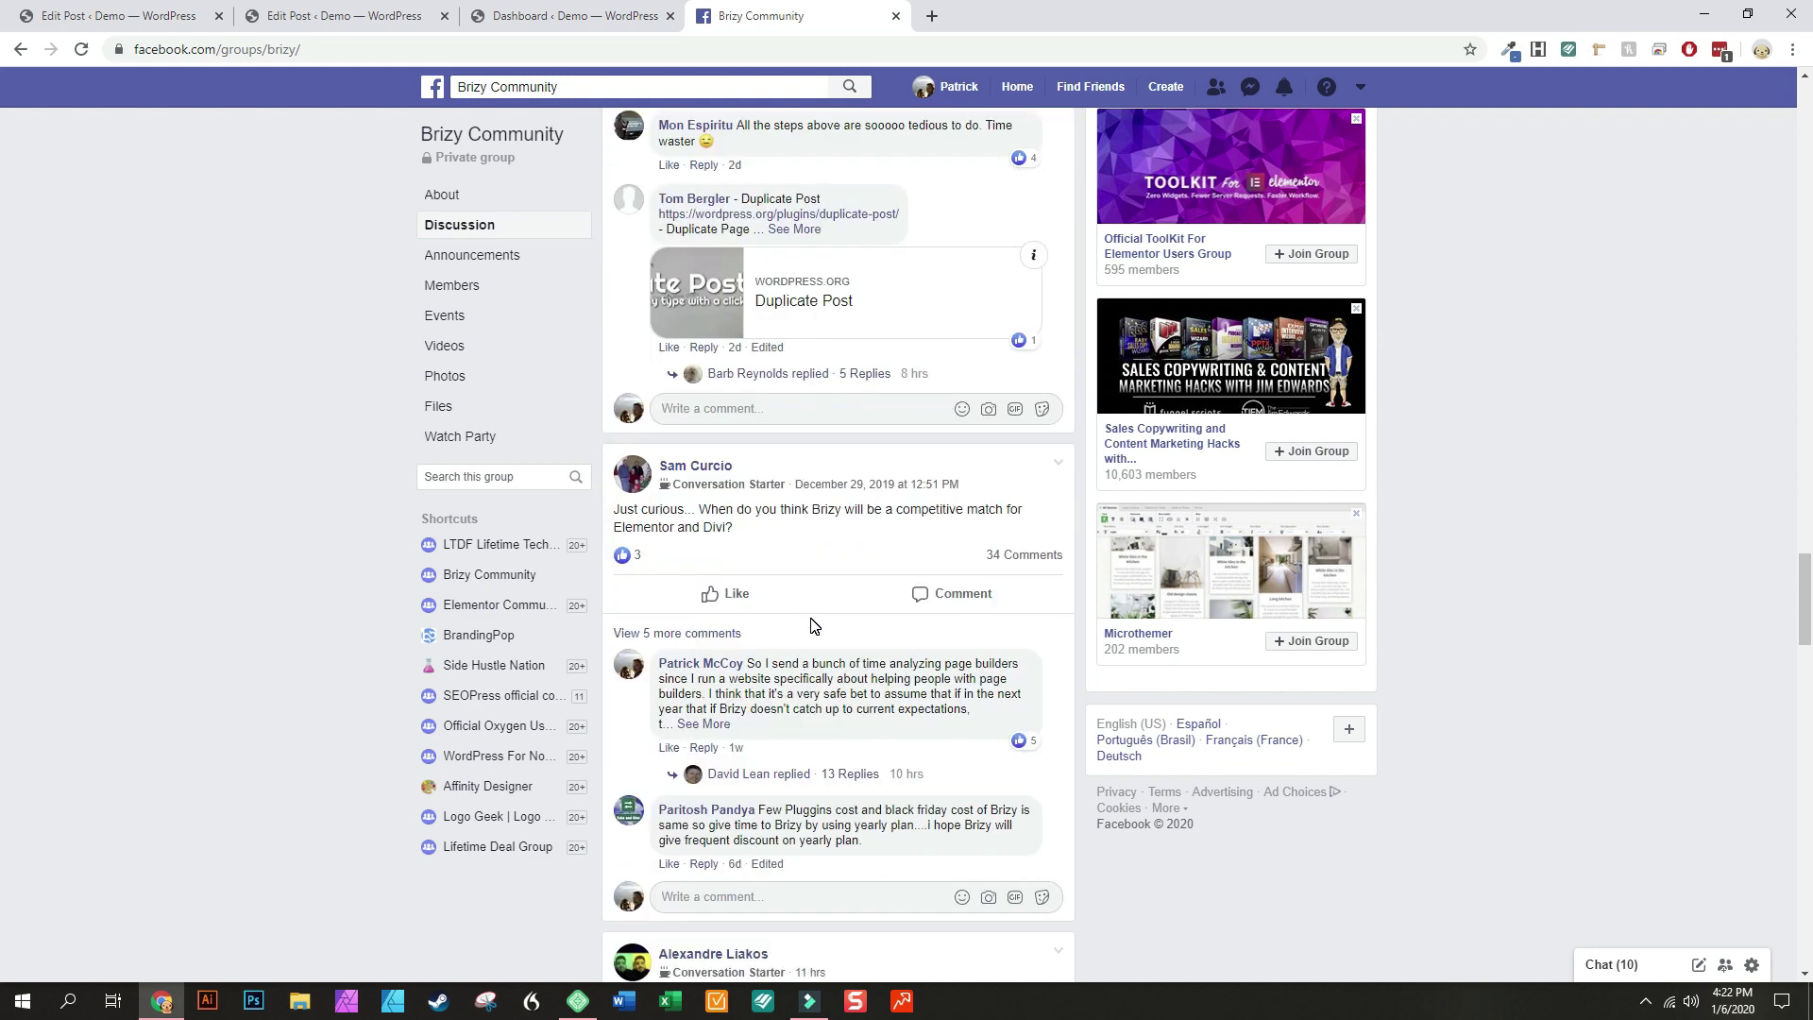
{"action": "scroll", "coordinate": [810, 625], "scroll_direction": "down", "scroll_amount": 4}
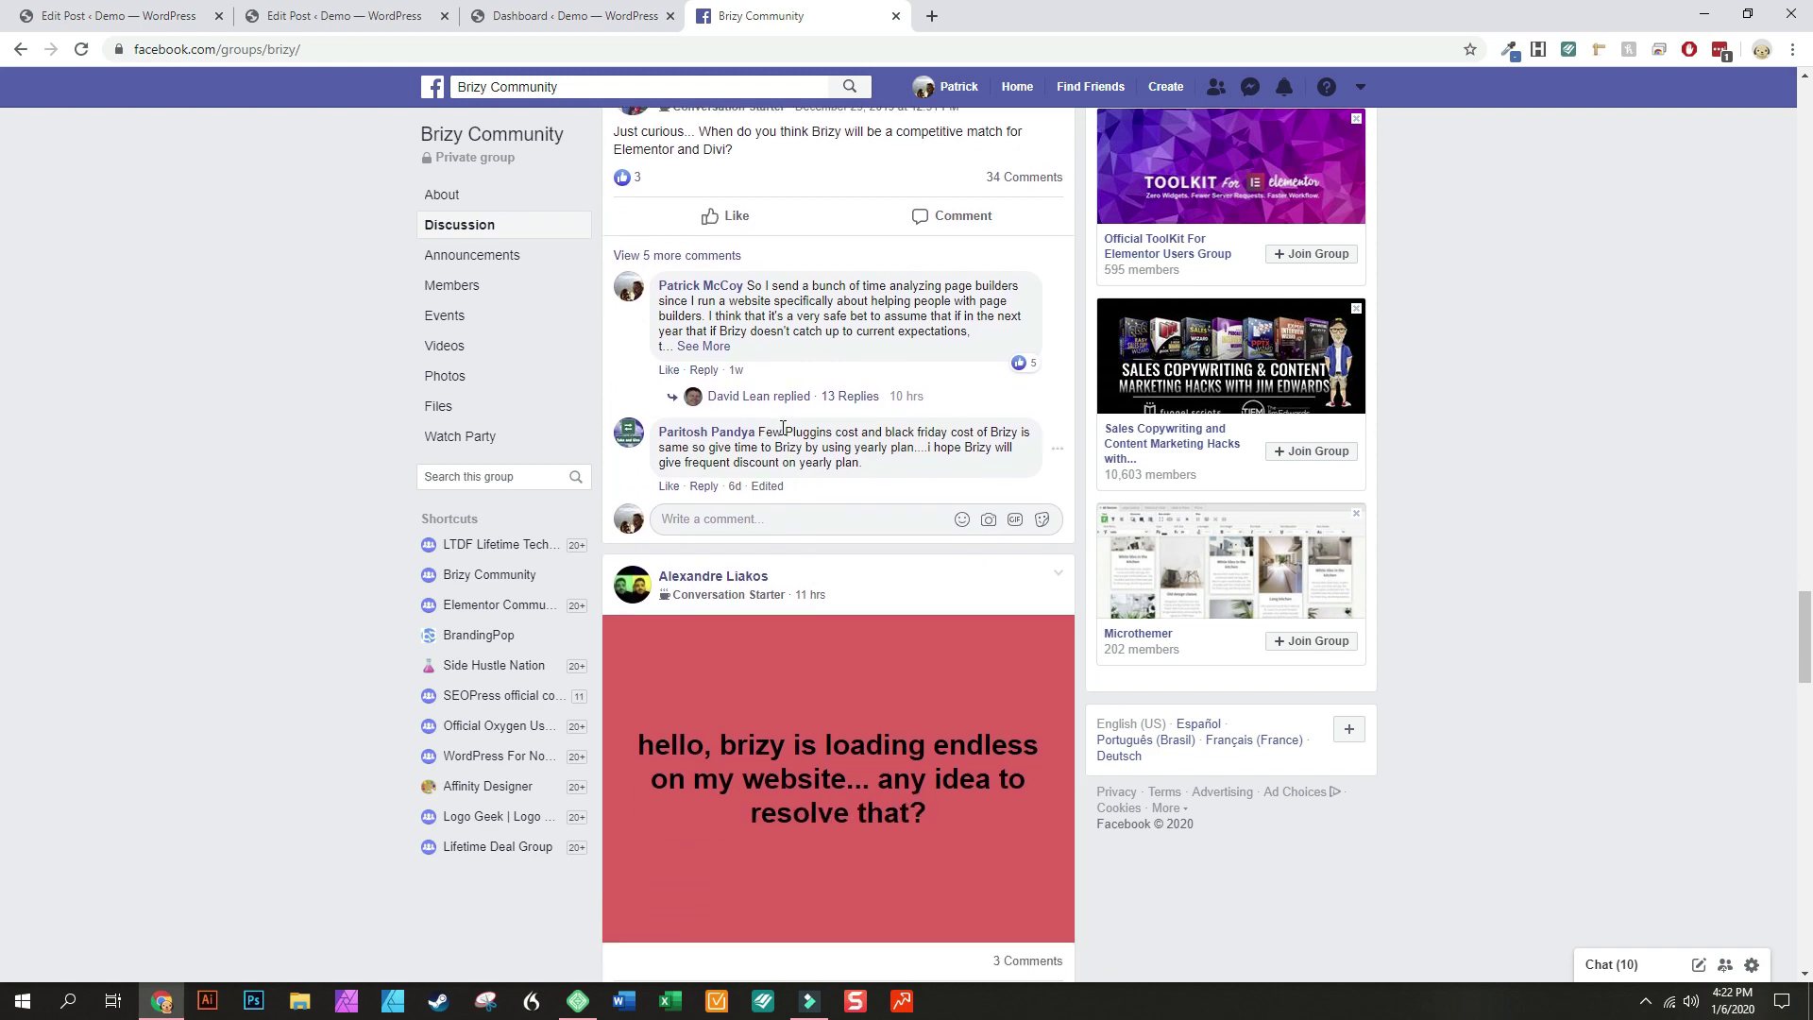
{"action": "scroll", "coordinate": [843, 498], "scroll_direction": "down", "scroll_amount": 2}
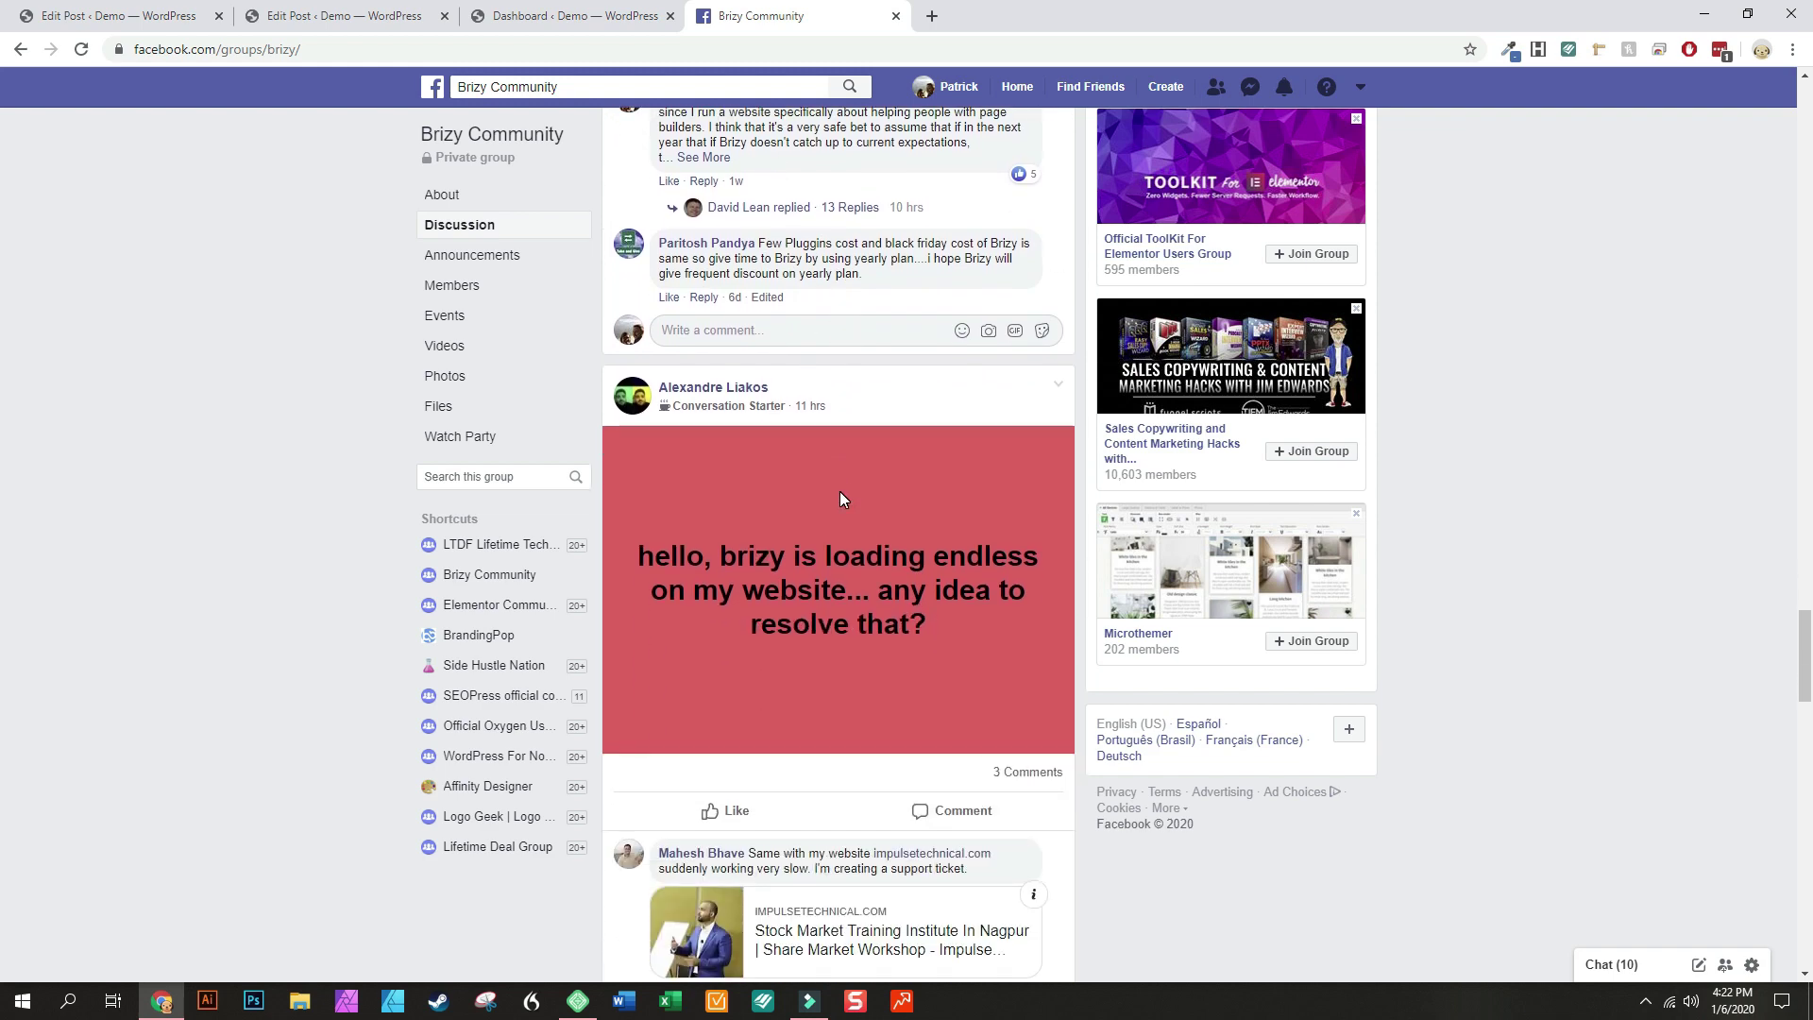
{"action": "scroll", "coordinate": [814, 514], "scroll_direction": "up", "scroll_amount": 2}
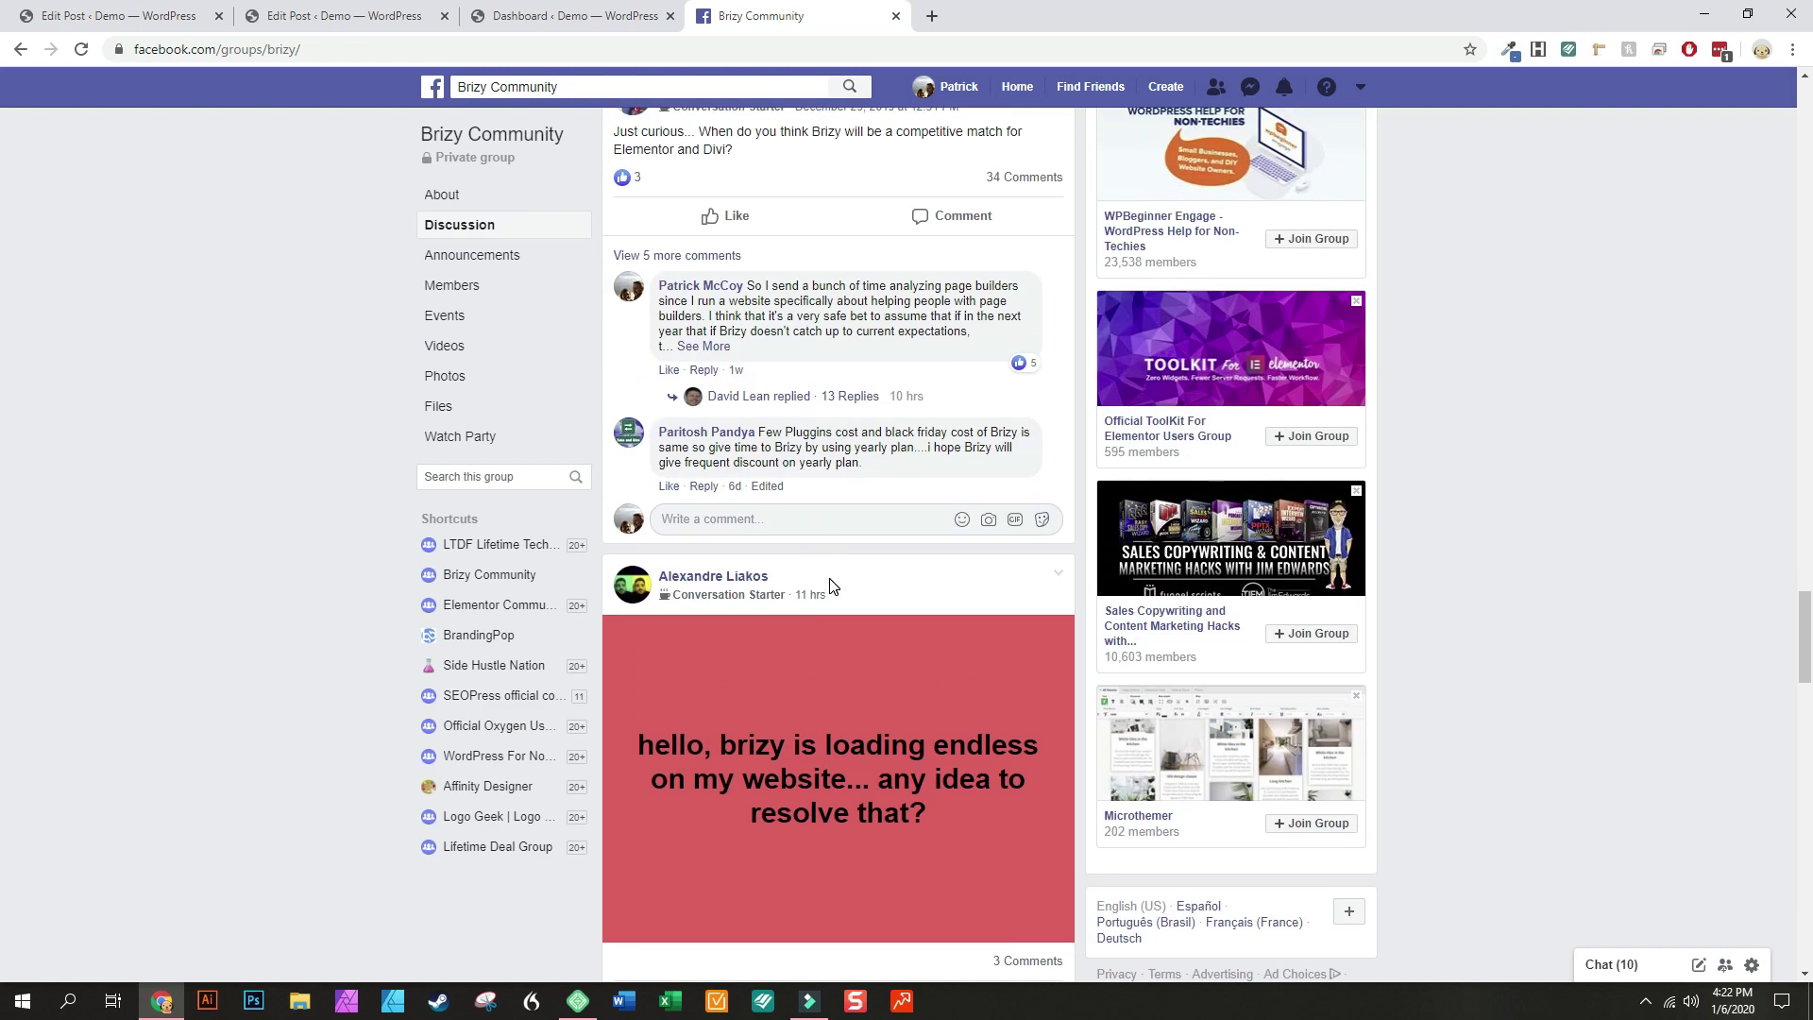
{"action": "scroll", "coordinate": [841, 563], "scroll_direction": "down", "scroll_amount": 5}
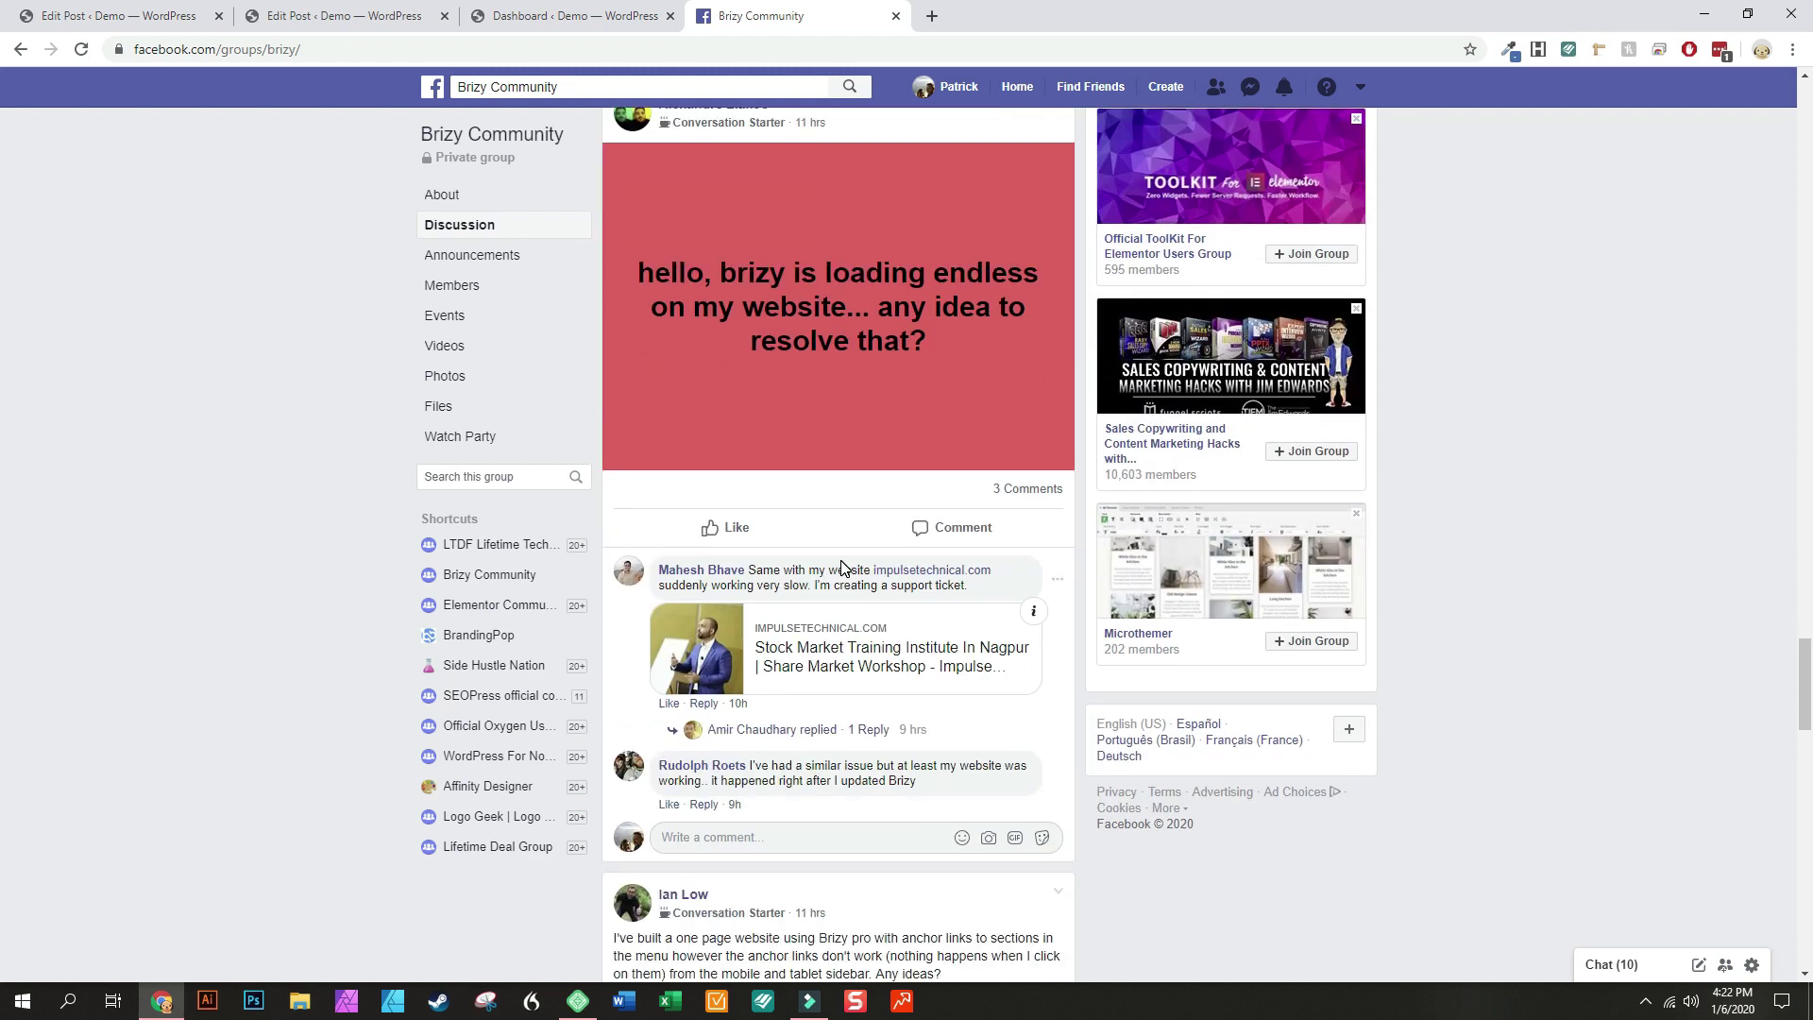
{"action": "scroll", "coordinate": [841, 563], "scroll_direction": "down", "scroll_amount": 2}
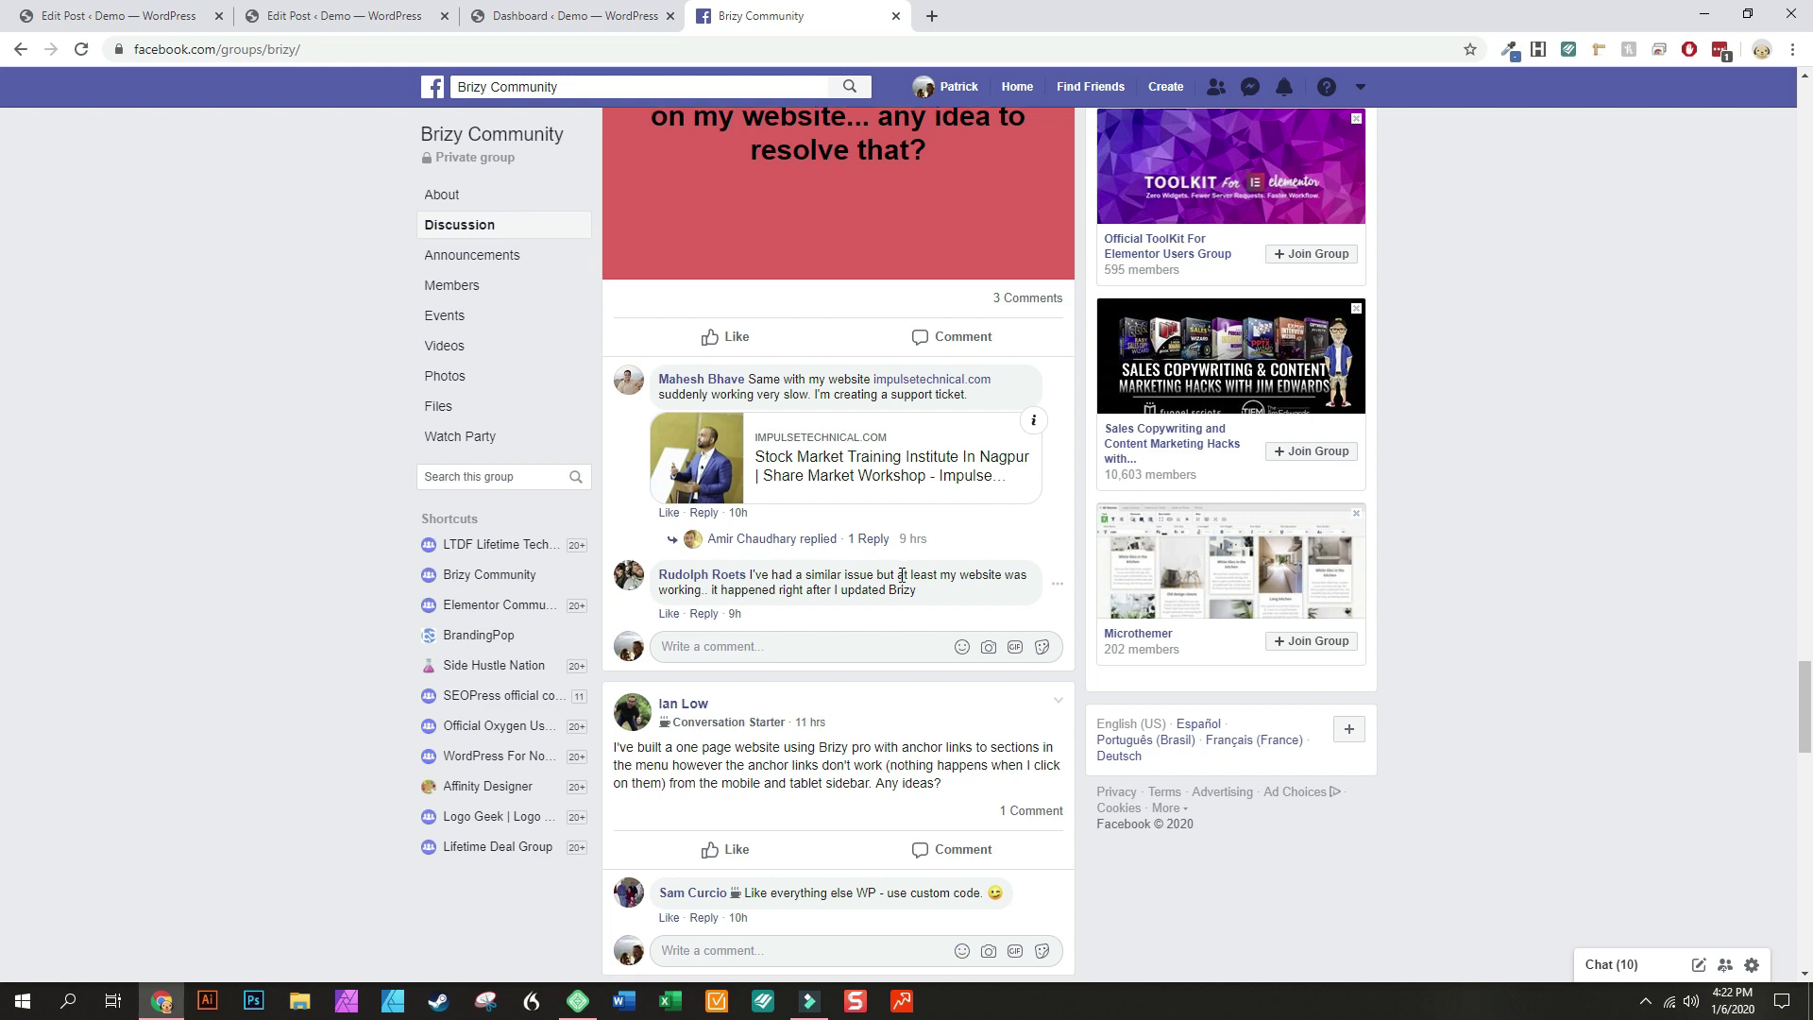
{"action": "scroll", "coordinate": [901, 575], "scroll_direction": "down", "scroll_amount": 5}
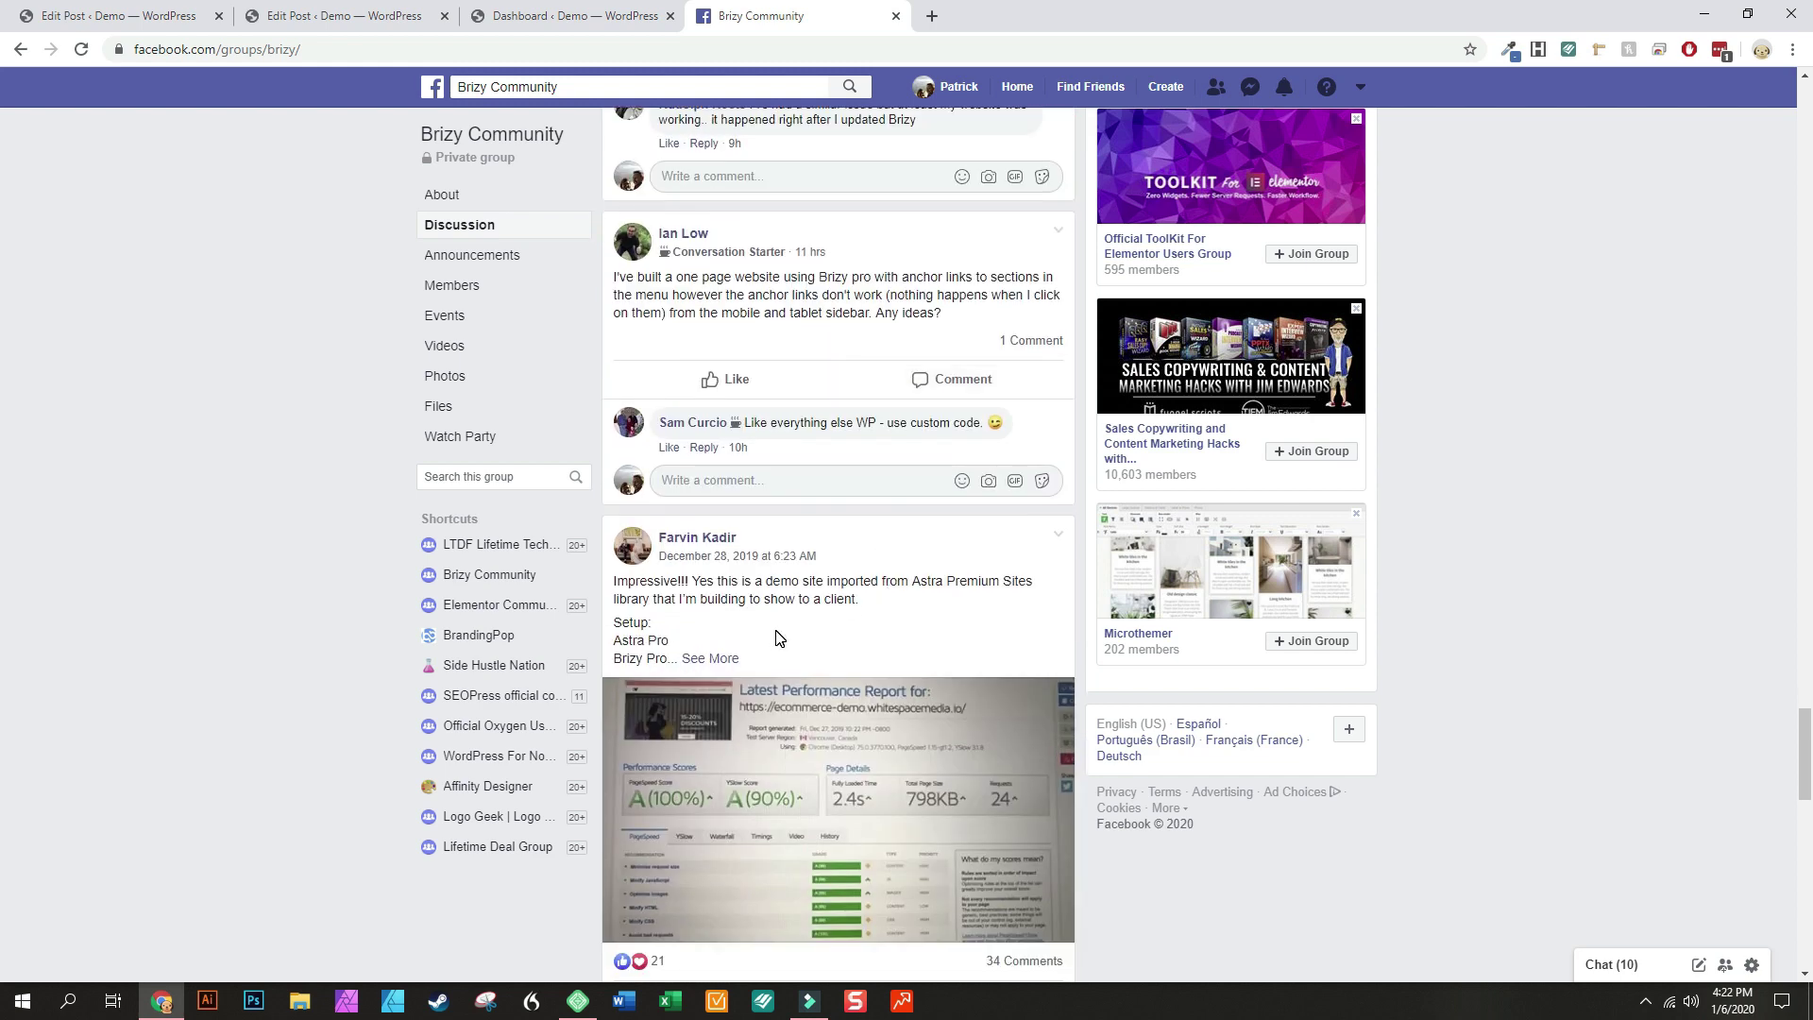
{"action": "scroll", "coordinate": [776, 637], "scroll_direction": "down", "scroll_amount": 9}
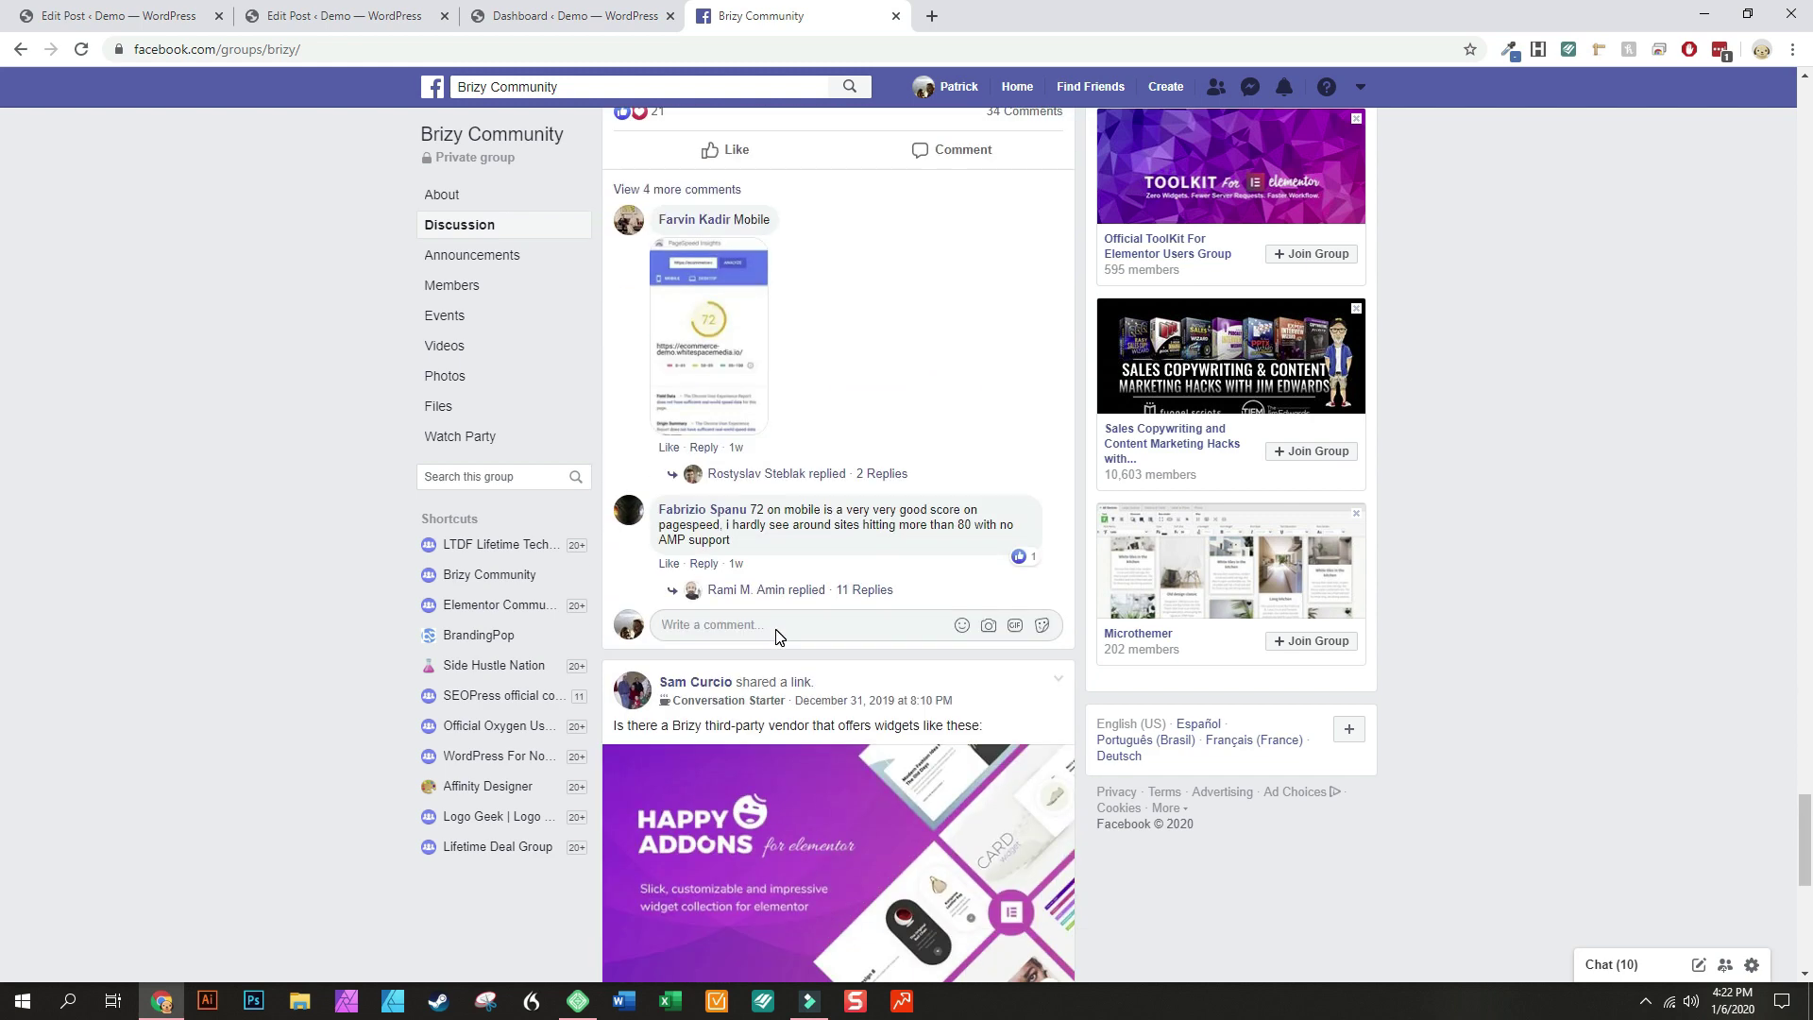
{"action": "scroll", "coordinate": [776, 633], "scroll_direction": "down", "scroll_amount": 3}
{"action": "scroll", "coordinate": [760, 661], "scroll_direction": "up", "scroll_amount": 5}
{"action": "scroll", "coordinate": [756, 667], "scroll_direction": "up", "scroll_amount": 4}
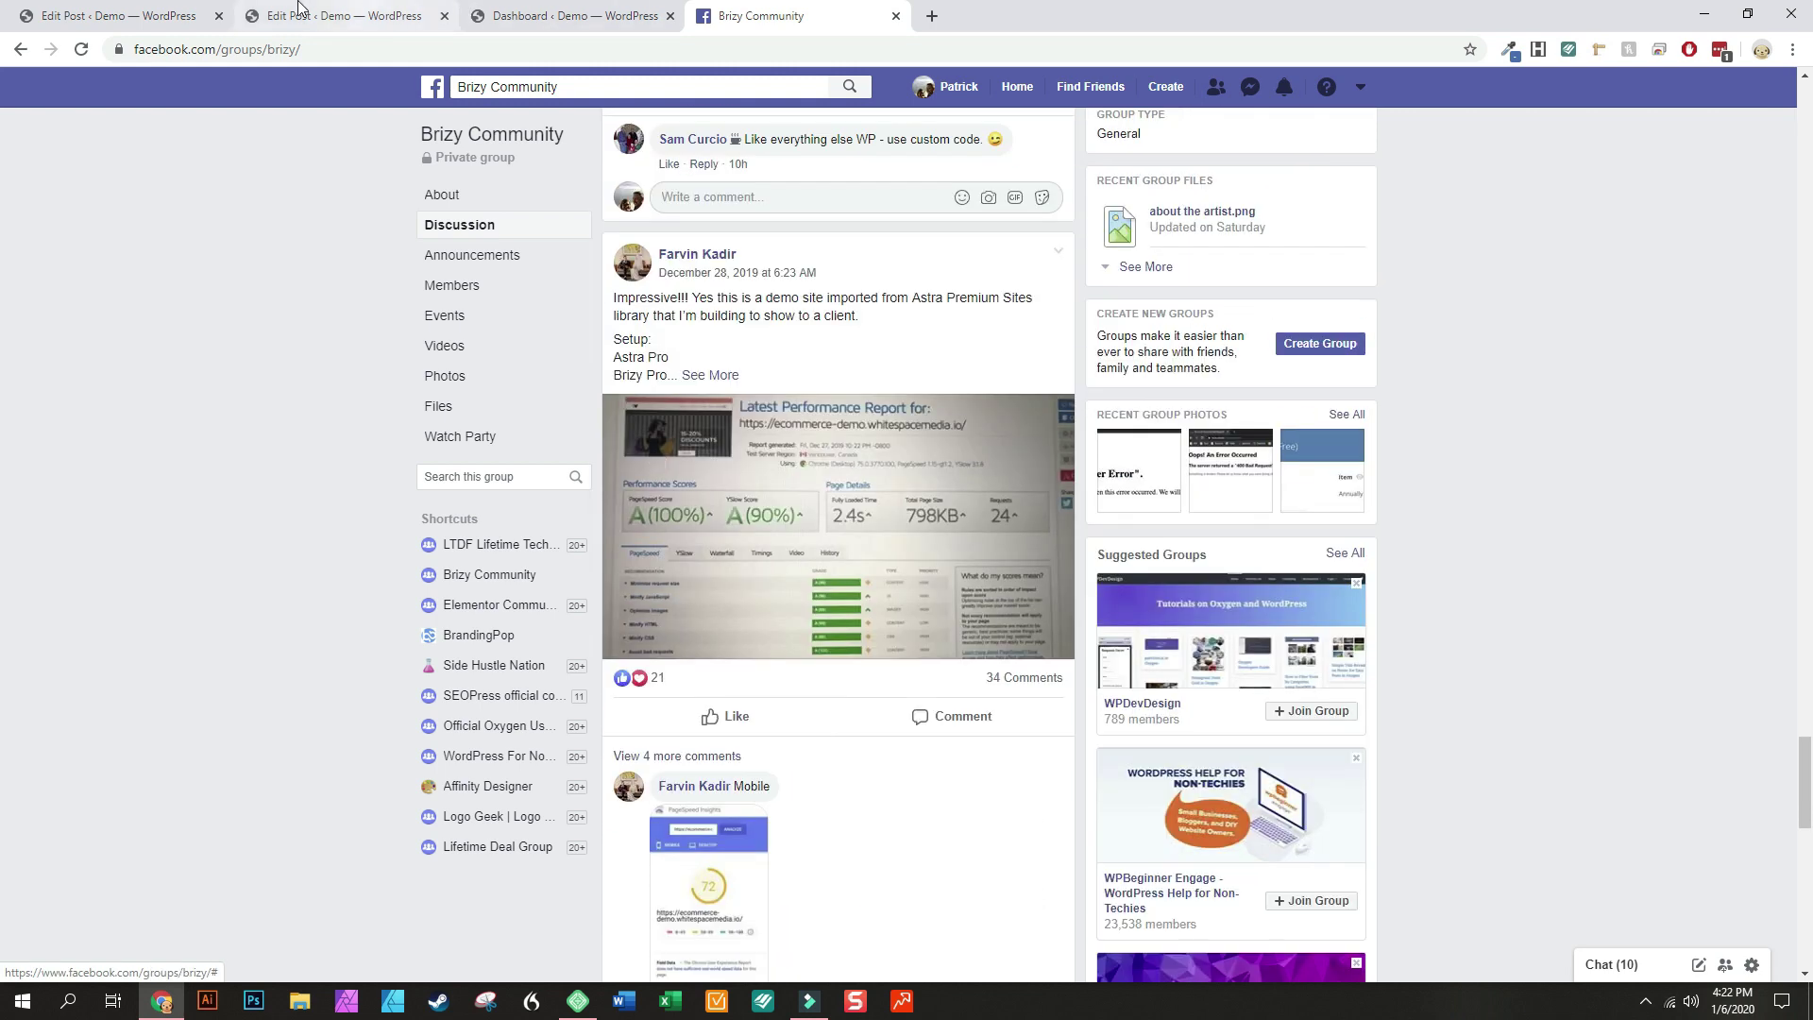
{"action": "left_click", "coordinate": [154, 7]}
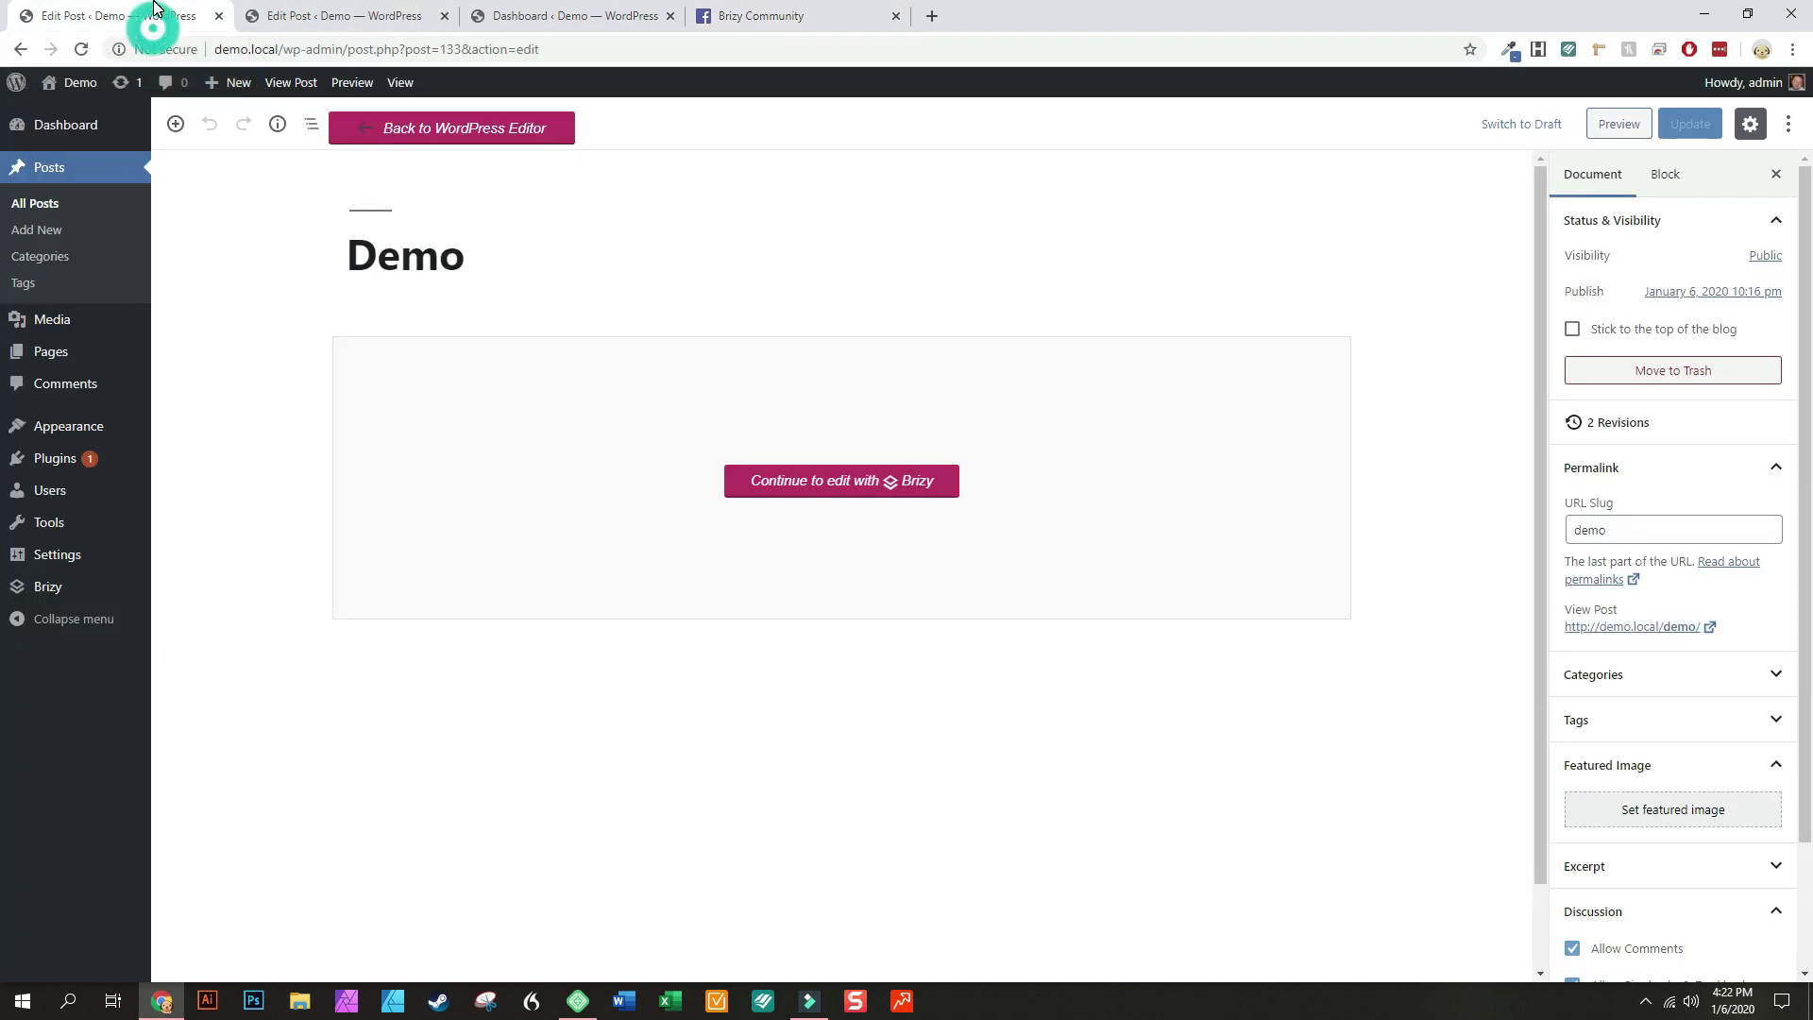
Check the second Demo Edit Post tab, then switch to the WordPress Dashboard tab
{"action": "left_click", "coordinate": [344, 8]}
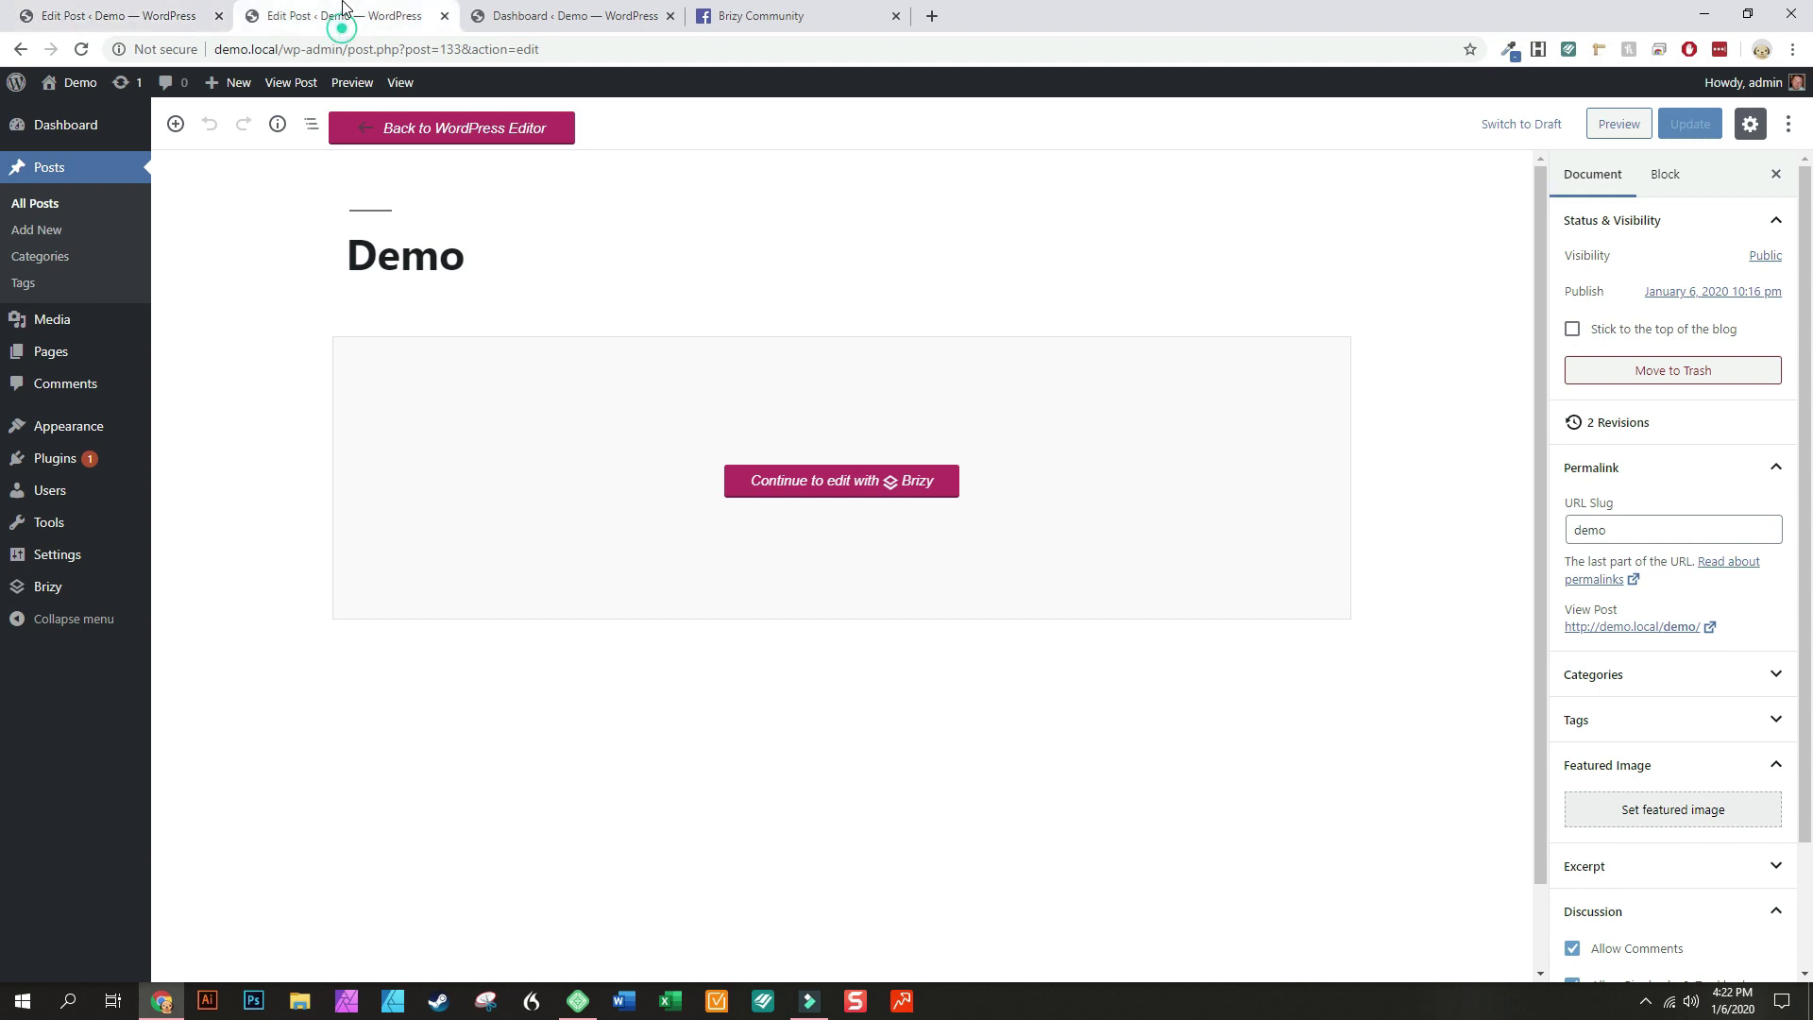
{"action": "left_click", "coordinate": [528, 13]}
{"action": "mouse_move", "coordinate": [38, 387]}
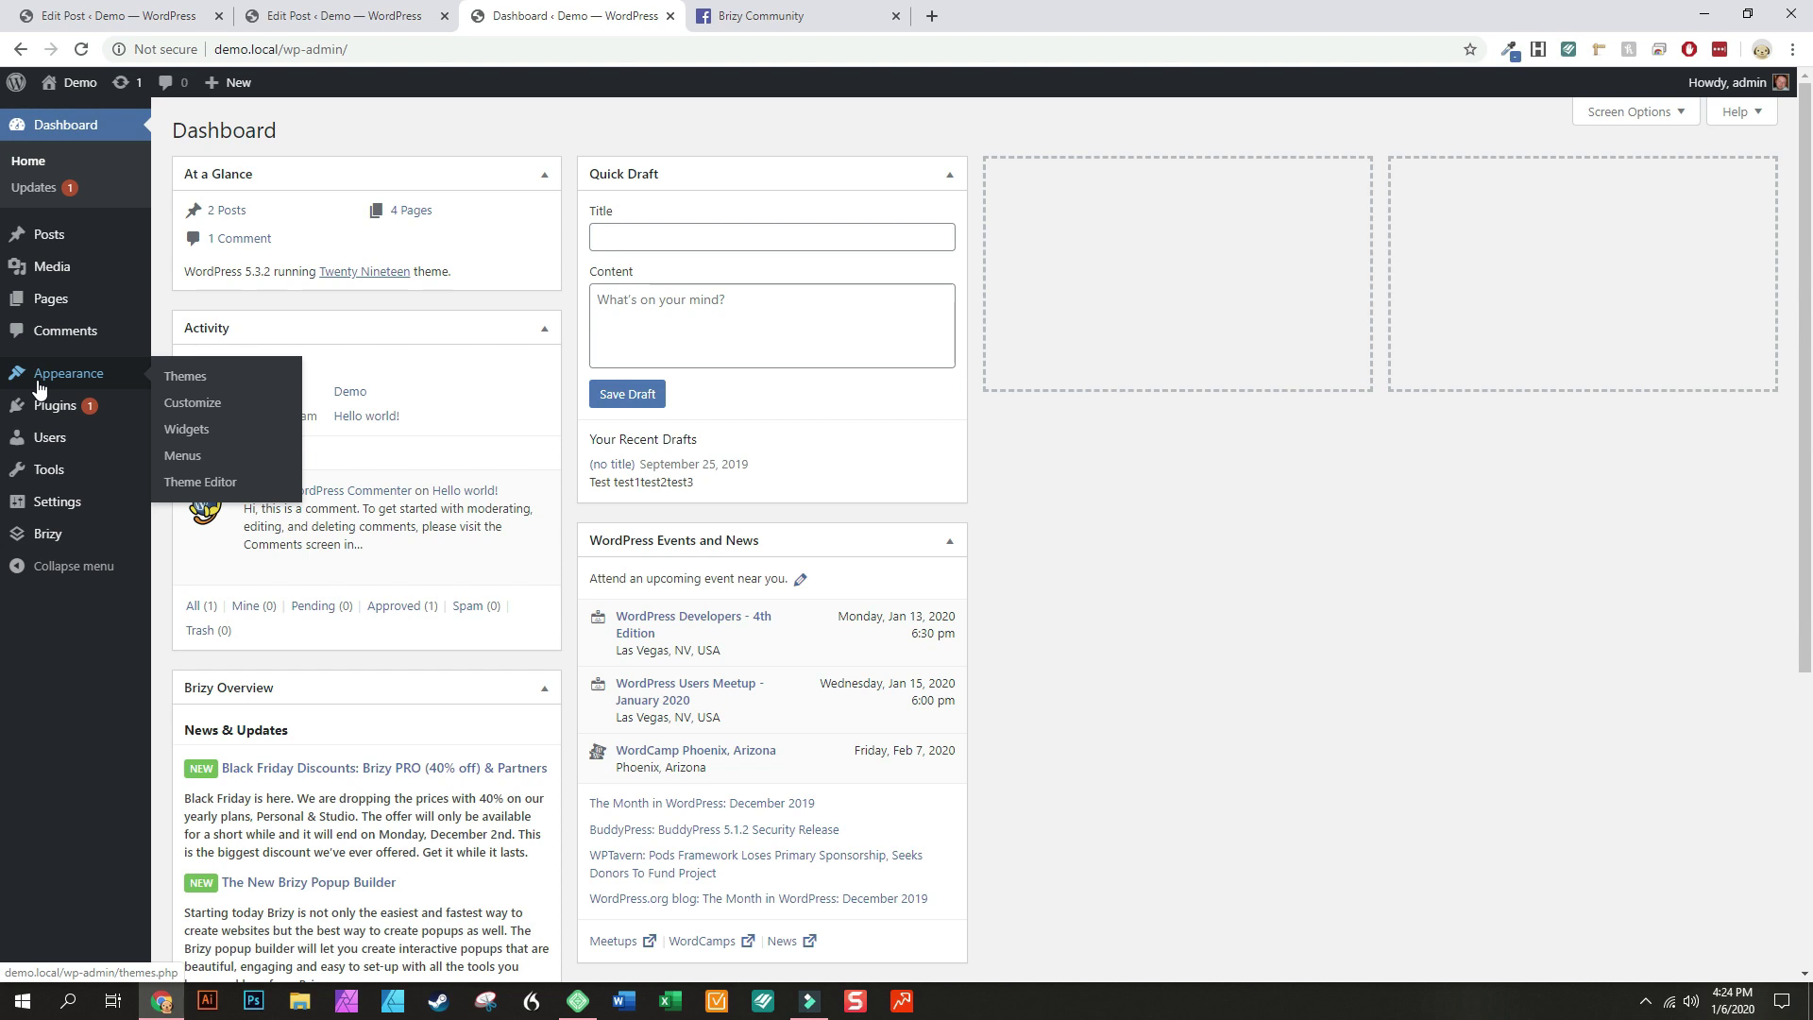
Close the duplicate Demo post editor tab and go back to the WordPress Dashboard
{"action": "left_click", "coordinate": [123, 15]}
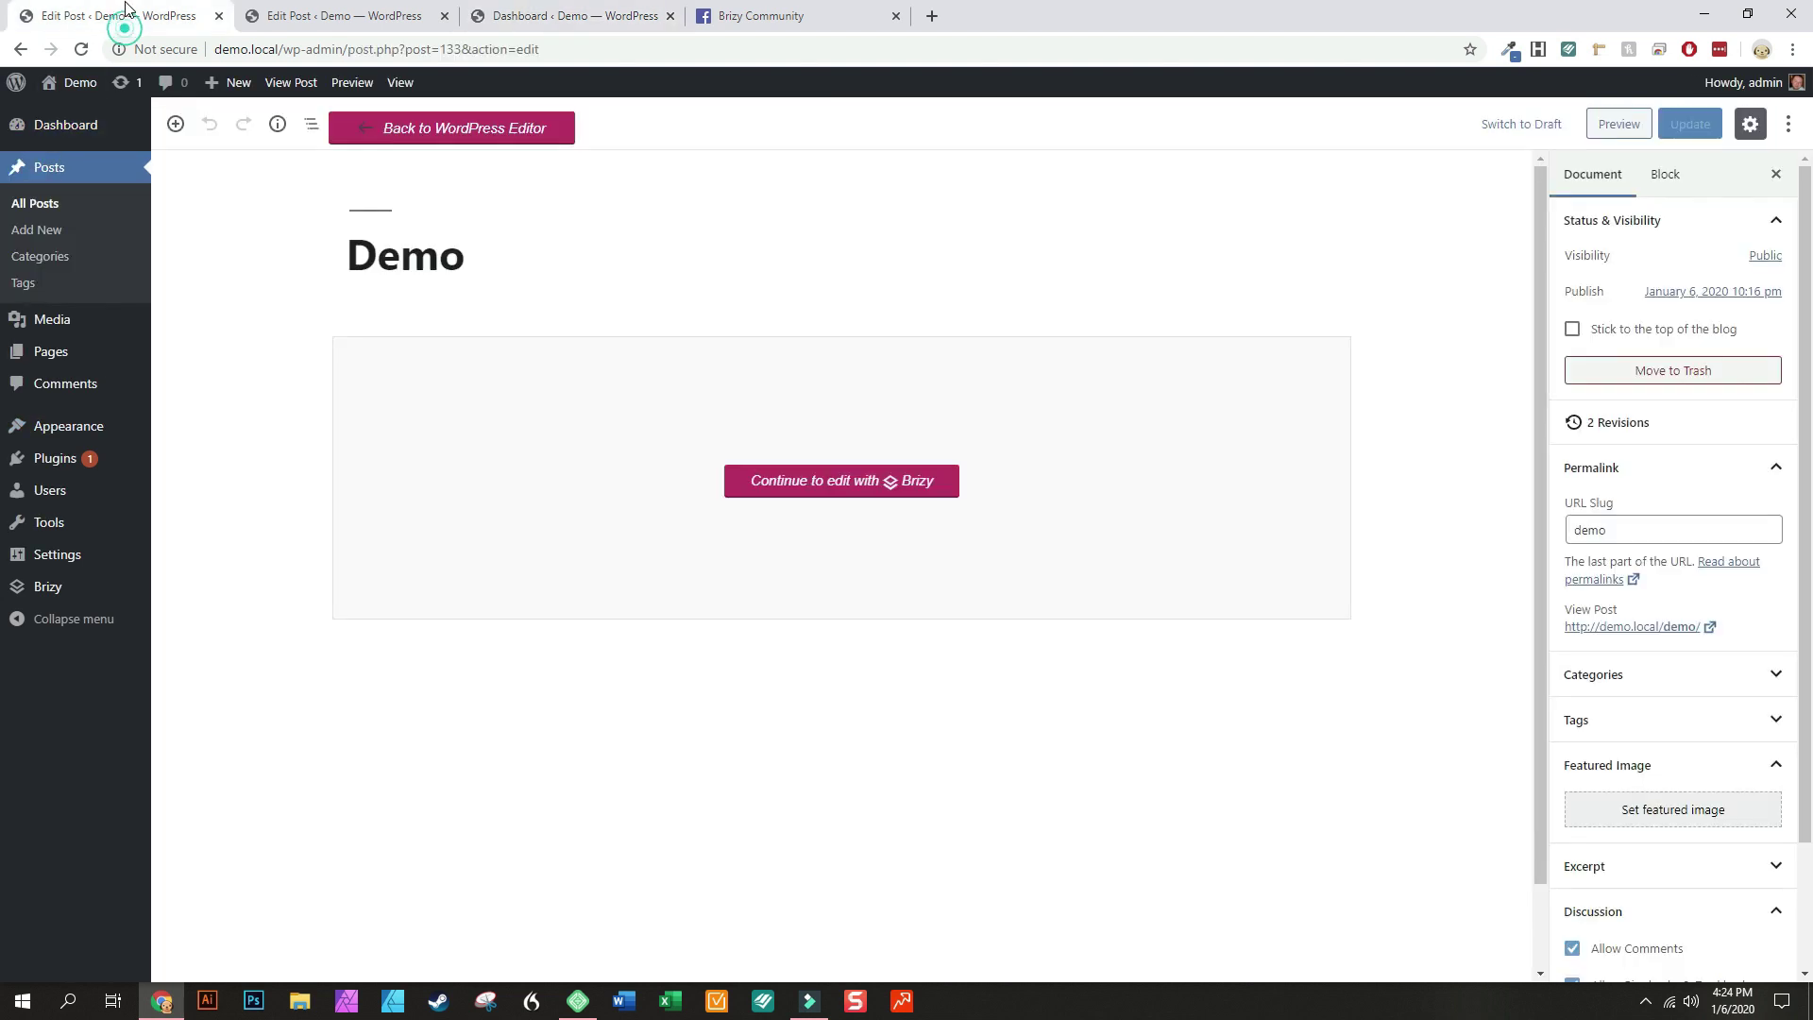
{"action": "left_click", "coordinate": [268, 11]}
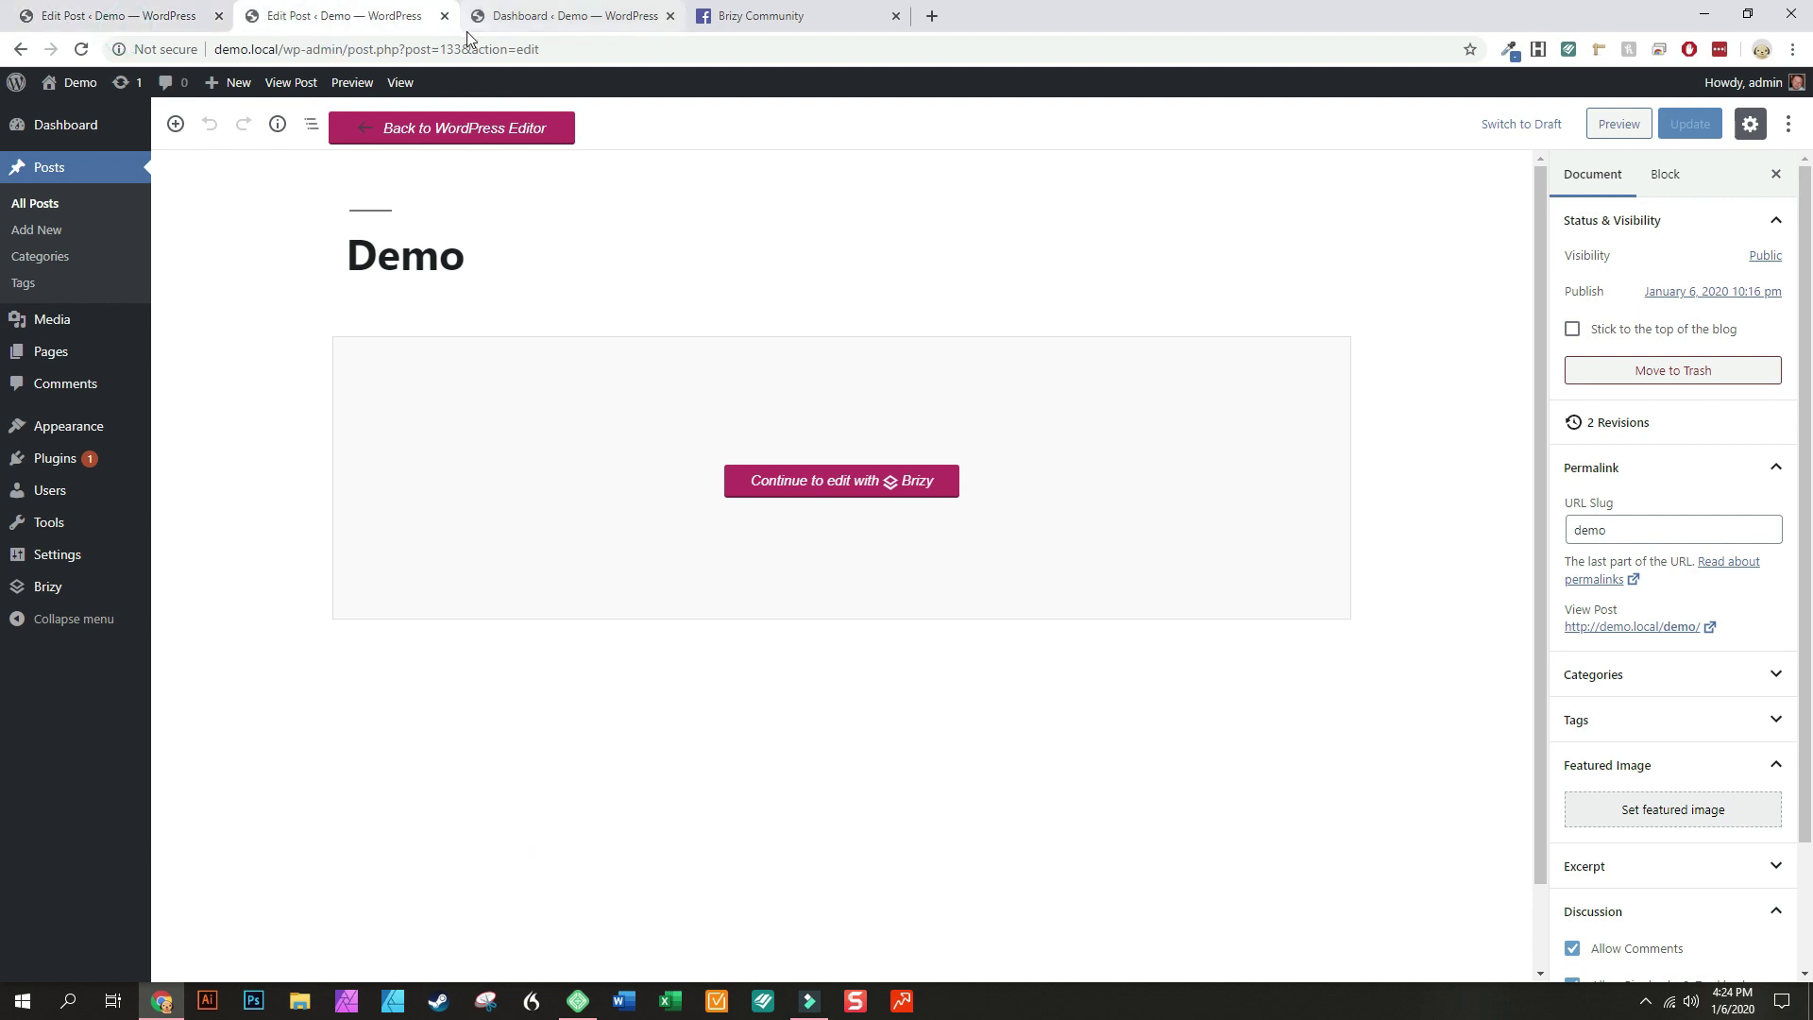
{"action": "left_click", "coordinate": [445, 16]}
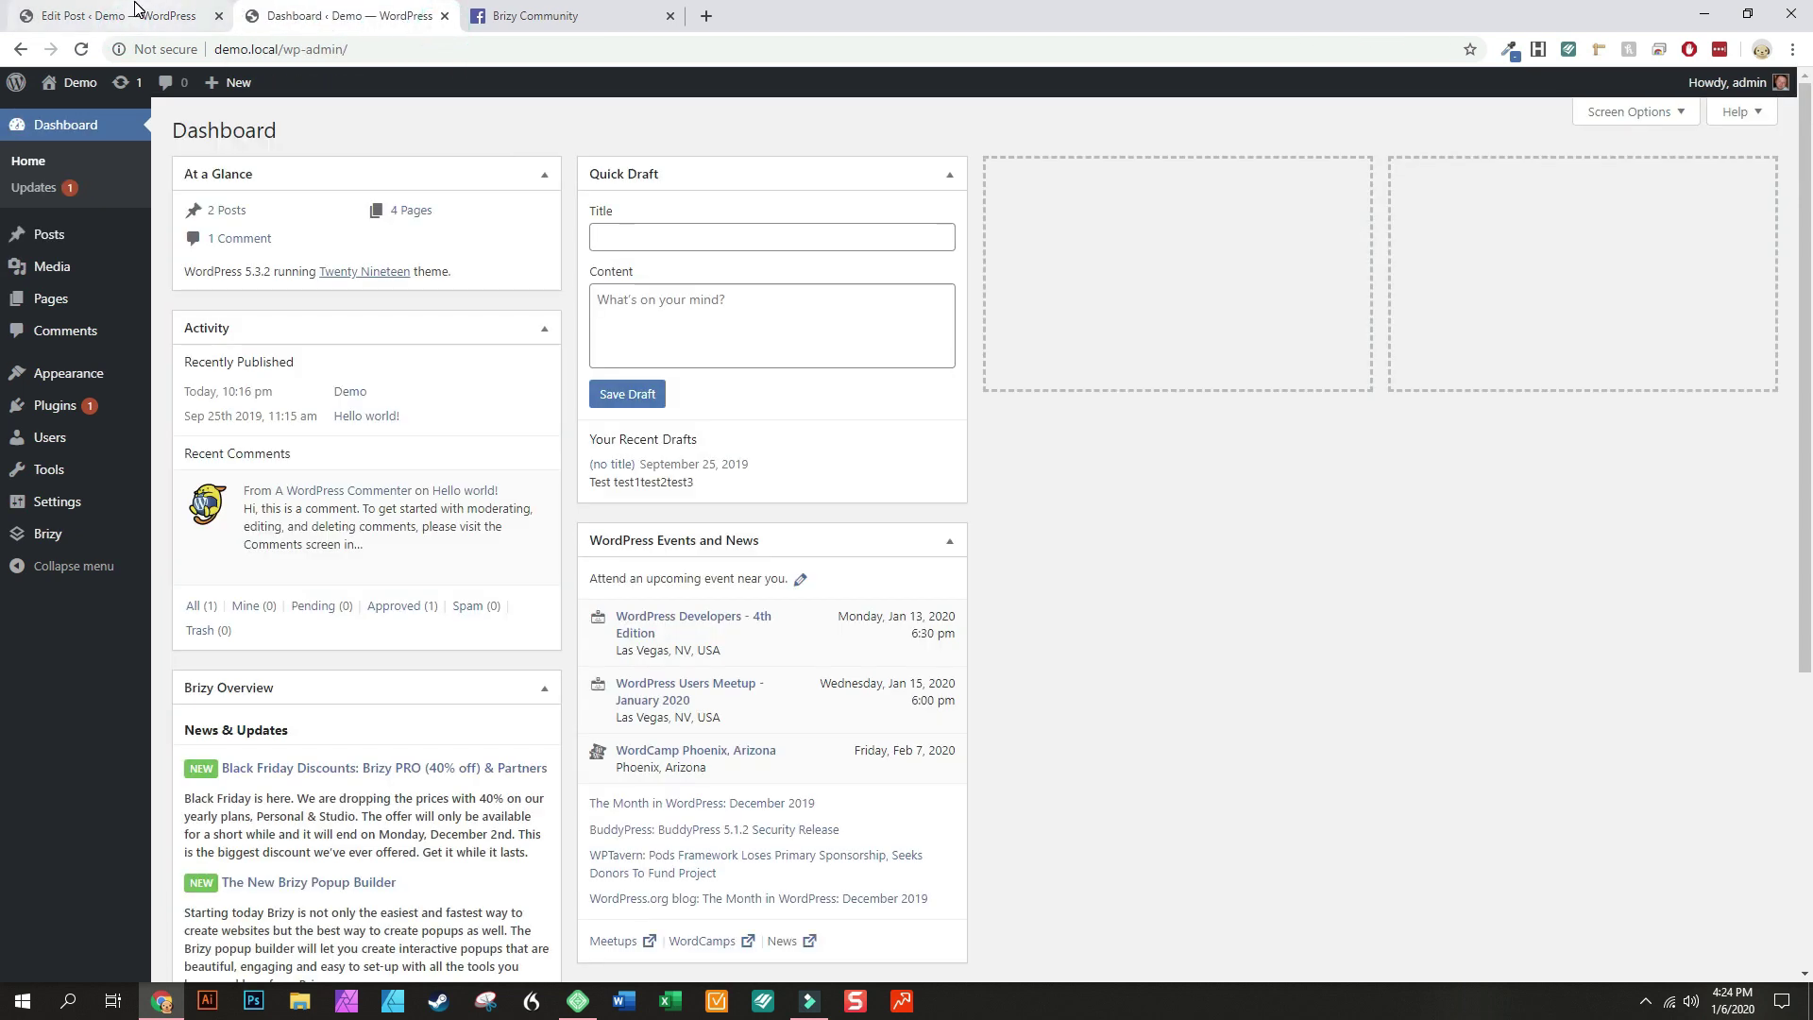
{"action": "left_click", "coordinate": [133, 11]}
{"action": "left_click", "coordinate": [305, 9]}
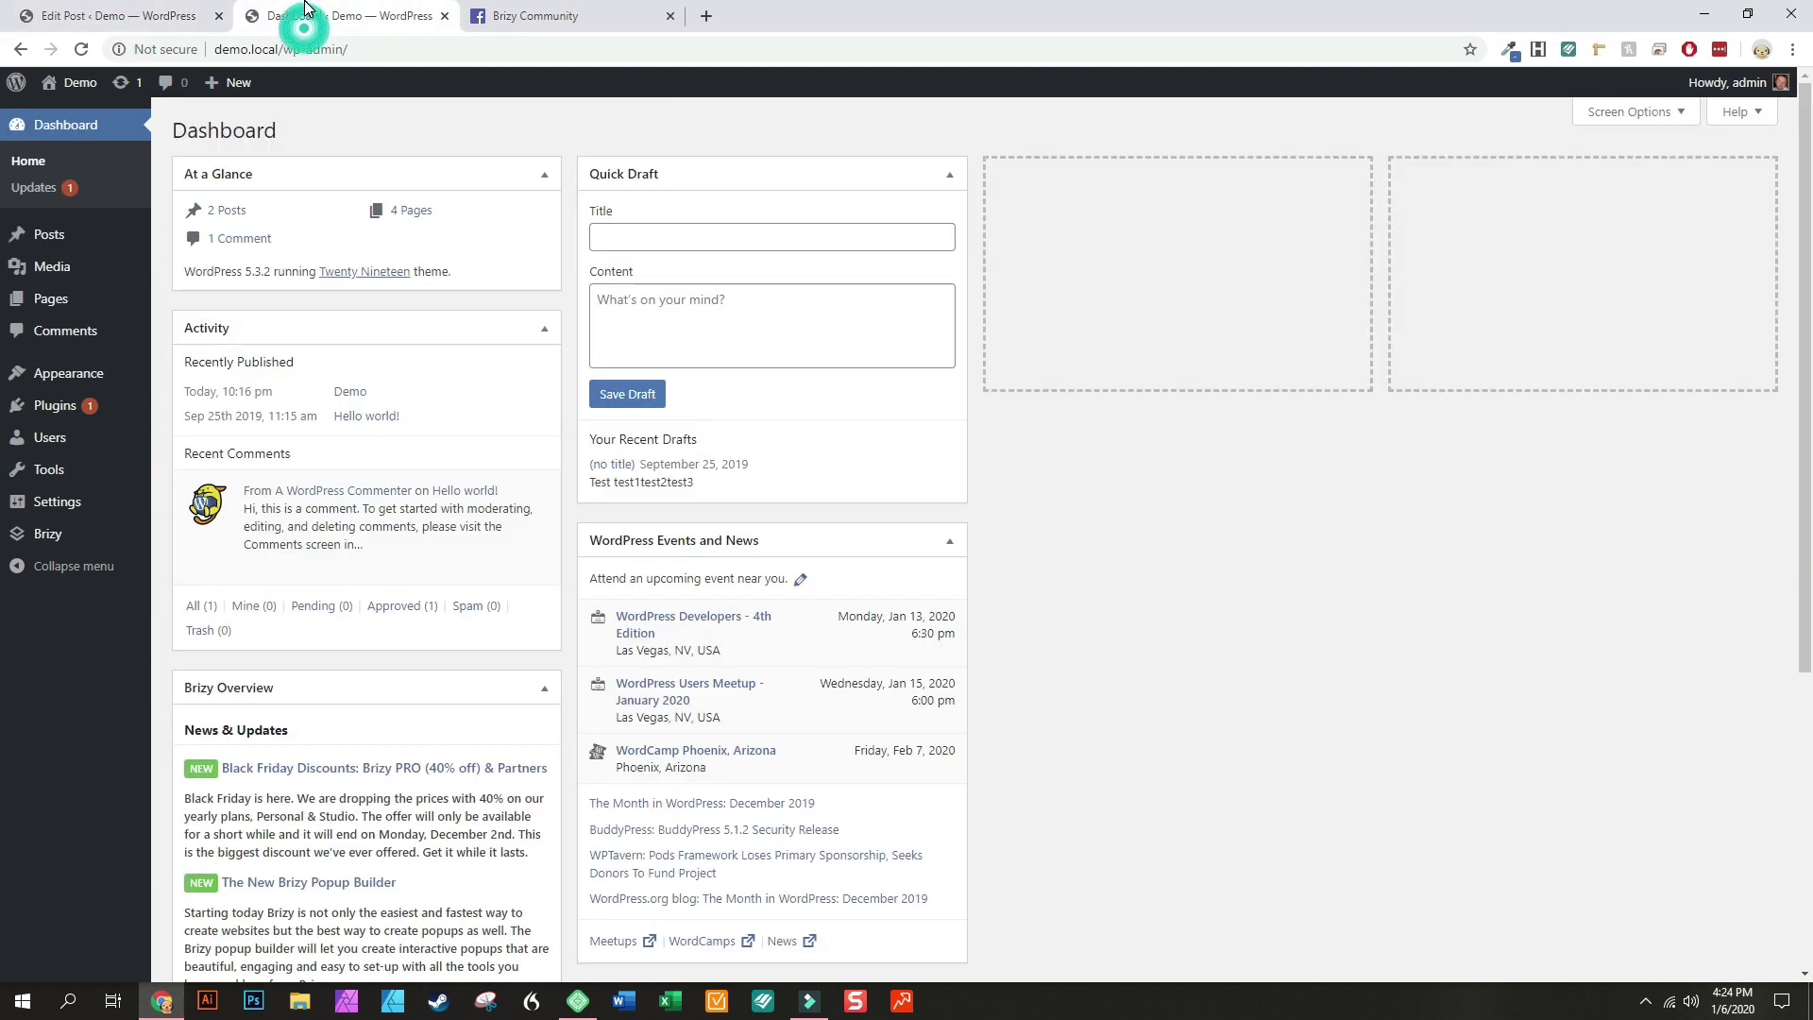
{"action": "mouse_move", "coordinate": [68, 441]}
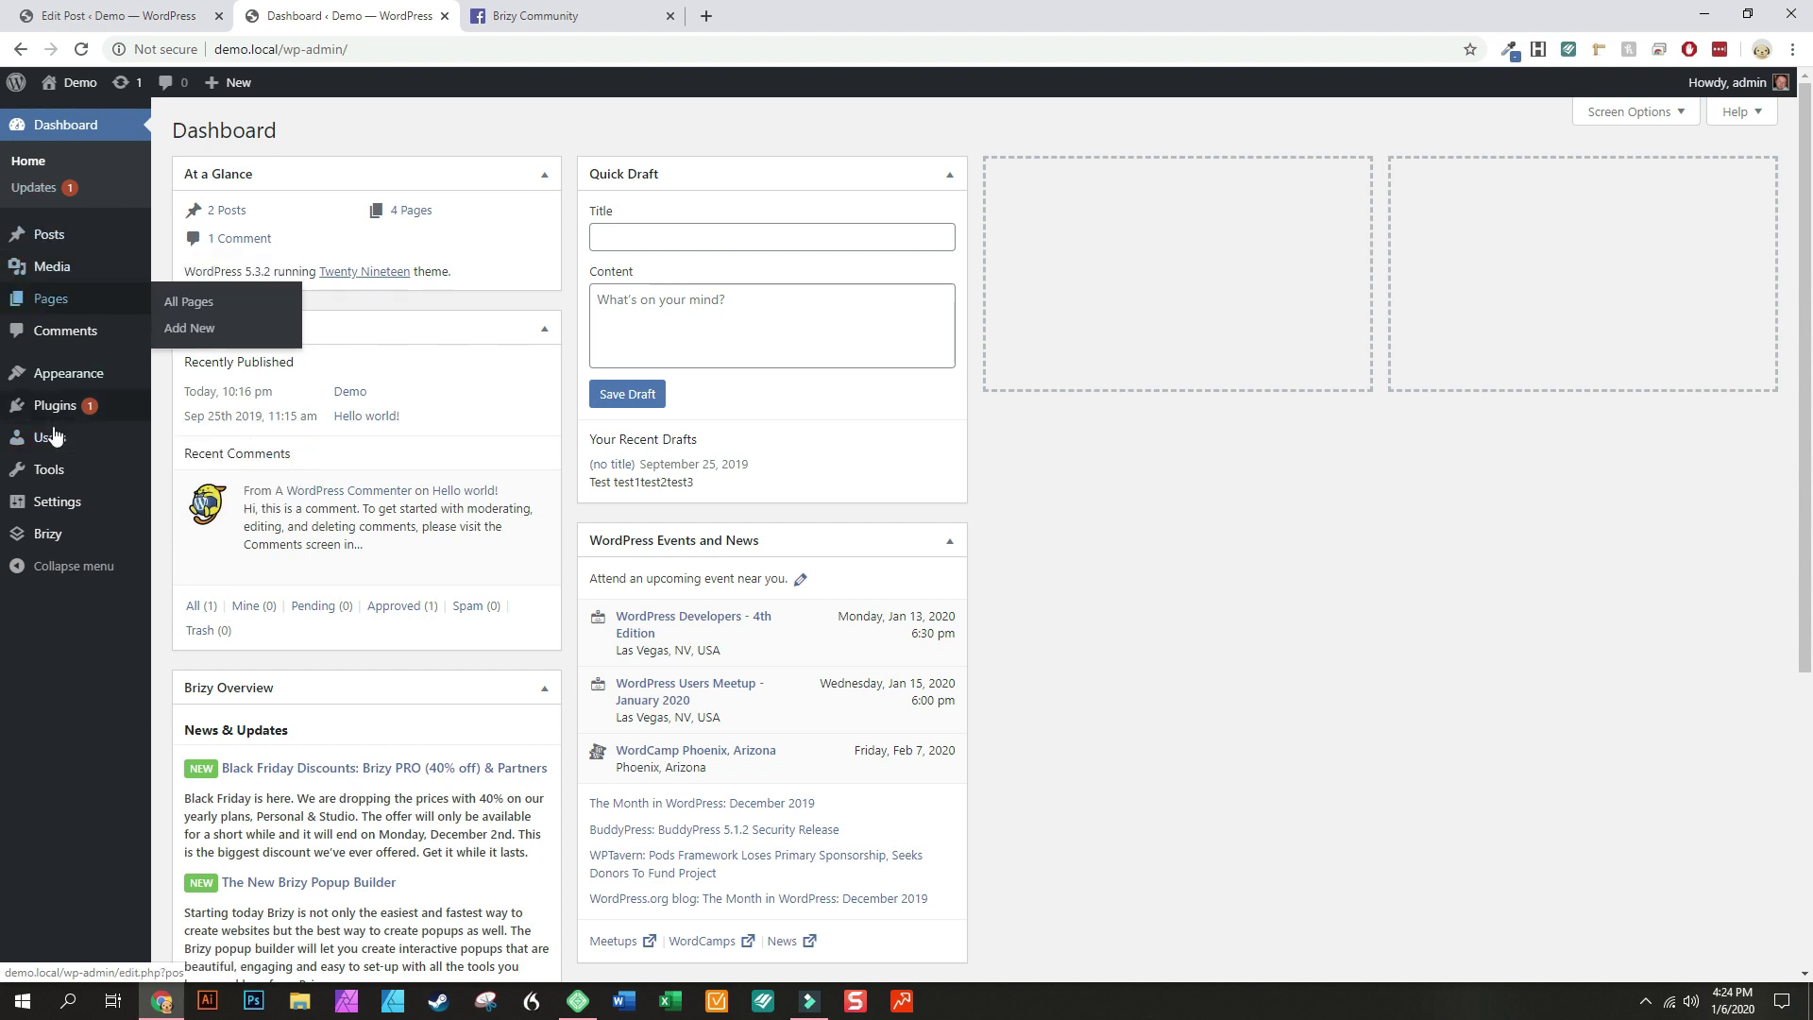
Edit the Footer — Brizy template, add an Include / Posts / All condition, then view Brizy Community
{"action": "mouse_move", "coordinate": [47, 534]}
{"action": "left_click", "coordinate": [200, 563]}
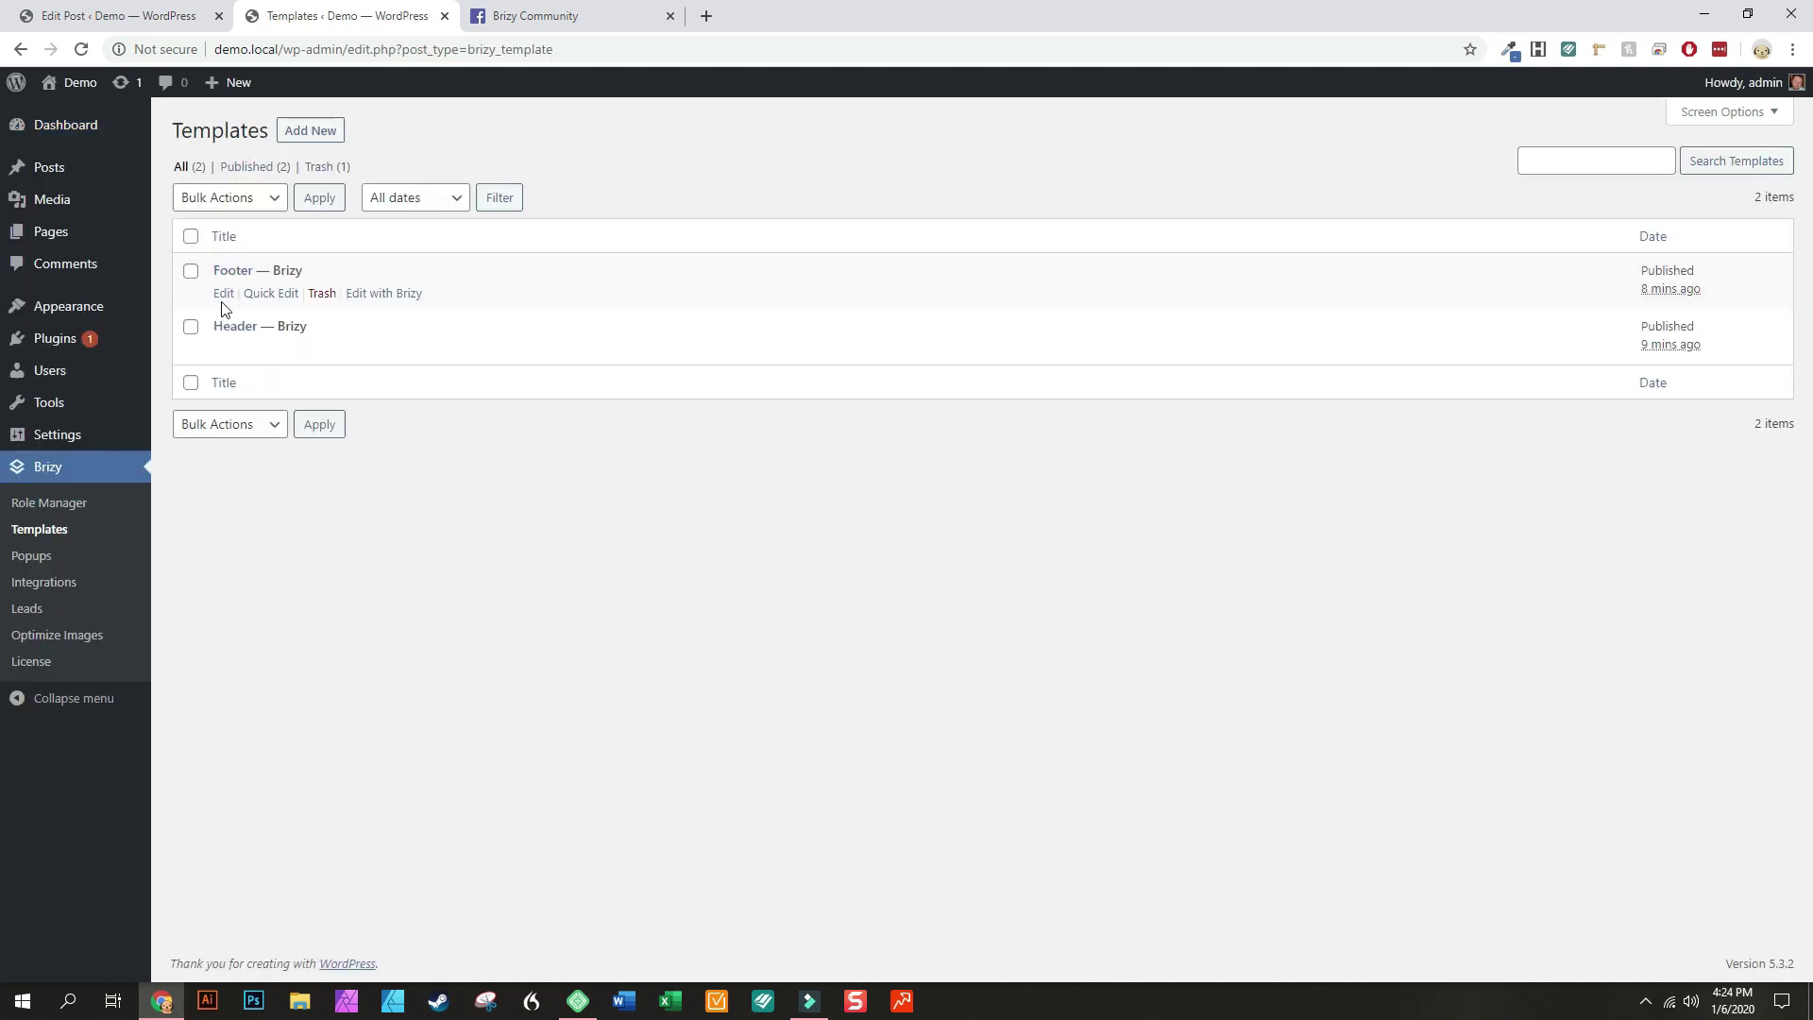
{"action": "left_click", "coordinate": [224, 294]}
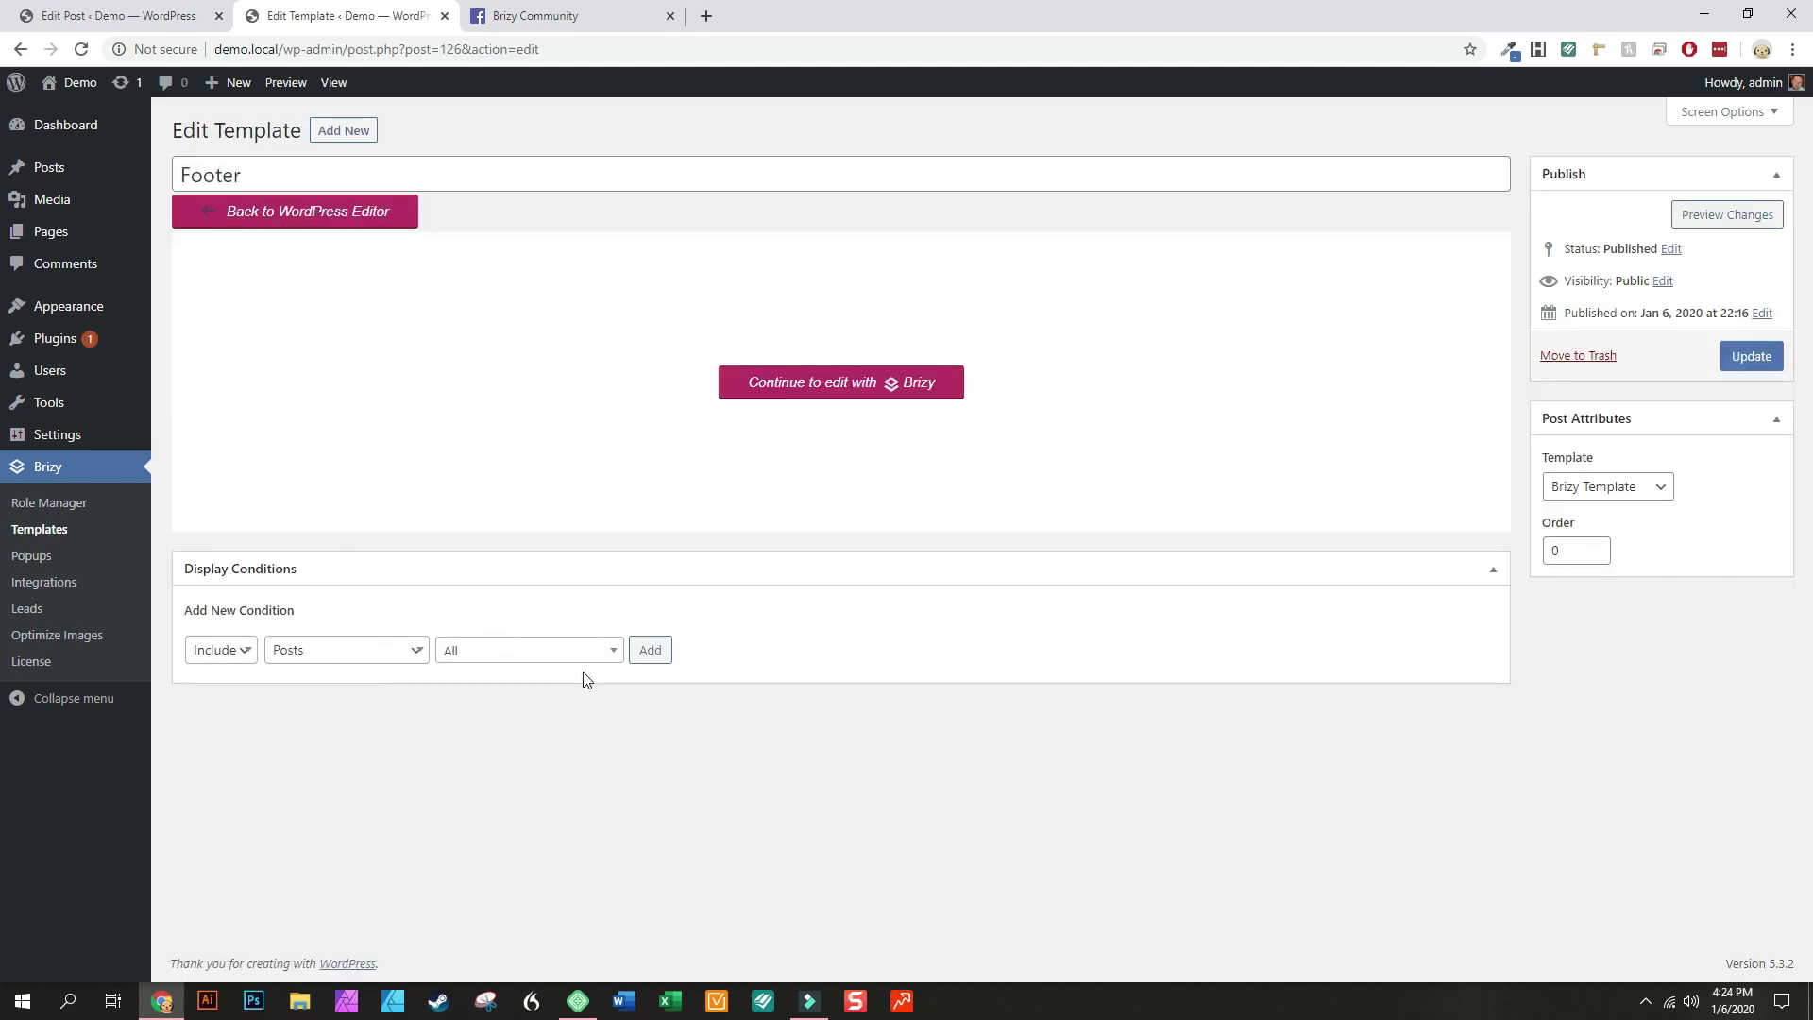
{"action": "left_click", "coordinate": [651, 649]}
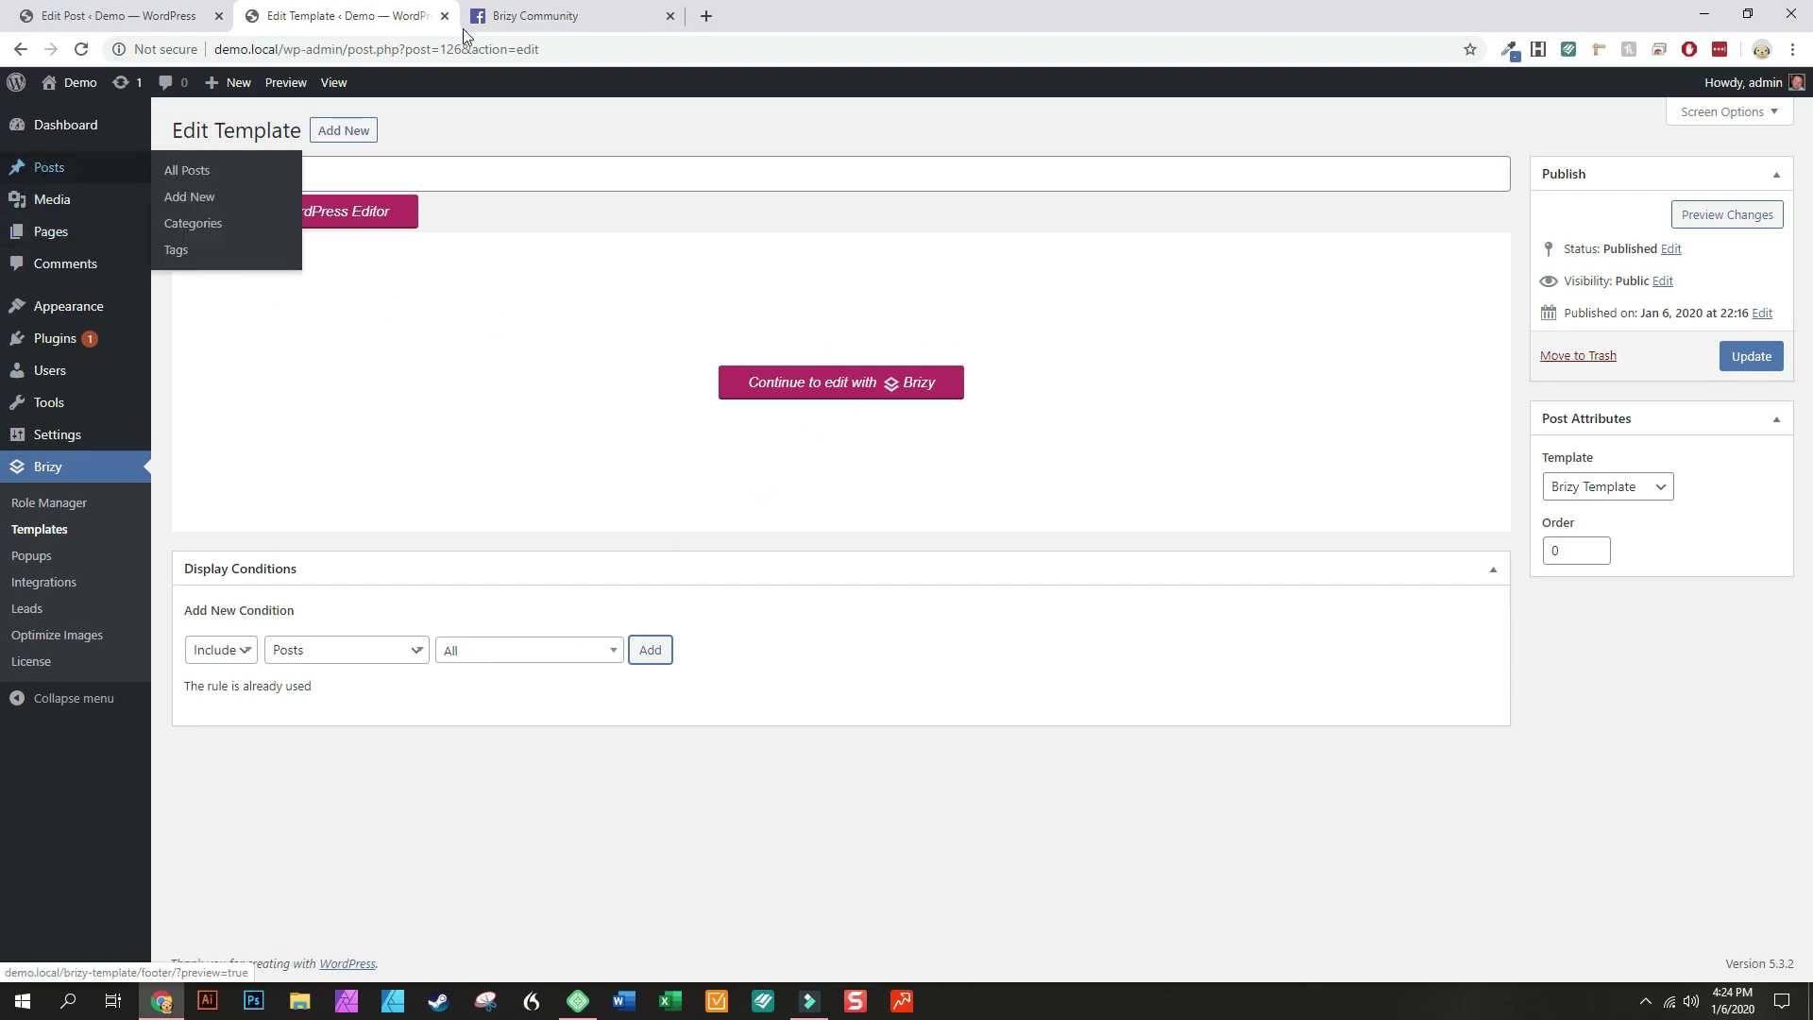
{"action": "left_click", "coordinate": [538, 16]}
Scroll through the Brizy Community group's discussion posts
{"action": "scroll", "coordinate": [716, 586], "scroll_direction": "down", "scroll_amount": 5}
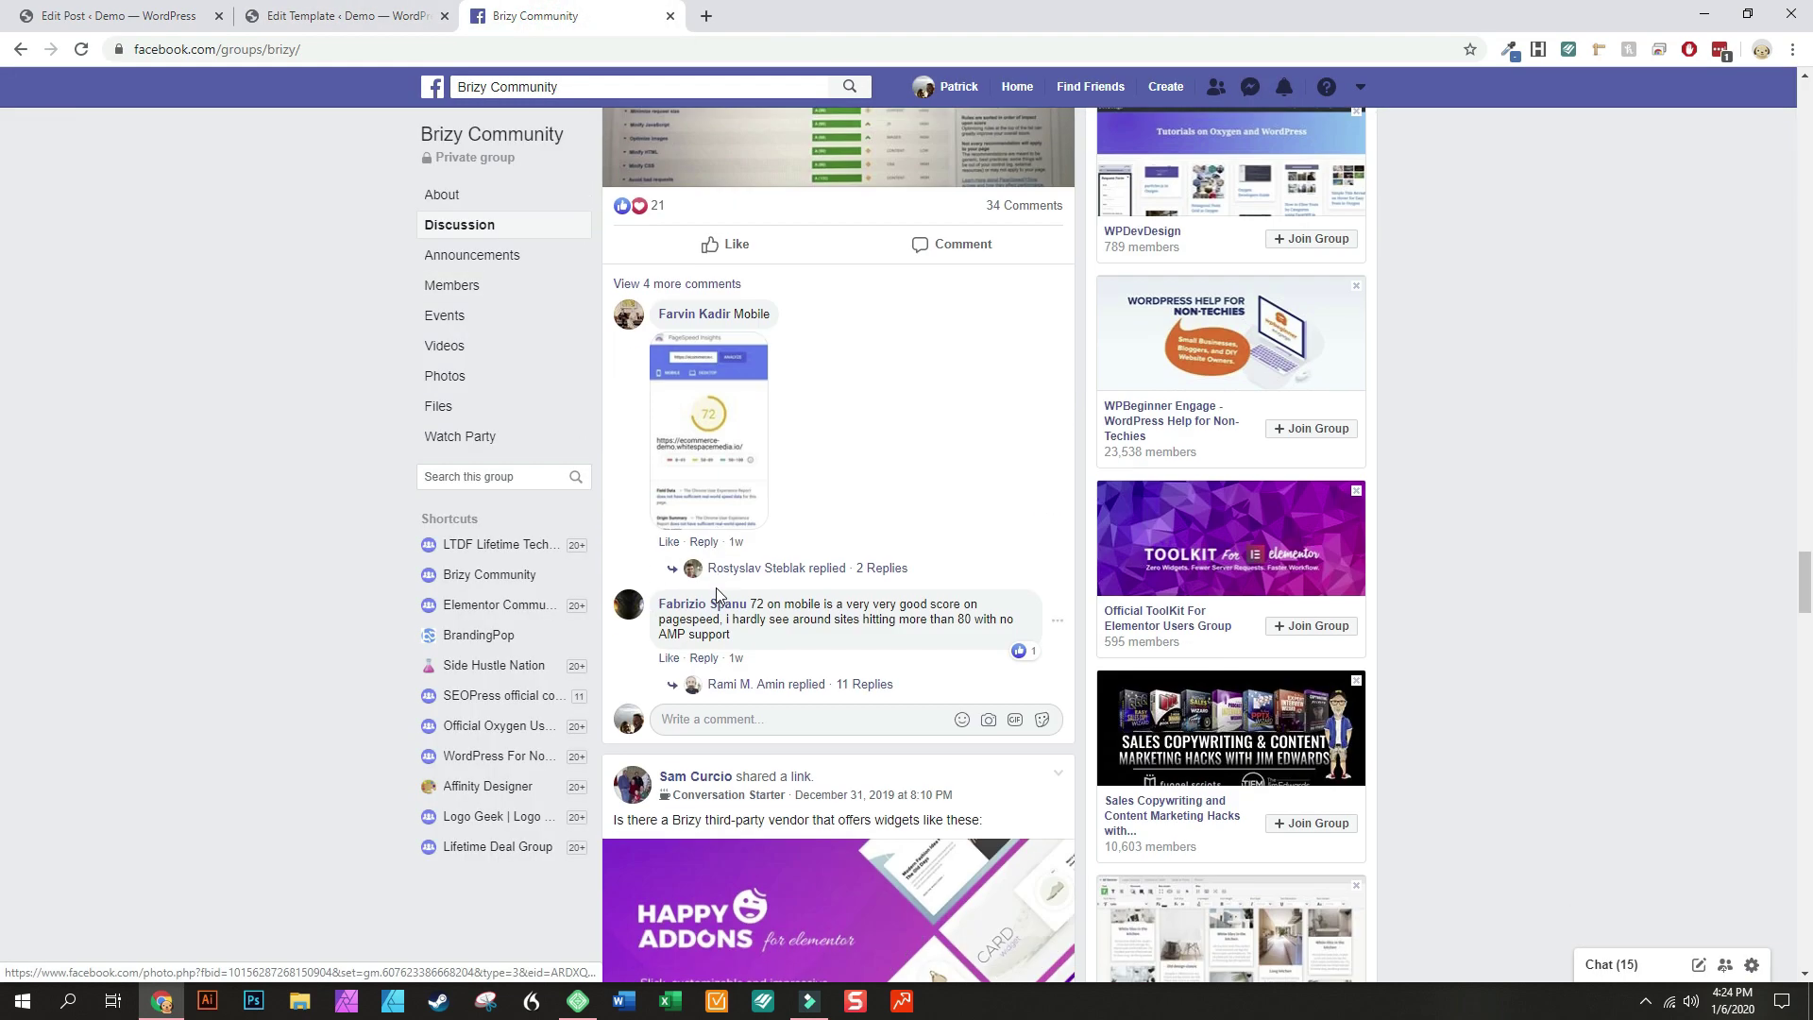
{"action": "scroll", "coordinate": [716, 587], "scroll_direction": "down", "scroll_amount": 9}
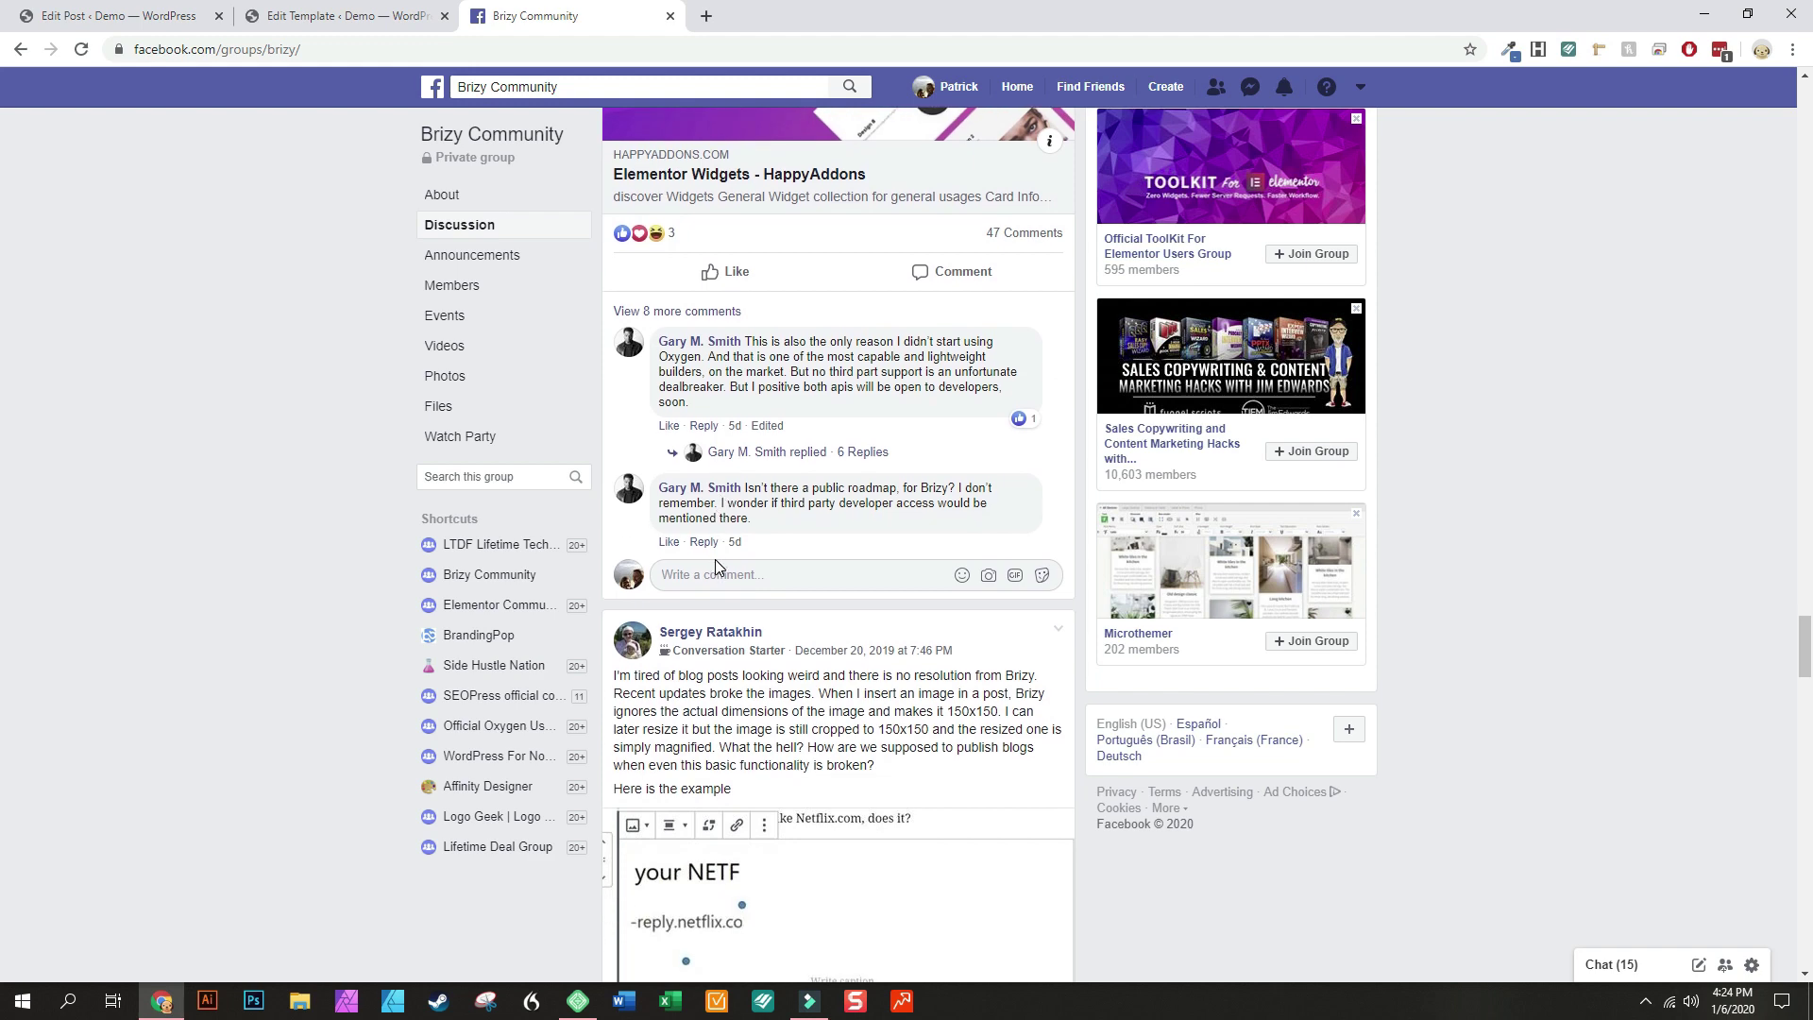
{"action": "scroll", "coordinate": [716, 561], "scroll_direction": "down", "scroll_amount": 6}
{"action": "scroll", "coordinate": [689, 570], "scroll_direction": "down", "scroll_amount": 5}
{"action": "scroll", "coordinate": [690, 571], "scroll_direction": "up", "scroll_amount": 6}
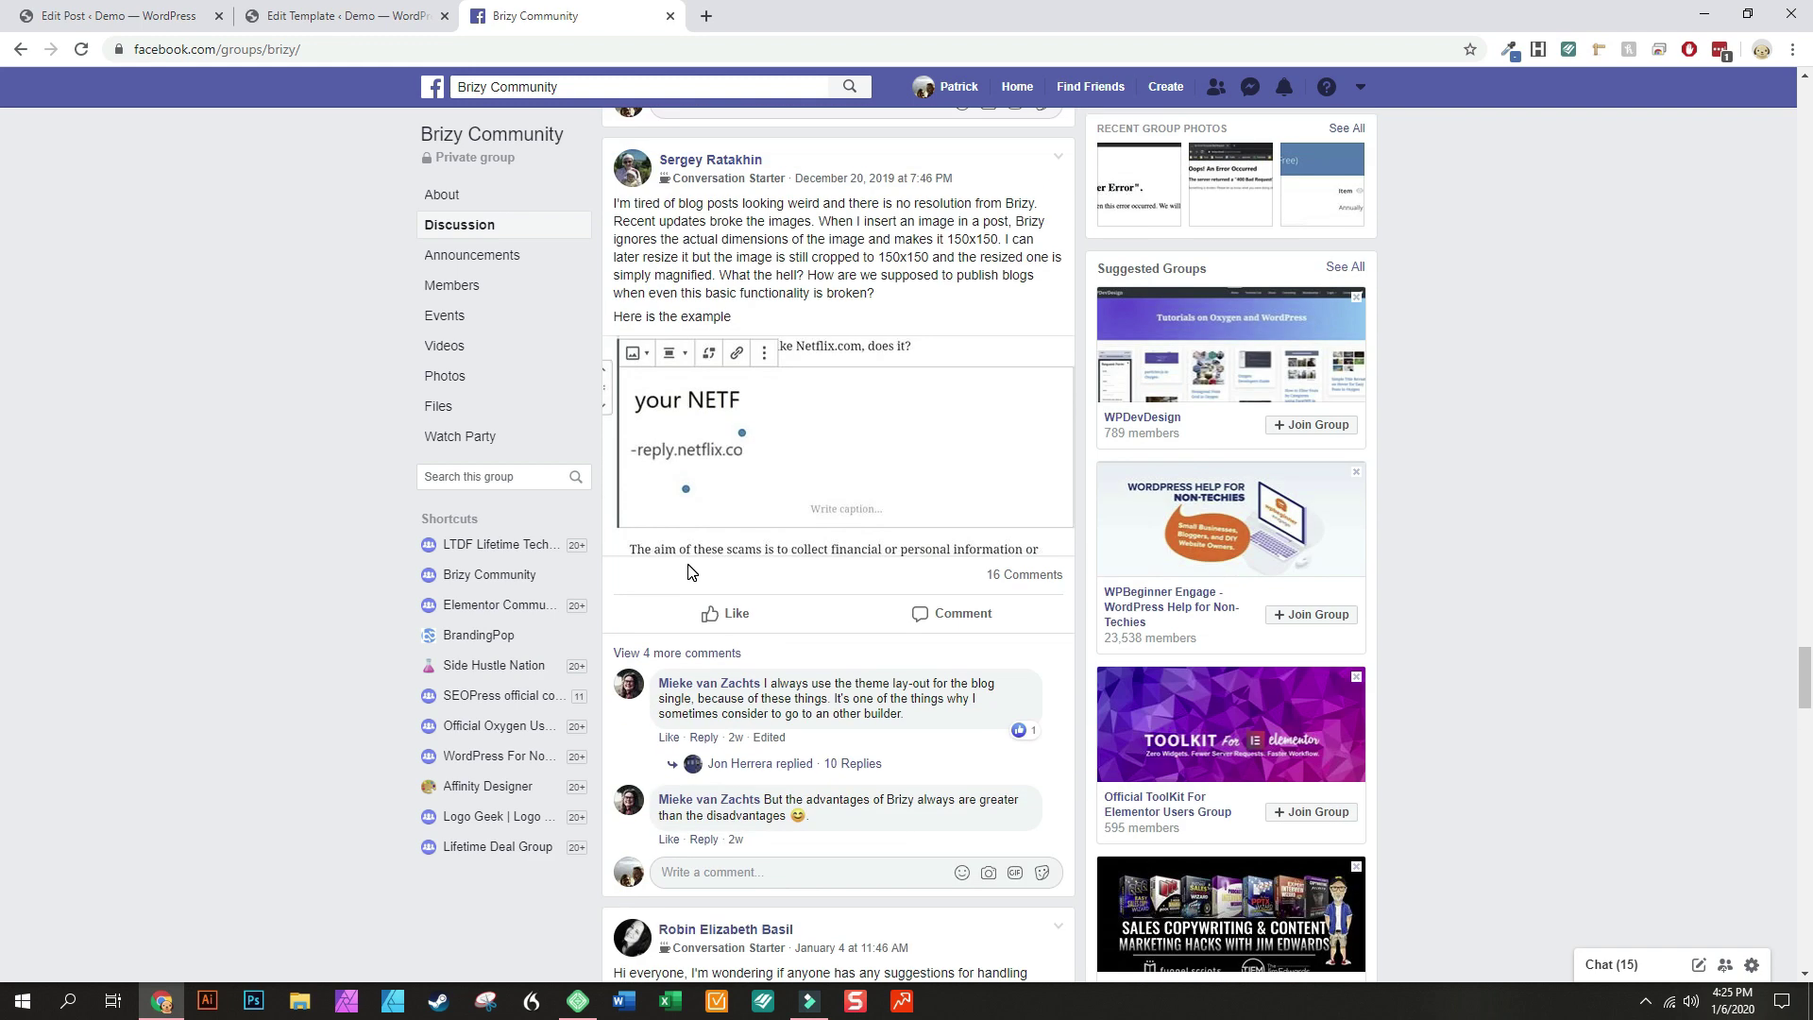
{"action": "scroll", "coordinate": [687, 570], "scroll_direction": "up", "scroll_amount": 5}
Flip between the Demo post and Footer template tabs, skim the group again, then return to Footer
{"action": "left_click", "coordinate": [365, 16]}
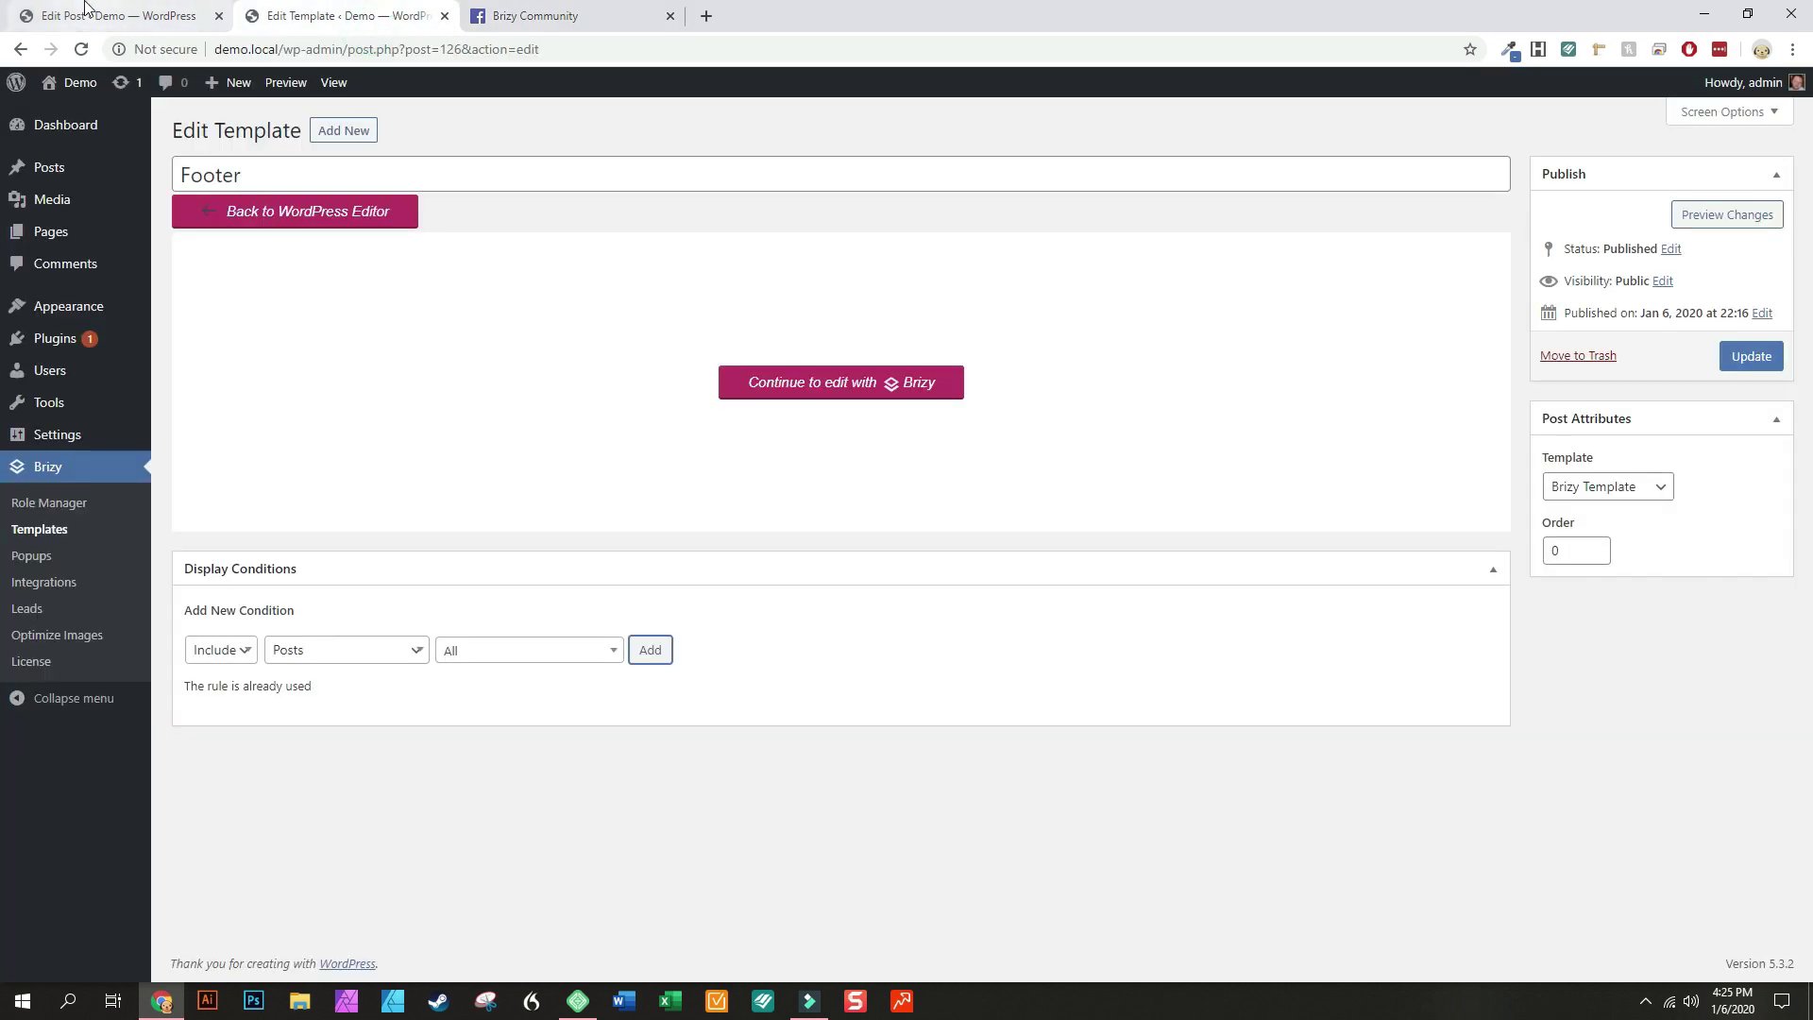
{"action": "left_click", "coordinate": [85, 9]}
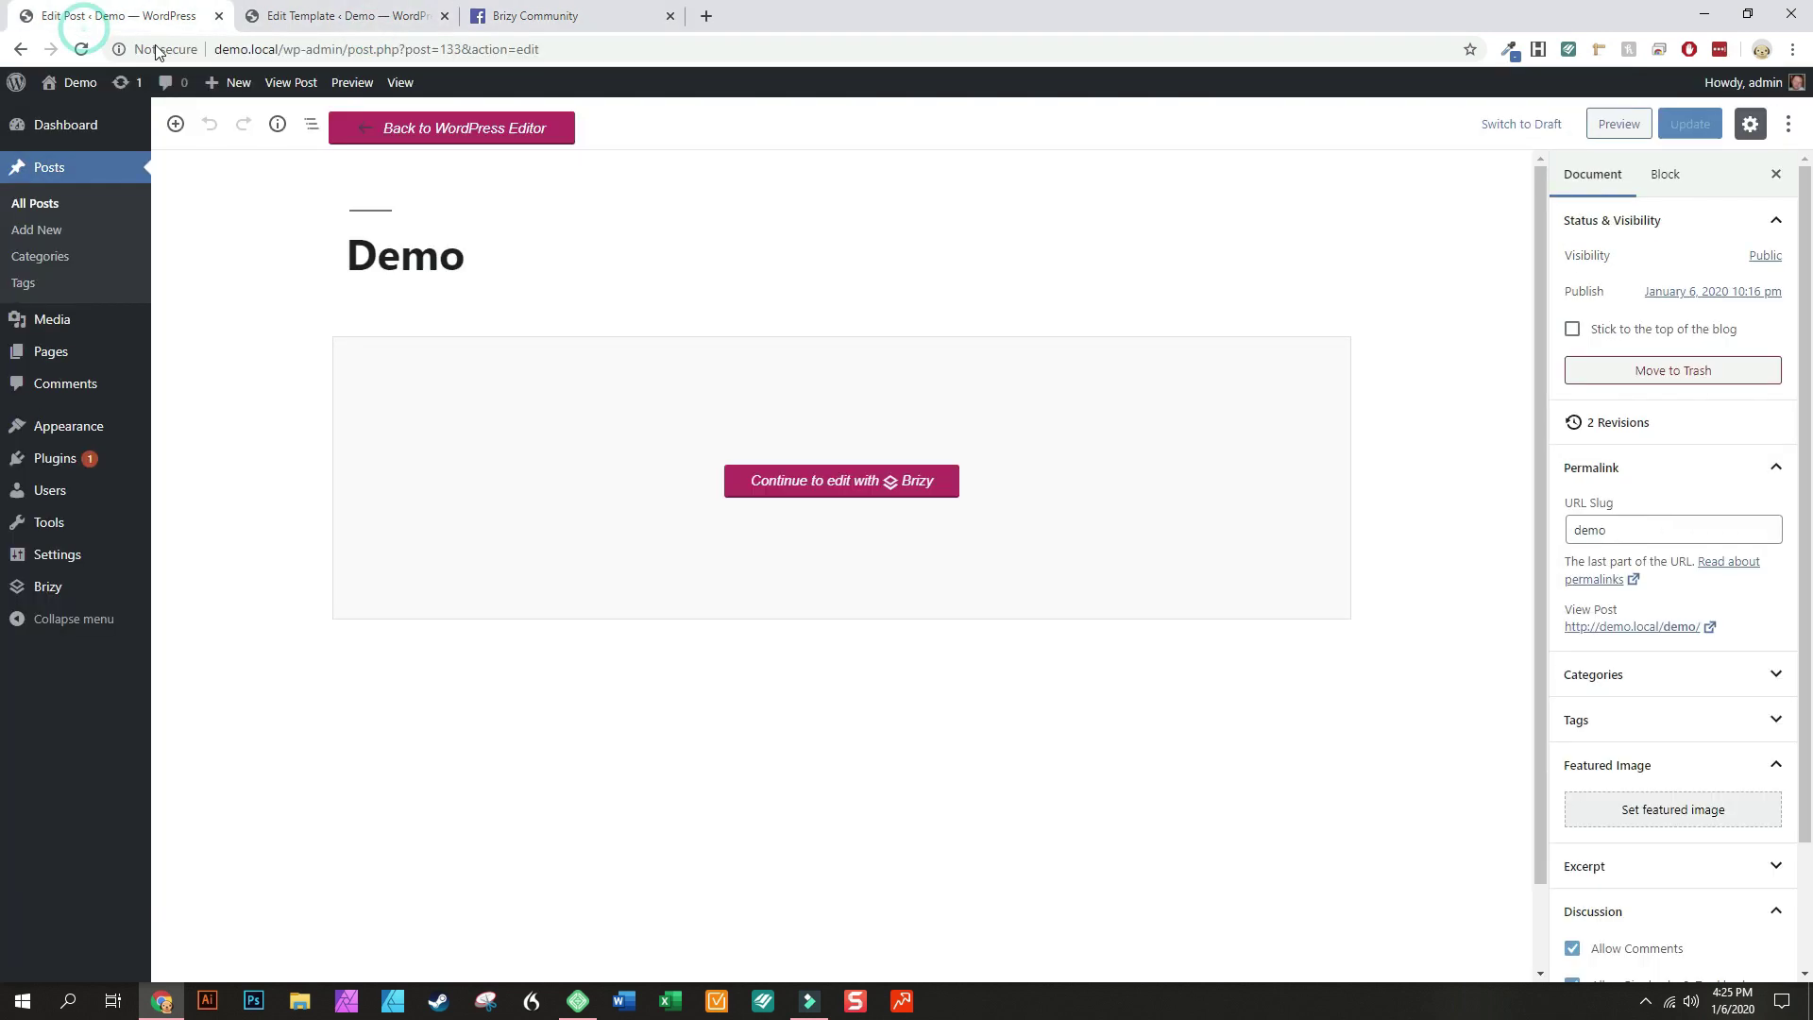
{"action": "left_click", "coordinate": [357, 11]}
{"action": "left_click", "coordinate": [567, 11]}
{"action": "scroll", "coordinate": [867, 626], "scroll_direction": "down", "scroll_amount": 5}
{"action": "scroll", "coordinate": [868, 626], "scroll_direction": "down", "scroll_amount": 5}
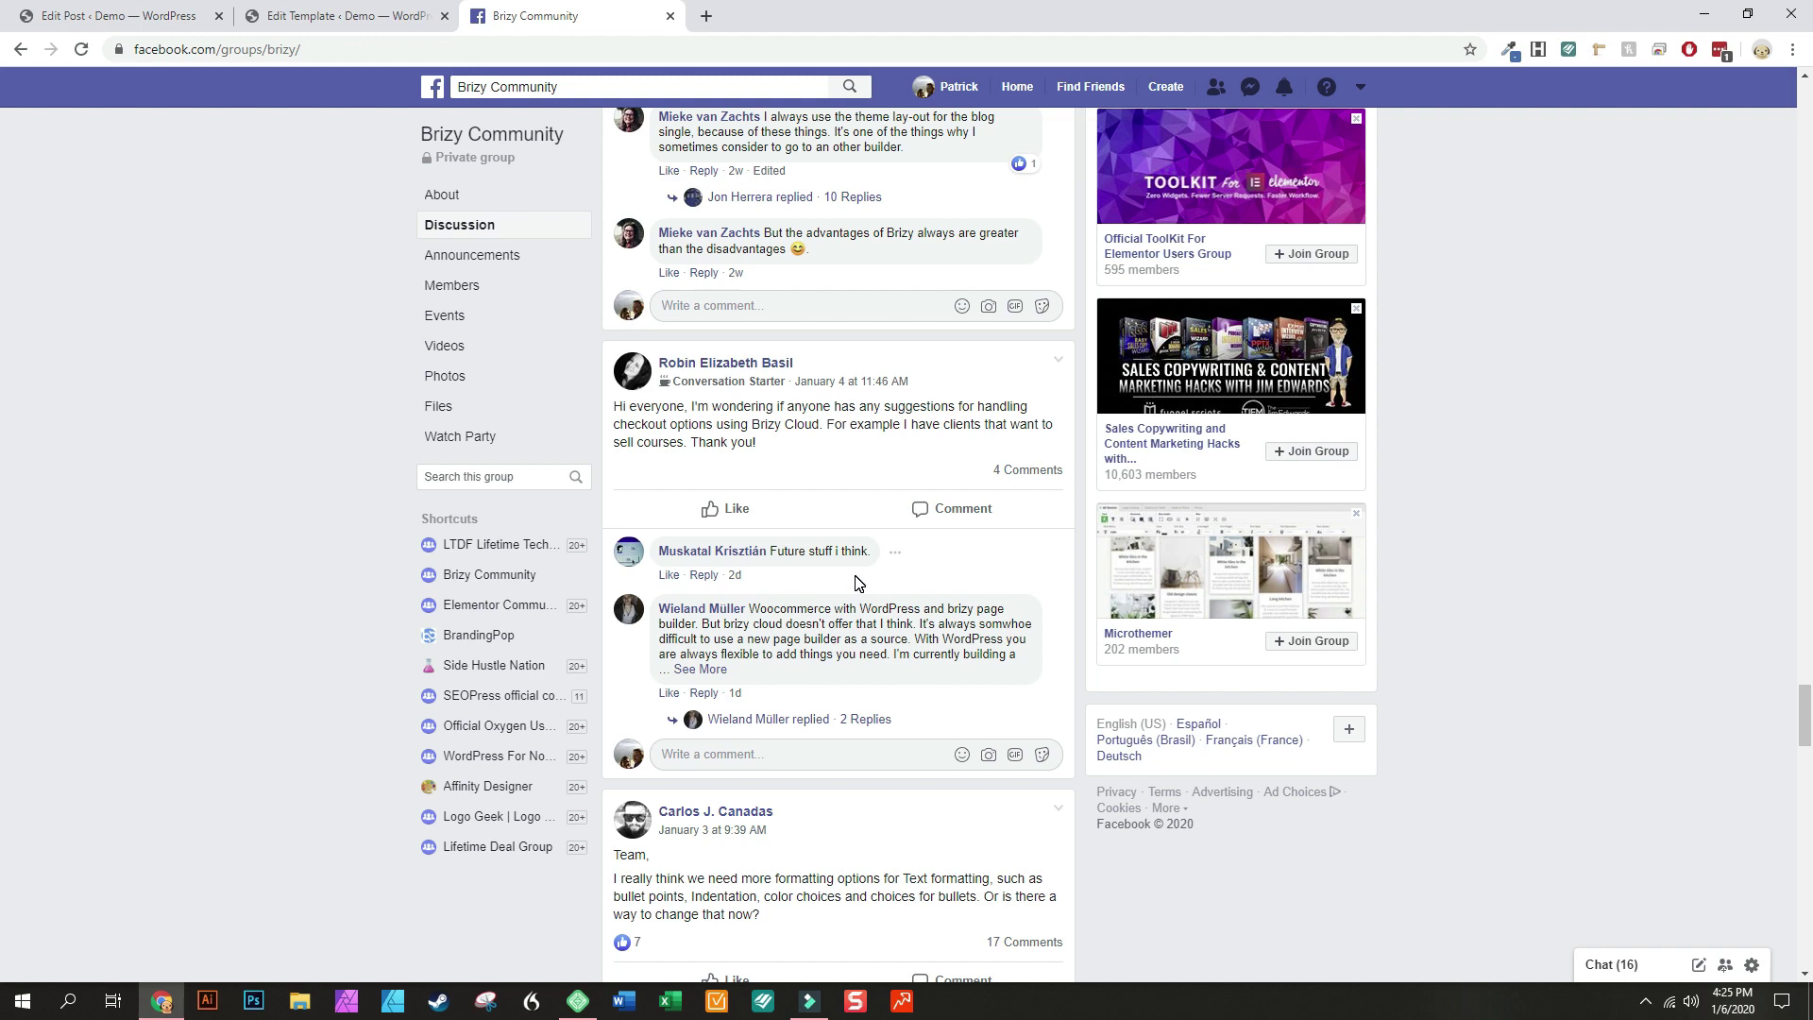
{"action": "left_click", "coordinate": [283, 15]}
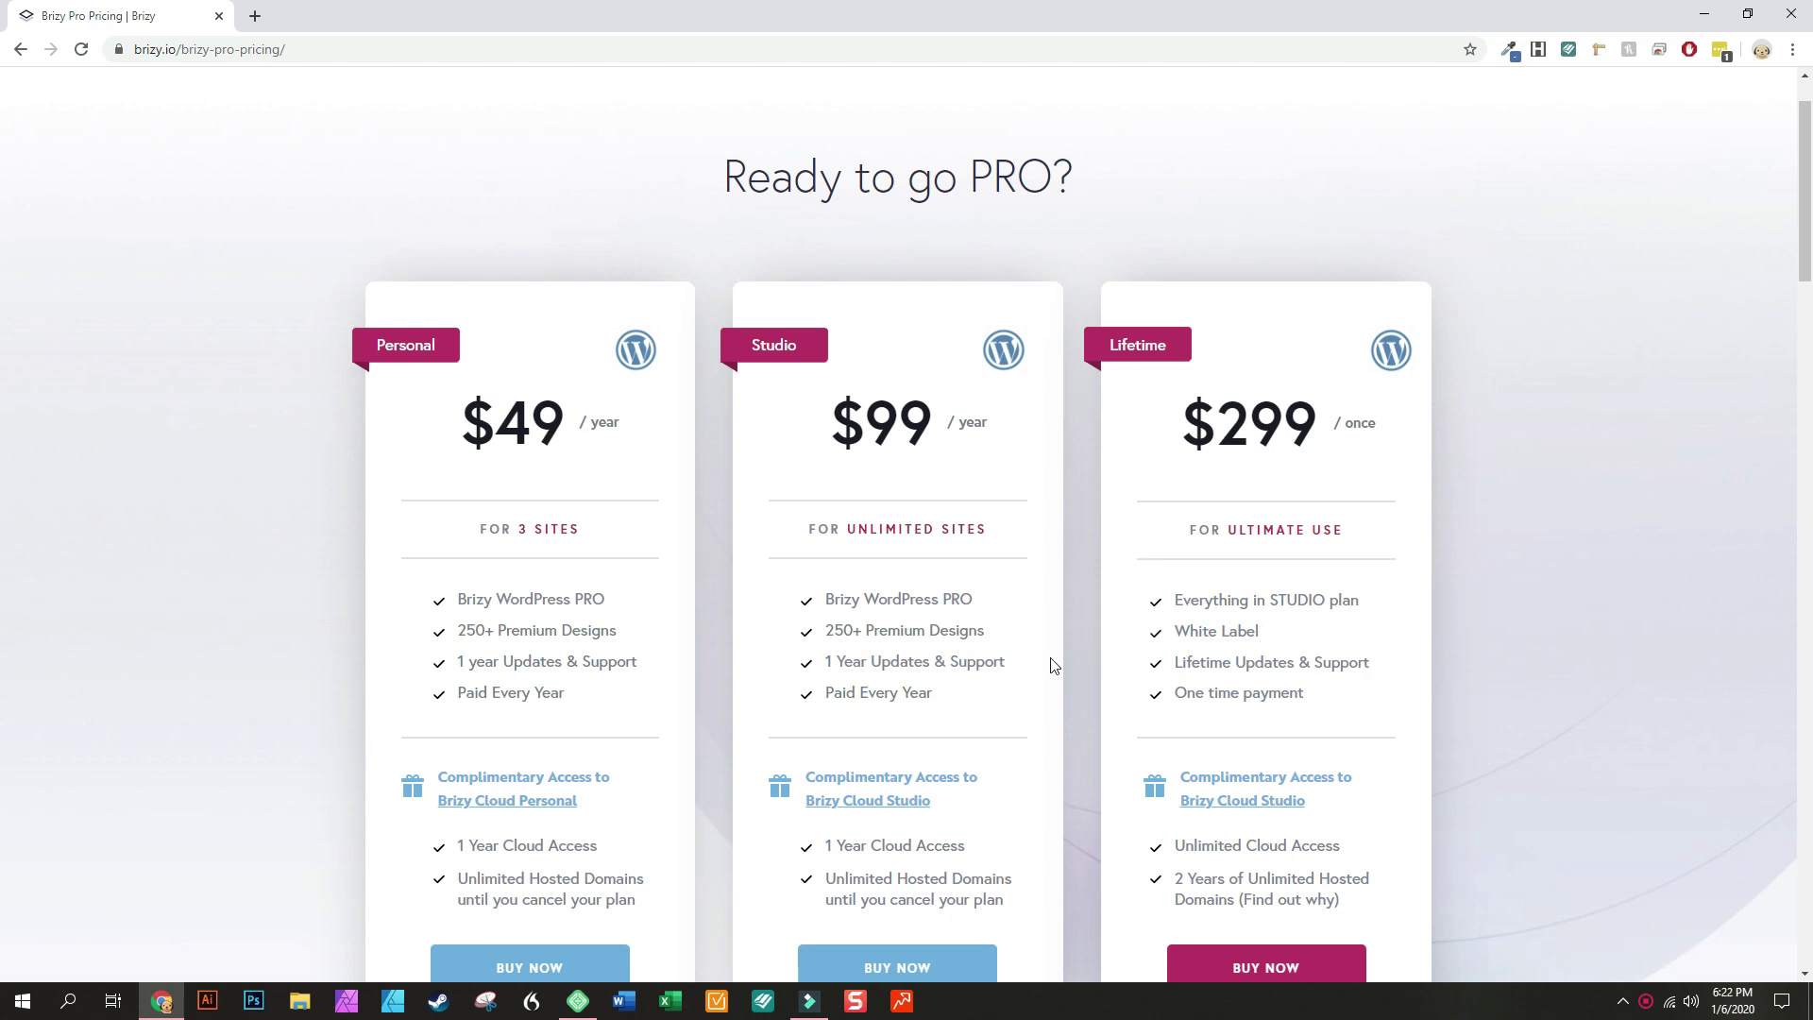
{"action": "scroll", "coordinate": [1055, 665], "scroll_direction": "down", "scroll_amount": 3}
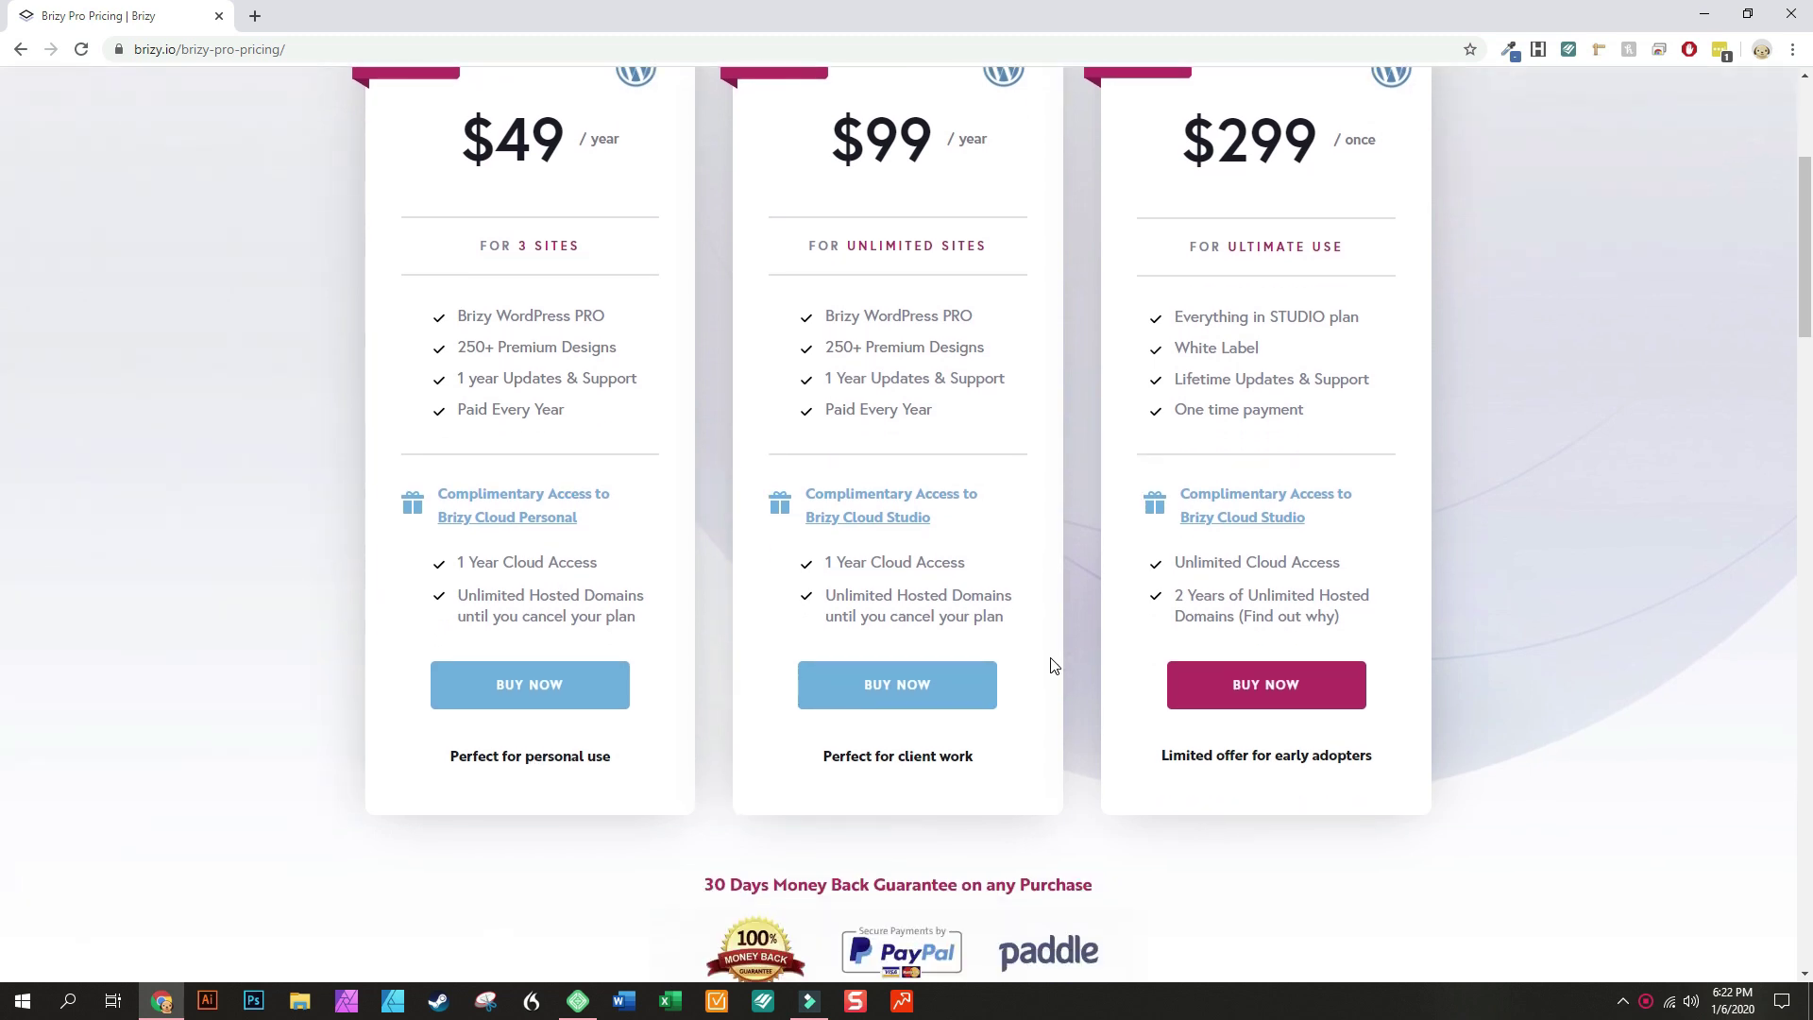
{"action": "scroll", "coordinate": [1054, 666], "scroll_direction": "up", "scroll_amount": 3}
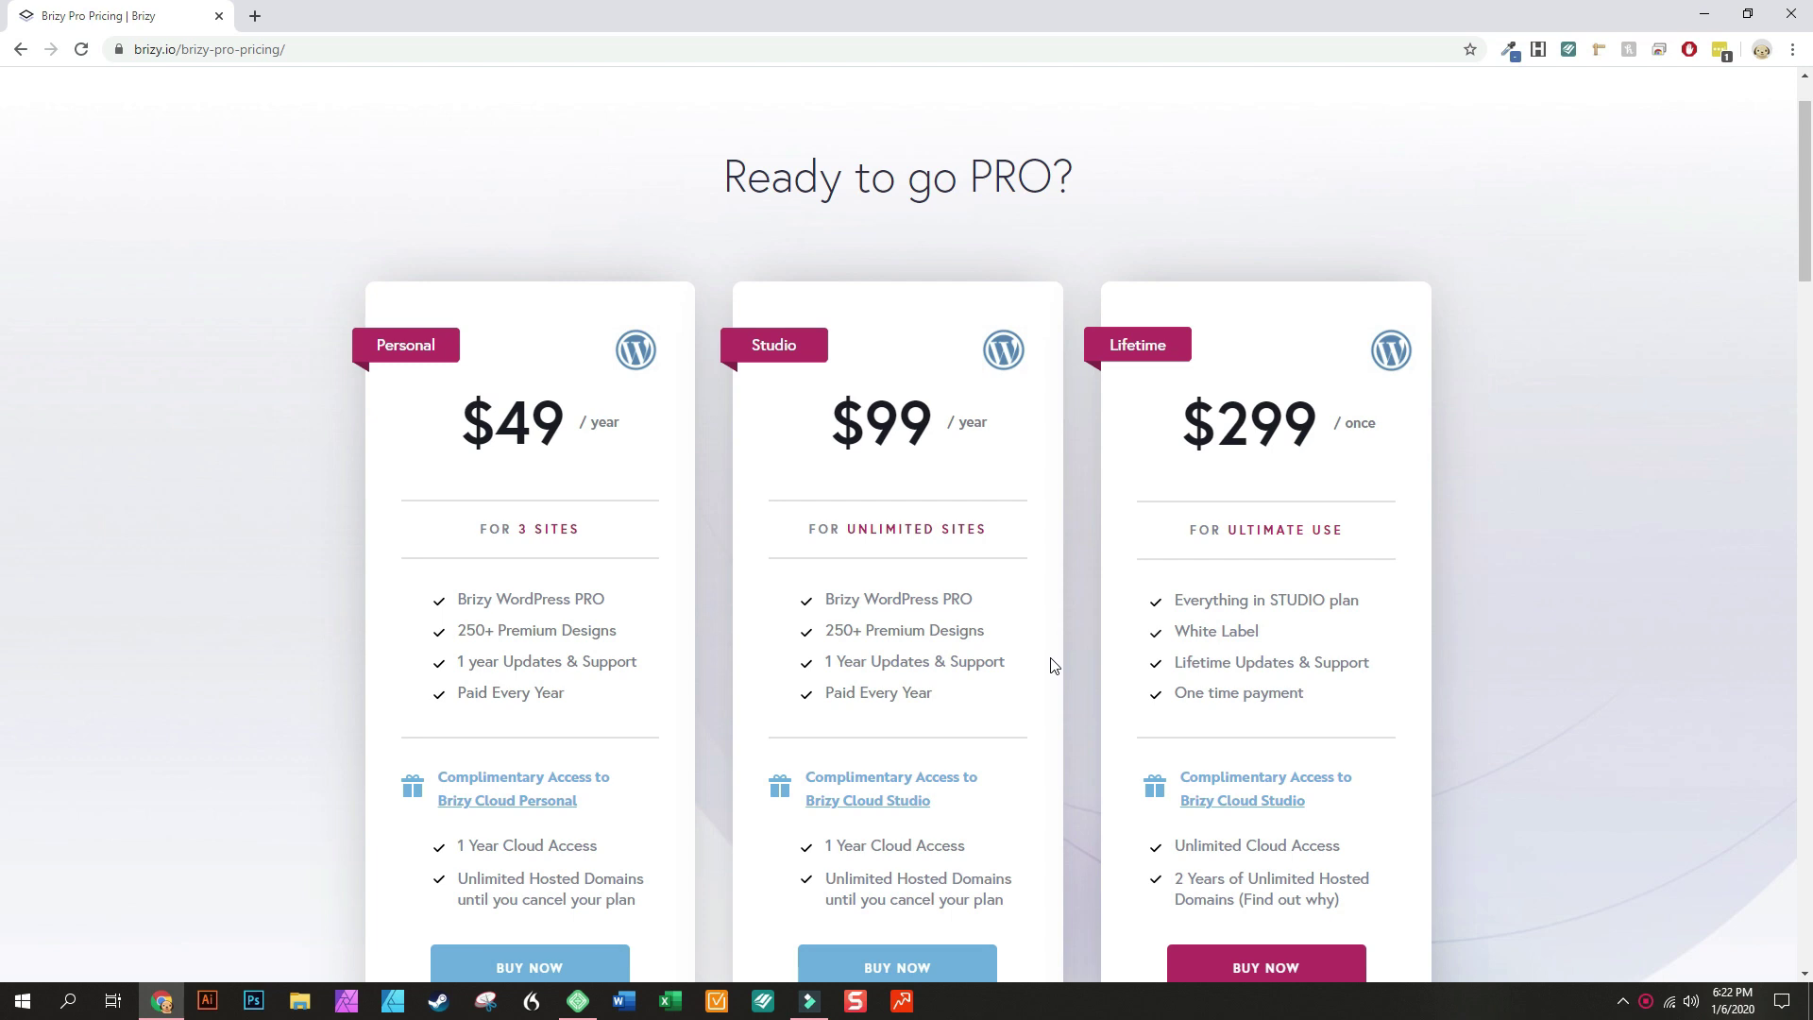
{"action": "scroll", "coordinate": [1055, 666], "scroll_direction": "down", "scroll_amount": 1}
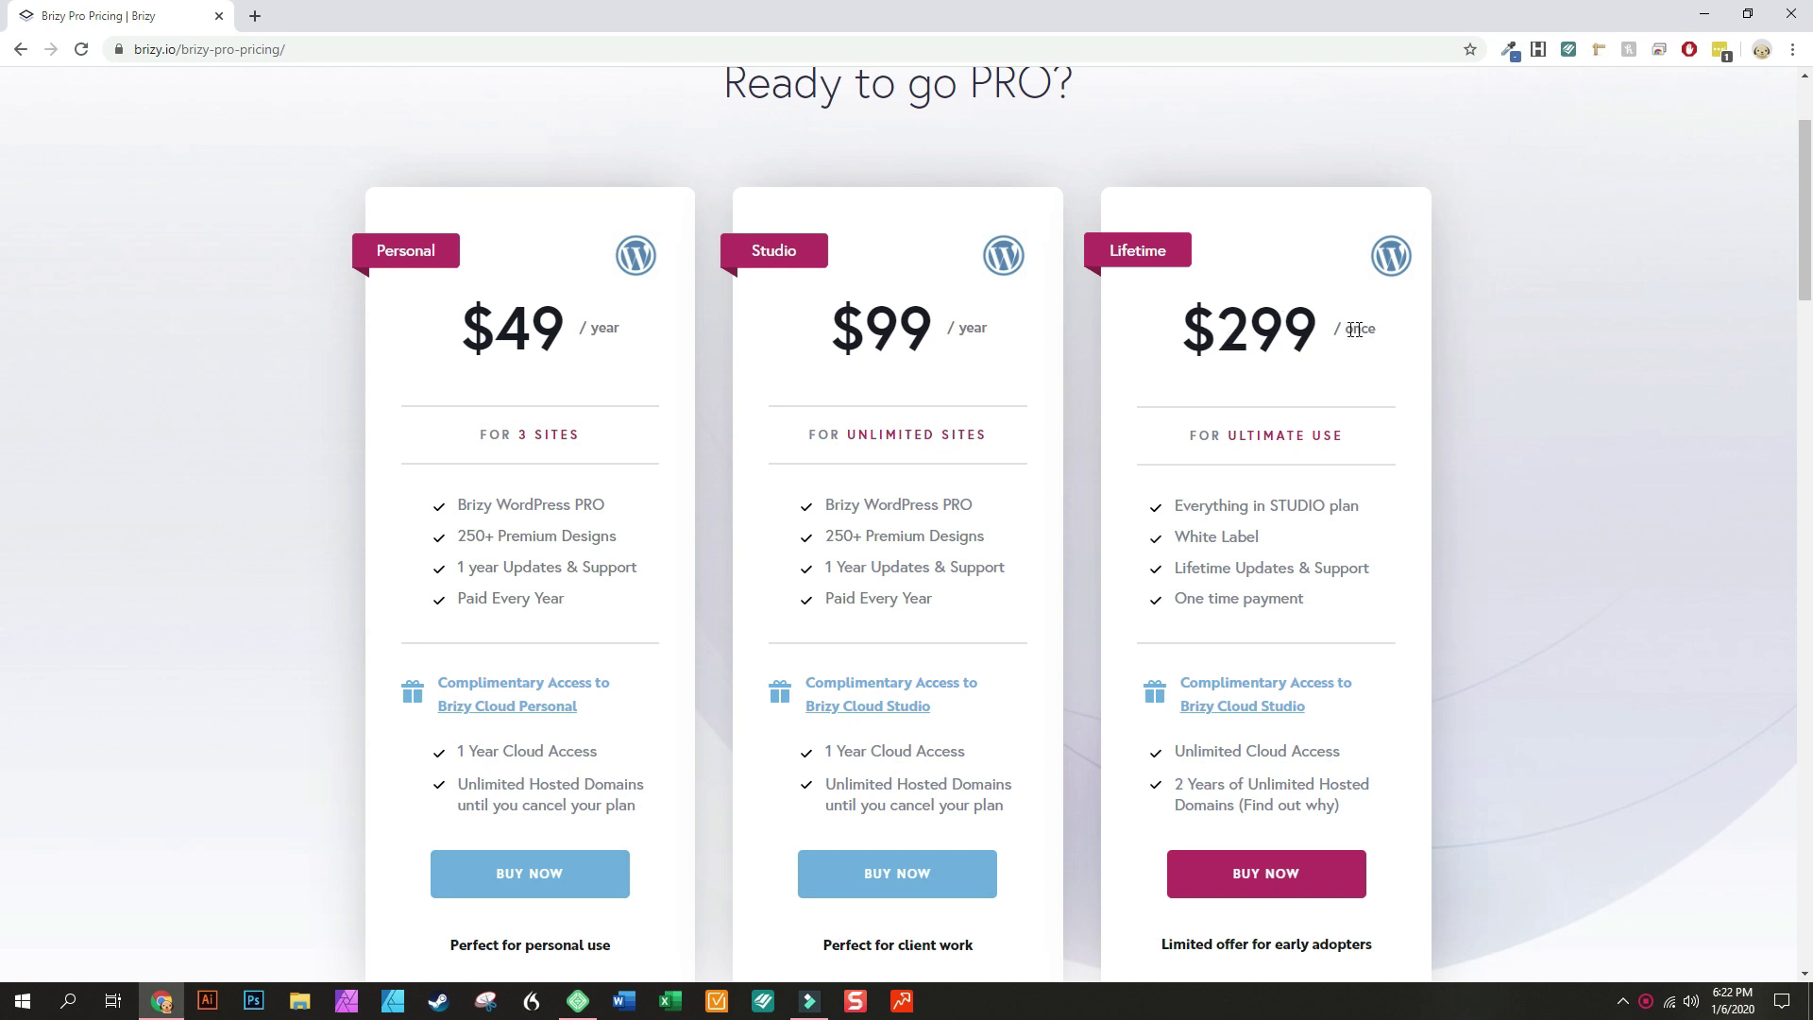
{"action": "scroll", "coordinate": [1265, 649], "scroll_direction": "down", "scroll_amount": 1}
{"action": "scroll", "coordinate": [1265, 643], "scroll_direction": "down", "scroll_amount": 1}
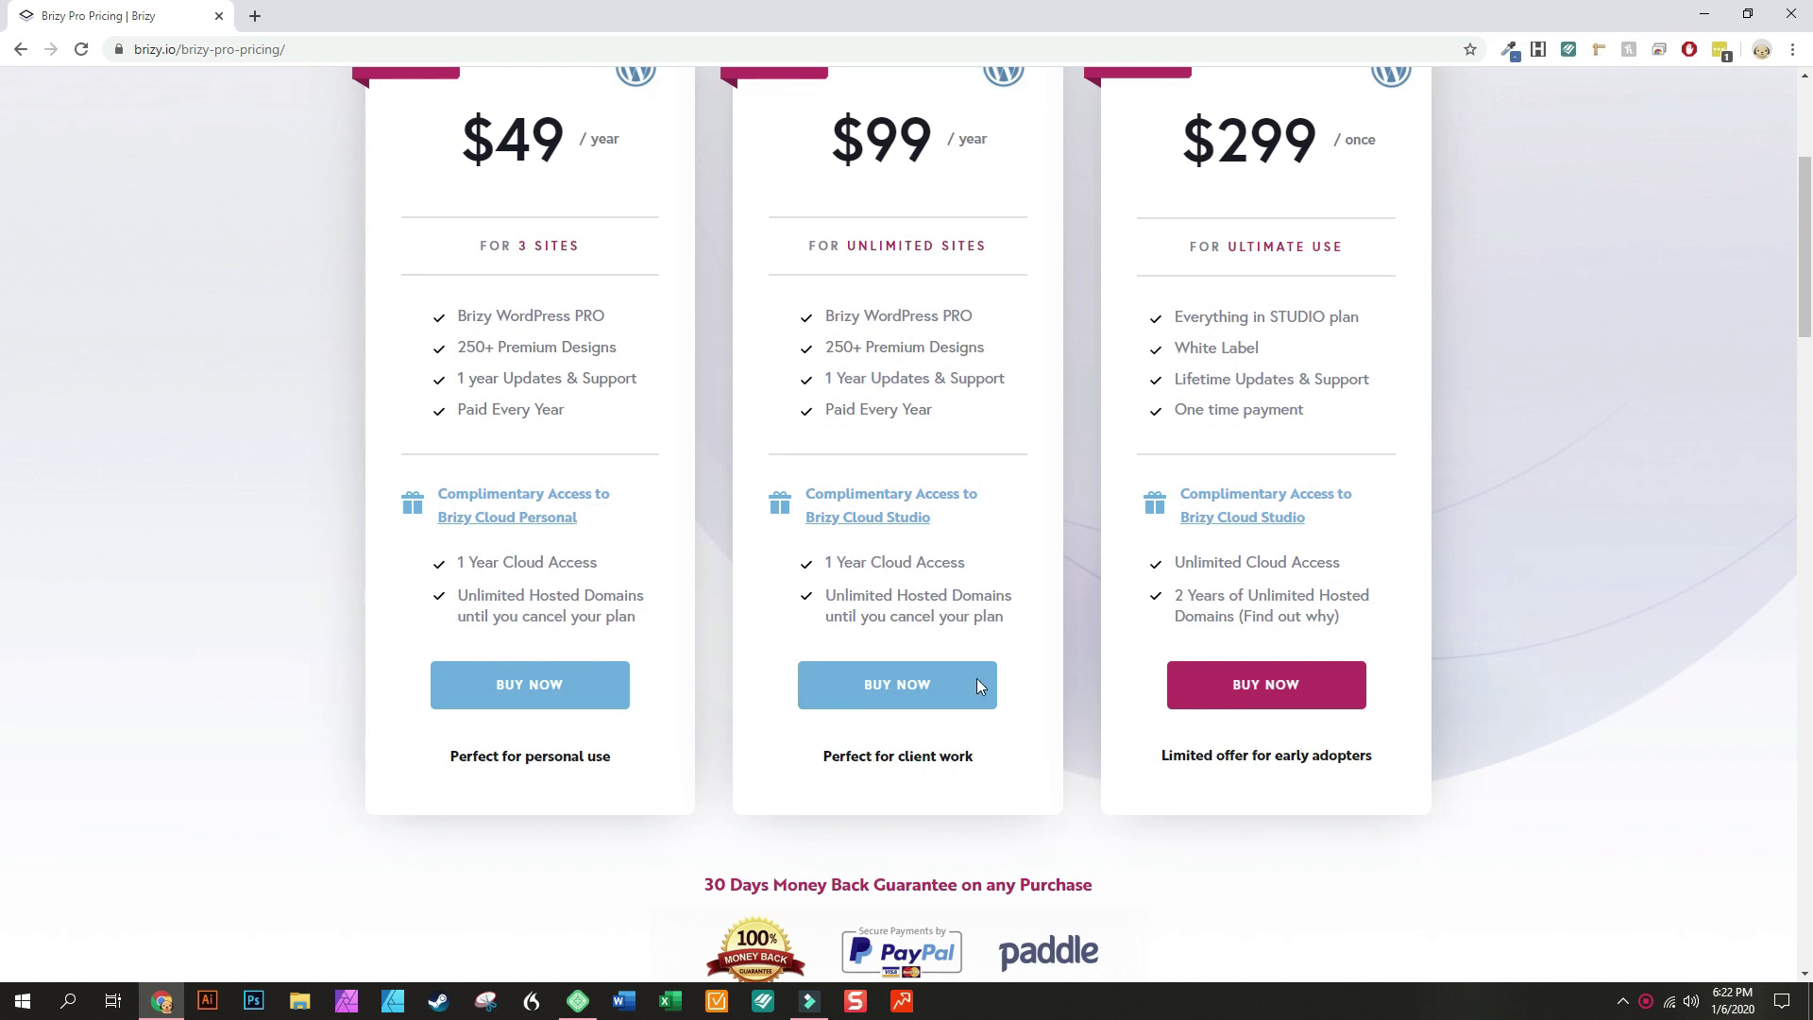
{"action": "scroll", "coordinate": [824, 600], "scroll_direction": "up", "scroll_amount": 1}
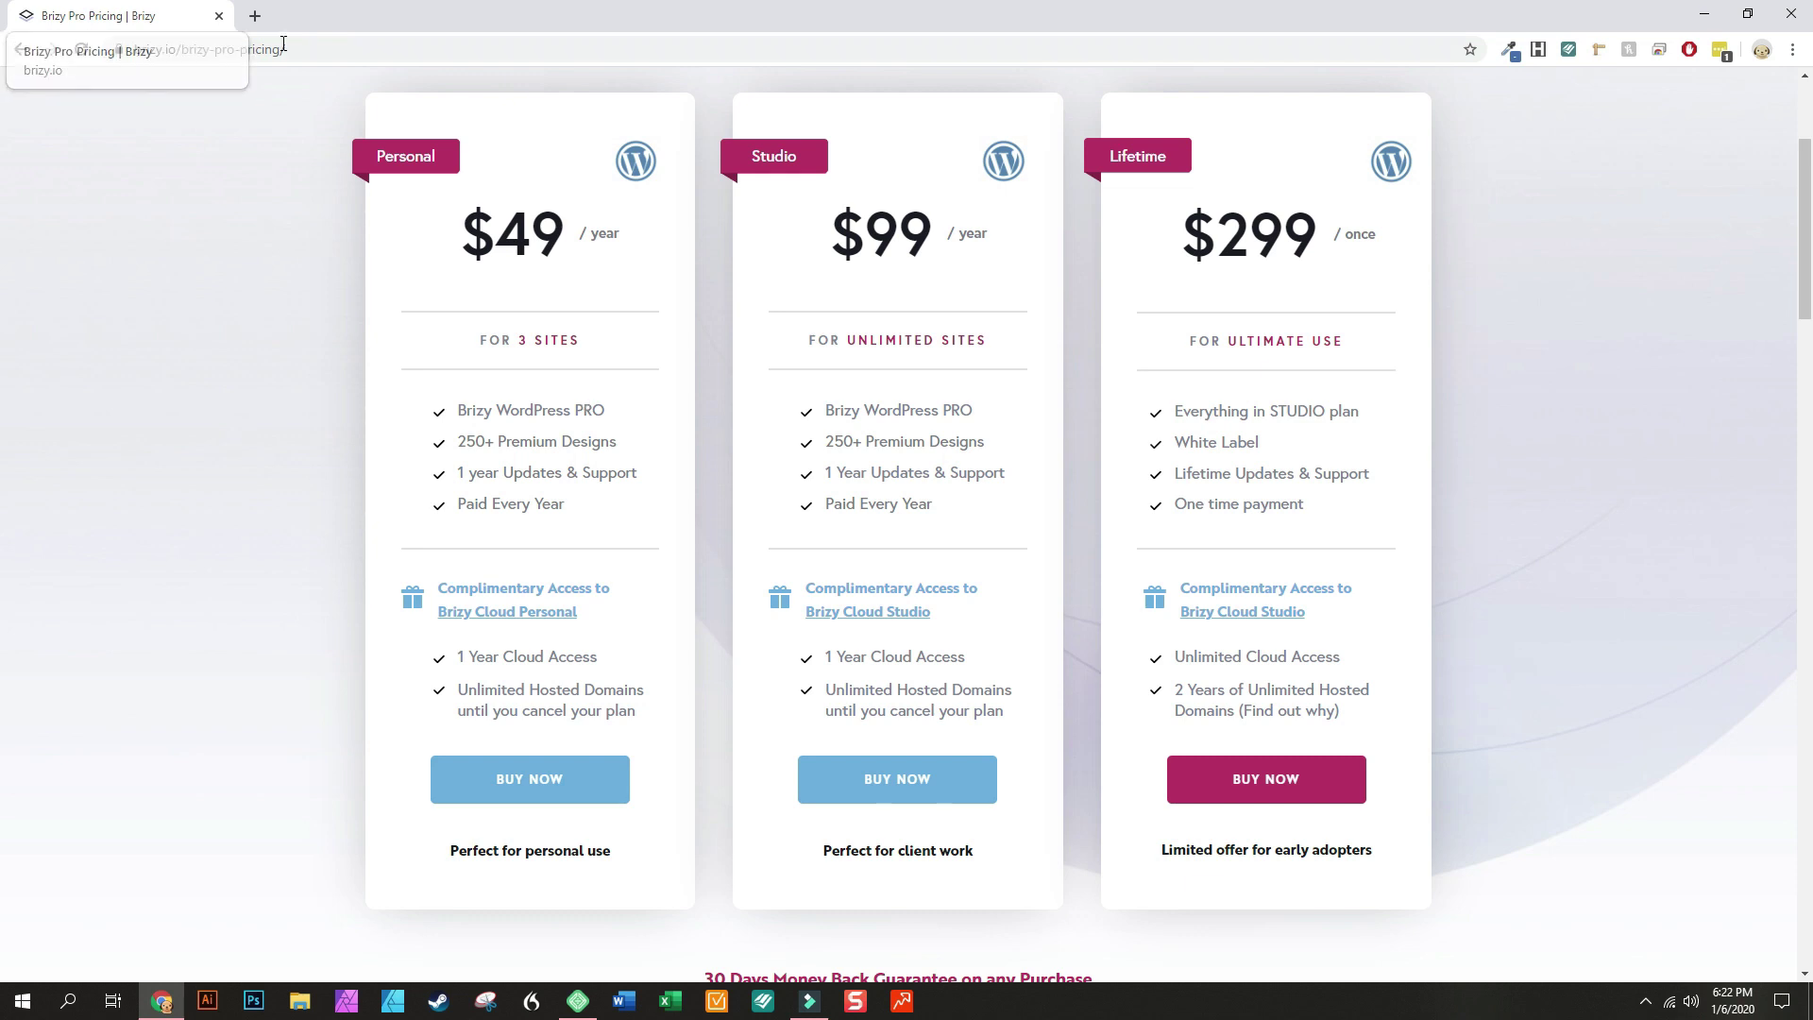
Open elementor.com in a new tab and view its Pro pricing ($49, $99, $199 yearly)
{"action": "left_click", "coordinate": [254, 16]}
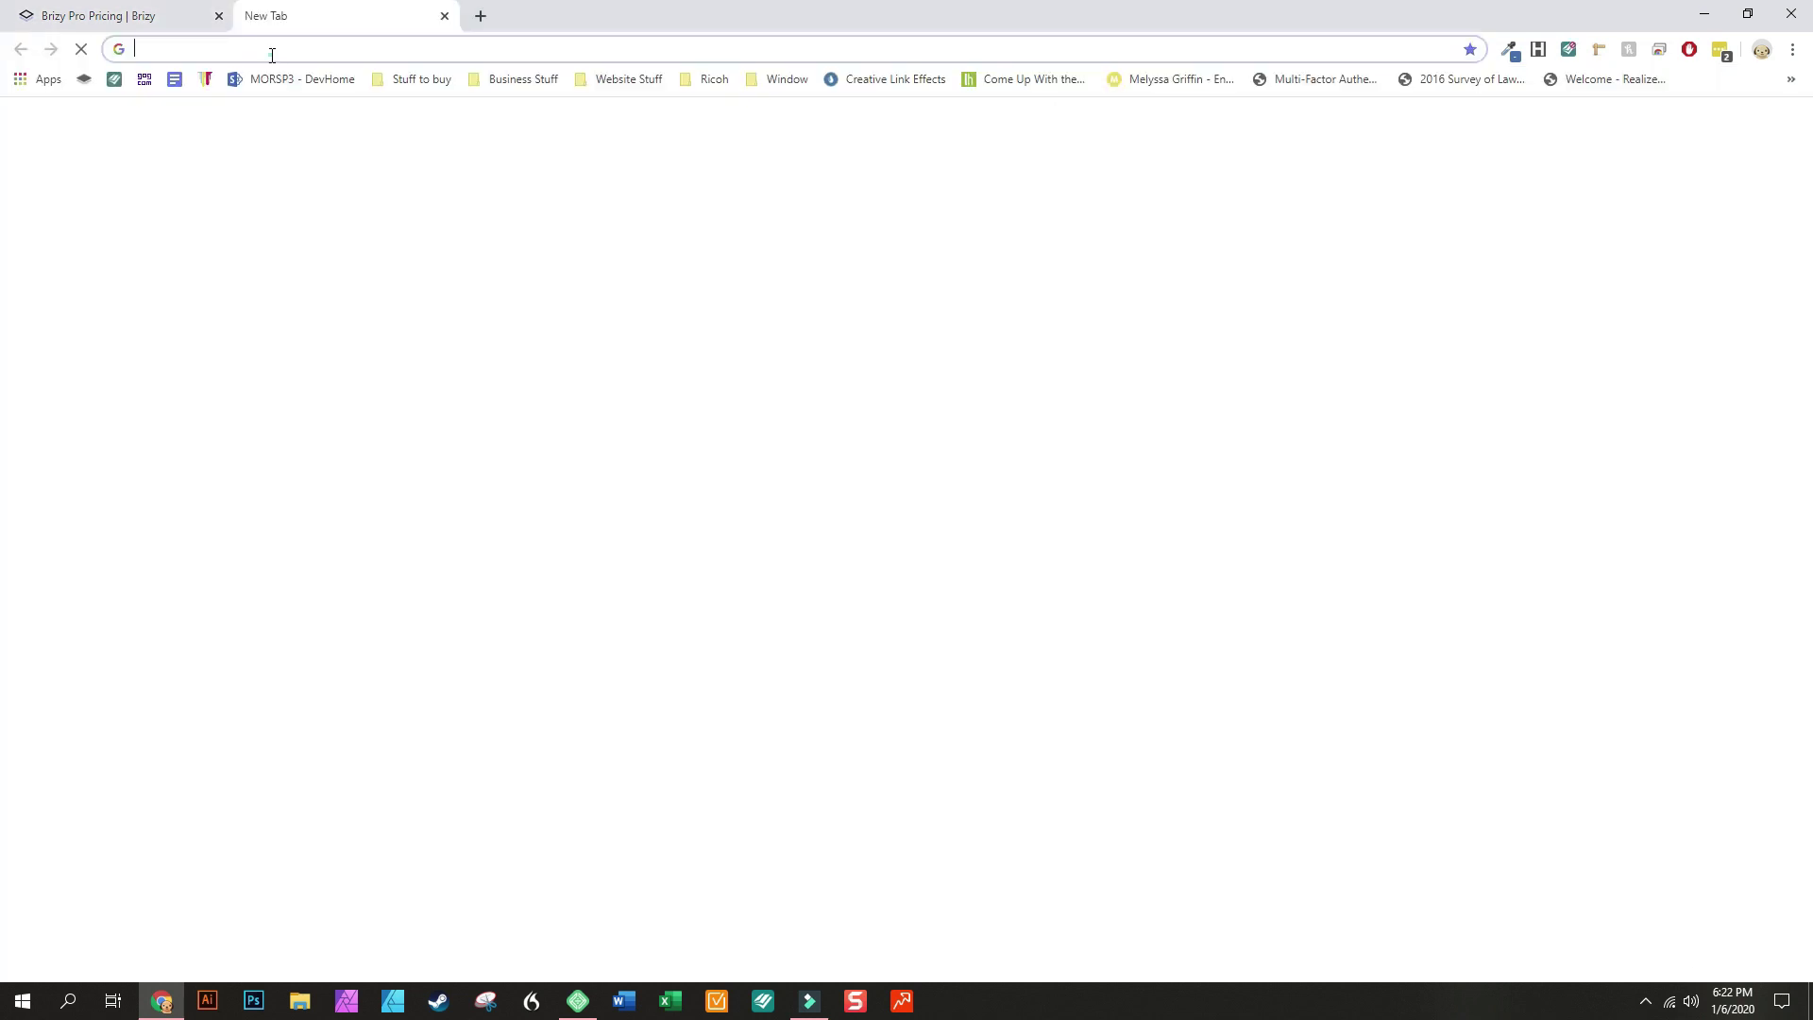
{"action": "type", "text": "elementor"}
{"action": "key", "text": "Return"}
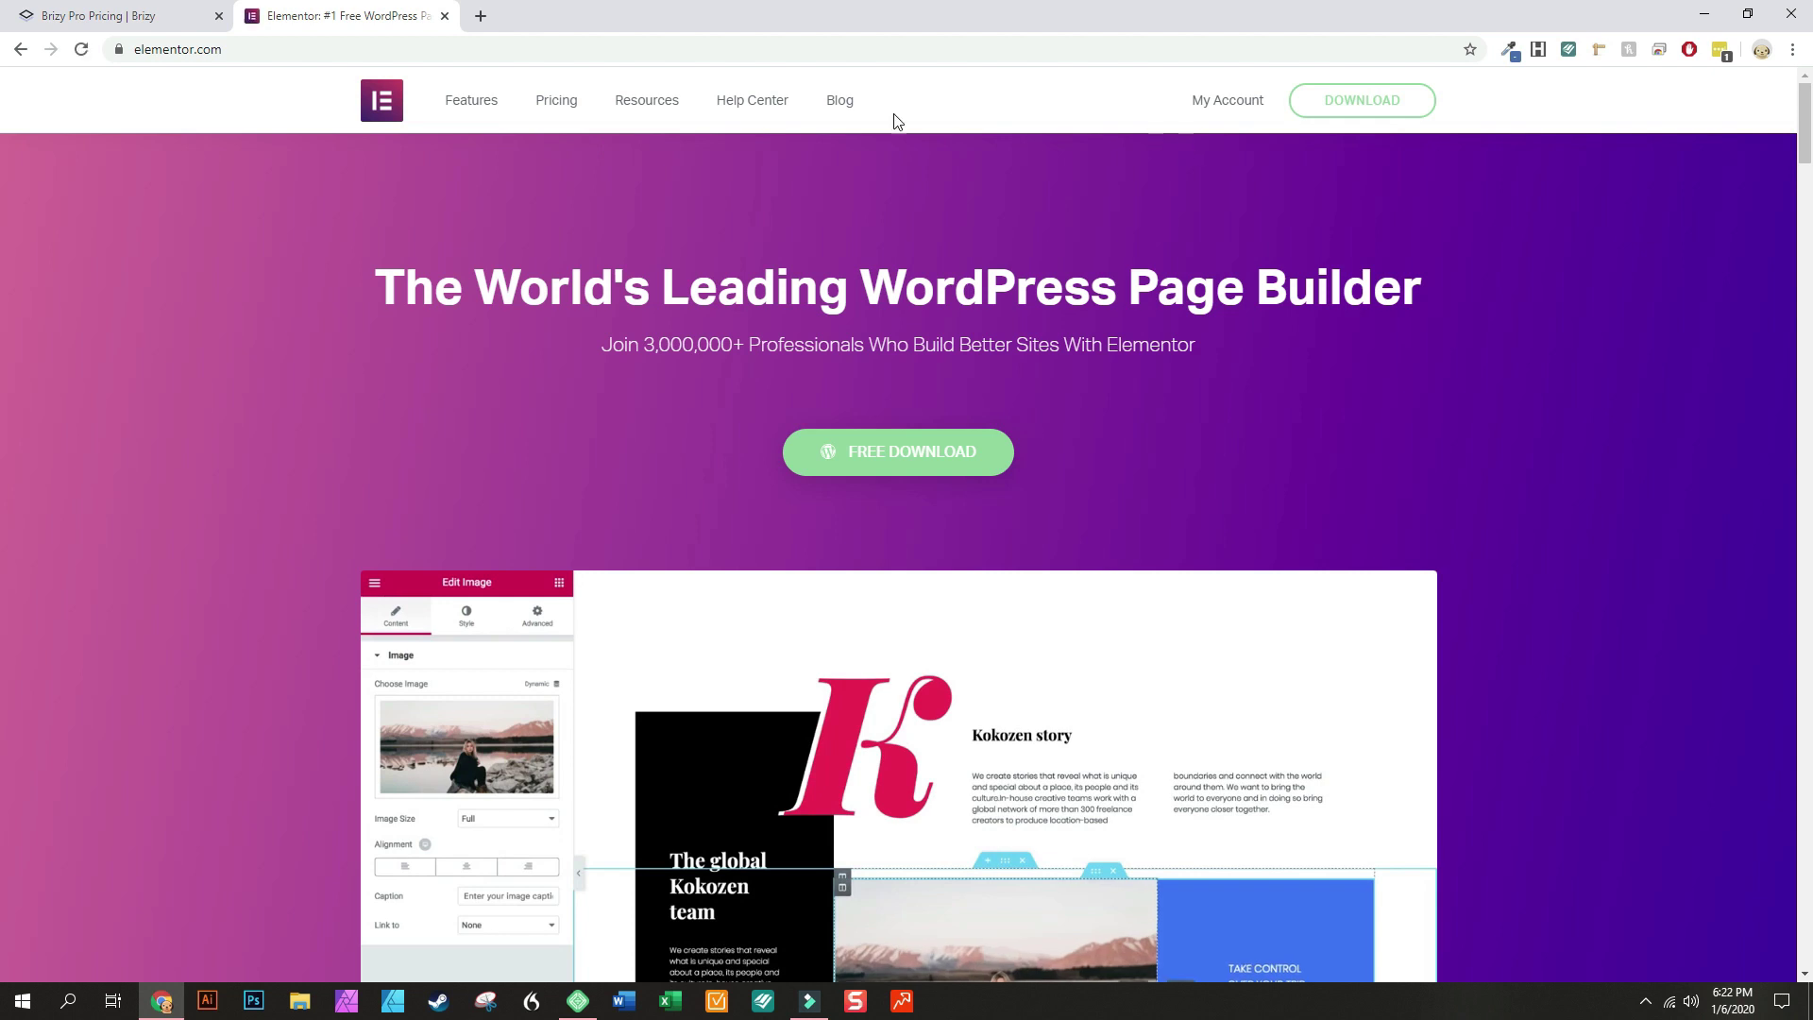
{"action": "left_click", "coordinate": [563, 100]}
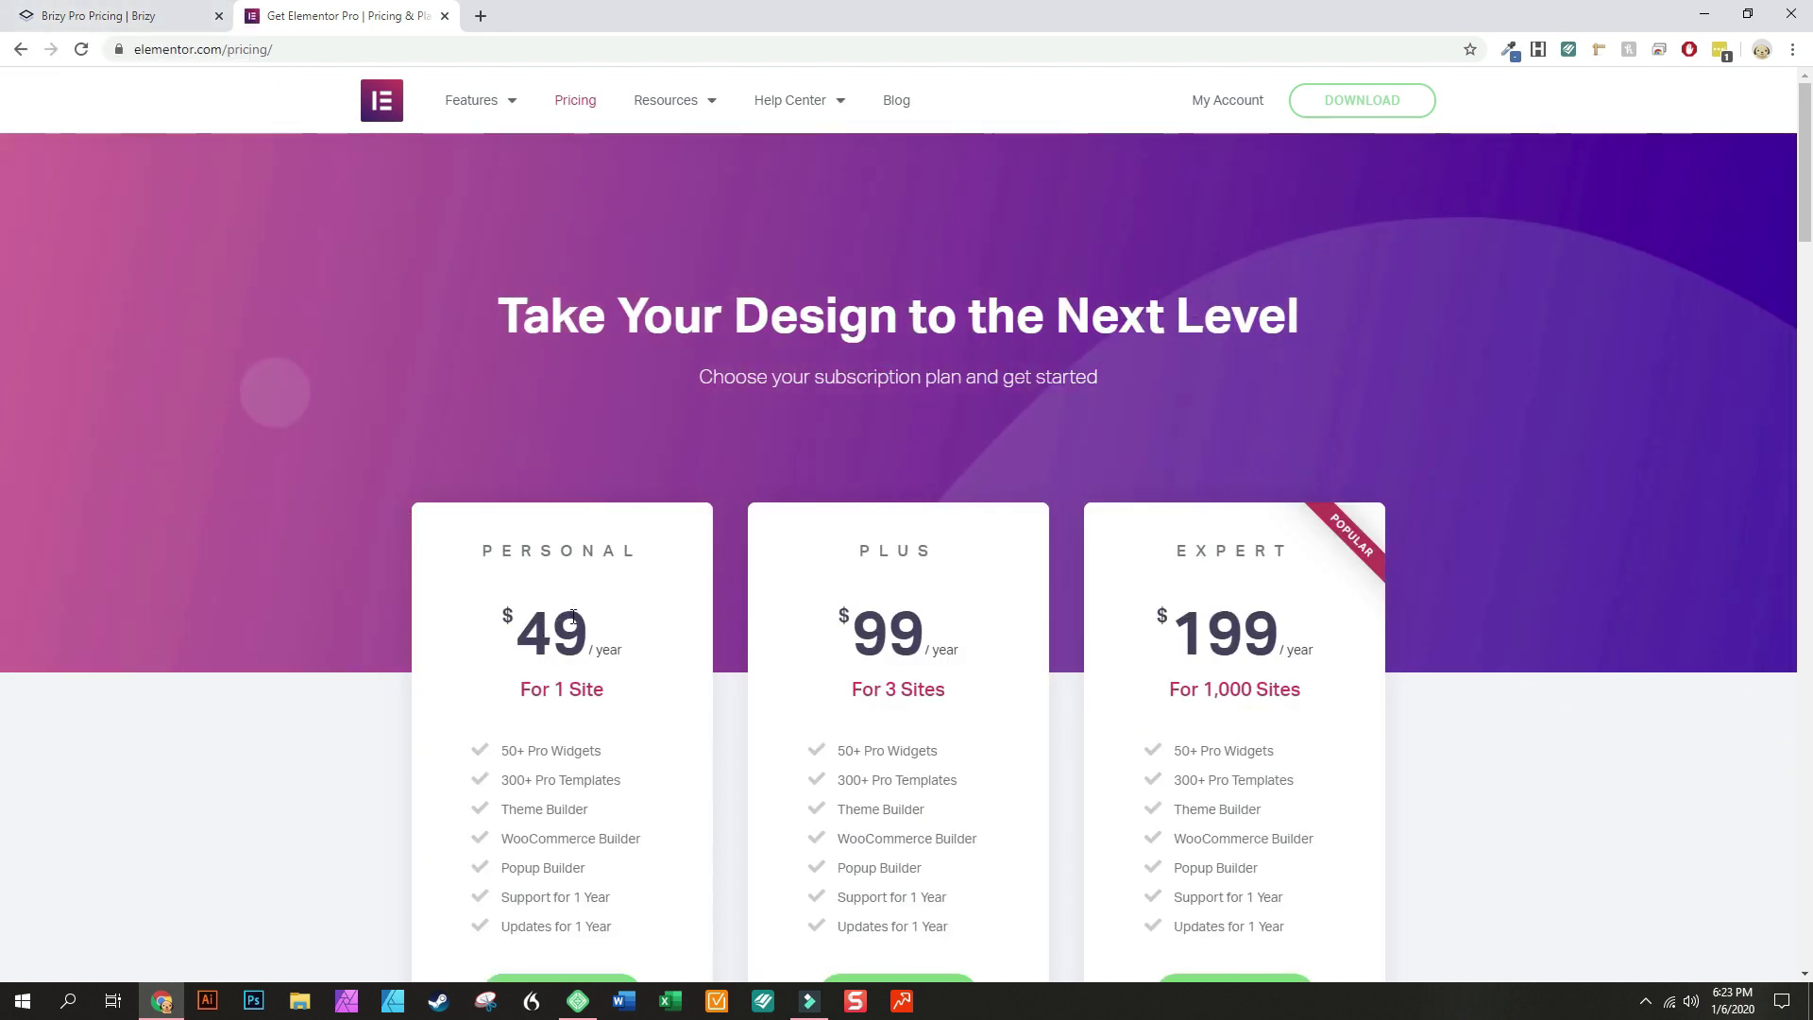
{"action": "scroll", "coordinate": [576, 642], "scroll_direction": "down", "scroll_amount": 1}
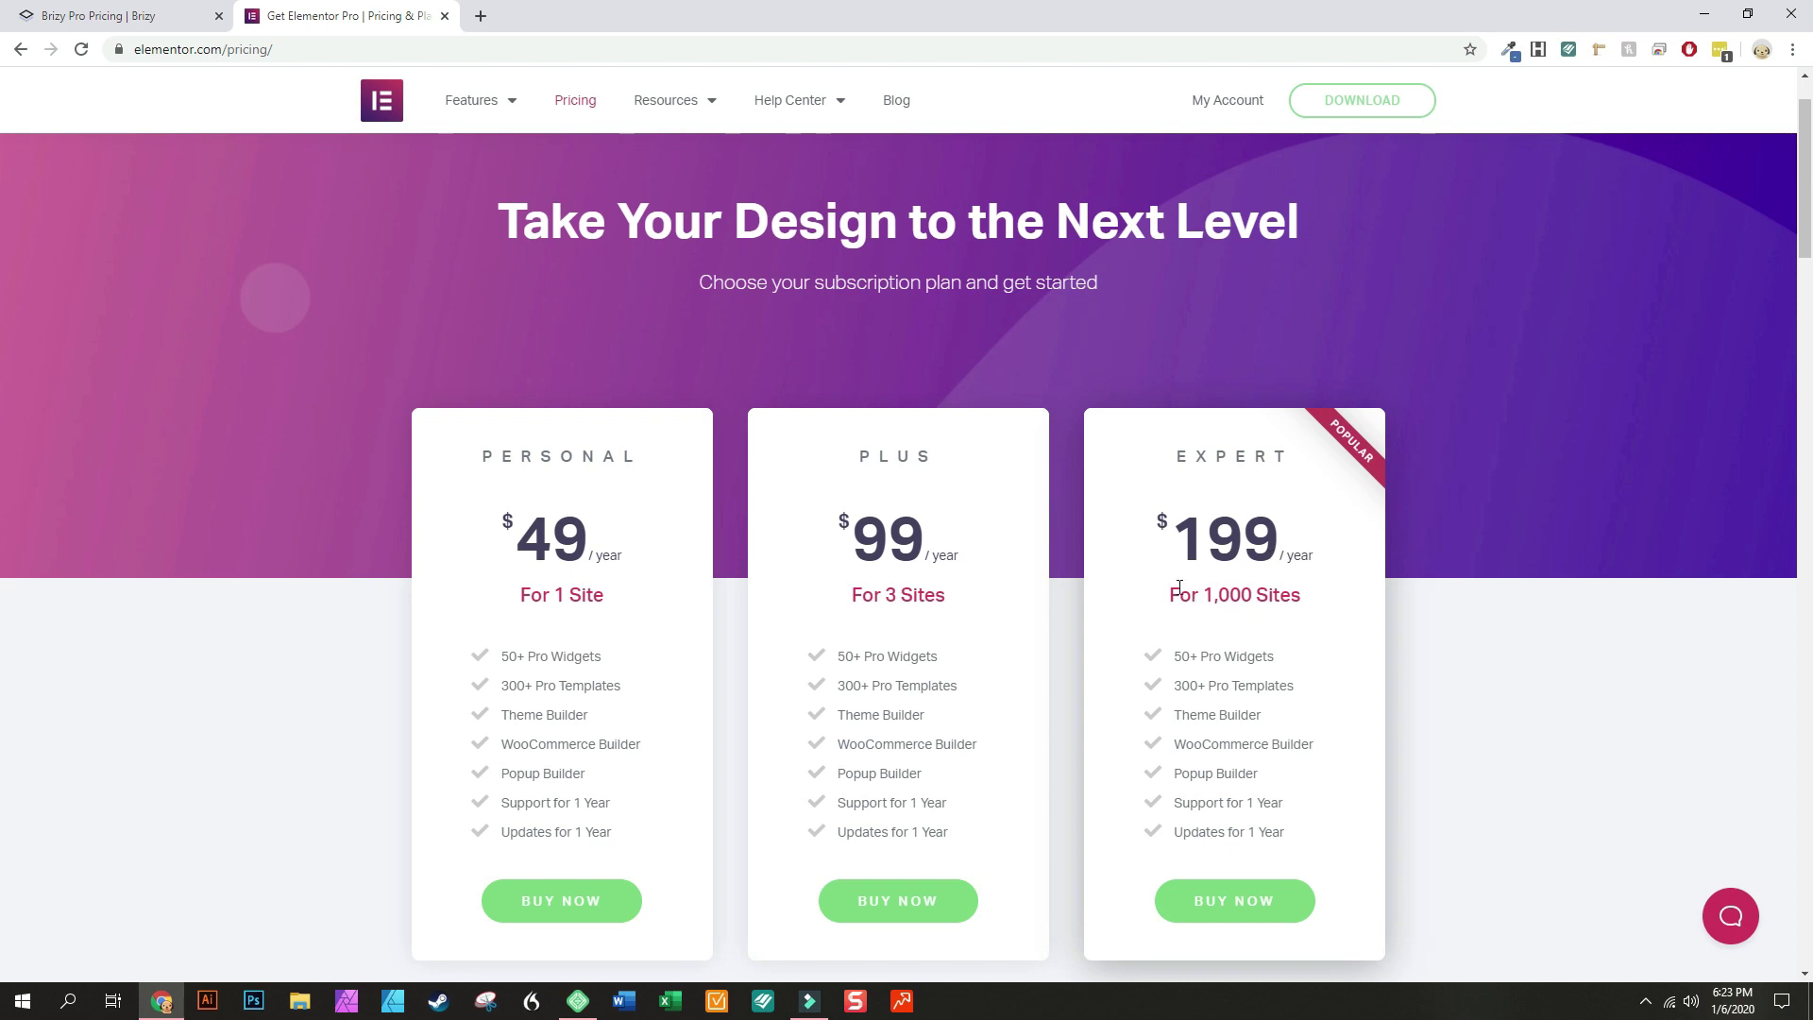
{"action": "left_click", "coordinate": [114, 7]}
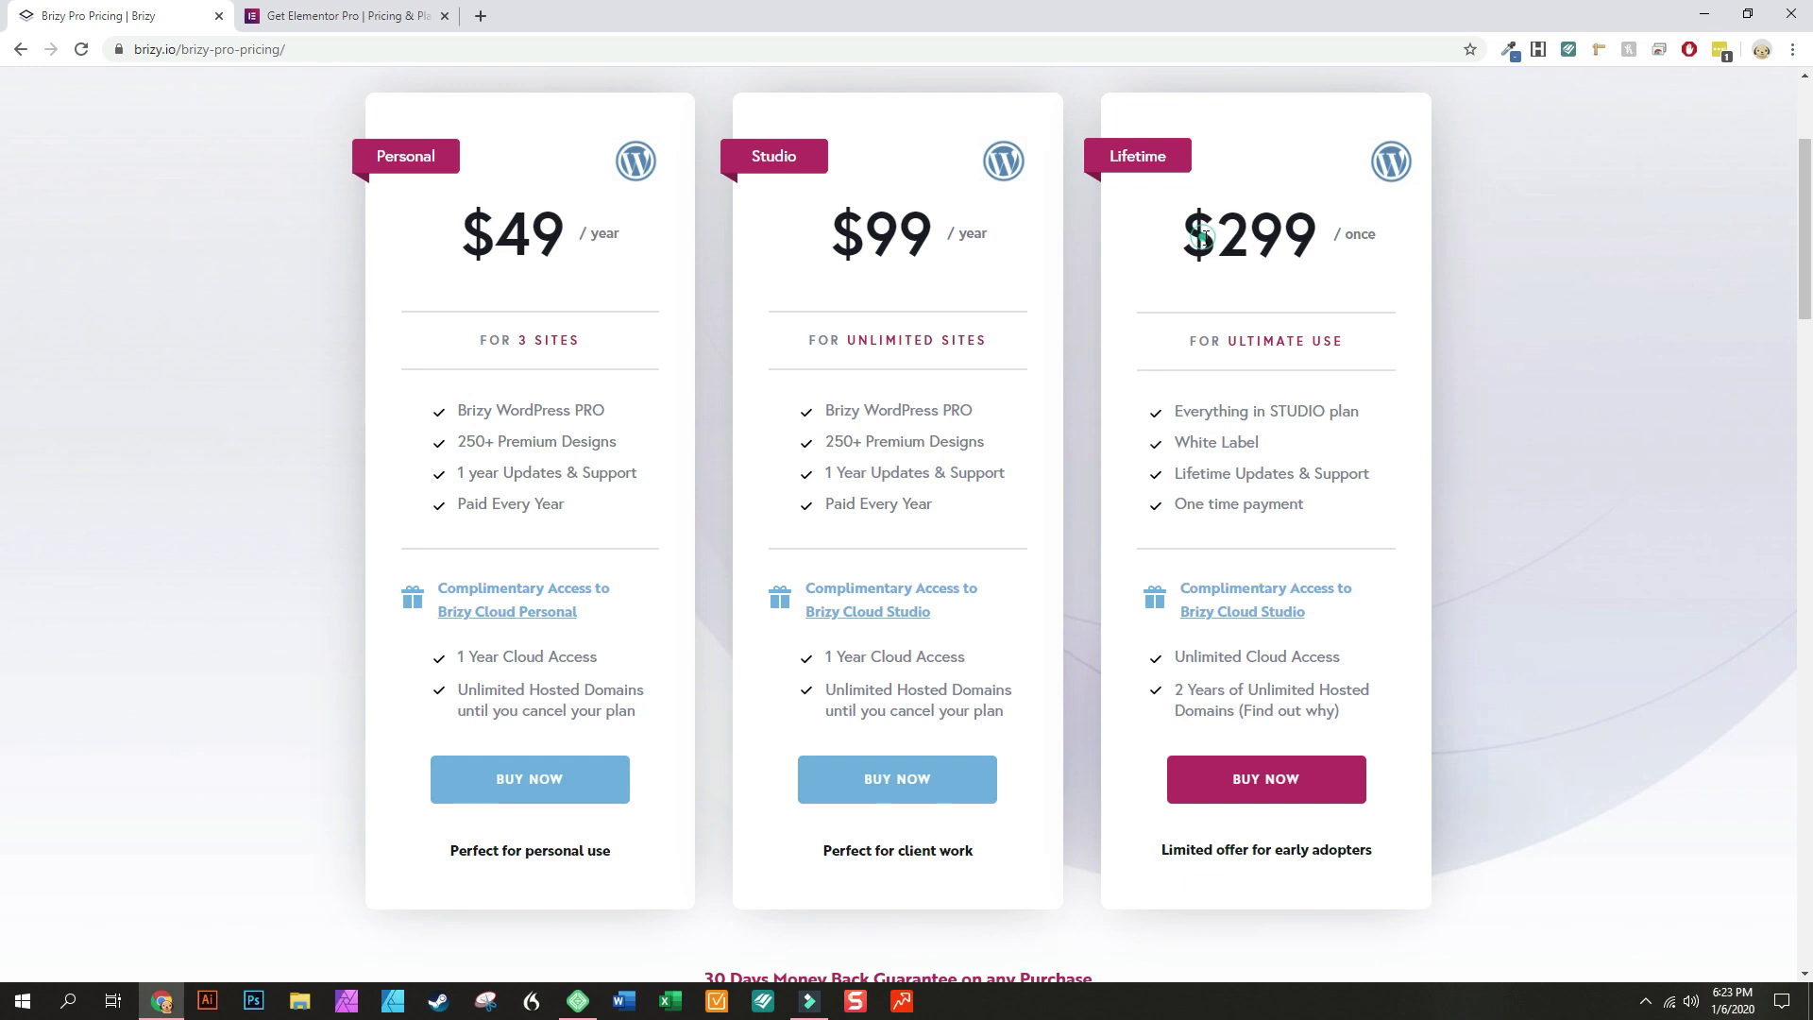
Highlight Brizy's $299 Lifetime and $49 Personal prices, then return to Elementor Pro pricing
{"action": "left_click_drag", "start_coordinate": [1202, 239], "coordinate": [1398, 258]}
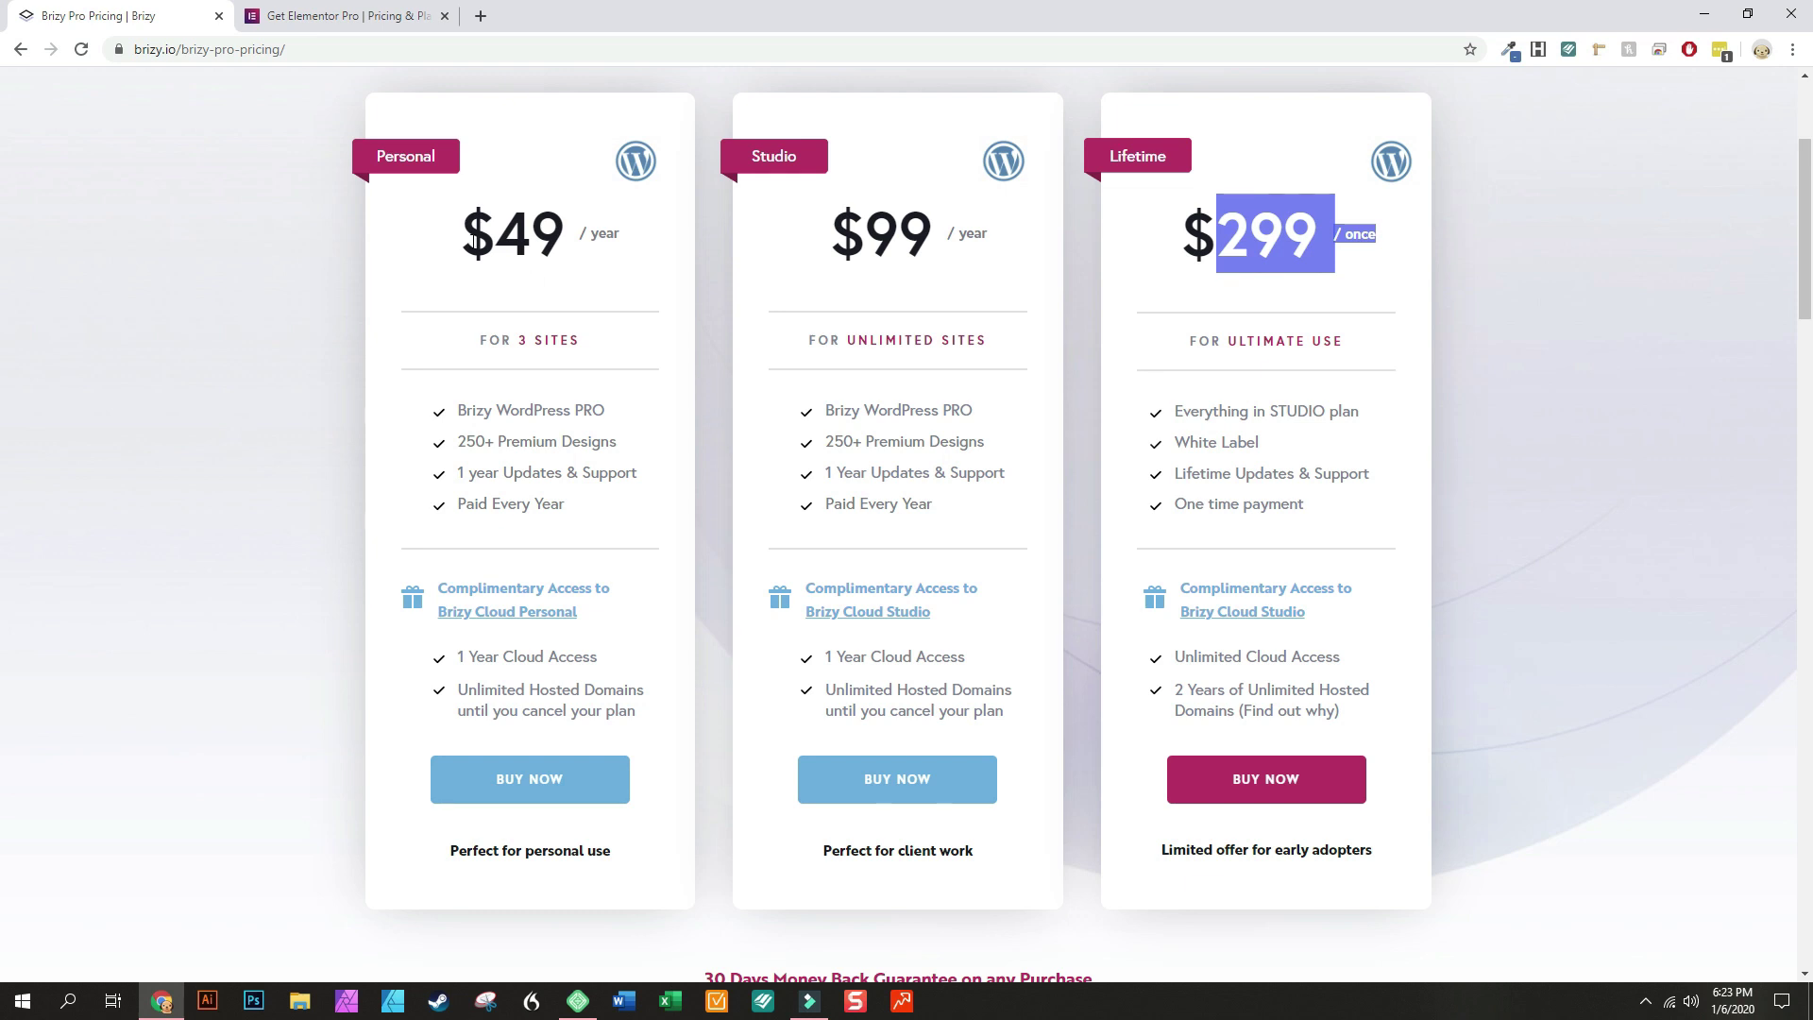
{"action": "left_click_drag", "start_coordinate": [515, 244], "coordinate": [571, 247]}
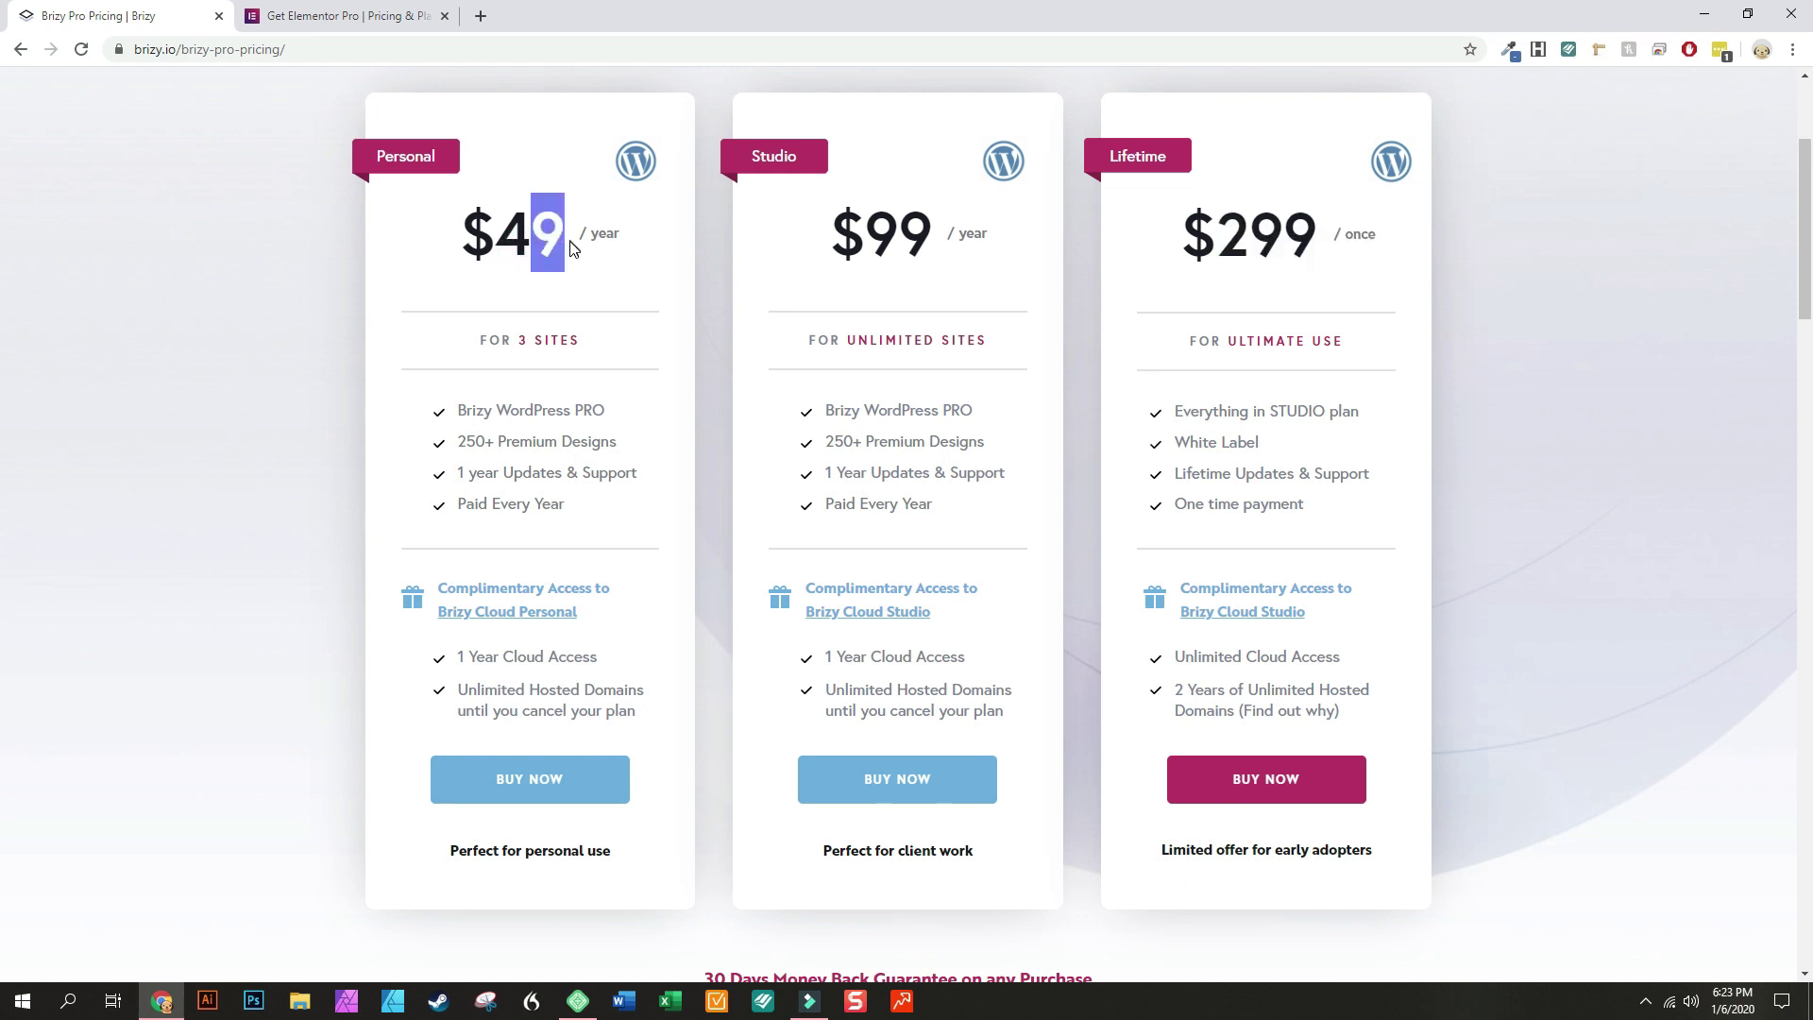
{"action": "left_click", "coordinate": [495, 234]}
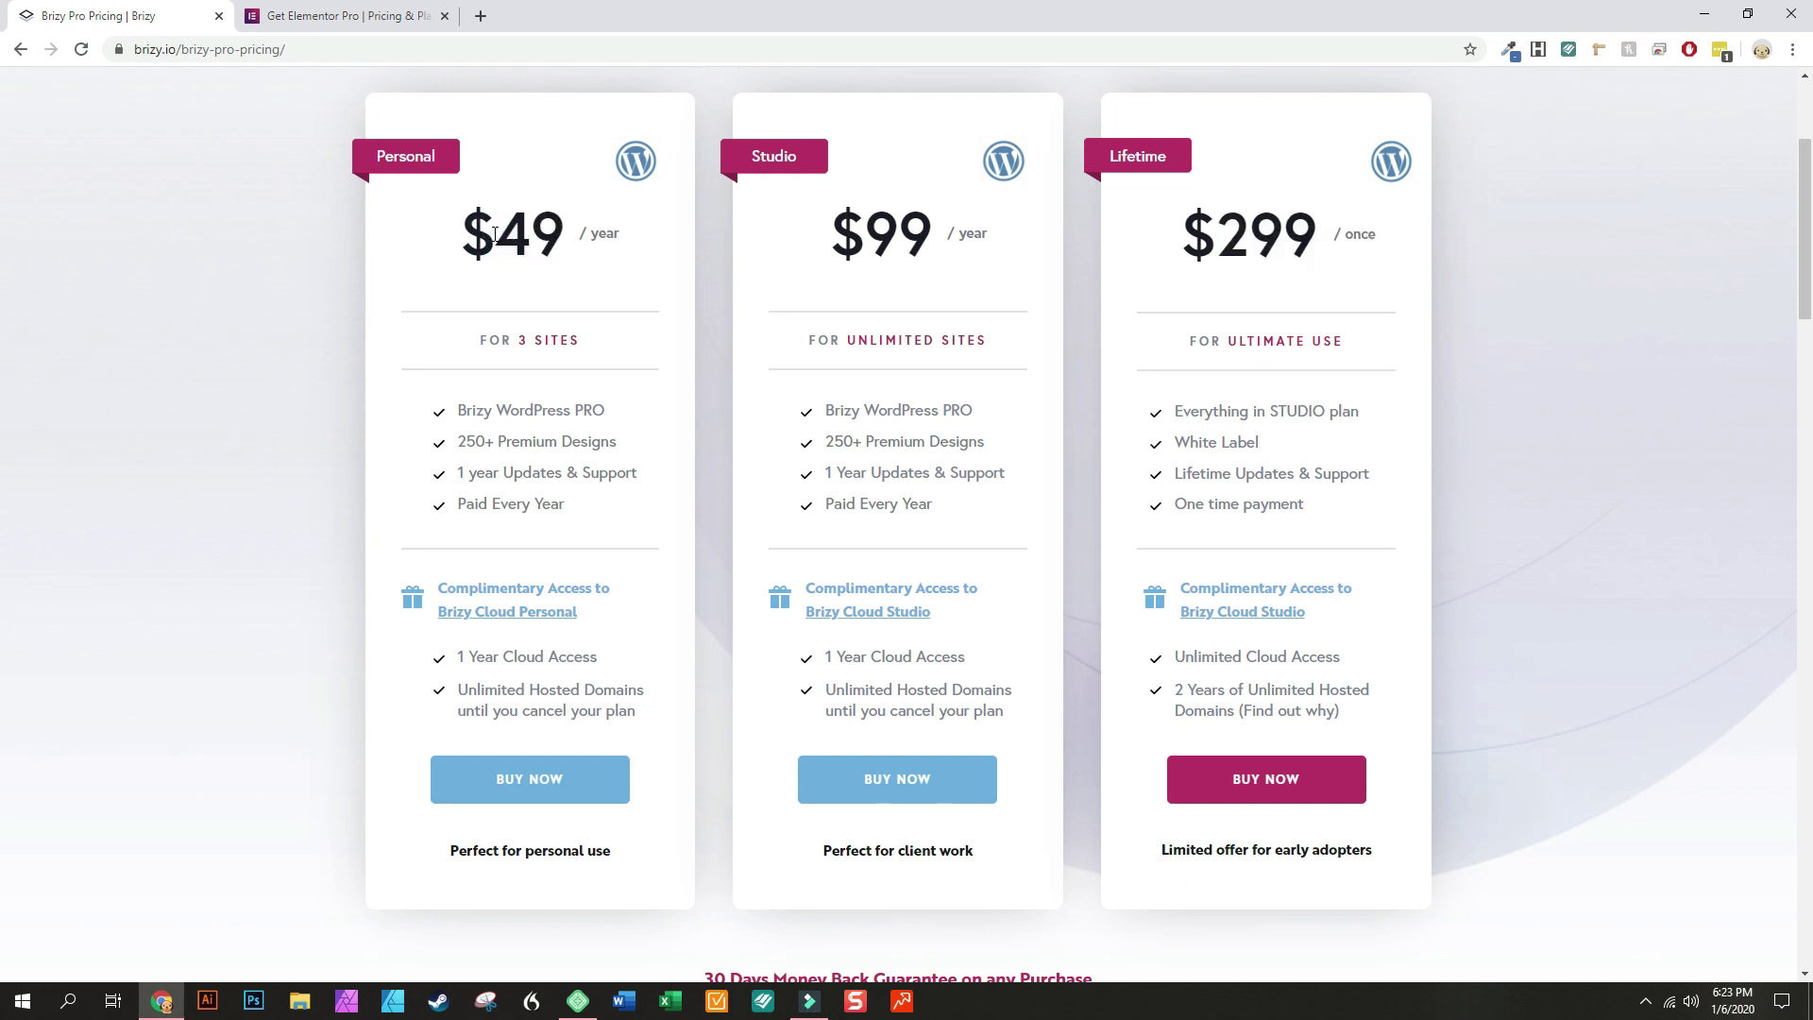
{"action": "left_click", "coordinate": [296, 15]}
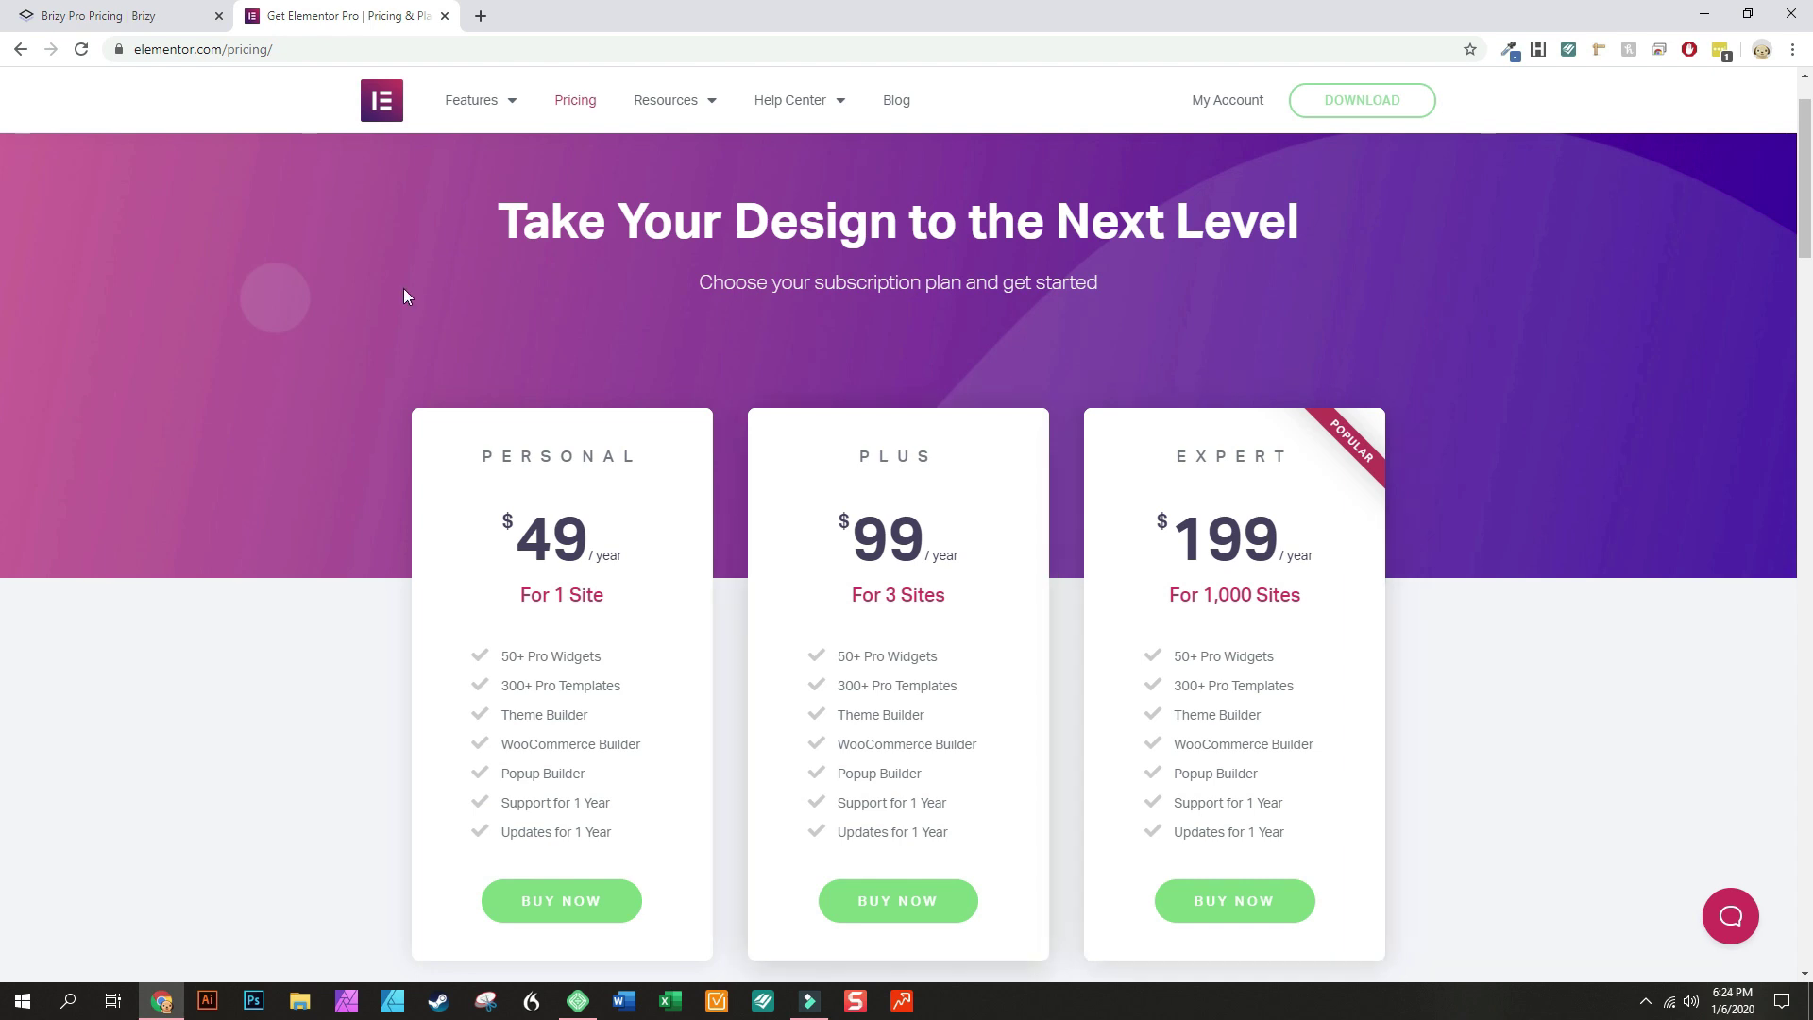
Compare the Brizy and Elementor Pro pricing tabs, then start a new blank tab
{"action": "left_click", "coordinate": [137, 15]}
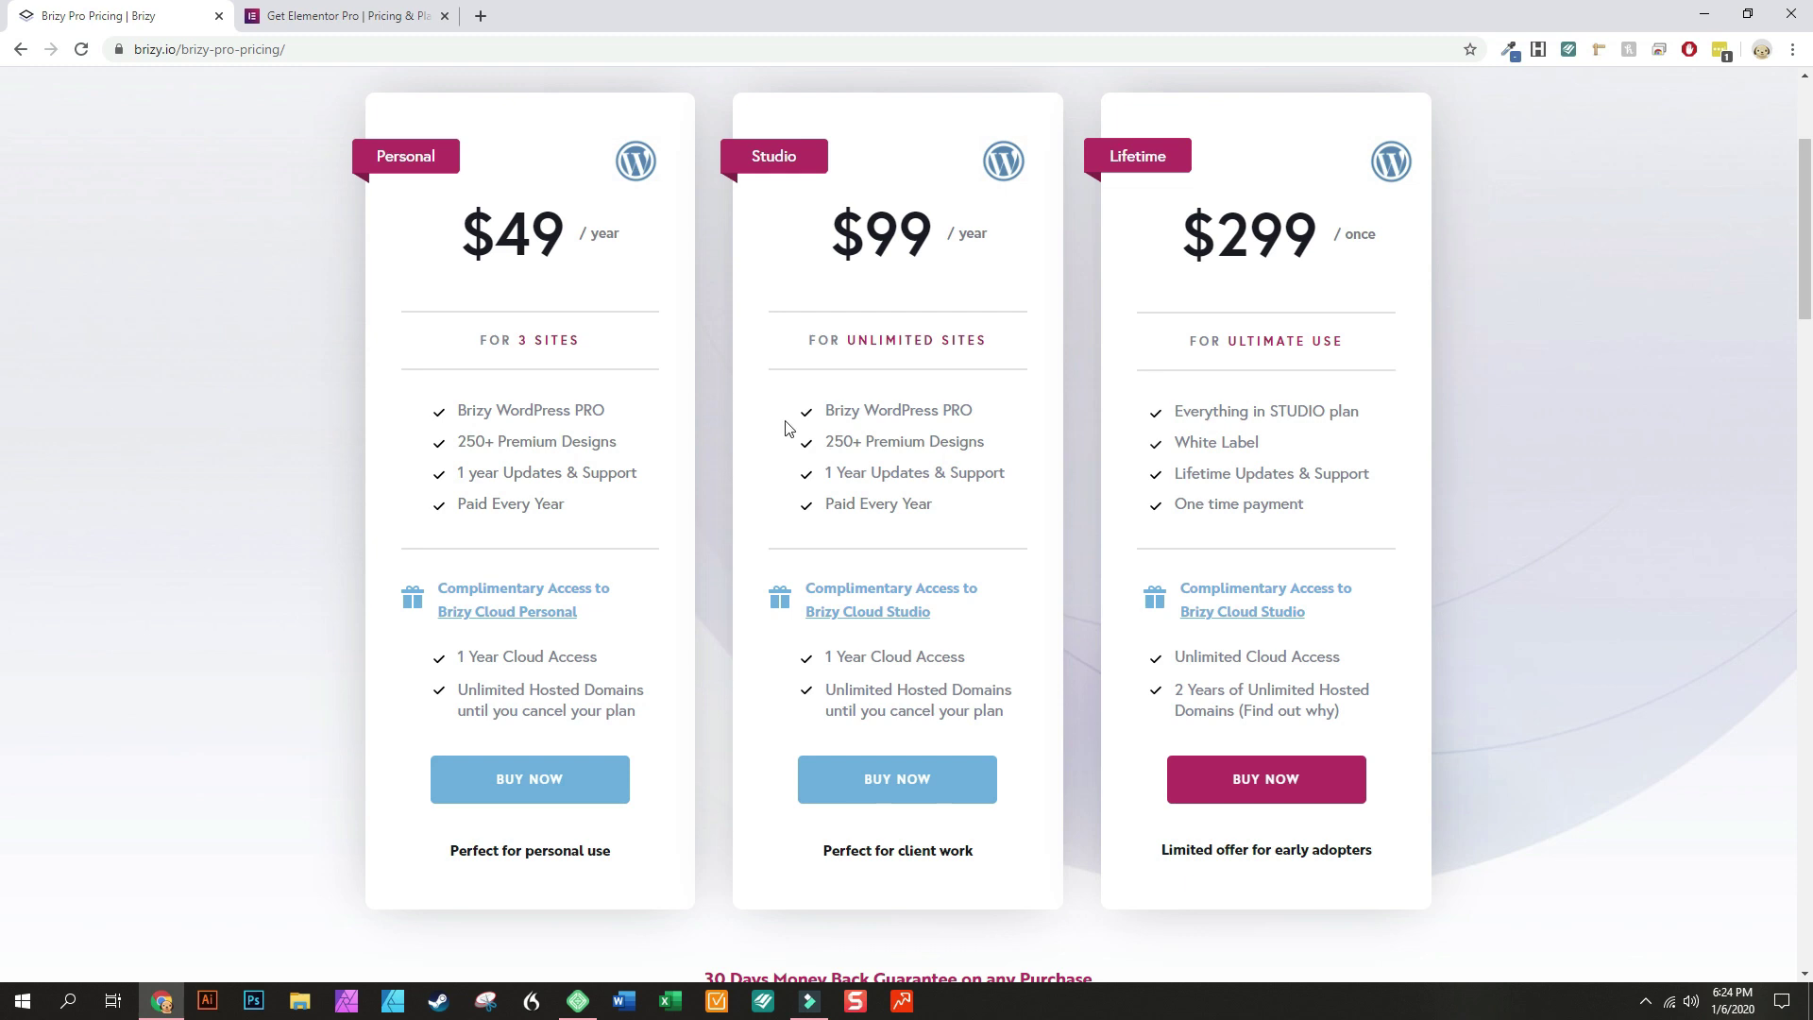
{"action": "left_click", "coordinate": [362, 11]}
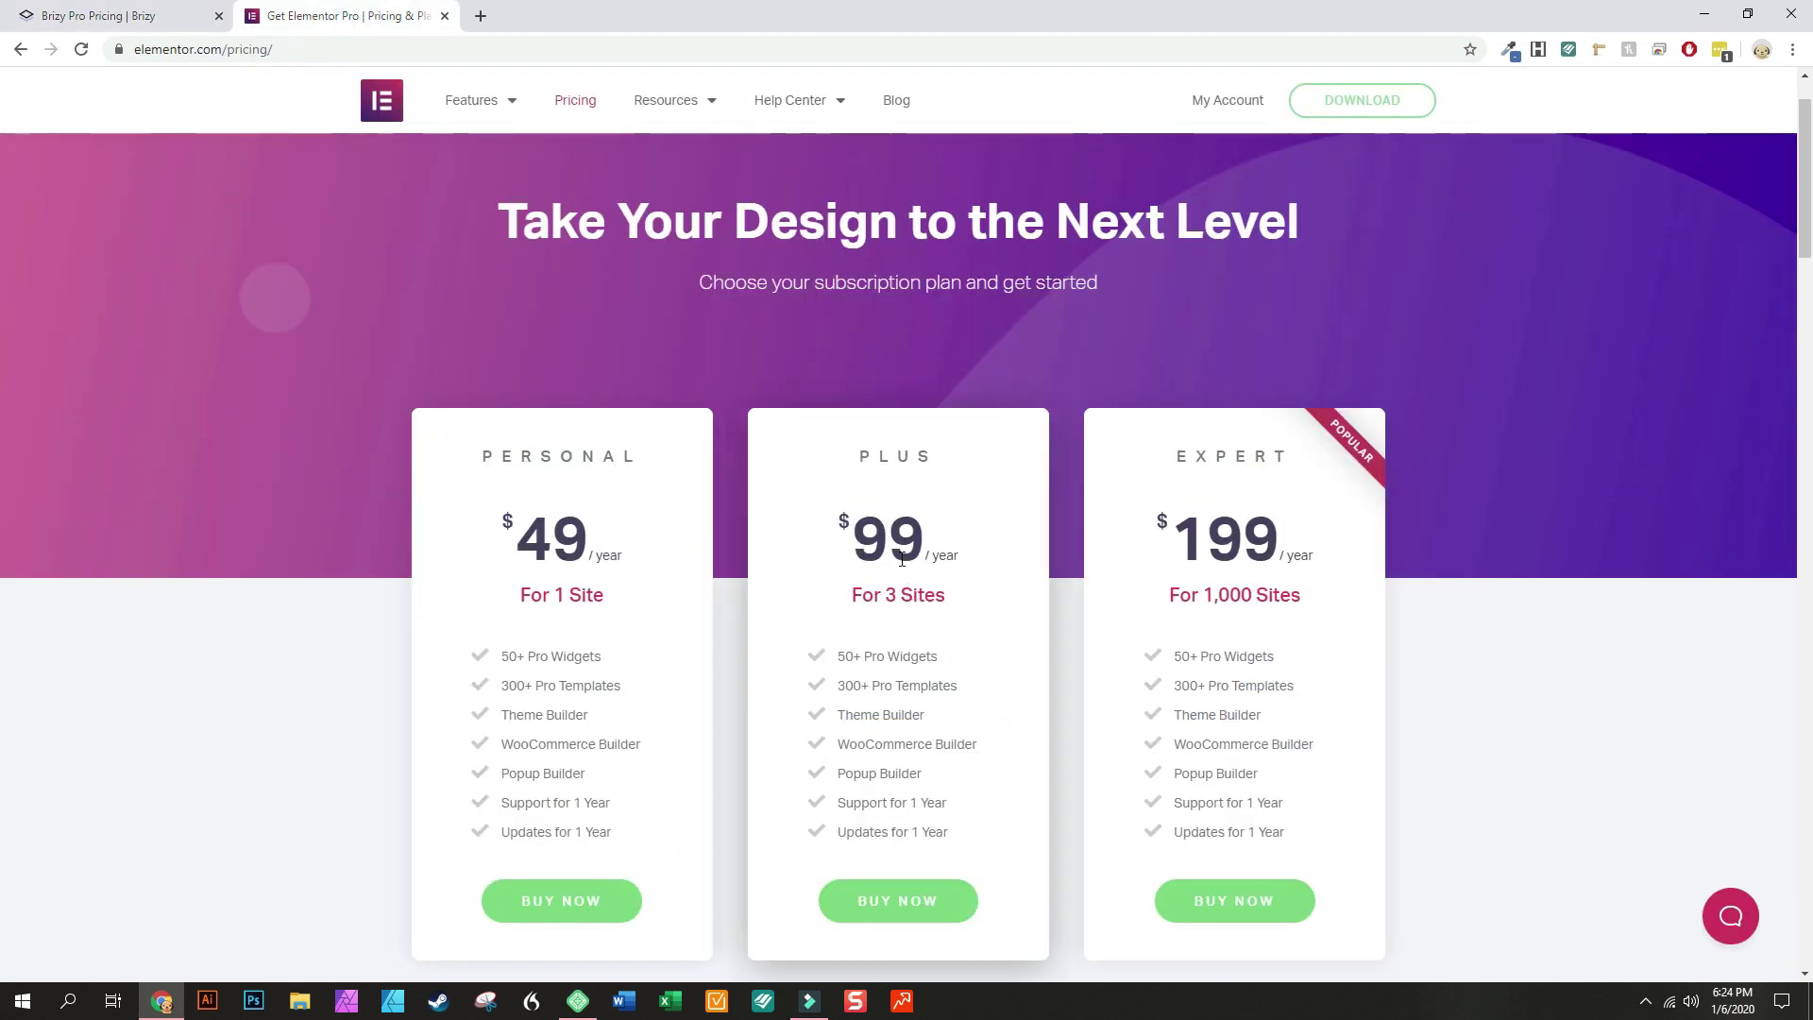
{"action": "left_click", "coordinate": [94, 13]}
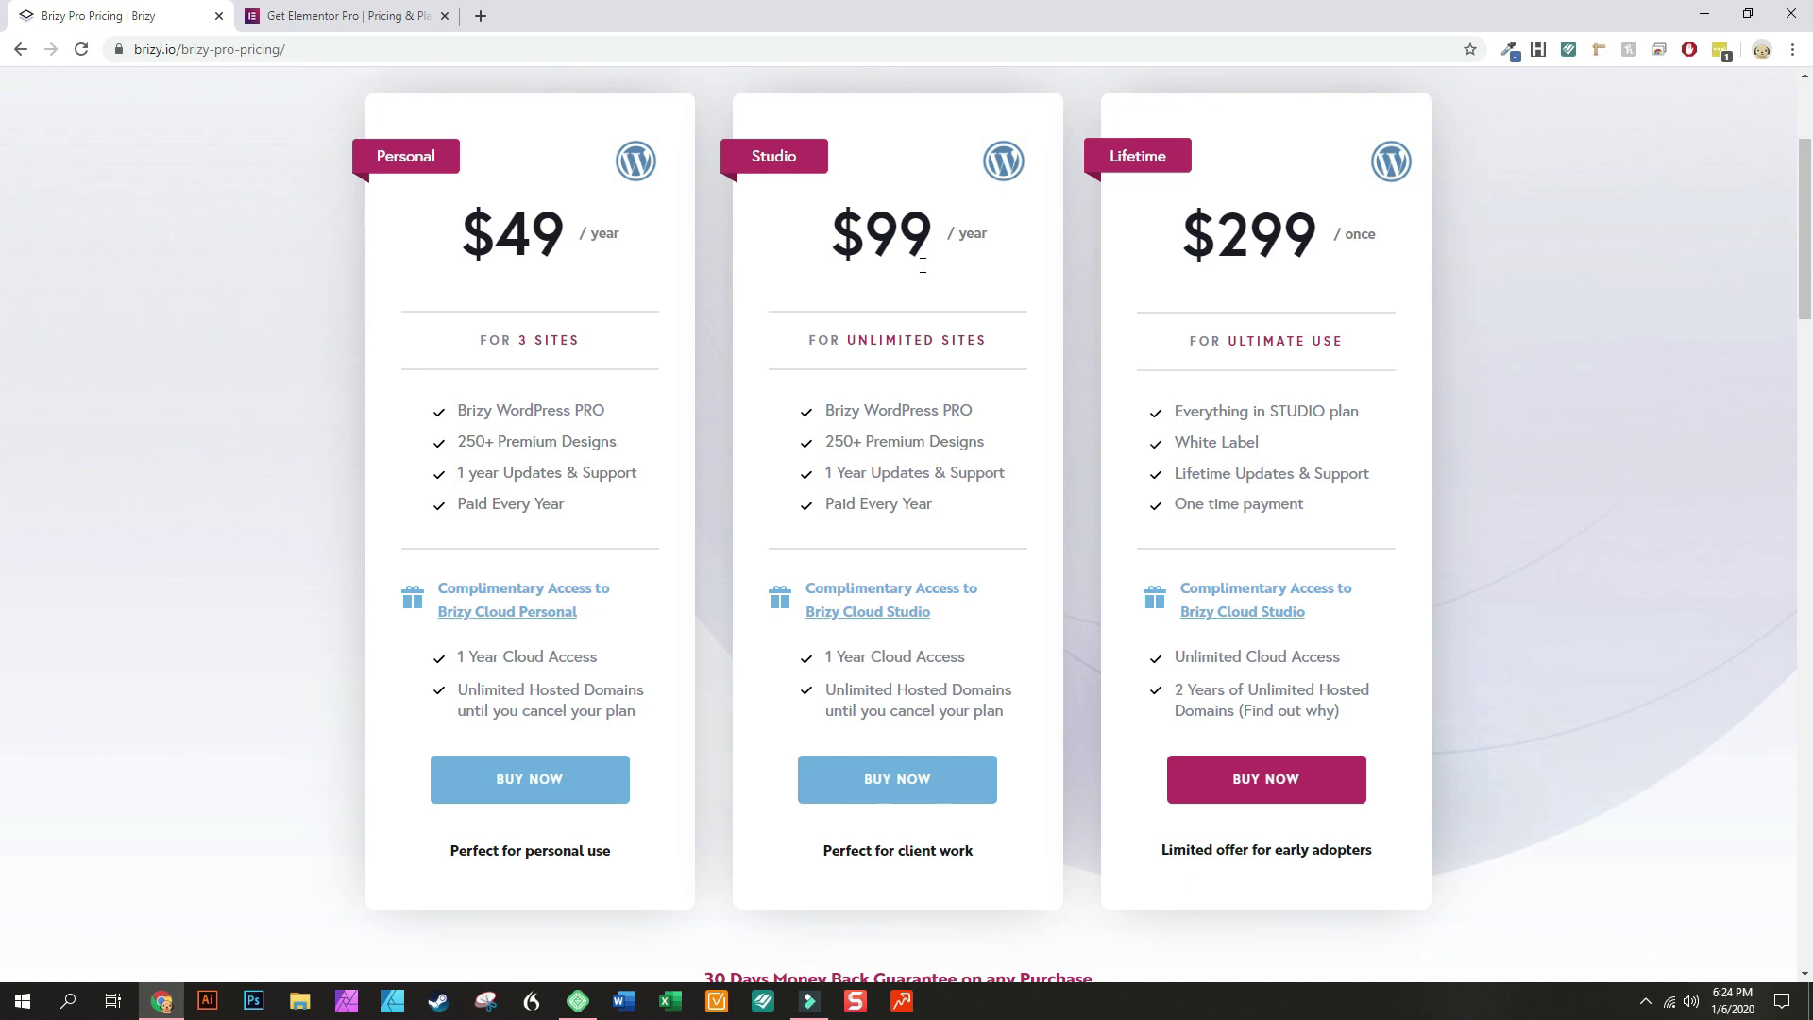
{"action": "left_click", "coordinate": [480, 27]}
Reach the Elegant Themes homepage via divi.com and a Google search for 'elegant themes'
{"action": "type", "text": "divi"}
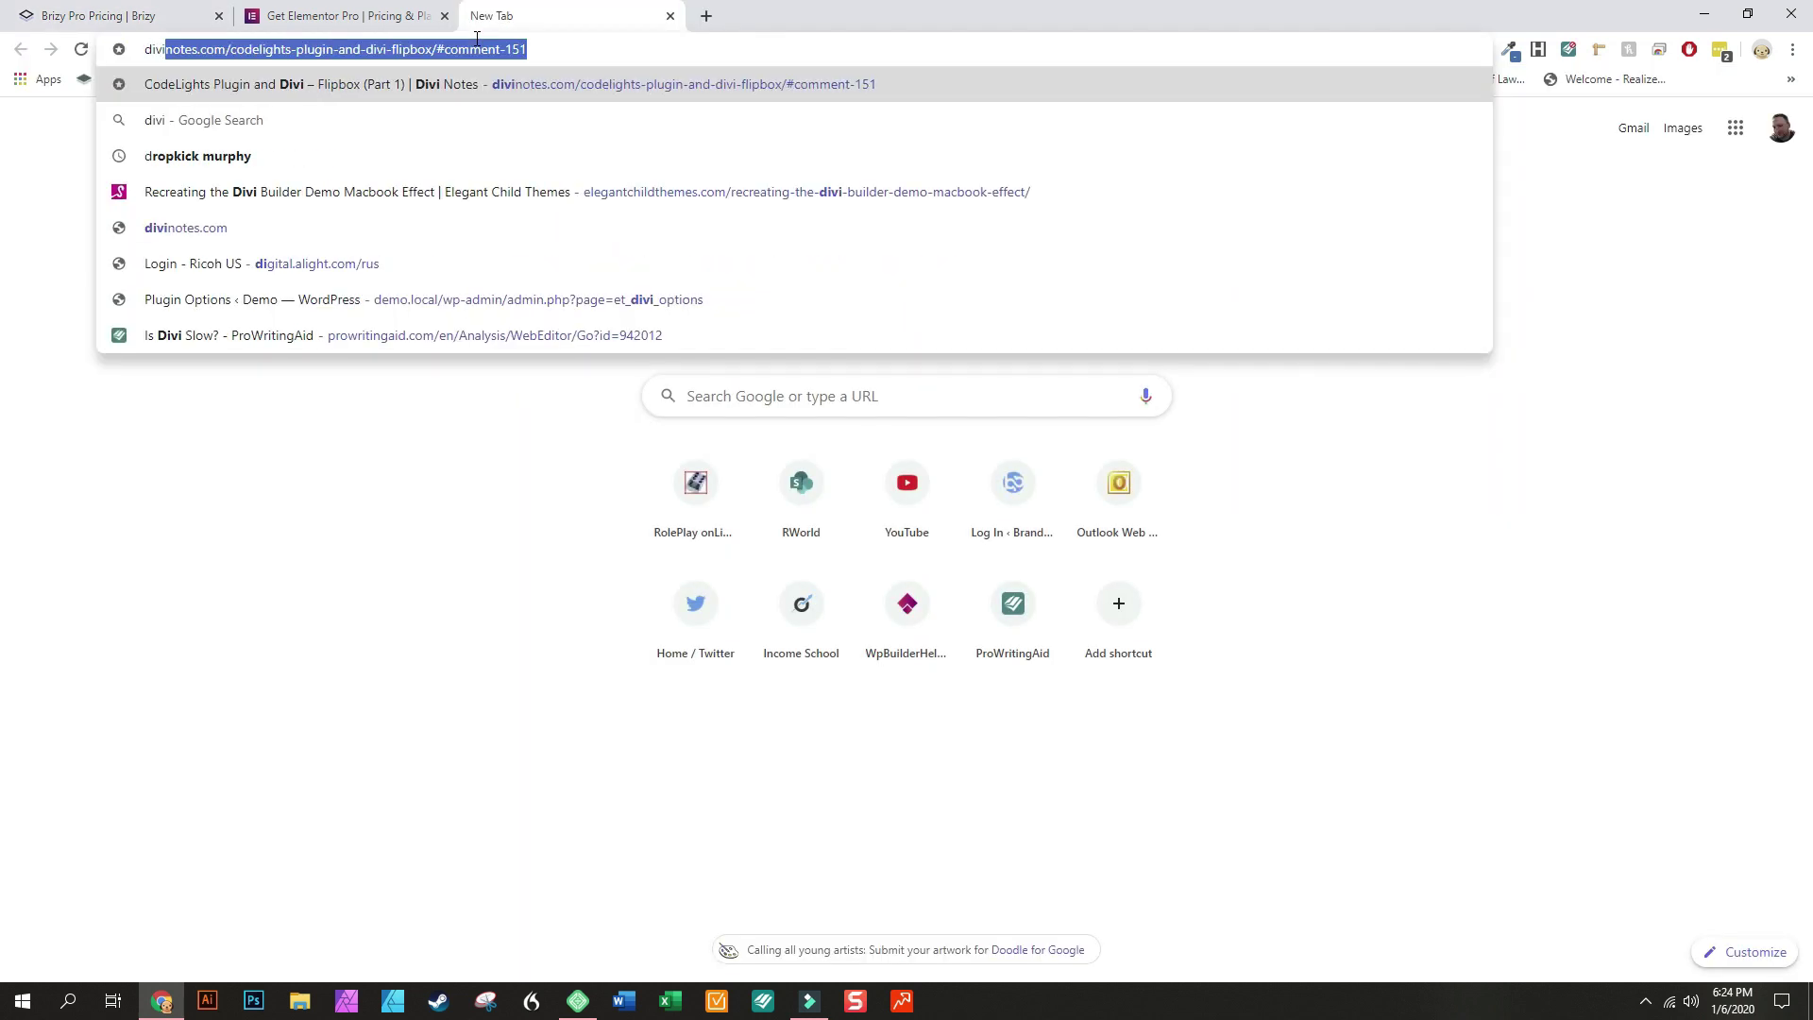
{"action": "type", "text": ".com"}
{"action": "key", "text": "Return"}
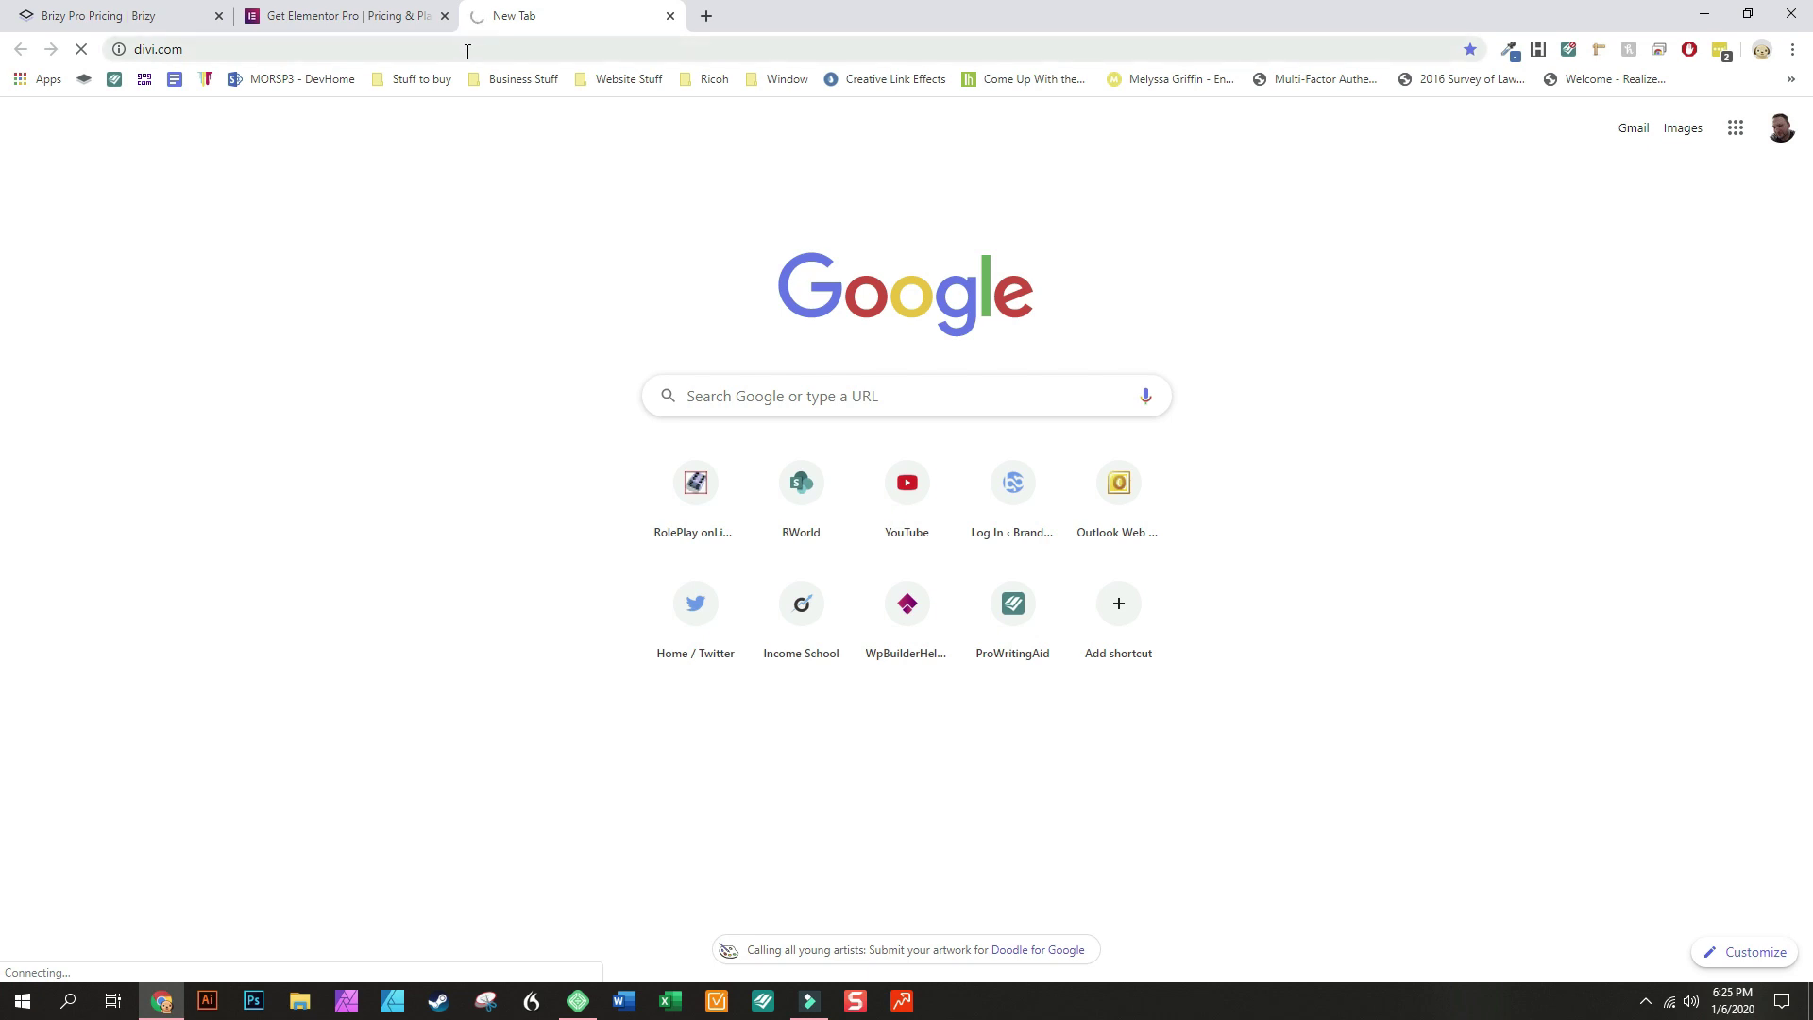
{"action": "left_click", "coordinate": [468, 52]}
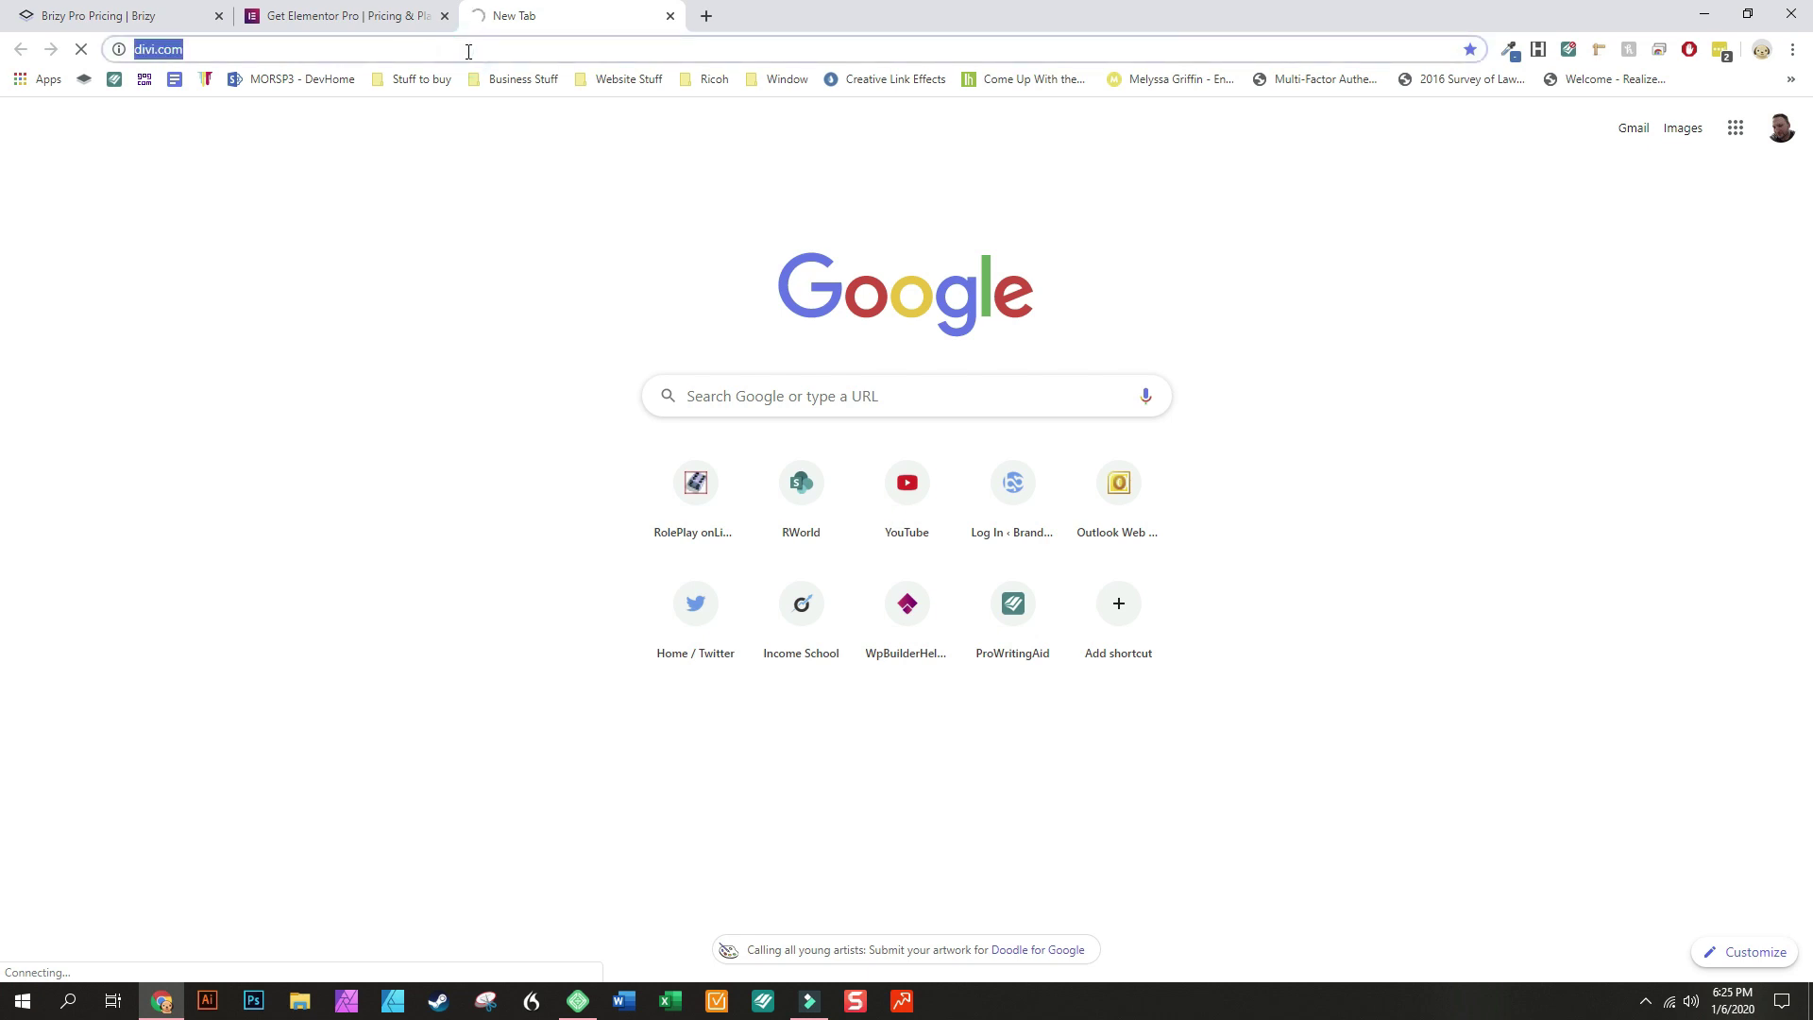
{"action": "type", "text": "elegant t"}
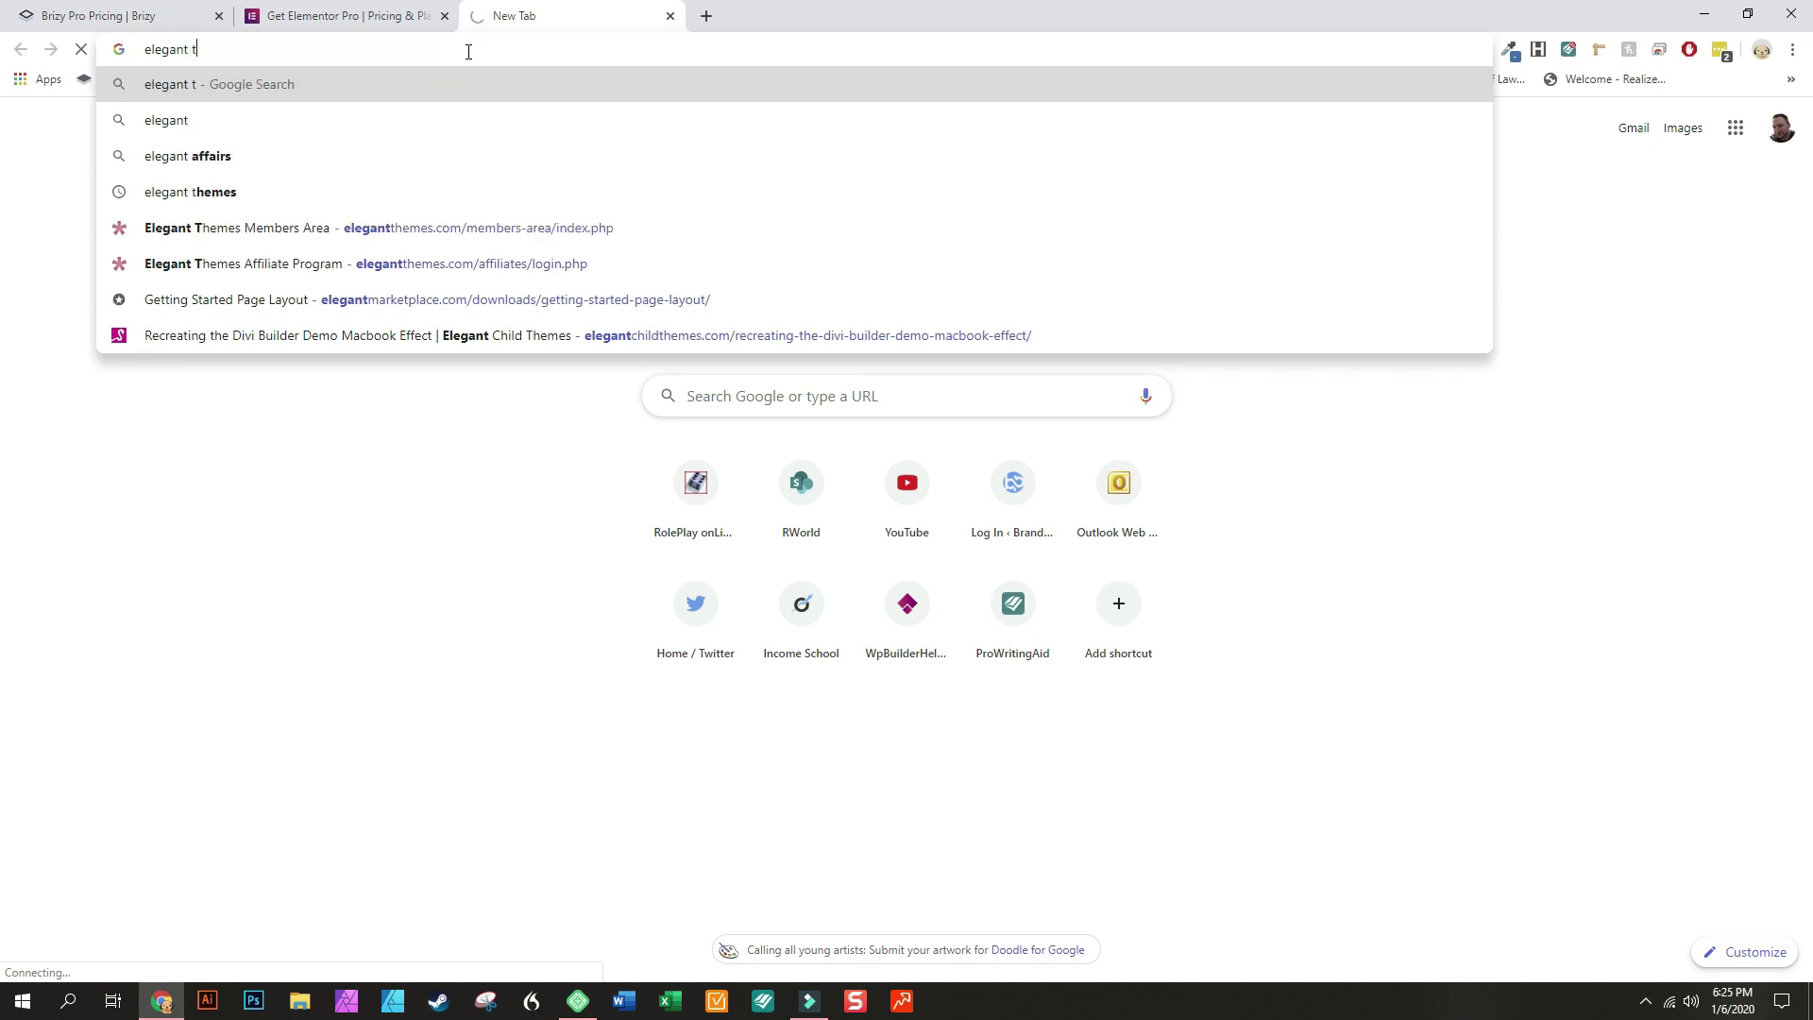
{"action": "type", "text": "hemes"}
{"action": "key", "text": "Return"}
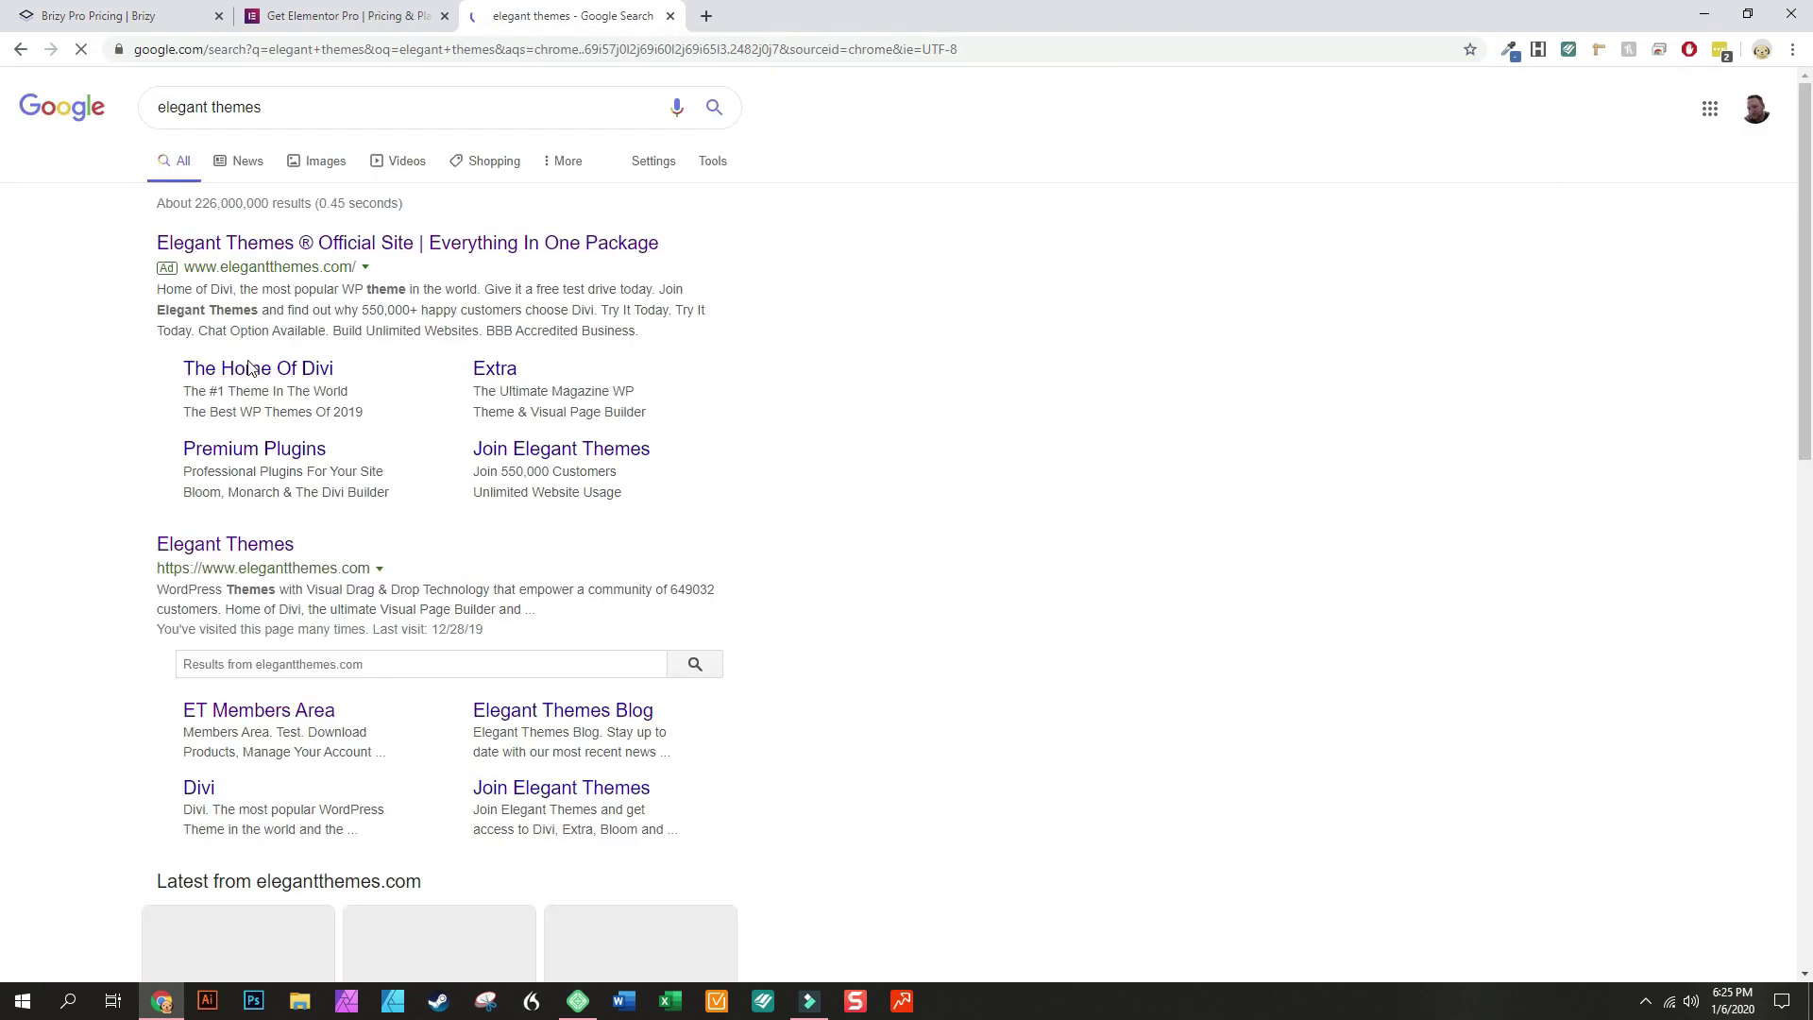
{"action": "left_click", "coordinate": [220, 548]}
{"action": "left_click", "coordinate": [220, 550]}
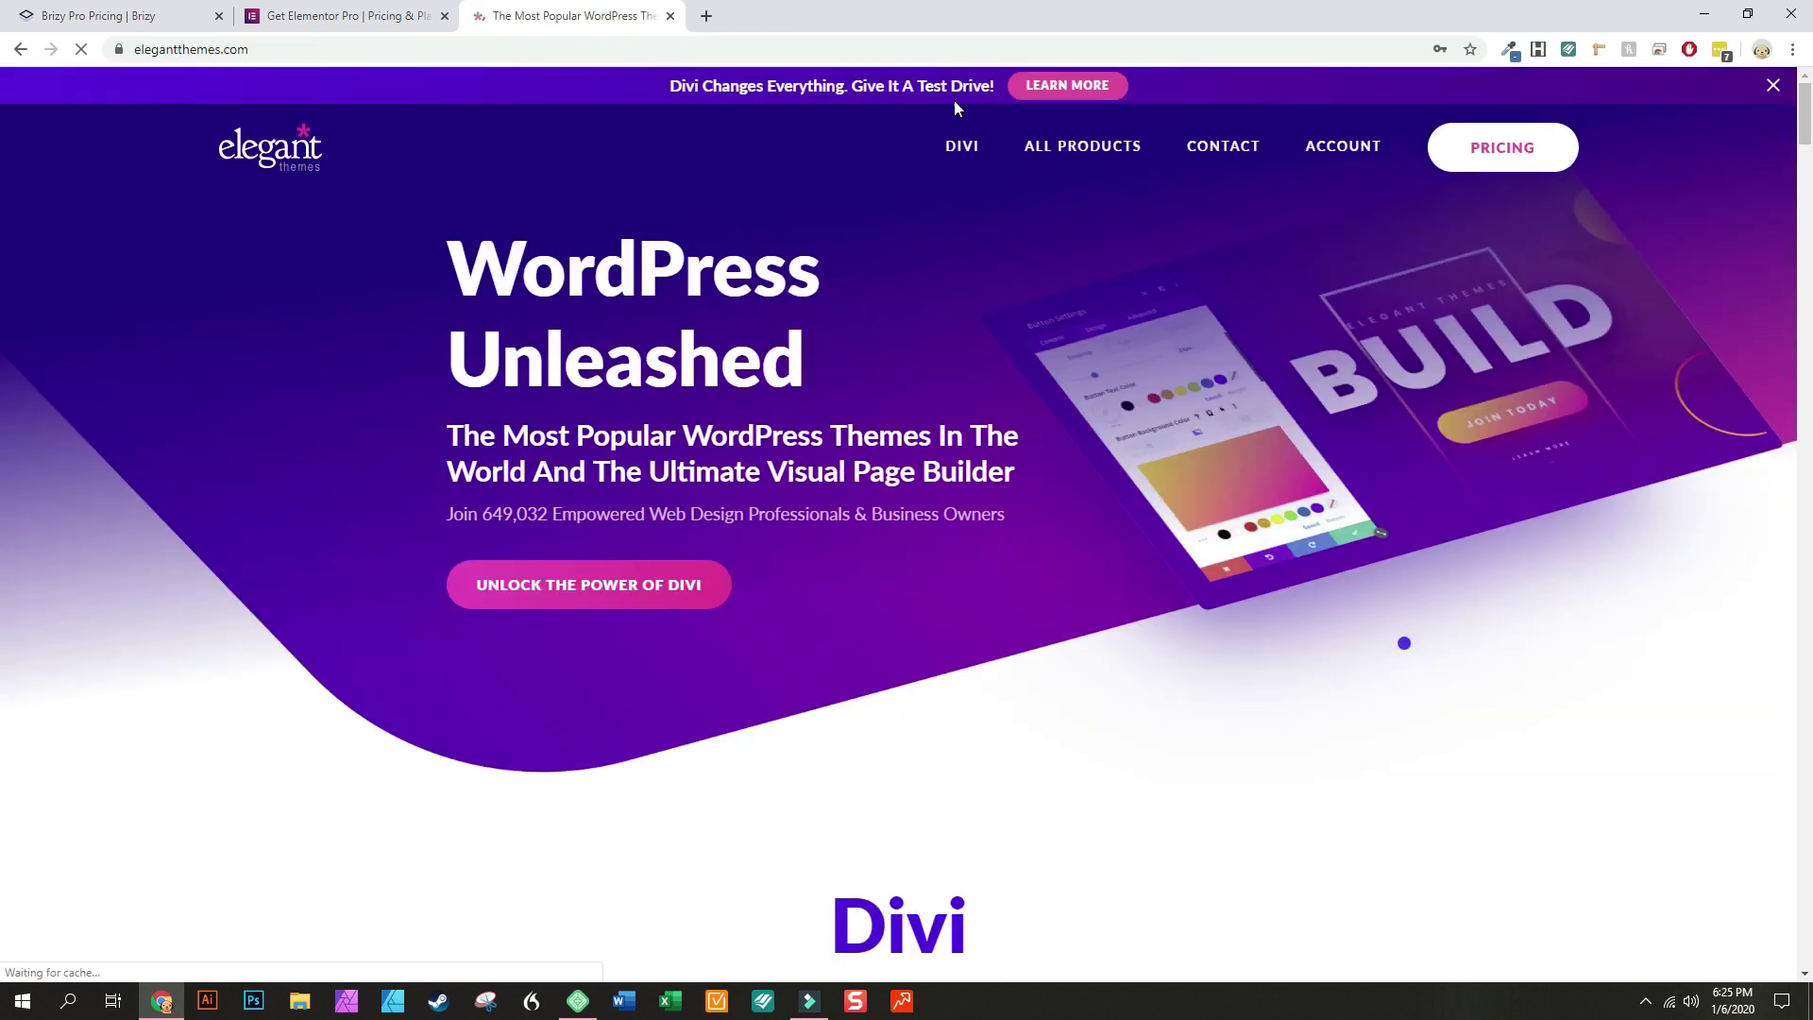
Open the Elegant Themes pricing page and review the $89 yearly and $249 lifetime plans
{"action": "left_click", "coordinate": [1493, 164]}
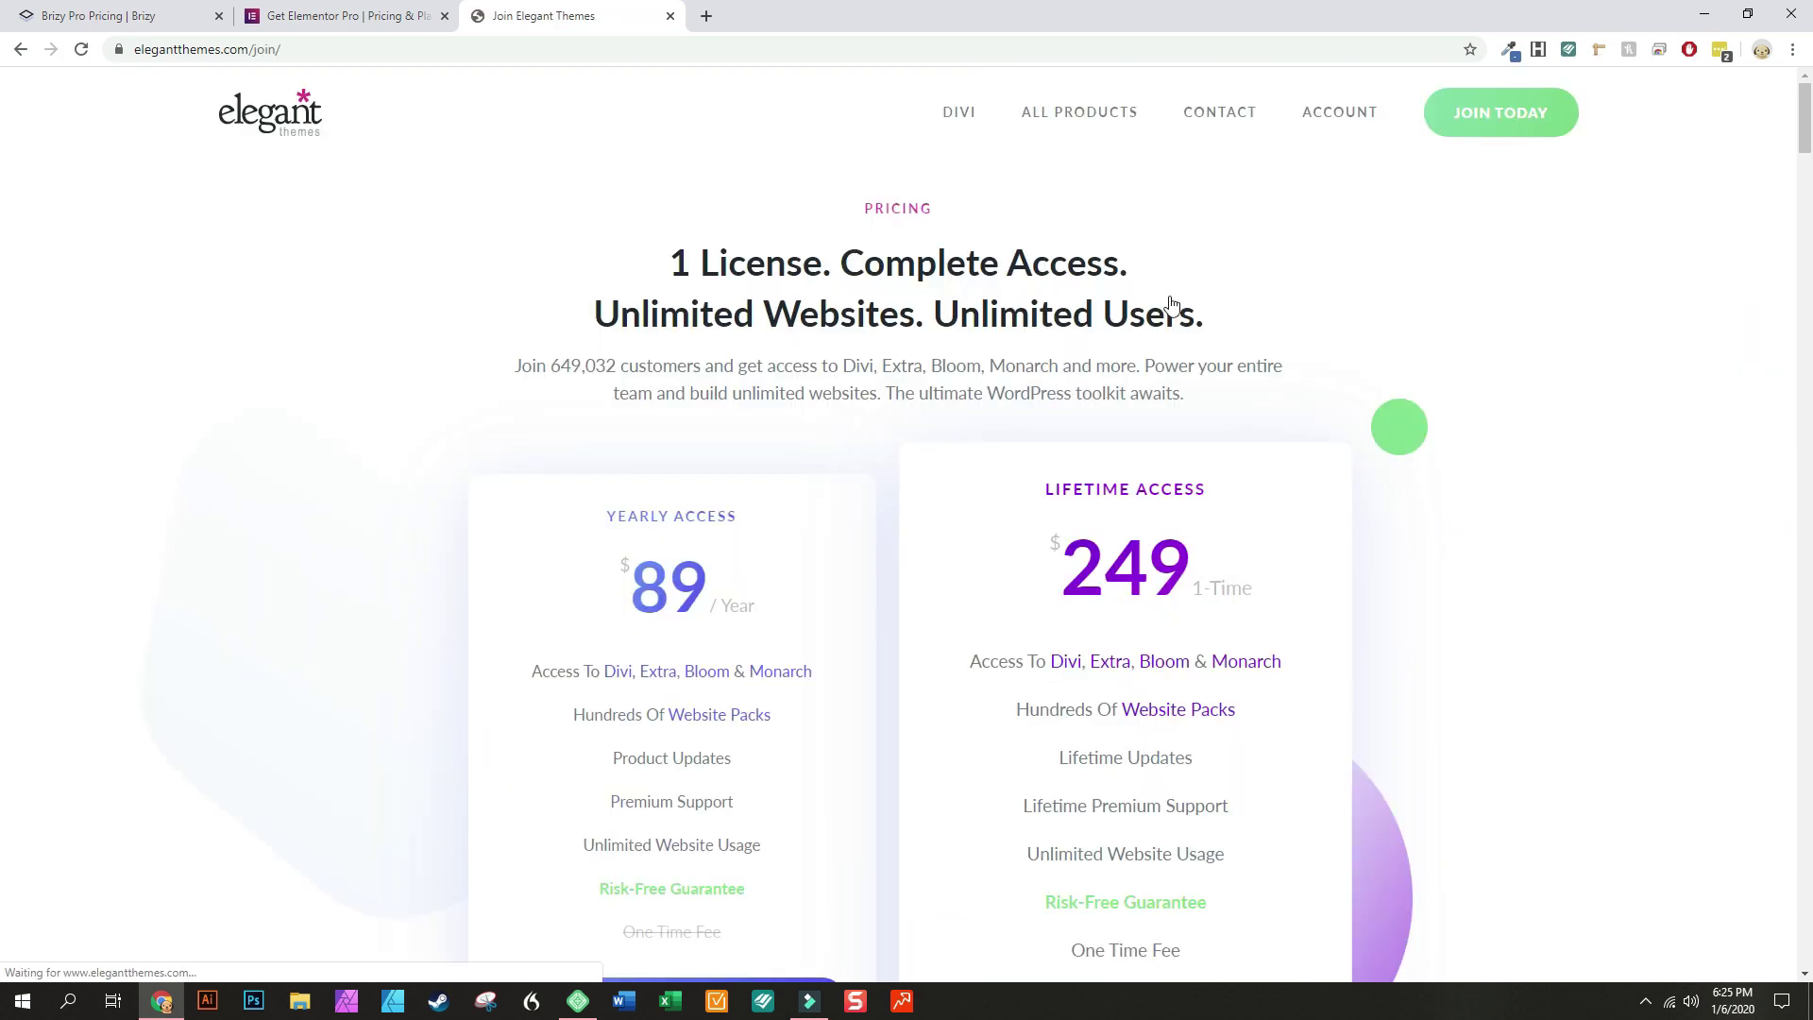
{"action": "scroll", "coordinate": [1147, 344], "scroll_direction": "down", "scroll_amount": 3}
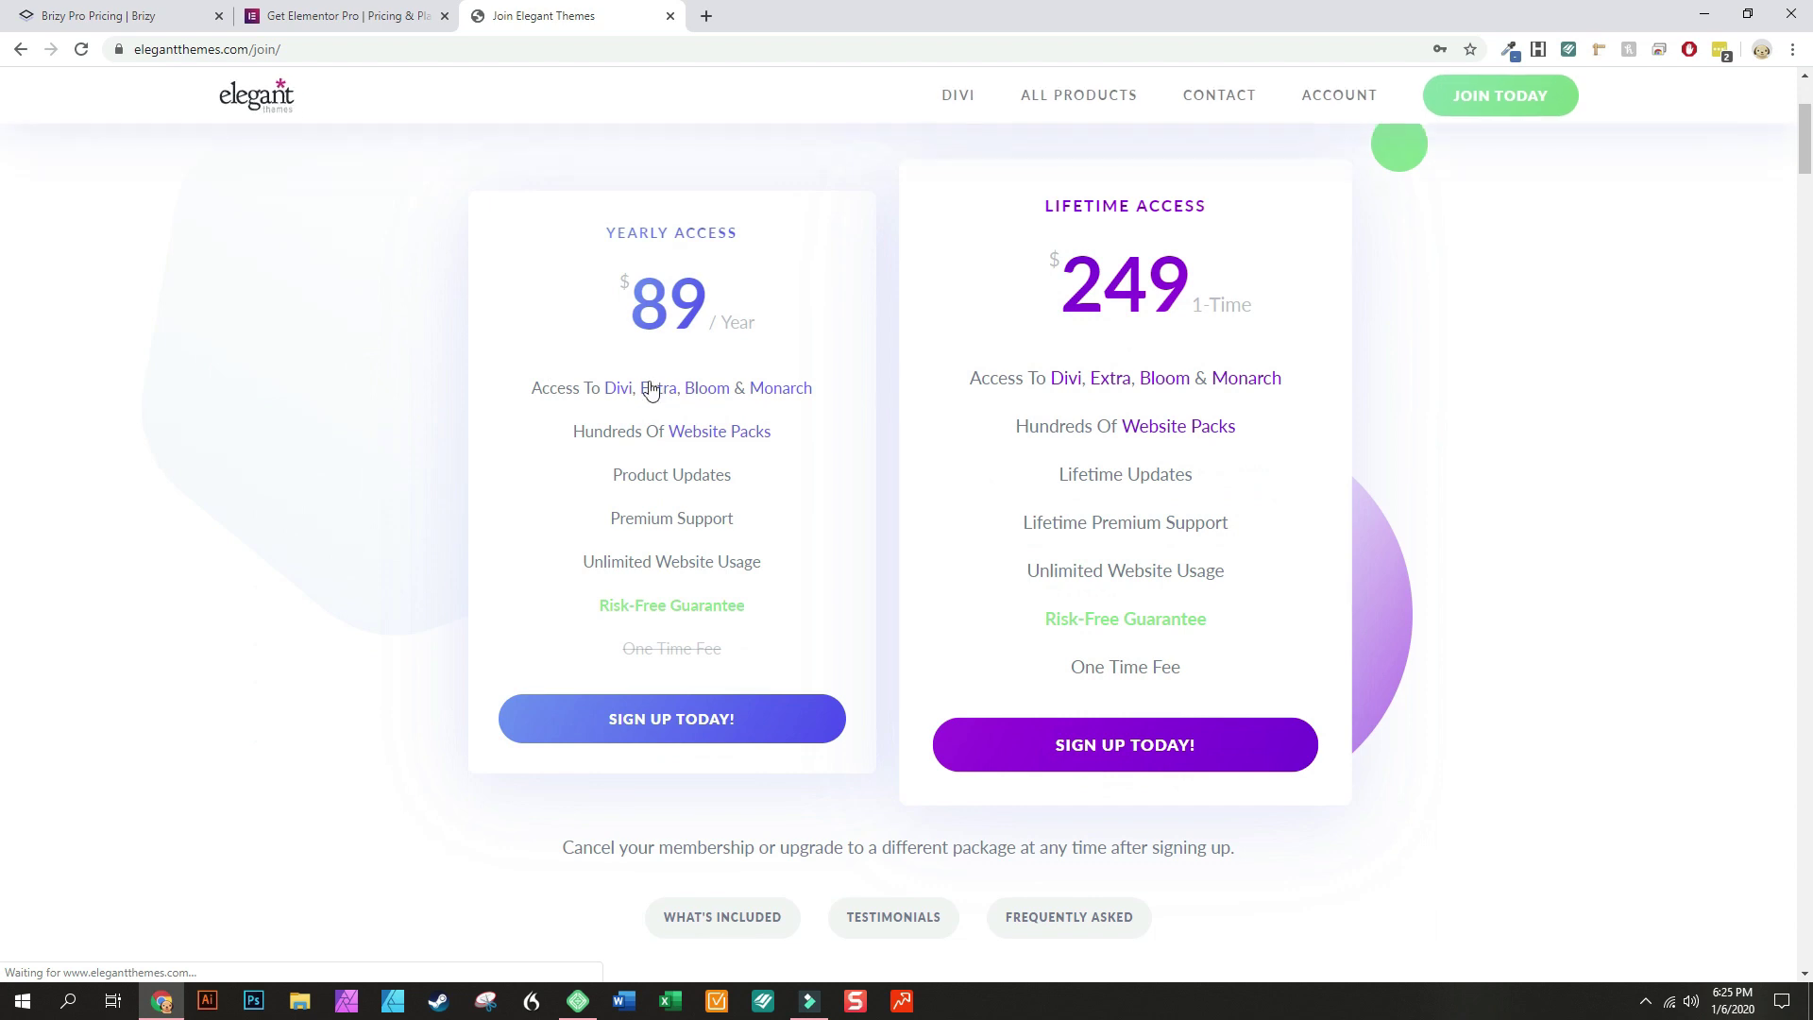
{"action": "mouse_move", "coordinate": [651, 389]}
{"action": "scroll", "coordinate": [709, 389], "scroll_direction": "up", "scroll_amount": 1}
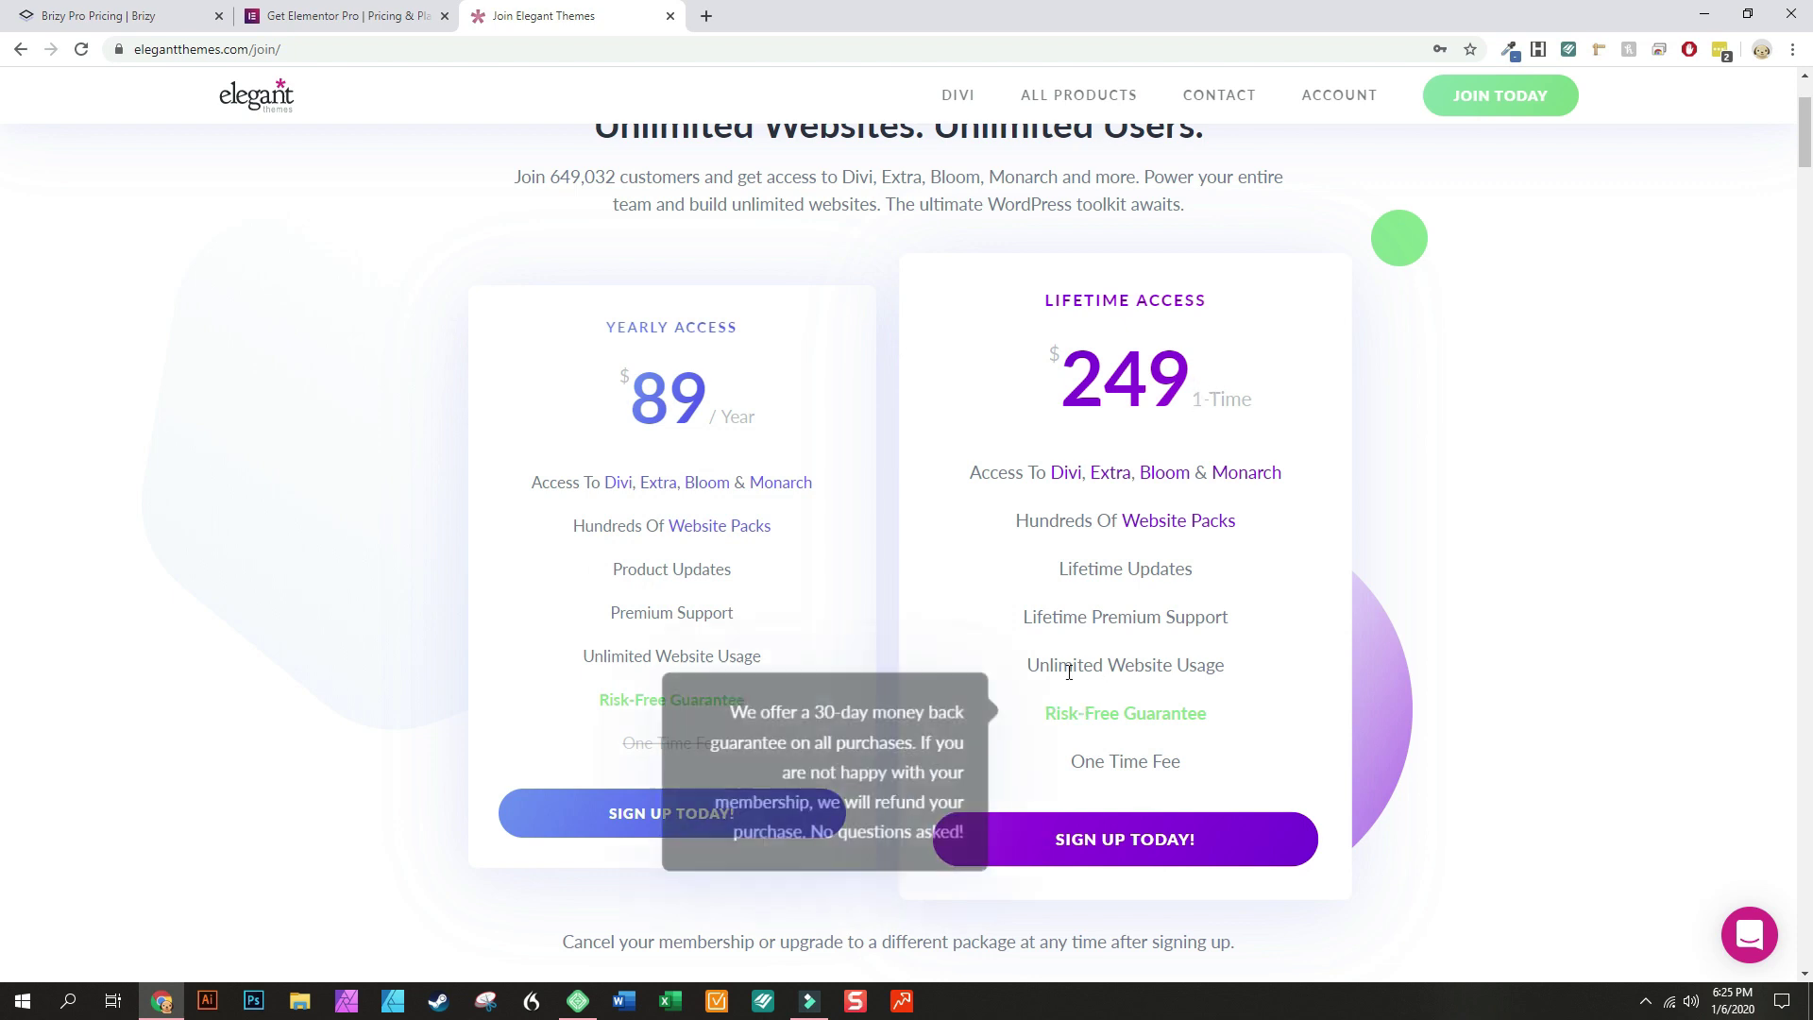
{"action": "mouse_move", "coordinate": [1089, 664]}
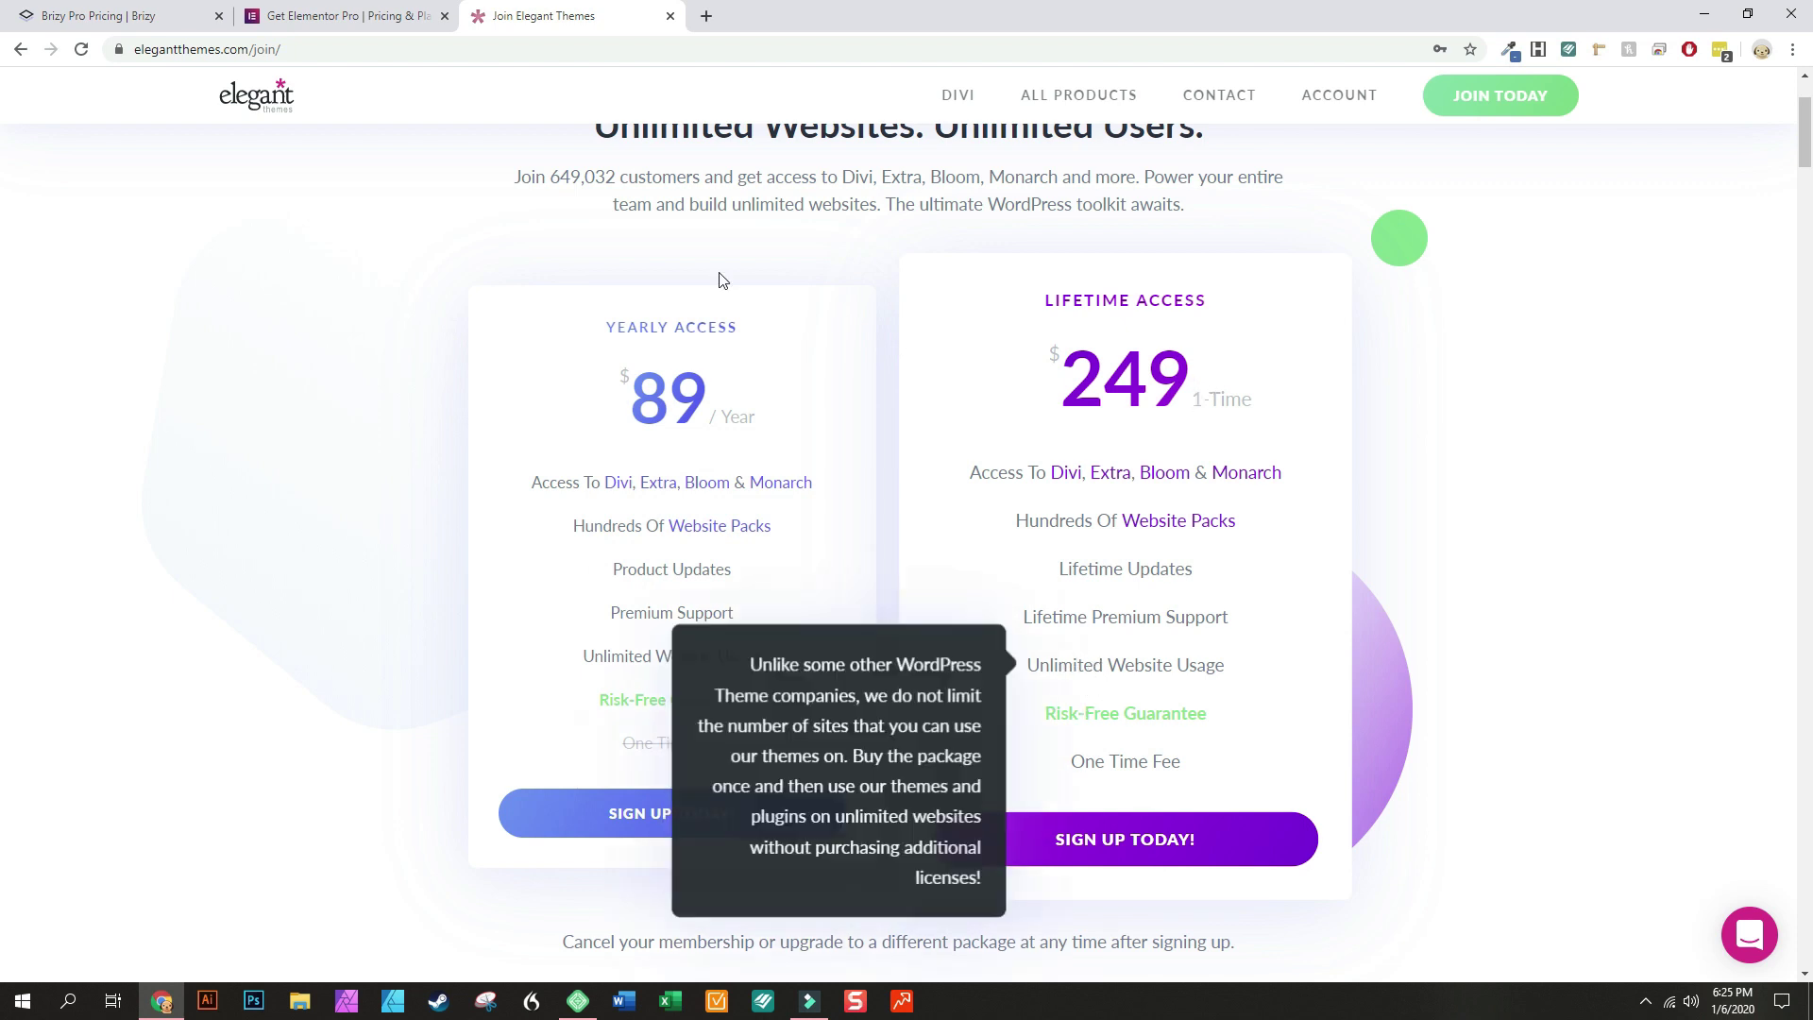
Compare against the Brizy and Elementor tabs, then dismiss the risk-free guarantee popup
{"action": "left_click", "coordinate": [129, 24]}
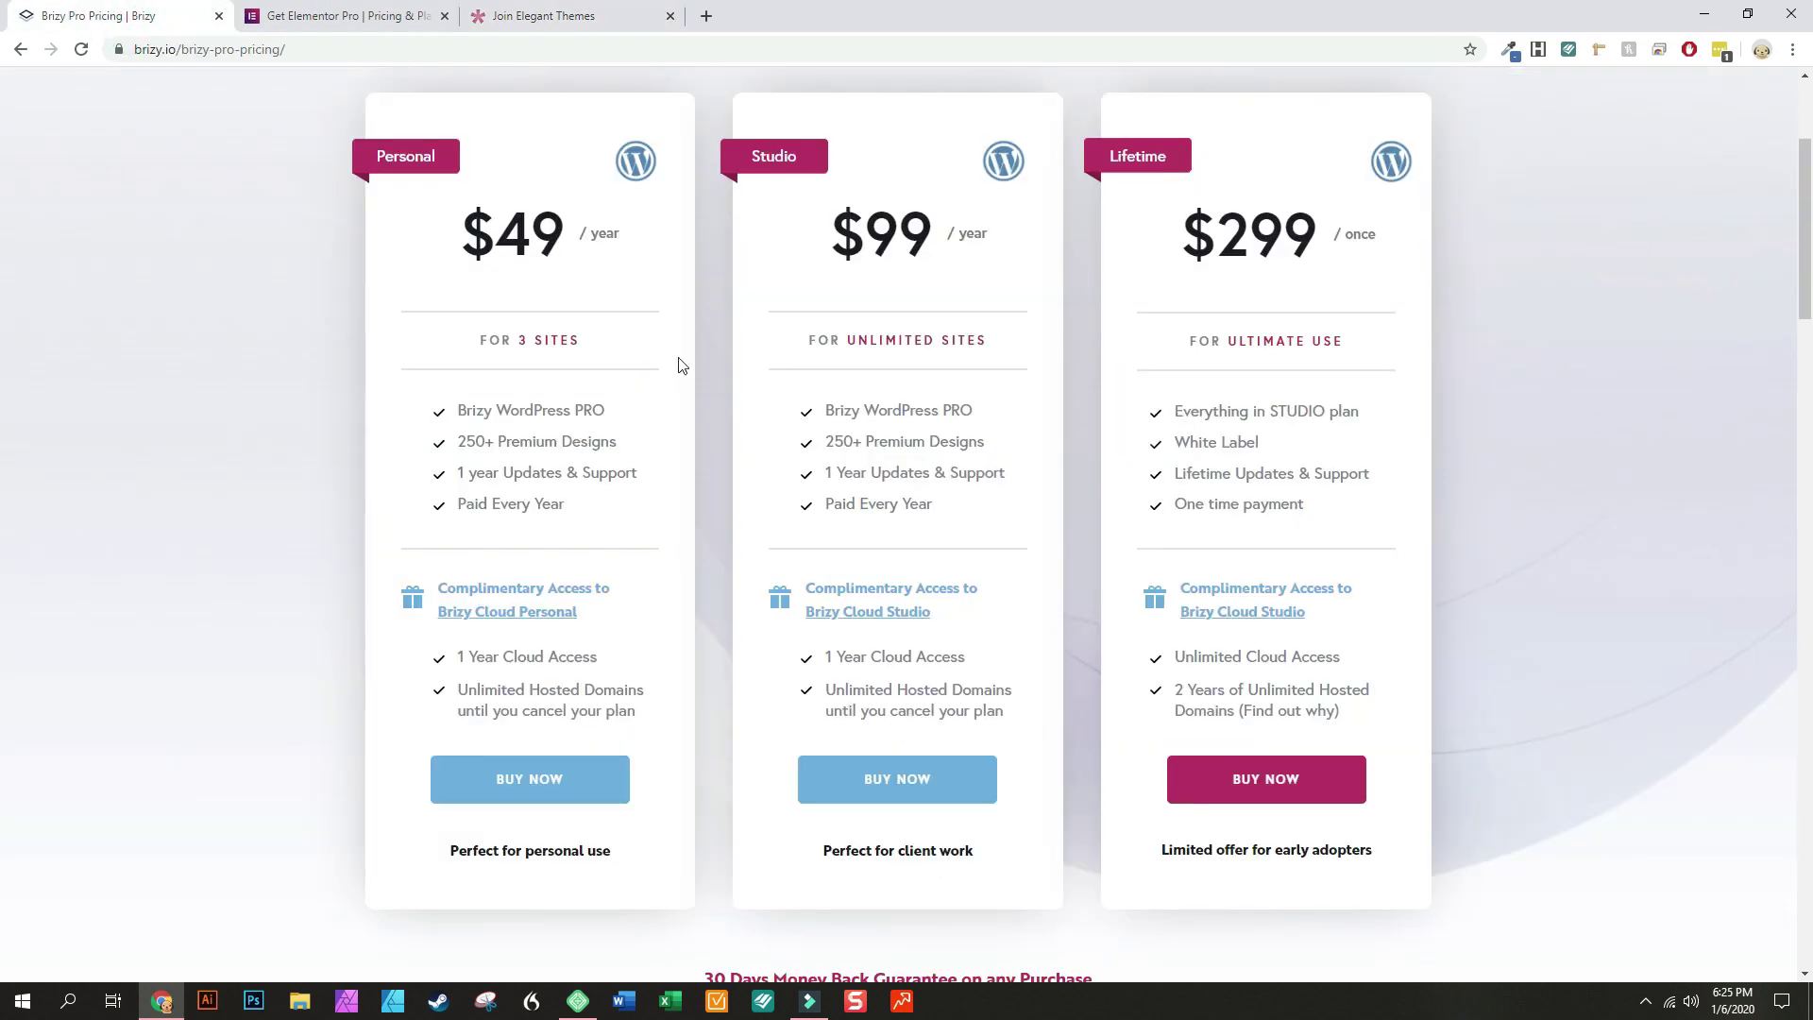
{"action": "left_click", "coordinate": [355, 13]}
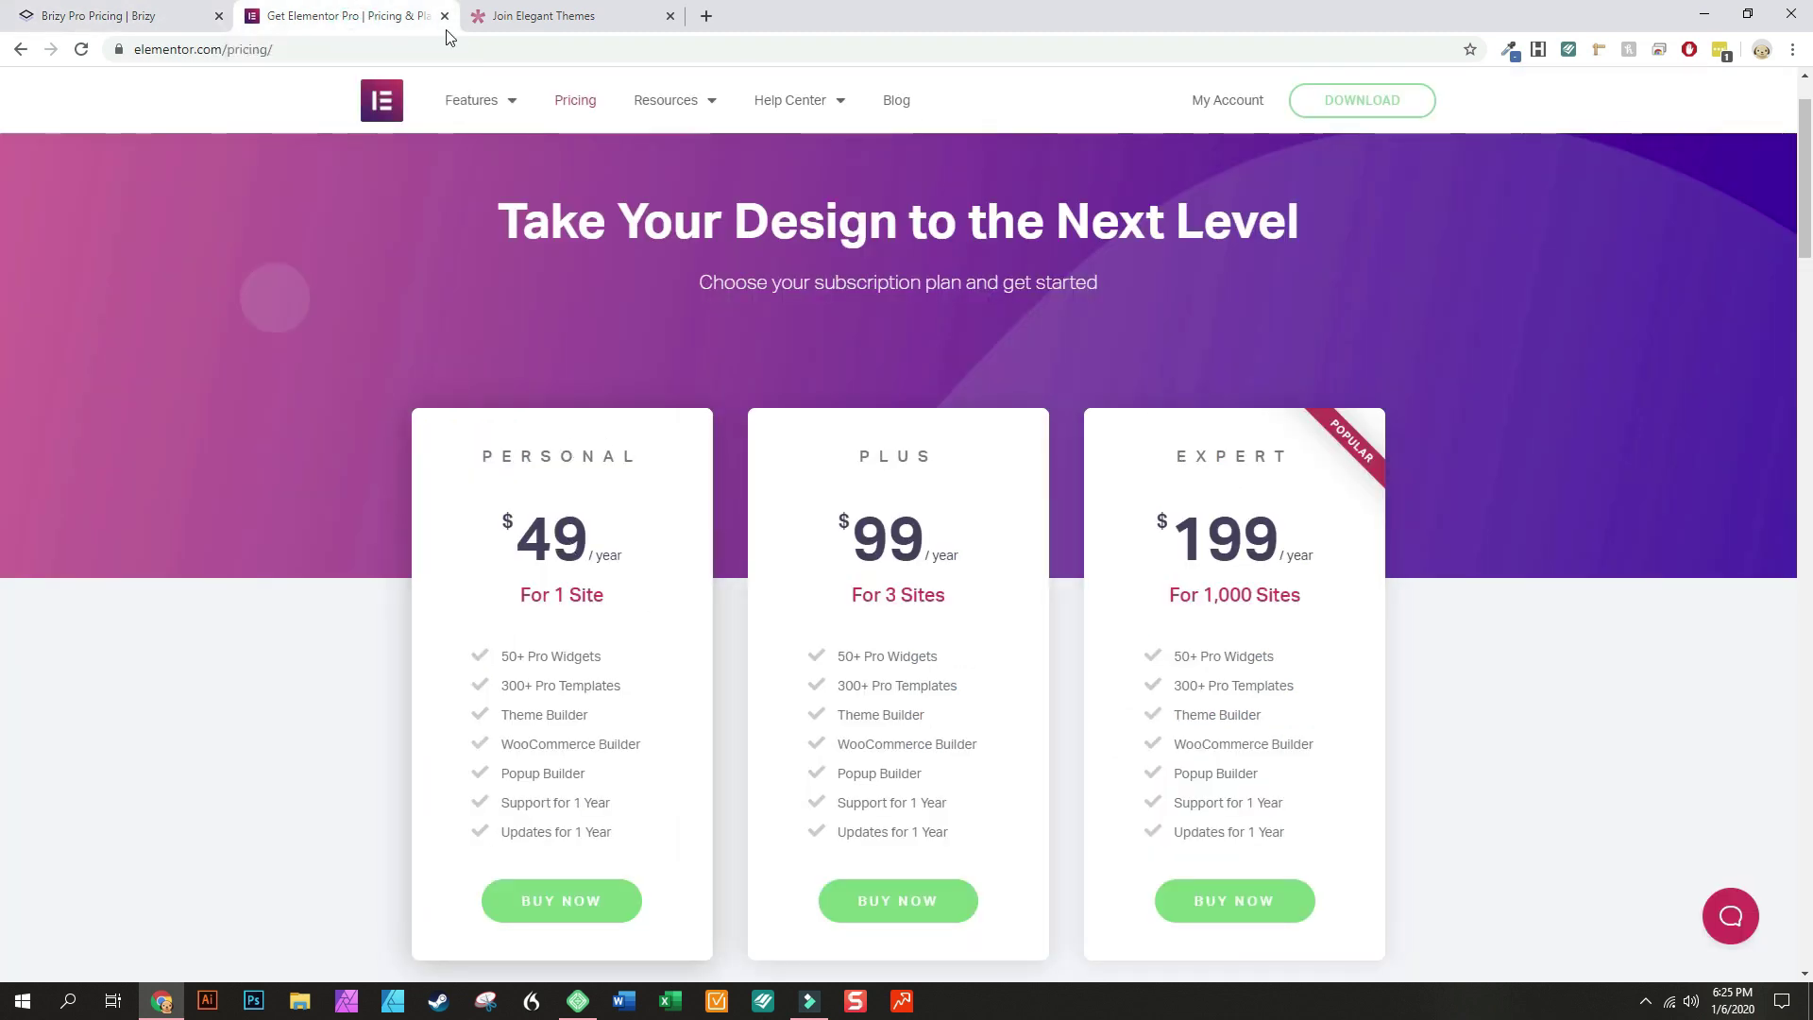
{"action": "left_click", "coordinate": [562, 16]}
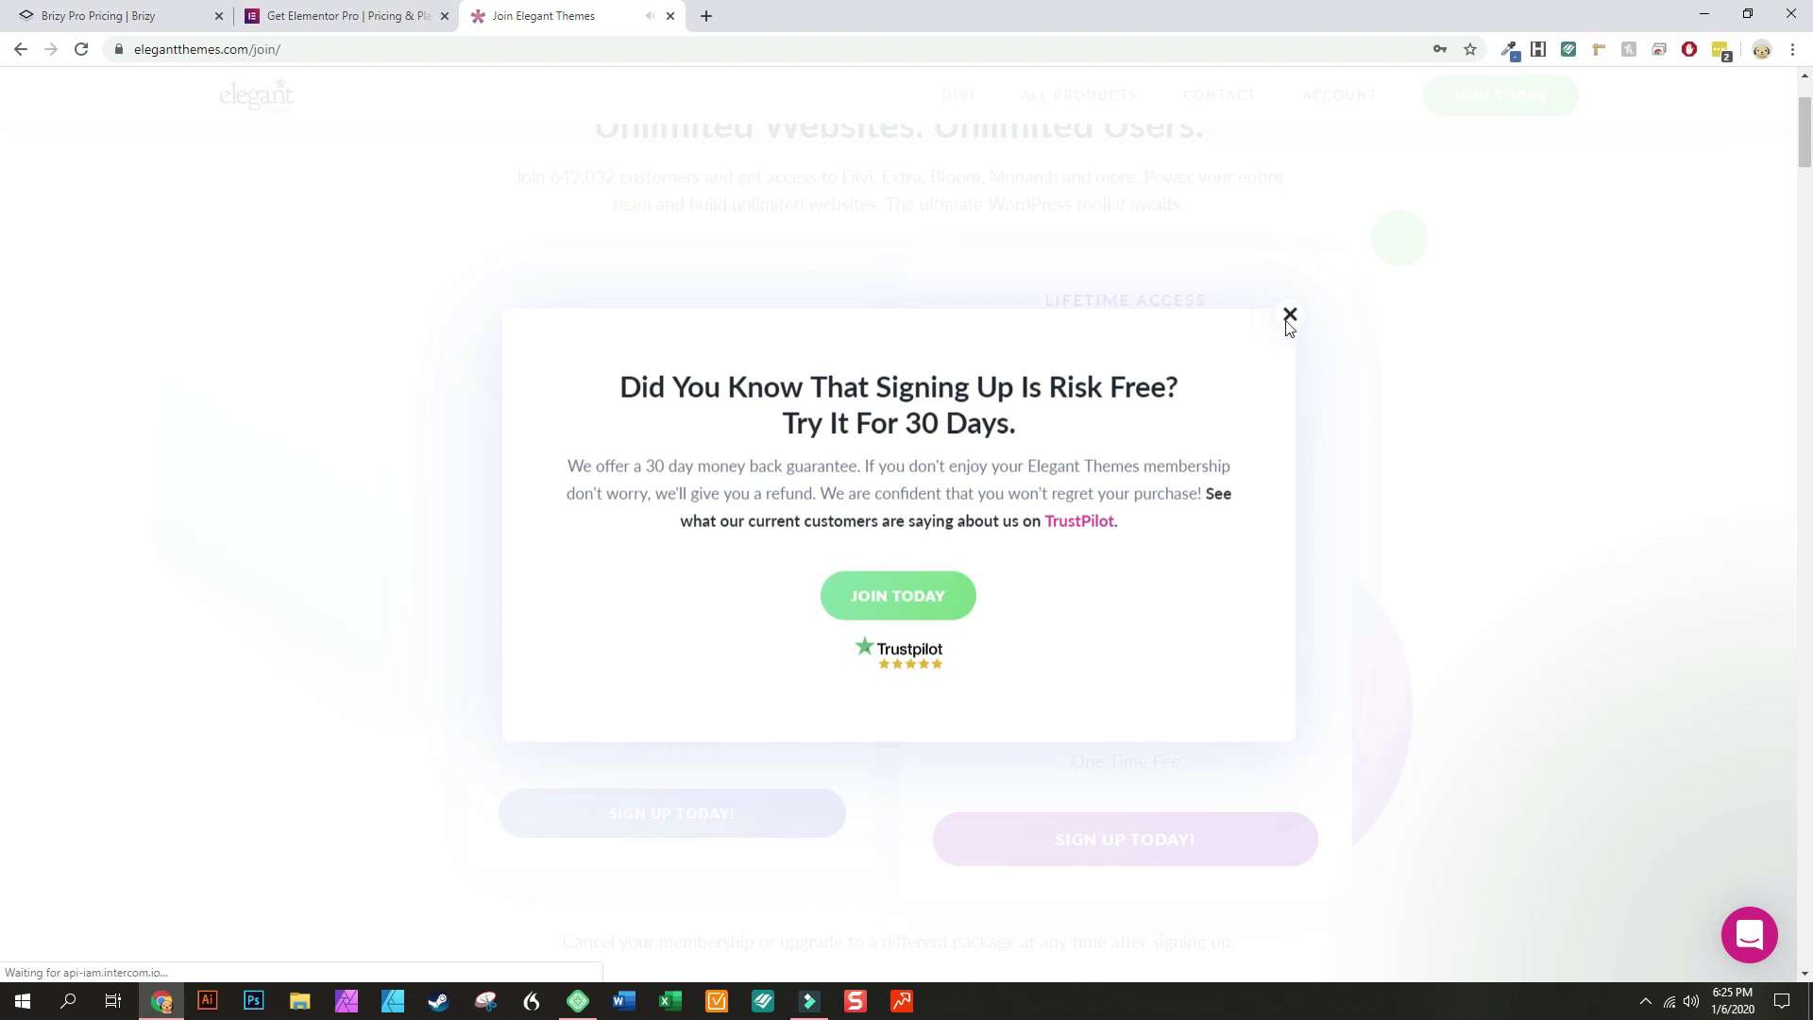
{"action": "left_click", "coordinate": [1290, 316]}
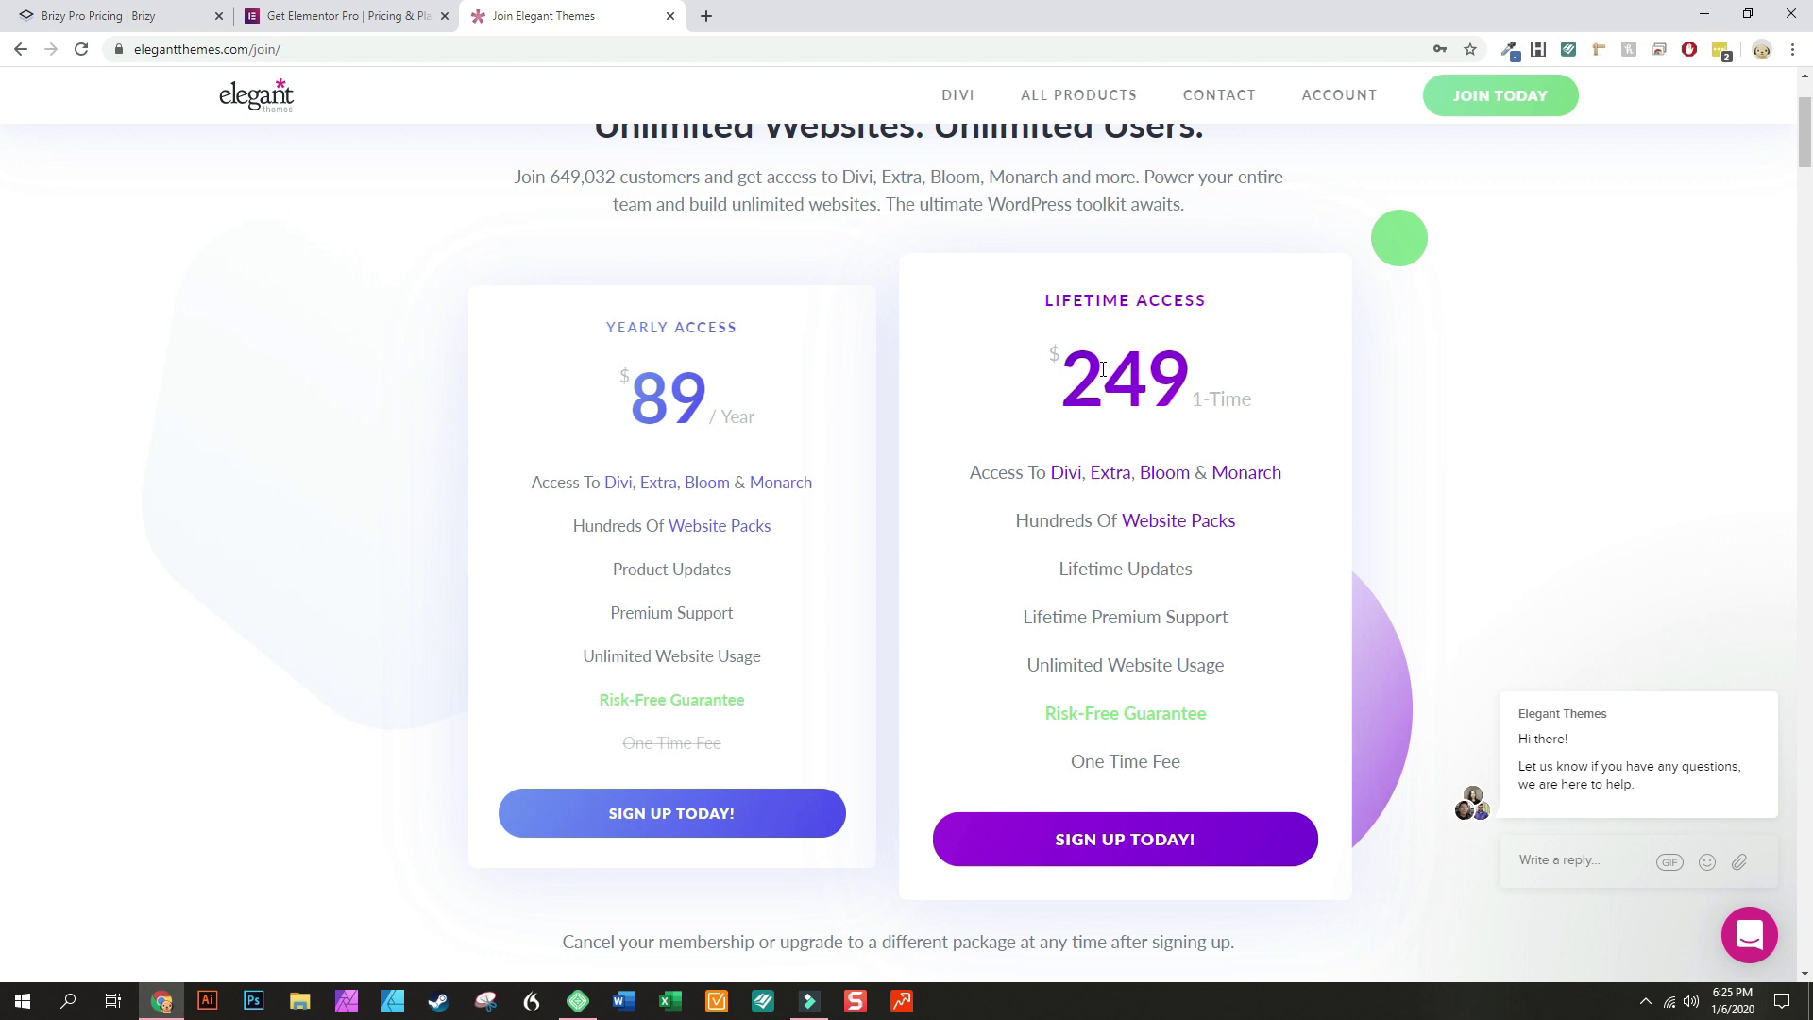
Return to Brizy Pro pricing and highlight the Personal and Studio plan prices
{"action": "left_click", "coordinate": [146, 17]}
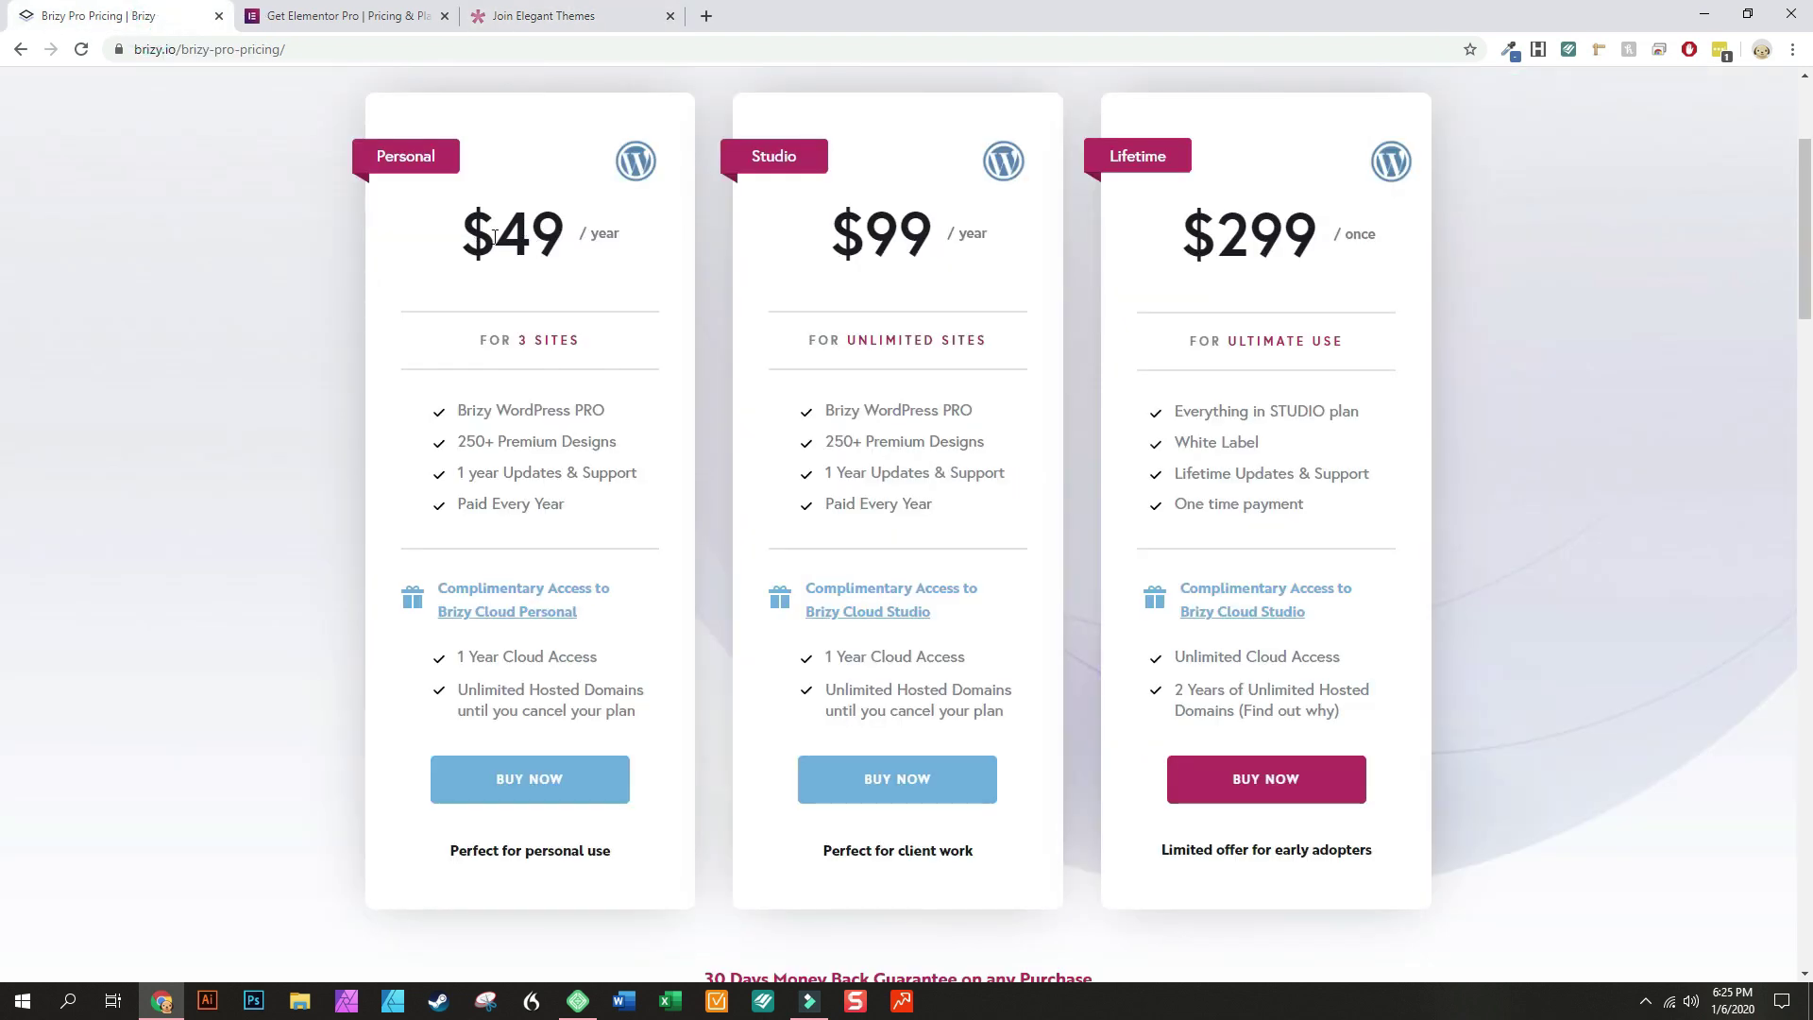
{"action": "left_click_drag", "start_coordinate": [495, 236], "coordinate": [1383, 266]}
{"action": "left_click", "coordinate": [1383, 266]}
{"action": "left_click", "coordinate": [349, 16]}
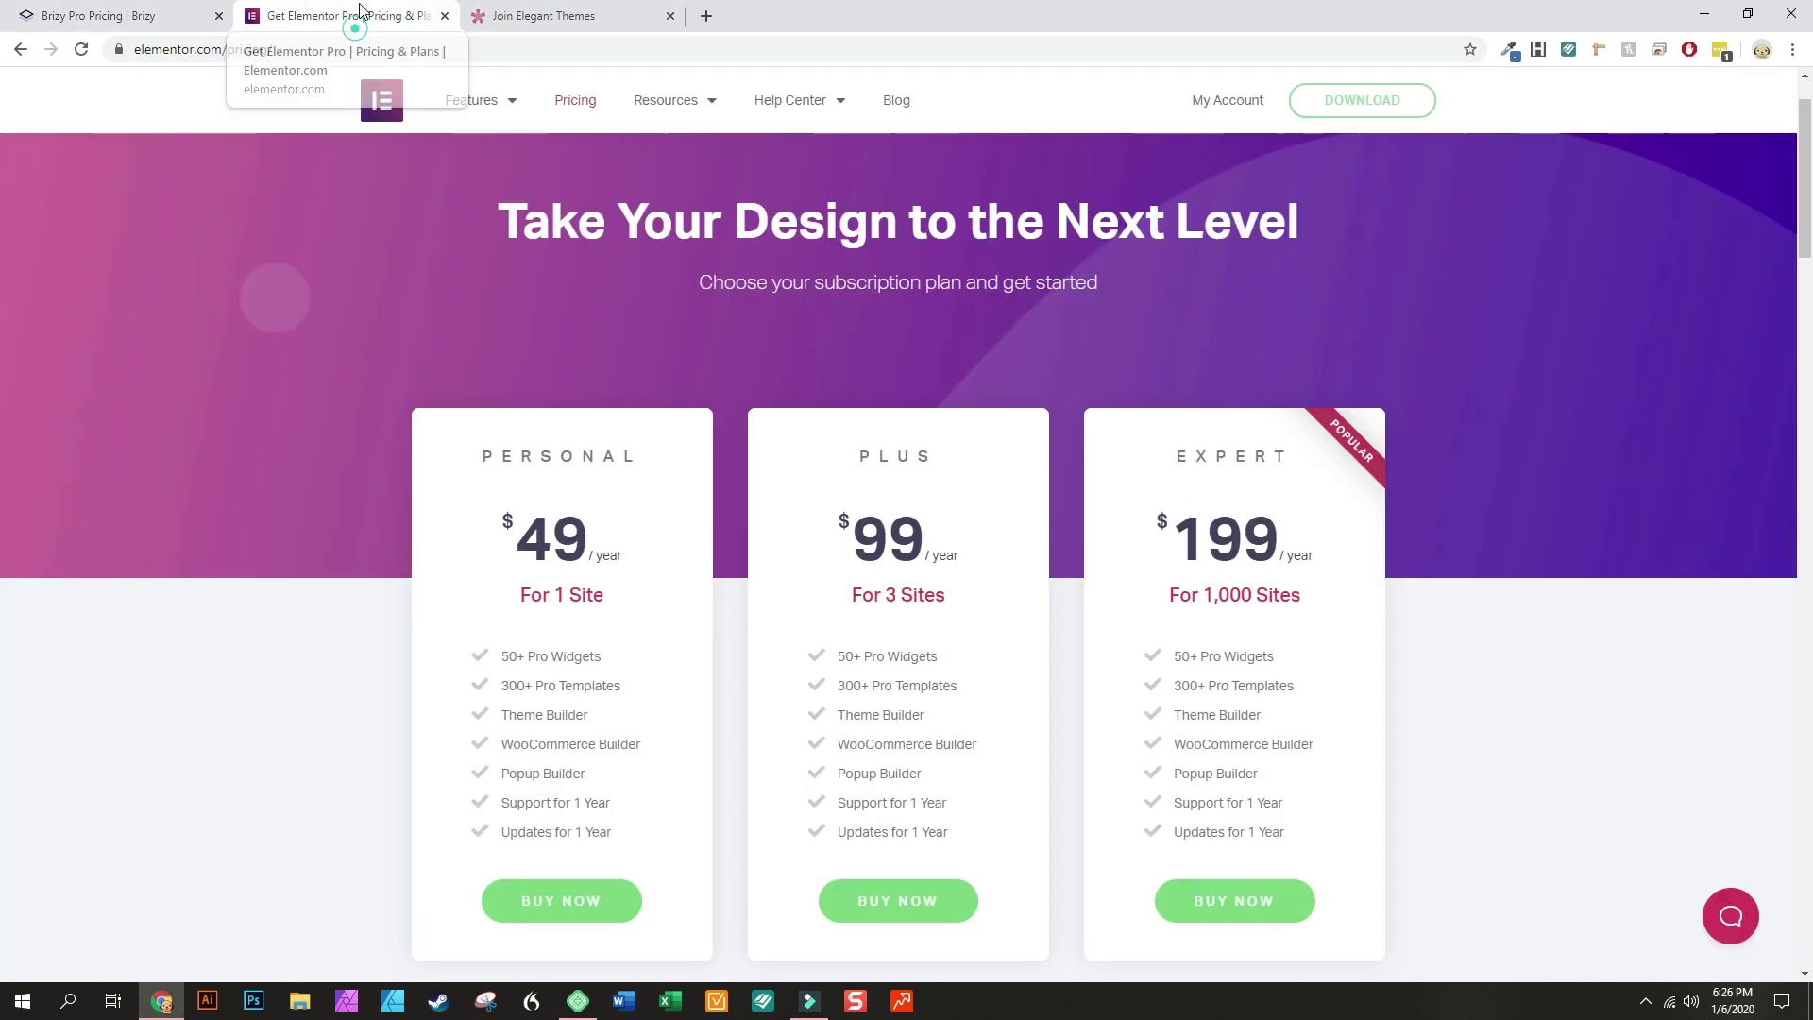
{"action": "left_click", "coordinate": [547, 8]}
{"action": "left_click", "coordinate": [377, 11]}
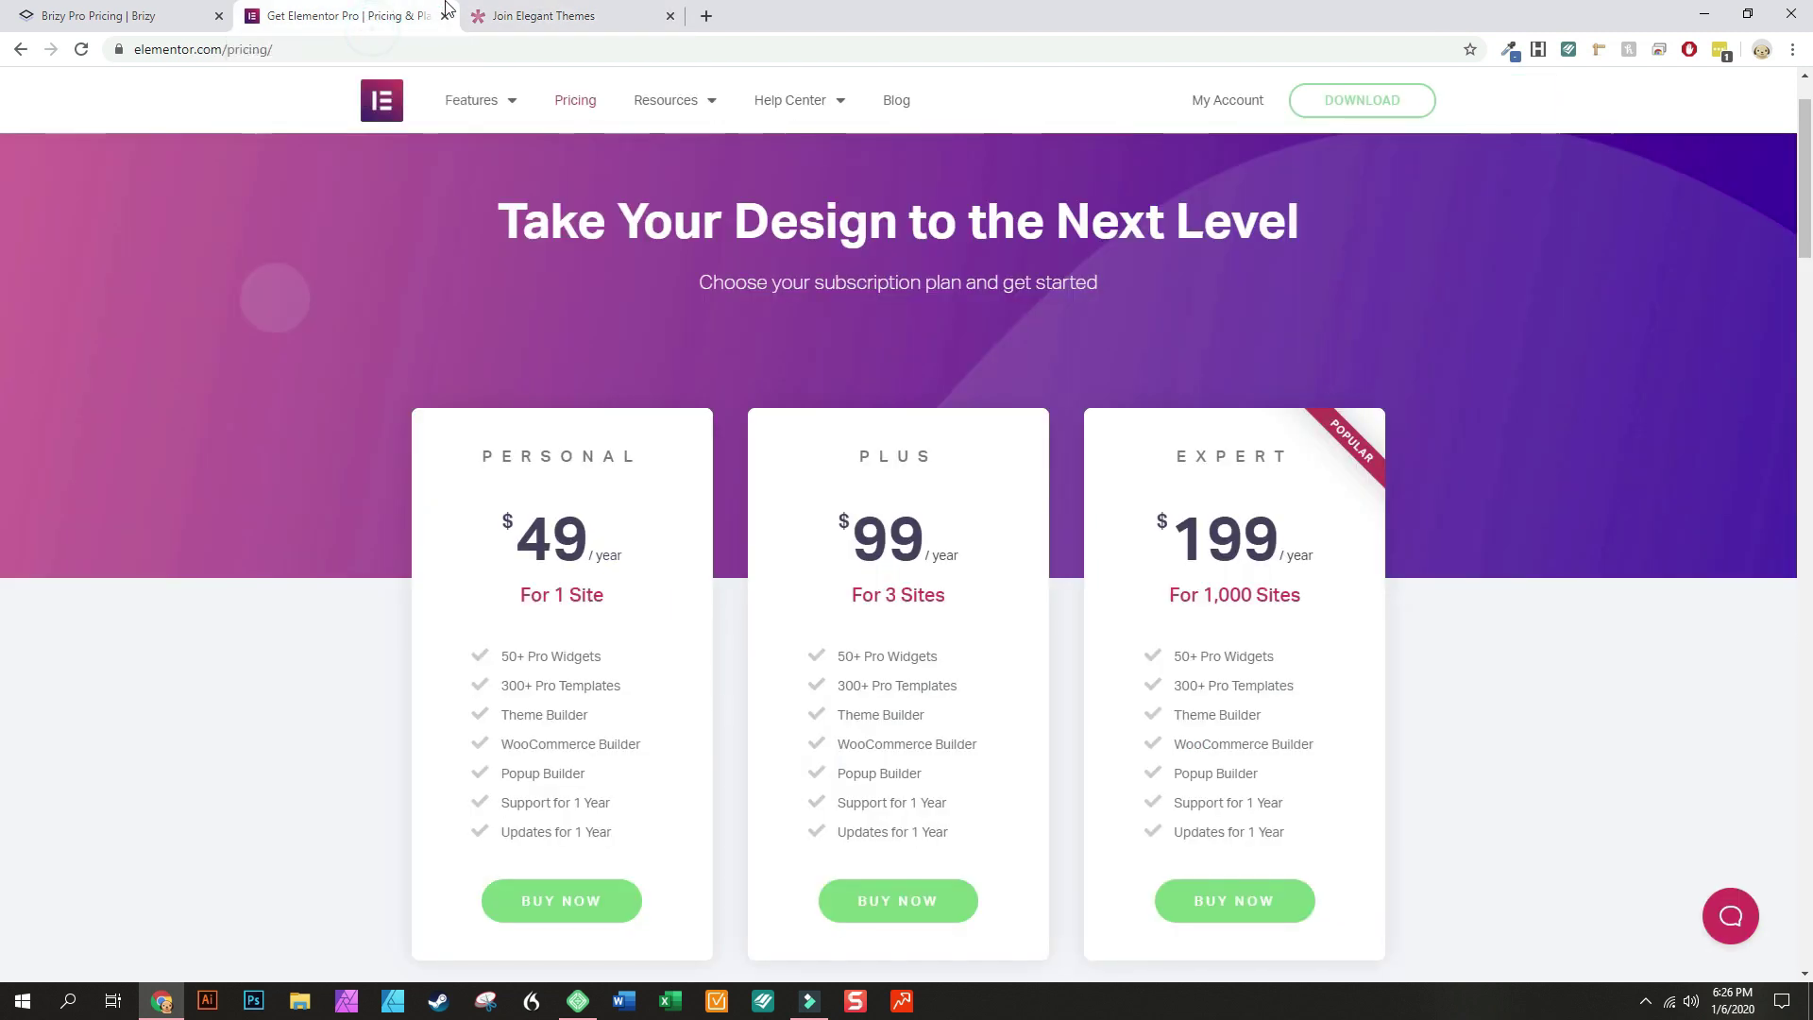
{"action": "left_click", "coordinate": [567, 10]}
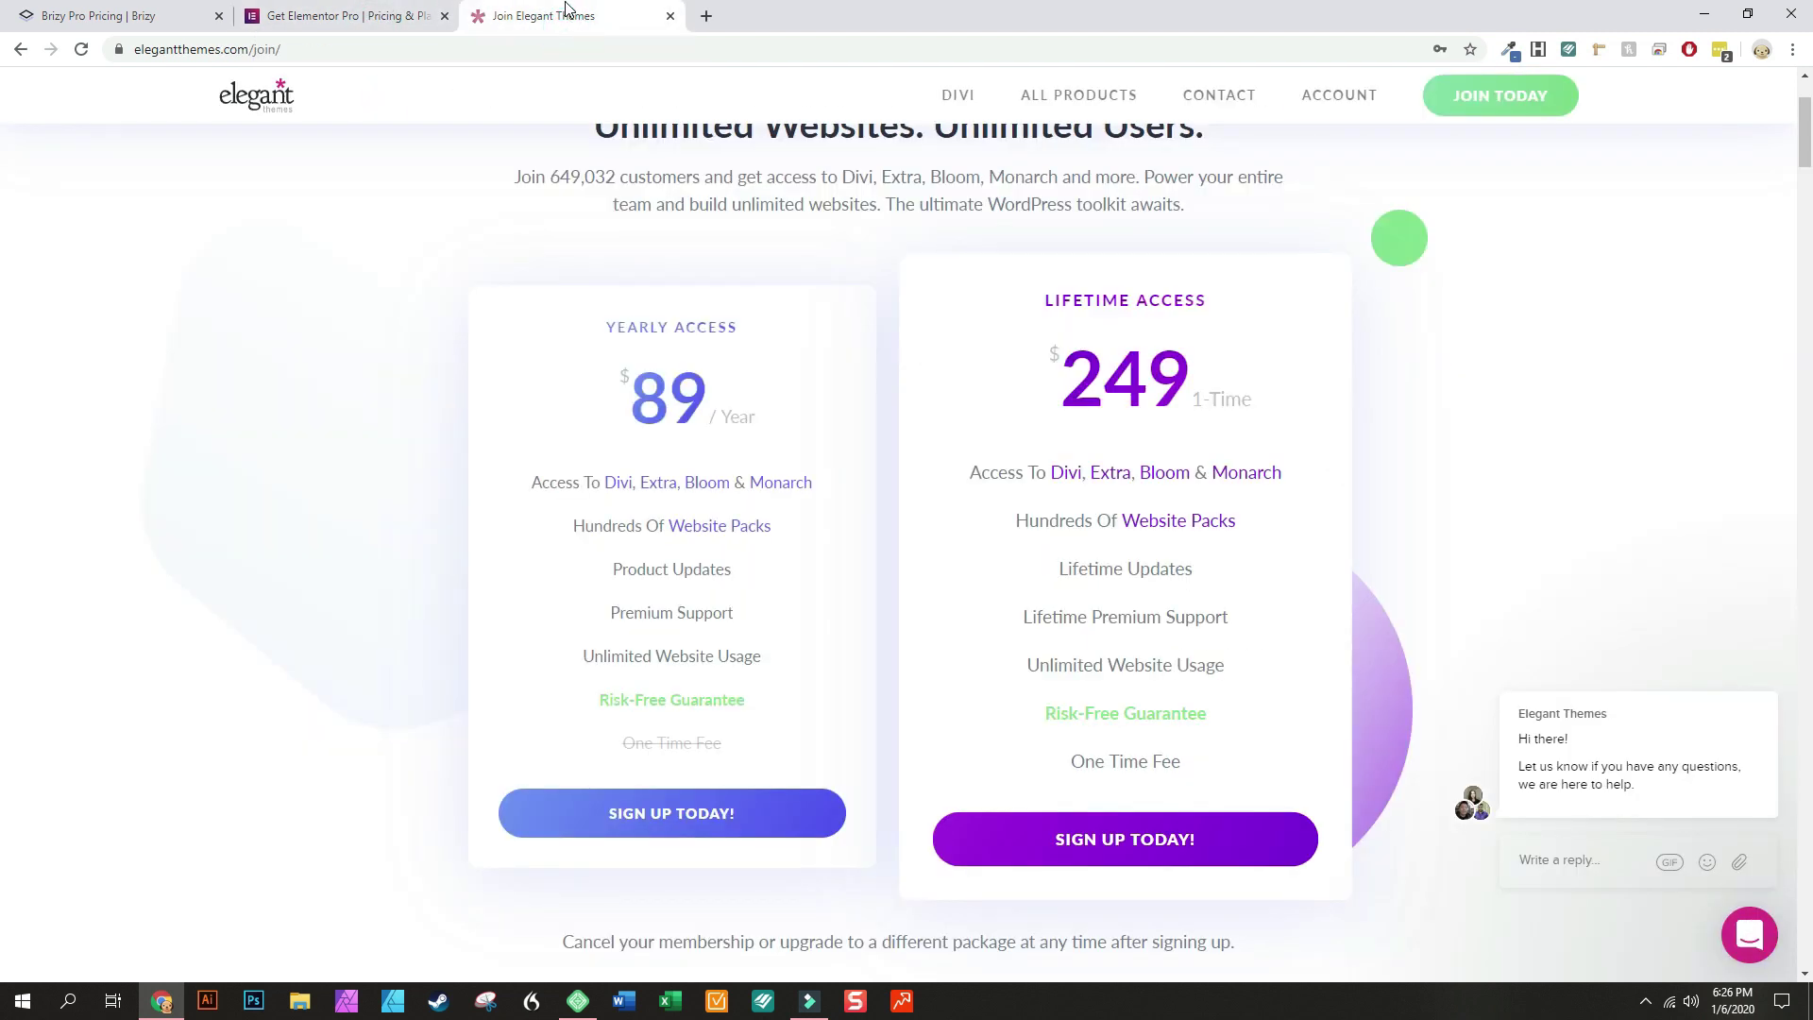
{"action": "left_click", "coordinate": [349, 11]}
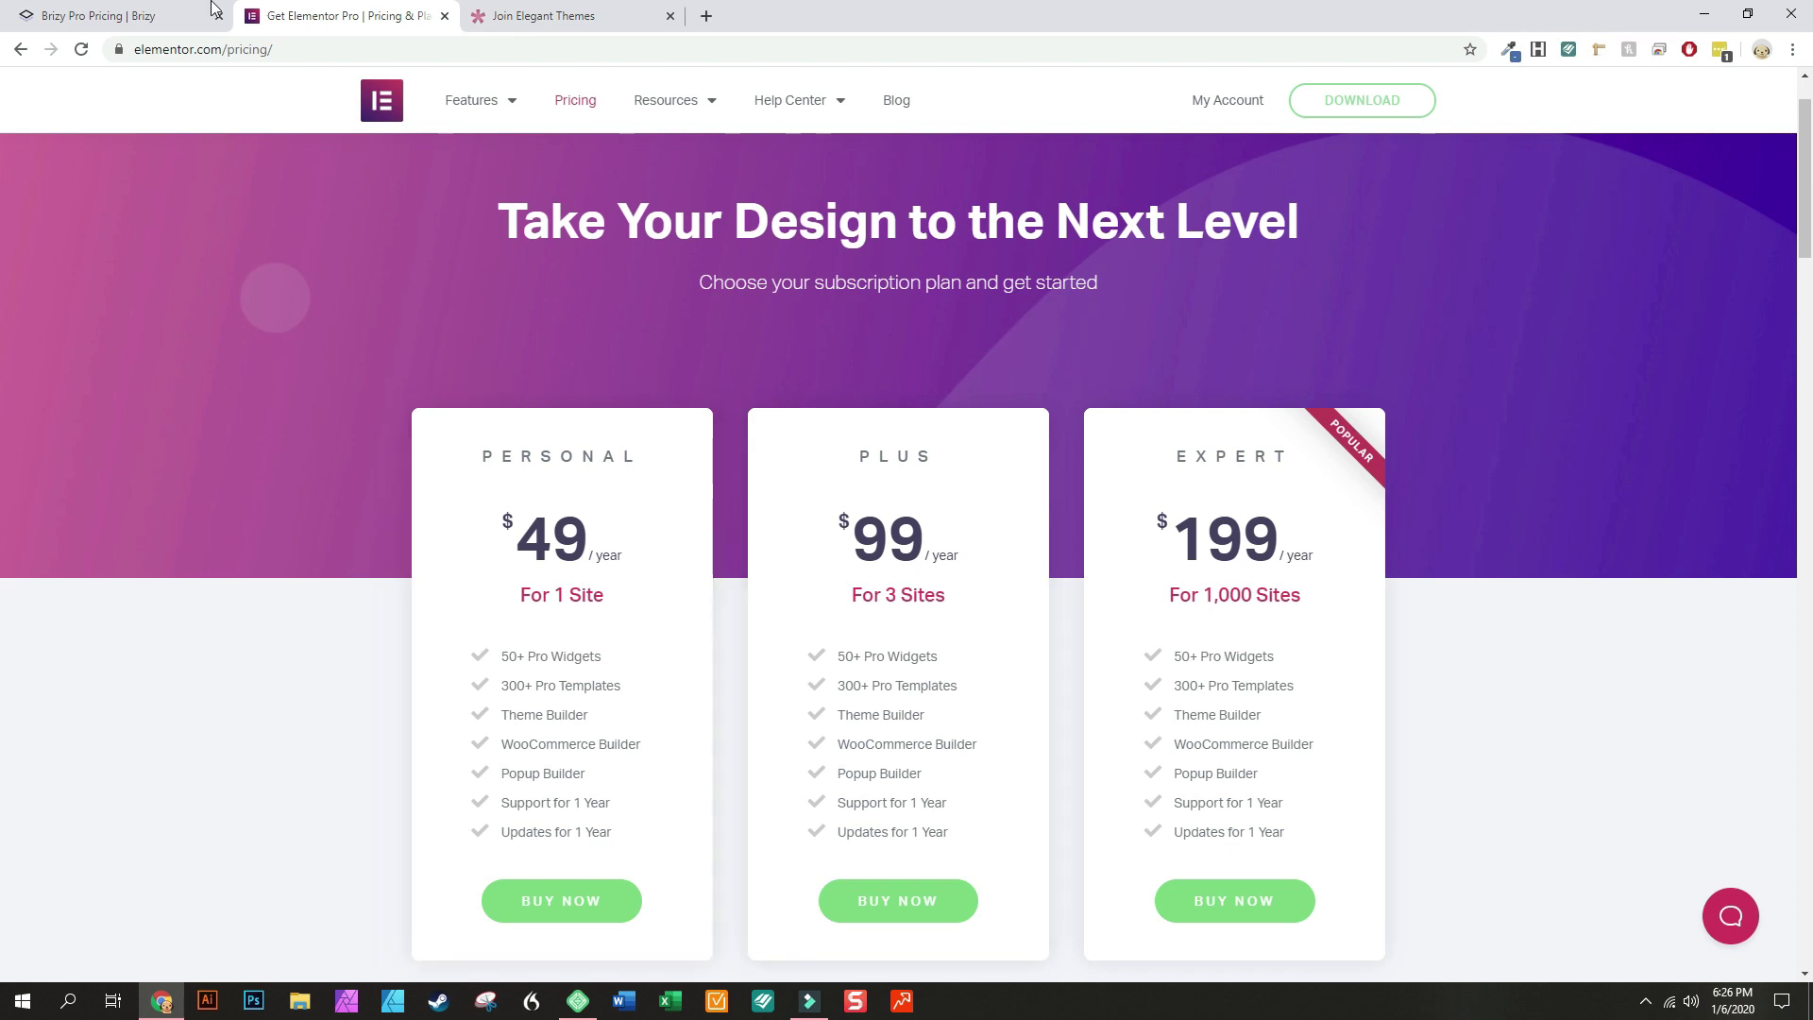
{"action": "left_click", "coordinate": [186, 28]}
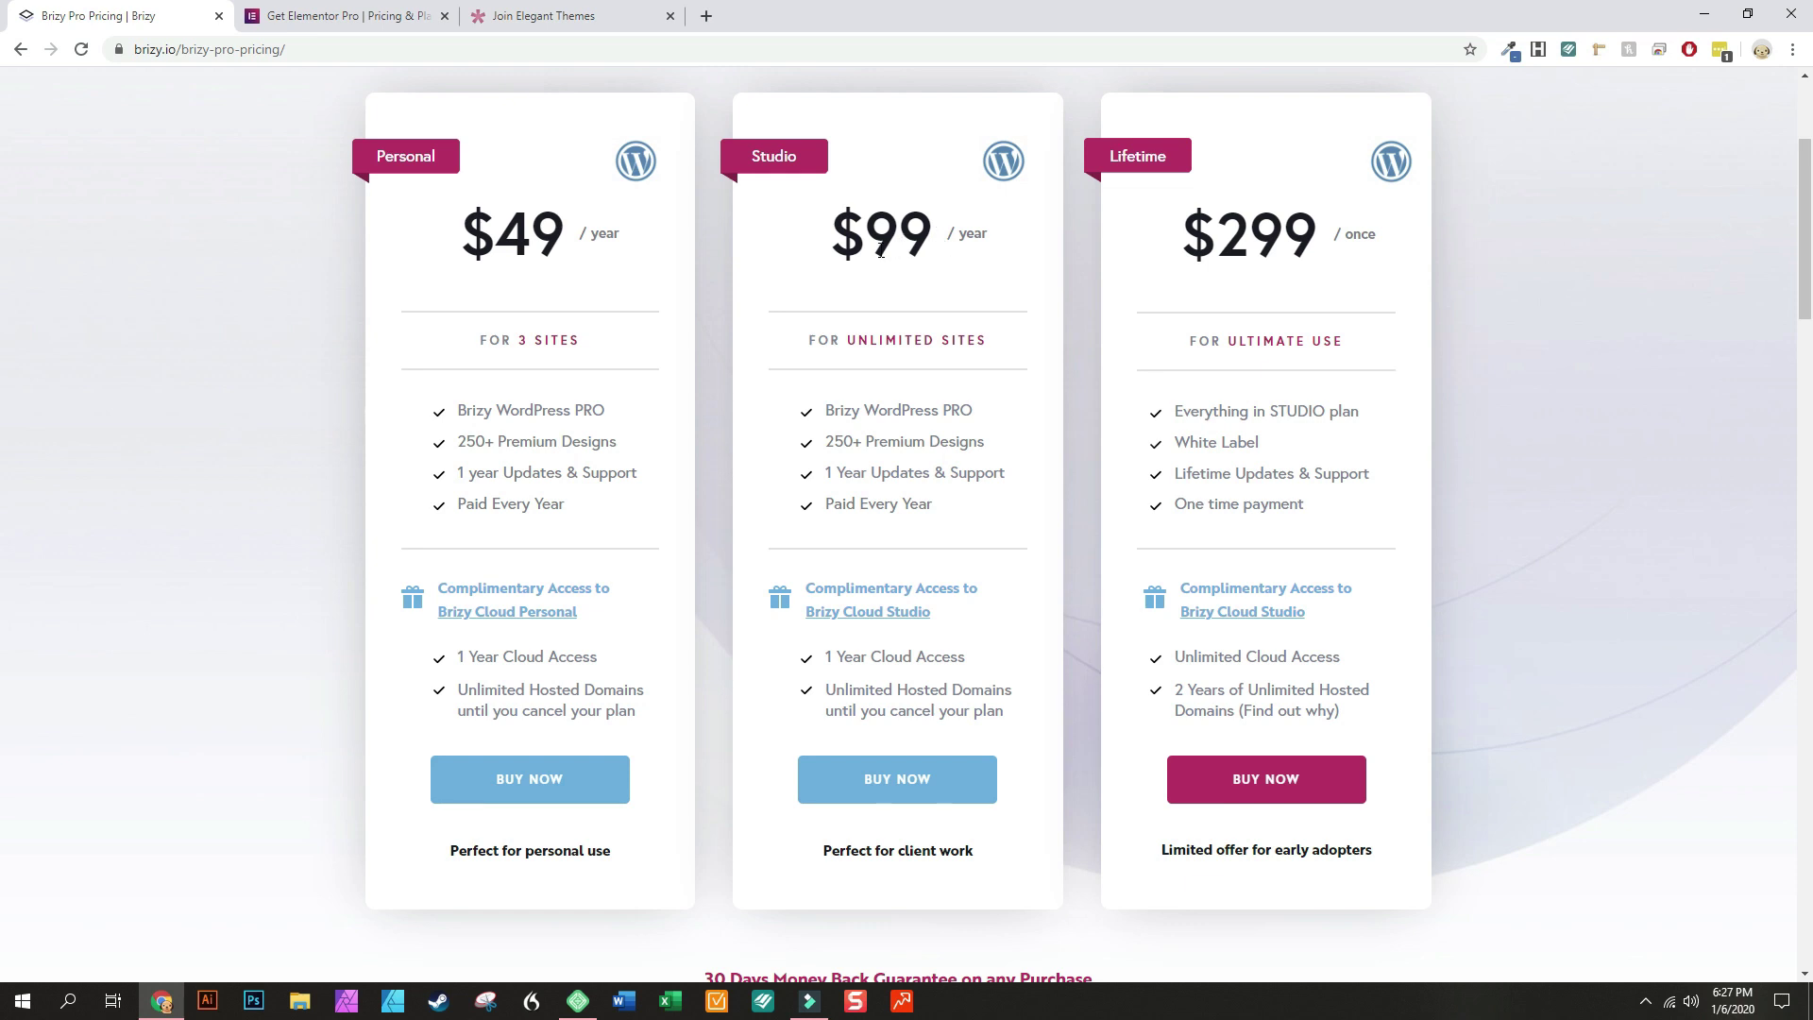
{"action": "left_click", "coordinate": [375, 12]}
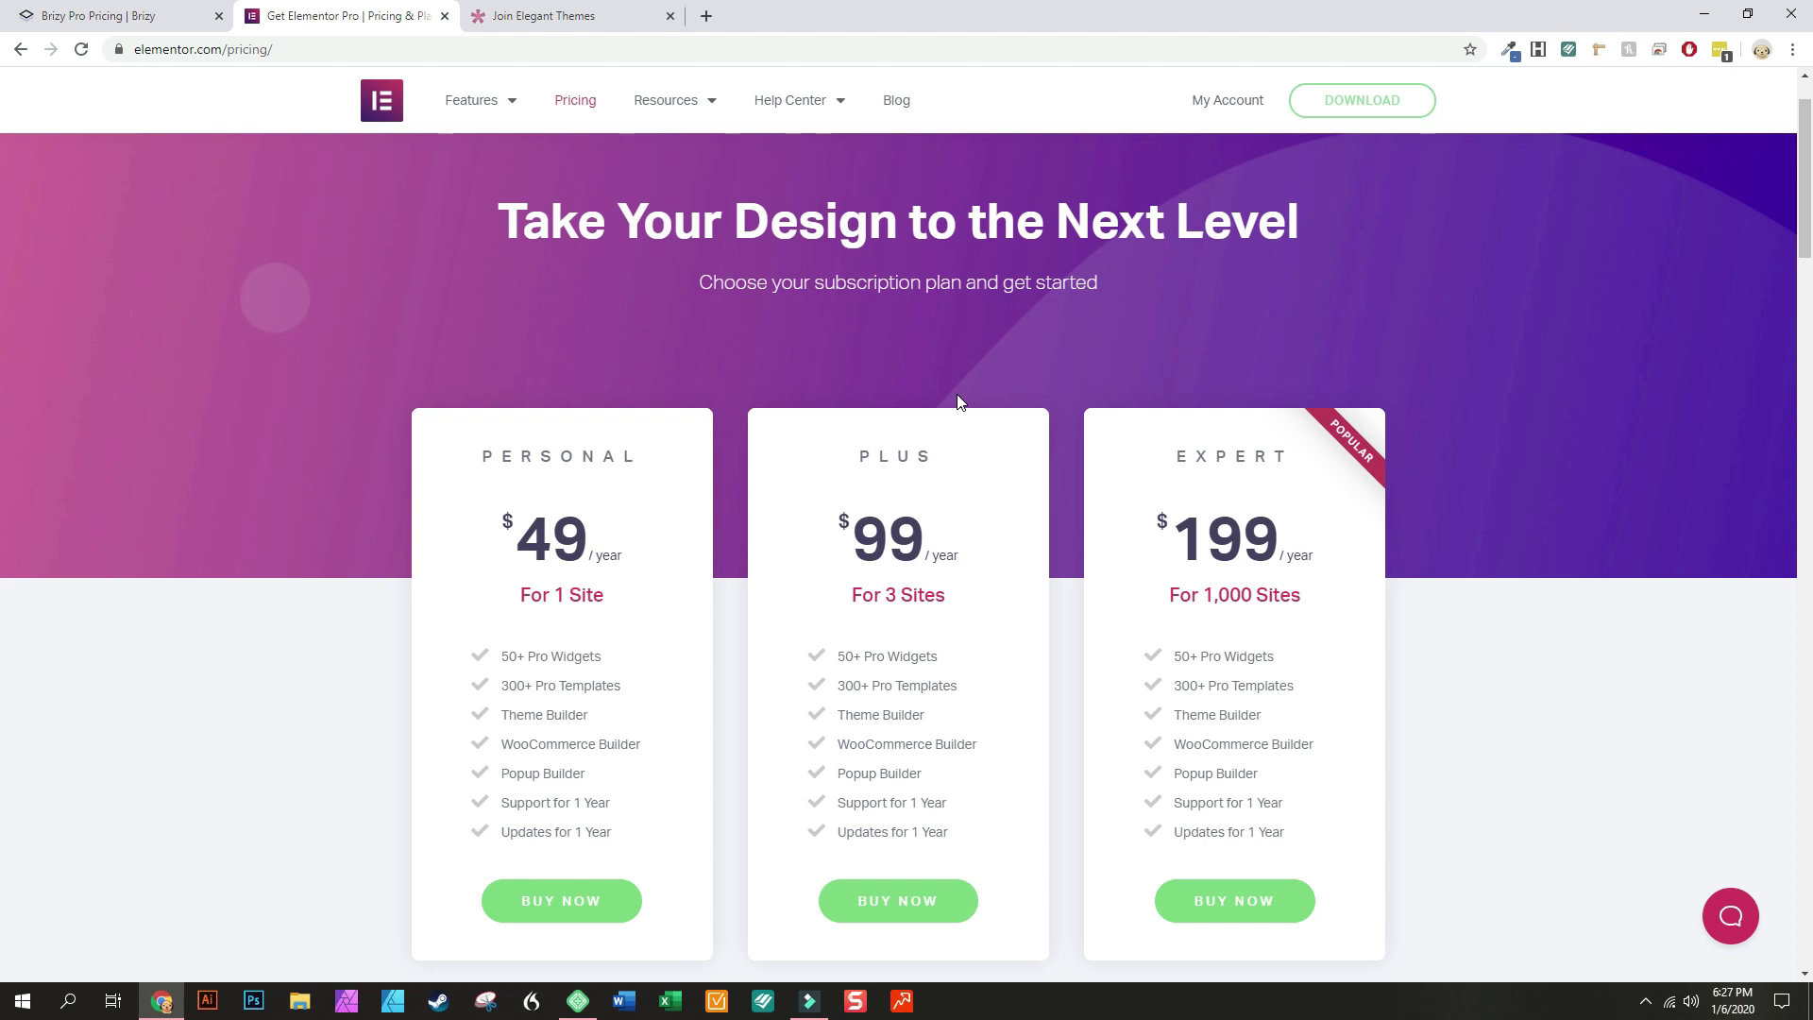
{"action": "left_click", "coordinate": [120, 12]}
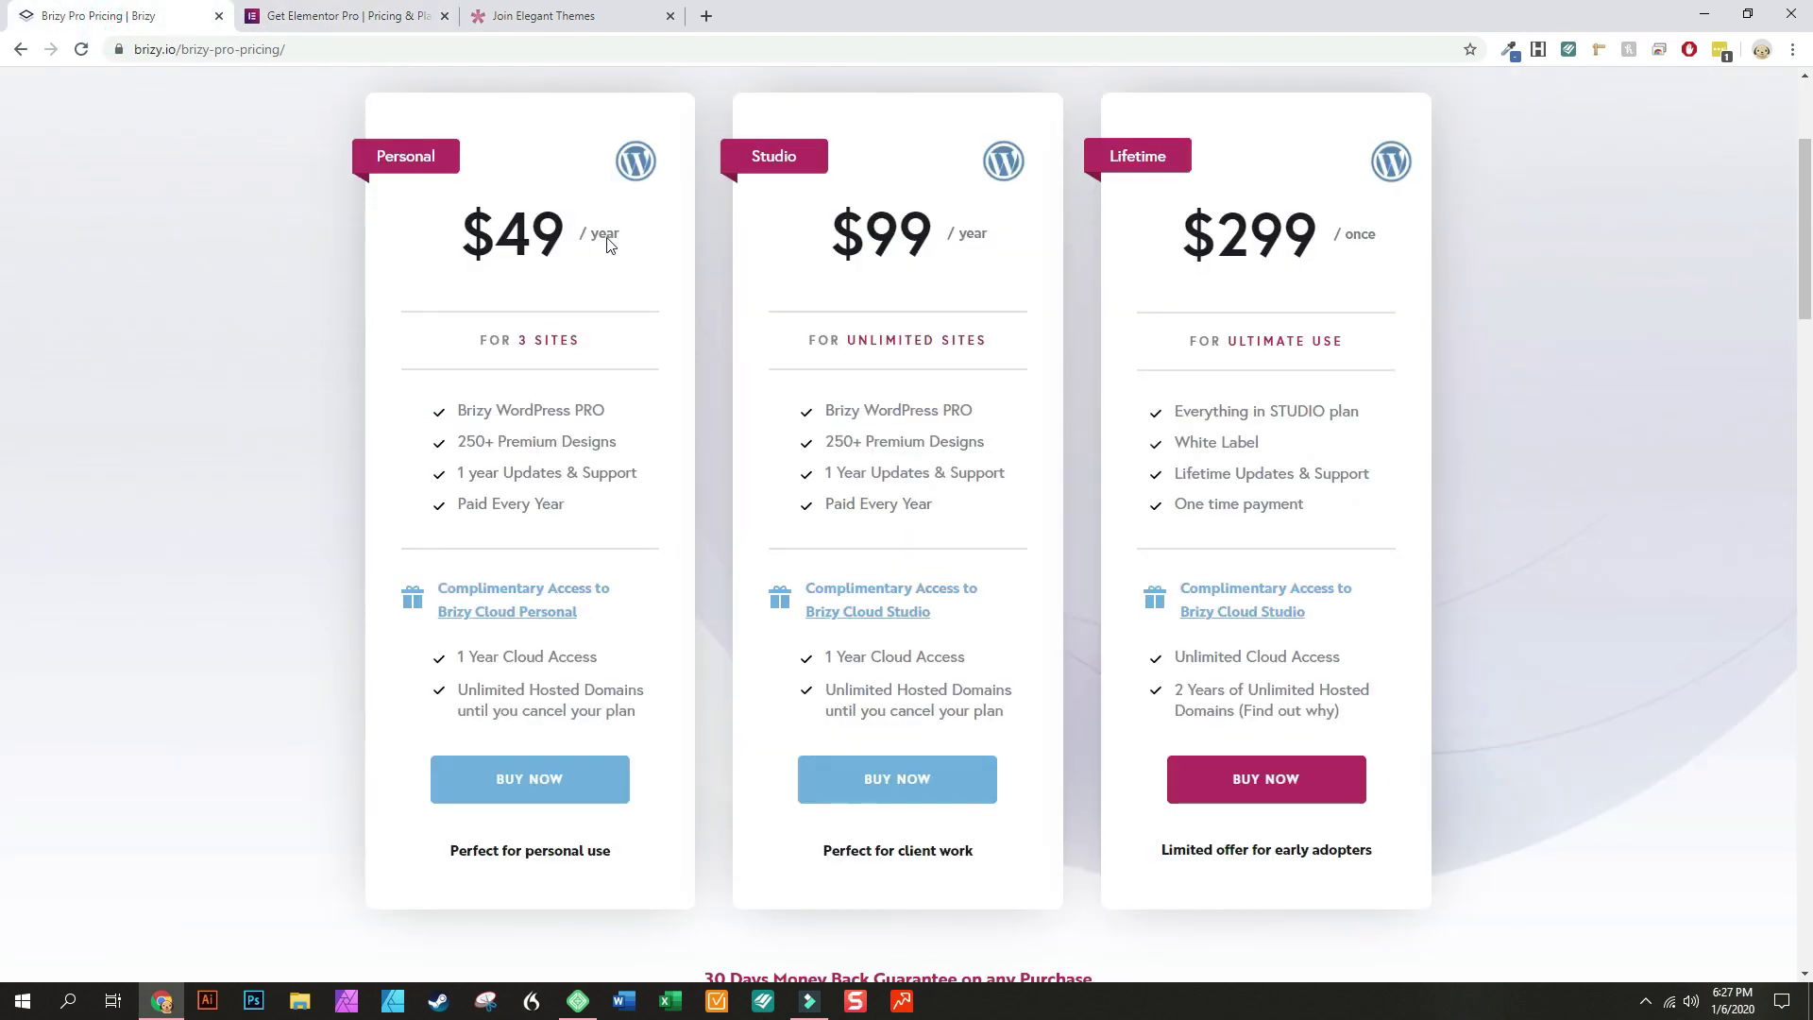
{"action": "scroll", "coordinate": [667, 332], "scroll_direction": "up", "scroll_amount": 1}
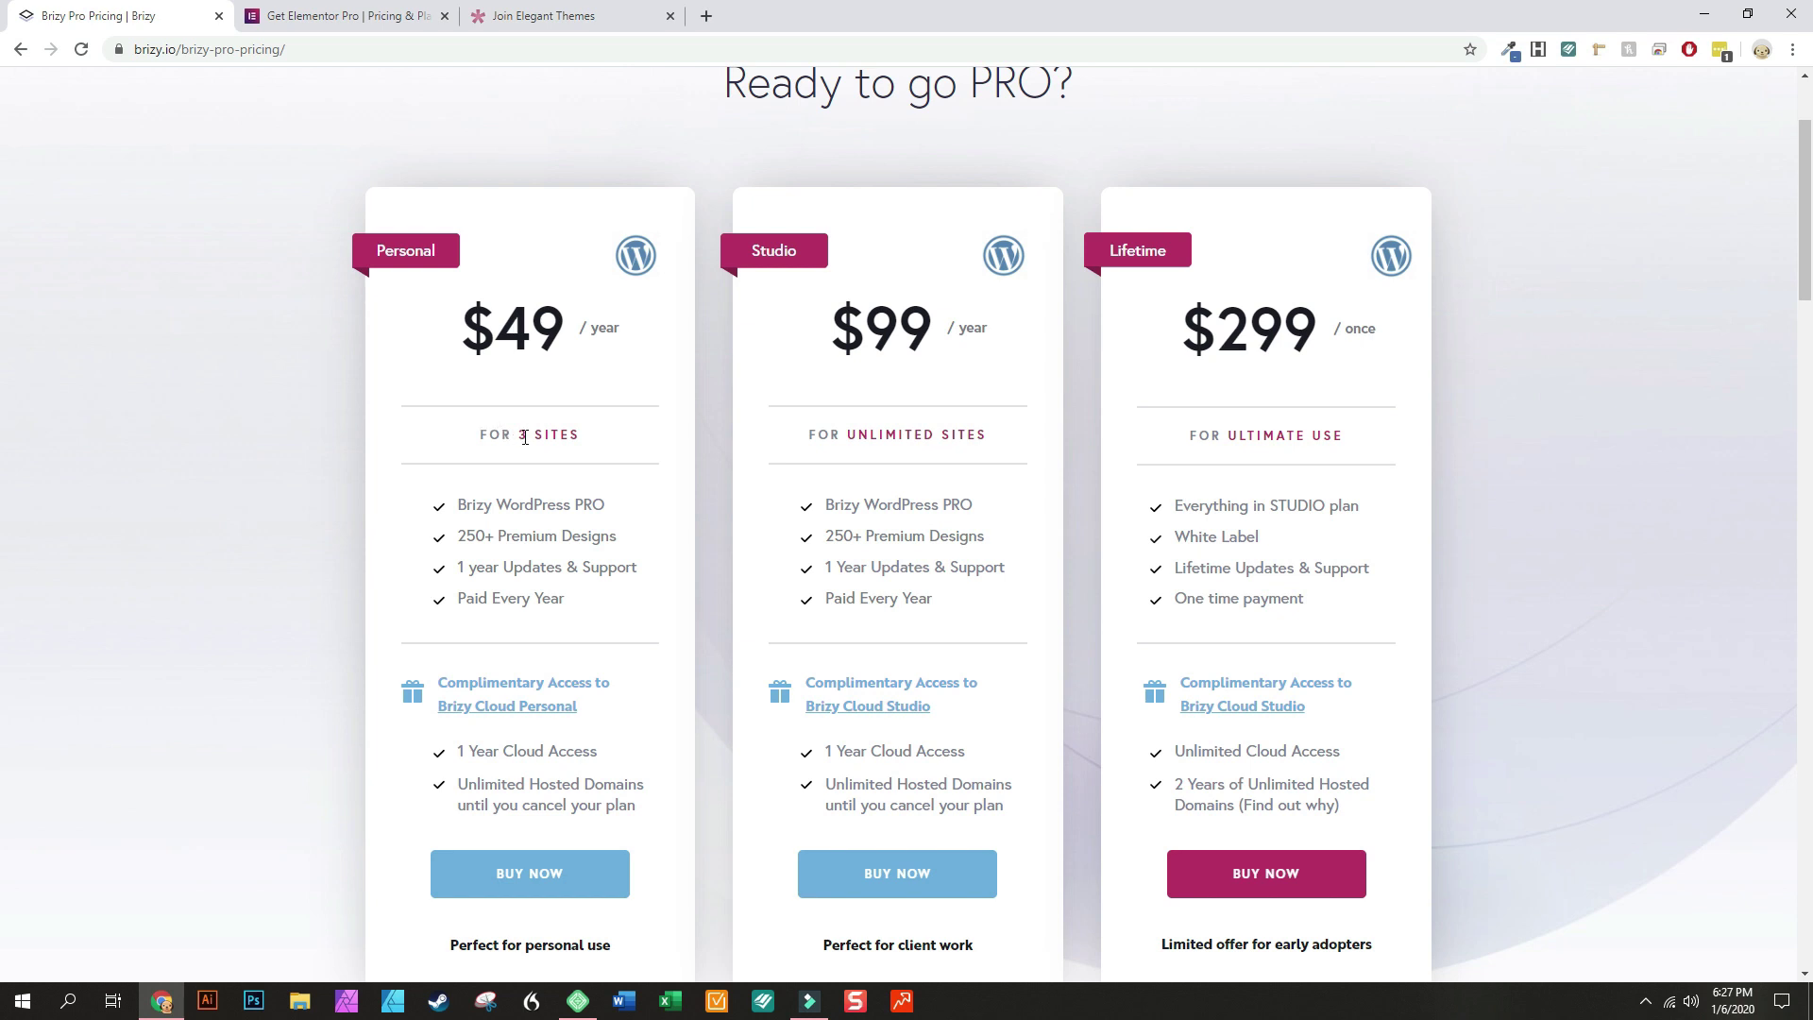
{"action": "left_click_drag", "start_coordinate": [483, 434], "coordinate": [628, 450]}
{"action": "left_click_drag", "start_coordinate": [838, 433], "coordinate": [952, 432]}
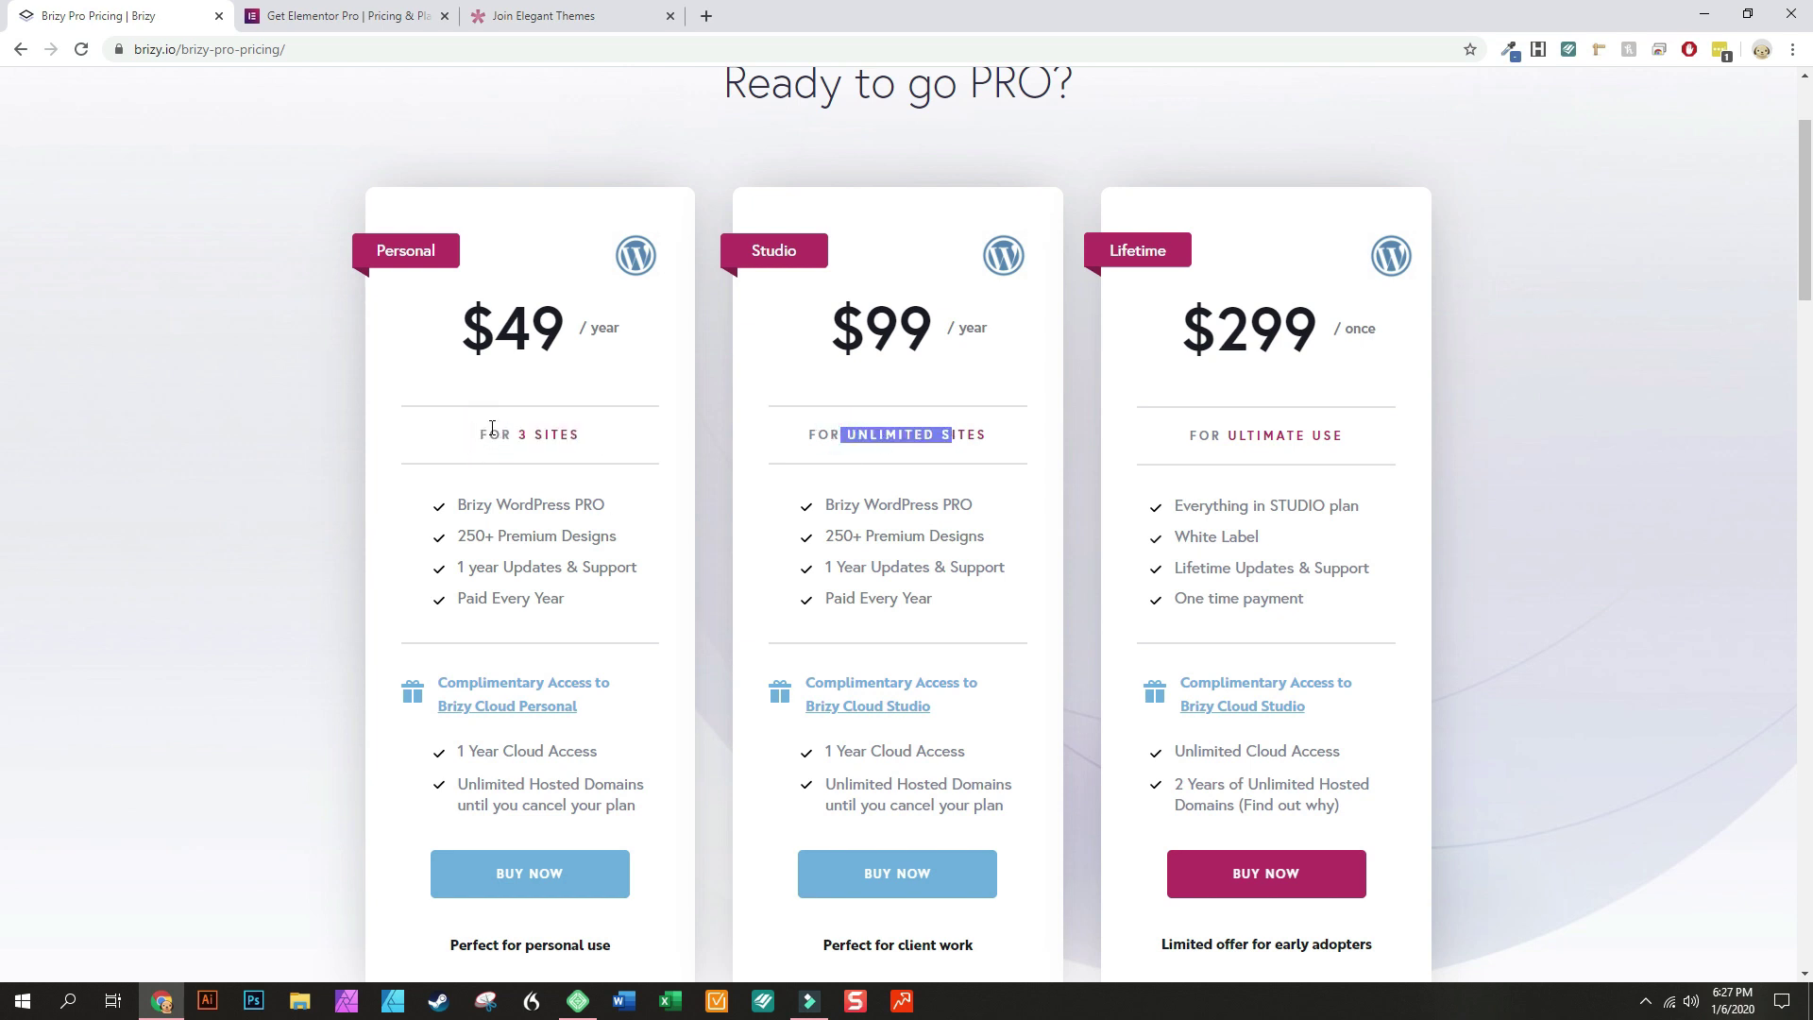
{"action": "left_click_drag", "start_coordinate": [487, 435], "coordinate": [619, 443]}
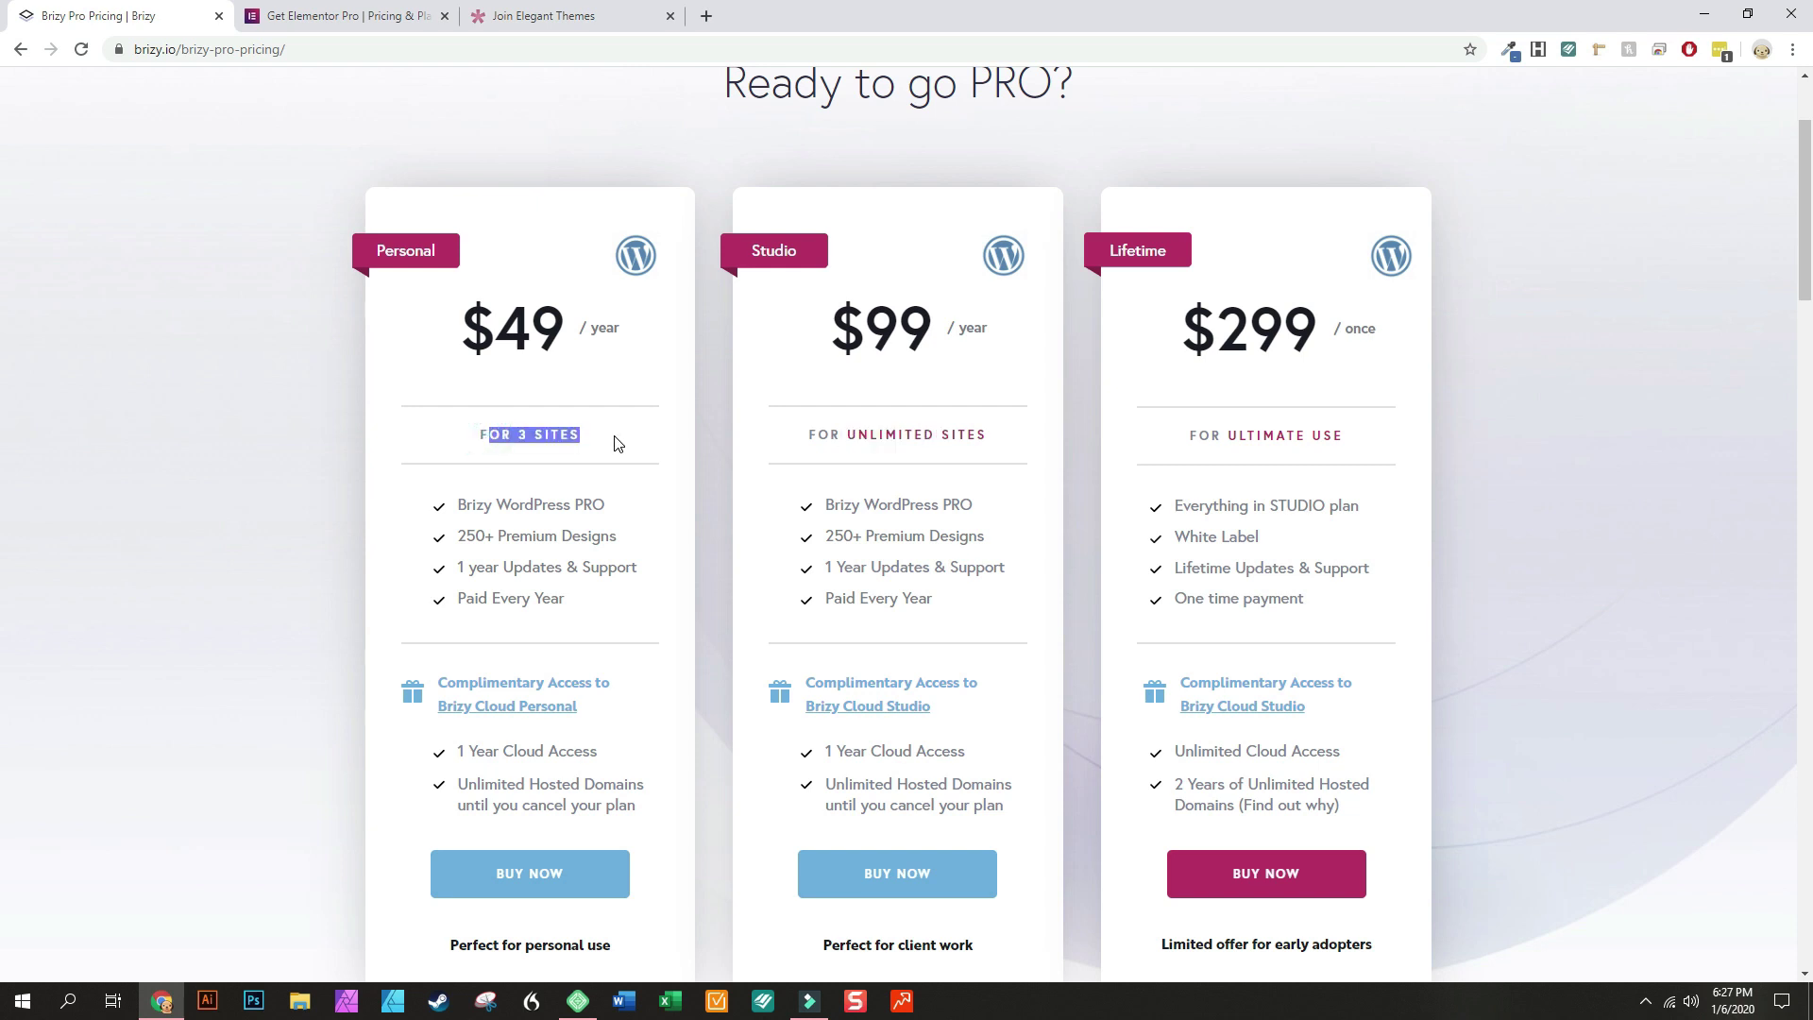
{"action": "left_click", "coordinate": [526, 430]}
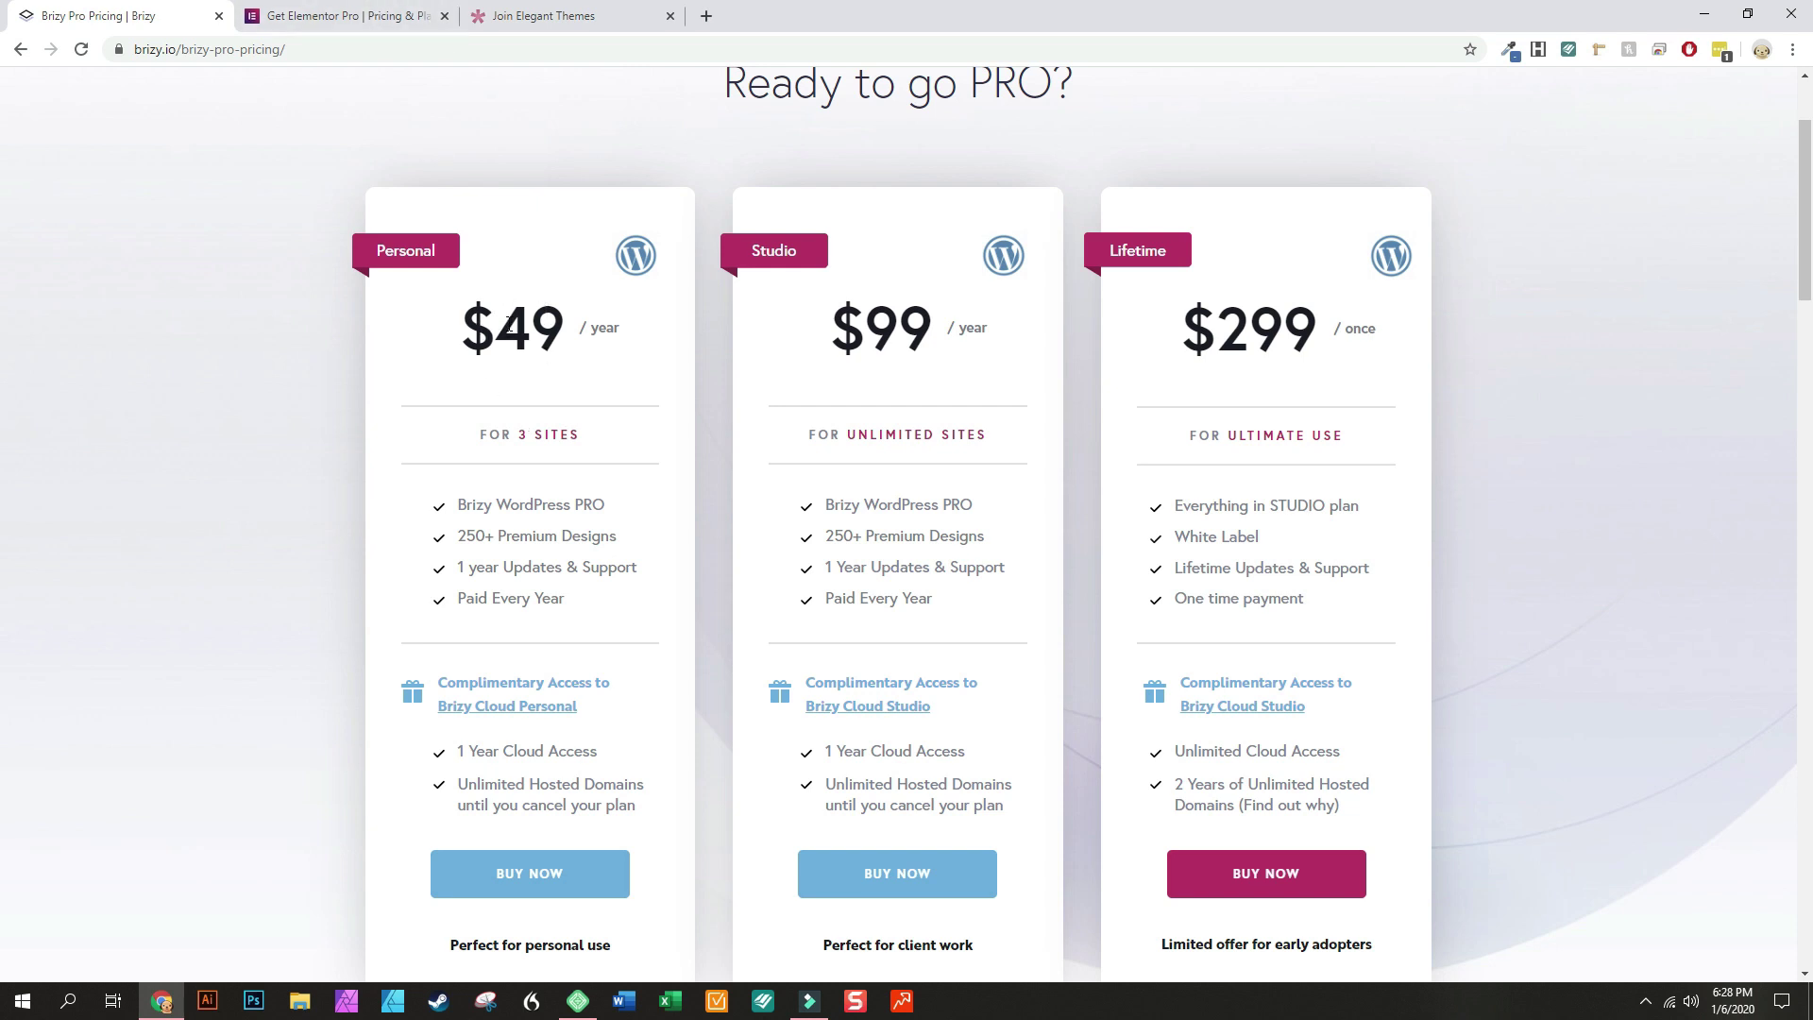
{"action": "left_click", "coordinate": [411, 28]}
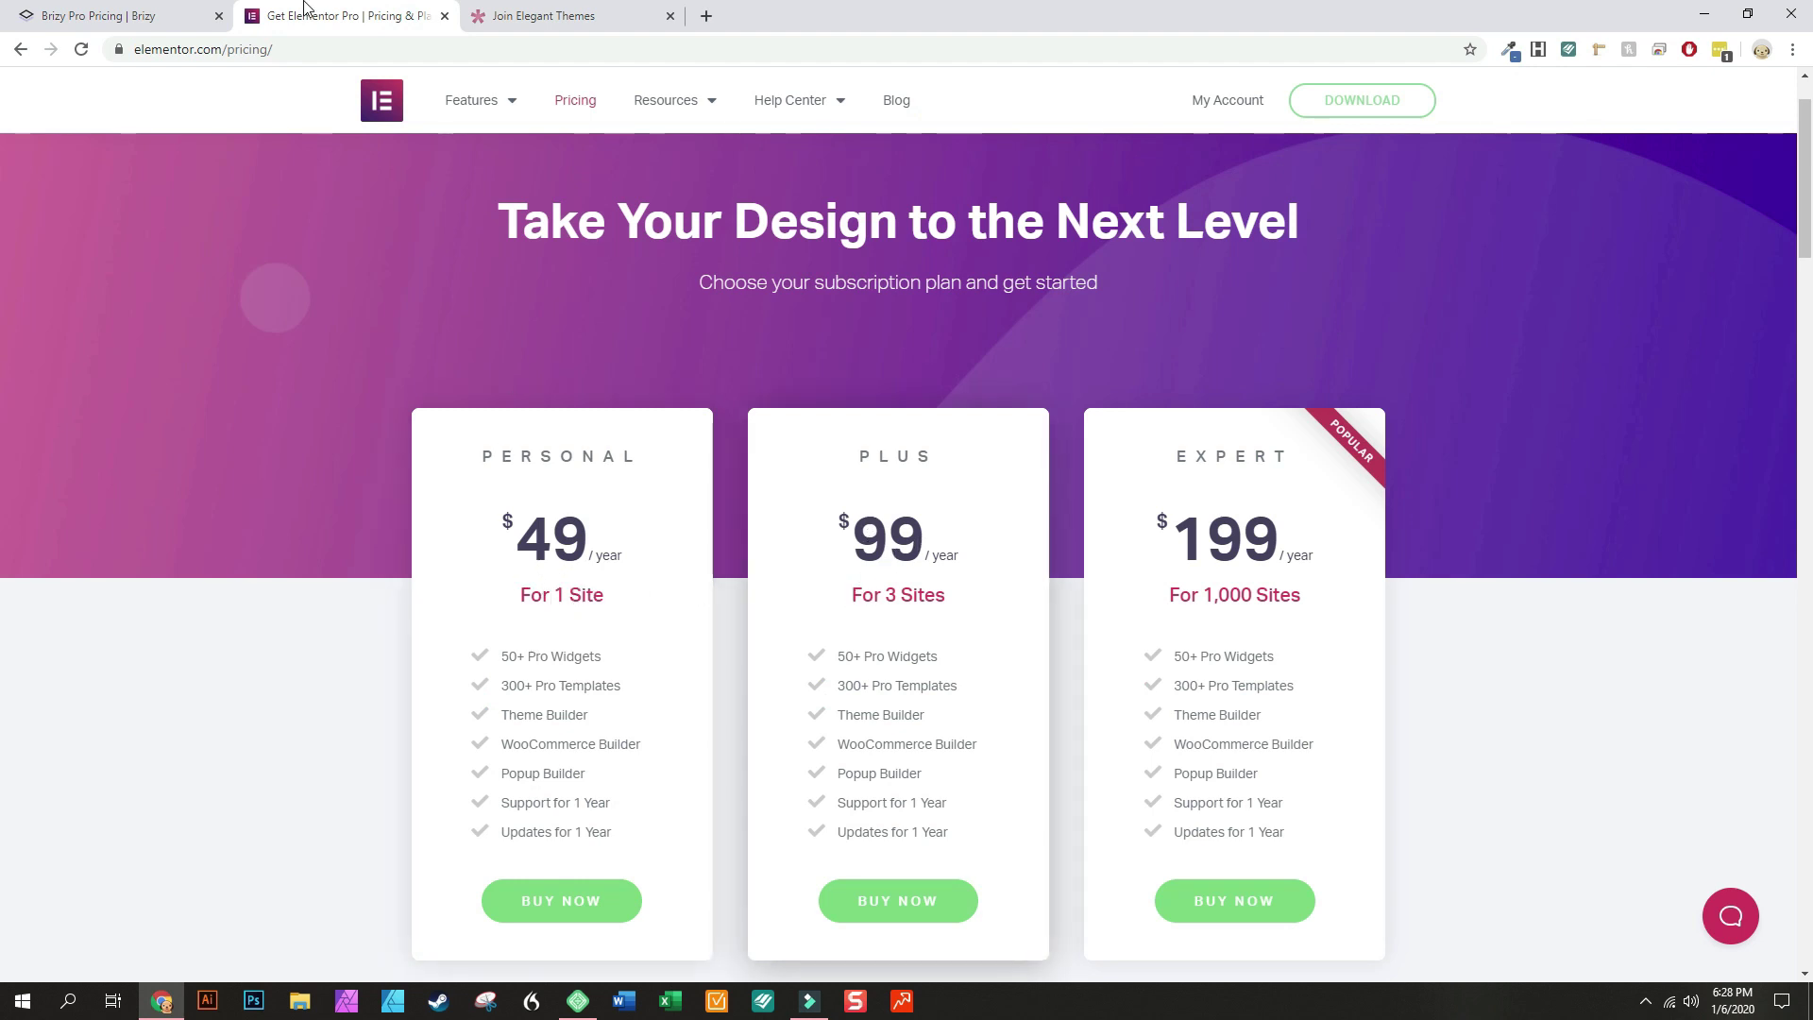
{"action": "left_click", "coordinate": [156, 15]}
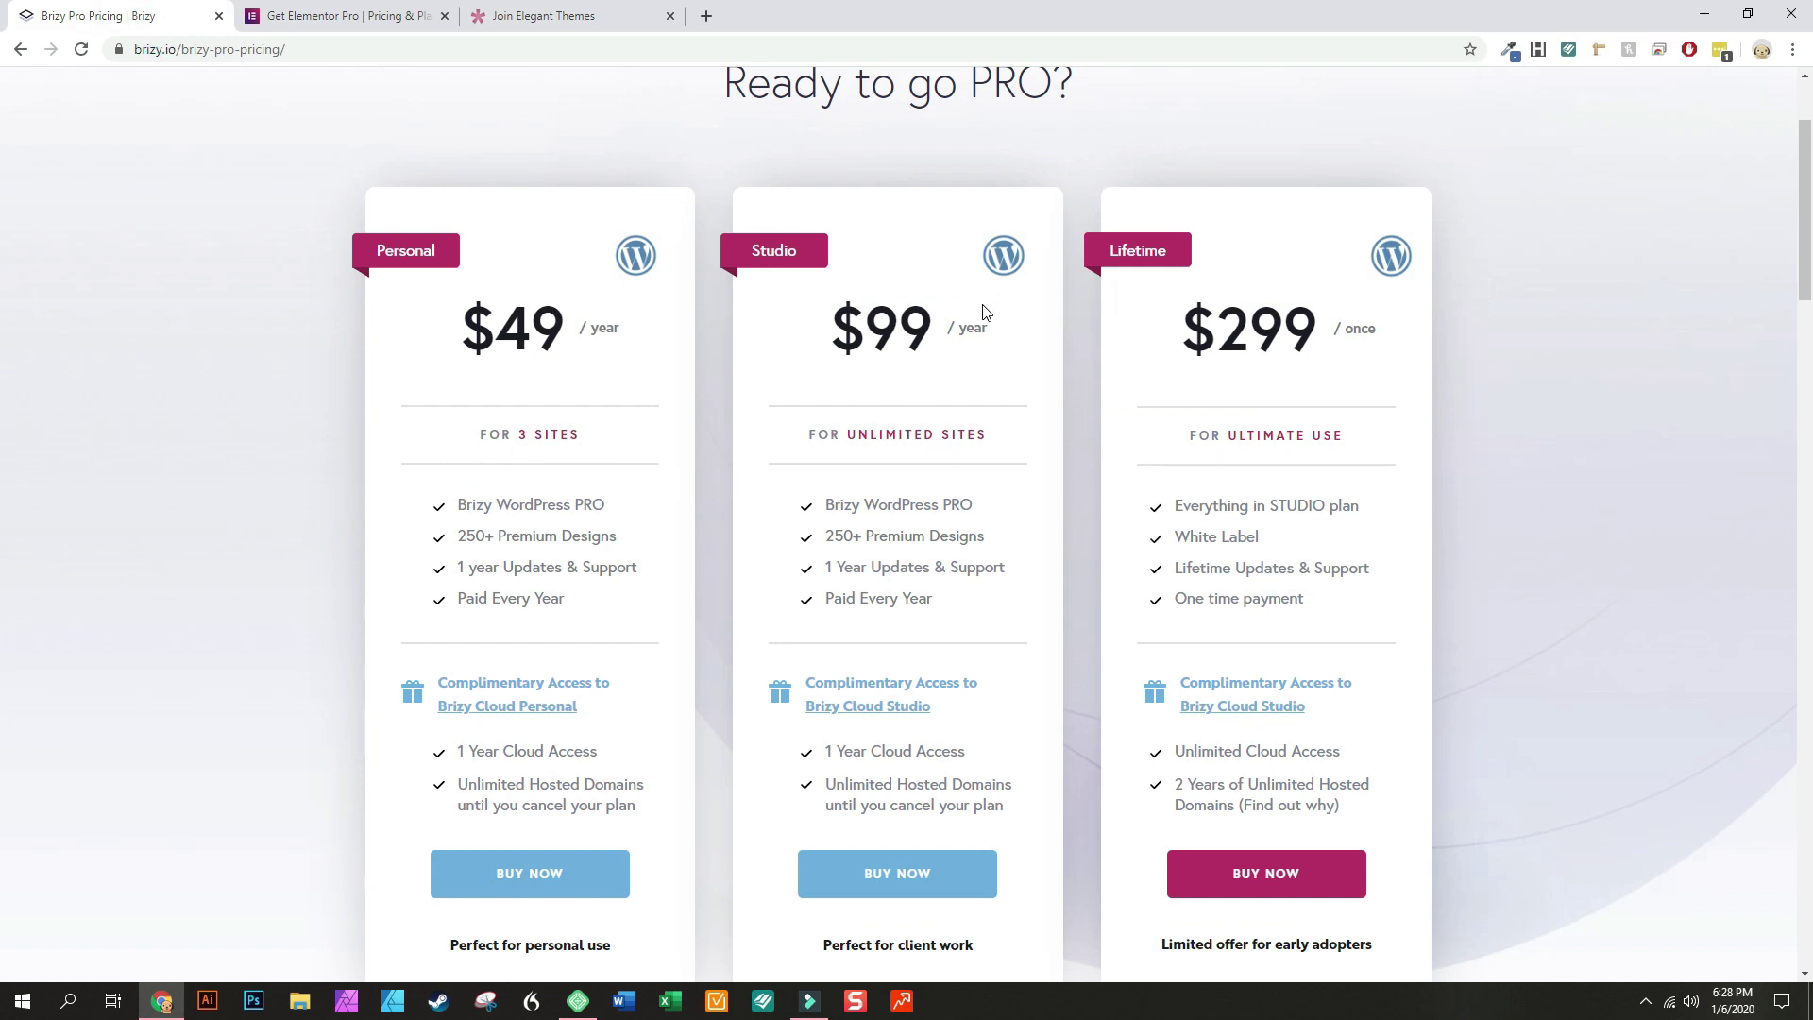
{"action": "scroll", "coordinate": [977, 302], "scroll_direction": "up", "scroll_amount": 1}
{"action": "scroll", "coordinate": [952, 288], "scroll_direction": "down", "scroll_amount": 1}
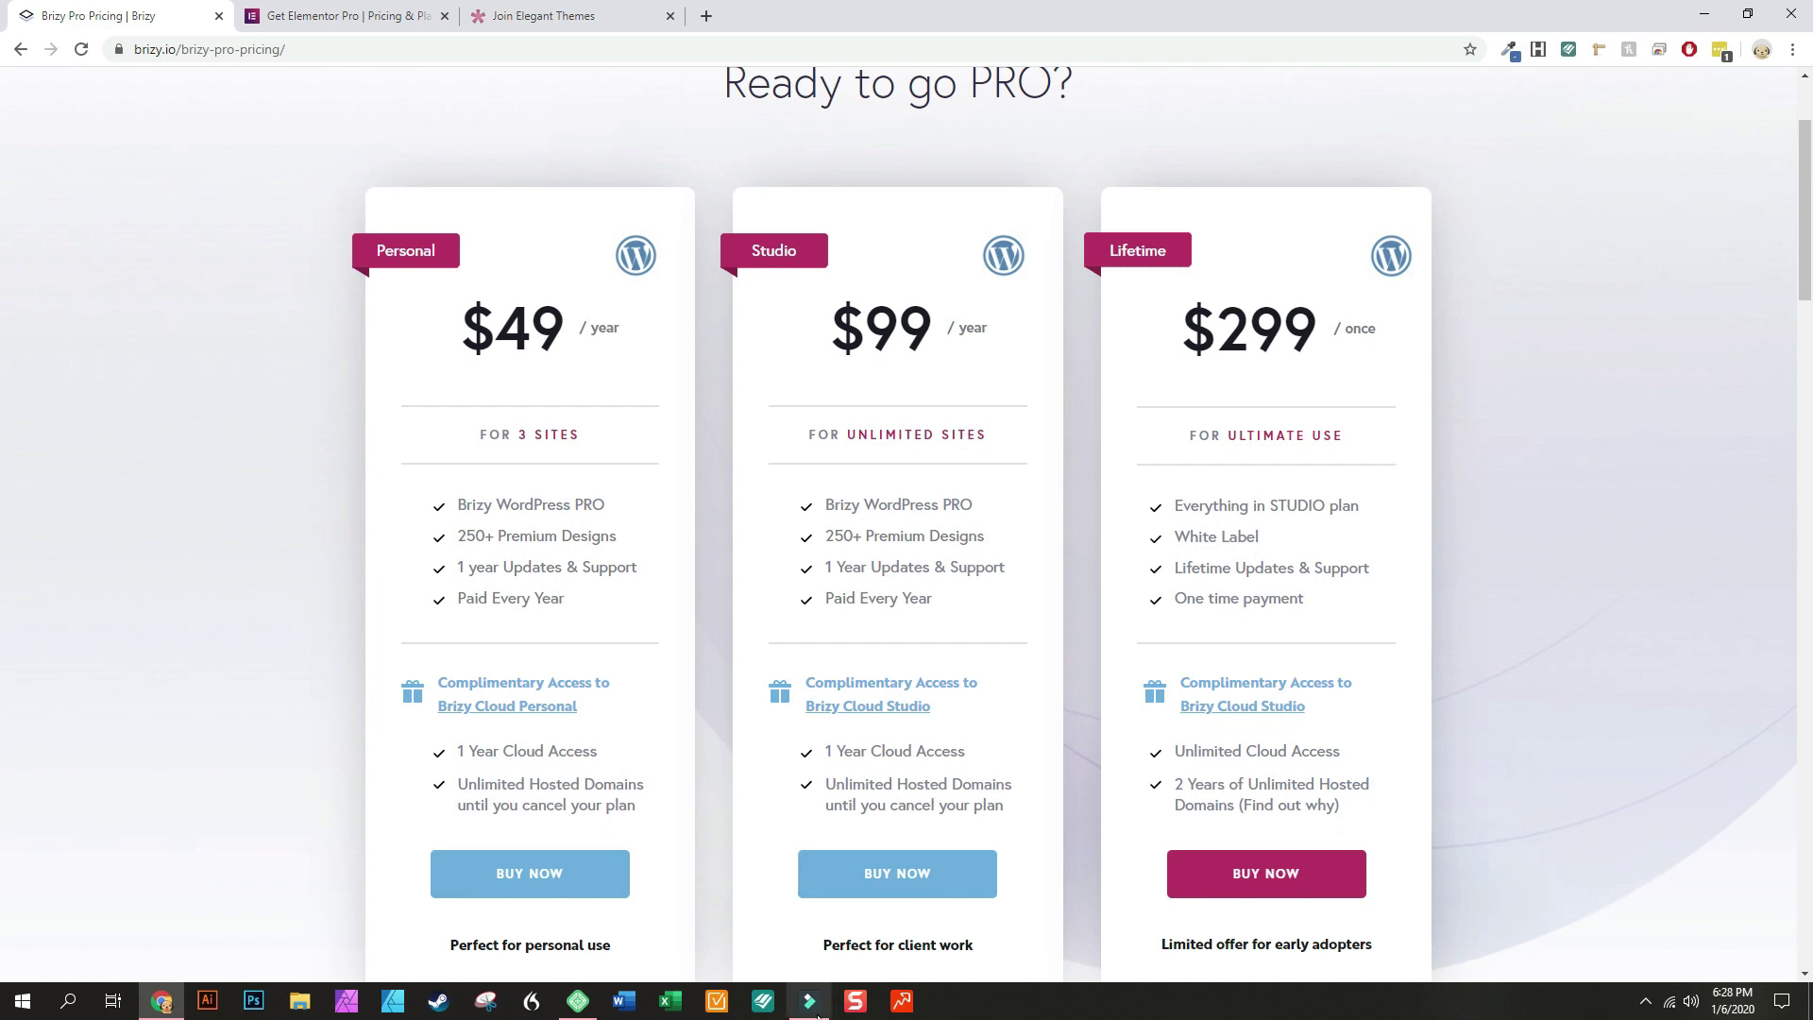